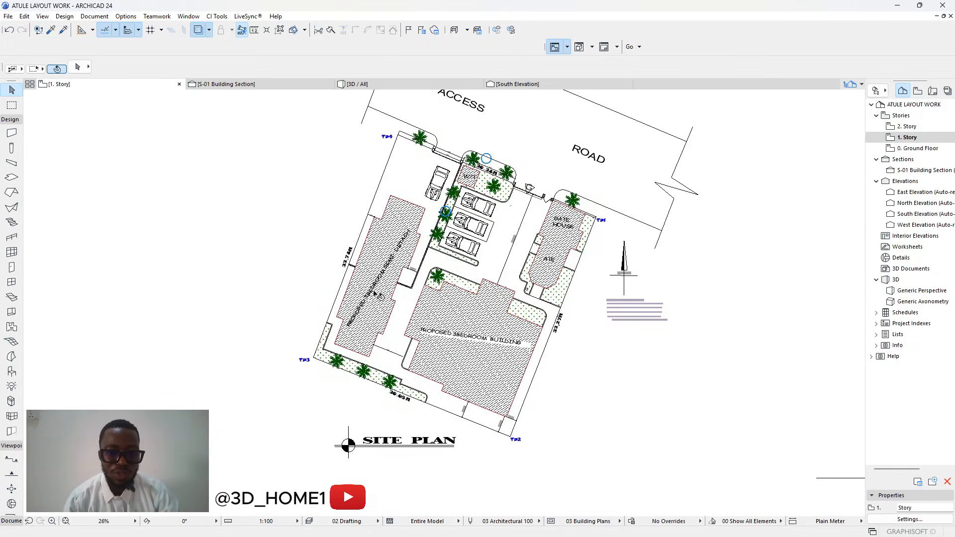
Examine the site plan's buildings, parking bays, planting strips, boundary and access road on the 1. Story floor plan.
scroll(377, 295, "up", 2)
scroll(448, 299, "down", 3)
scroll(488, 307, "up", 6)
scroll(490, 308, "down", 6)
scroll(438, 302, "up", 1)
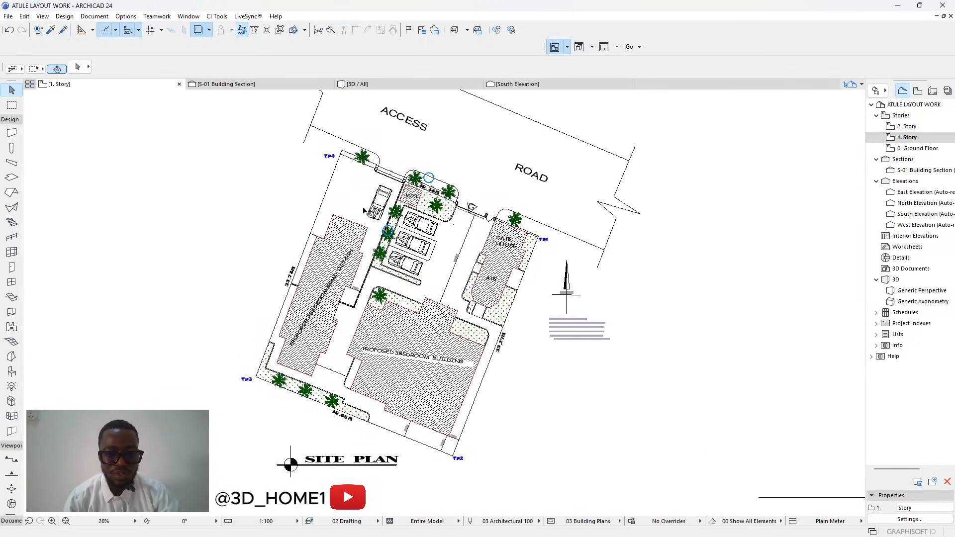
scroll(362, 213, "up", 3)
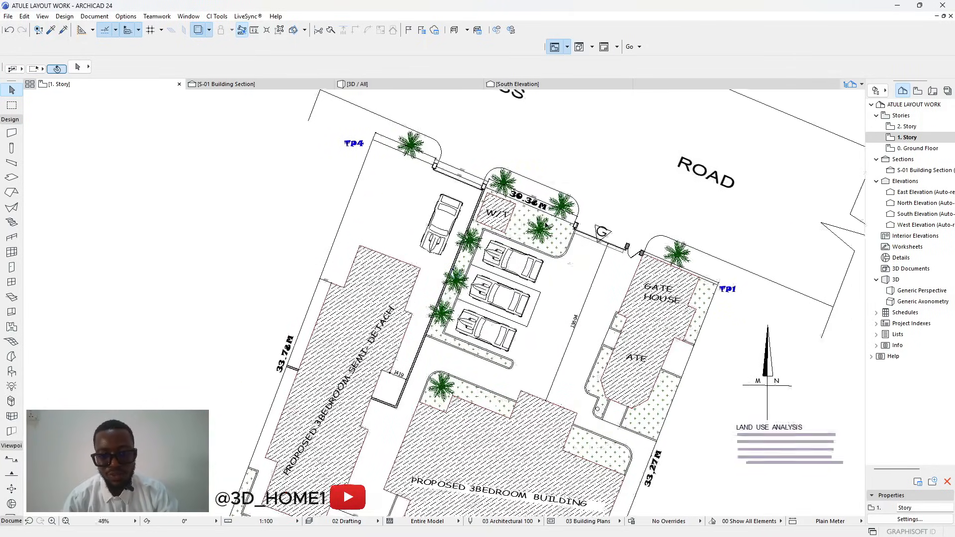
scroll(545, 224, "up", 3)
scroll(545, 226, "down", 10)
scroll(491, 260, "up", 3)
scroll(588, 260, "down", 2)
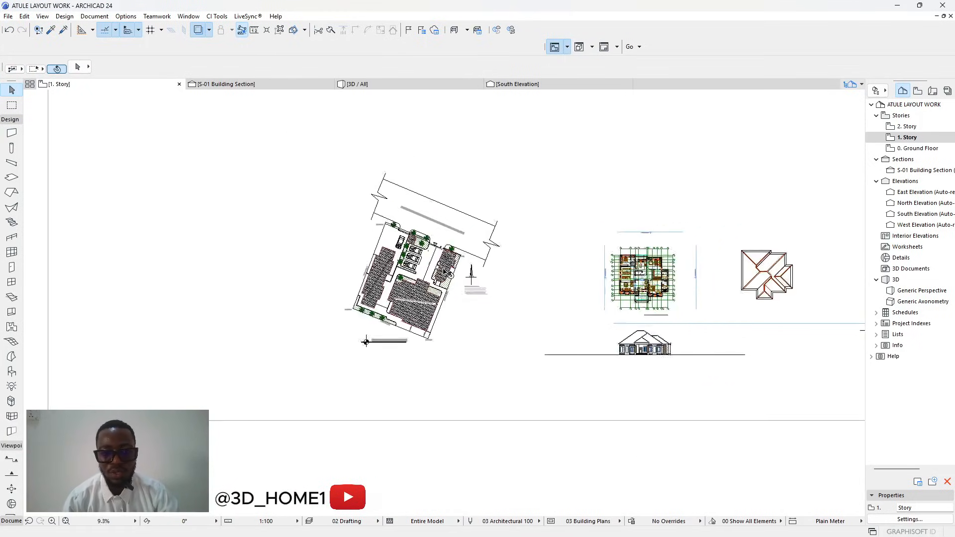
scroll(390, 274, "up", 2)
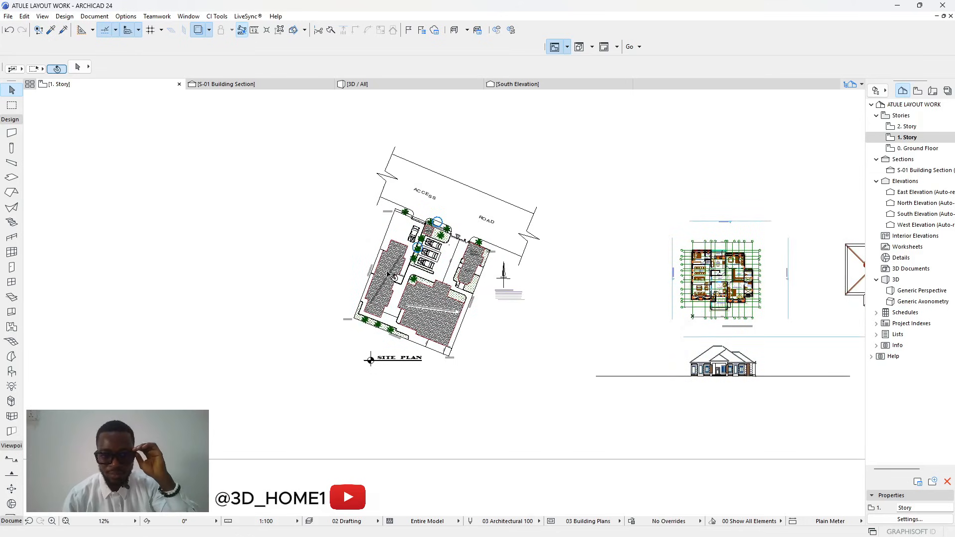
scroll(390, 274, "up", 4)
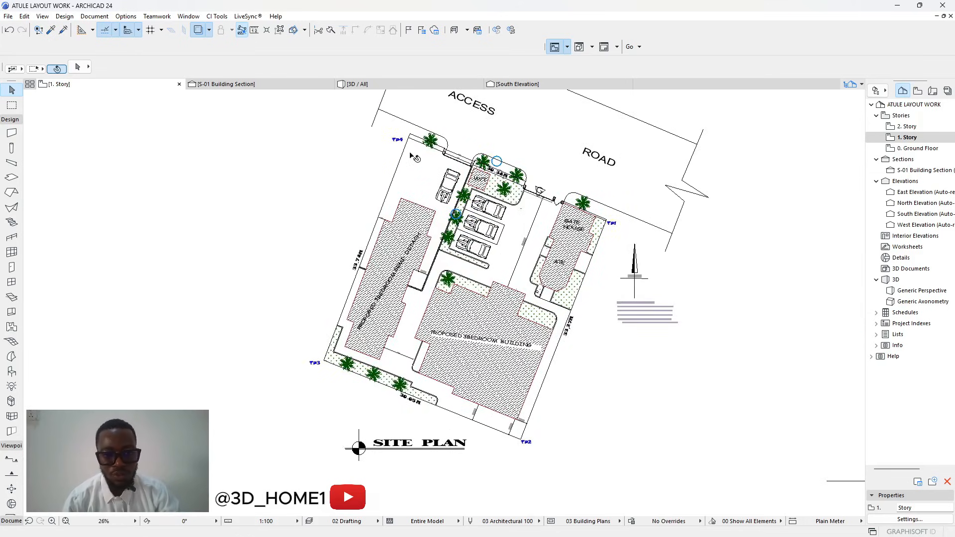
left_click(416, 168)
key("Escape")
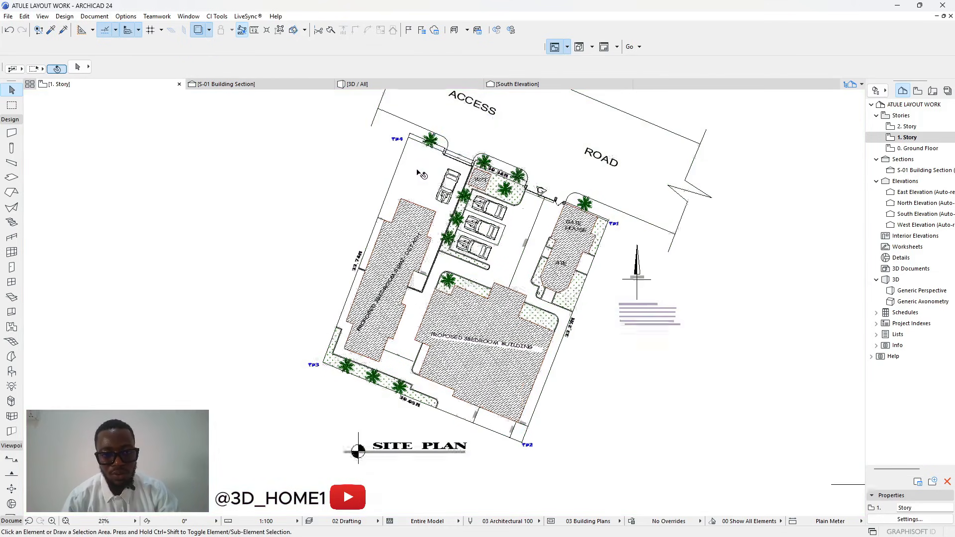
scroll(418, 172, "up", 3)
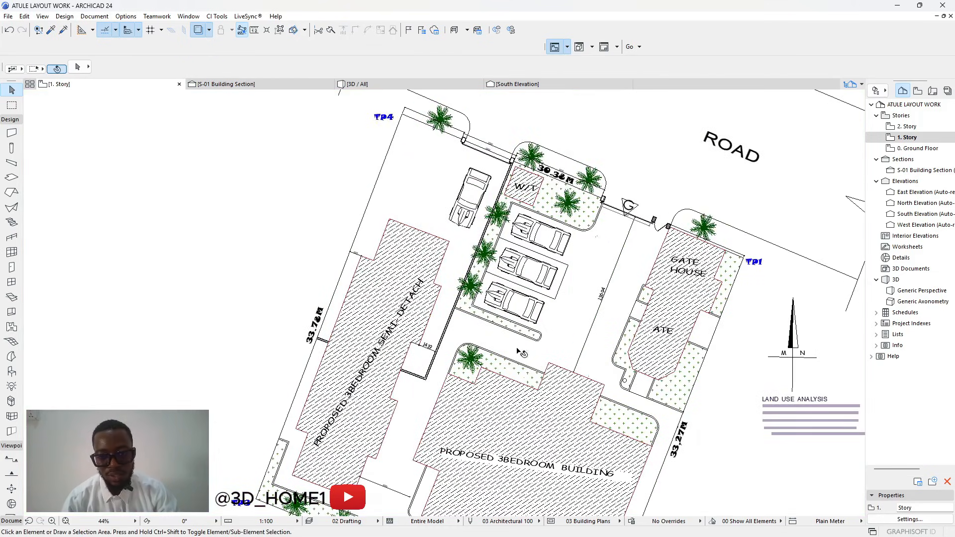
scroll(452, 347, "down", 4)
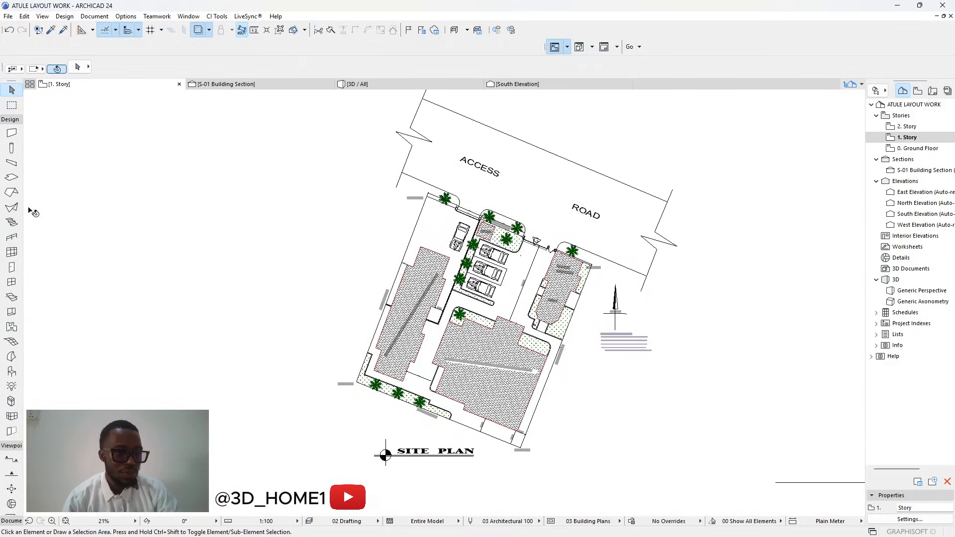
Set all three override surfaces in the default slab settings to Concrete - 02.
left_click(11, 177)
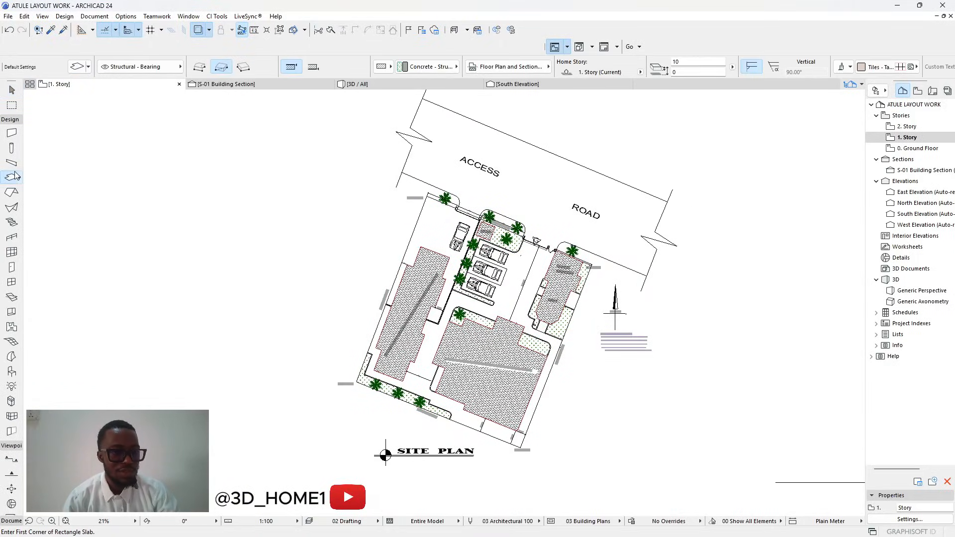
left_click(77, 69)
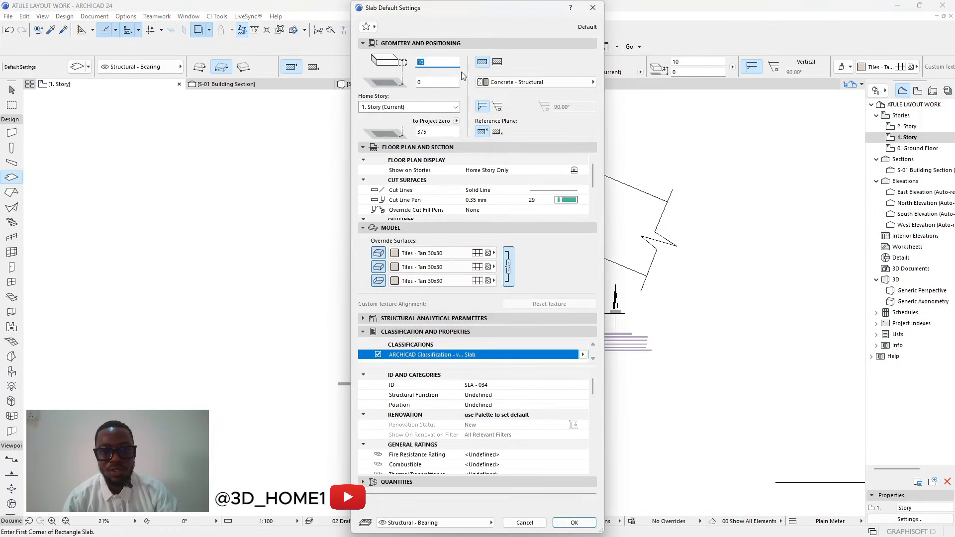
left_click(394, 254)
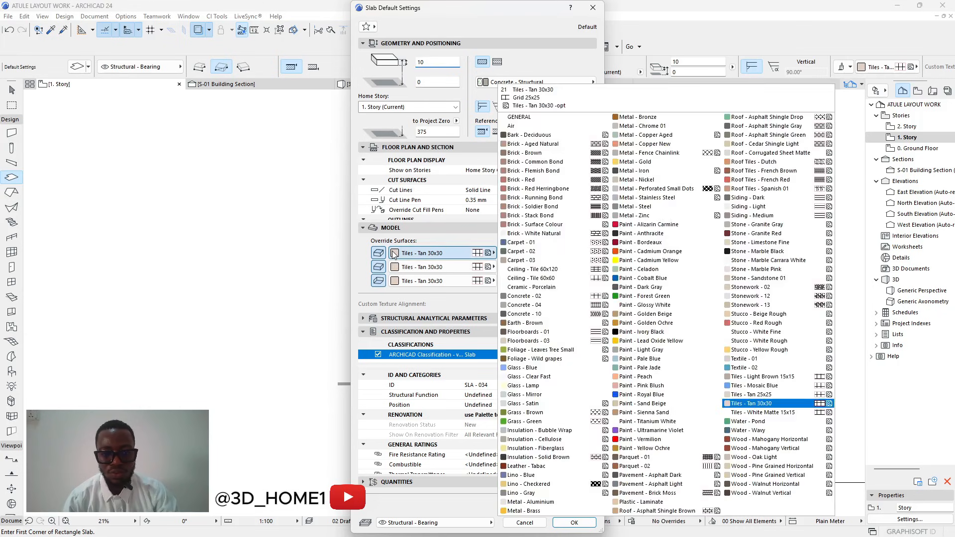
left_click(512, 297)
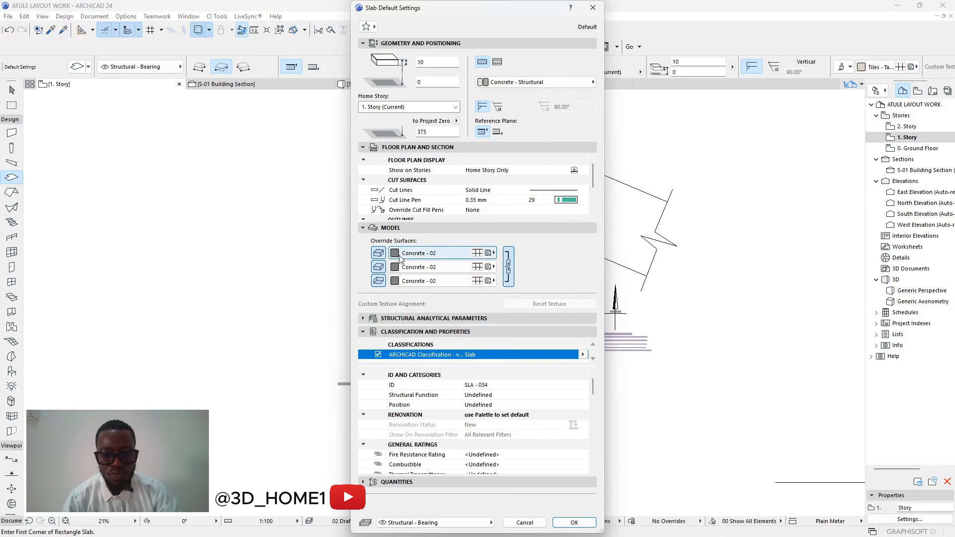
left_click(572, 523)
Try a rectangular slab about 6876 by 2765 from the planting strip's upper corner near TP3, and undo it.
scroll(371, 365, "up", 7)
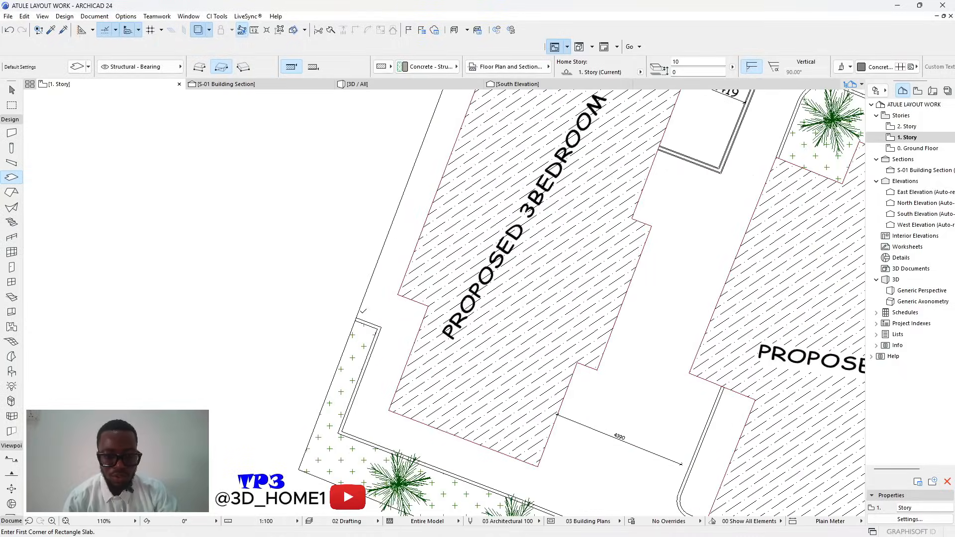
left_click(356, 317)
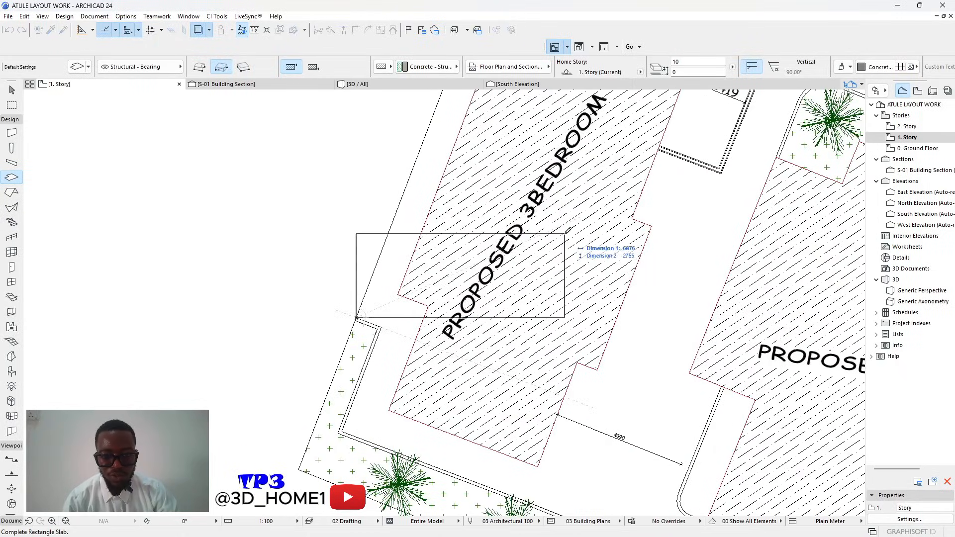
key("Escape")
left_click(480, 235)
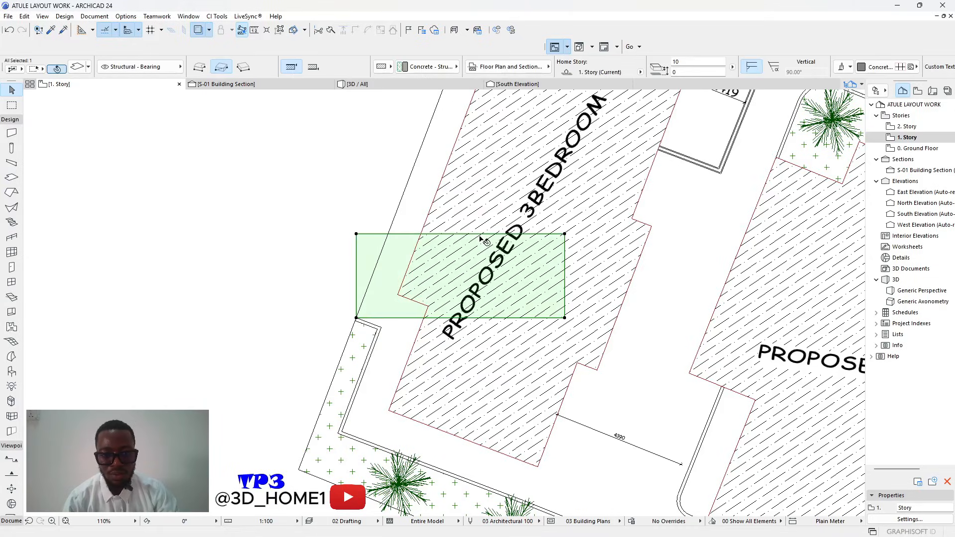
key("ctrl+z")
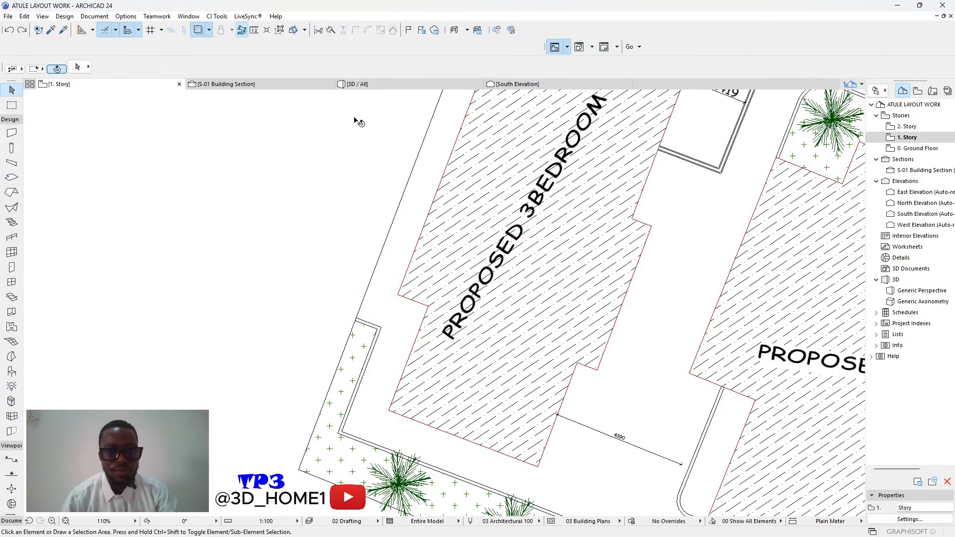
Draw a rectangular slab from the planting strip's upper corner near TP3, overlapping the edge of the semi-detached building.
left_click(12, 175)
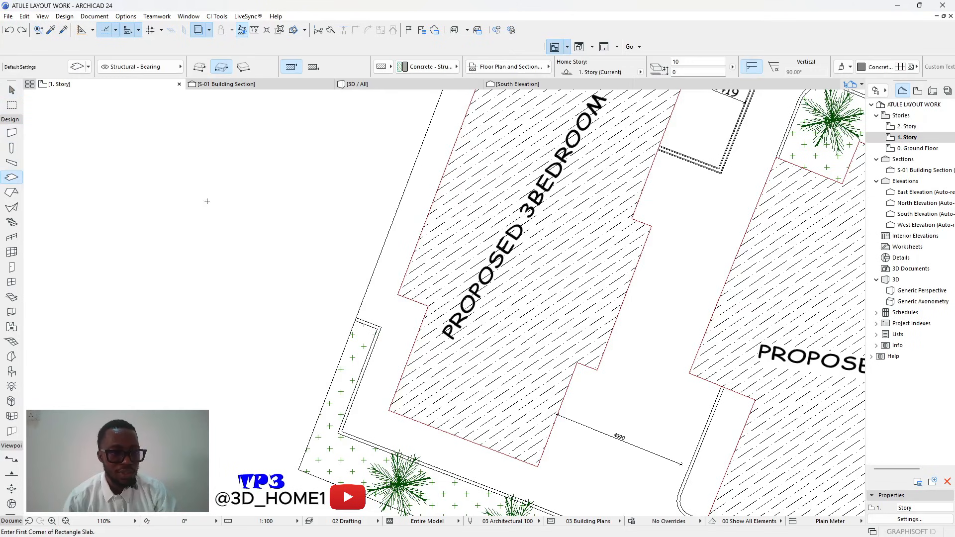
scroll(389, 277, "down", 3)
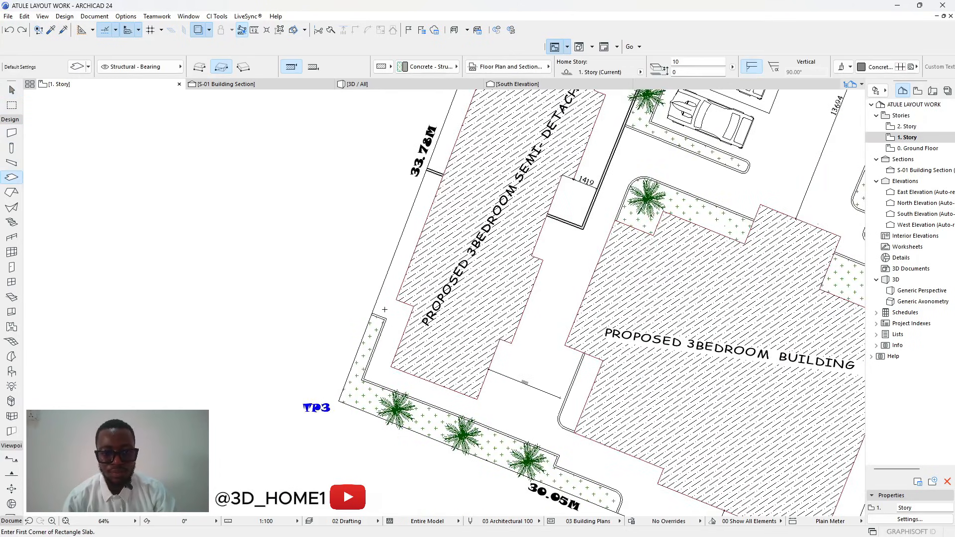
scroll(384, 307, "up", 4)
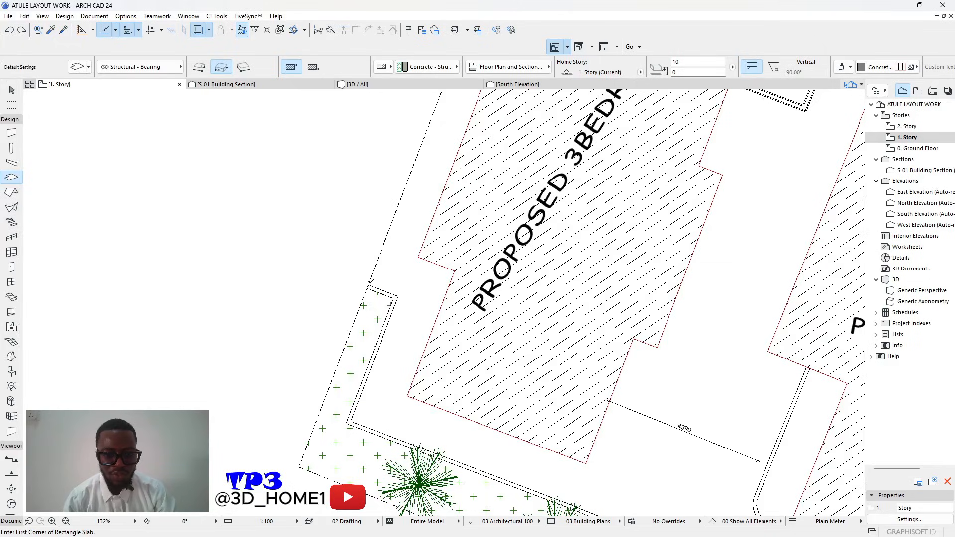
left_click(366, 285)
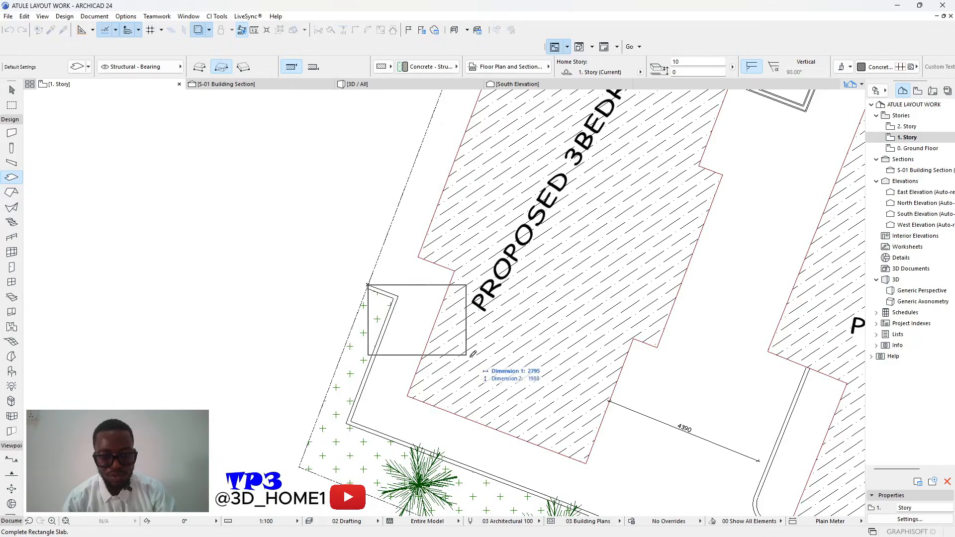
left_click(485, 380)
key("Escape")
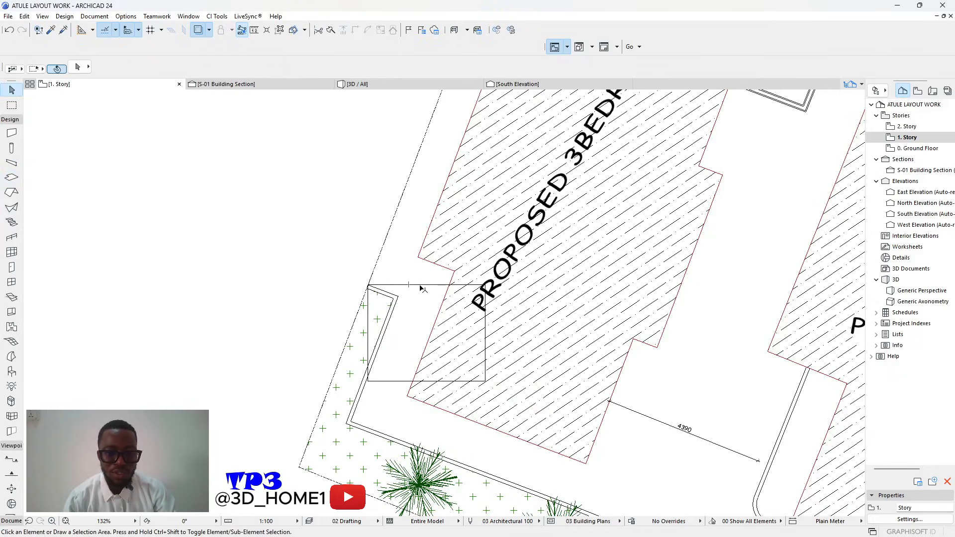
Select the new rectangular slab and review its floor plan display, cut surface and outline options.
left_click(424, 287)
key("Escape")
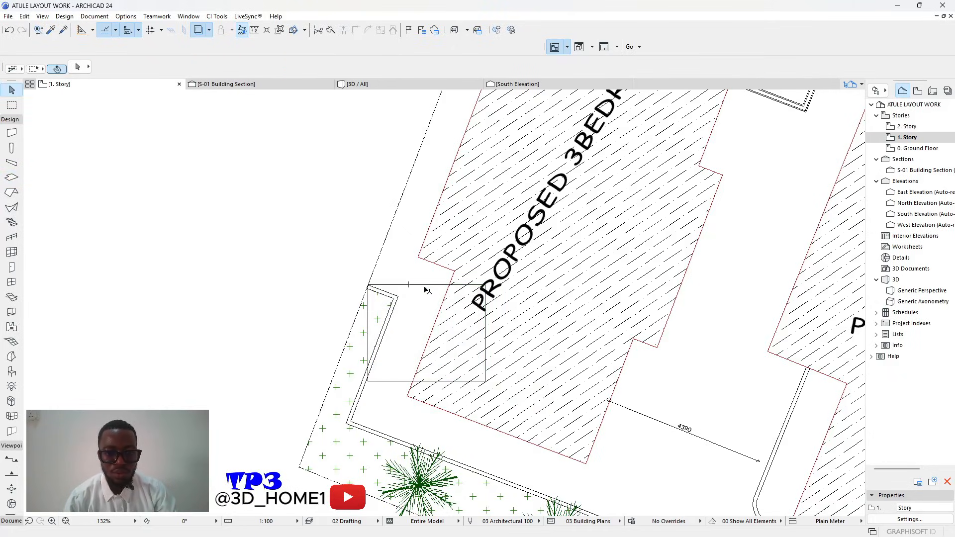
left_click(410, 284)
left_click(485, 69)
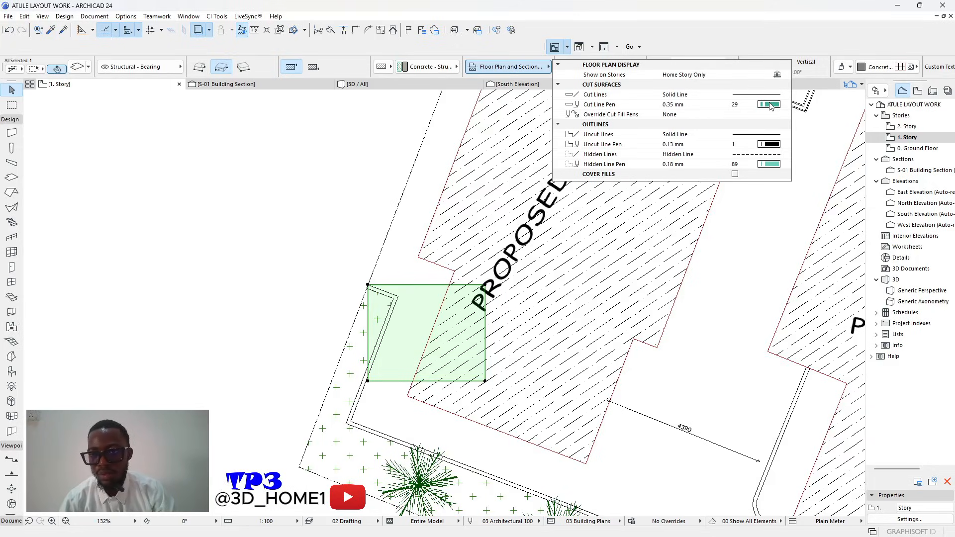
key("Escape")
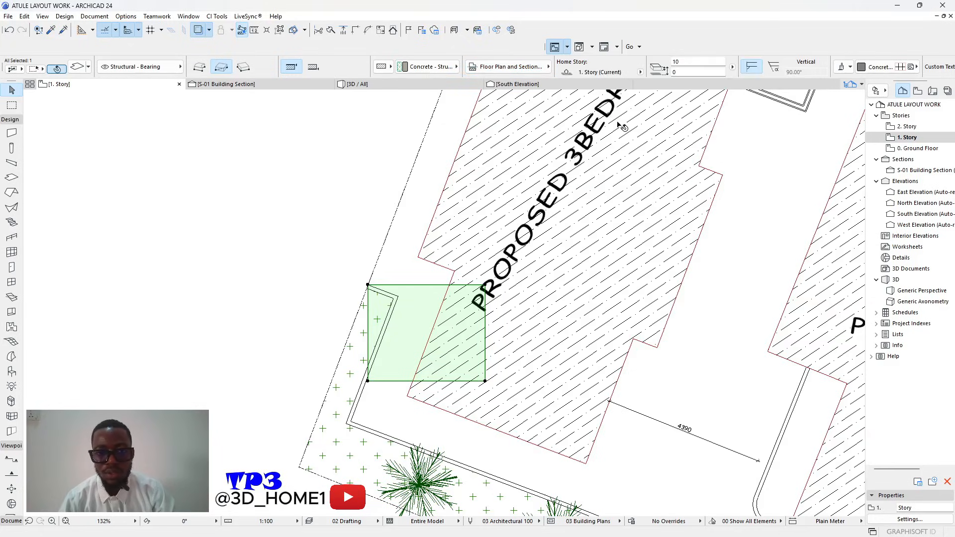
Examine the selected slab's full settings, covering floor plan and section, structural parameters, classification and outline pens.
left_click(69, 71)
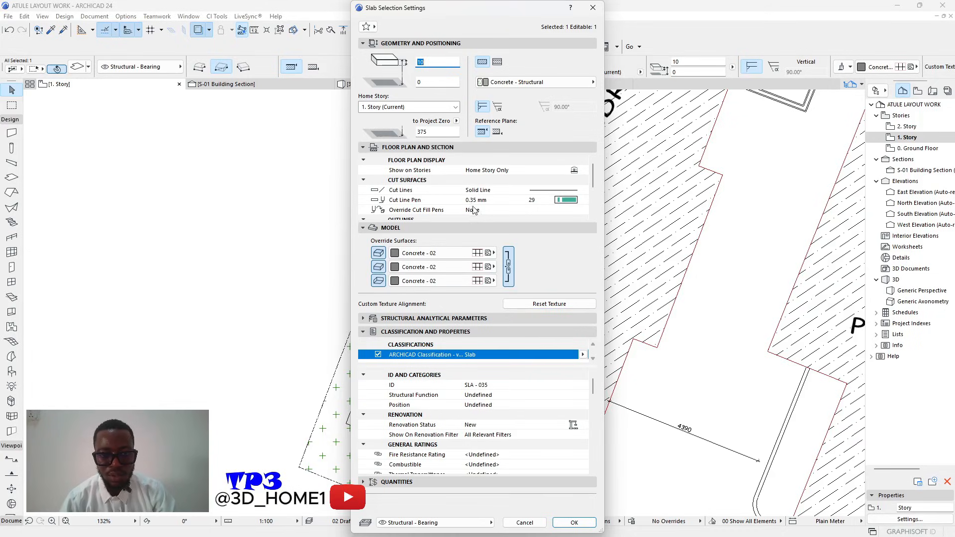
scroll(505, 201, "down", 3)
scroll(505, 200, "up", 3)
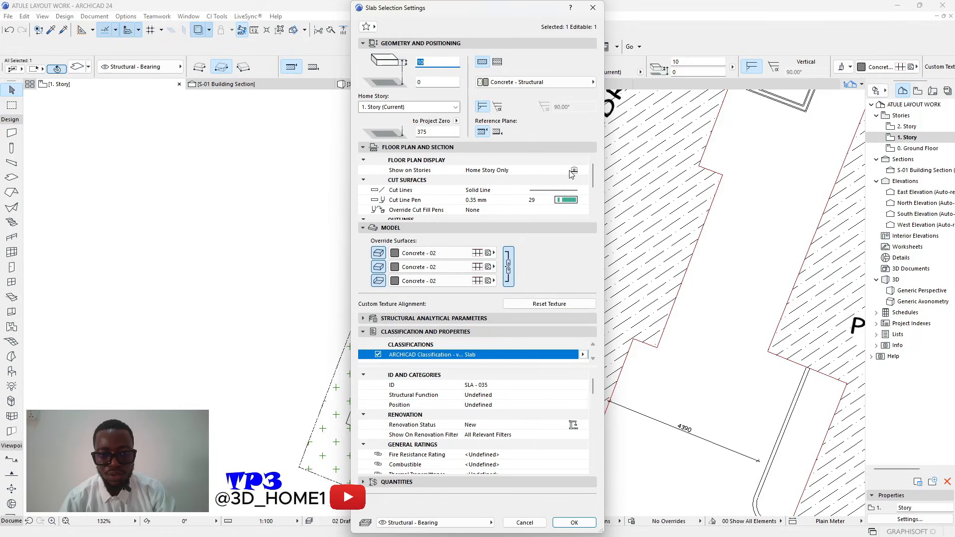
left_click(466, 318)
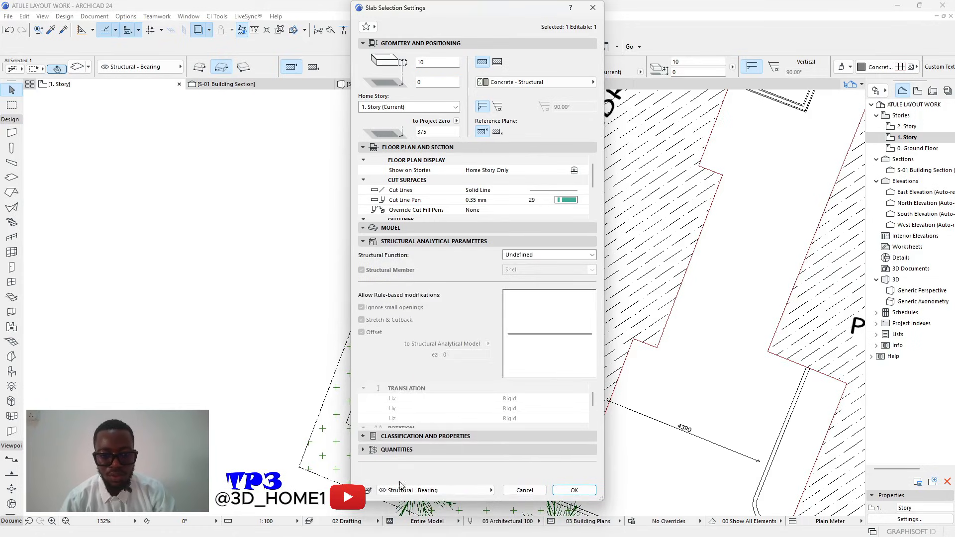
left_click(425, 436)
scroll(431, 370, "down", 5)
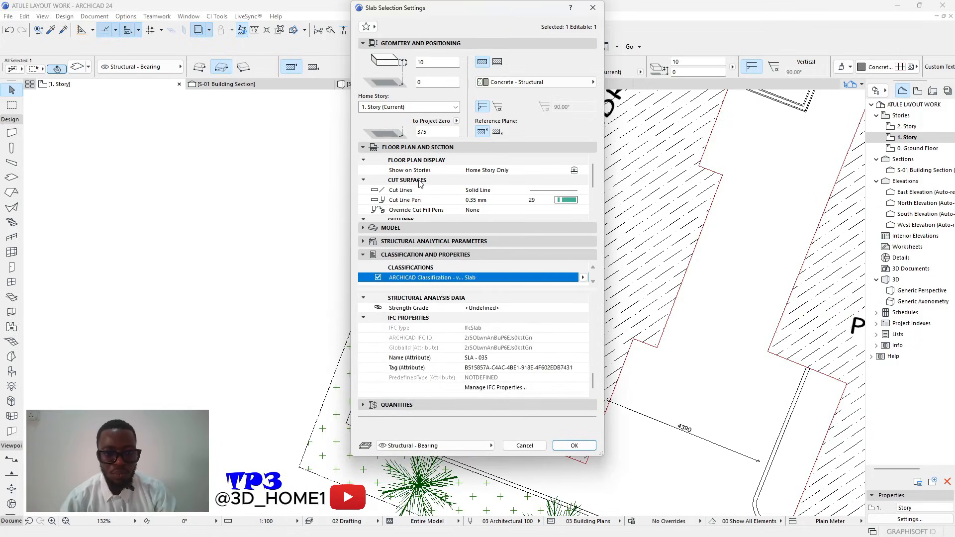
left_click(419, 147)
left_click(419, 147)
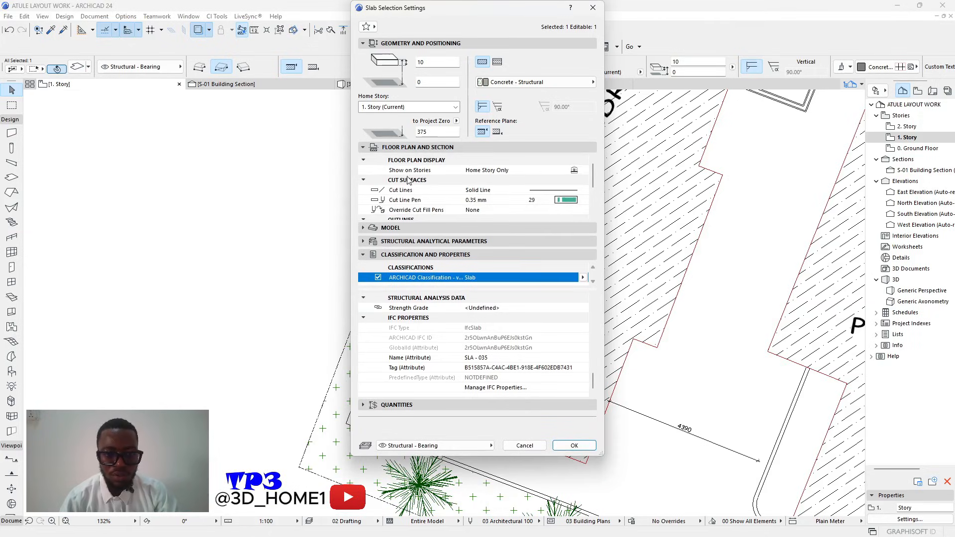
scroll(461, 192, "down", 4)
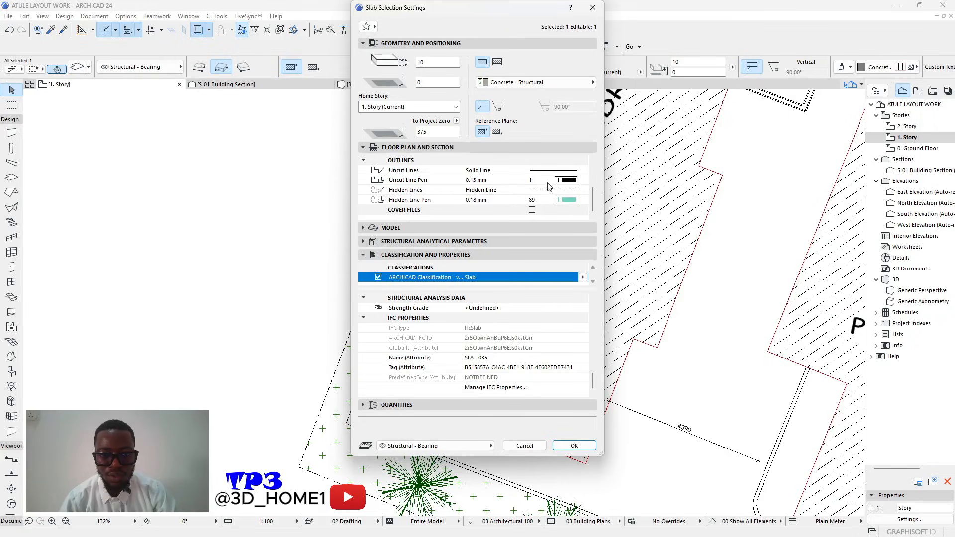
key("Return")
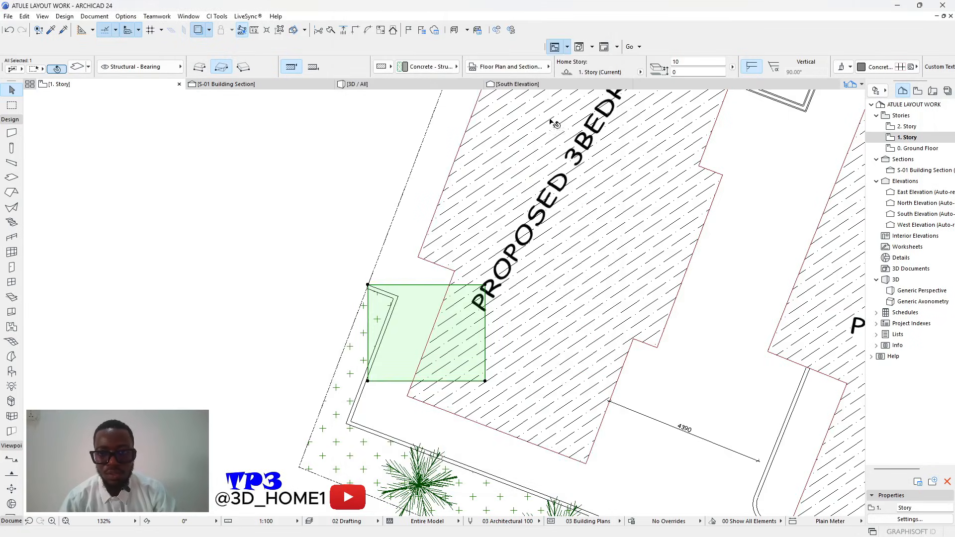
Turn on cover fills for the selected slab's floor plan display.
left_click(531, 69)
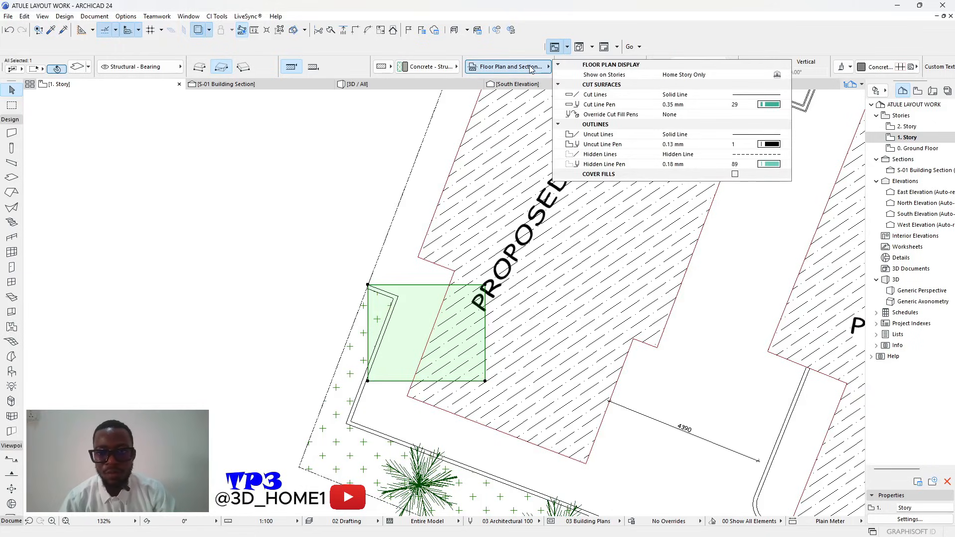
left_click(777, 75)
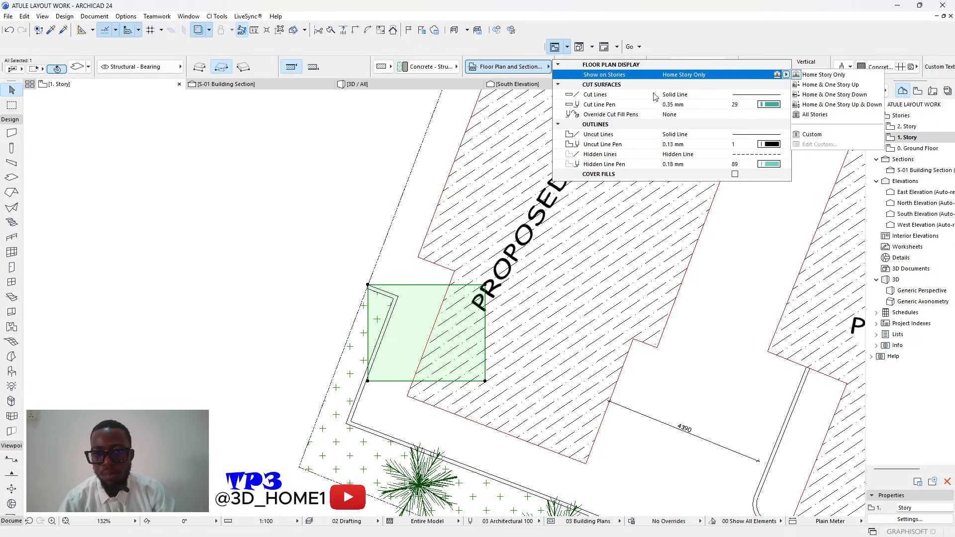
left_click(604, 130)
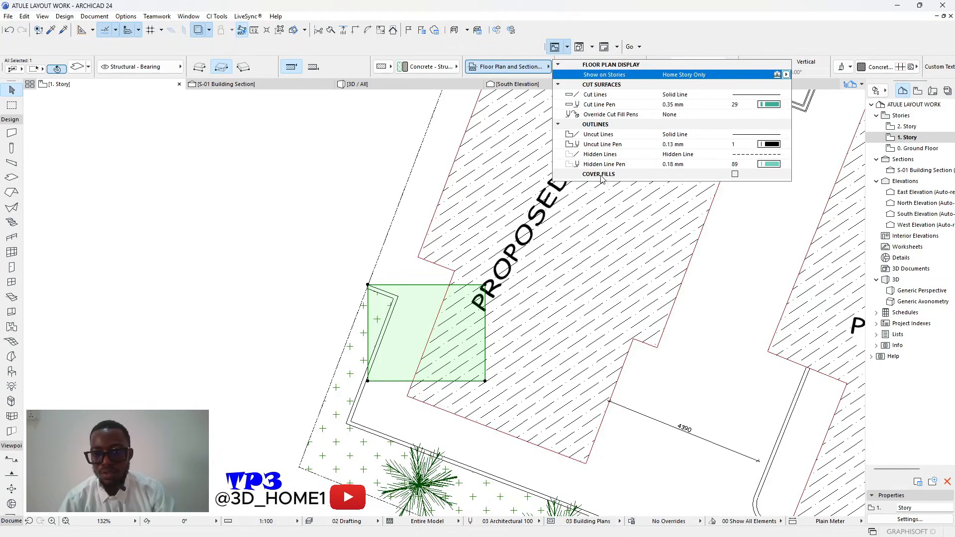
left_click(735, 174)
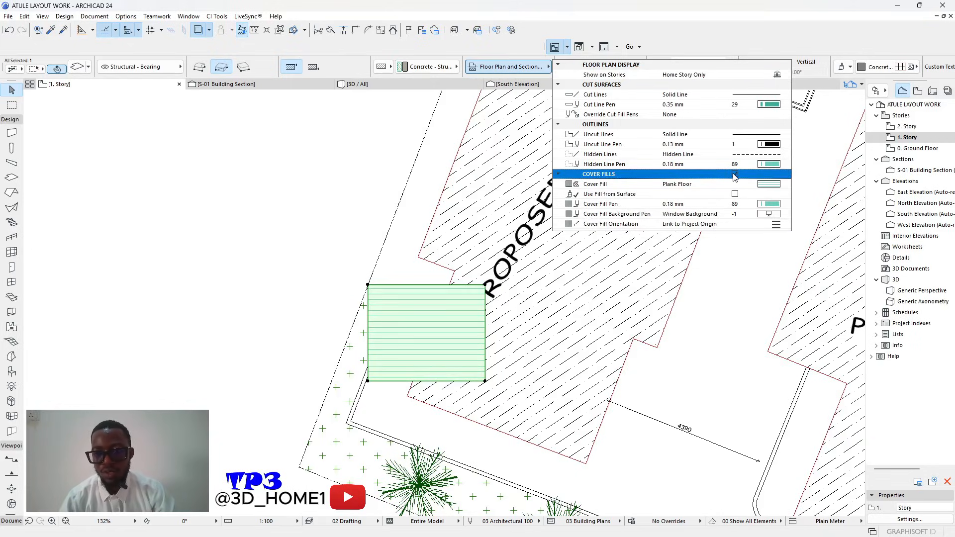
Set the slab's cover fill to Block - Running Bond with cover fill pen 1, and deselect the slab.
left_click(768, 184)
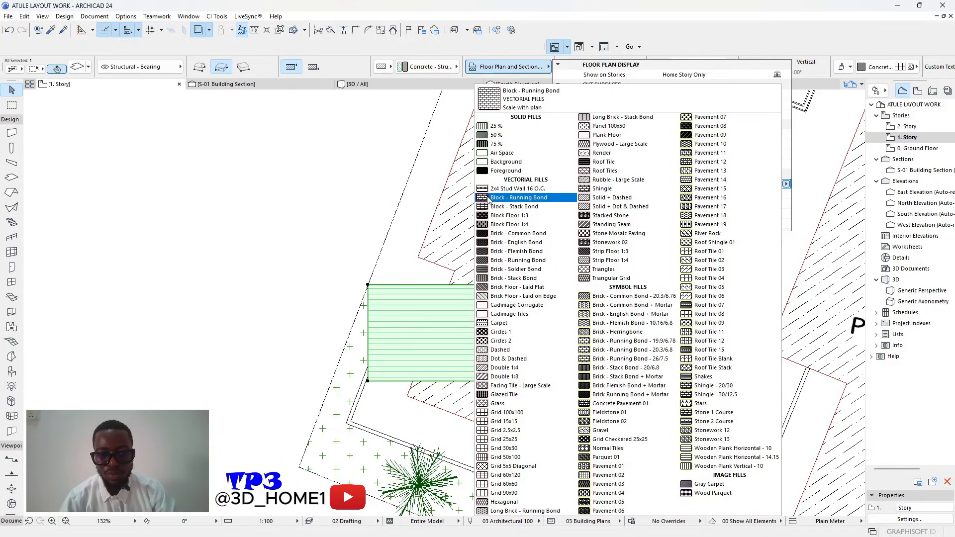
left_click(489, 198)
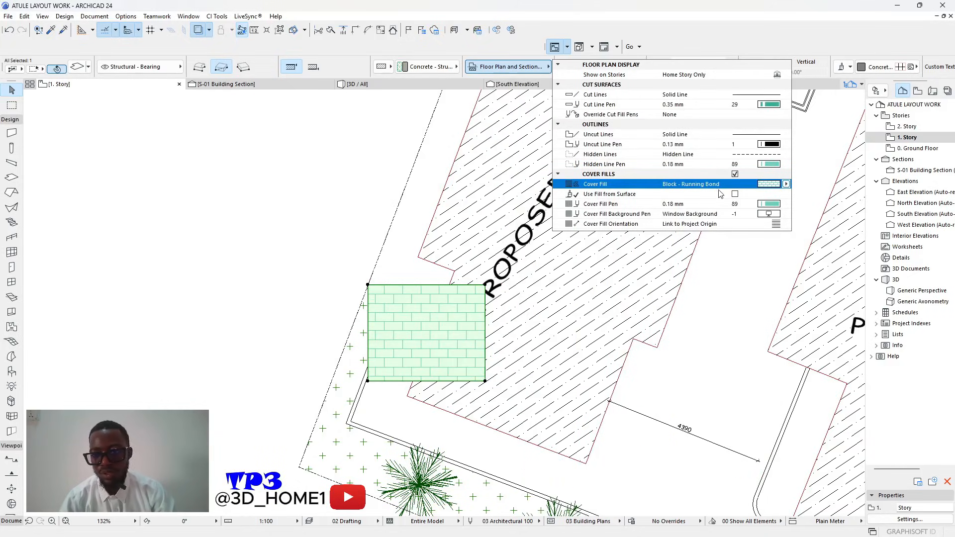
left_click(767, 205)
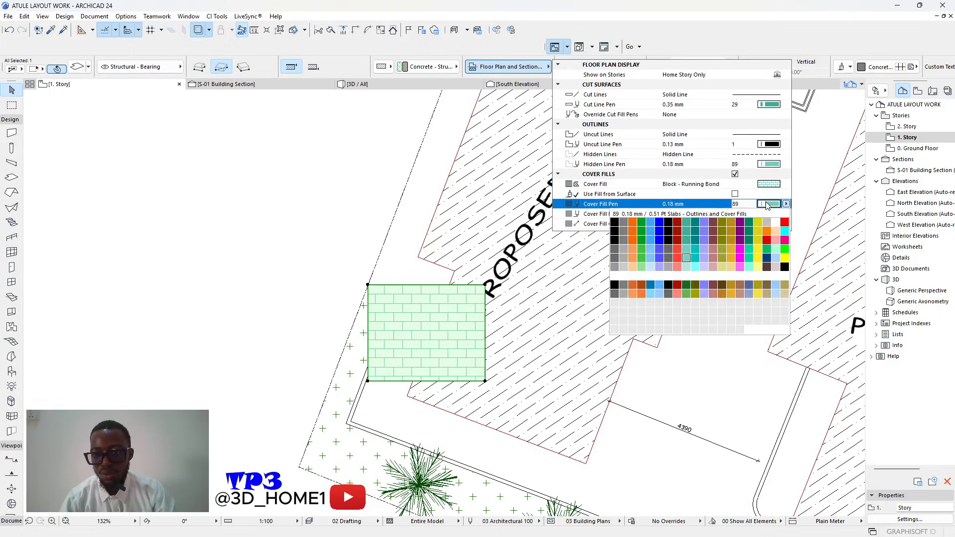
left_click(617, 227)
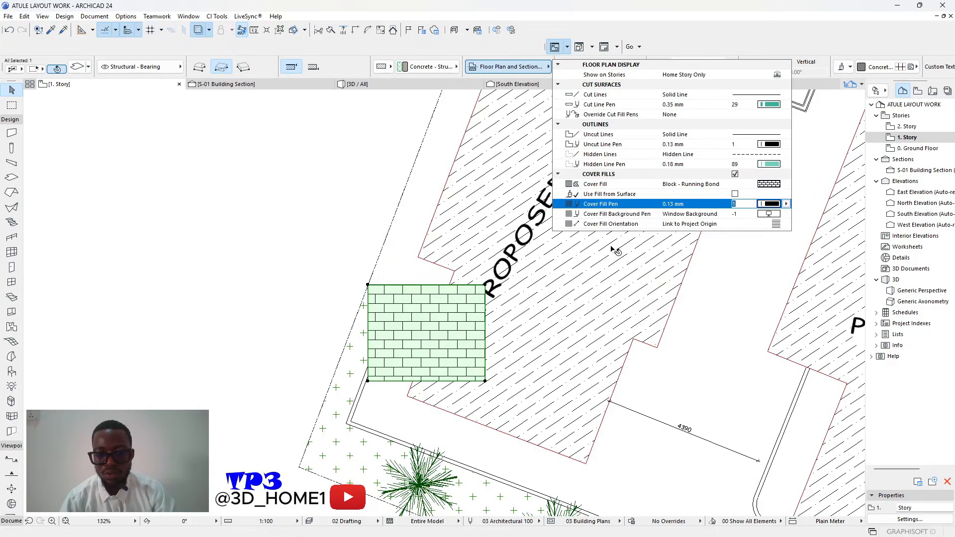
left_click(613, 248)
left_click(384, 207)
Reselect the brick-patterned slab and move its corner node nearest the site boundary onto the planting strip's upper kerb corner.
scroll(475, 255, "down", 3)
scroll(479, 282, "up", 3)
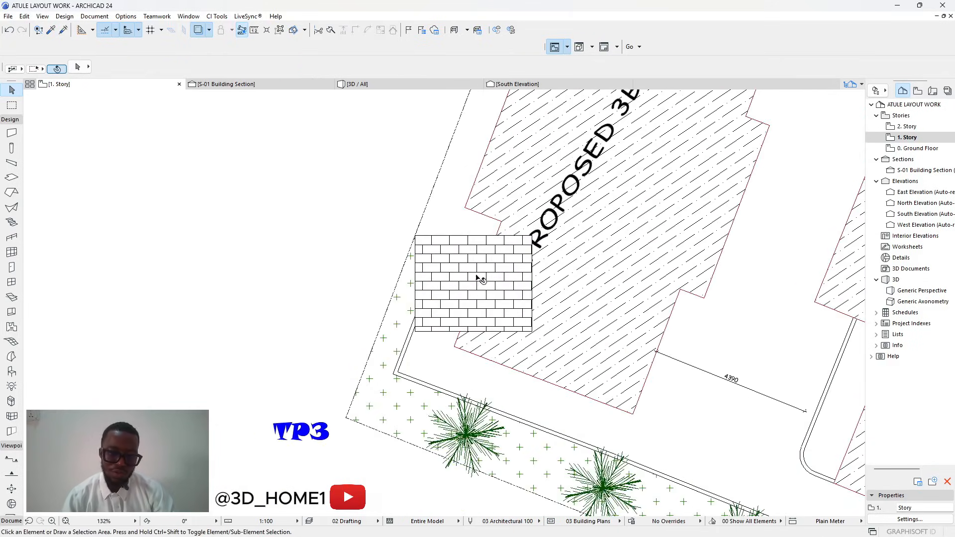
scroll(460, 240, "down", 5)
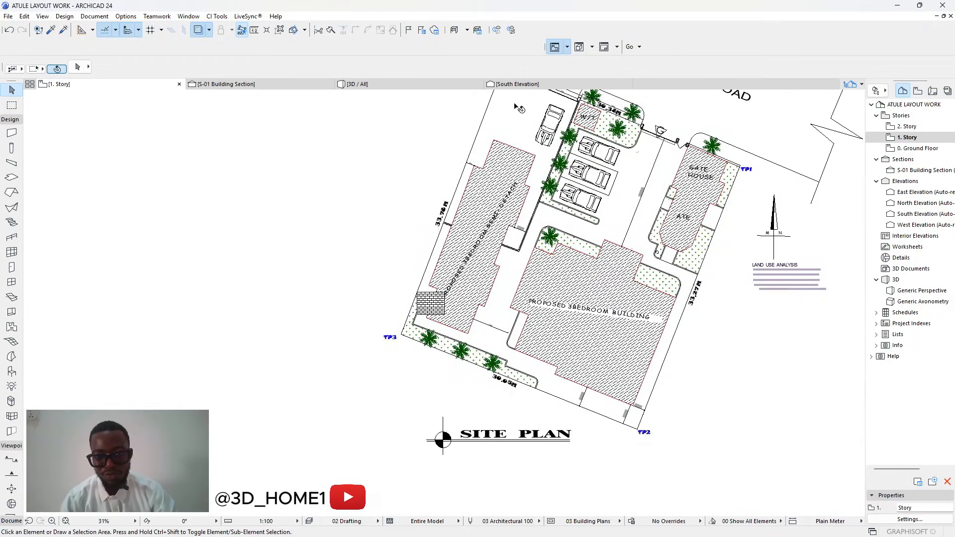
scroll(462, 279, "up", 5)
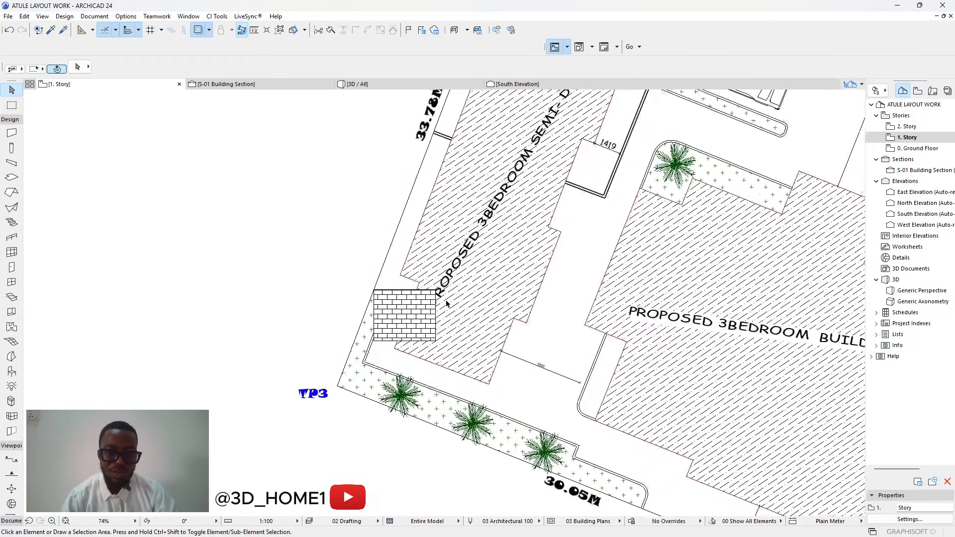
scroll(463, 280, "up", 1)
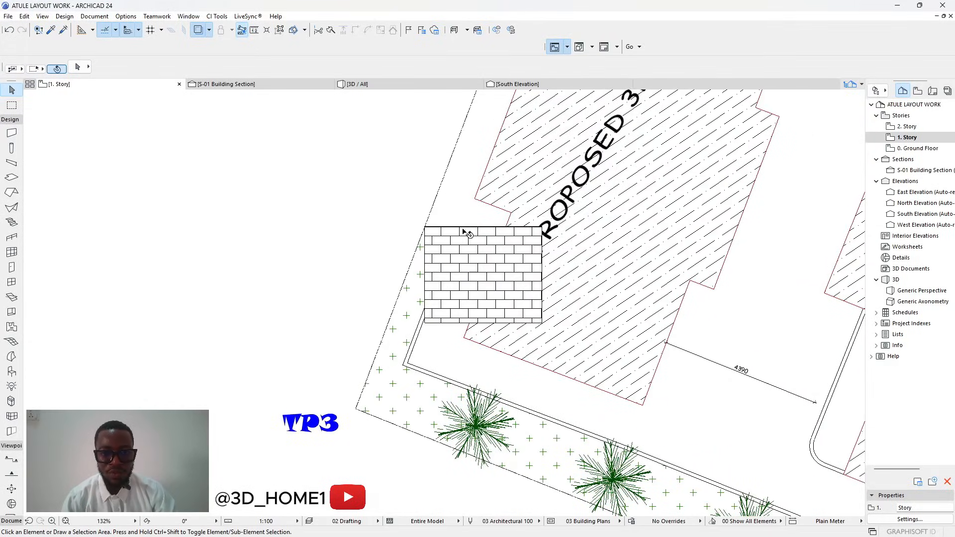
left_click(463, 230)
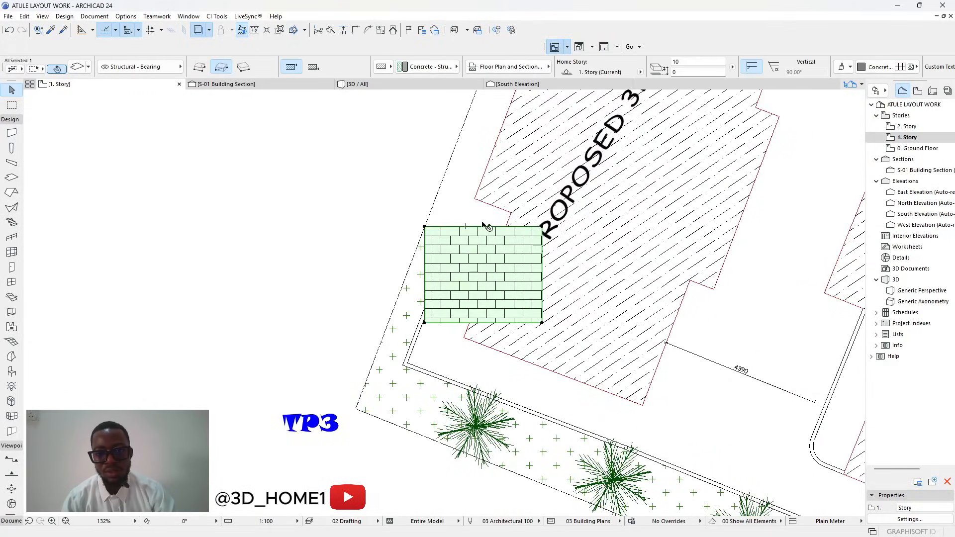
left_click(425, 242)
key("Escape")
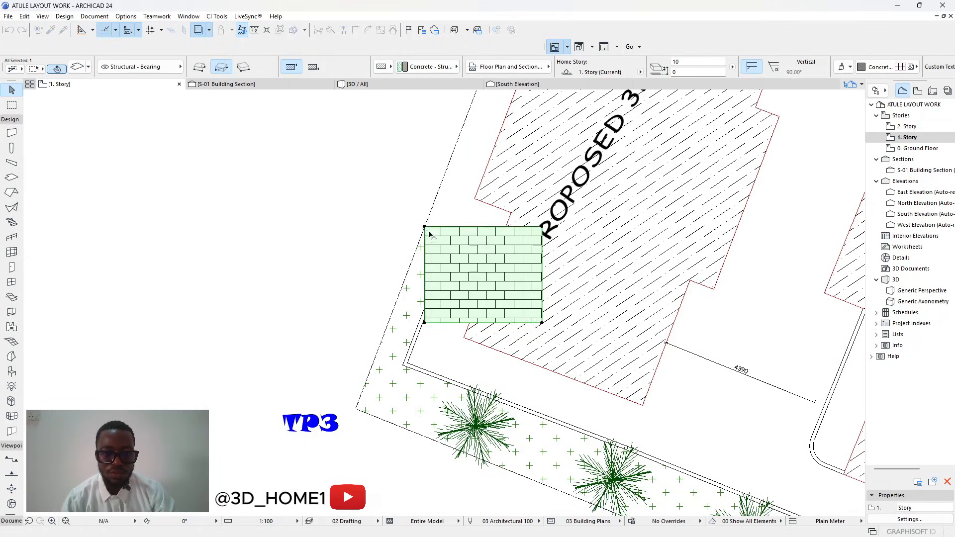
left_click(424, 228)
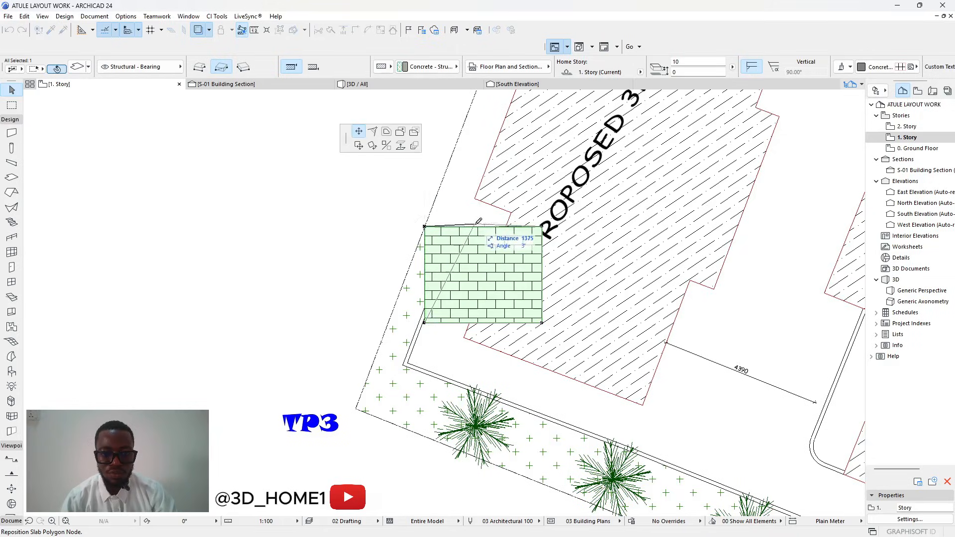
left_click(490, 232)
left_click(491, 233)
scroll(455, 242, "up", 3)
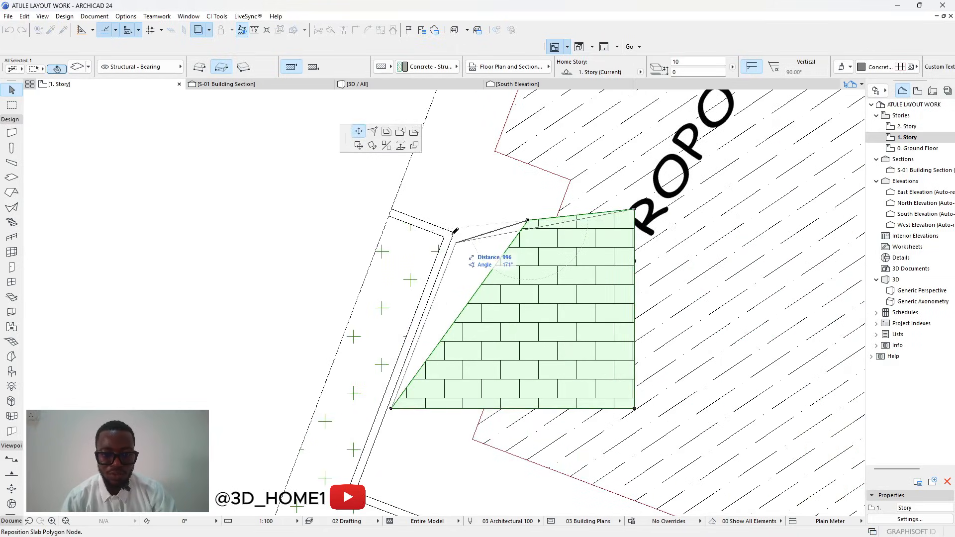
left_click(454, 241)
Move the slab's lower node beside the planting strip down to the inside corner of the kerb near TP3.
scroll(455, 242, "down", 3)
scroll(417, 275, "up", 3)
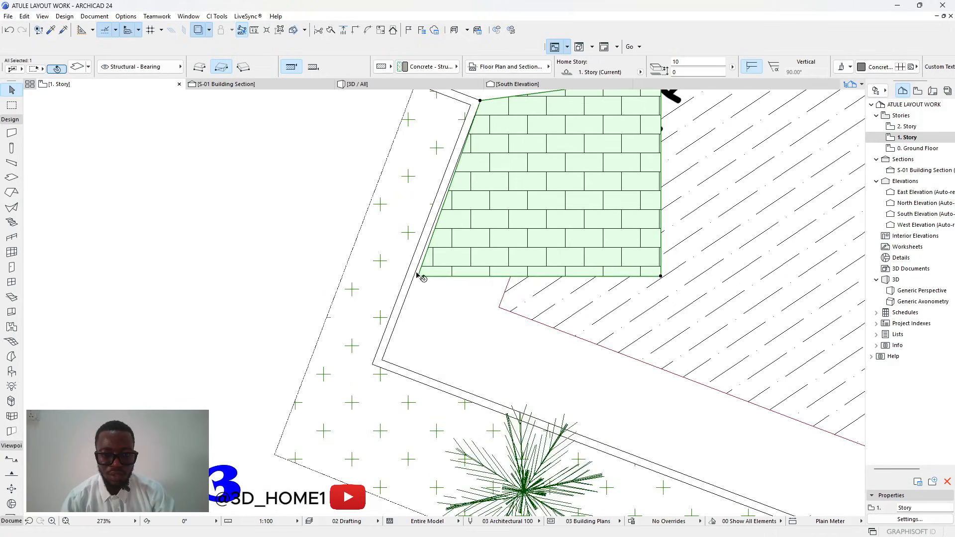
left_click(417, 276)
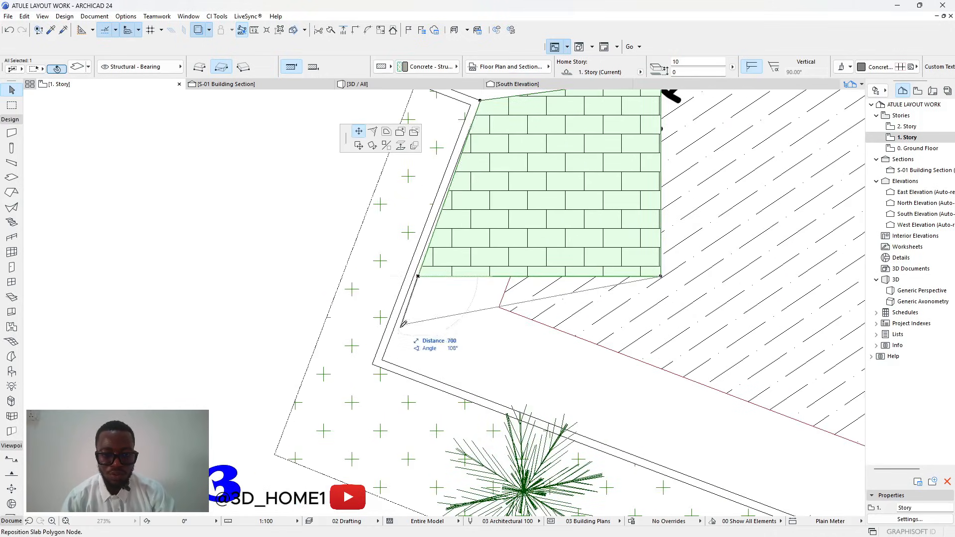
left_click(383, 353)
Move the slab's two nodes inside the semi-detached building onto the building's lower corner and the inner corner of its recess.
scroll(482, 330, "down", 3)
left_click(521, 316)
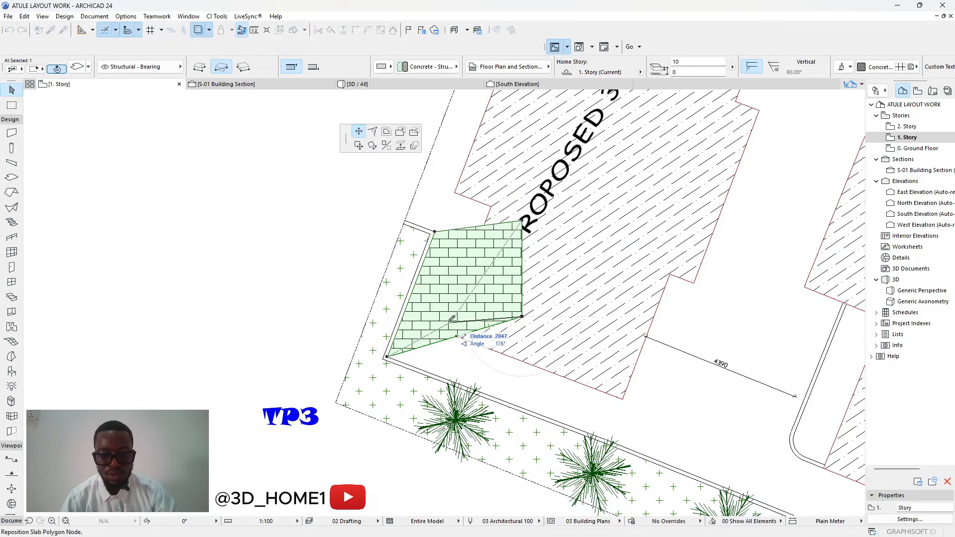
left_click(447, 322)
left_click(521, 225)
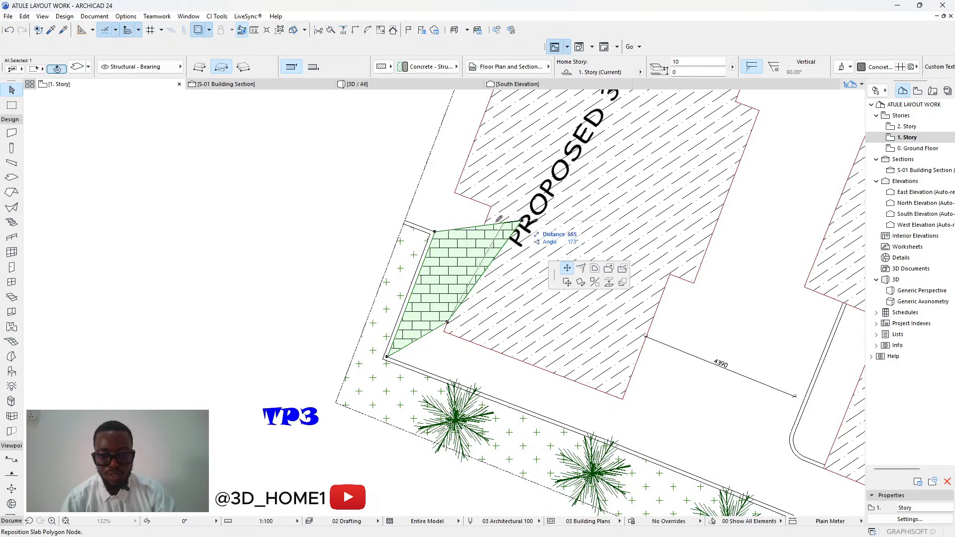
left_click(465, 220)
left_click(464, 219)
left_click(494, 204)
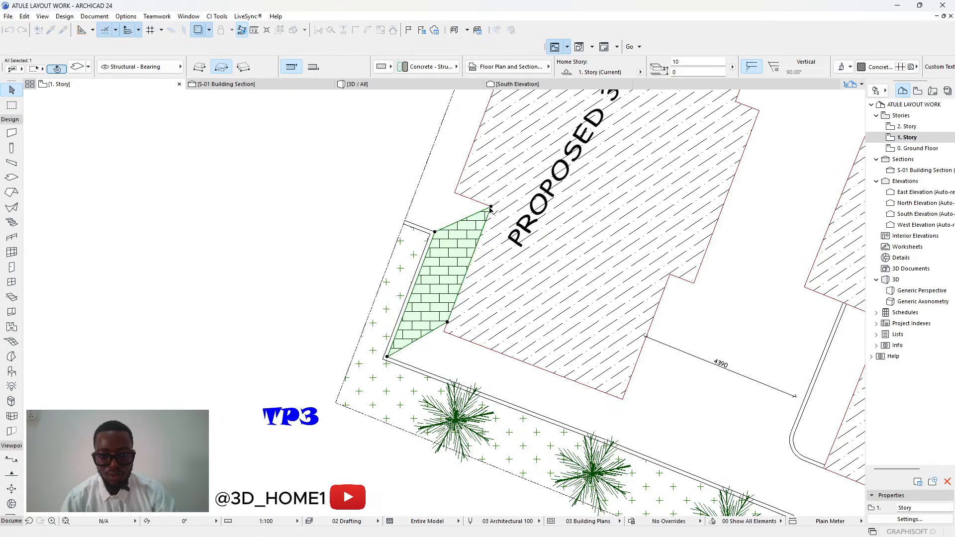
scroll(449, 334, "up", 5)
left_click(447, 323)
left_click(433, 326)
Insert slab nodes at the outer corner of the semi-detached building's recess and where the kerb end meets the site boundary.
scroll(437, 354, "down", 2)
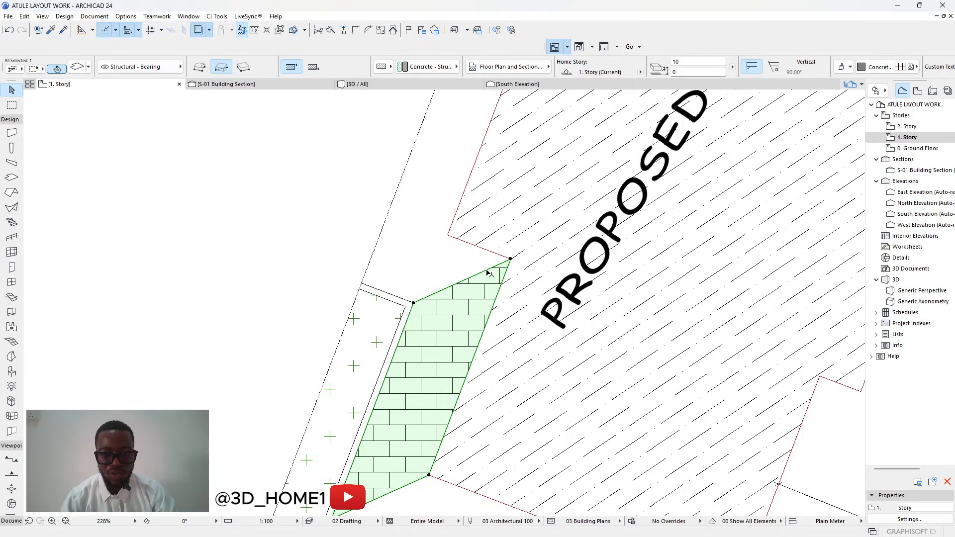
left_click(487, 273)
left_click(481, 275)
left_click(480, 272)
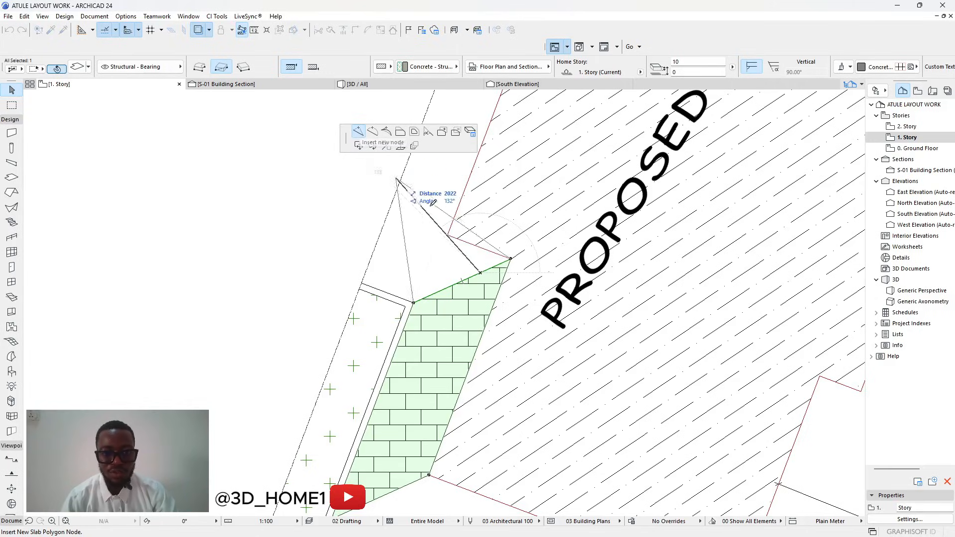
left_click(446, 235)
left_click(440, 249)
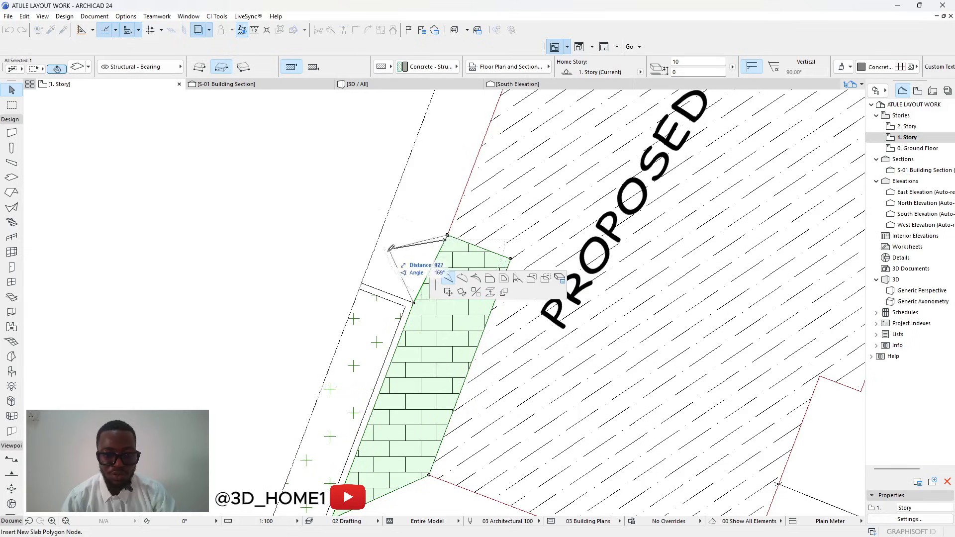
left_click(361, 282)
Extend the slab up between boundary and semi-detached building by inserting nodes at both ends of the cross wall near the 33.78M label.
left_click(369, 280)
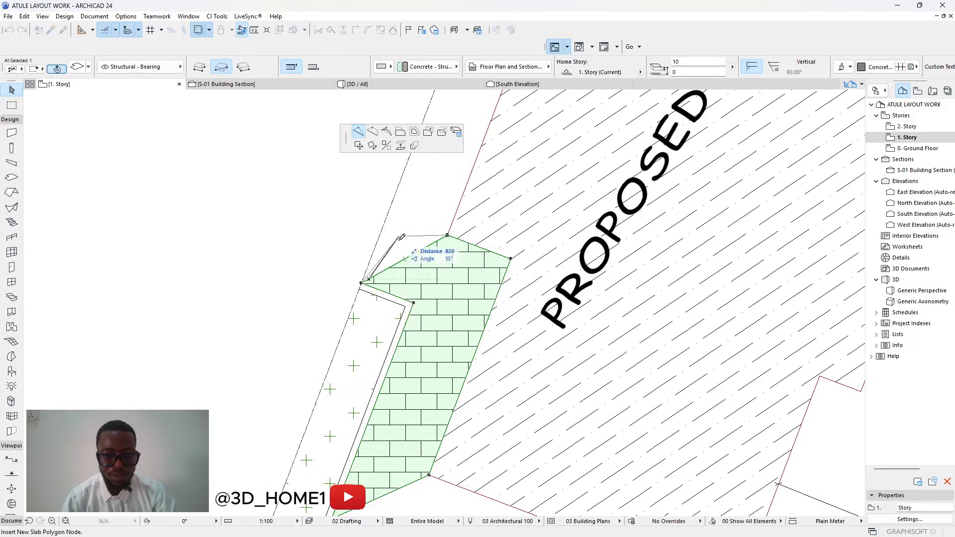
scroll(363, 393, "down", 6)
scroll(368, 384, "up", 5)
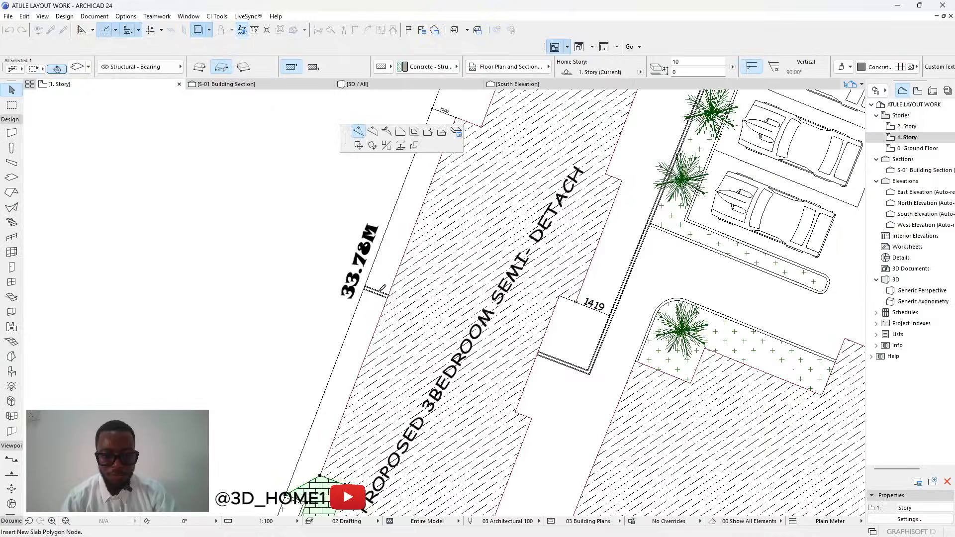
scroll(366, 294, "up", 4)
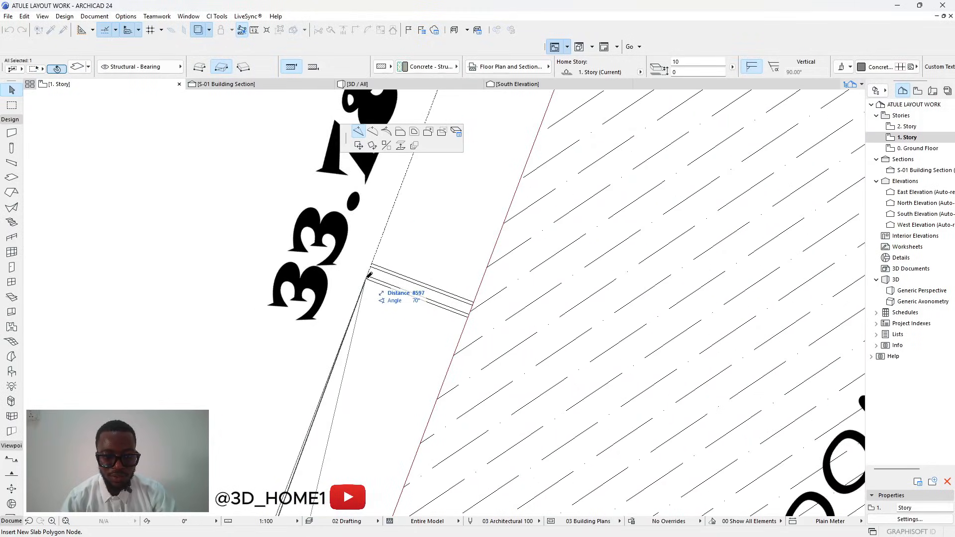
scroll(369, 277, "up", 3)
key("Escape")
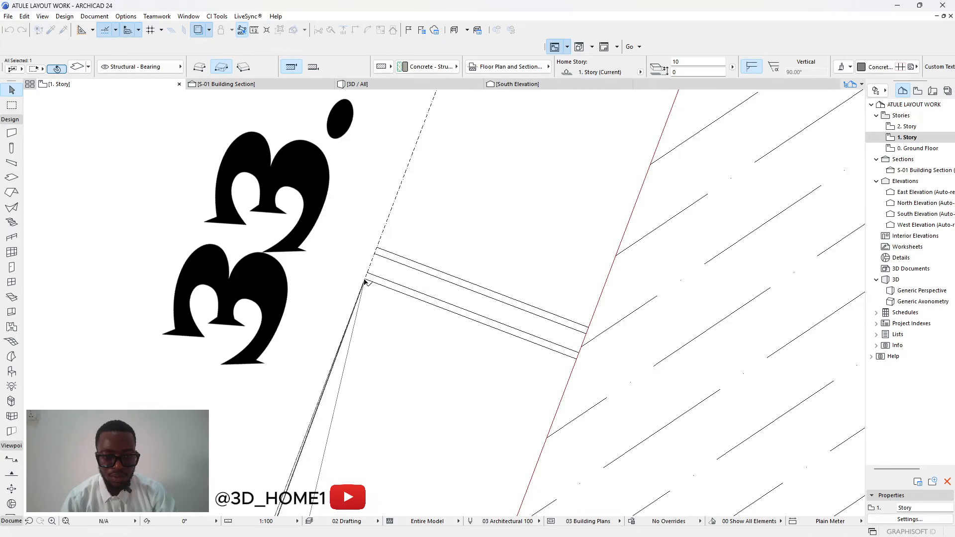
scroll(369, 298, "down", 3)
left_click(371, 317)
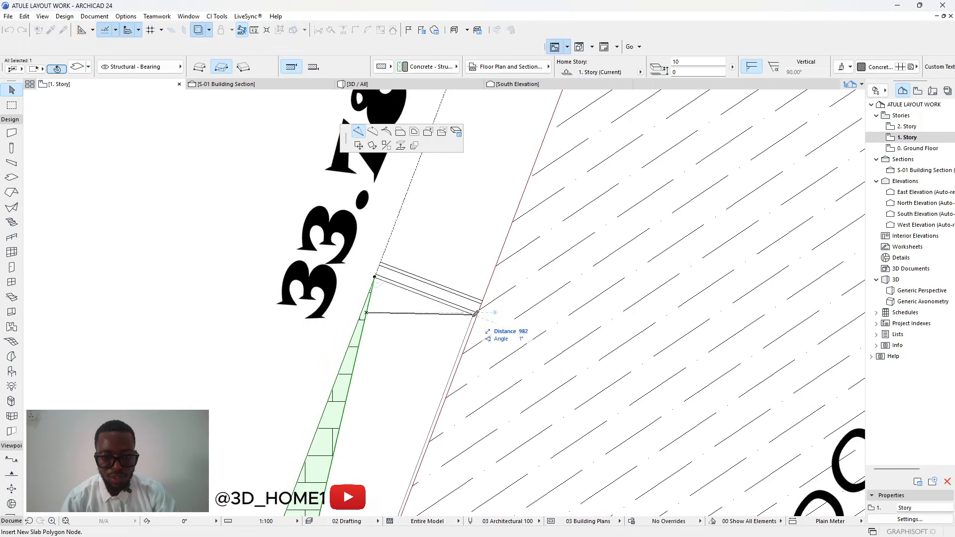
left_click(477, 315)
Insert slab nodes at the planting strip's kerb step near 30.05M and at the semi-detached building's lowest corner.
scroll(425, 300, "down", 5)
scroll(412, 380, "down", 2)
scroll(412, 397, "up", 2)
scroll(395, 385, "up", 2)
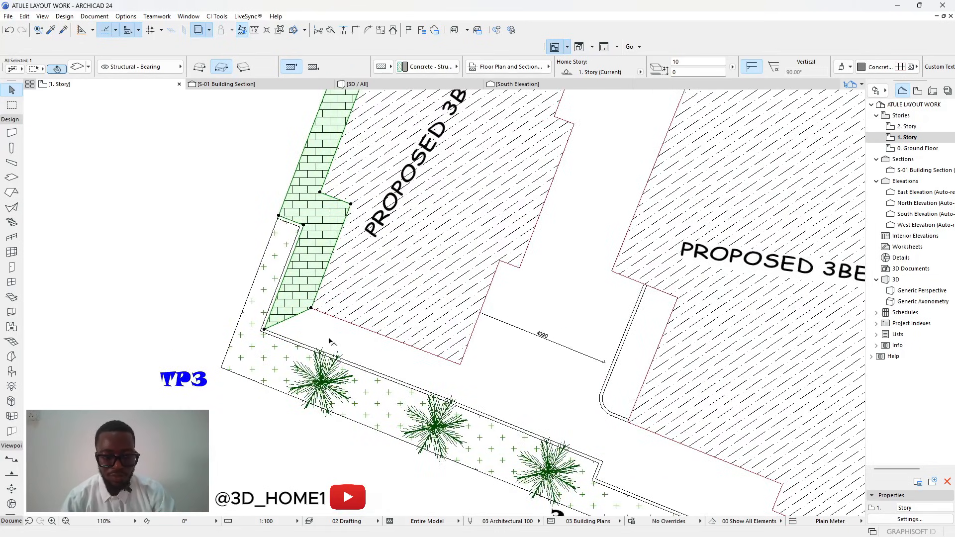
left_click(305, 311)
scroll(472, 380, "down", 1)
middle_click_drag(605, 463, 512, 392)
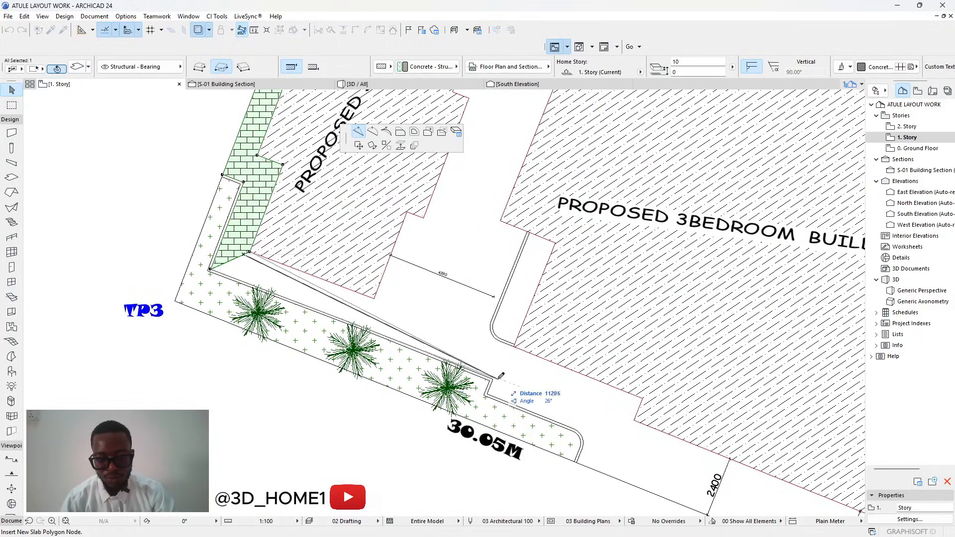
left_click(492, 377)
left_click(405, 333)
left_click(374, 299)
Insert slab nodes at both corners of the semi-detached building's step and across the gap at the 3-bedroom building's corner.
left_click(379, 302)
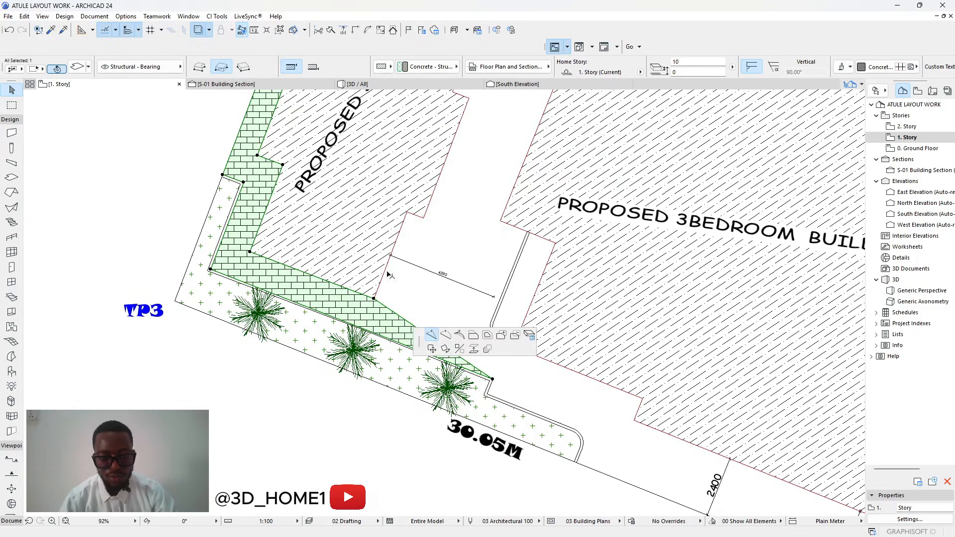
left_click(407, 212)
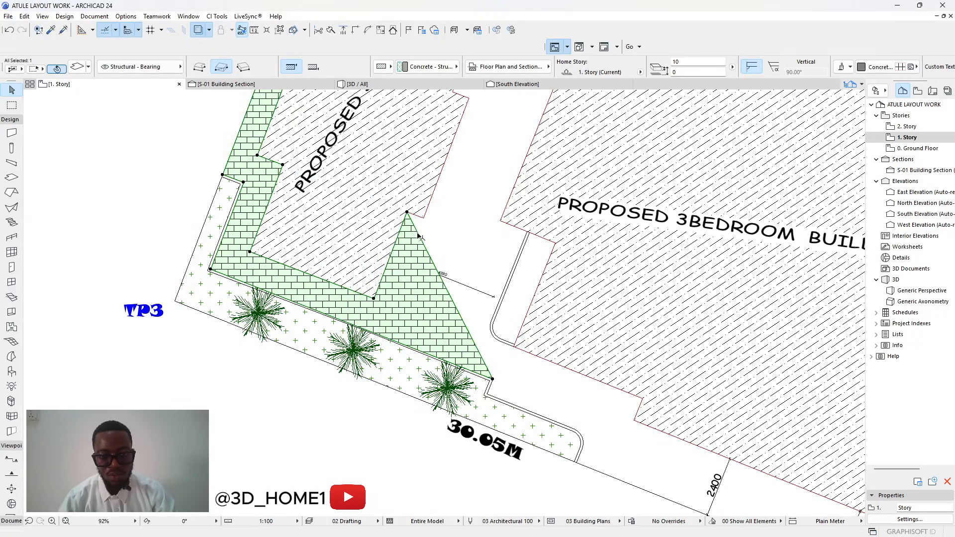
left_click(418, 236)
left_click(424, 219)
left_click(428, 228)
left_click(500, 221)
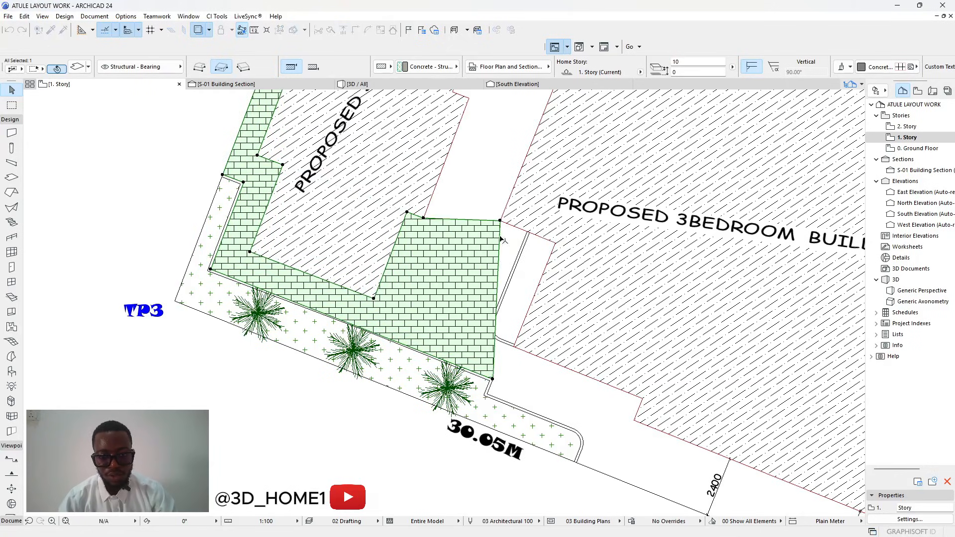
Insert a slab node near the 4390 dimension's end and another where the kerb meets the 3-bedroom building.
left_click(497, 286)
left_click(478, 310)
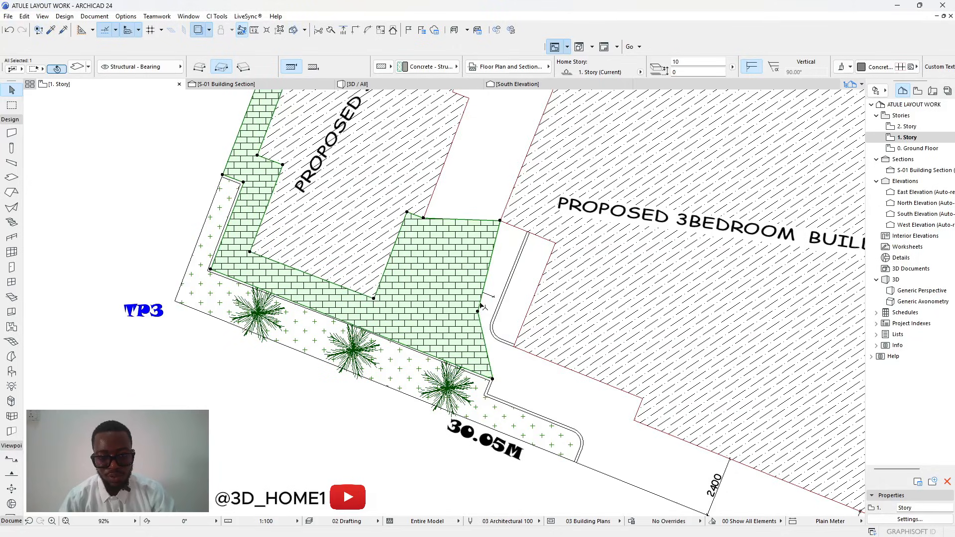
left_click(485, 284)
scroll(528, 230, "up", 5)
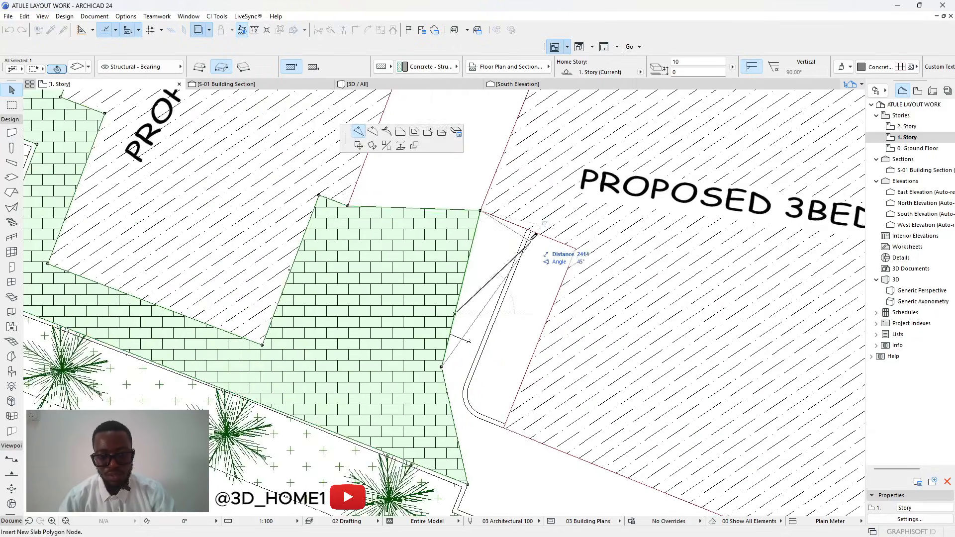
left_click(522, 217)
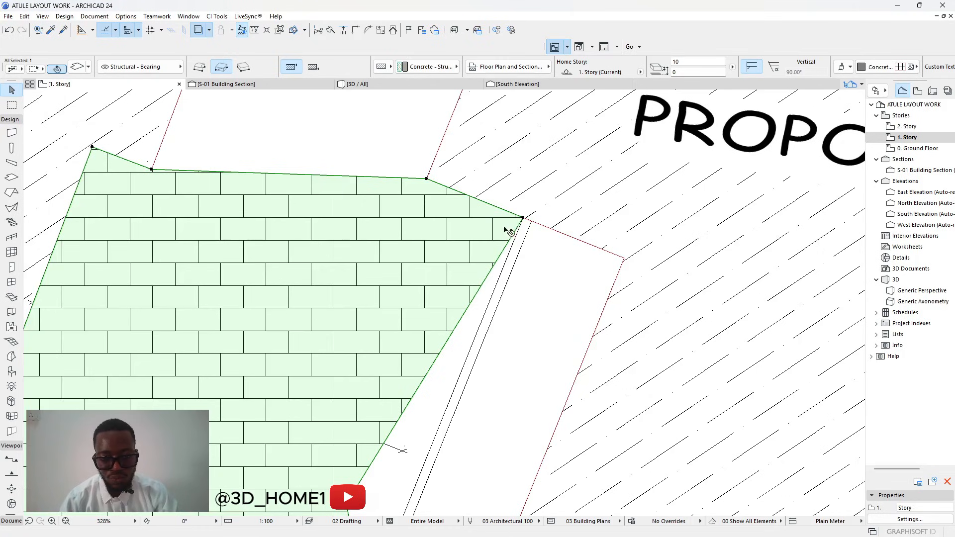
Move the slab node beside the 3-bedroom building's planting strip to the start of the strip's rounded kerb.
scroll(503, 232, "down", 4)
scroll(457, 318, "up", 4)
scroll(433, 299, "down", 4)
scroll(413, 378, "up", 3)
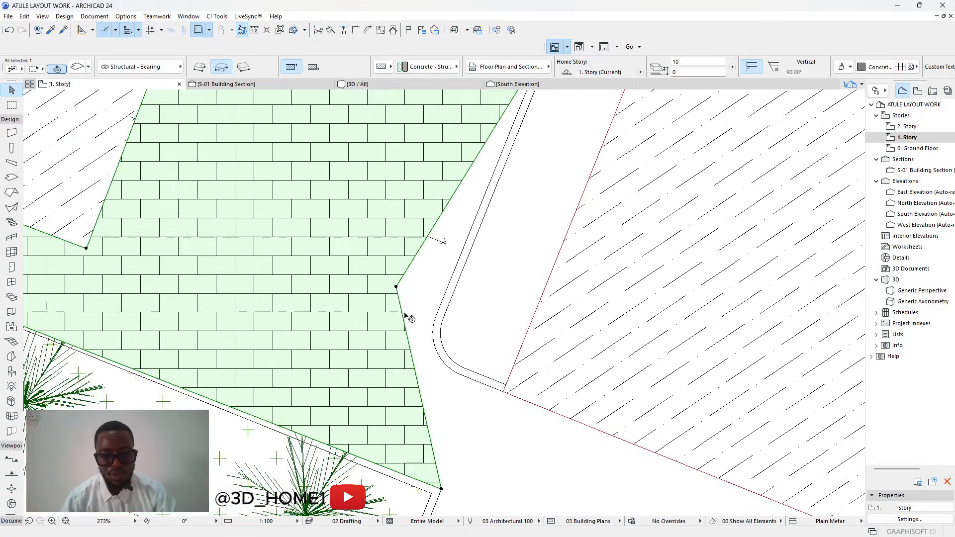
left_click(397, 287)
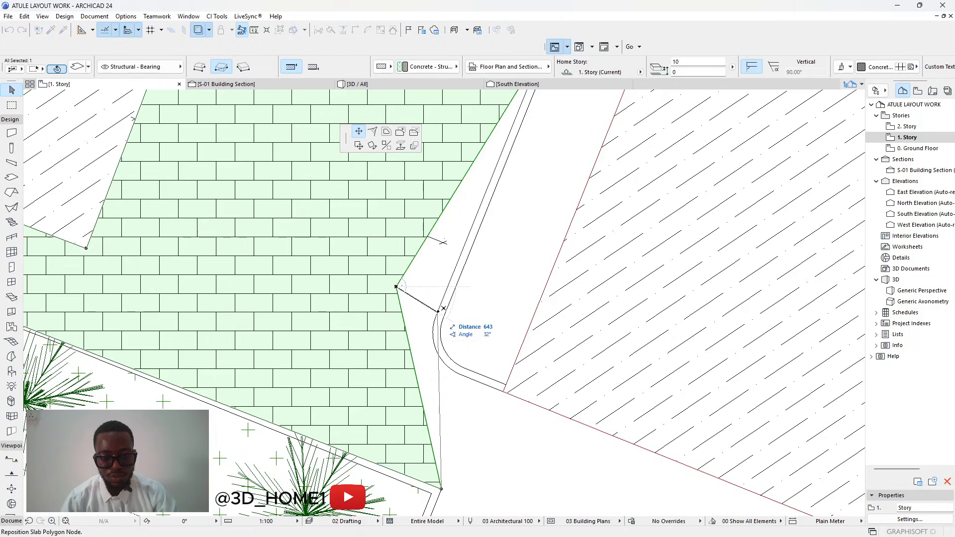
left_click(435, 315)
Insert slab nodes at the far end of the rounded kerb and where that kerb meets the 3-bedroom building's wall.
left_click(438, 361)
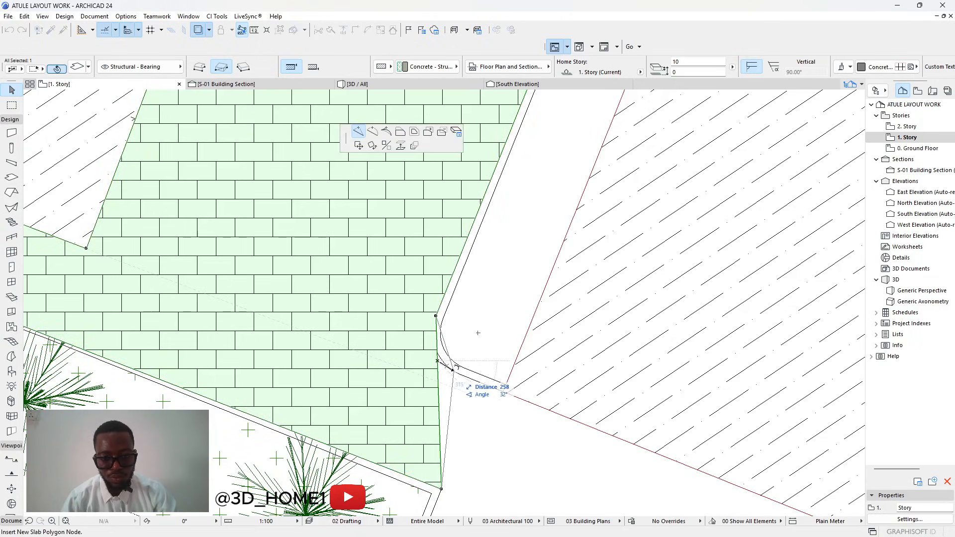
left_click(454, 371)
left_click(453, 380)
left_click(503, 391)
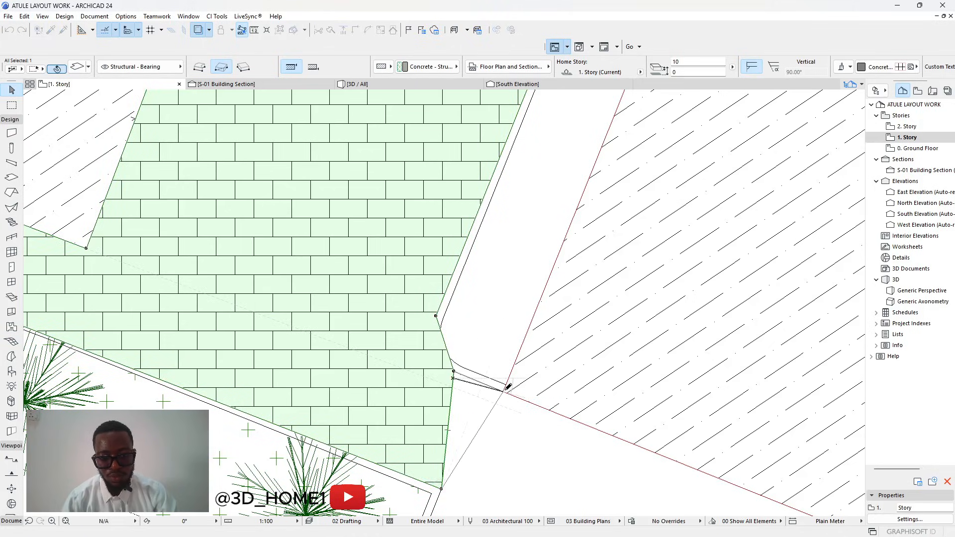
Curve the slab edge between the two kerb nodes with the edge bulginess option to follow the rounded kerb.
left_click(445, 346)
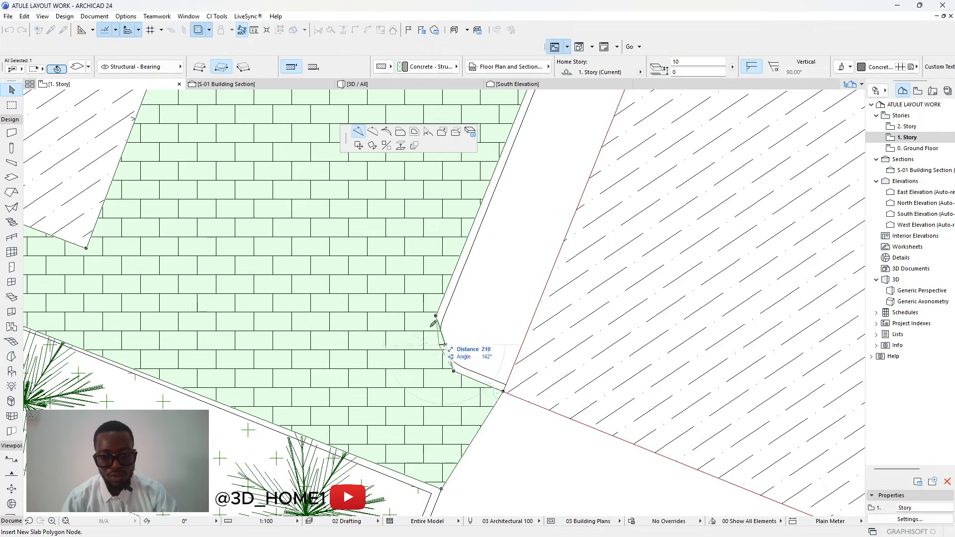
left_click(386, 133)
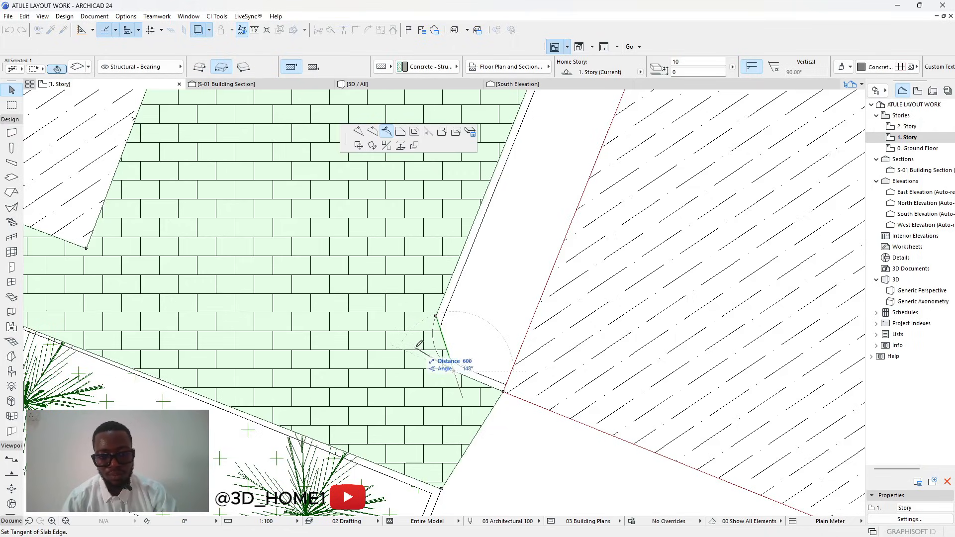
left_click(372, 131)
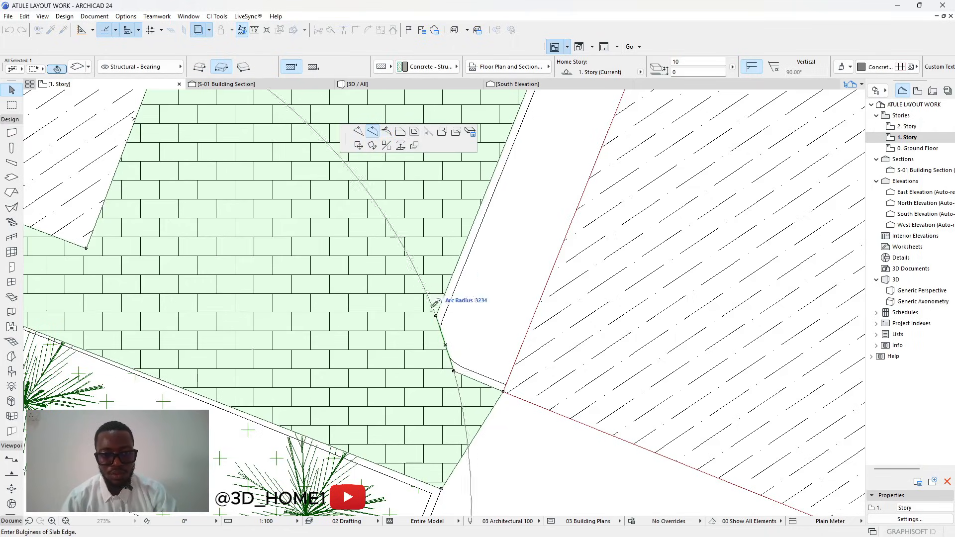
left_click(441, 355)
scroll(452, 335, "down", 3)
scroll(466, 372, "up", 2)
Insert a slab node at the inner corner of the planting strip's kerb step near the 30.05M label.
left_click(461, 376)
scroll(458, 335, "down", 5)
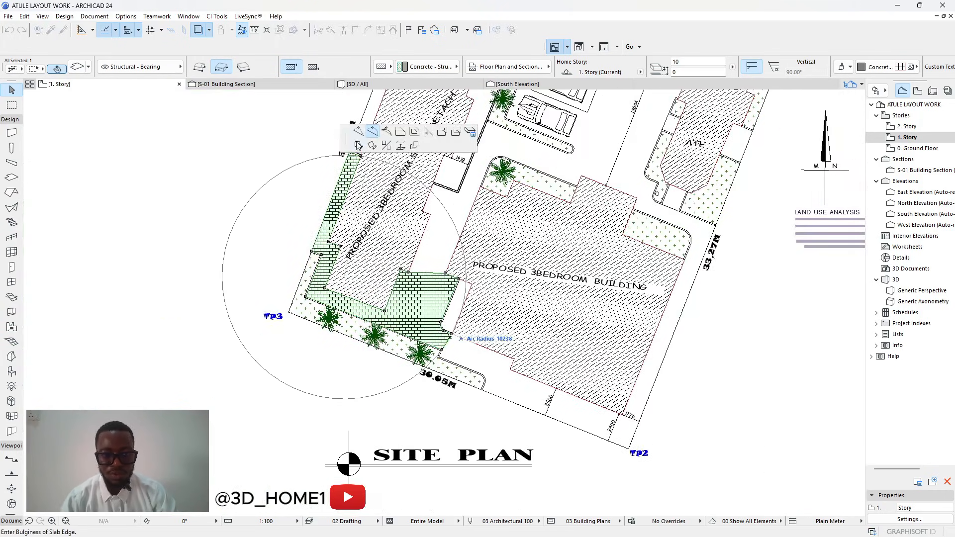
left_click(359, 132)
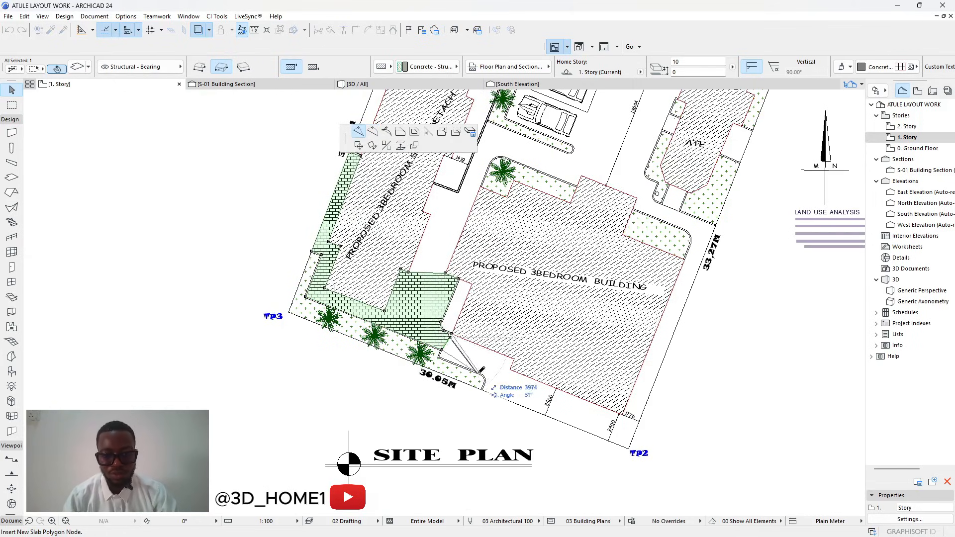
scroll(465, 353, "up", 4)
left_click(357, 315)
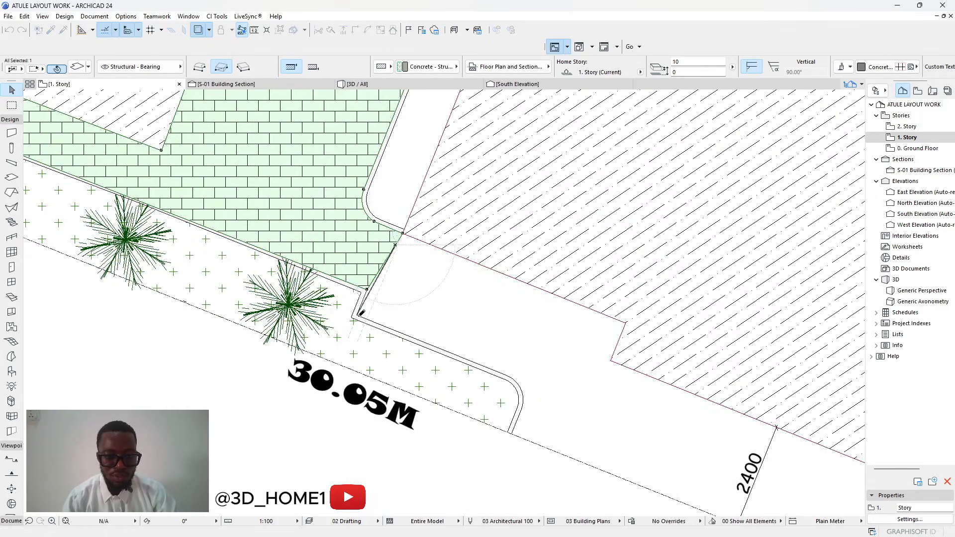
Insert slab nodes where the 30.05M planting strip's kerb starts to curve and at the outer corner of the 3-bedroom building's step.
left_click(371, 290)
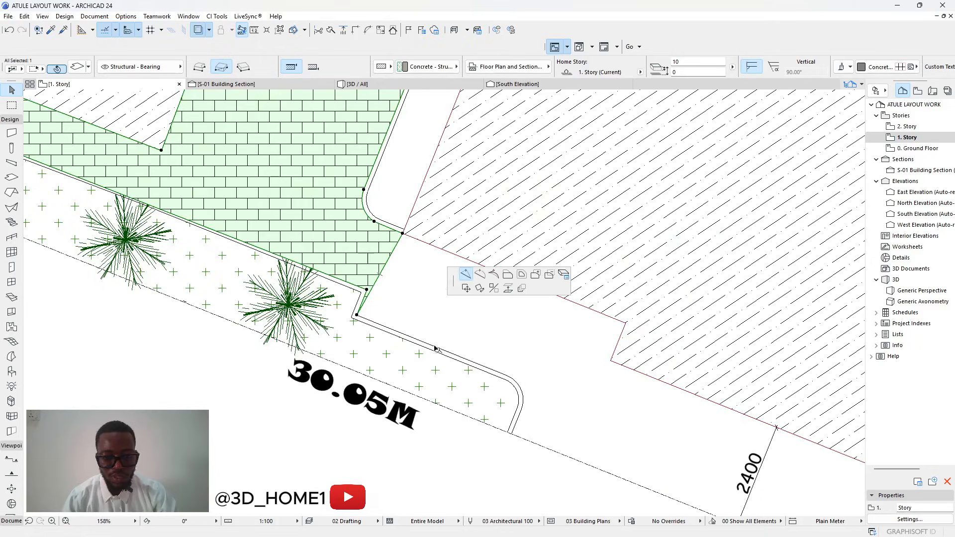
left_click(511, 377)
left_click(485, 344)
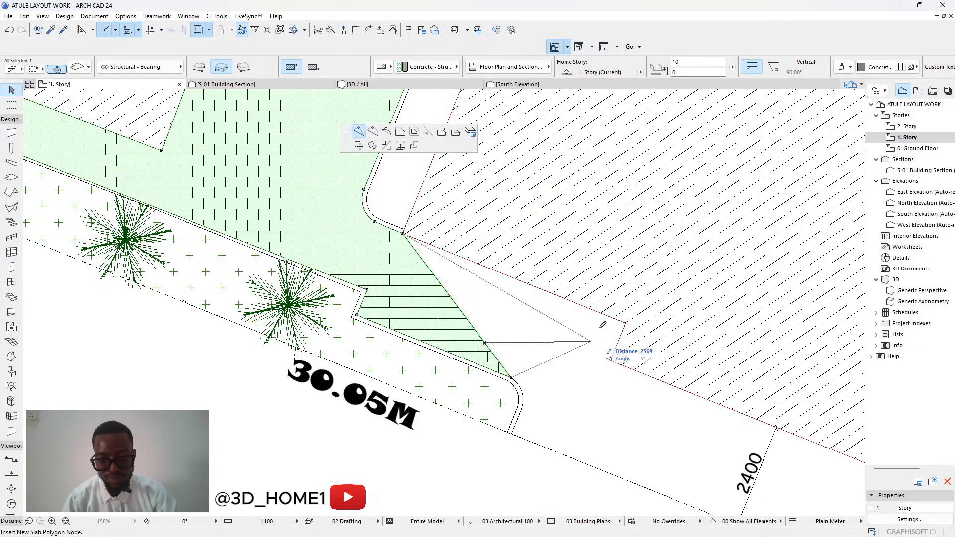
left_click(625, 324)
Insert slab nodes at the lower end of the 30.05M strip's rounded kerb and where that kerb meets the boundary.
scroll(377, 353, "down", 10)
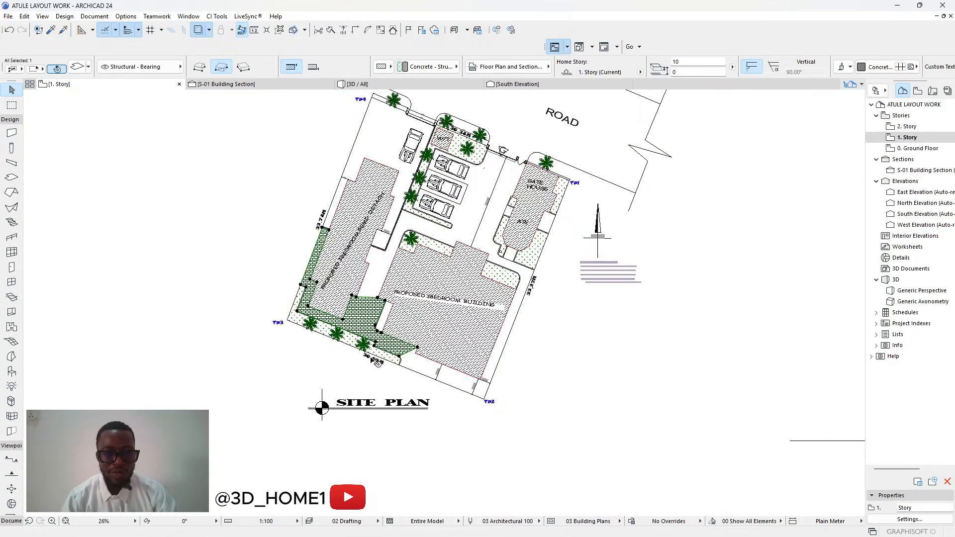
scroll(372, 304, "down", 3)
scroll(383, 337, "up", 9)
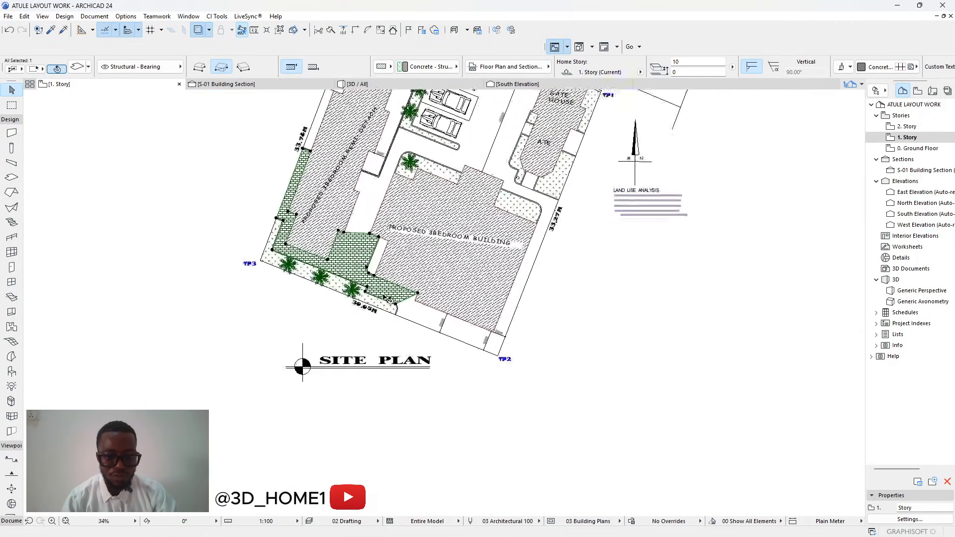
left_click(411, 303)
scroll(411, 303, "up", 8)
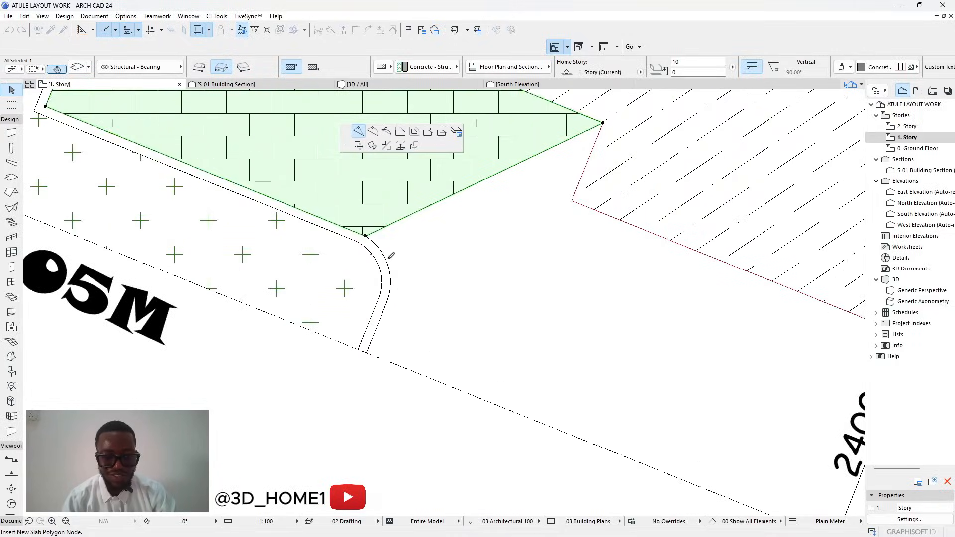
left_click(386, 302)
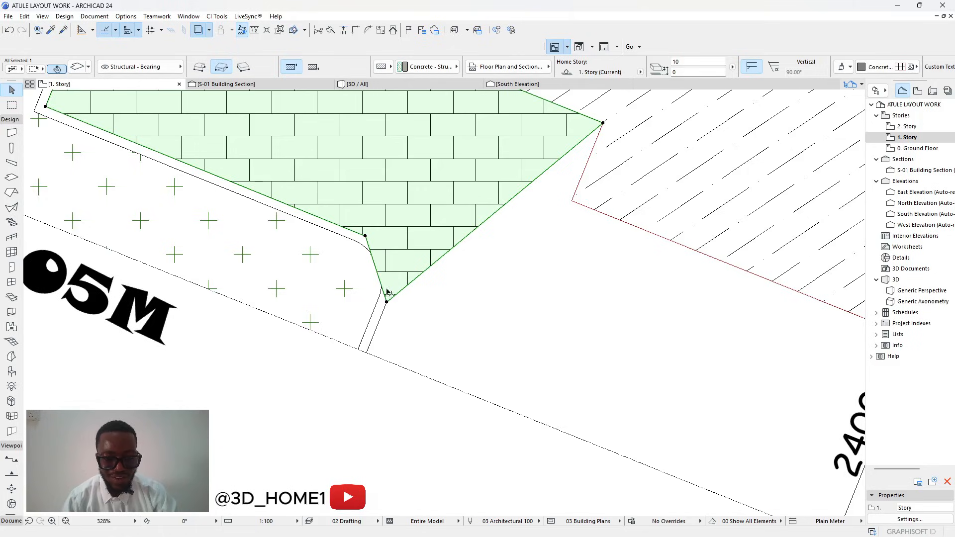
left_click(403, 289)
left_click(366, 352)
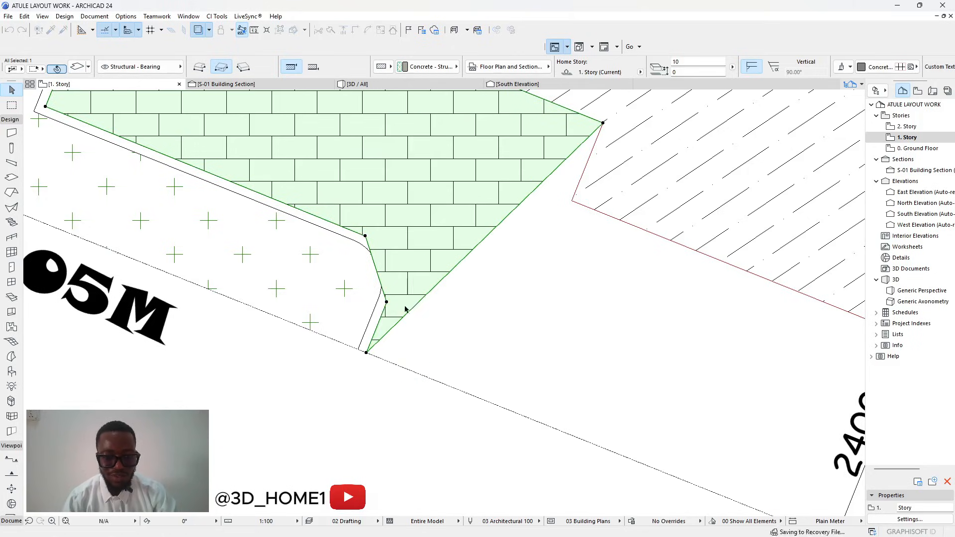
Insert slab nodes at the inner corner of the 3-bedroom building's step and at boundary corner TP2.
left_click(418, 300)
left_click(572, 201)
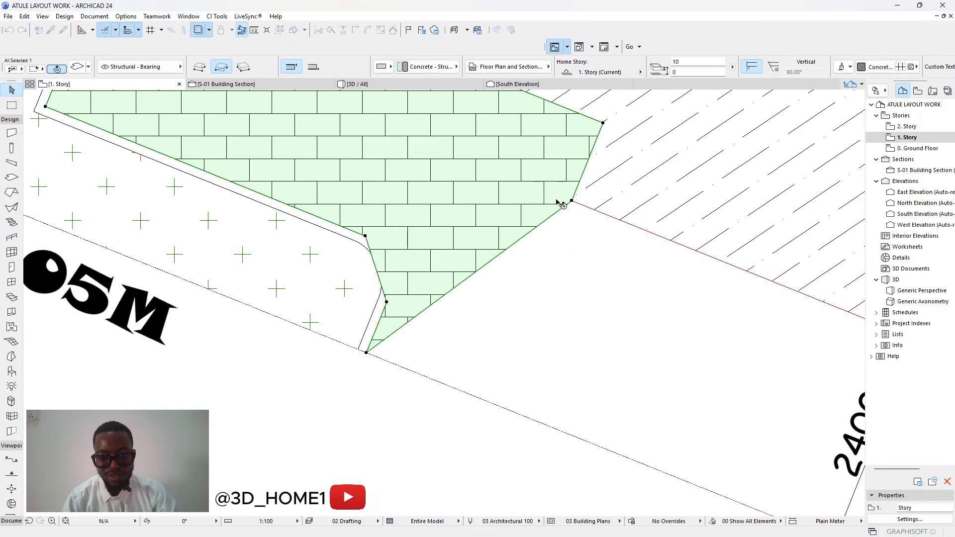
left_click(543, 222)
scroll(430, 237, "down", 3)
scroll(639, 359, "down", 2)
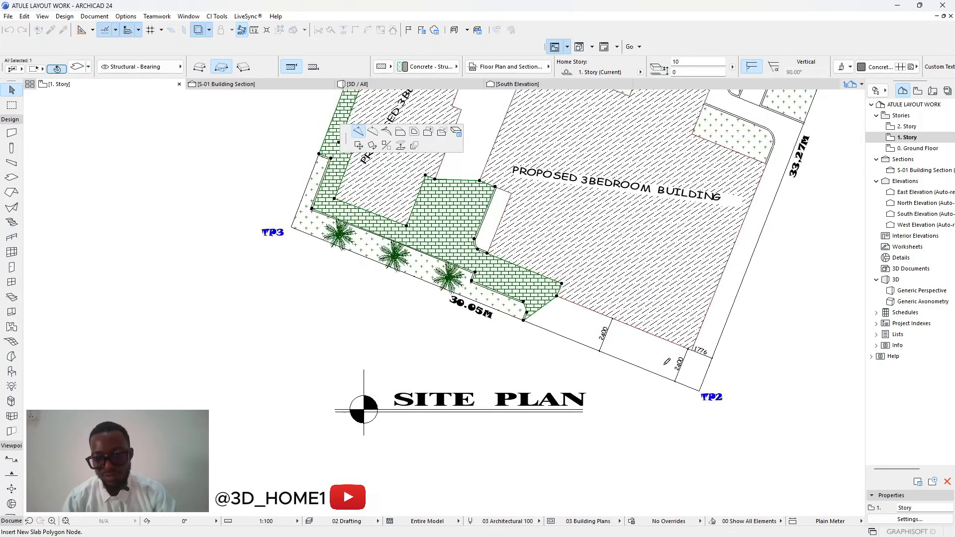
scroll(721, 388, "up", 2)
left_click(670, 388)
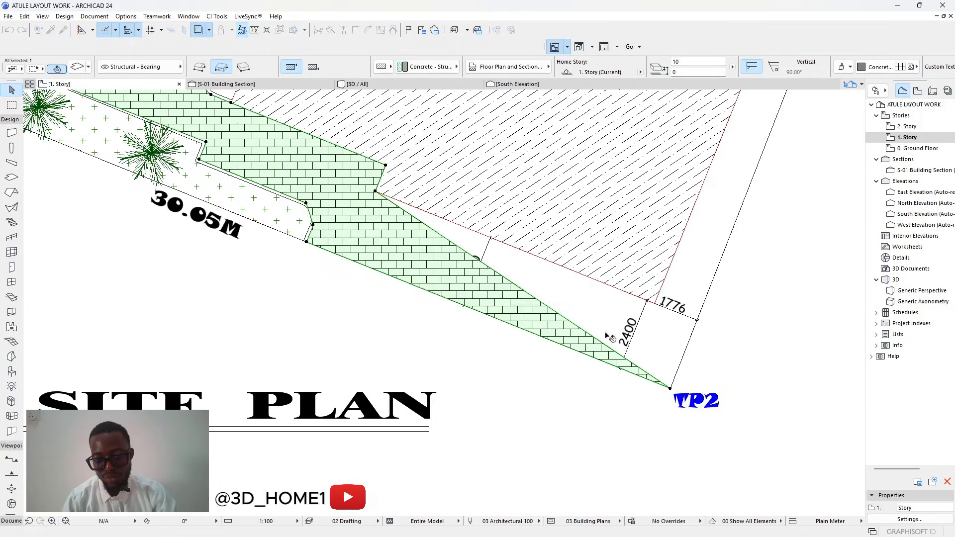
Insert slab nodes at the 3-bedroom building's corner by the 1776 dimension and at its corner by the 33,27M-side planting strip.
left_click(553, 312)
scroll(669, 302, "up", 3)
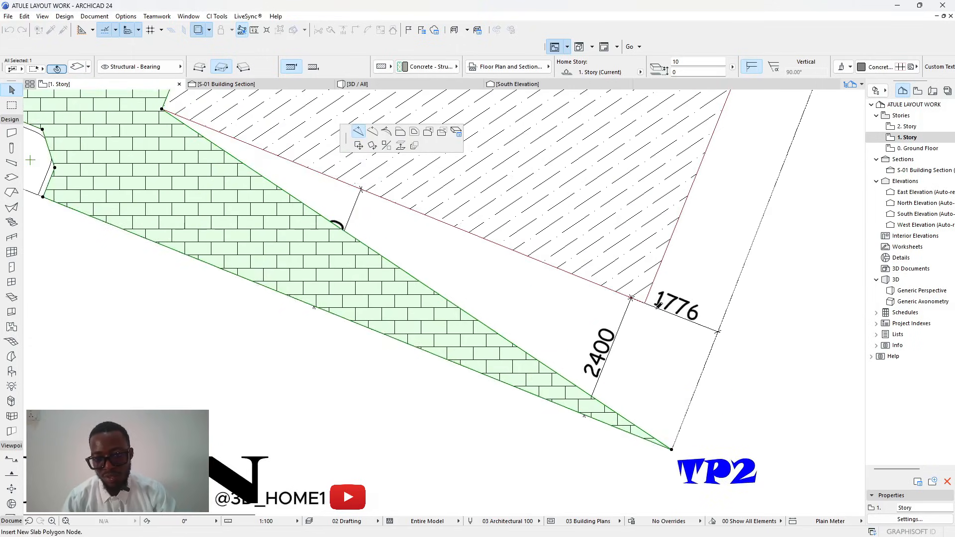
left_click(653, 303)
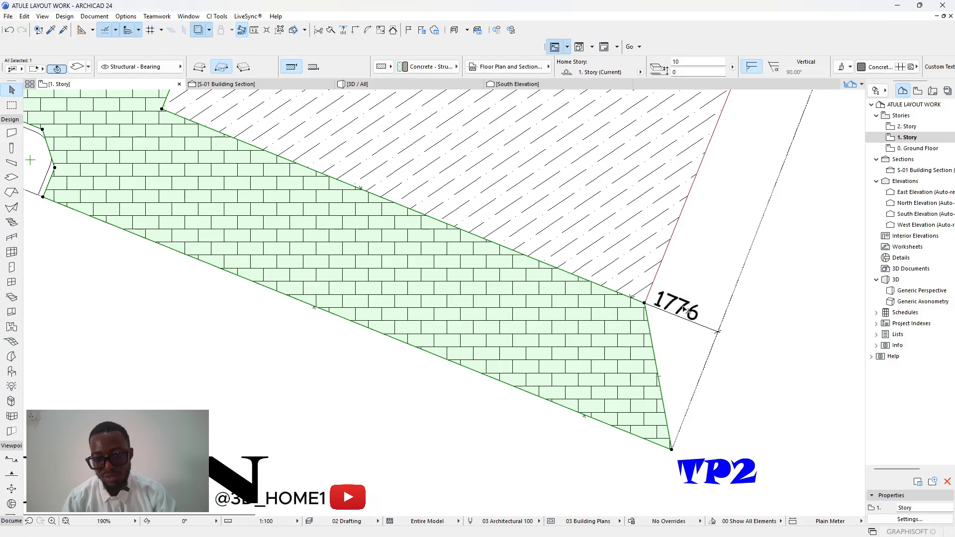
left_click(653, 346)
scroll(638, 355, "down", 5)
scroll(678, 225, "up", 5)
scroll(677, 225, "up", 1)
left_click(654, 223)
Insert a slab node where the gate house planting kerb meets the boundary above the 33,27M label.
scroll(646, 249, "down", 6)
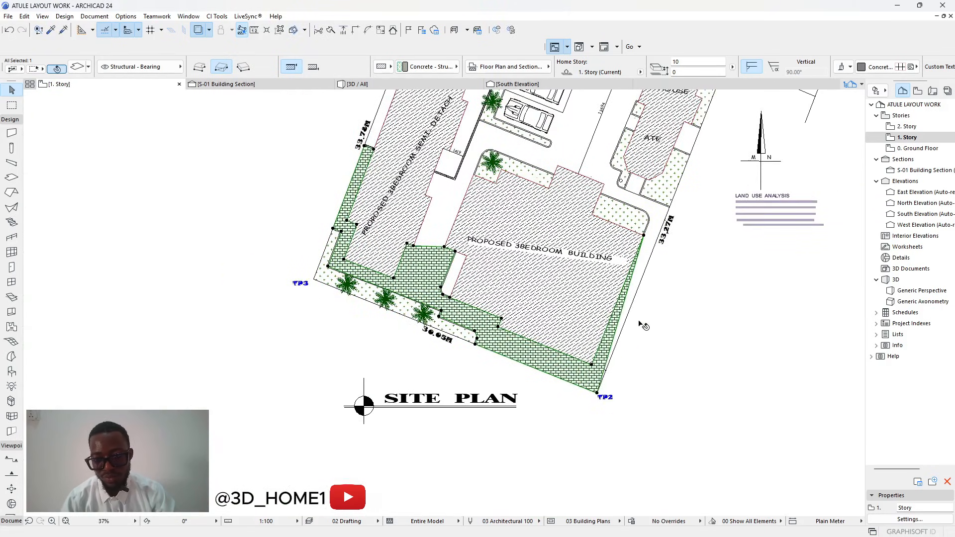
left_click(624, 304)
scroll(646, 279, "up", 6)
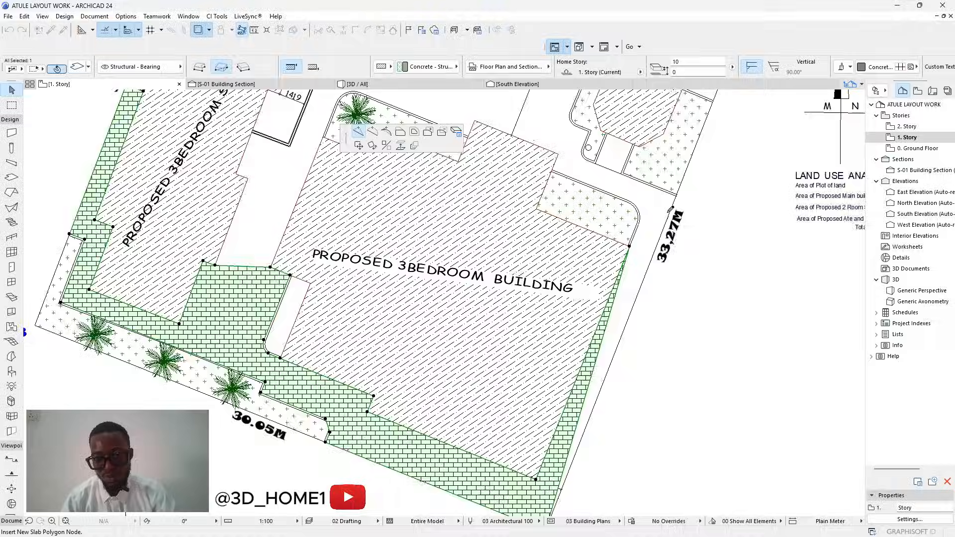
left_click(700, 159)
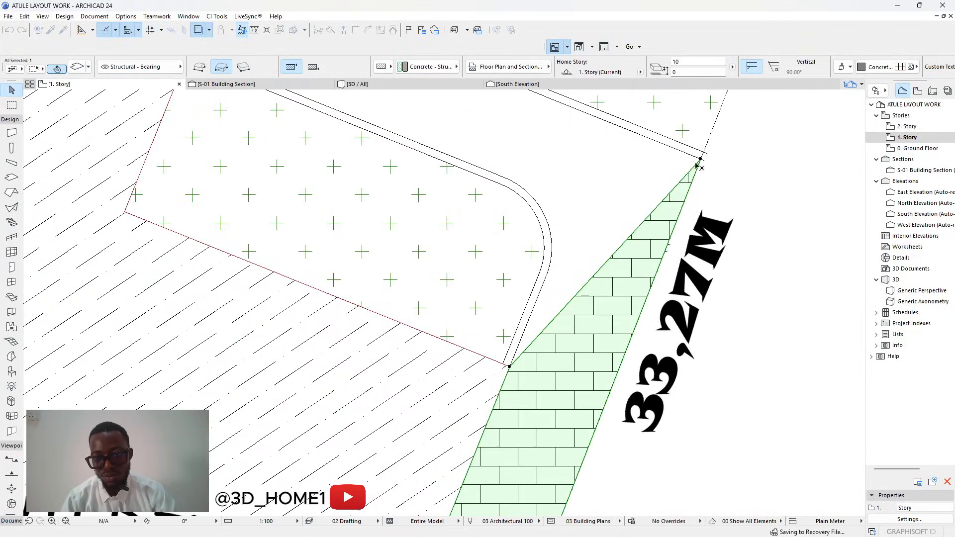
Insert slab nodes at both ends of the rounded kerb of the planting strip beside the 33,27M label.
left_click(646, 221)
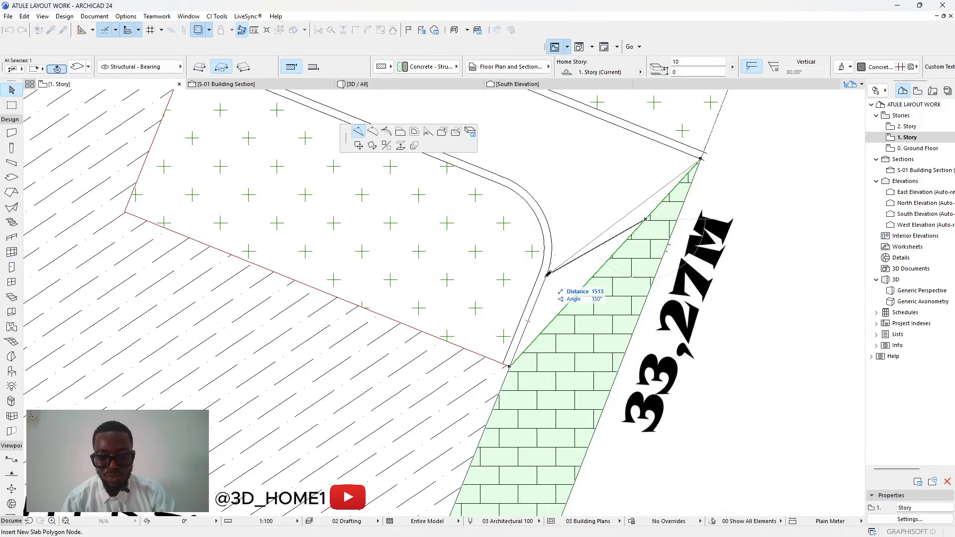
left_click(547, 275)
left_click(568, 258)
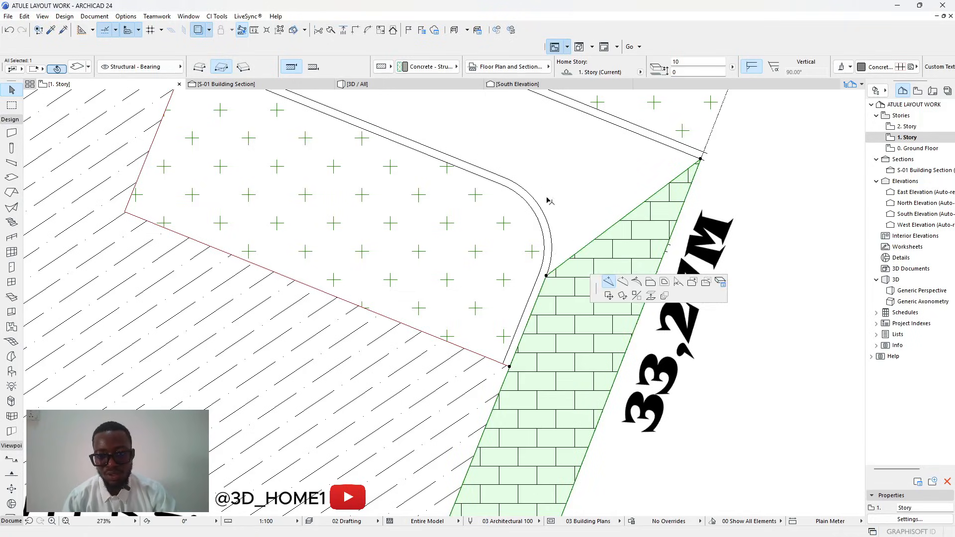
left_click(509, 178)
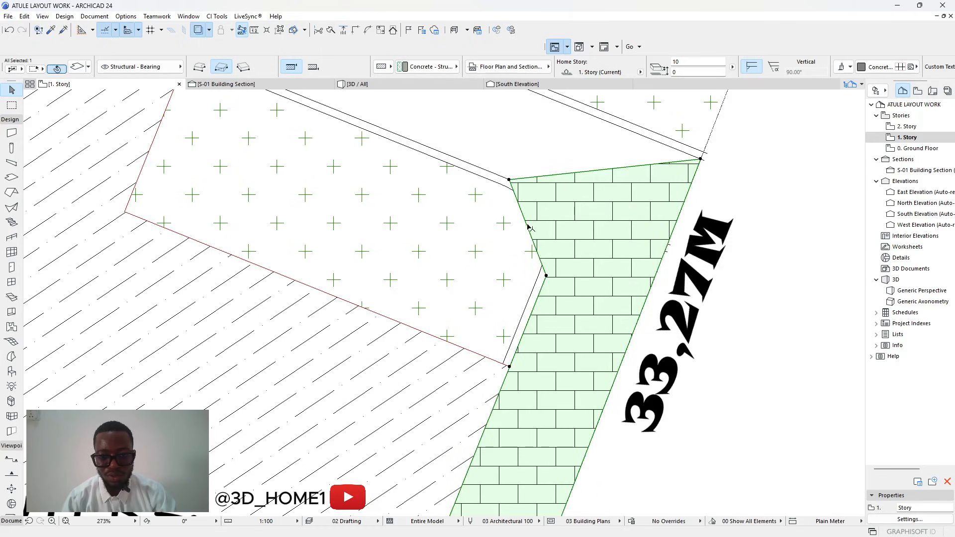
Curve the slab edge around the end of the 30.05M planting strip to follow its rounded kerb.
scroll(528, 227, "down", 8)
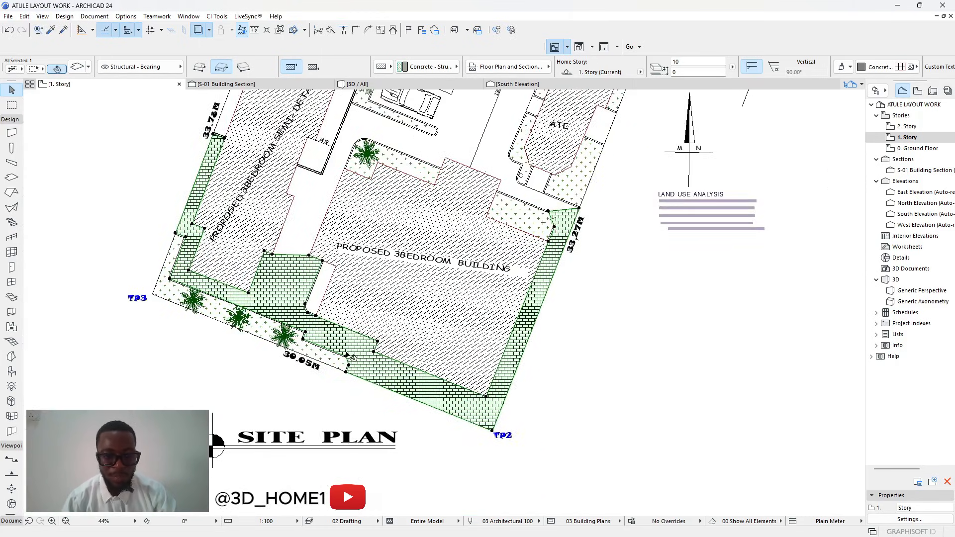
scroll(348, 356, "up", 10)
left_click(356, 326)
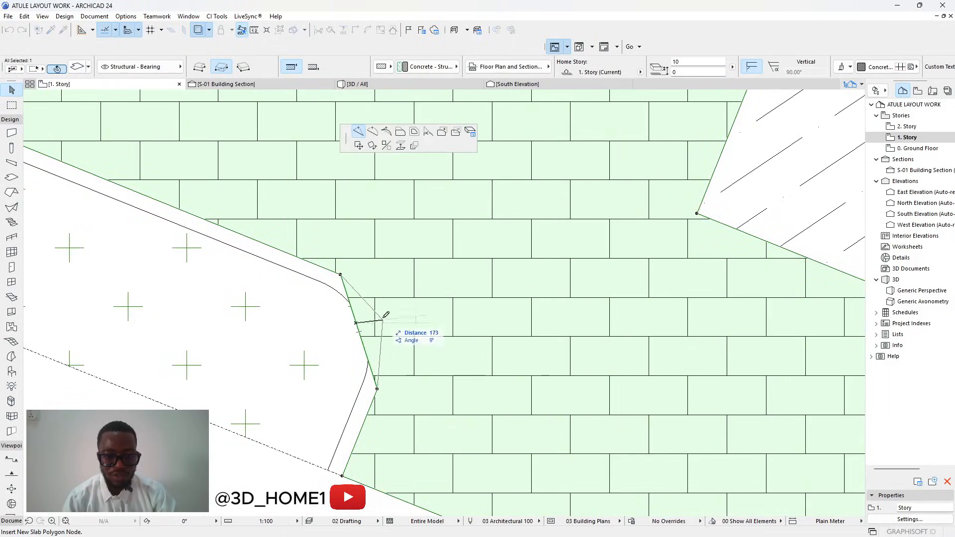
left_click(373, 133)
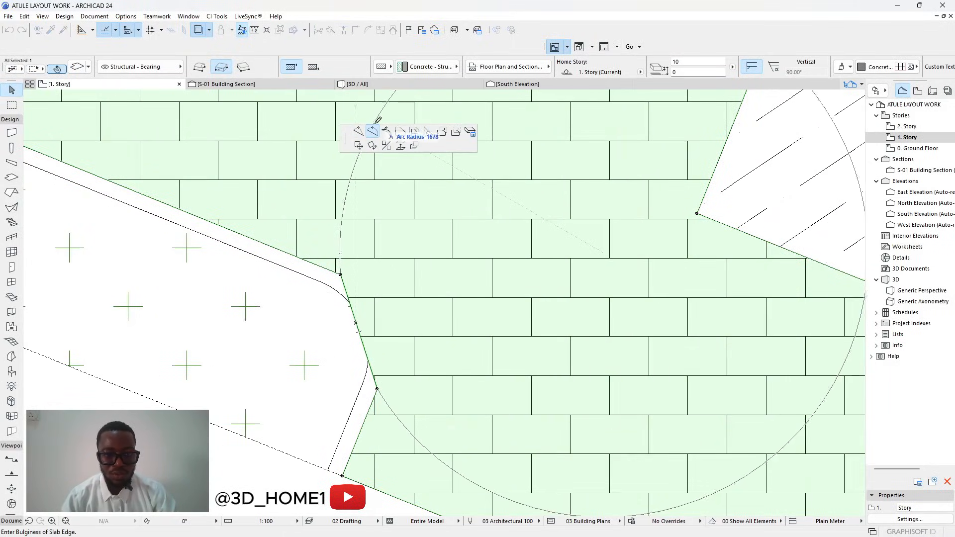
left_click(380, 314)
Curve the slab edge near the 33,27M label to follow the planting strip's rounded kerb.
scroll(481, 269, "down", 8)
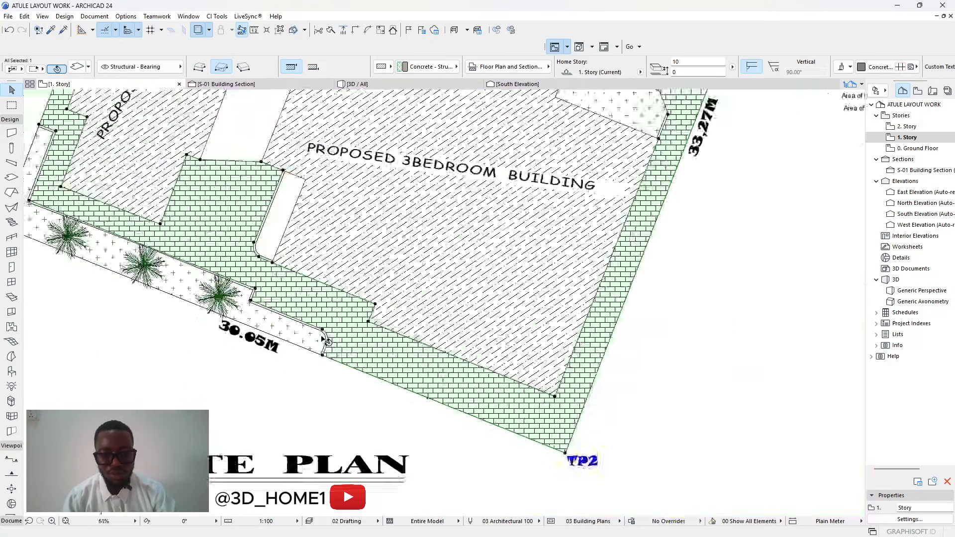
scroll(481, 268, "up", 6)
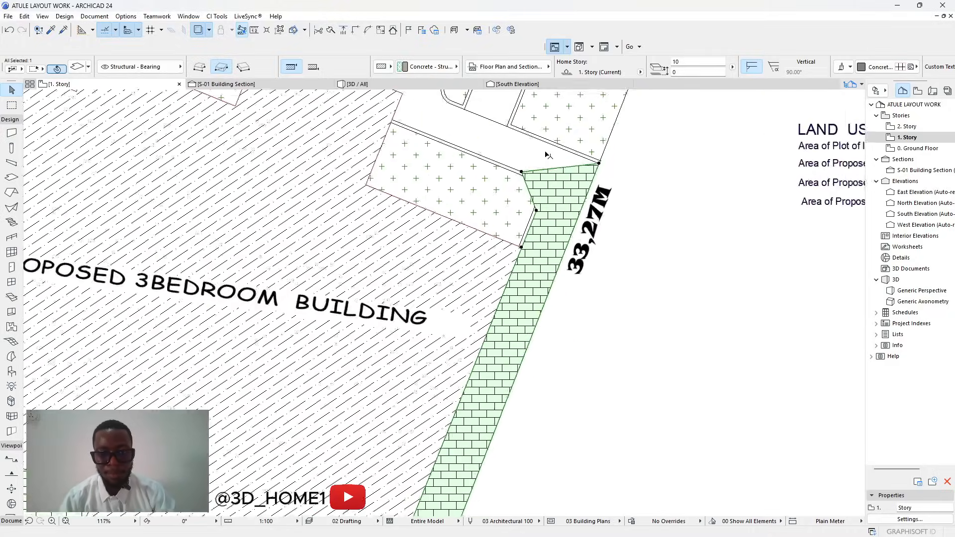
left_click(530, 216)
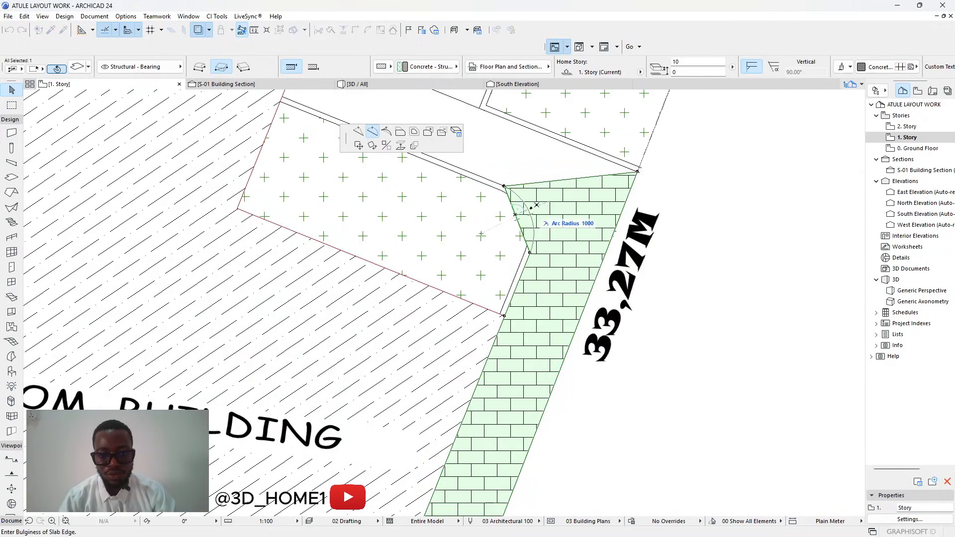
left_click(531, 213)
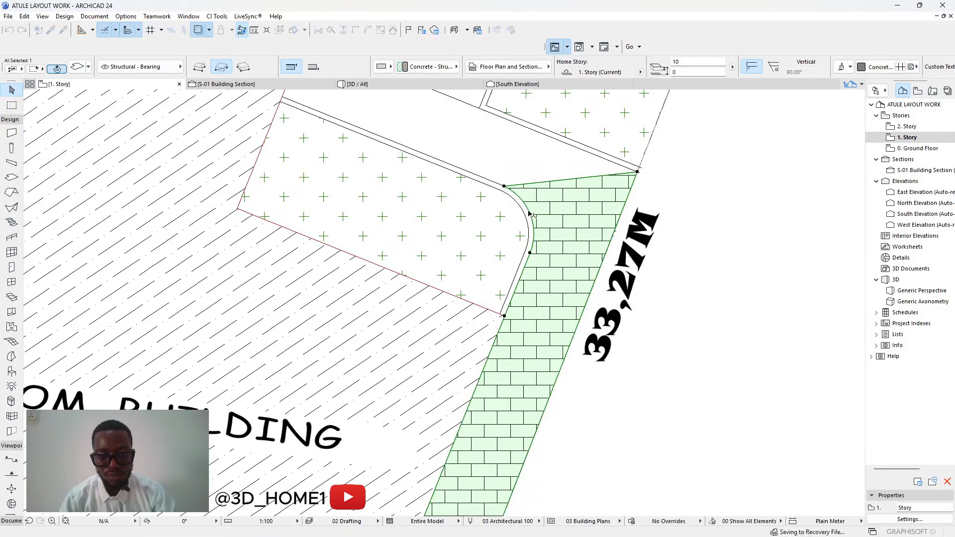
Insert a slab node at the lower end of the rounded gate house kerb beside the small circle.
left_click(546, 184)
scroll(545, 184, "down", 1)
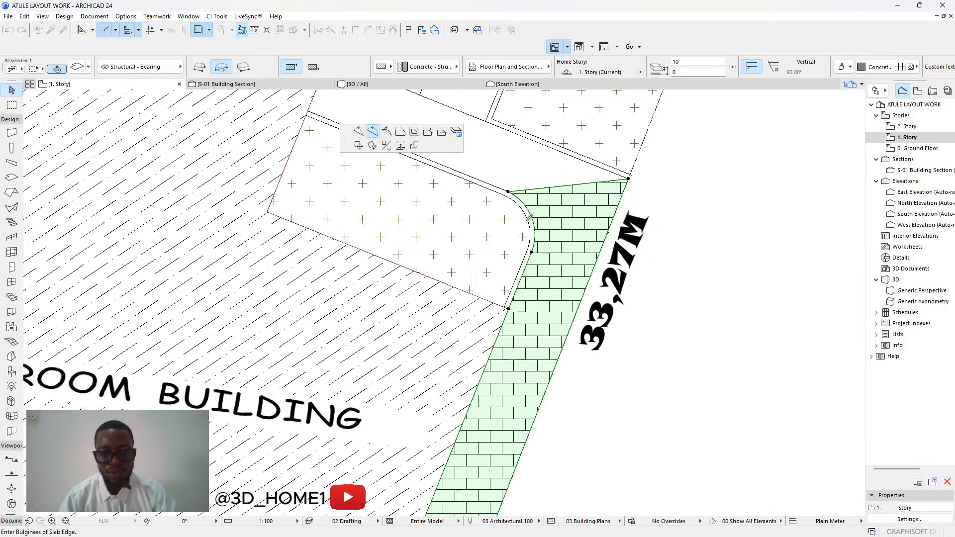
left_click(361, 137)
scroll(503, 290, "down", 5)
scroll(462, 229, "up", 4)
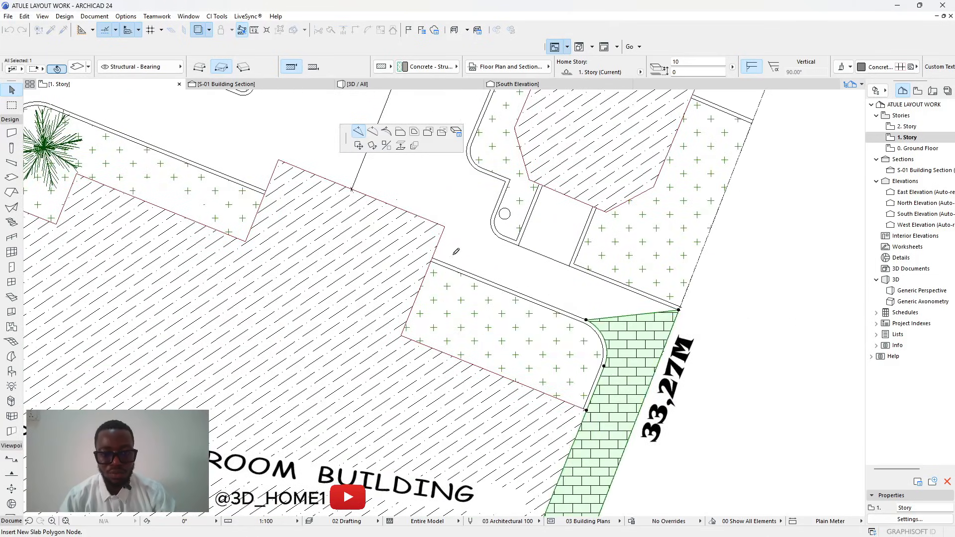
scroll(446, 252, "up", 3)
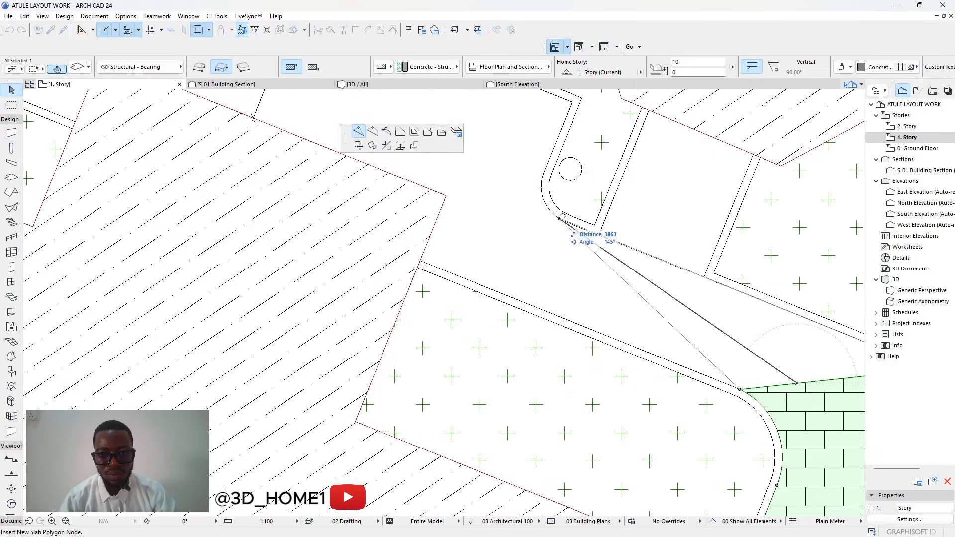
left_click(559, 217)
Insert a slab node where the planting strip's kerb meets the wall of the proposed 3 bedroom building.
left_click(570, 232)
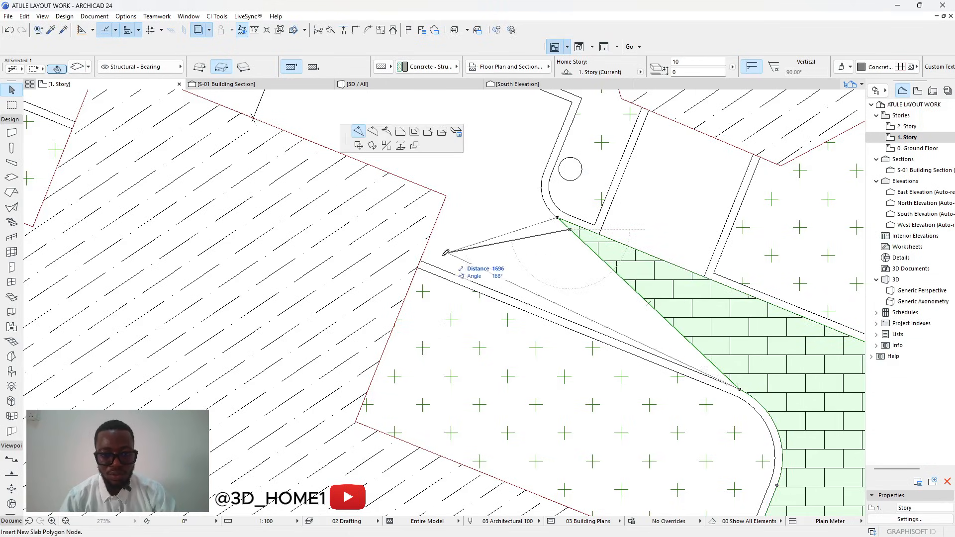
left_click(420, 262)
scroll(458, 261, "down", 4)
scroll(479, 264, "down", 5)
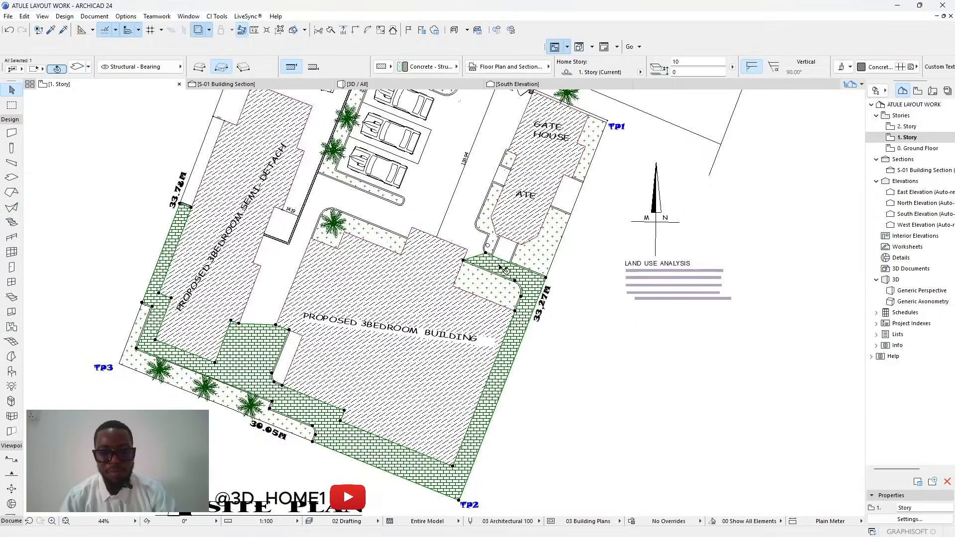
Insert slab nodes at the upper end of the rounded kerb beside the small circle and at the kerb's inner corner above it.
scroll(493, 300, "up", 5)
left_click(496, 308)
scroll(507, 281, "up", 3)
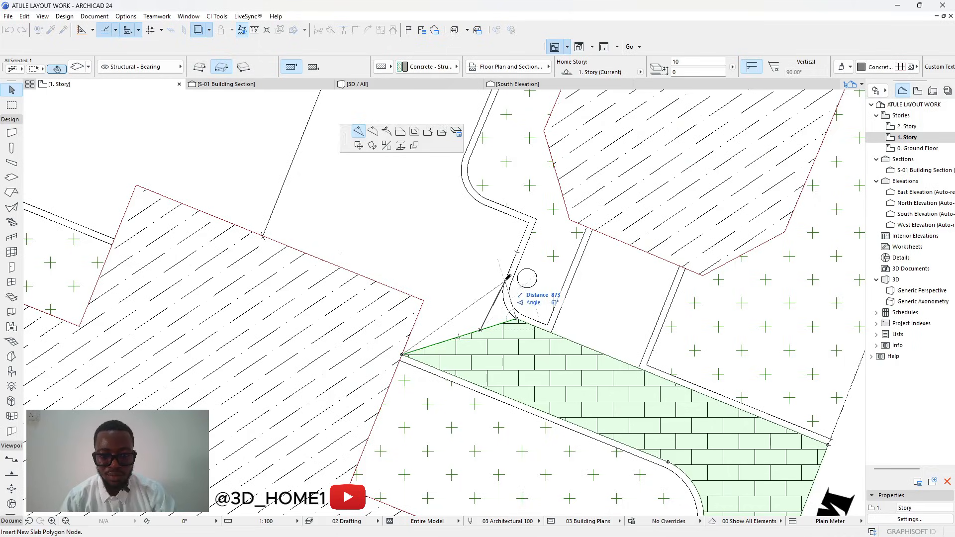
left_click(506, 281)
left_click(505, 282)
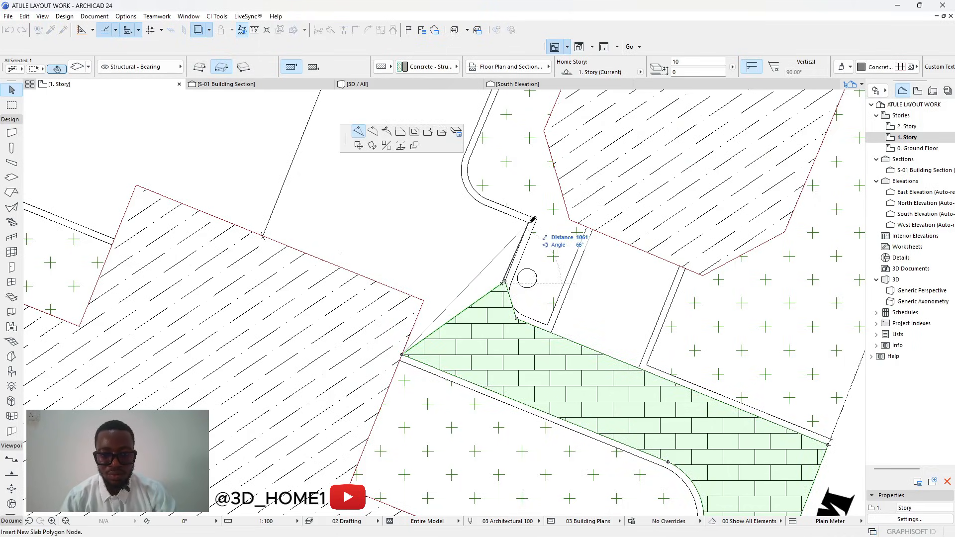
left_click(526, 227)
Insert a slab node at the lower end of the next rounded kerb of the planting beside the ATE building.
left_click(481, 211)
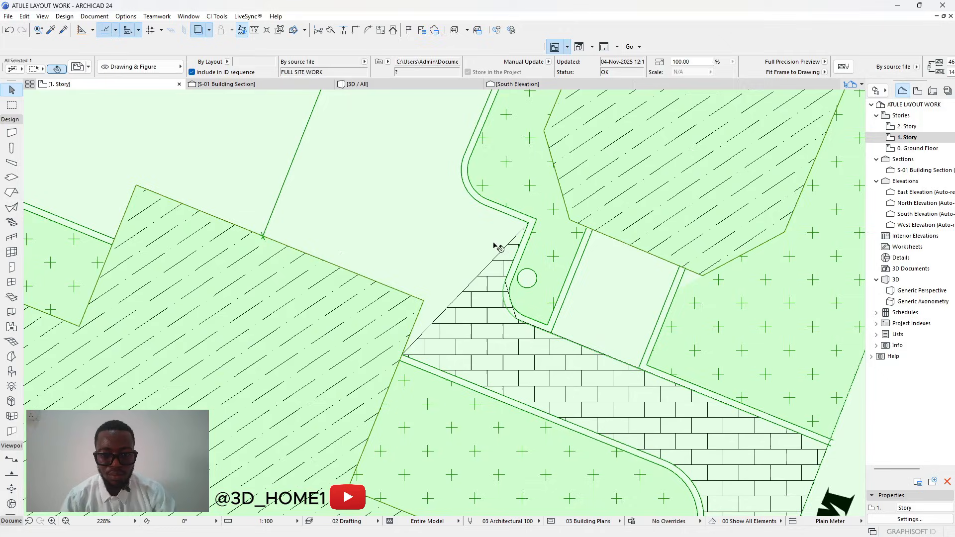
key("Escape")
left_click(506, 252)
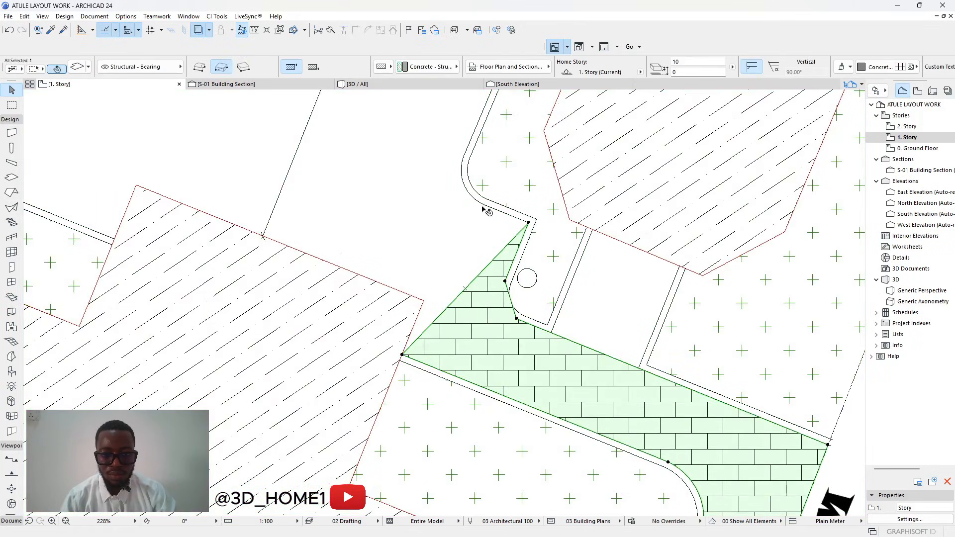
left_click(503, 249)
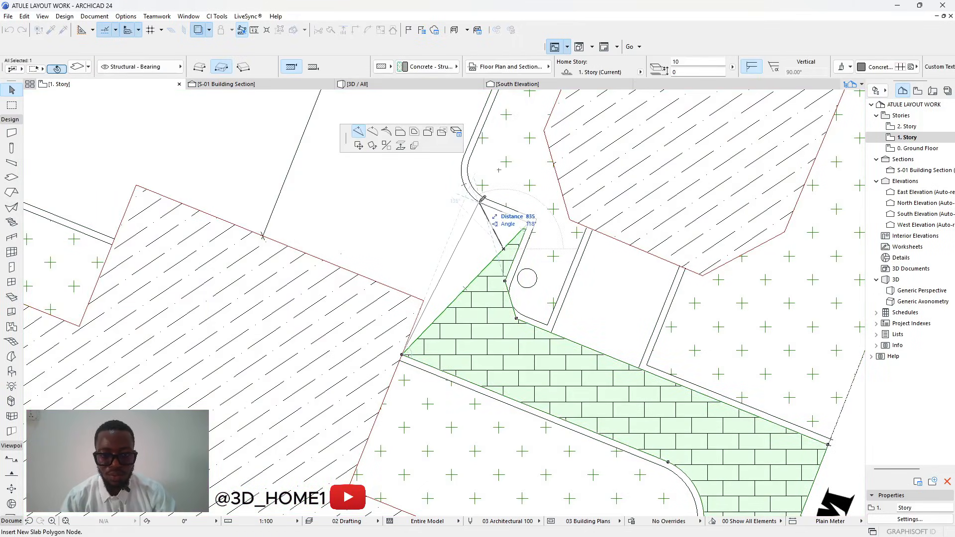
left_click(481, 203)
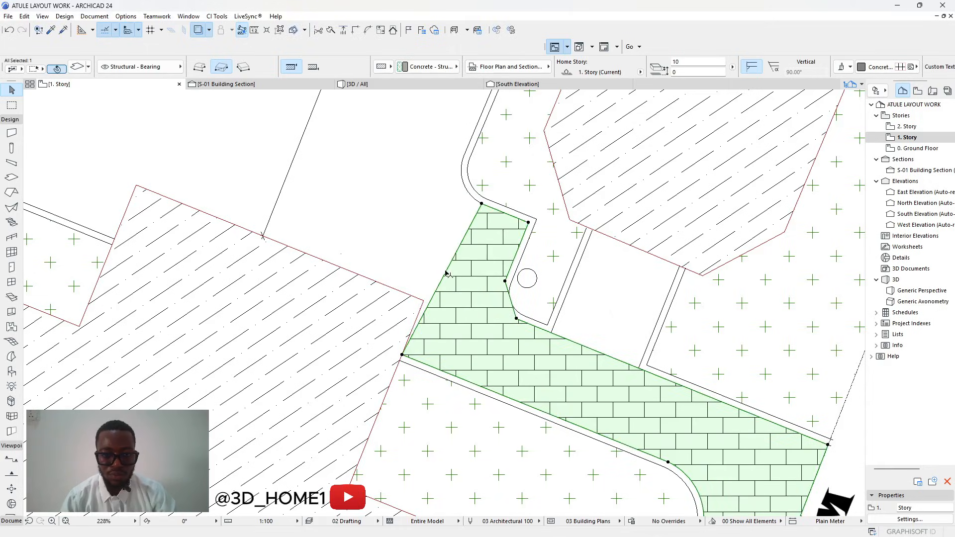
Insert slab nodes at the two upper corners of the 3 bedroom building so the slab edge follows its wall.
left_click(437, 291)
scroll(432, 290, "up", 3)
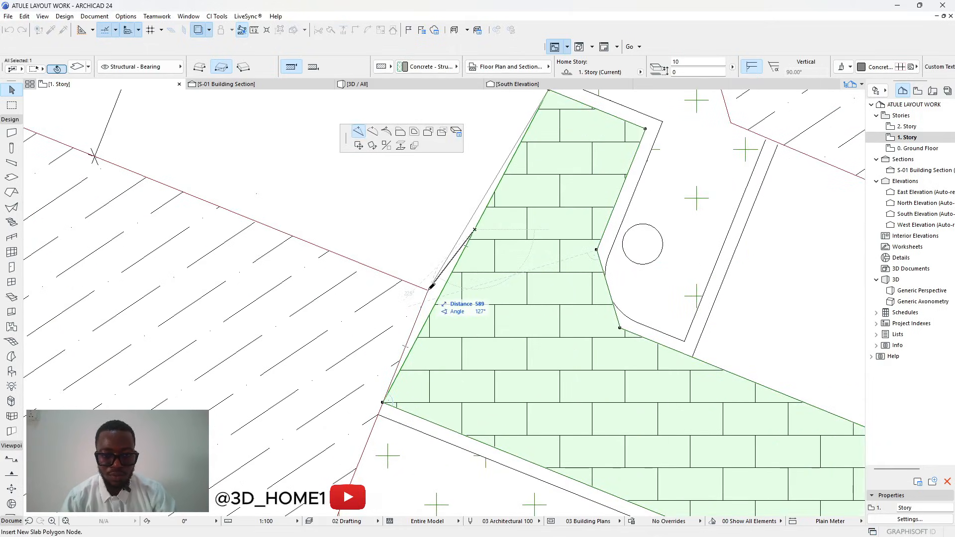
left_click(428, 290)
left_click(438, 276)
scroll(480, 299, "down", 6)
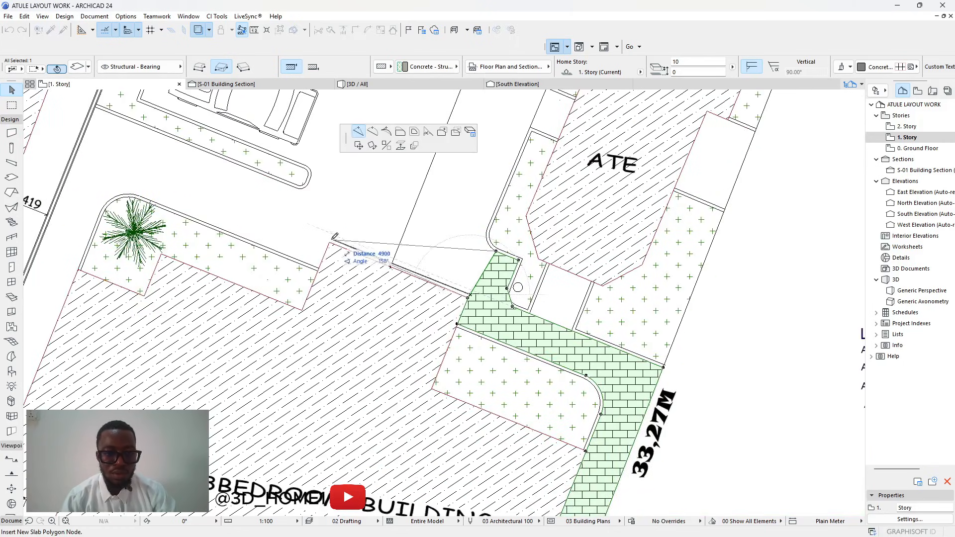
left_click(329, 243)
Insert a slab node at the upper end of the rounded kerb beside the ATE building.
left_click(441, 249)
scroll(488, 242, "up", 3)
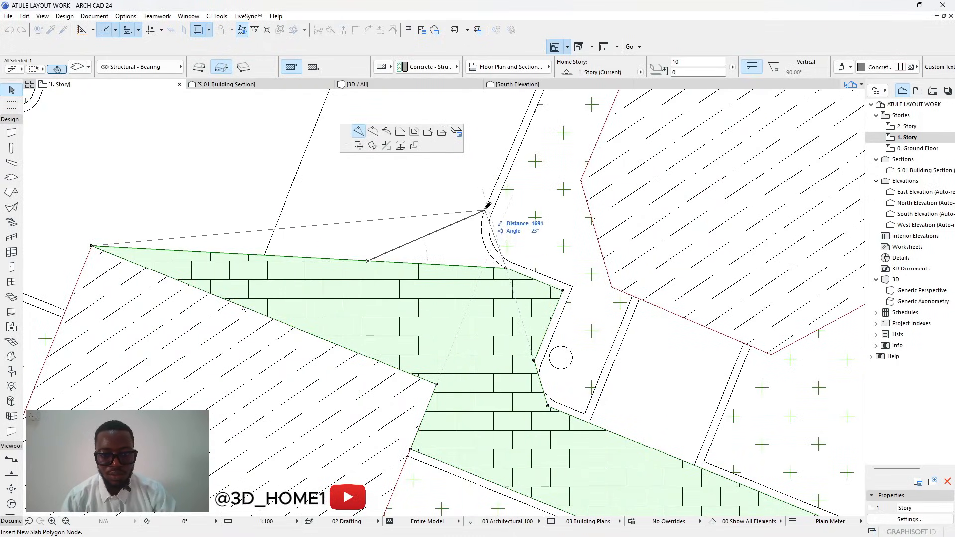
left_click(486, 208)
scroll(507, 283, "down", 4)
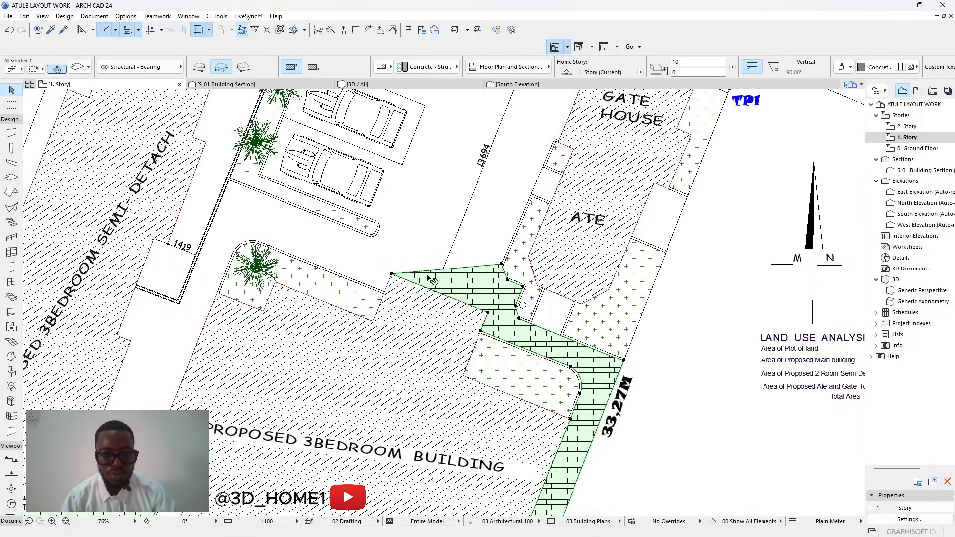
Insert a slab node on the rounded end of the planting strip below the parked cars.
left_click(427, 273)
scroll(433, 239, "down", 3)
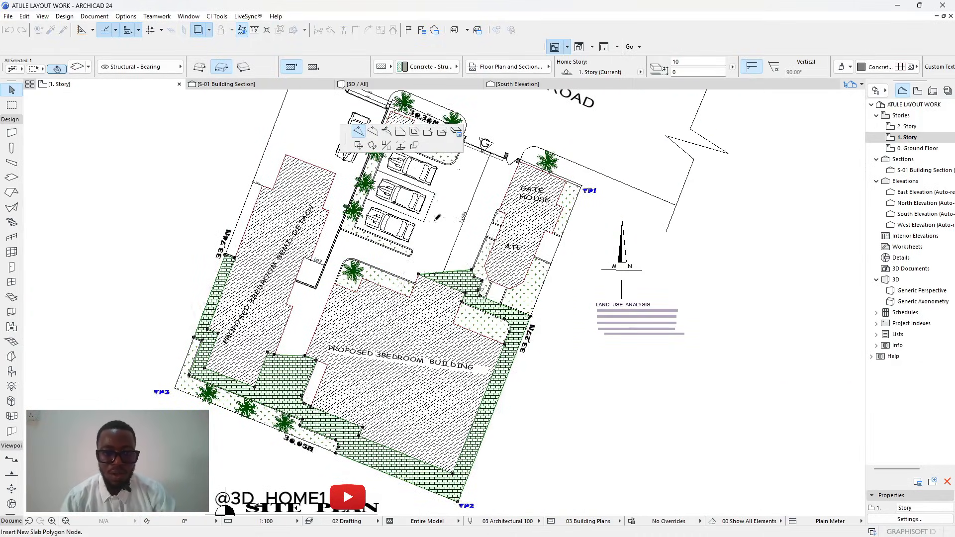
scroll(438, 217, "up", 3)
scroll(397, 271, "up", 3)
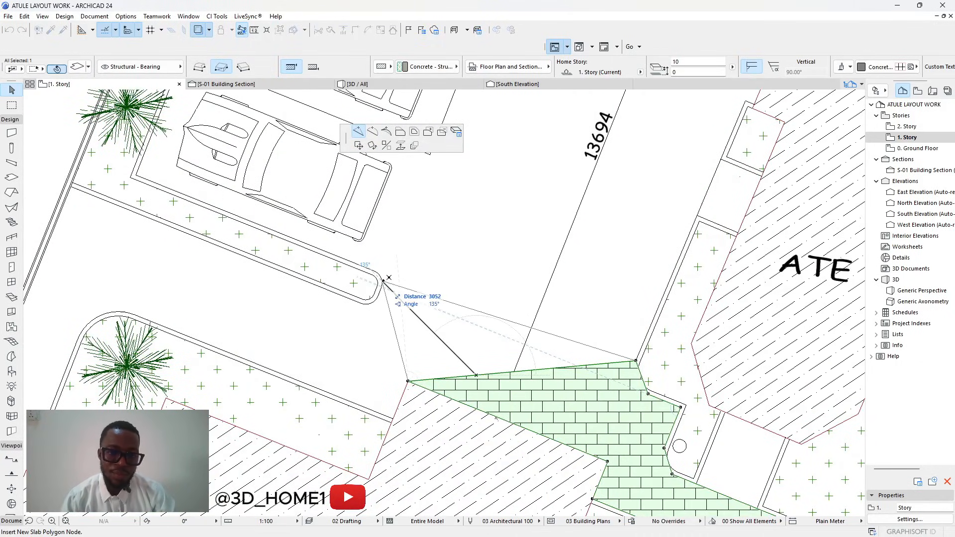
scroll(381, 272, "up", 3)
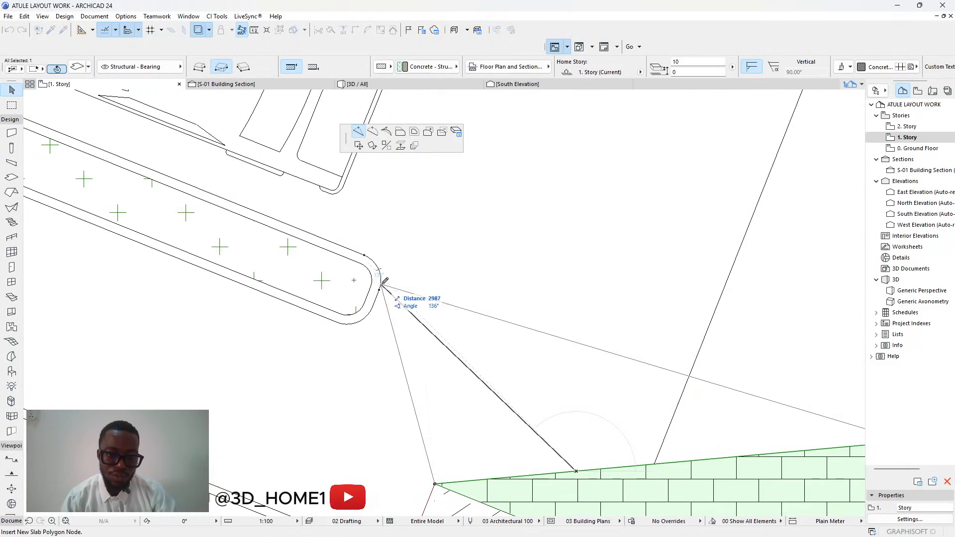
left_click(383, 281)
Insert a second slab node at the lower part of the parking planting strip's rounded end.
scroll(398, 284, "down", 3)
scroll(406, 284, "up", 3)
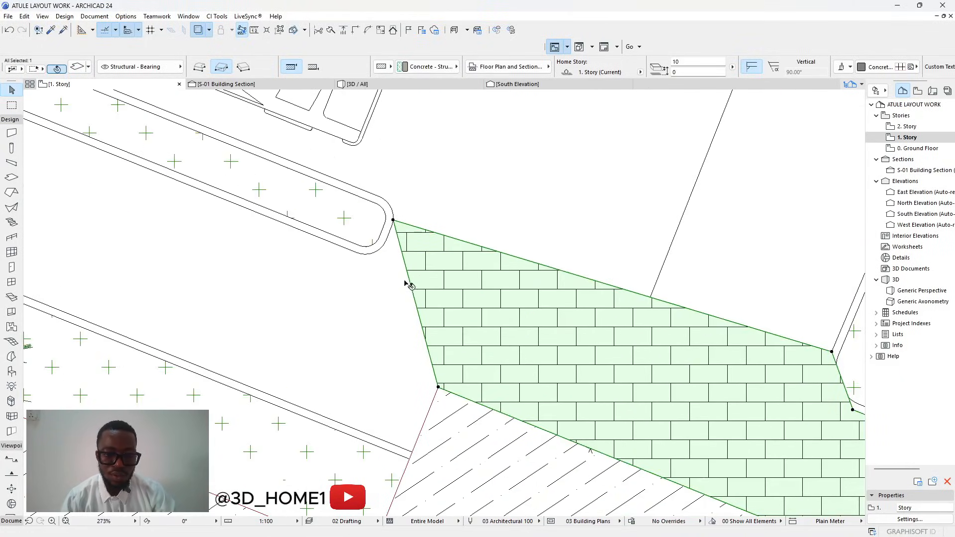
left_click(407, 277)
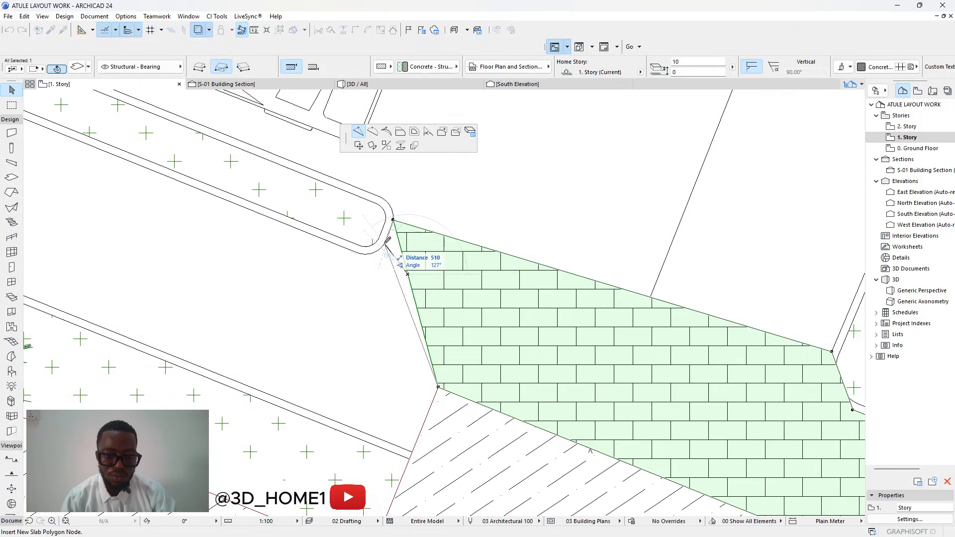
scroll(385, 242, "up", 5)
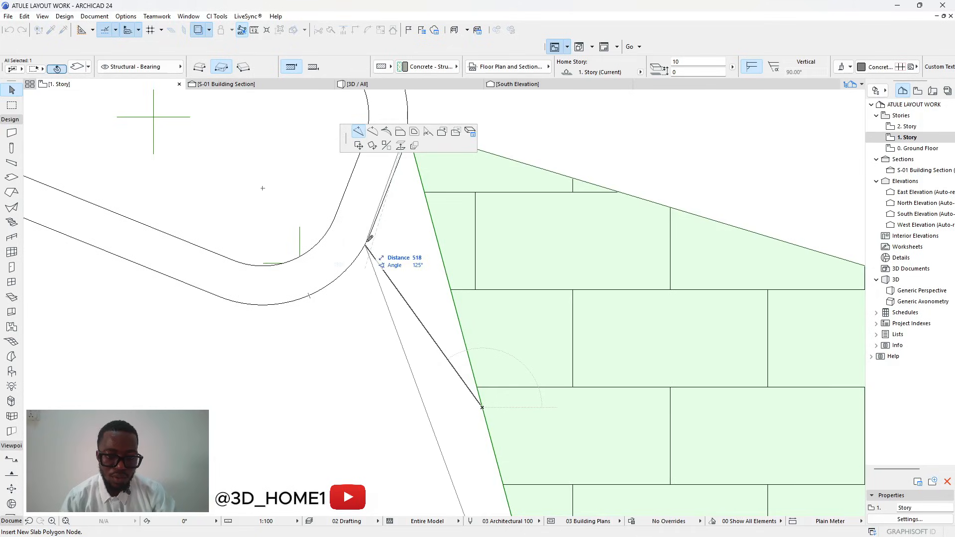
left_click(370, 237)
scroll(378, 239, "up", 3)
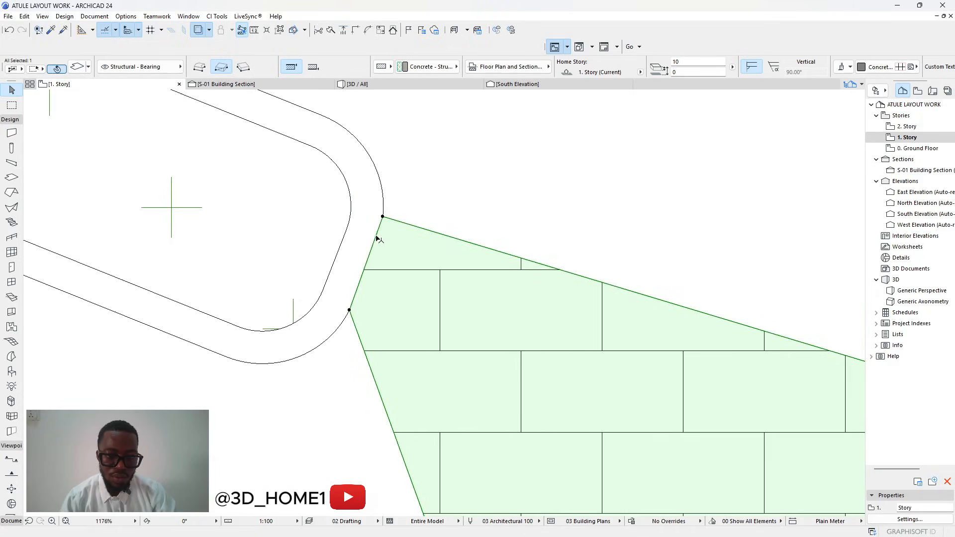
Curve the slab edges along the rounded kerbs beside the ATE building and beside the small circle.
scroll(382, 224, "down", 10)
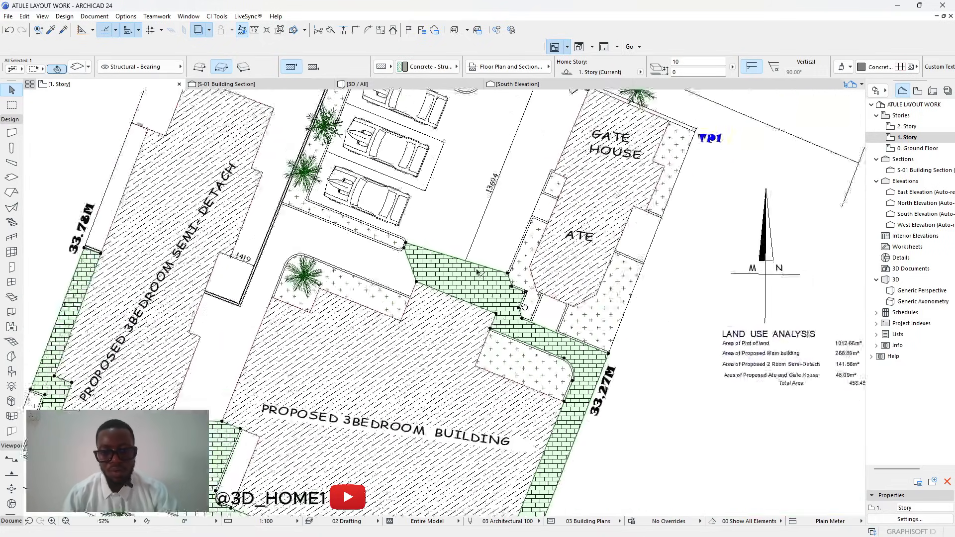
scroll(473, 271, "up", 5)
left_click(460, 251)
left_click(450, 264)
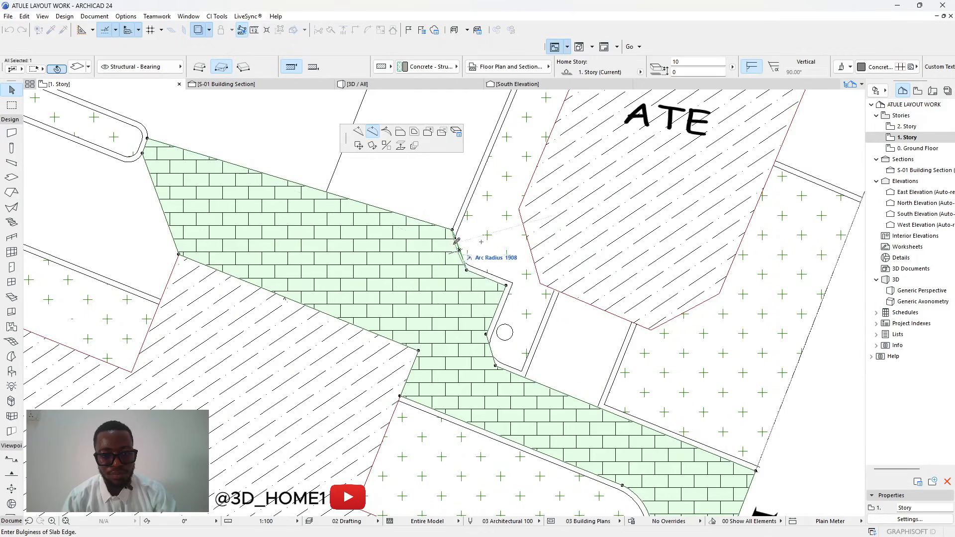
left_click(458, 248)
middle_click_drag(496, 358, 446, 252)
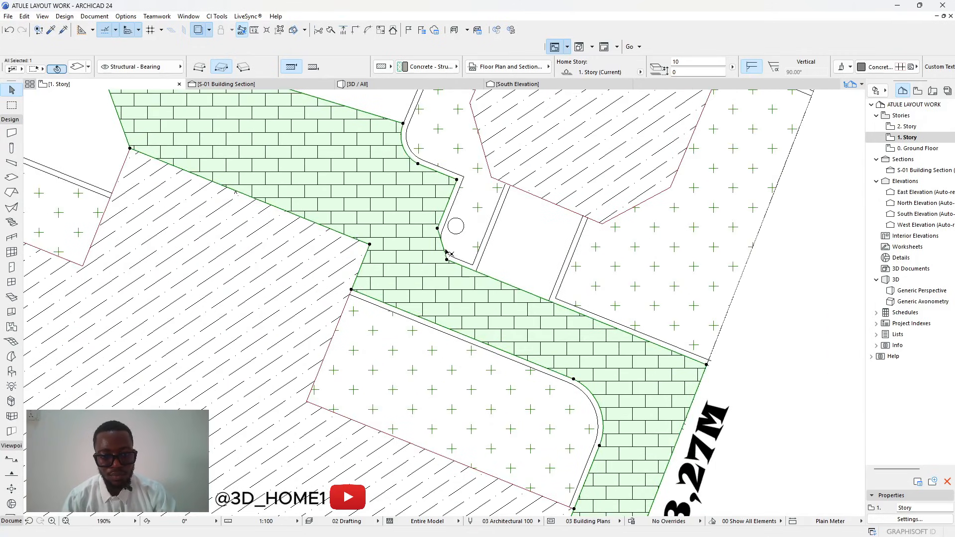
left_click(444, 250)
key("Escape")
scroll(445, 252, "down", 10)
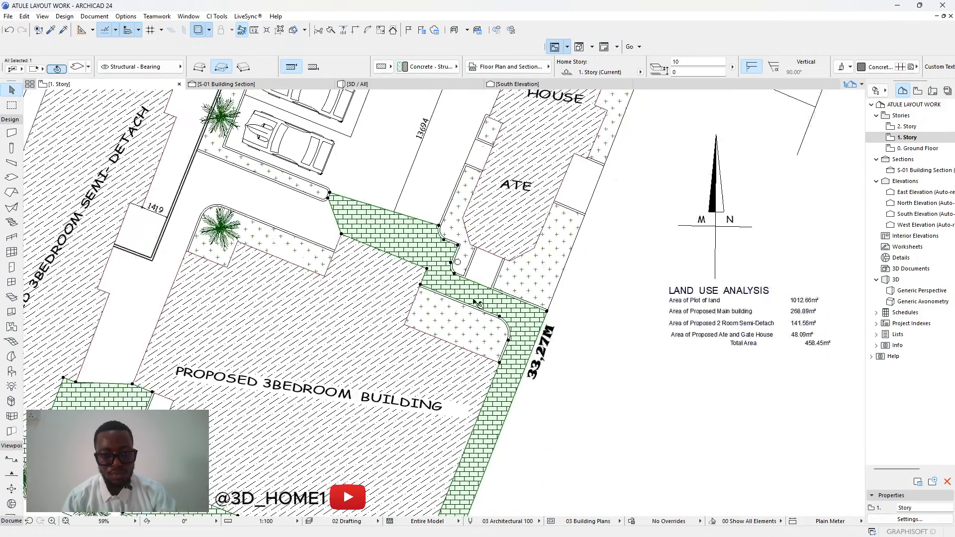
scroll(347, 358, "up", 7)
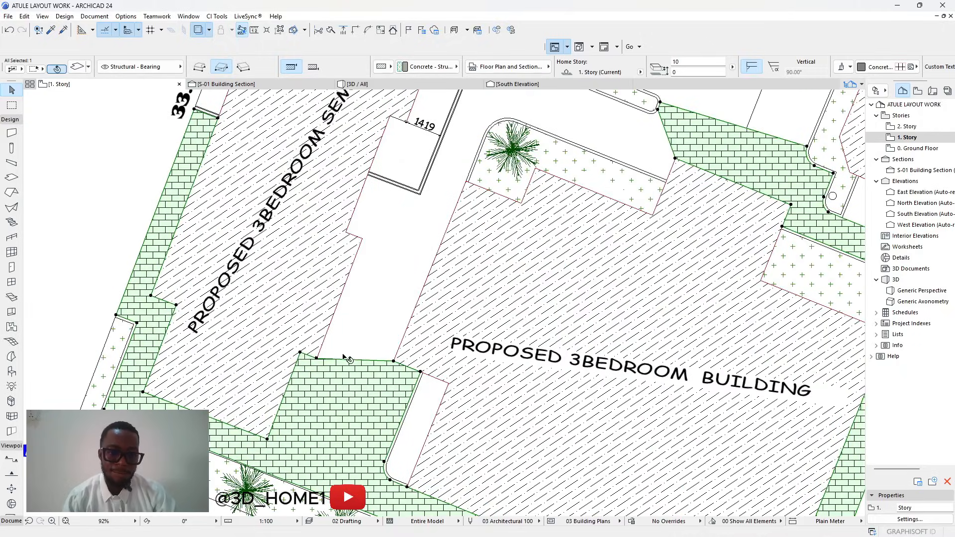
key("Escape")
left_click(345, 362)
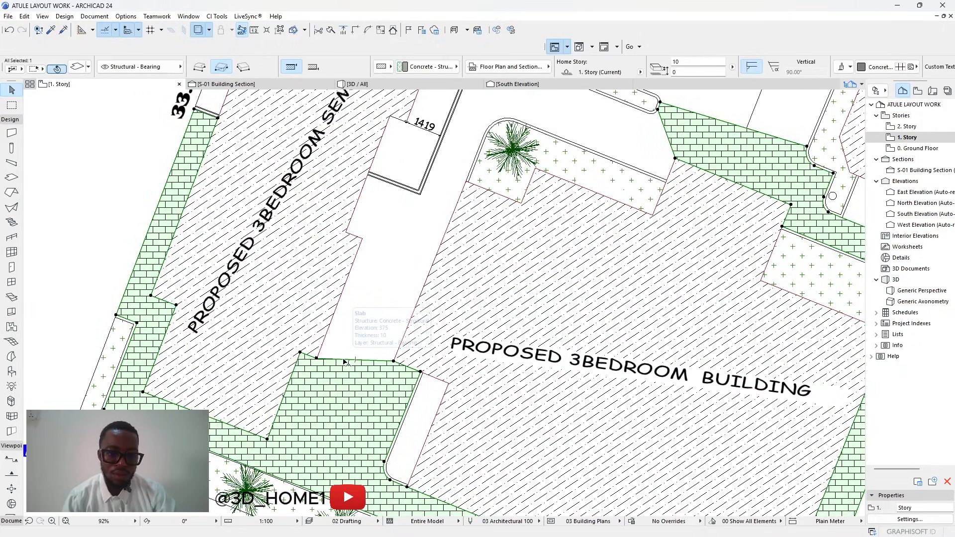
left_click(368, 207)
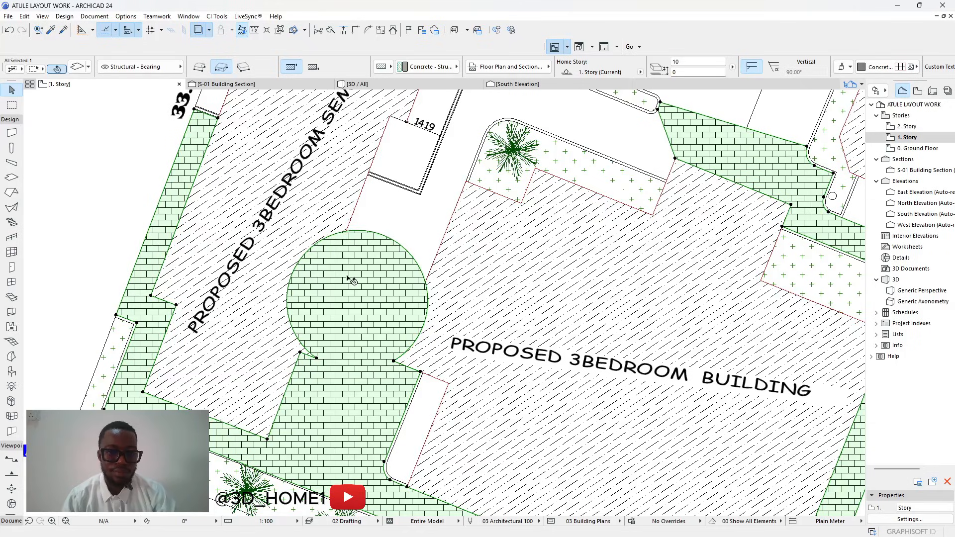
key("ctrl+z")
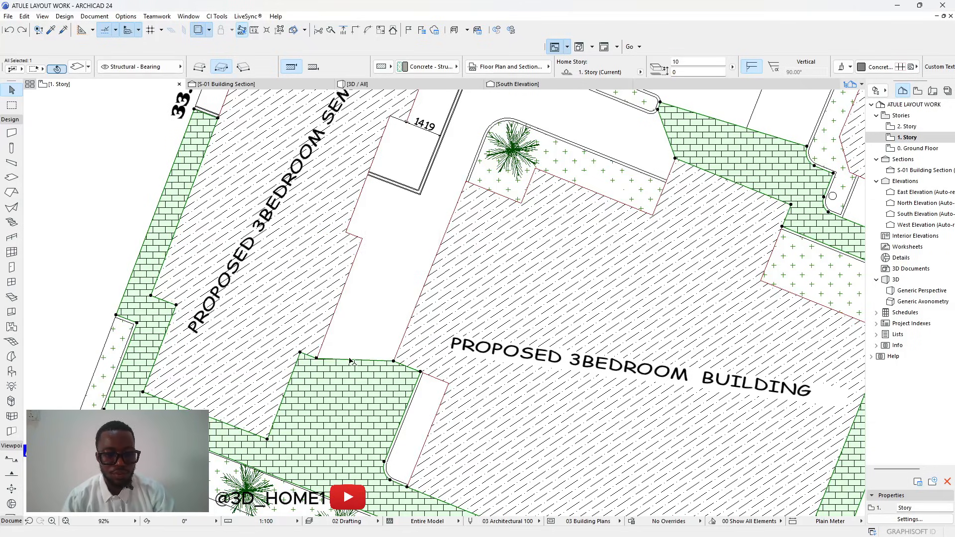
Extend the slab between the two buildings with nodes at the semi-detached building's wall corner and where the 3 bedroom building meets the palm planting.
left_click(351, 362)
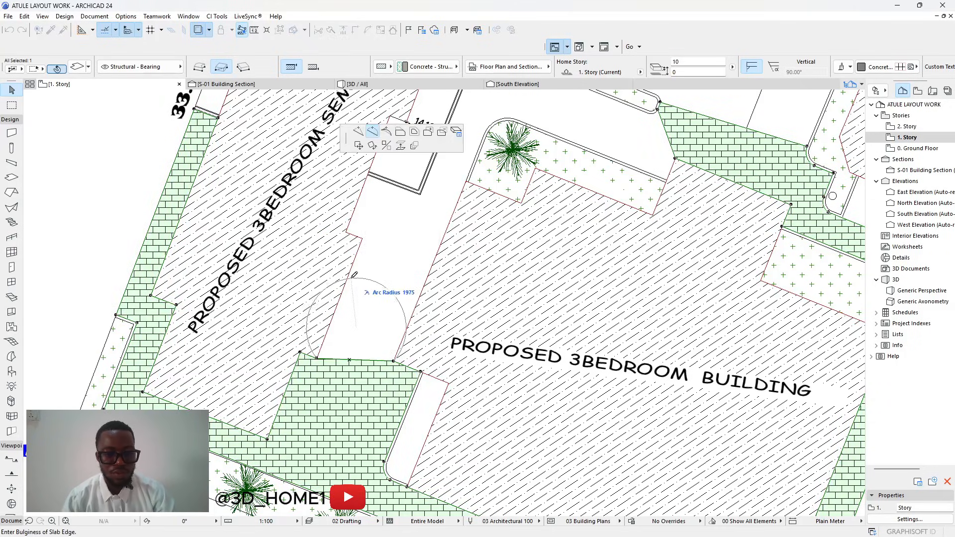
left_click(358, 132)
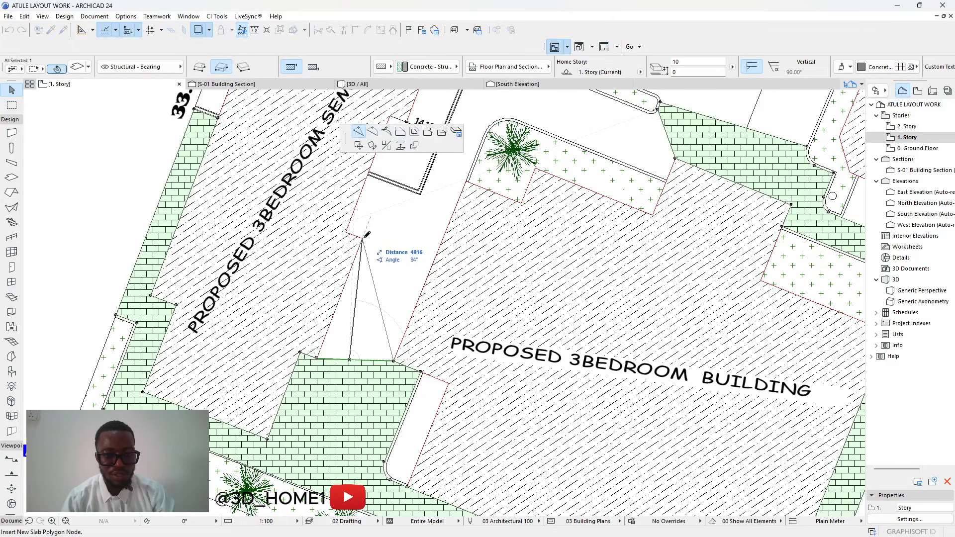
left_click(362, 239)
left_click(365, 254)
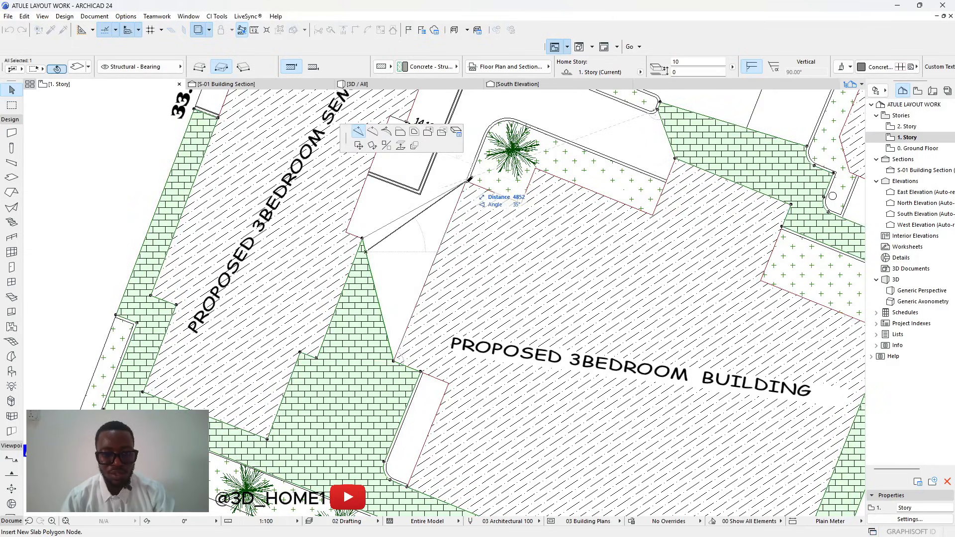
left_click(449, 196)
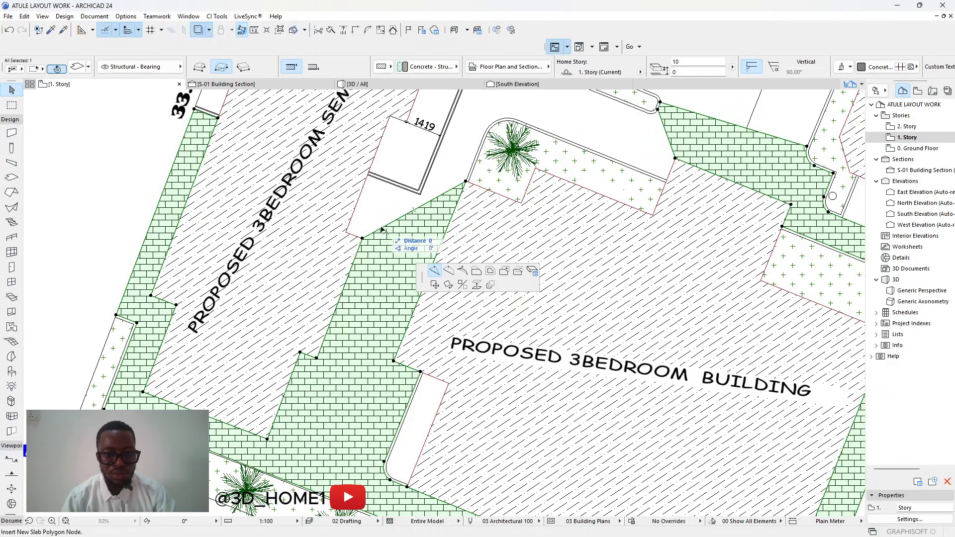
Insert a slab node at the recessed wall corner of the semi-detached building below the 1419 dimension.
left_click(411, 214)
key("Escape")
left_click(362, 238)
left_click(347, 231)
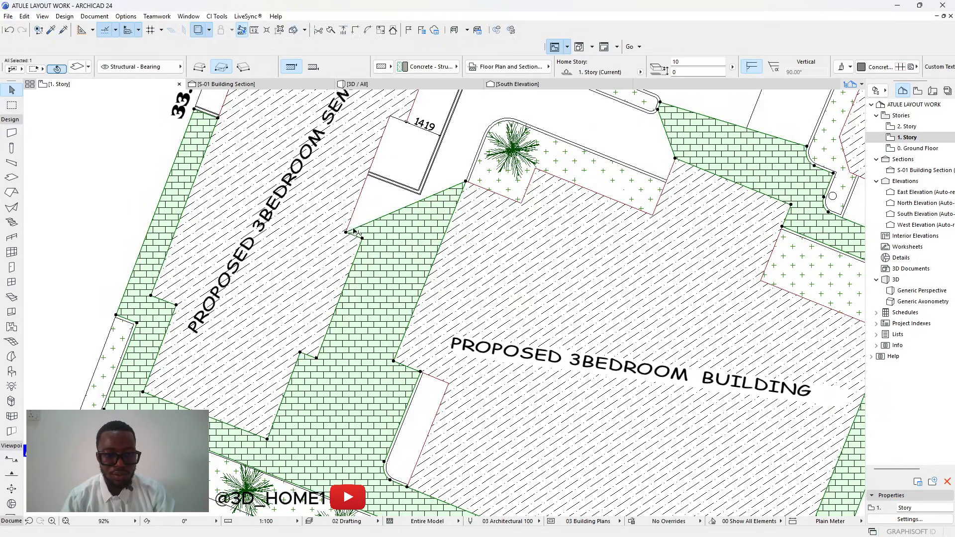
Insert a slab node on the semi-detached building's wall where it meets the end of the 1419 enclosure wall.
left_click(372, 180)
scroll(373, 180, "up", 3)
scroll(375, 175, "up", 1)
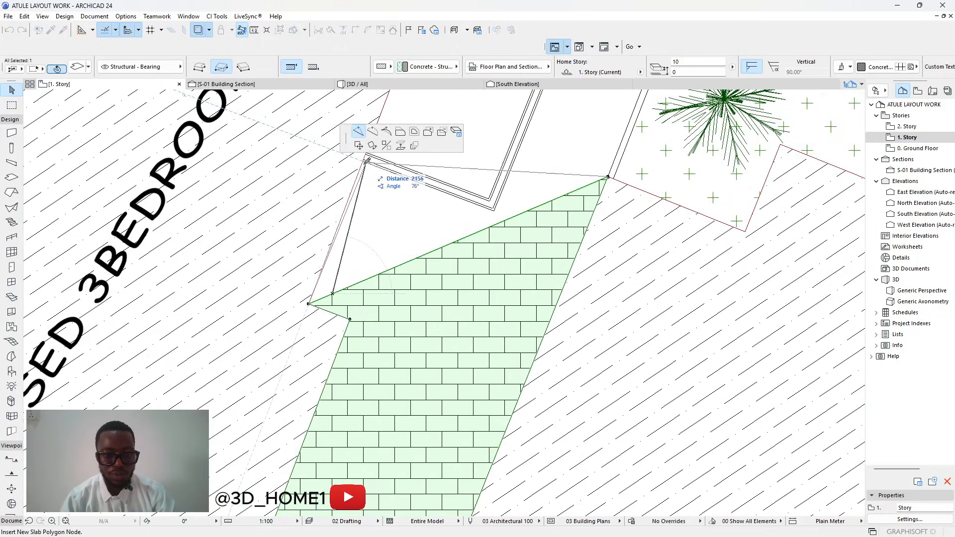
left_click(379, 171)
Insert a slab node between the buildings and move it onto the outer corner of the 1419 enclosure wall.
scroll(343, 276, "down", 3)
scroll(360, 272, "up", 2)
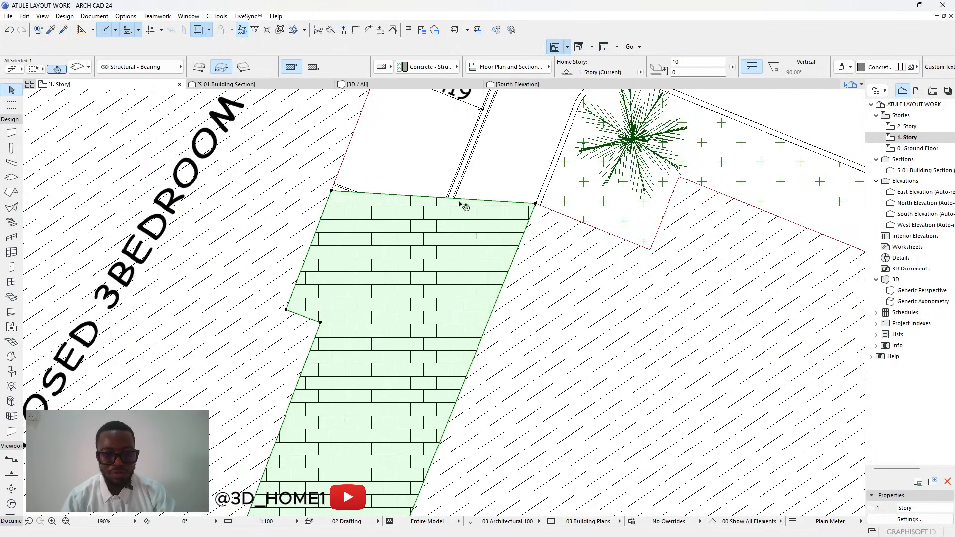
left_click(461, 202)
left_click(431, 255)
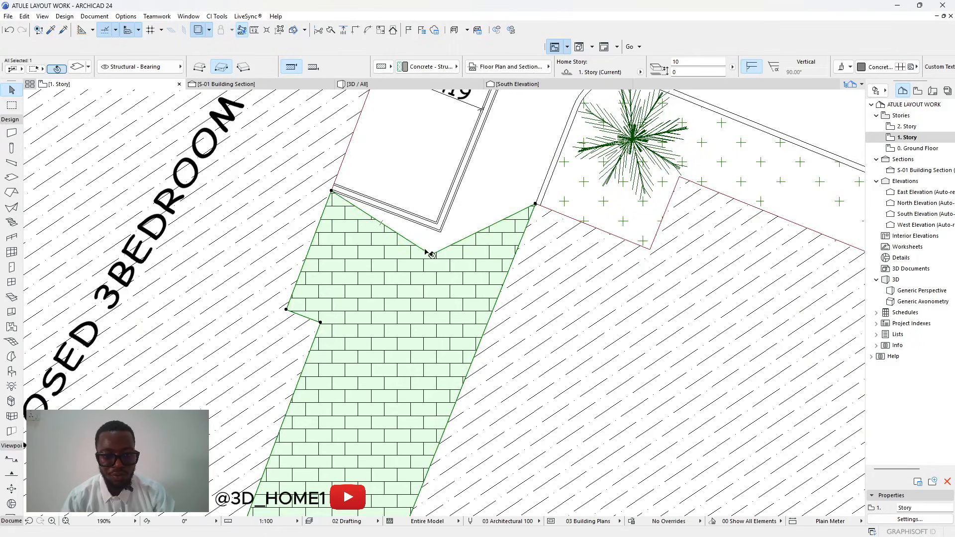
left_click(431, 254)
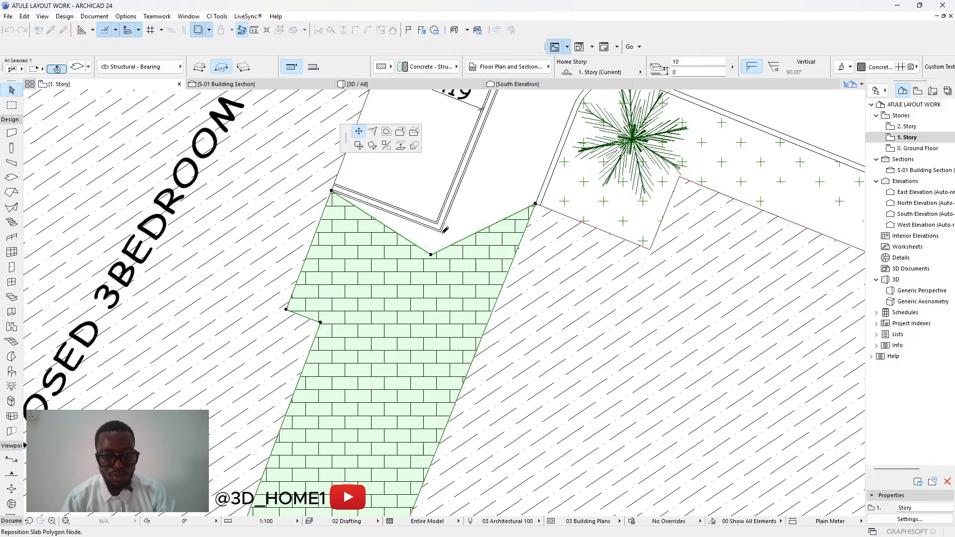
scroll(445, 230, "up", 2)
left_click(439, 231)
Extend the slab along the enclosure wall with a node where the wall meets the corner of the parking planting strip.
left_click(450, 227)
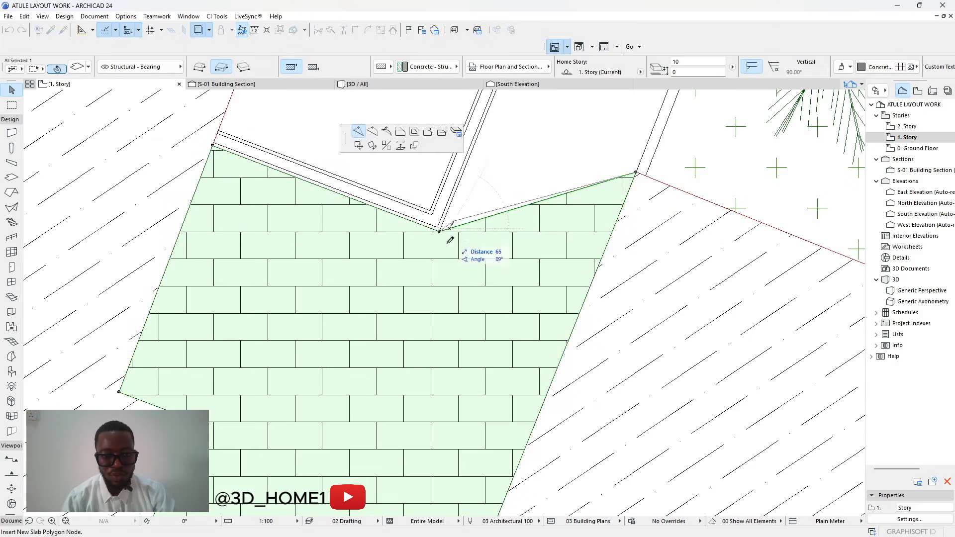
scroll(453, 222, "down", 5)
scroll(467, 218, "up", 2)
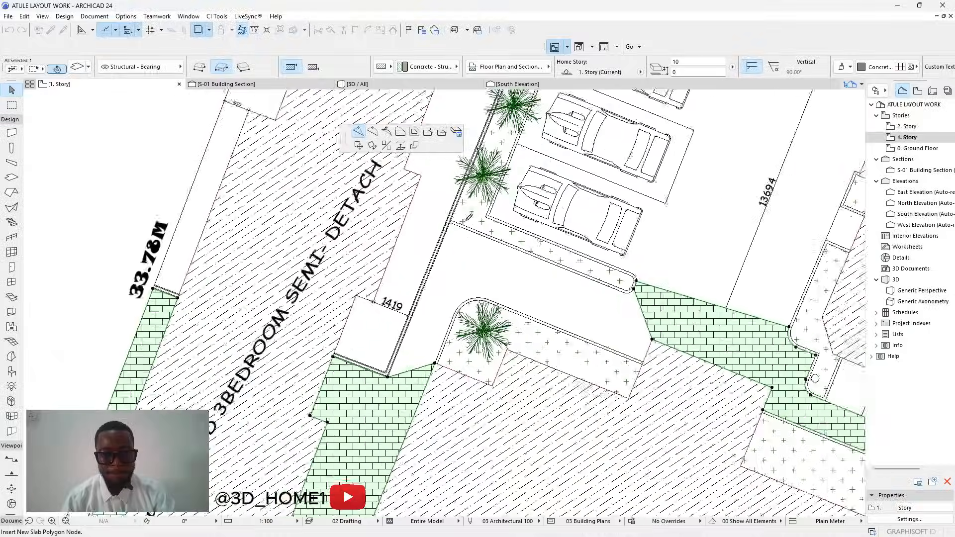
scroll(467, 217, "up", 3)
left_click(438, 213)
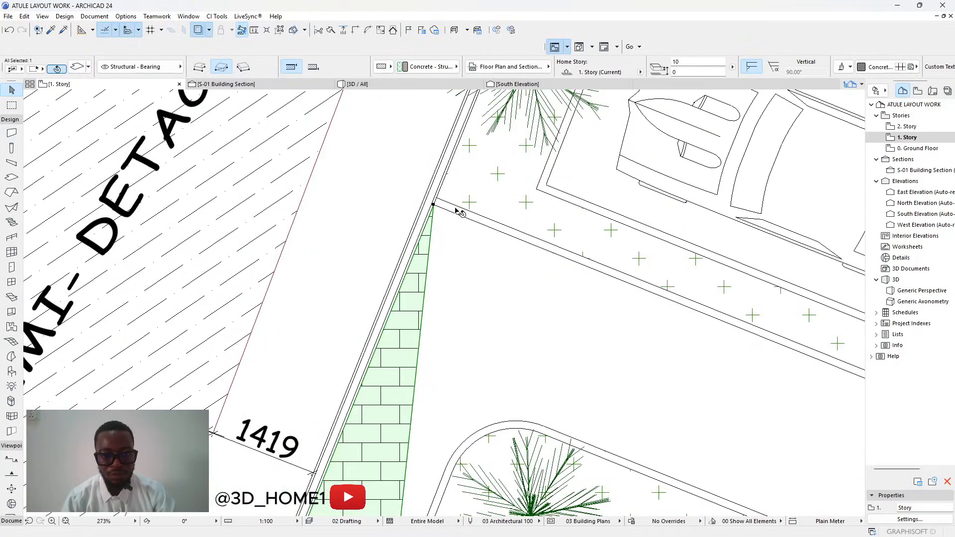
Insert slab nodes at both ends of the rounded kerb around the palm planting beside the 3 bedroom building.
left_click(433, 236)
scroll(448, 259, "down", 3)
scroll(463, 289, "up", 3)
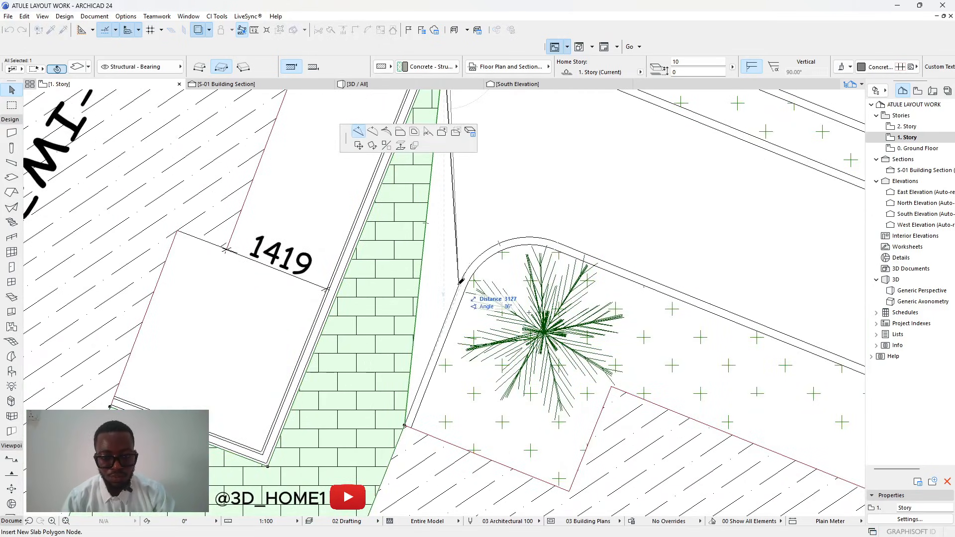
left_click(459, 284)
left_click(490, 246)
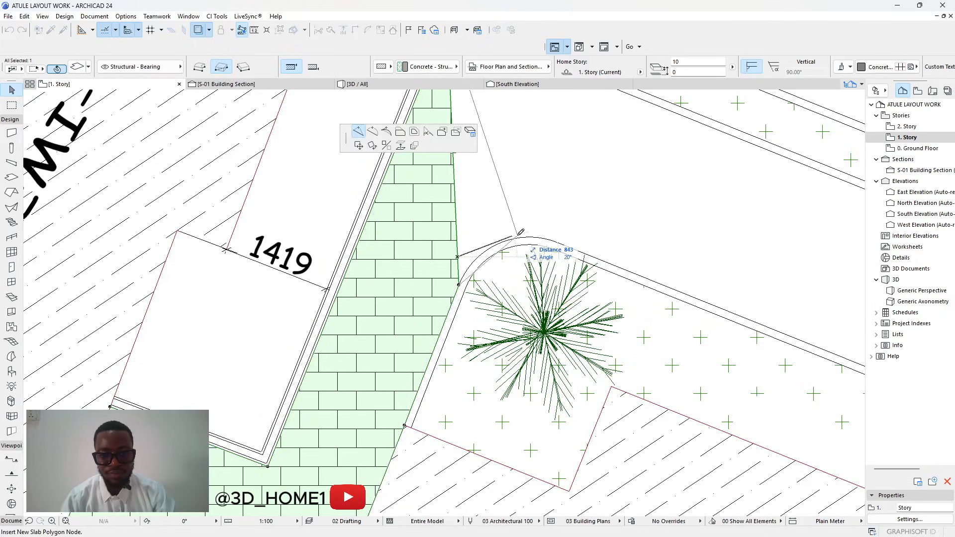
scroll(546, 239, "up", 3)
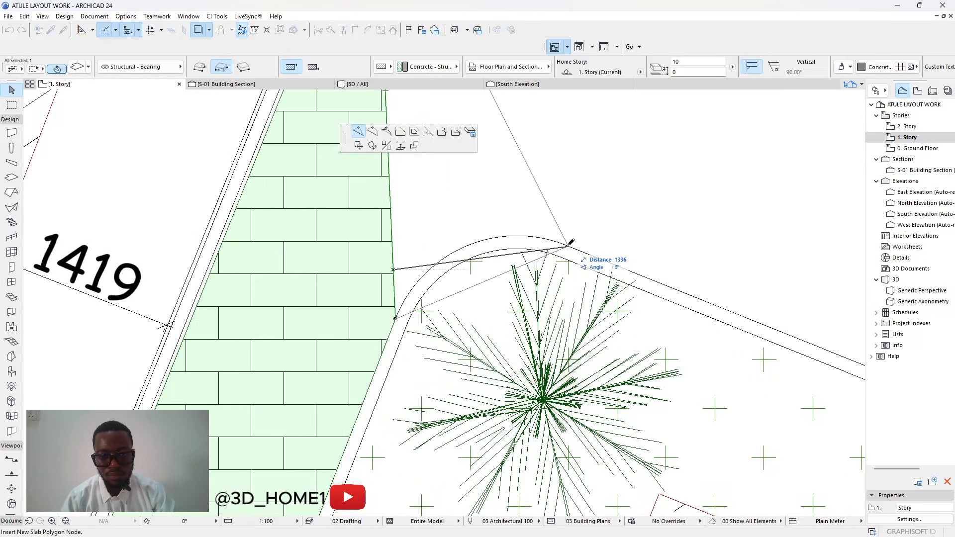
left_click(568, 246)
Curve the slab edge along the rounded outer kerb of the palm planting.
scroll(484, 290, "down", 1)
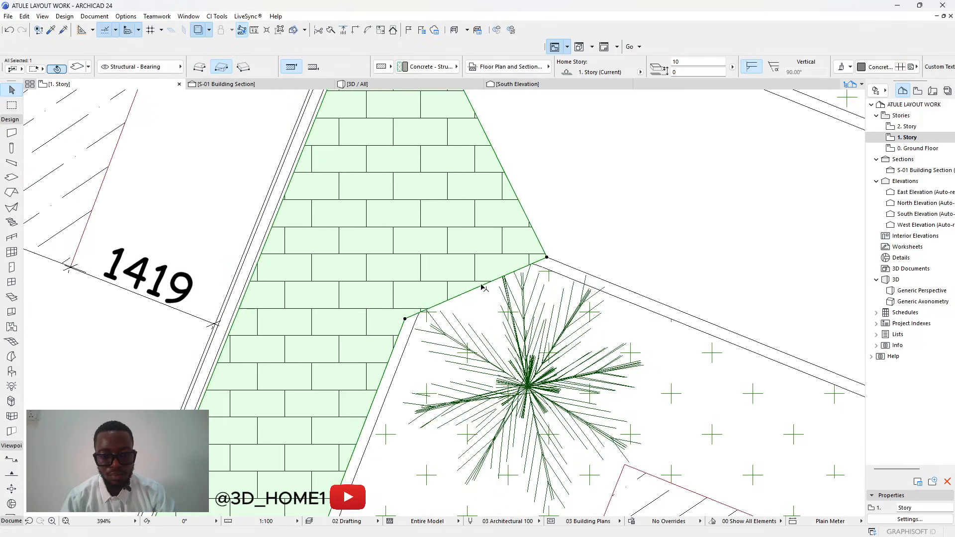
left_click(482, 287)
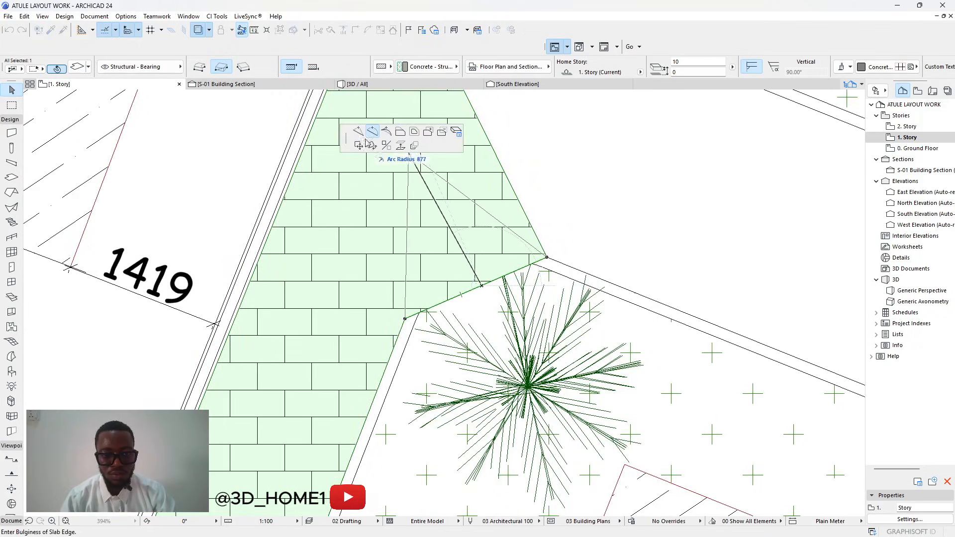
left_click(469, 248)
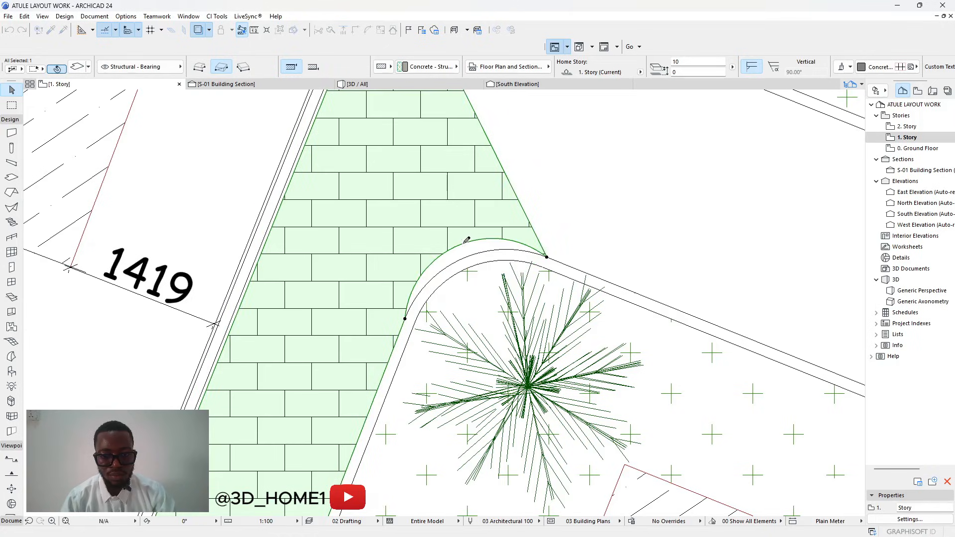
left_click(462, 248)
left_click(473, 252)
Extend the slab with nodes at the parking strip's lower rounded end and where the palm planting kerb meets the 3 bedroom building.
scroll(472, 252, "down", 5)
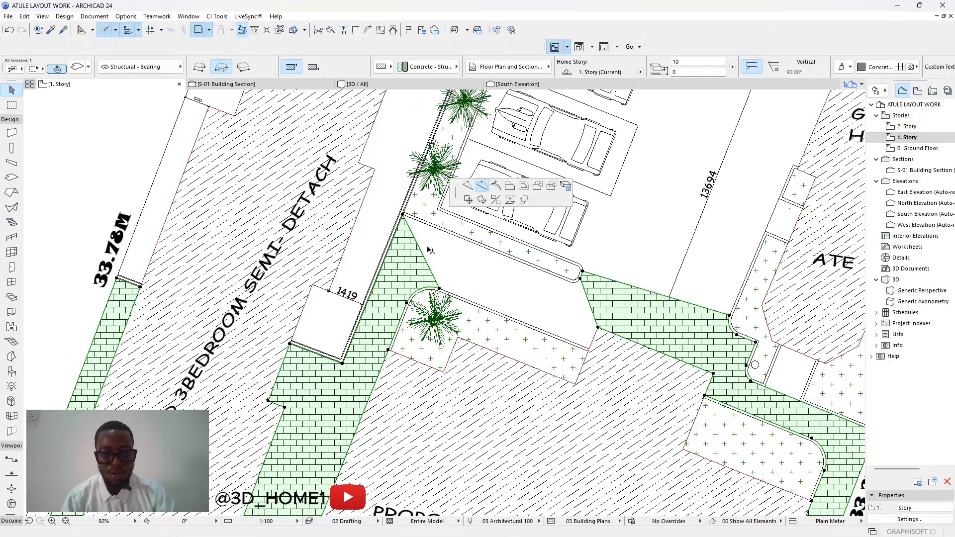
left_click(421, 251)
scroll(471, 234, "up", 5)
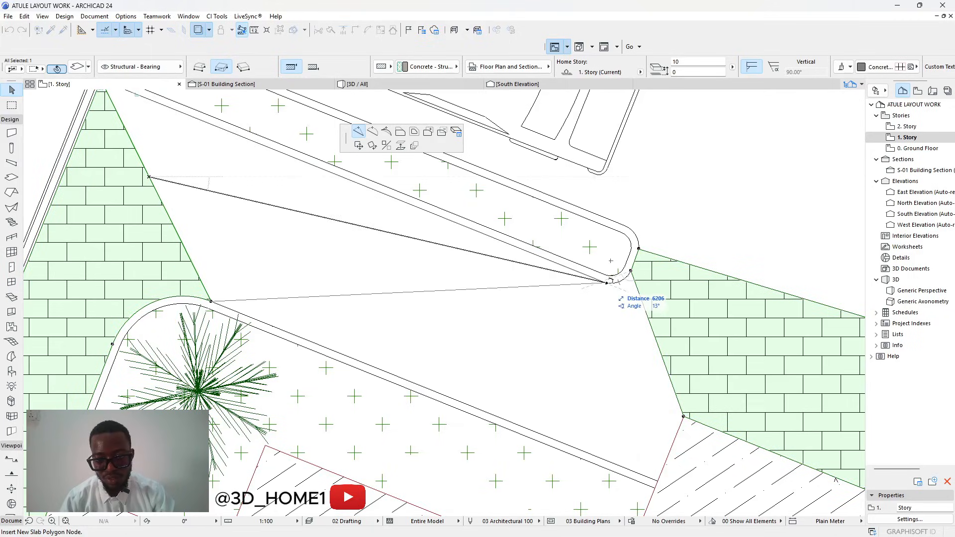
left_click(607, 282)
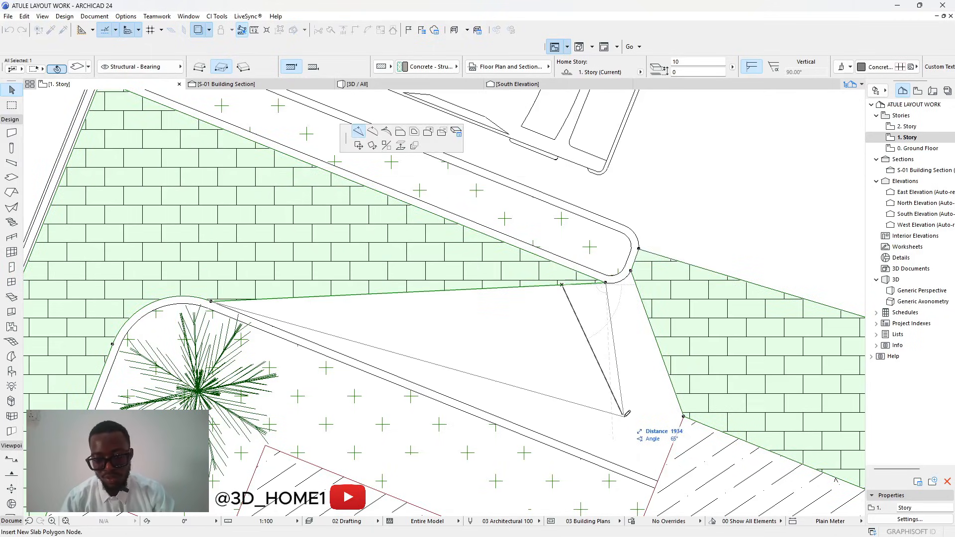
double_click(657, 480)
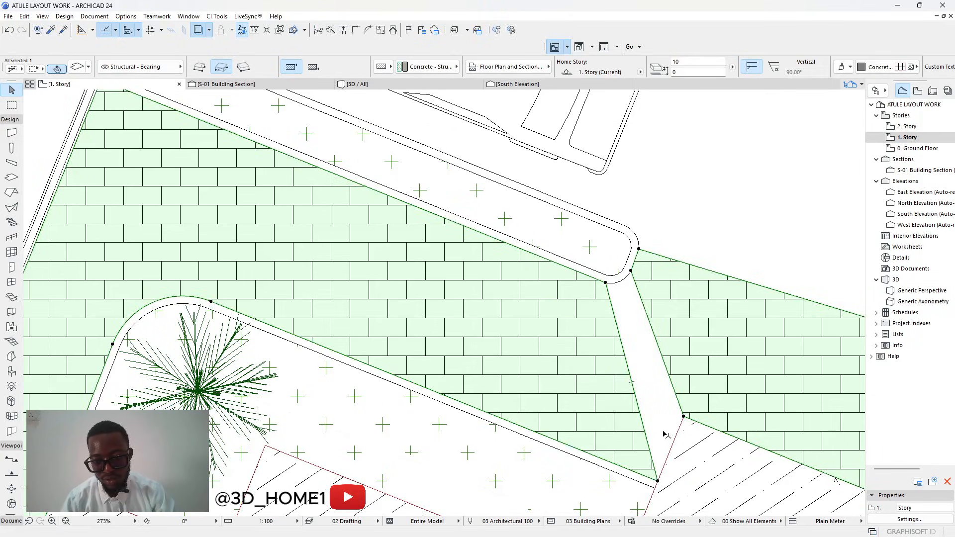
Close the slab gap with nodes at the 3 bedroom building's corner and on the parking planting strip's rounded end.
left_click(666, 436)
left_click(684, 415)
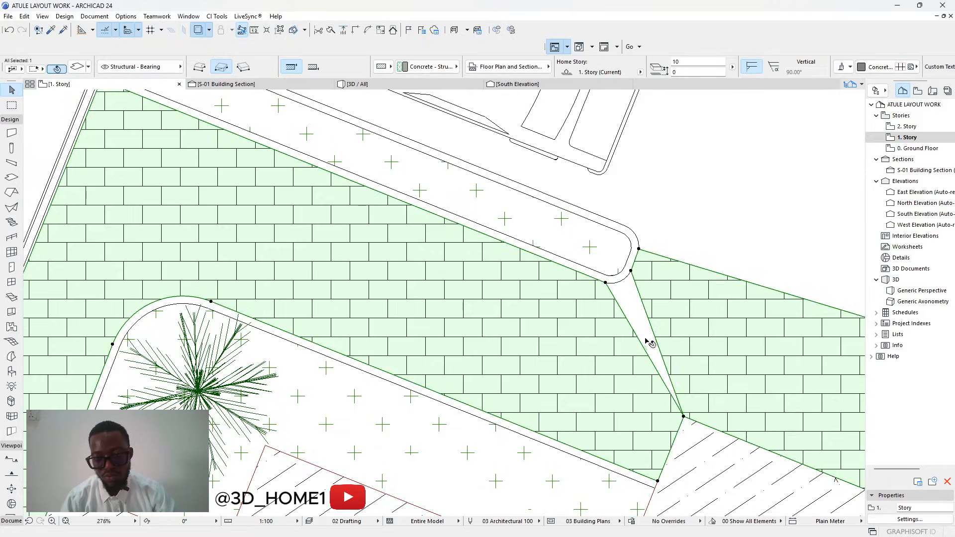
scroll(641, 330, "up", 3)
left_click(580, 254)
left_click(625, 213)
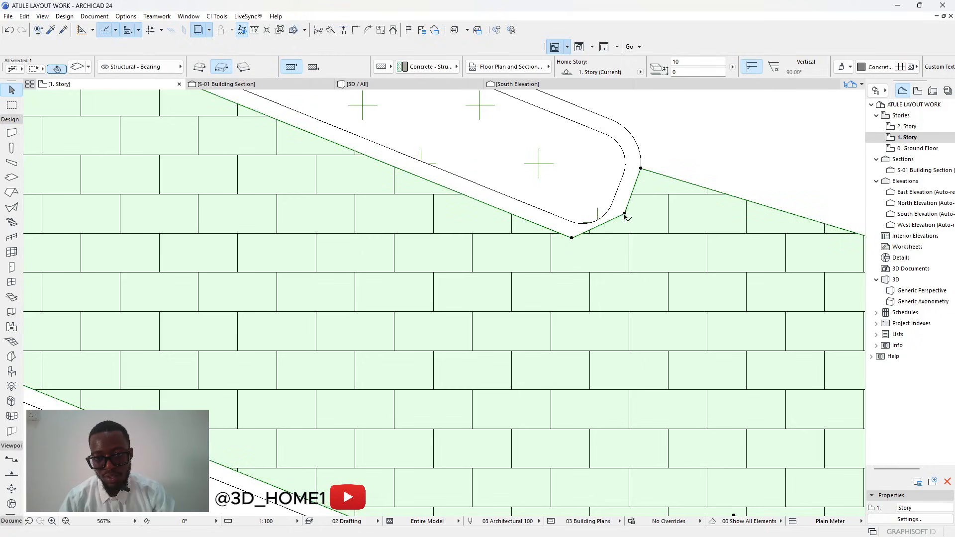
Curve the slab edge around the lower rounded corner of the parking planting strip.
left_click(608, 227)
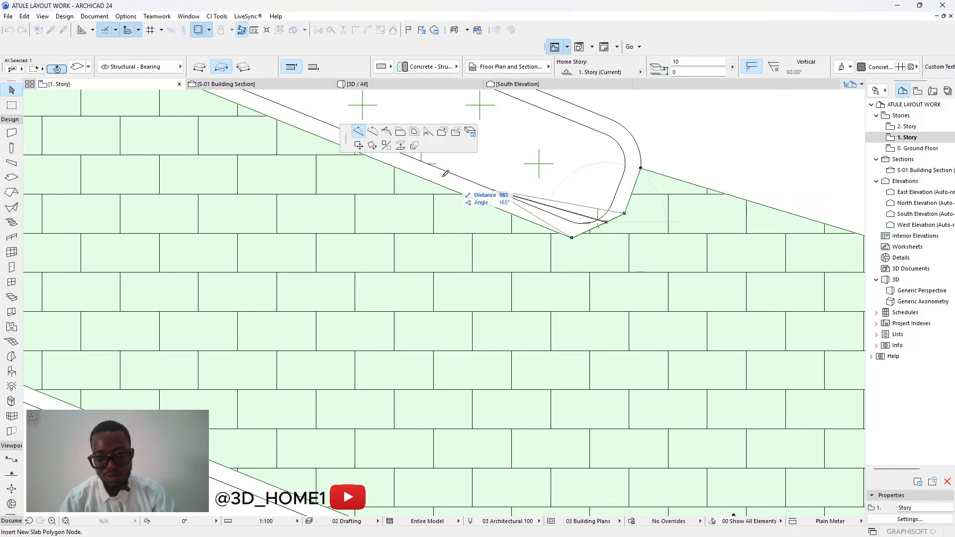
left_click(606, 247)
left_click(606, 248)
left_click(605, 234)
Extend the slab into the parking area with nodes between the parked cars and at the planting strip's inner corner.
scroll(570, 243, "down", 10)
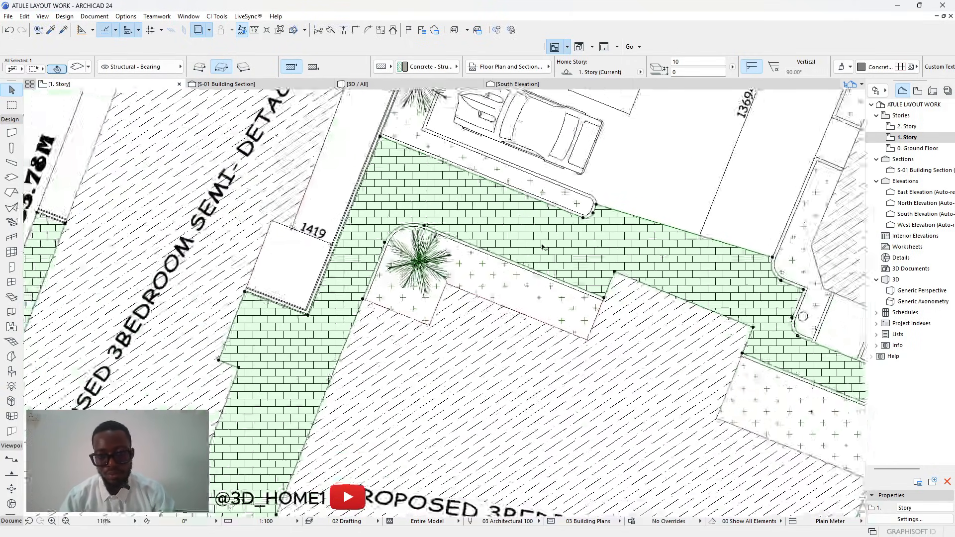
scroll(444, 382, "down", 3)
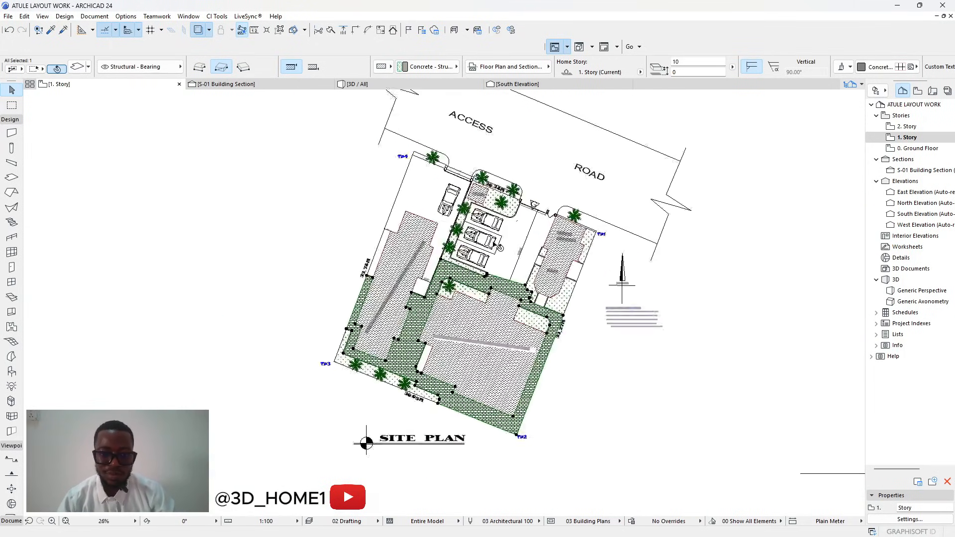
scroll(504, 307, "up", 6)
left_click(479, 343)
left_click(512, 326)
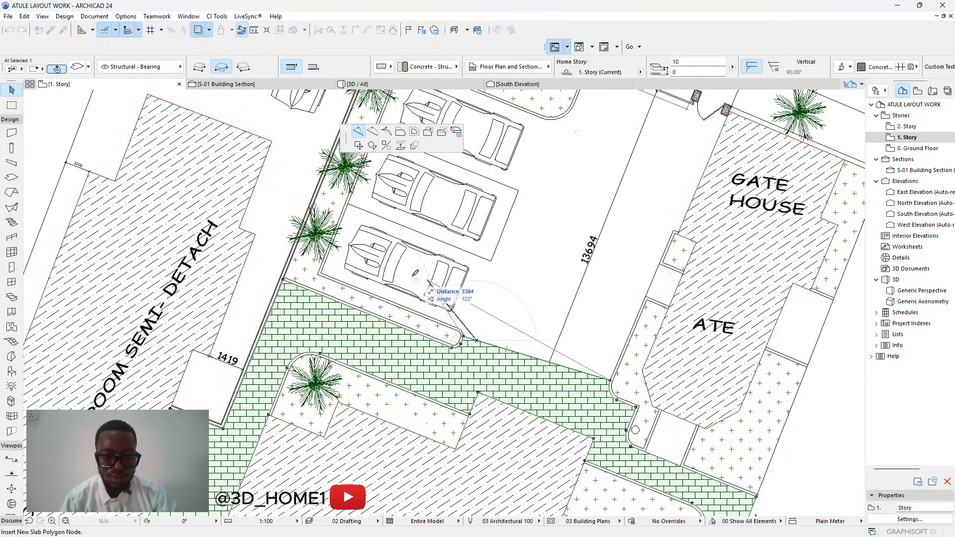
left_click(471, 233)
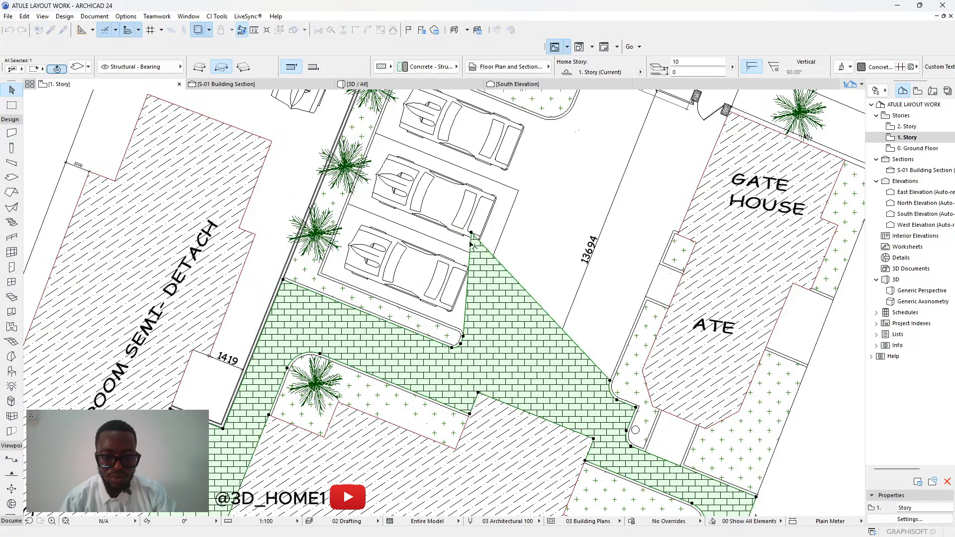
left_click(466, 287)
scroll(321, 271, "up", 4)
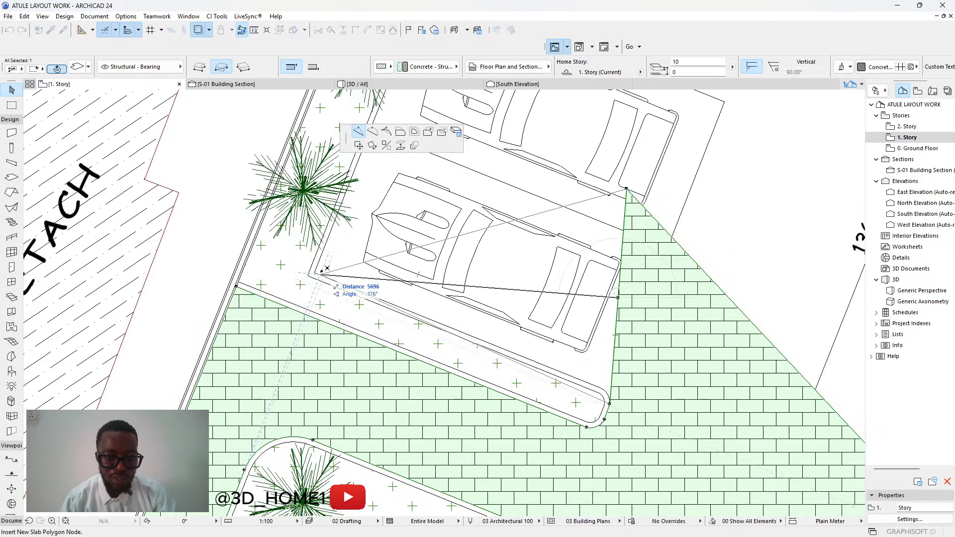
left_click(320, 269)
Insert a slab node at the inner kerb corner of the planting below the W/T block.
left_click(366, 258)
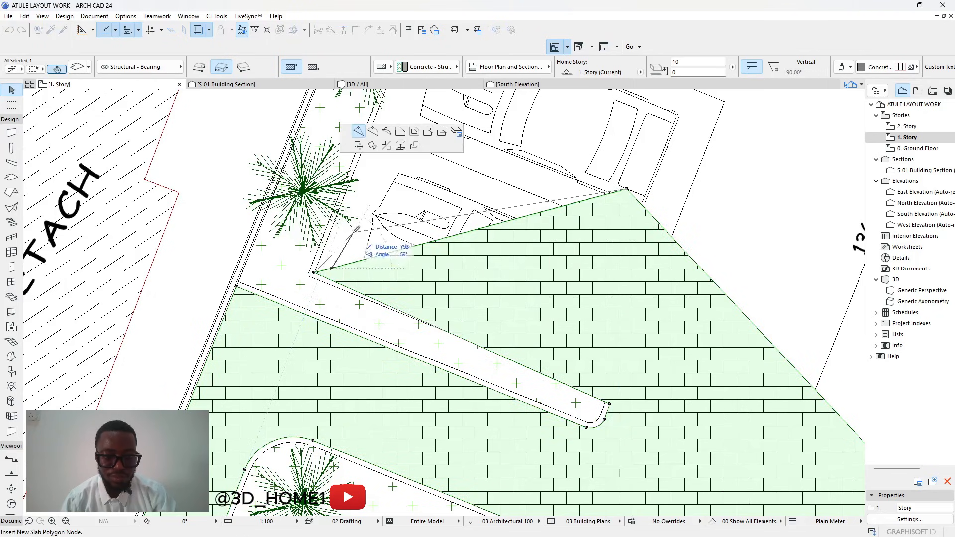
scroll(363, 275, "down", 3)
middle_click_drag(363, 277, 362, 343)
scroll(361, 328, "down", 1)
middle_click_drag(403, 179, 390, 234)
scroll(392, 232, "up", 4)
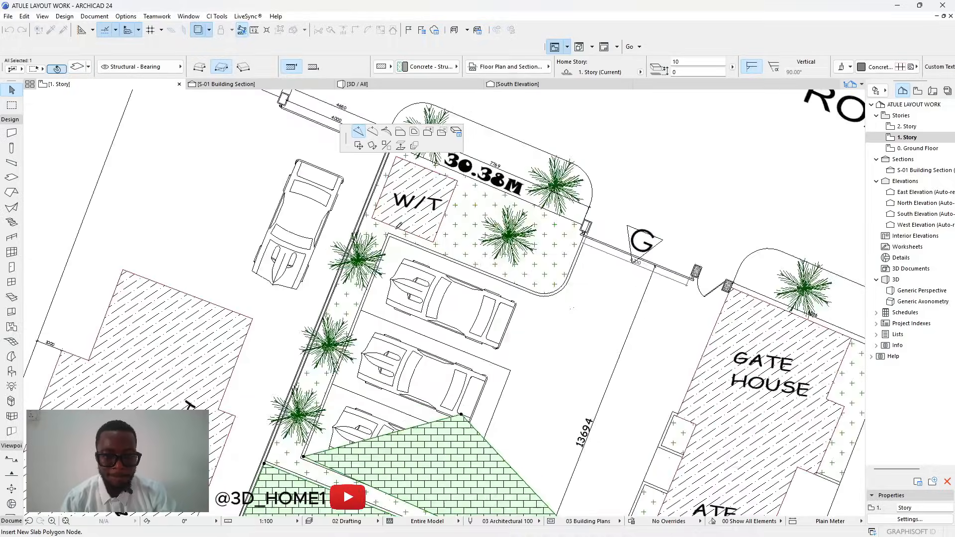
left_click(387, 240)
Extend the slab along the W/T planting kerb with a node at the start of its rounded corner.
scroll(387, 240, "down", 3)
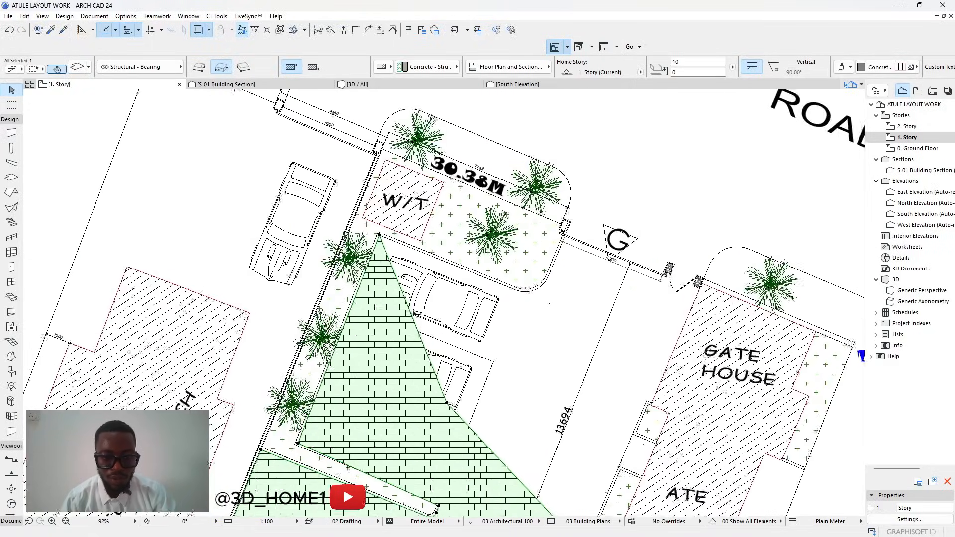
scroll(515, 304, "up", 4)
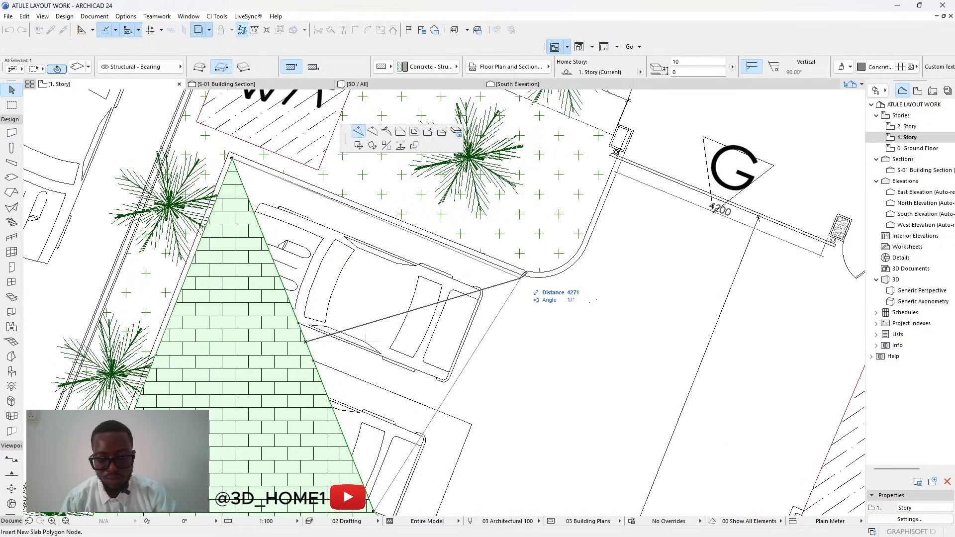
scroll(533, 275, "up", 3)
left_click(511, 268)
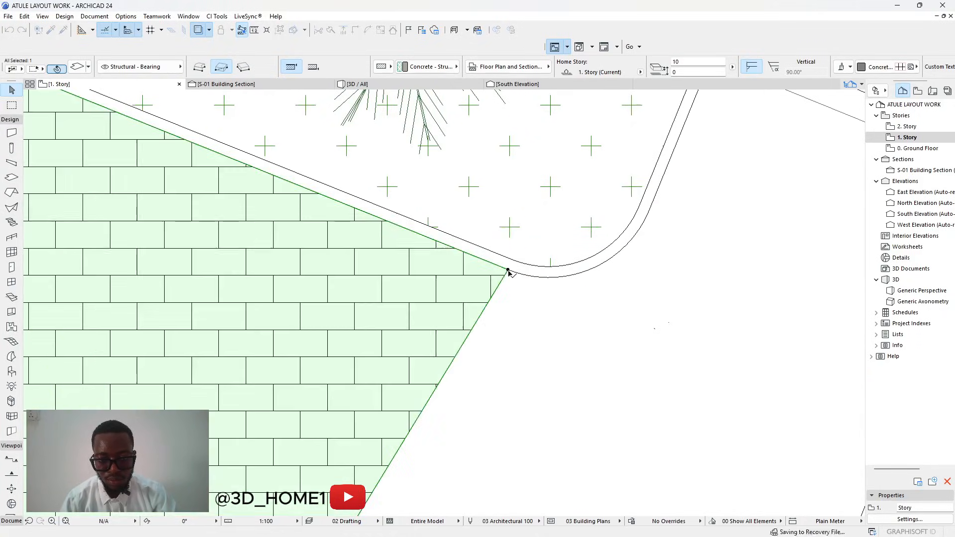
Move the slab node between the parked cars to the far end of the W/T planting's rounded corner near the gate.
scroll(512, 268, "down", 6)
left_click(440, 345)
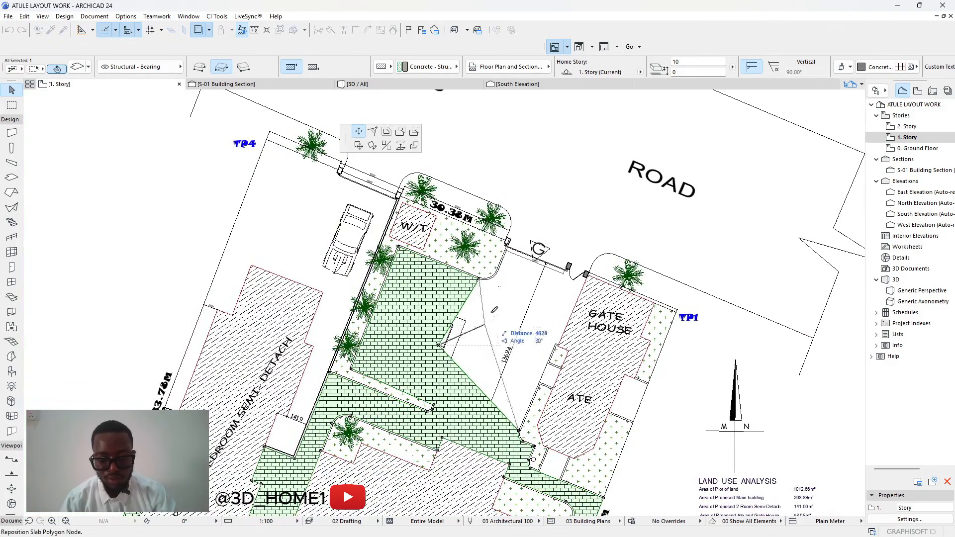
scroll(491, 254, "up", 9)
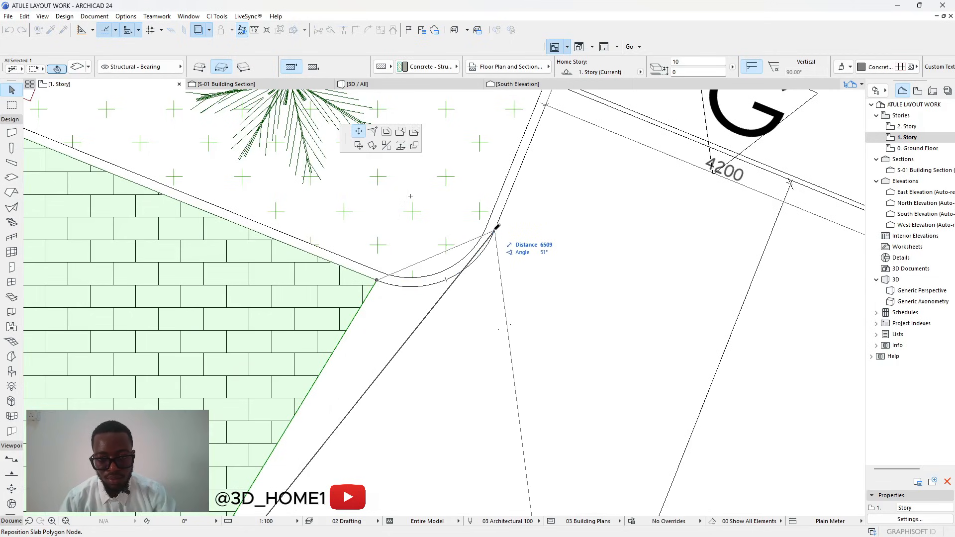
left_click(497, 225)
Insert slab nodes at the upper kerb corner of the planting beside ATE and where that kerb meets the gate house wall.
scroll(475, 331, "down", 6)
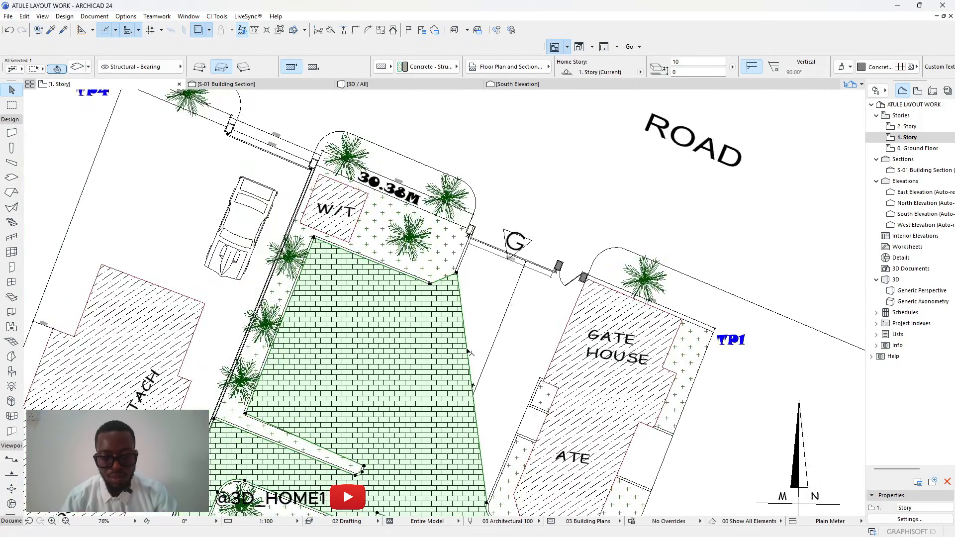
scroll(472, 330, "down", 4)
scroll(482, 390, "up", 5)
scroll(445, 336, "down", 4)
scroll(426, 264, "up", 3)
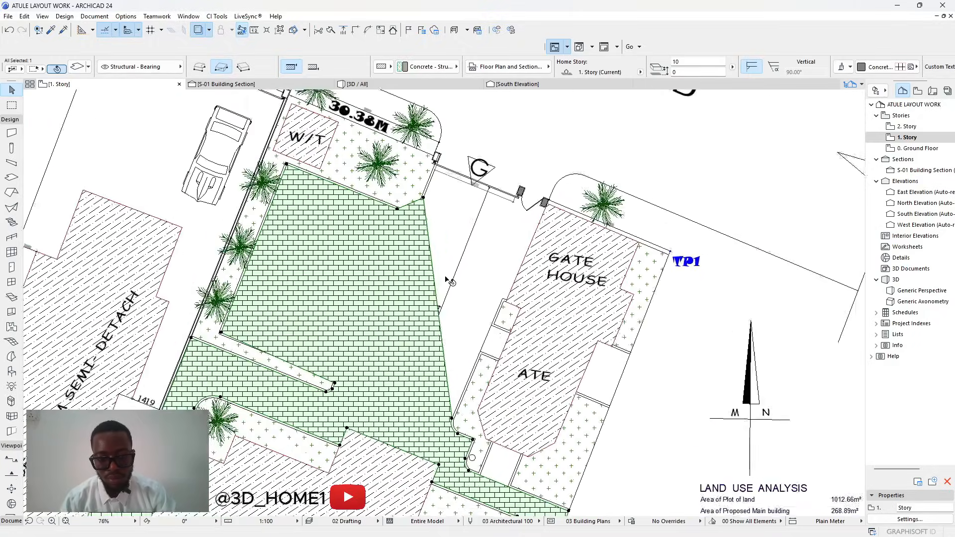
left_click(431, 267)
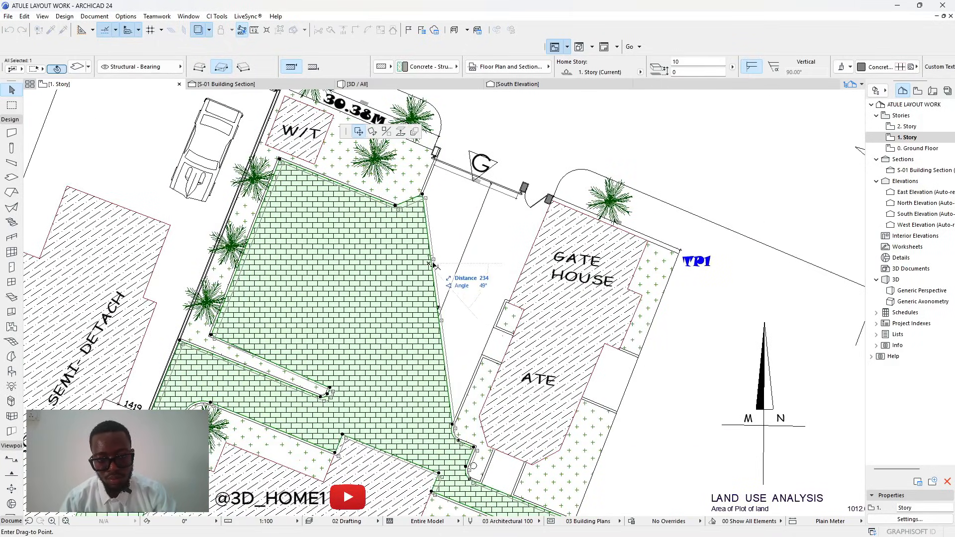
scroll(497, 354, "up", 3)
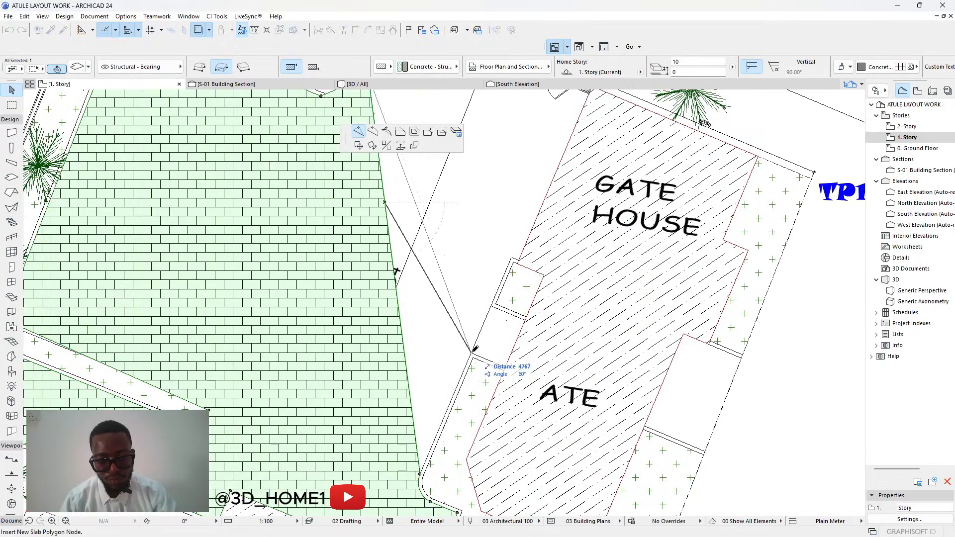
left_click(468, 348)
left_click(486, 353)
scroll(506, 366, "up", 3)
left_click(505, 366)
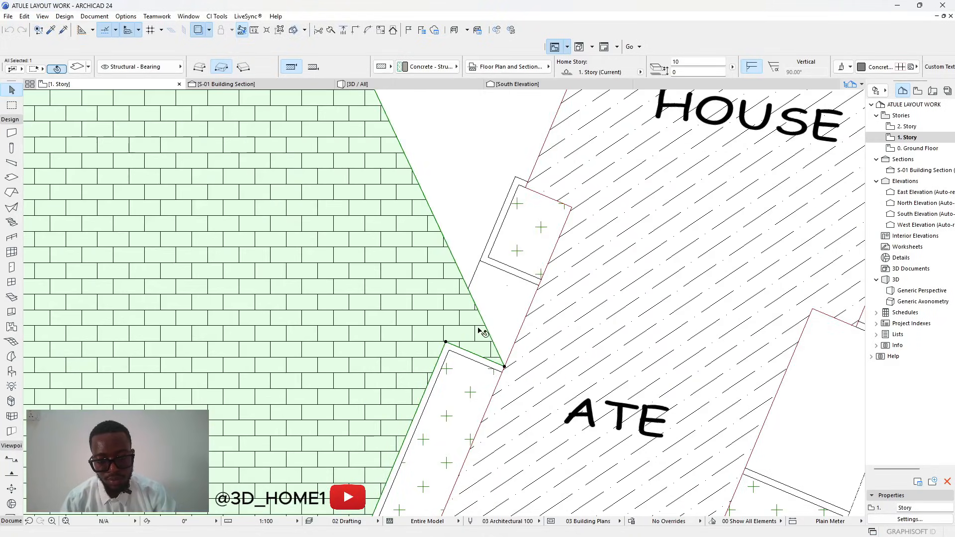
Insert slab nodes at the small gate house planter's lower outer kerb corner and where its lower kerb meets the wall.
left_click(488, 330)
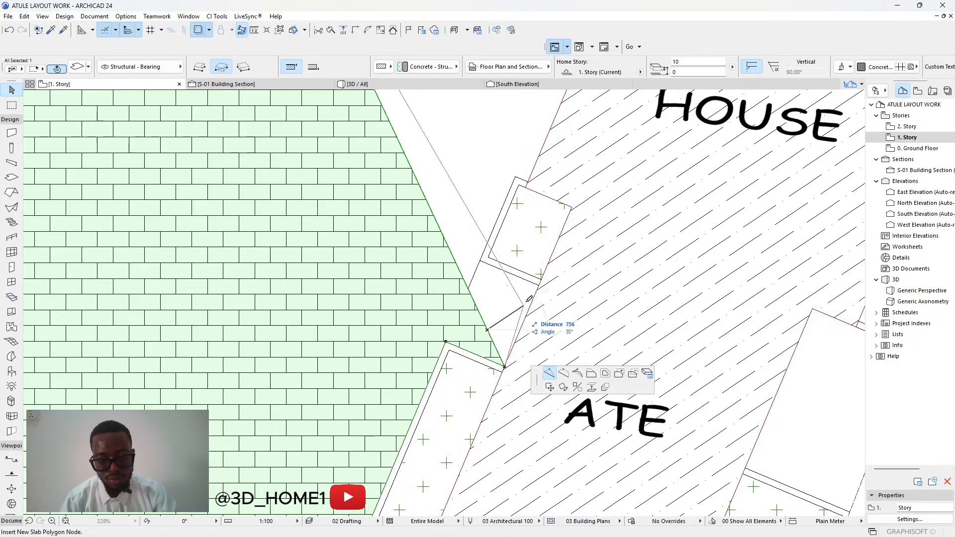
left_click(480, 260)
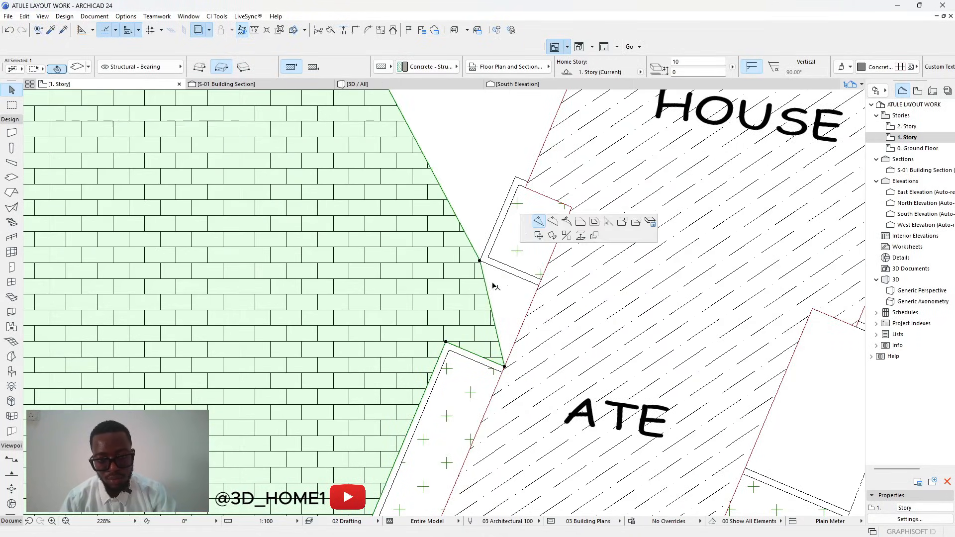
left_click(485, 282)
left_click(541, 283)
Insert slab nodes at the small planter's upper outer kerb corner and where its upper kerb meets the gate house wall.
scroll(541, 282, "down", 5)
scroll(489, 322, "up", 3)
left_click(490, 322)
scroll(527, 330, "up", 3)
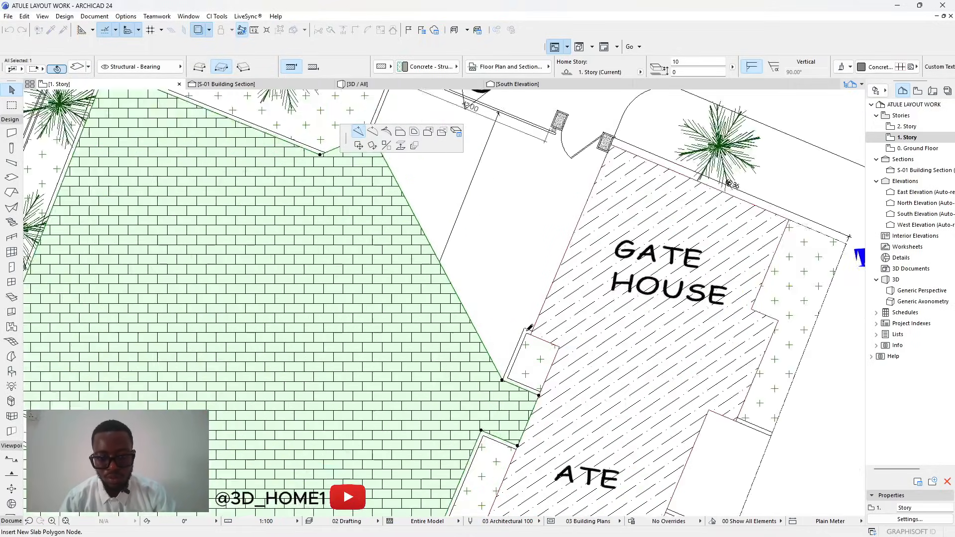
left_click(524, 326)
left_click(520, 323)
scroll(522, 325, "up", 3)
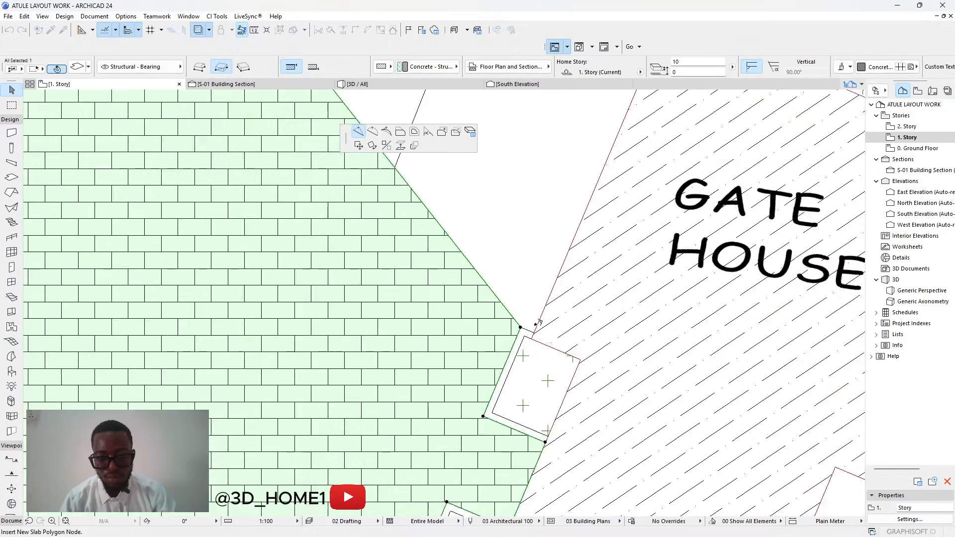
left_click(525, 326)
Extend the slab along the gate house wall with a node at the lower corner of the adjoining gate pillar.
scroll(492, 333, "down", 6)
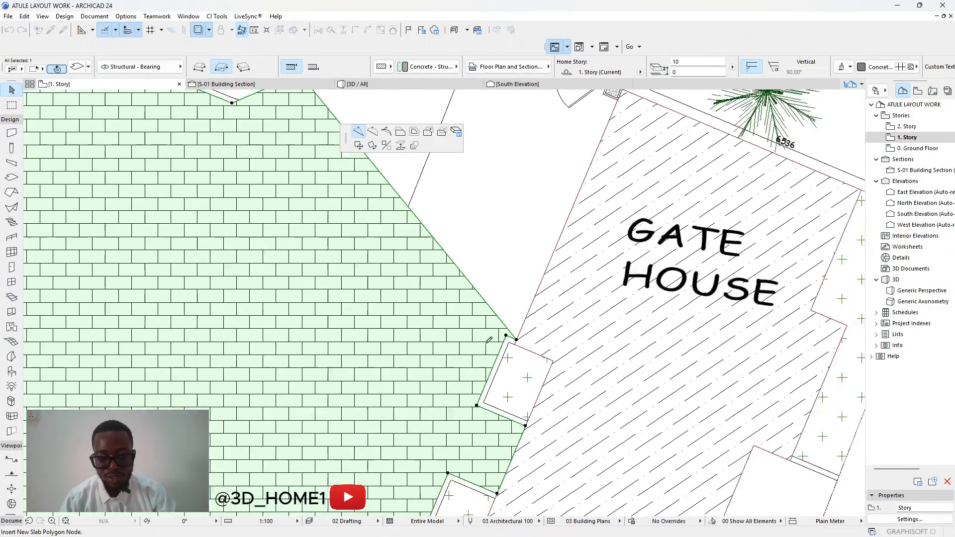
scroll(535, 252, "up", 3)
scroll(536, 249, "up", 3)
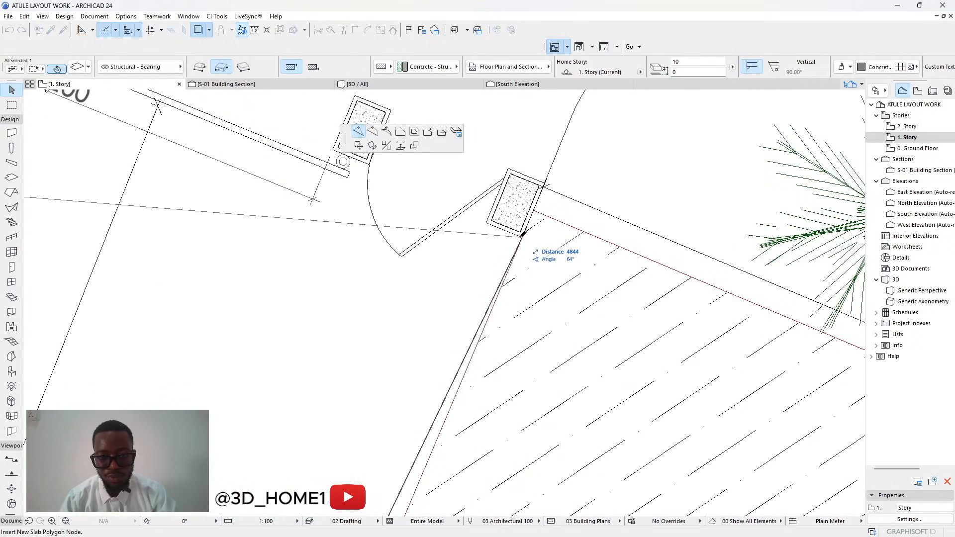
left_click(522, 233)
Insert a slab node at the far end of the gate, where it meets the W/T planting kerb.
scroll(526, 226, "down", 3)
left_click(419, 271)
scroll(398, 224, "up", 5)
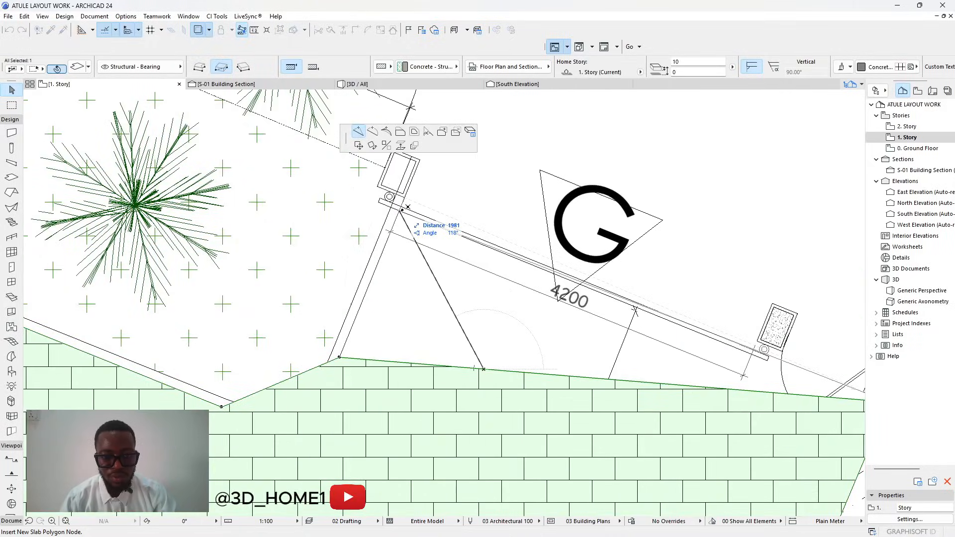
scroll(405, 208, "up", 2)
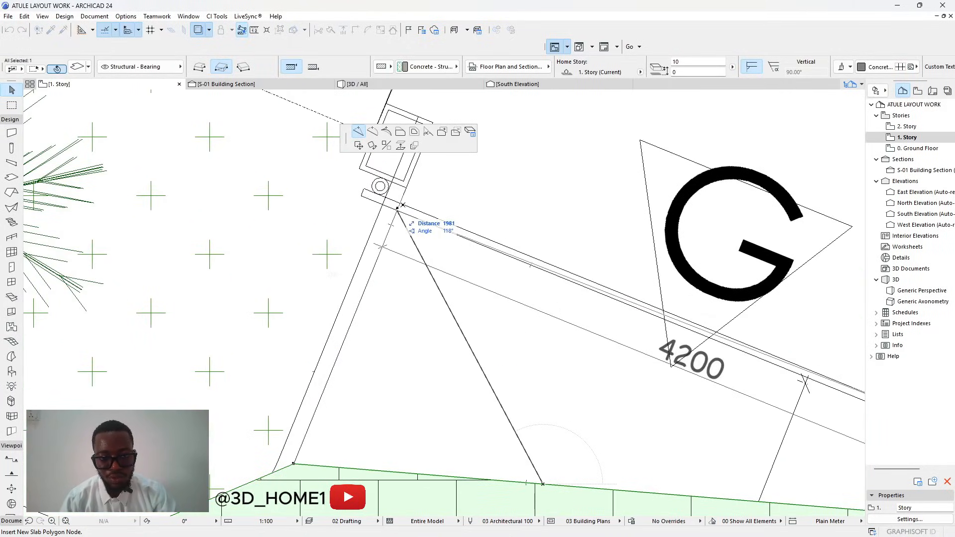
left_click(397, 209)
scroll(446, 251, "down", 4)
scroll(457, 259, "up", 4)
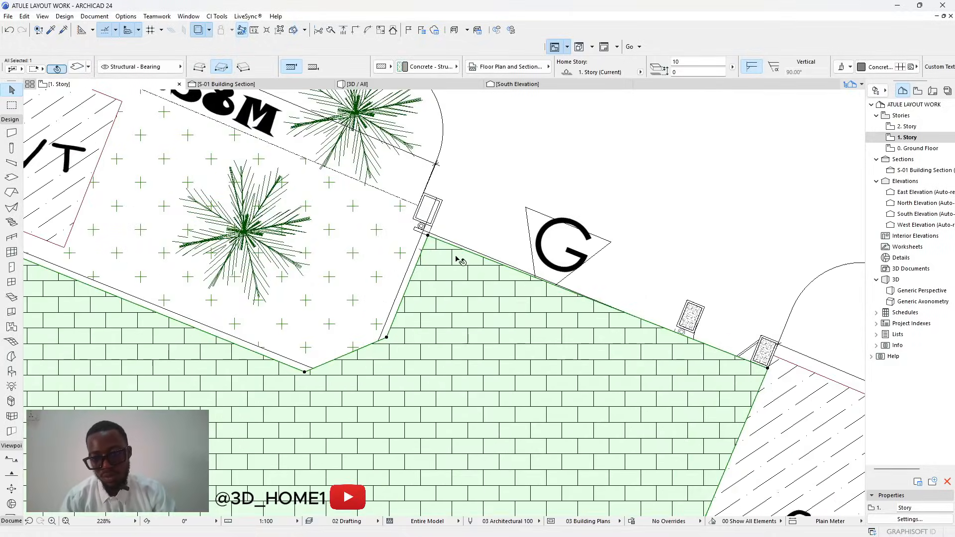
Move the slab node at the W/T end of the gate outward to the gate pillar's lower corner.
scroll(456, 258, "up", 5)
left_click(396, 215)
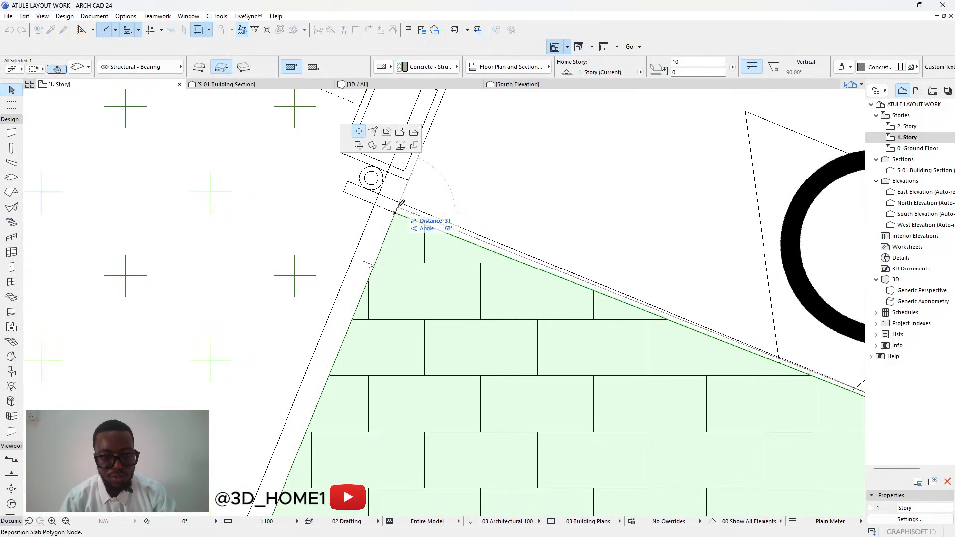
left_click(406, 203)
scroll(415, 249, "down", 5)
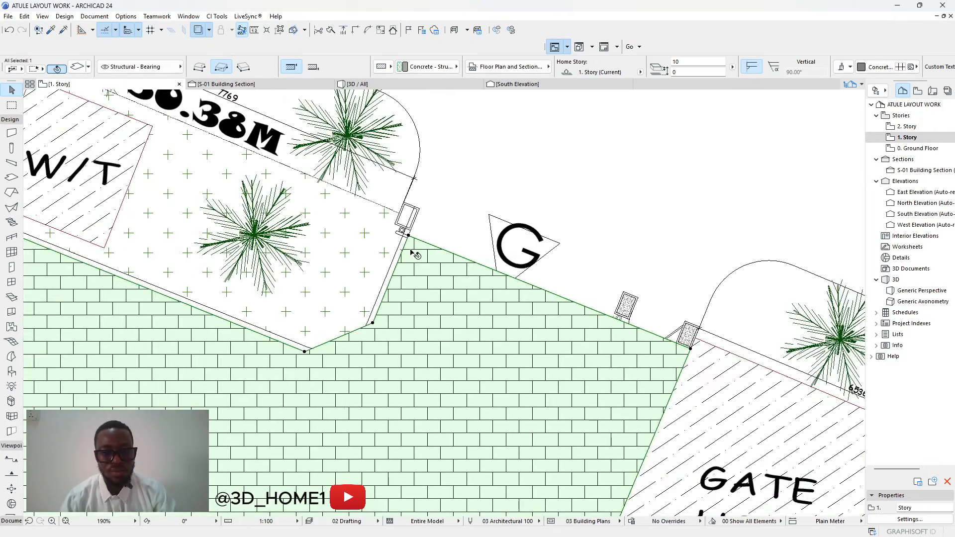
scroll(413, 224, "up", 5)
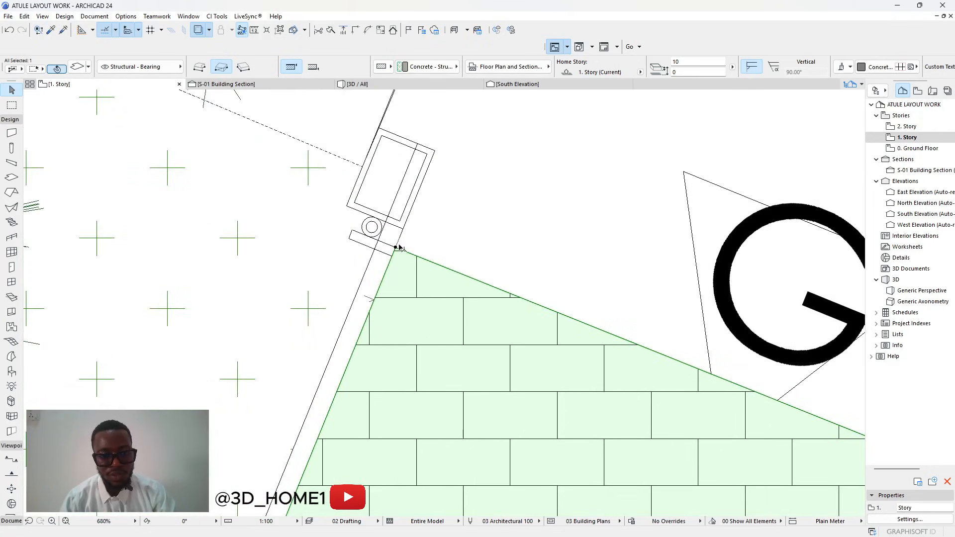
left_click(396, 249)
left_click(403, 229)
Examine the slab edge along the gate and around the gate pillars.
scroll(400, 231, "down", 6)
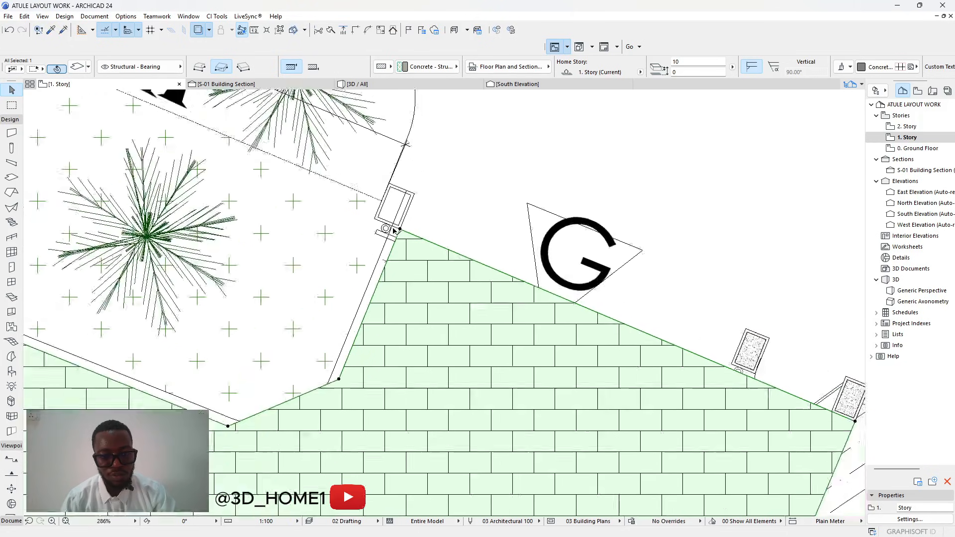
scroll(541, 299, "up", 1)
scroll(542, 299, "up", 5)
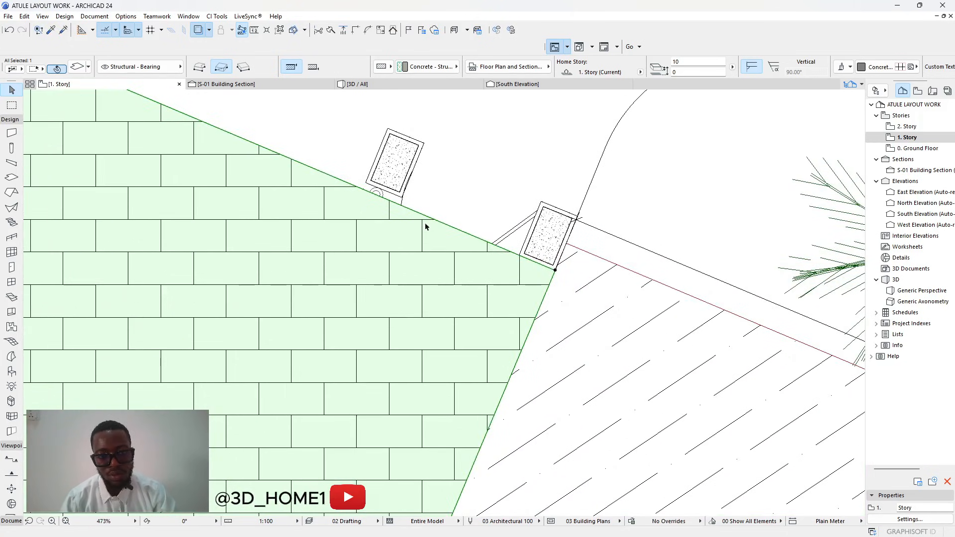
scroll(415, 221, "down", 6)
scroll(466, 239, "up", 5)
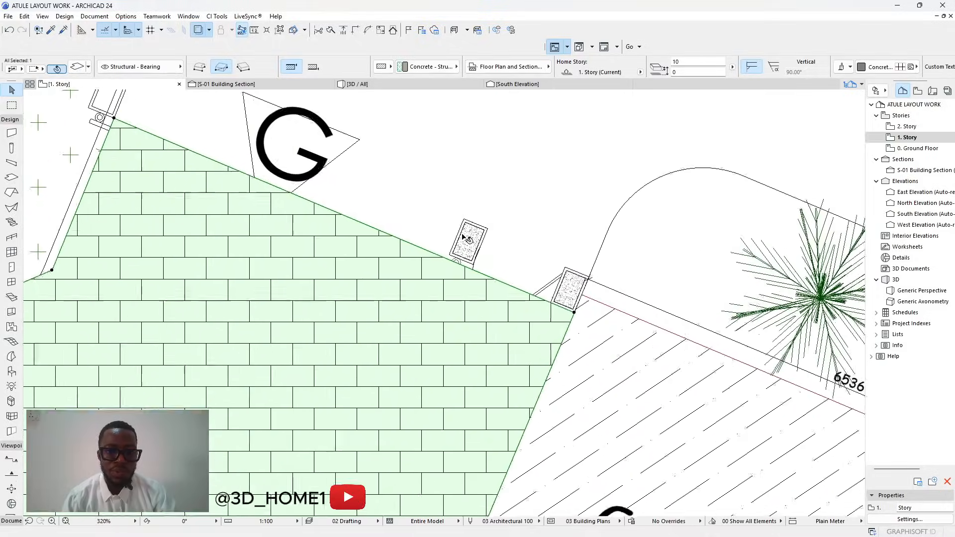
scroll(467, 241, "up", 1)
scroll(480, 264, "down", 8)
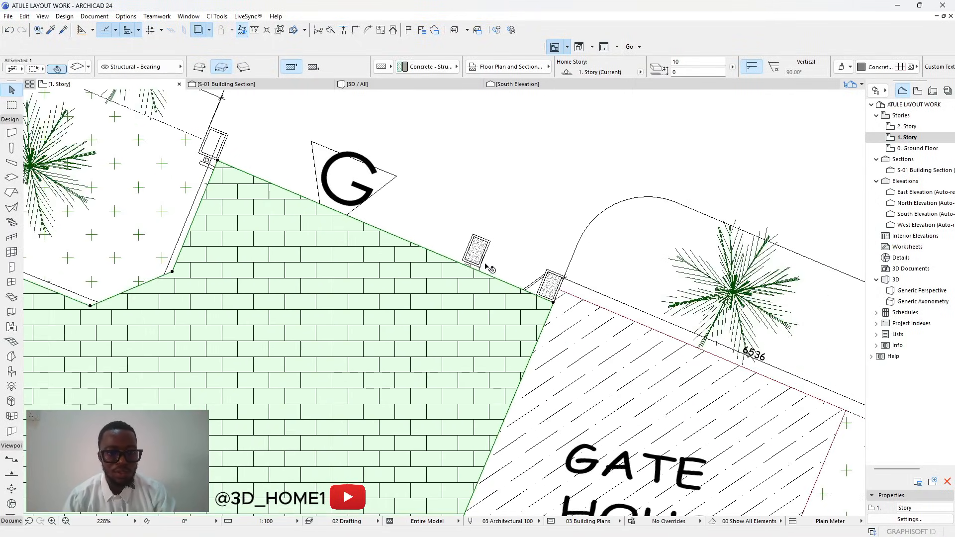
scroll(480, 261, "up", 8)
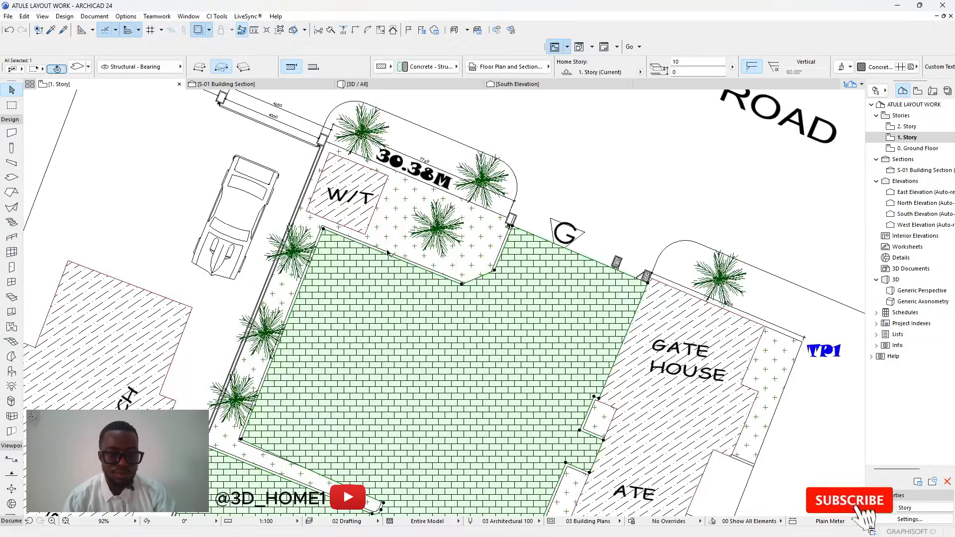
Curve the slab edge to follow the rounded kerb corner of the W/T planting near the gate.
left_click(478, 251)
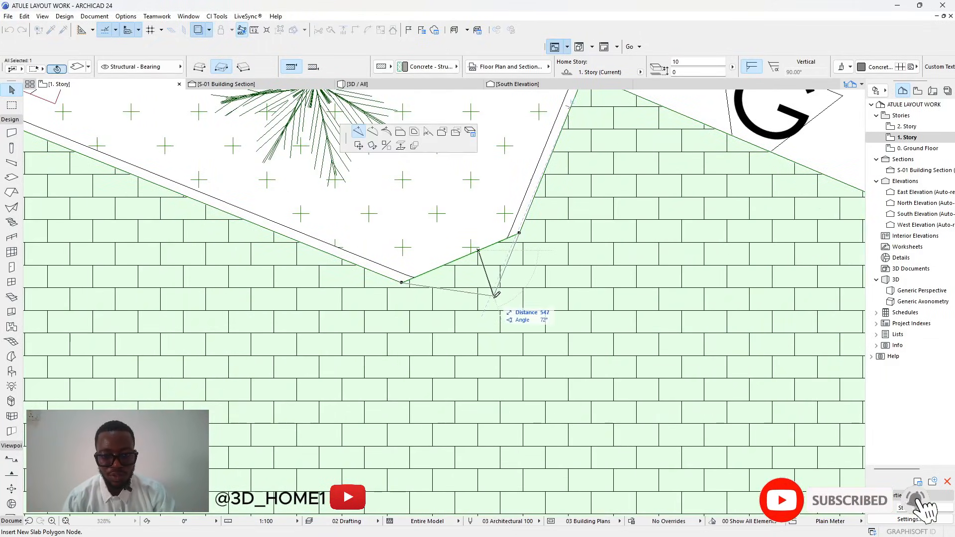
left_click(493, 300)
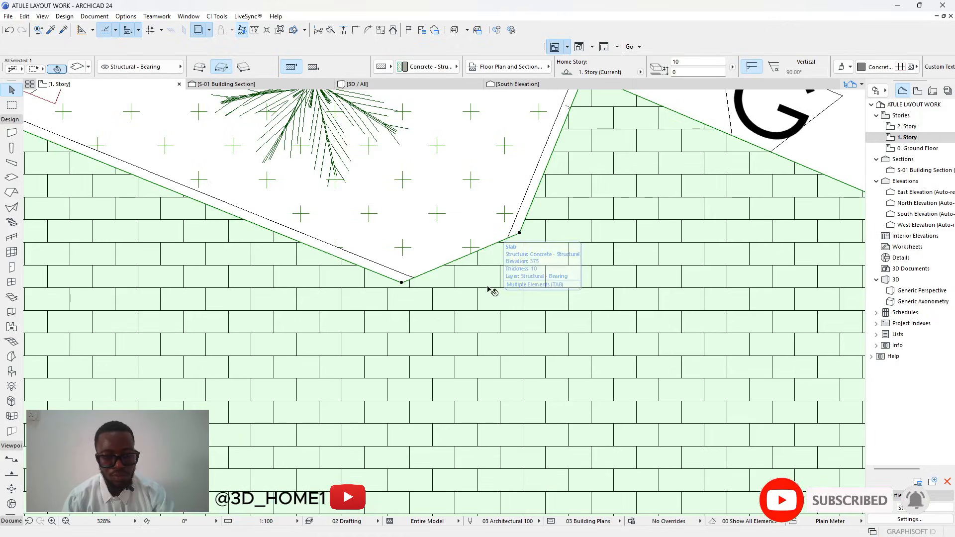
left_click(477, 254)
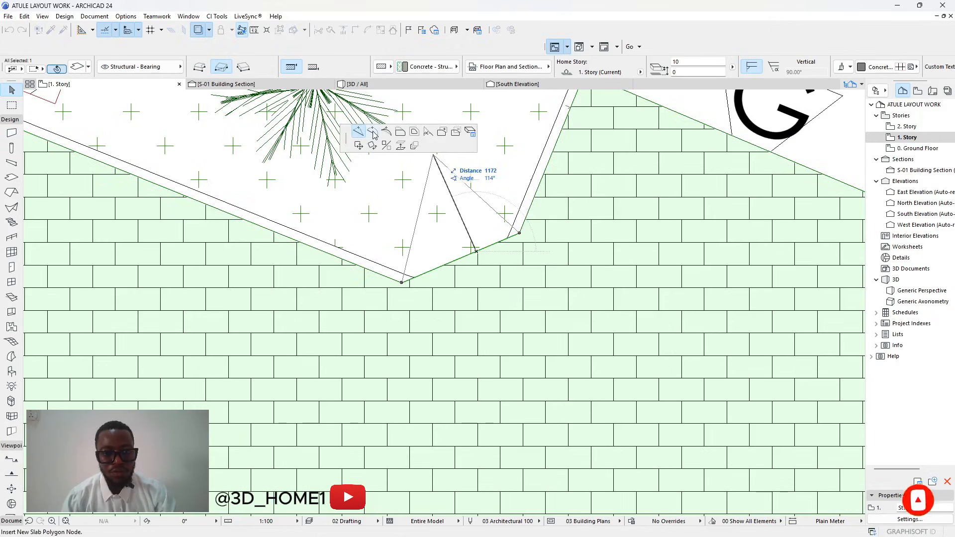
left_click(480, 271)
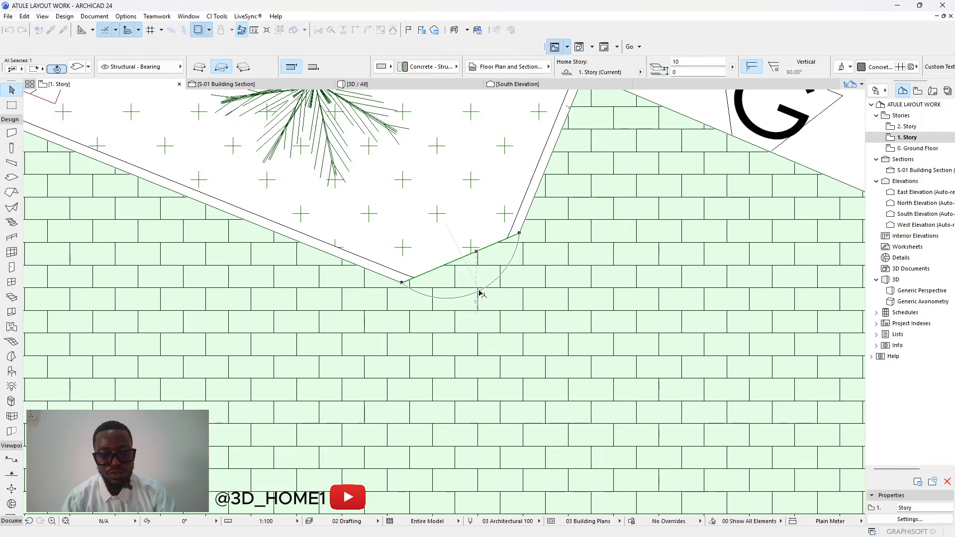
left_click(478, 289)
left_click(482, 281)
scroll(497, 281, "down", 10)
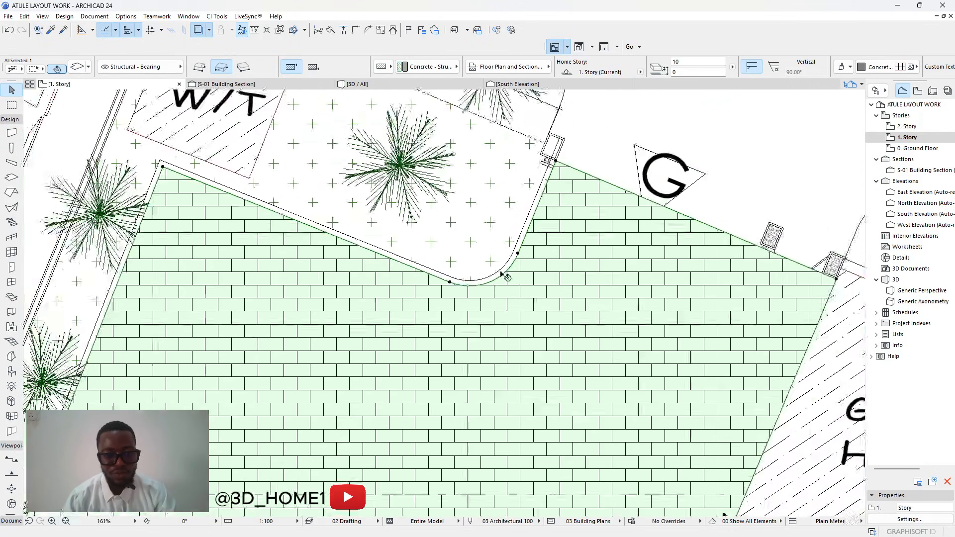
Draw a new rectangular slab with the finished slab's settings, just above the kerb beside the 33.78M boundary label.
scroll(449, 328, "up", 5)
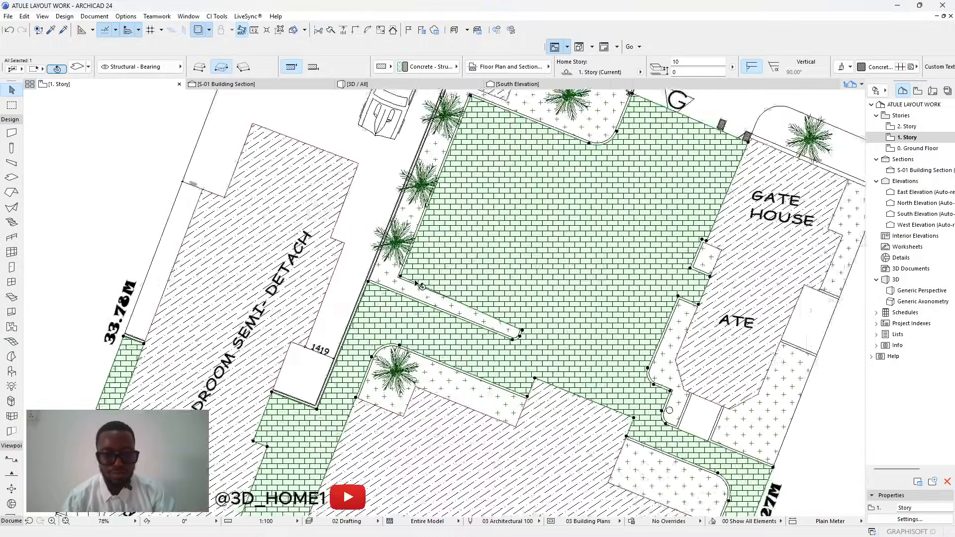
scroll(424, 329, "down", 5)
scroll(425, 330, "up", 4)
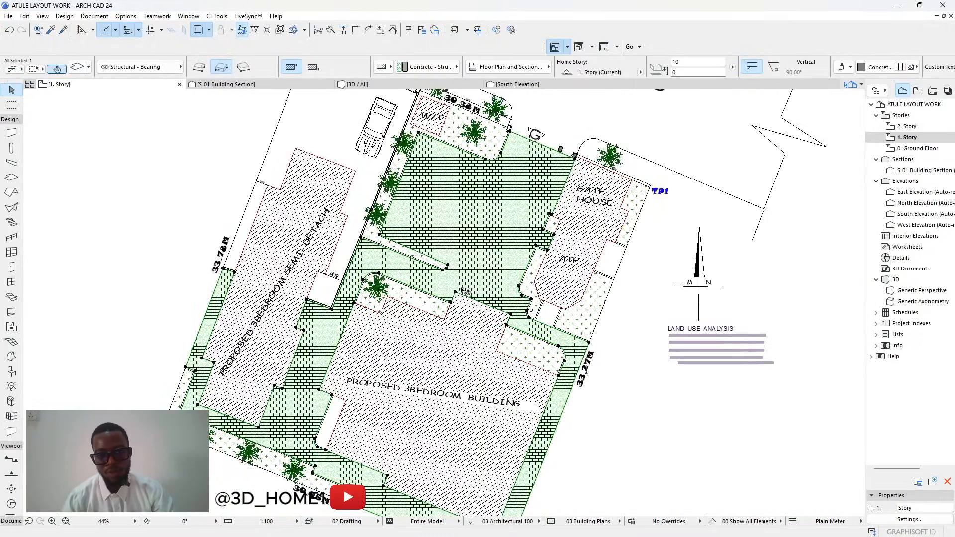
scroll(502, 251, "down", 4)
scroll(346, 267, "up", 14)
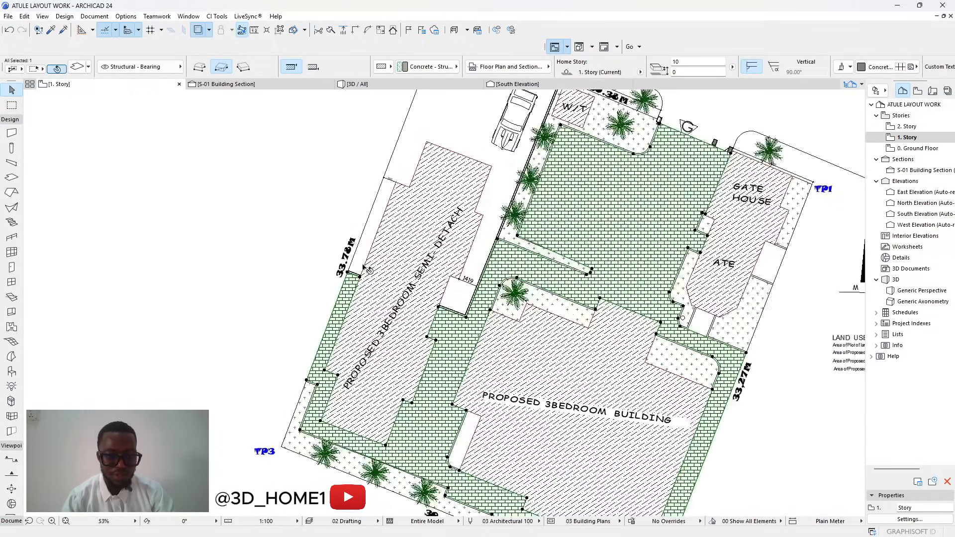
scroll(346, 267, "up", 2)
key("Escape")
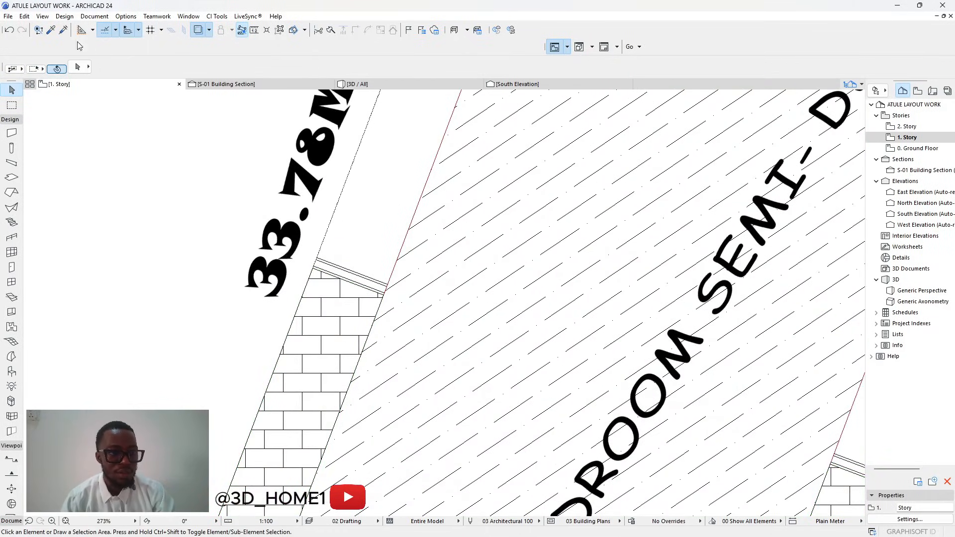
left_click(317, 292, "alt")
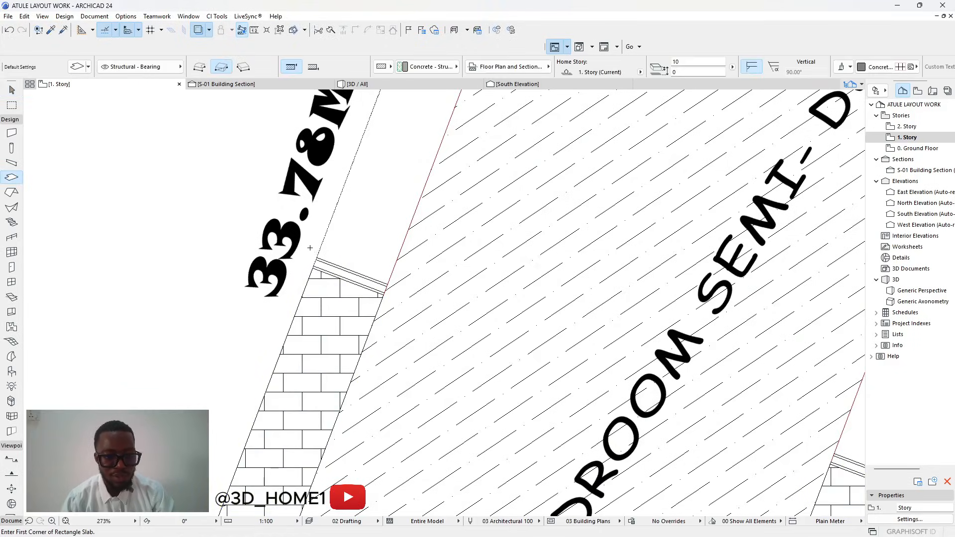
scroll(317, 257, "up", 4)
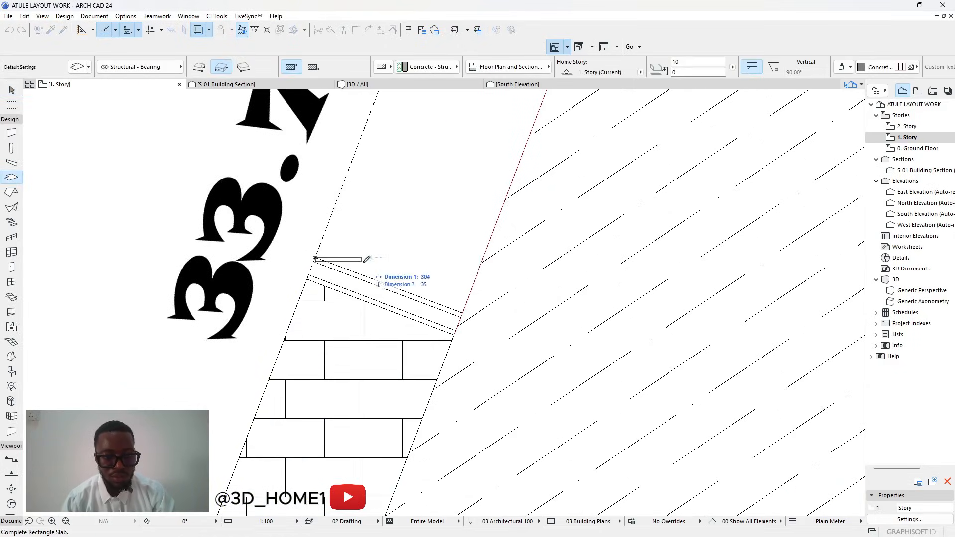
left_click(449, 224)
Move the new slab's corner nodes onto the kerb end, the 33.78M boundary line and the semi-detached building's wall.
left_click(351, 258, "shift")
left_click(449, 257)
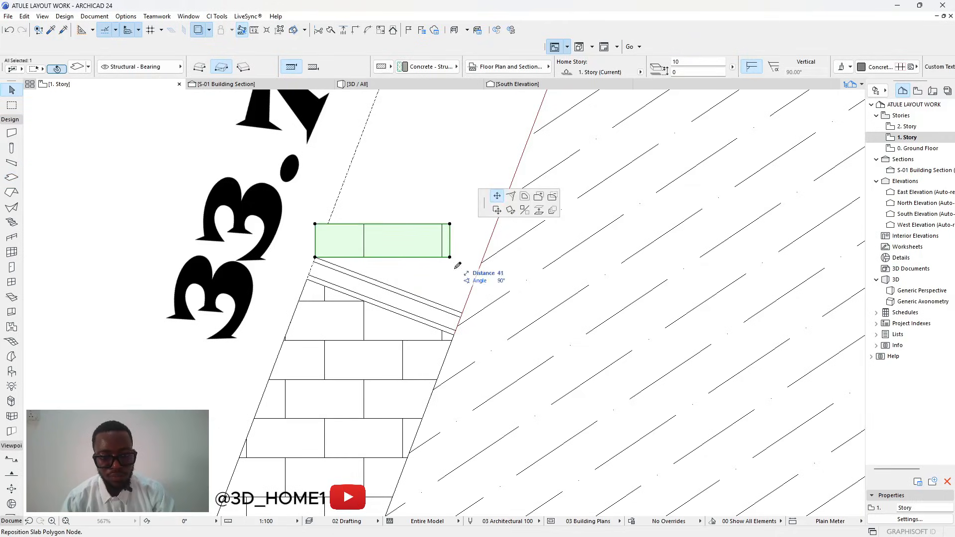
left_click(462, 313)
left_click(315, 224)
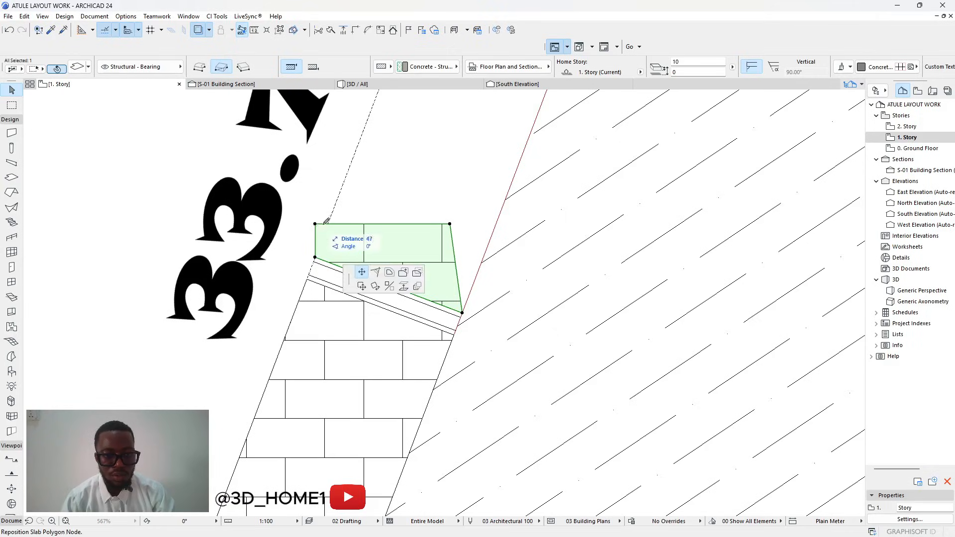
left_click(449, 224)
left_click(492, 231)
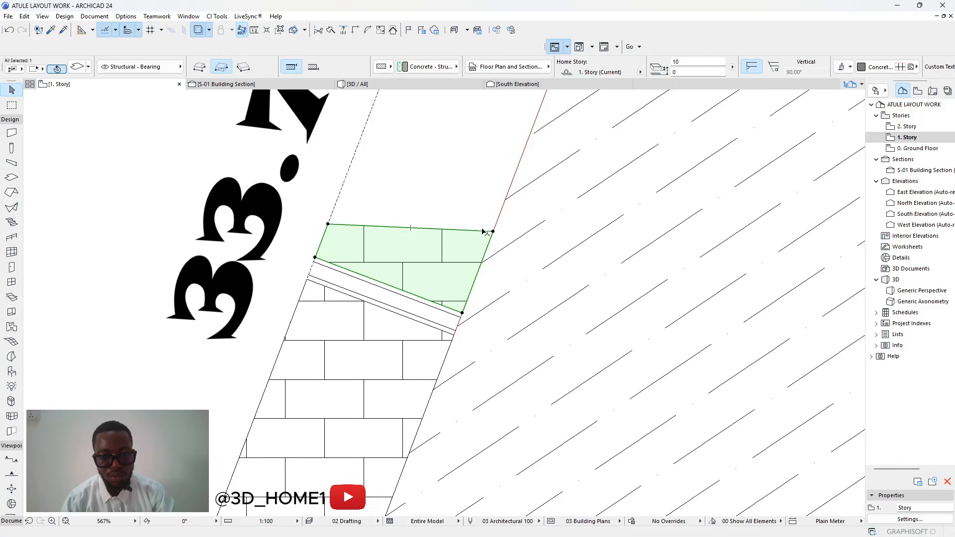
Insert a node in the slab's upper edge and place it at the outer corner of the semi-detached building's boundary-side wall recess.
left_click(497, 219)
scroll(485, 150, "down", 3)
scroll(485, 150, "down", 2)
scroll(485, 146, "up", 4)
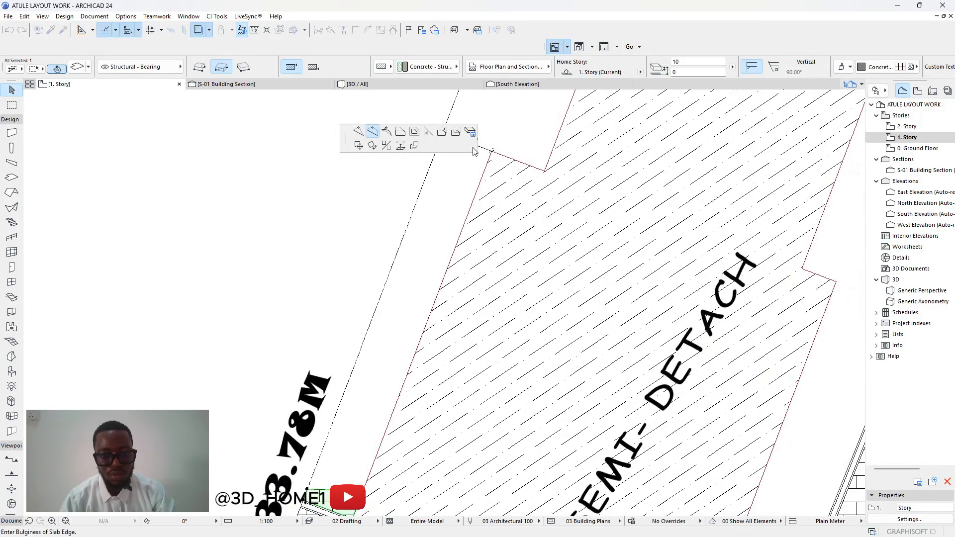
key("Tab")
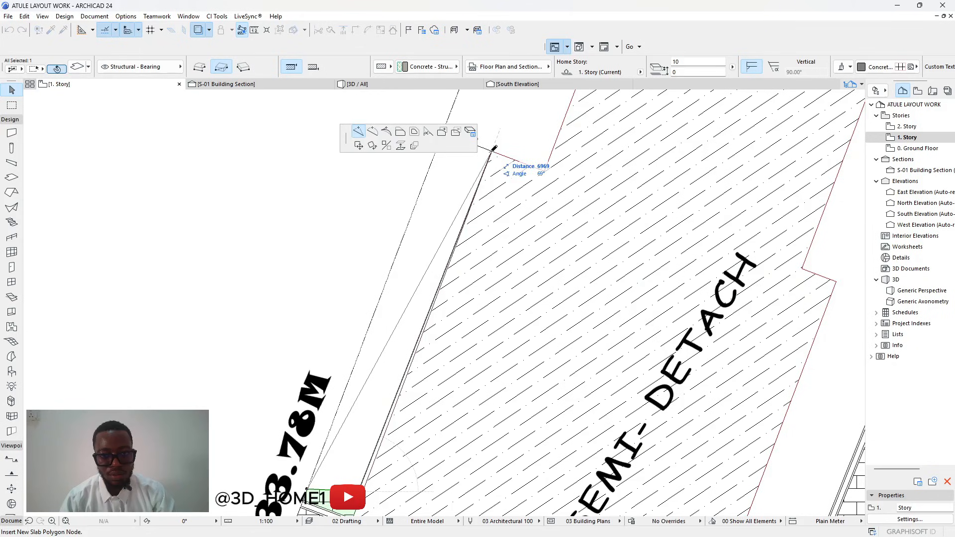
left_click(493, 149)
Insert another slab node on the boundary side and place it at the TP4 corner of the site.
left_click(459, 219)
scroll(463, 214, "down", 4)
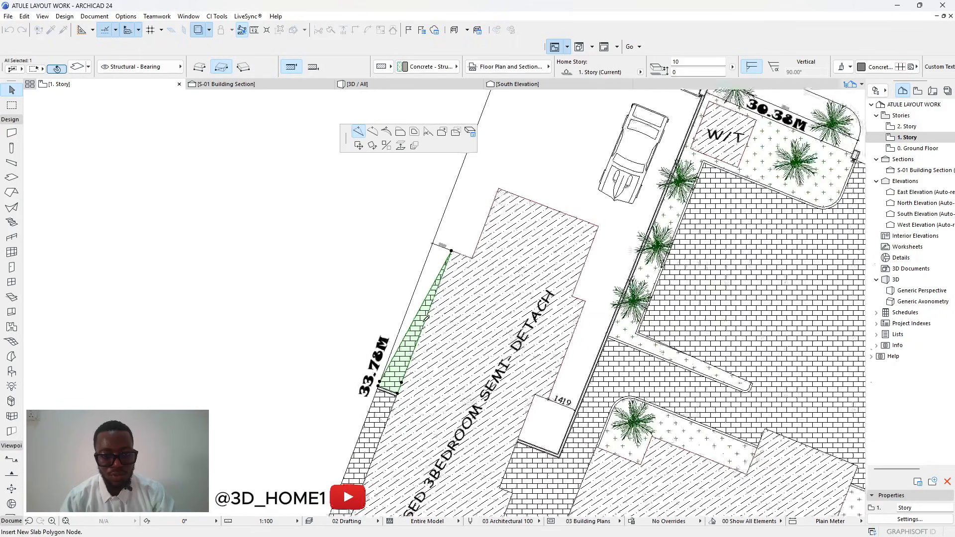
scroll(462, 214, "up", 2)
scroll(474, 156, "up", 5)
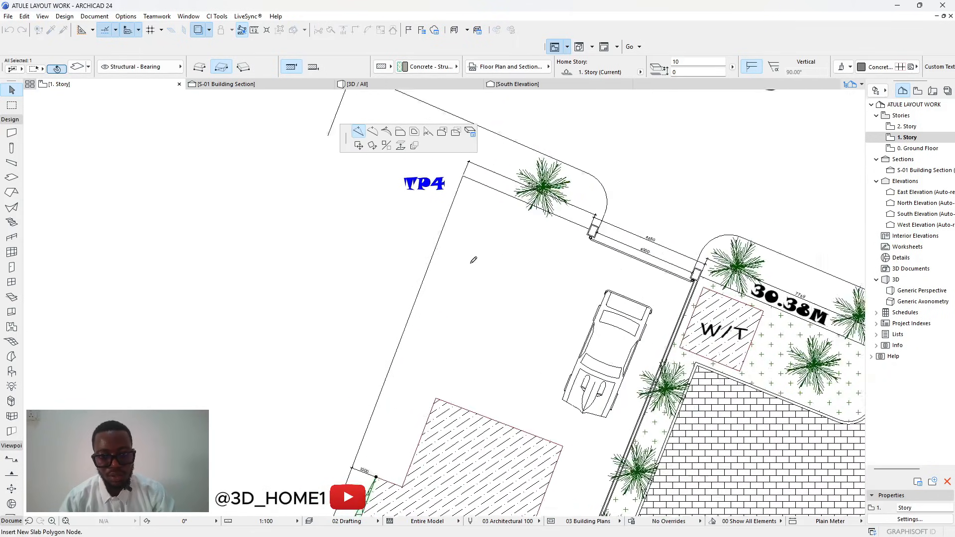
scroll(467, 211, "up", 2)
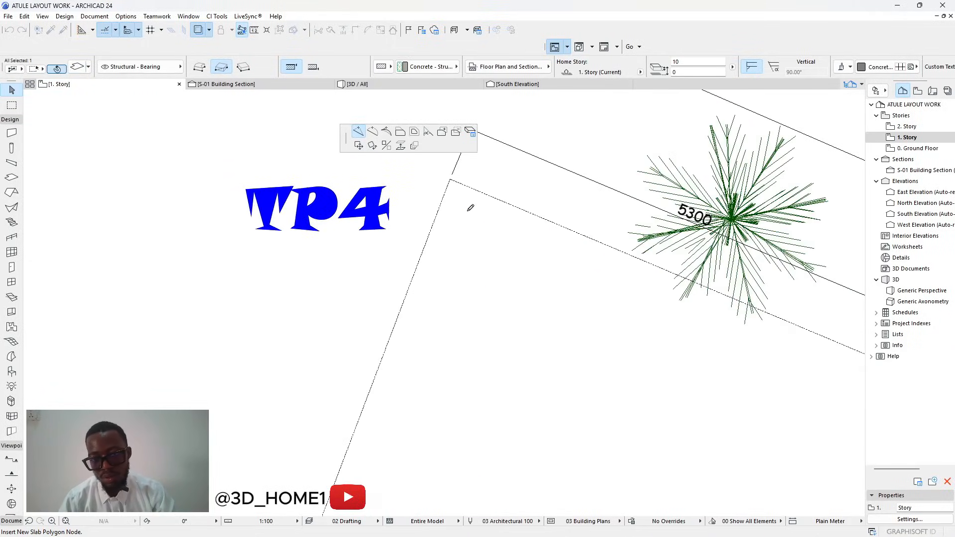
scroll(451, 182, "down", 4)
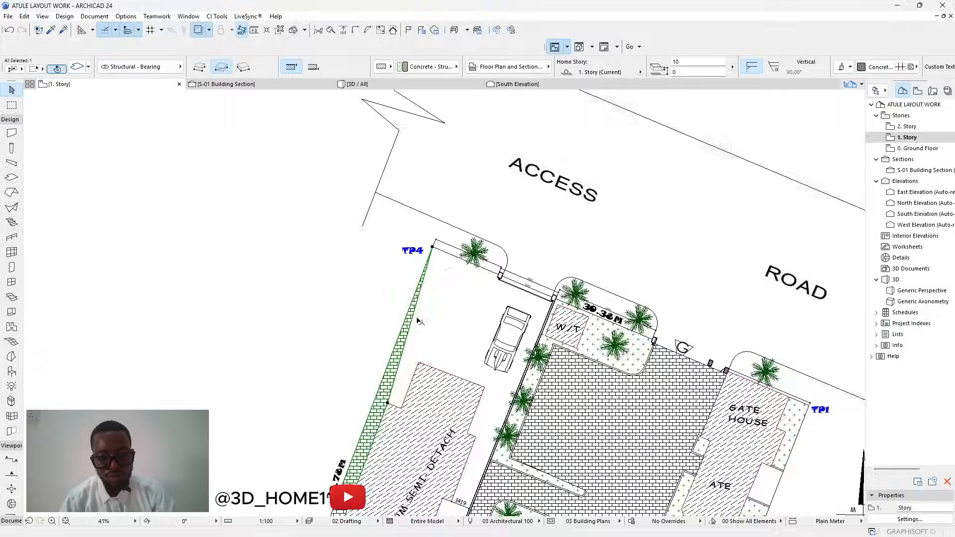
Add slab nodes at the recess's inner corner and the two road-facing corners of the semi-detached building.
left_click(401, 357)
scroll(400, 357, "up", 3)
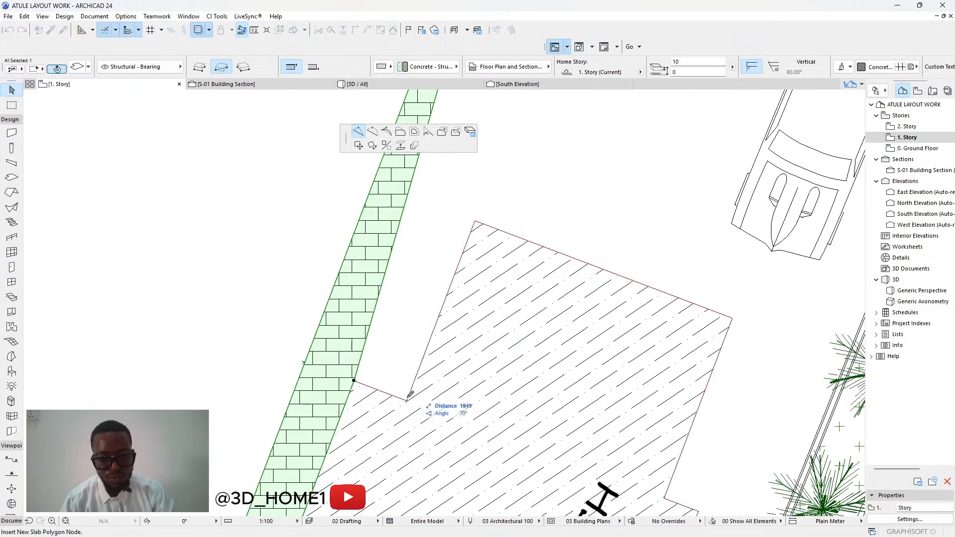
left_click(445, 212)
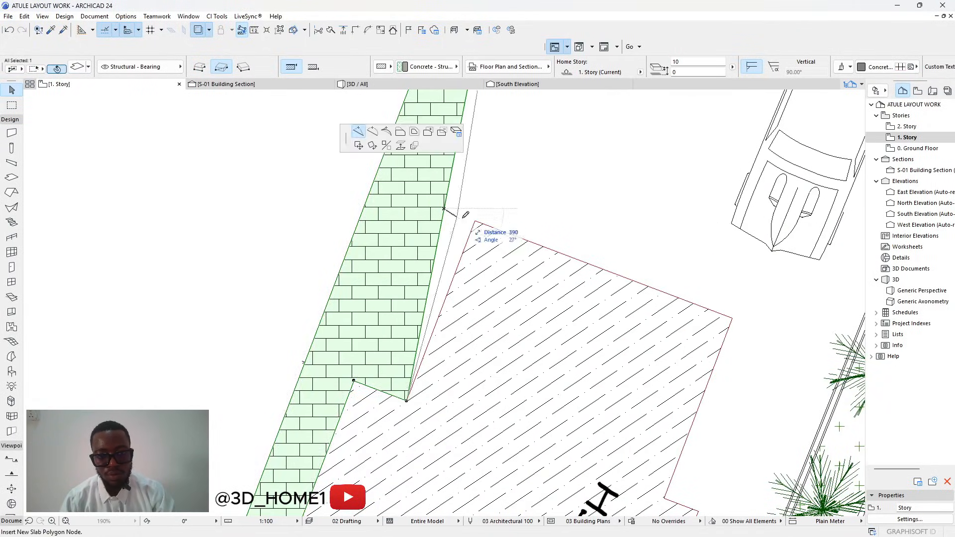
left_click(475, 220)
left_click(482, 218)
scroll(482, 308, "down", 5)
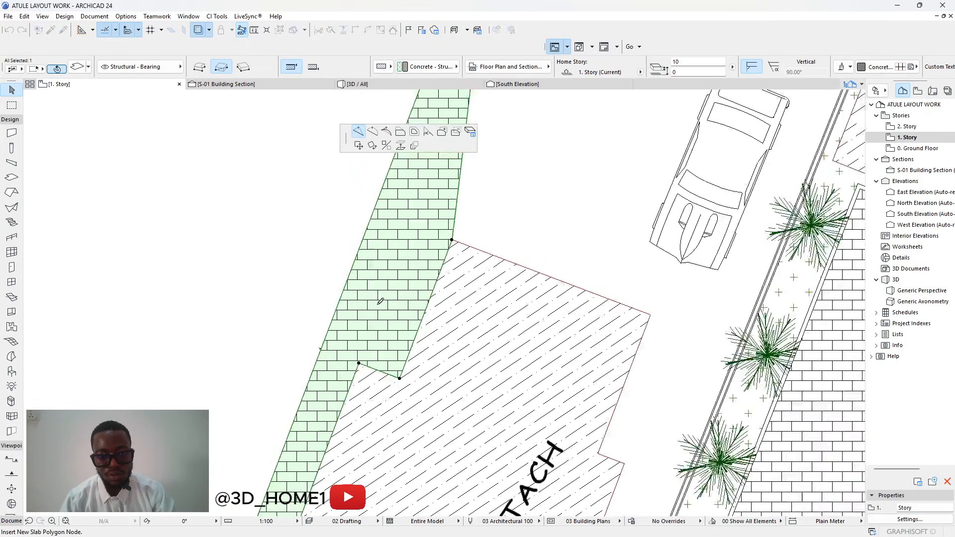
scroll(482, 308, "up", 3)
left_click(476, 315)
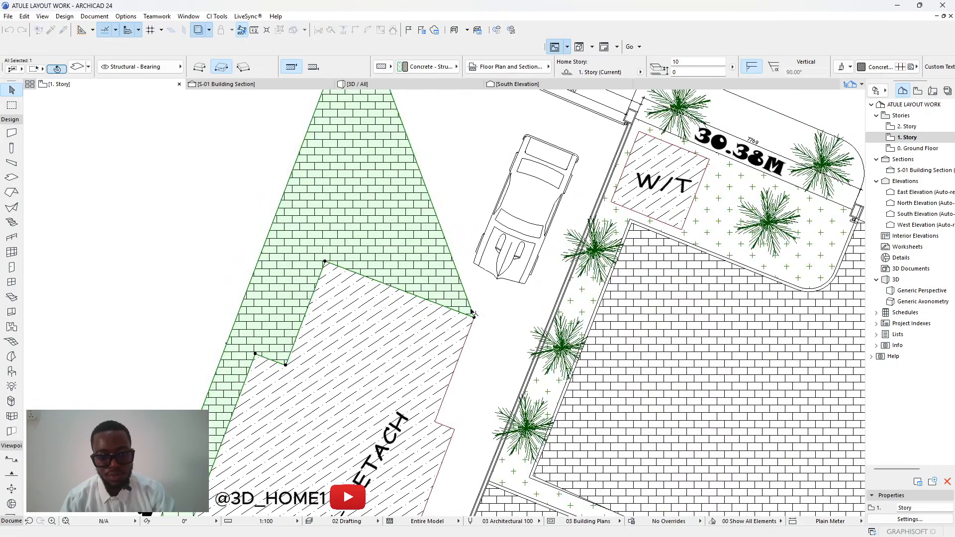
Extend the slab edge to the gate pillar nearest TP4, placing nodes where the boundary meets it and at its lower corner.
scroll(465, 318, "down", 4)
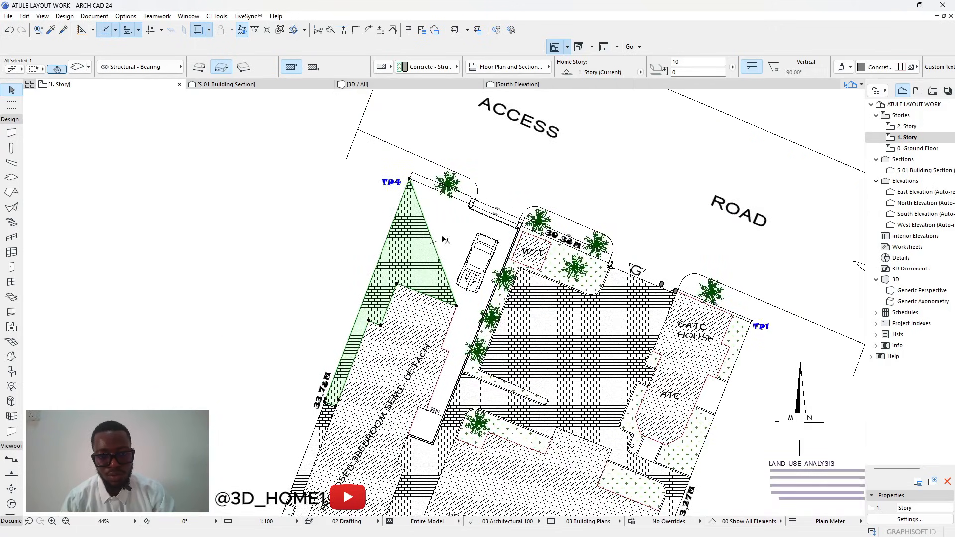
scroll(438, 242, "up", 5)
left_click(437, 242)
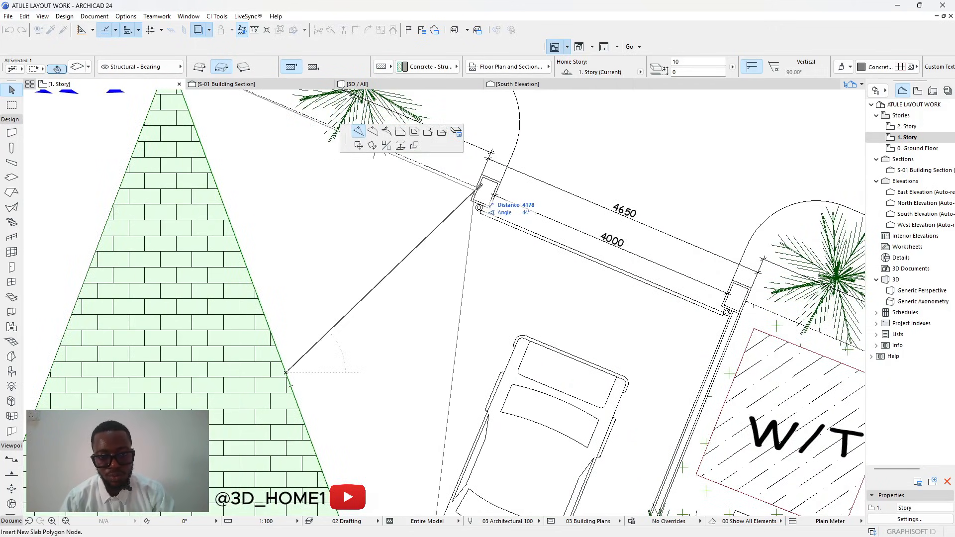
left_click(479, 185)
scroll(480, 191, "up", 2)
left_click(475, 224)
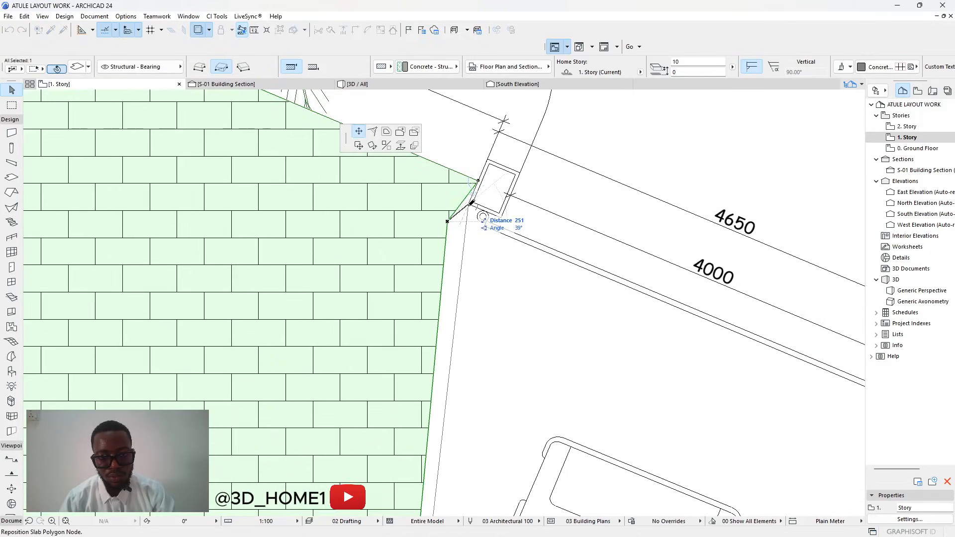
left_click(468, 204)
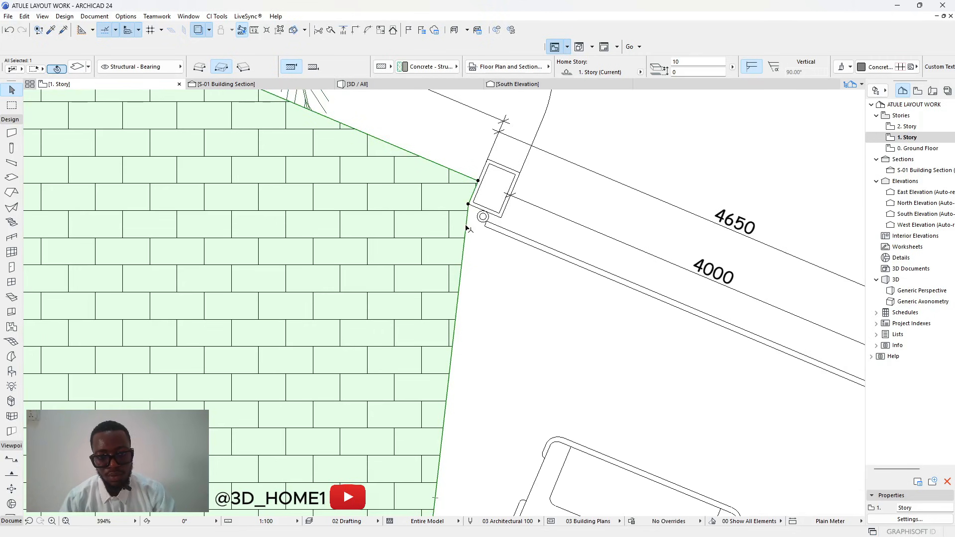
Extend the slab across the gate by placing a node where the W/T-side gate pillar meets the partition wall.
left_click(464, 233)
scroll(457, 239, "down", 5)
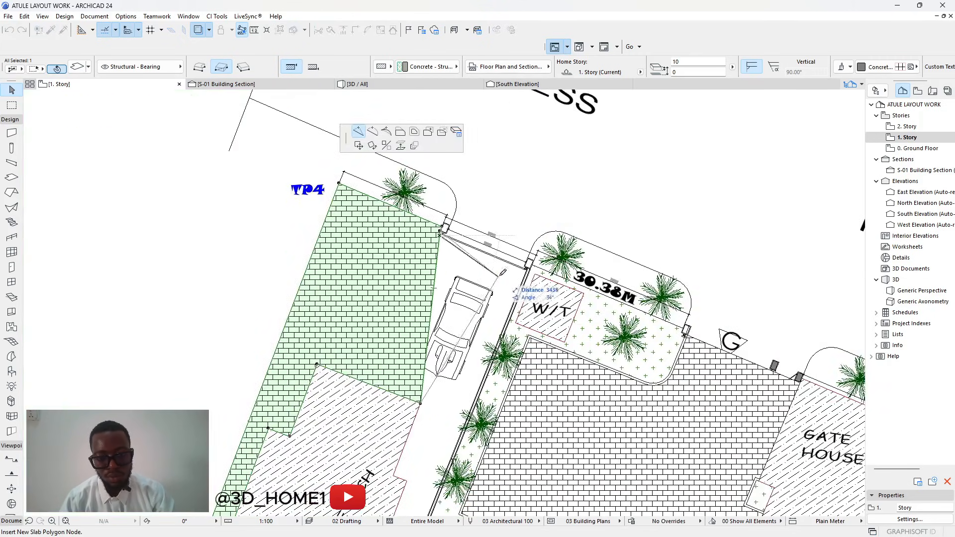
scroll(501, 273, "up", 6)
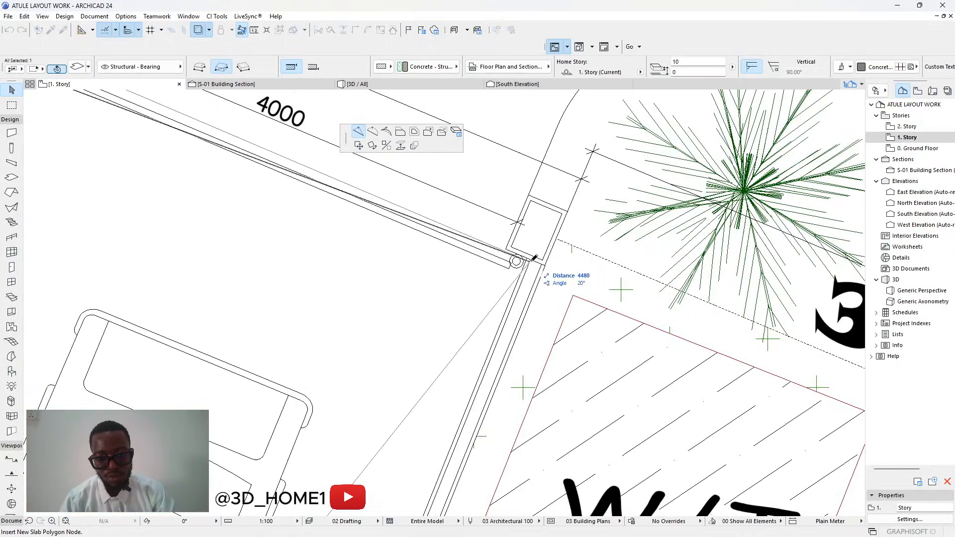
scroll(532, 259, "up", 3)
left_click(524, 257)
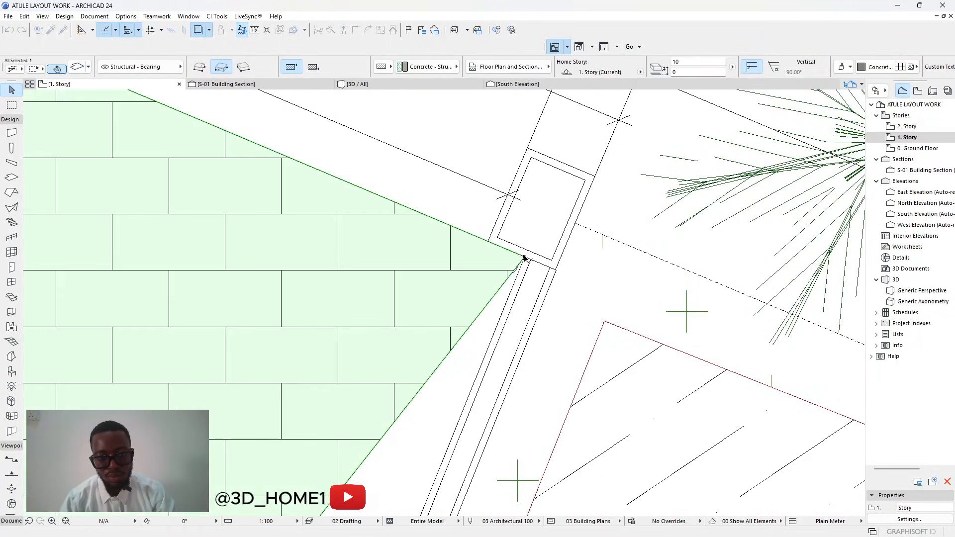
Add slab nodes at both corners of the small step in the semi-detached building's wall facing the planting strip.
scroll(523, 258, "down", 5)
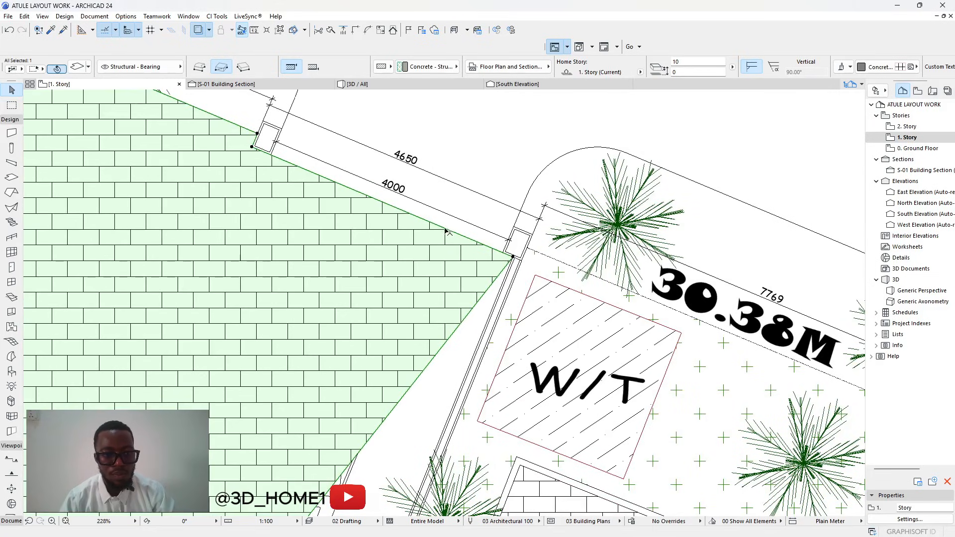
scroll(449, 232, "down", 5)
scroll(391, 276, "up", 3)
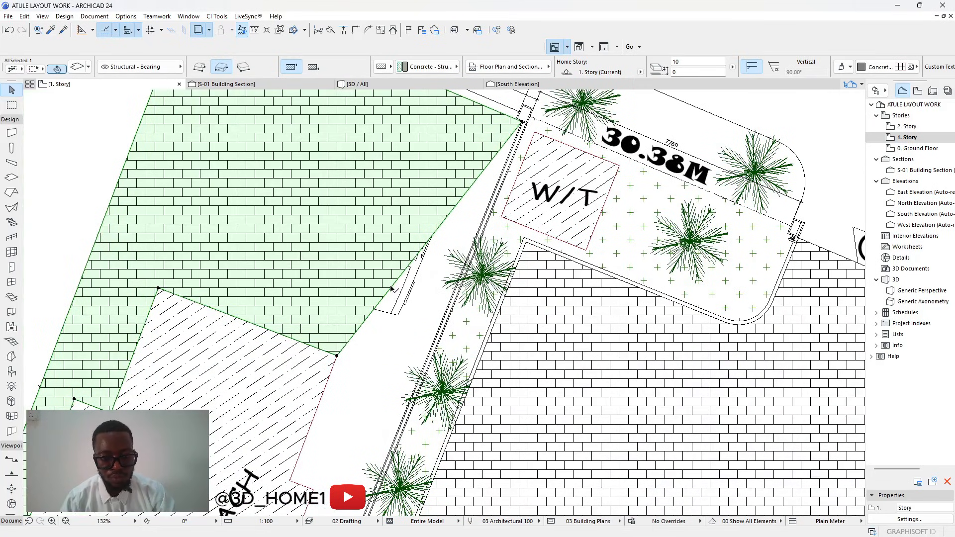
left_click(391, 287)
left_click(440, 228)
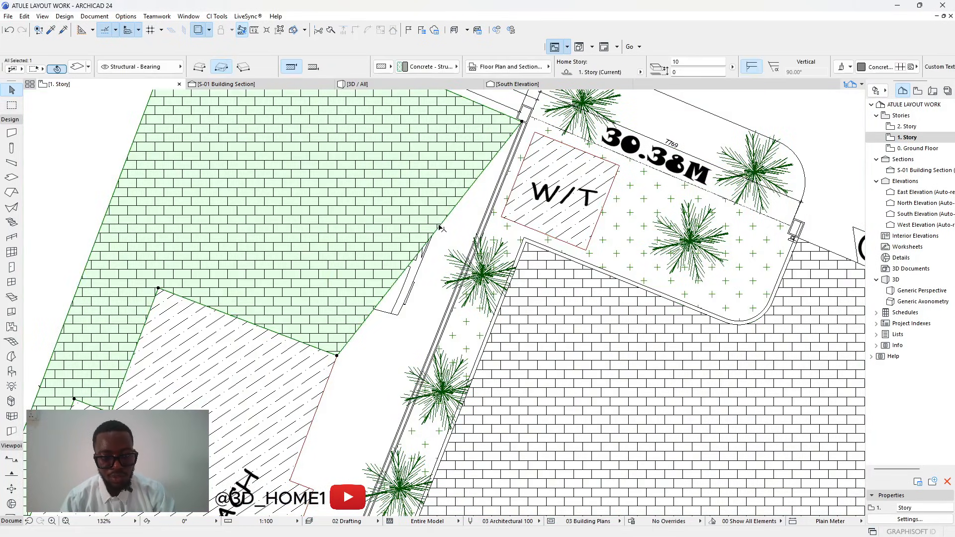
left_click(439, 278)
scroll(440, 278, "down", 4)
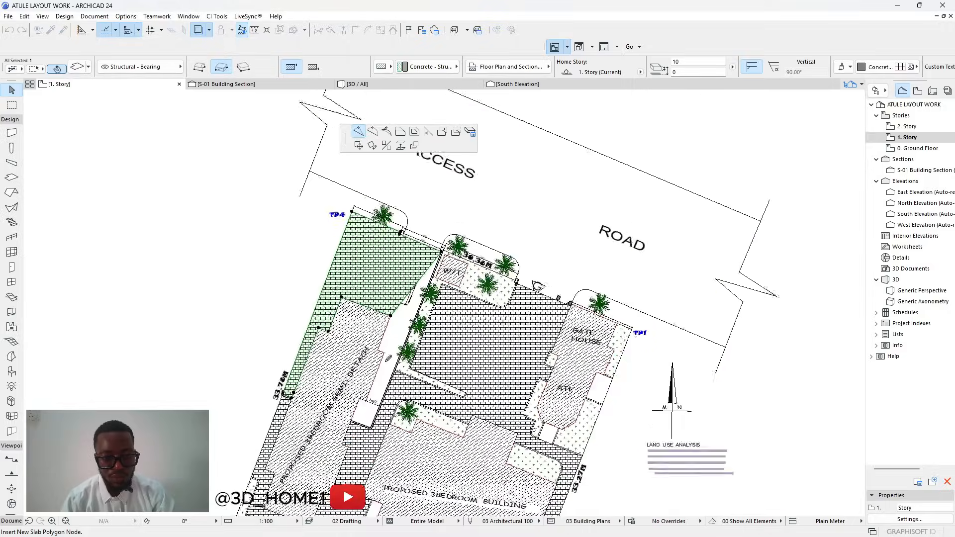
scroll(407, 308, "up", 4)
scroll(407, 308, "up", 3)
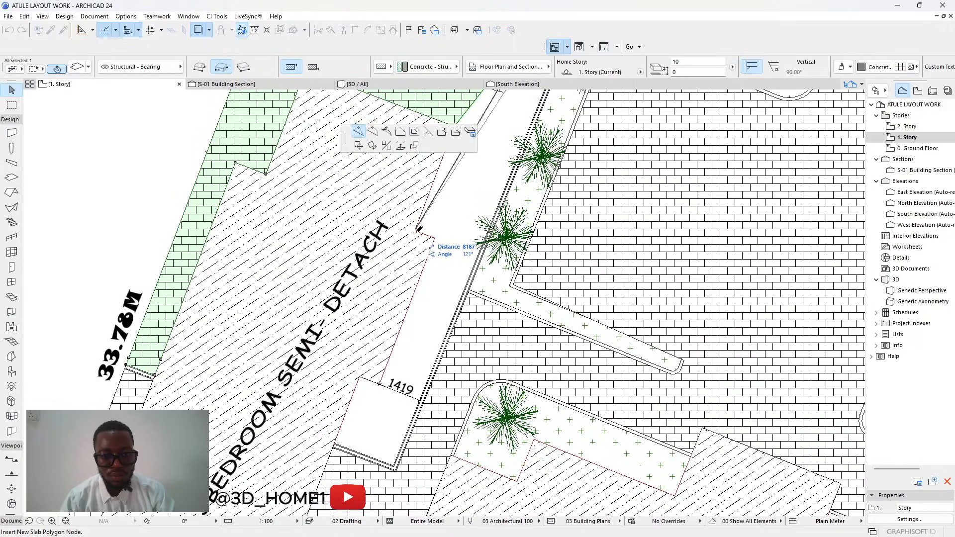
left_click(416, 229)
left_click(423, 219)
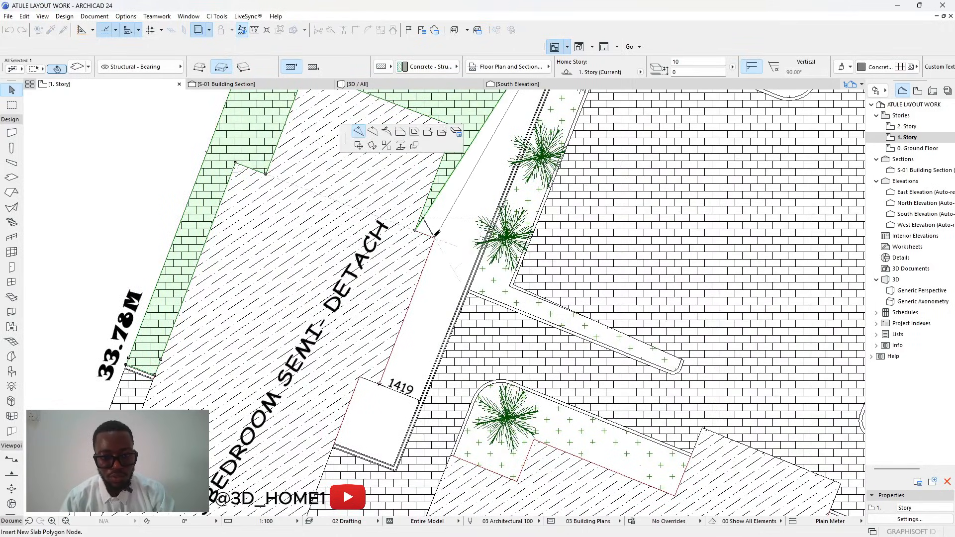
left_click(434, 238)
Extend the slab down the side passage with nodes at the partition wall and building wall ends of the 1419 dimension.
left_click(437, 232)
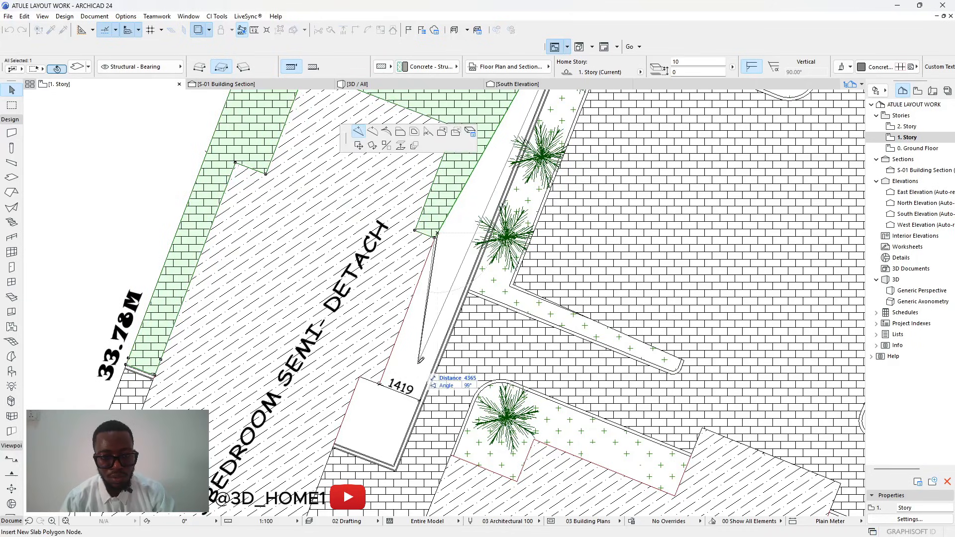
scroll(420, 360, "up", 5)
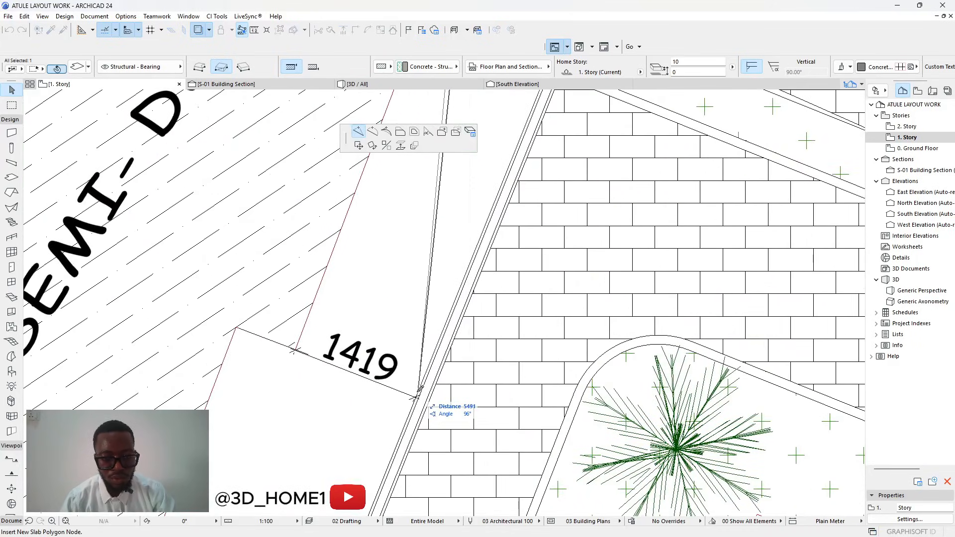
left_click(419, 393)
left_click(420, 369)
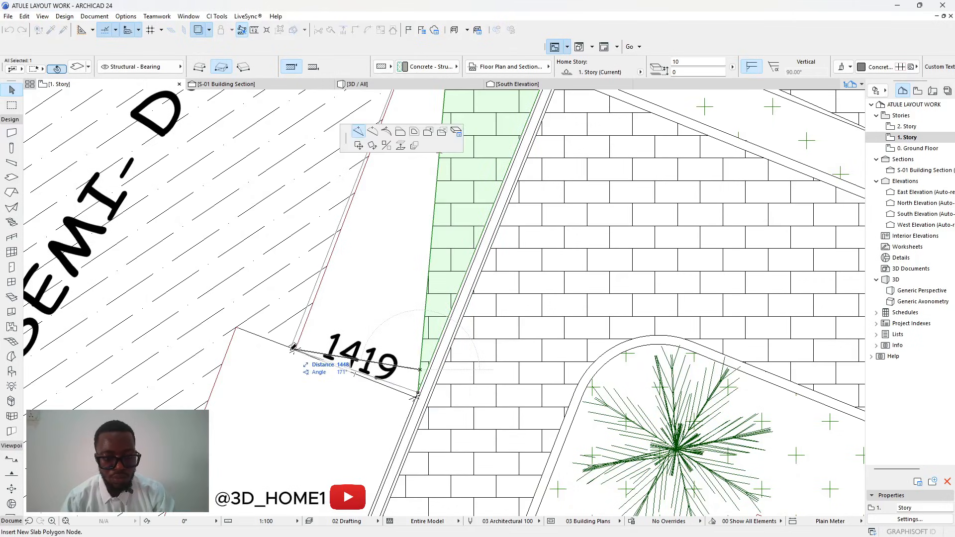
left_click(296, 350)
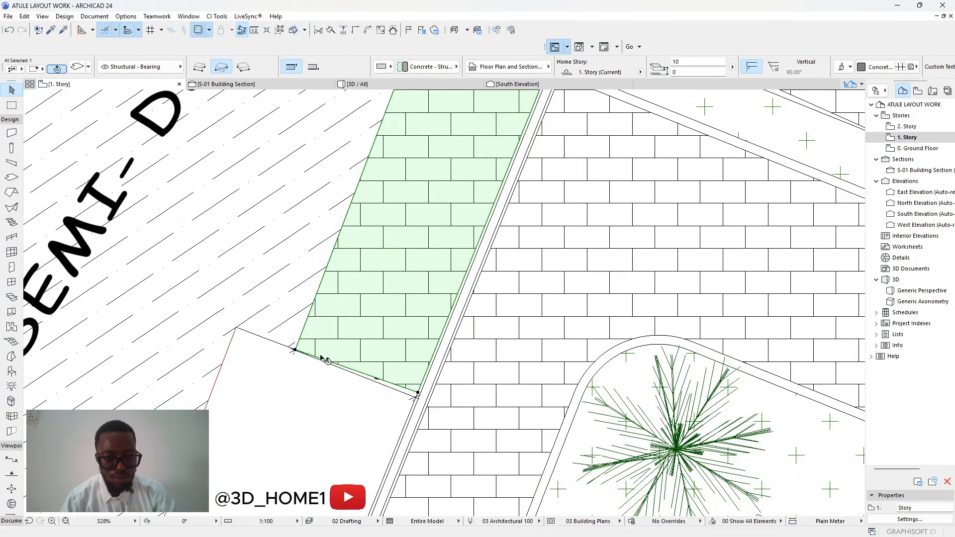
Add slab nodes at the partition wall's inner corner, its end at the building and the recess corner beyond the 1419 dimension.
left_click(320, 358)
scroll(397, 334, "down", 6)
scroll(383, 423, "up", 7)
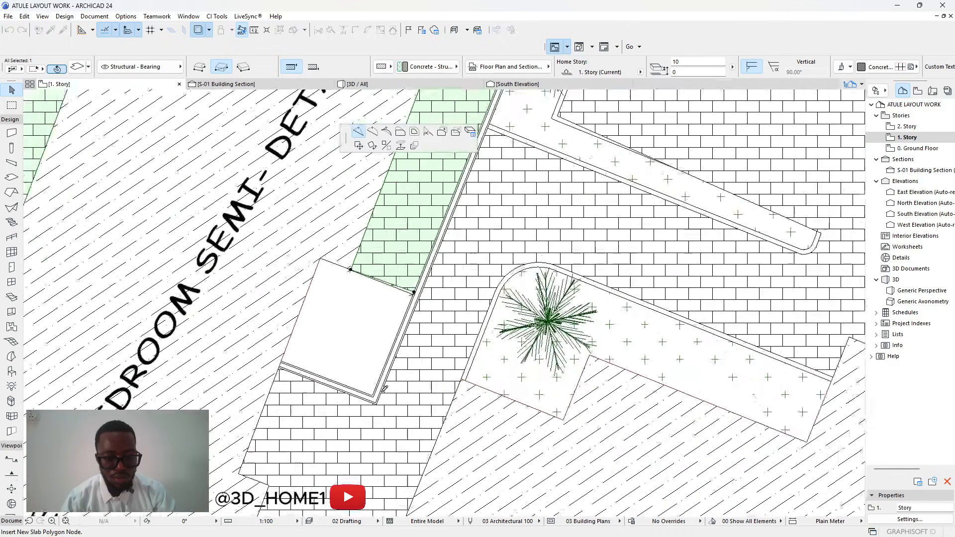
left_click(360, 400)
left_click(356, 382)
left_click(150, 315)
scroll(150, 315, "down", 5)
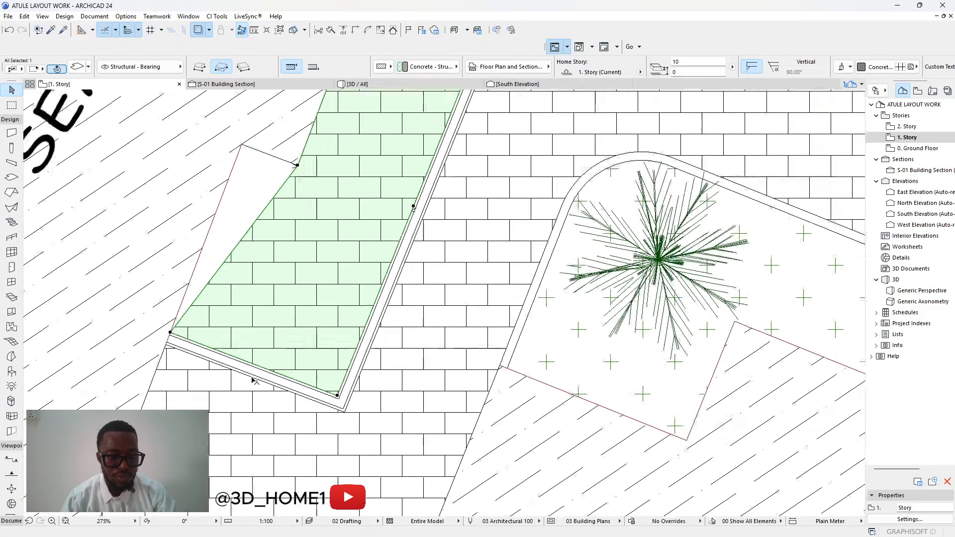
scroll(279, 307, "up", 5)
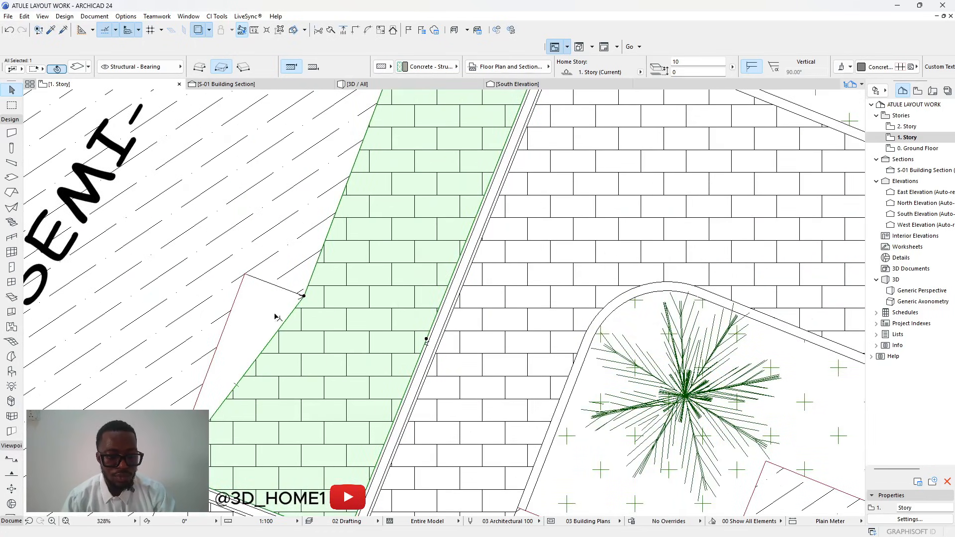
left_click(277, 323)
left_click(245, 271)
scroll(309, 316, "down", 10)
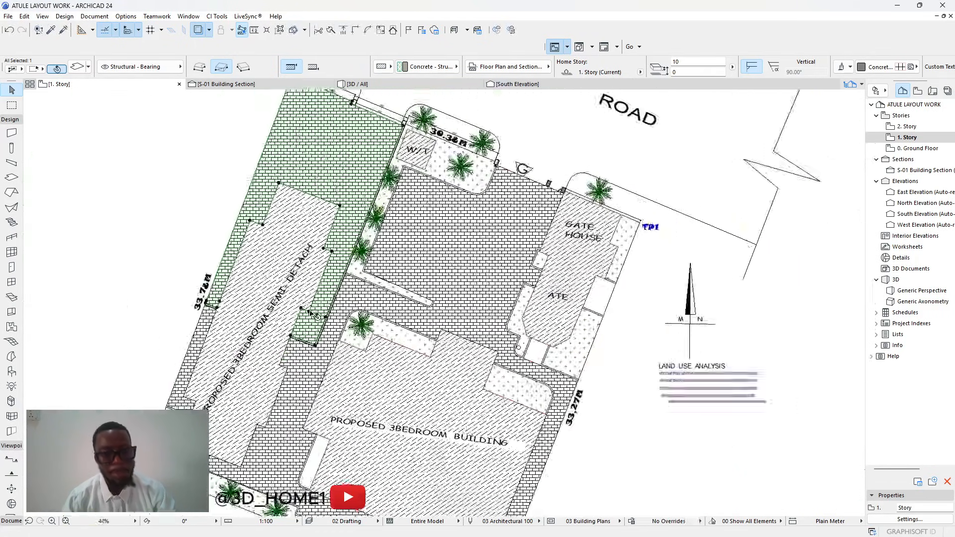
scroll(307, 328, "up", 8)
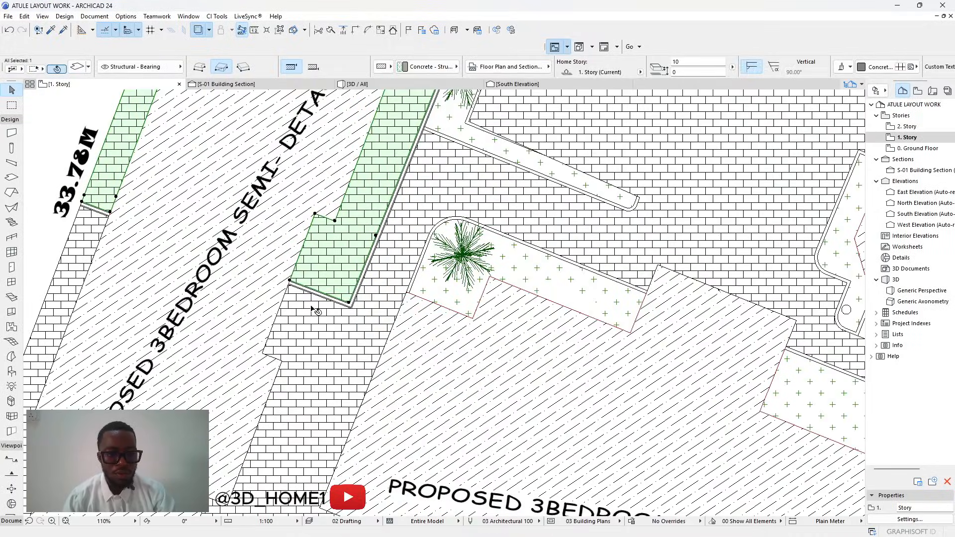
Set the default slab surface overrides to Paint - Anthracite on the top, edge and bottom faces.
key("Escape")
scroll(299, 323, "down", 4)
scroll(277, 317, "down", 5)
scroll(379, 213, "up", 2)
scroll(378, 212, "up", 3)
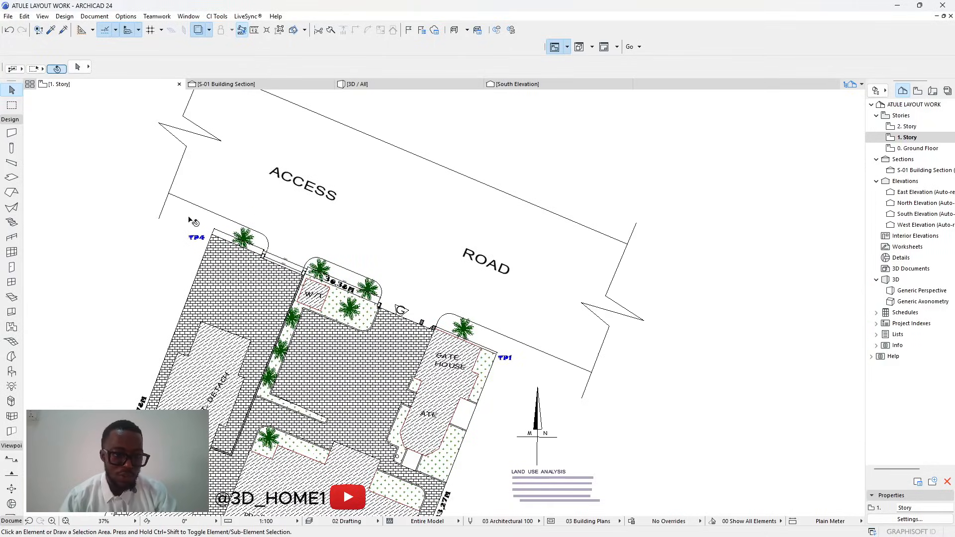
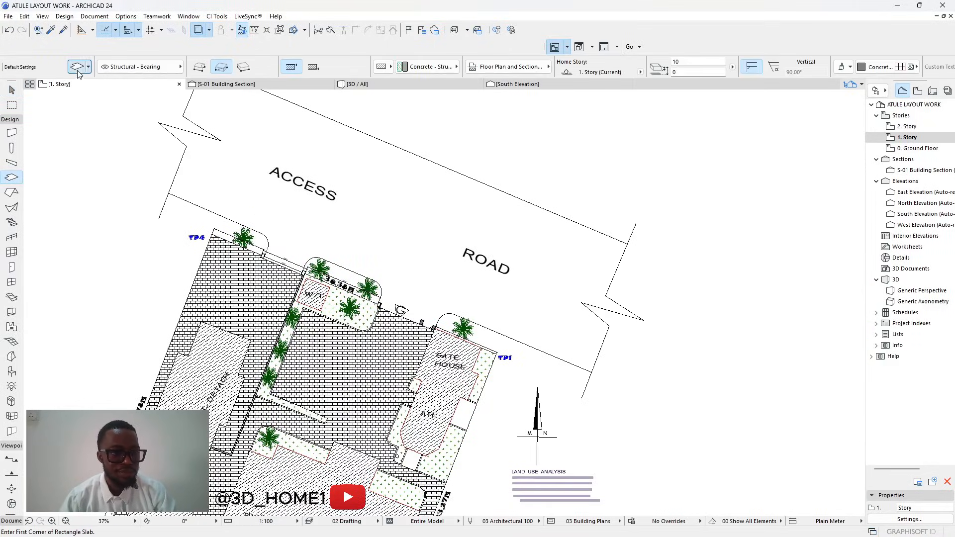
left_click(78, 69)
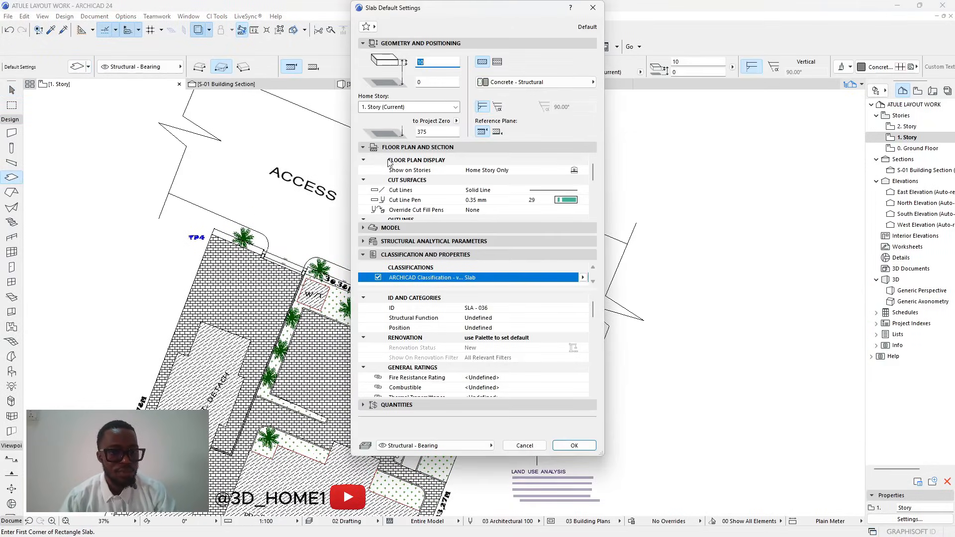
left_click(389, 228)
left_click(433, 253)
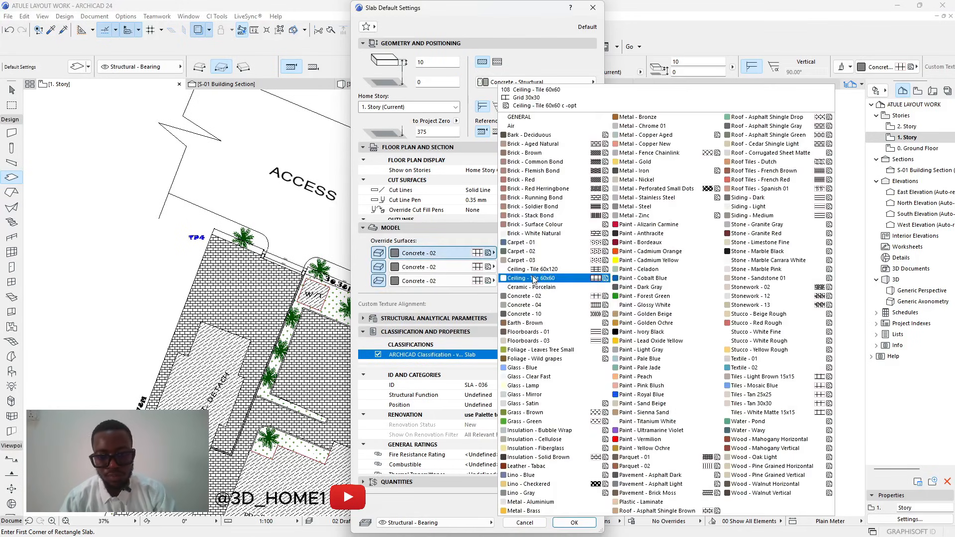
left_click(638, 234)
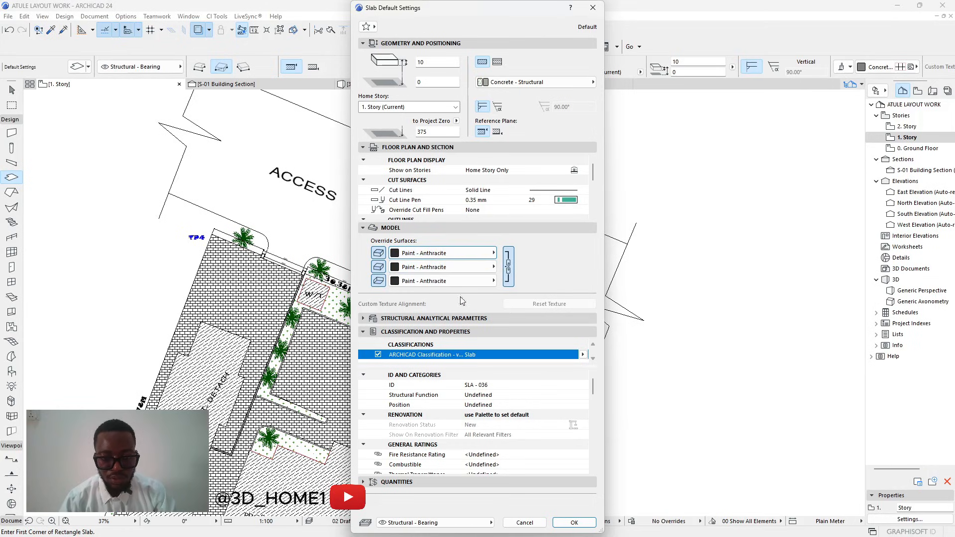
left_click(574, 522)
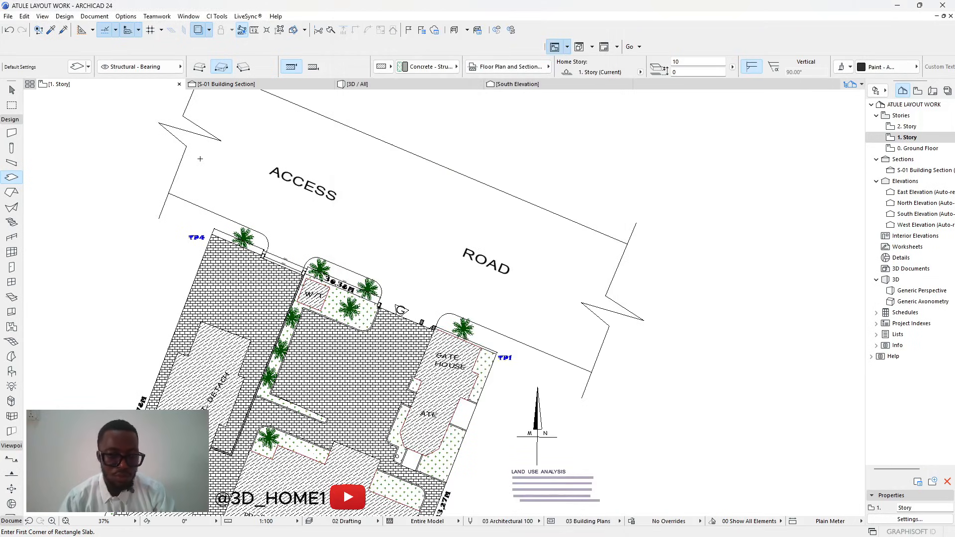
Draw a polygonal slab over the access road, placing its corners along both road edges near the end break lines.
left_click(169, 193)
scroll(272, 256, "down", 4)
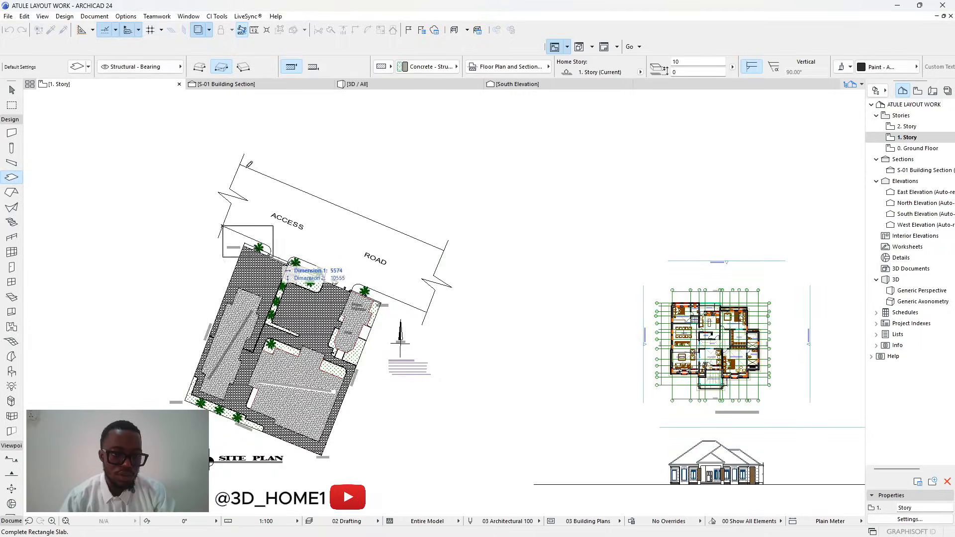
left_click(199, 67)
scroll(241, 157, "up", 3)
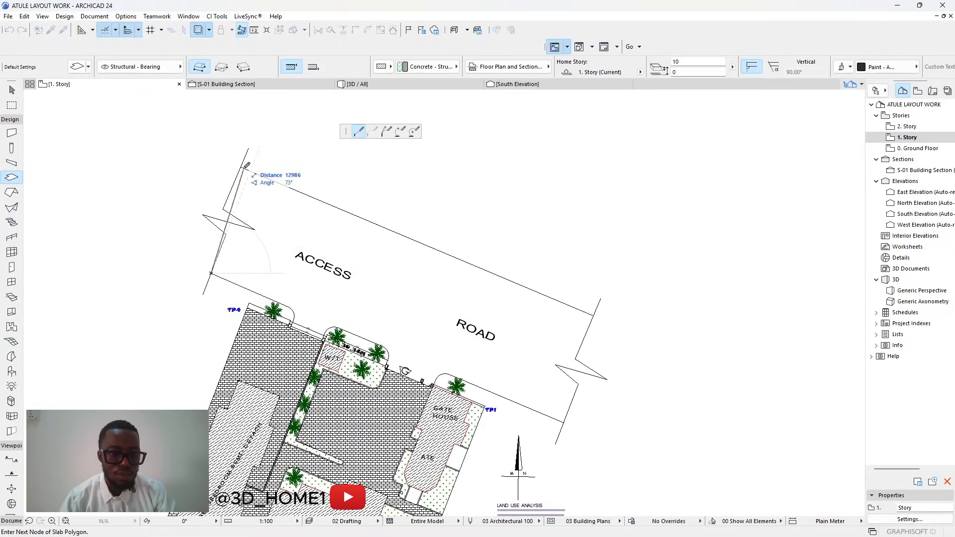
left_click(251, 170)
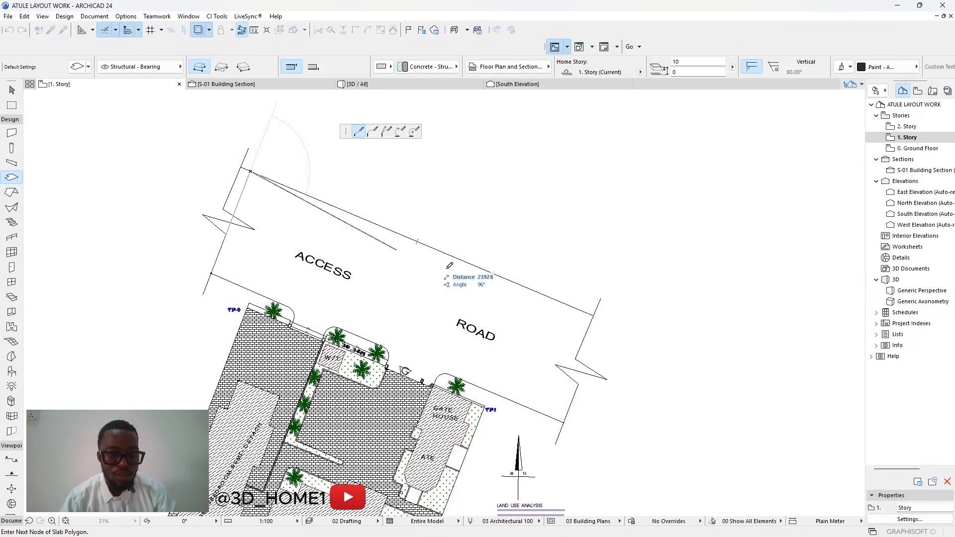
left_click(594, 315)
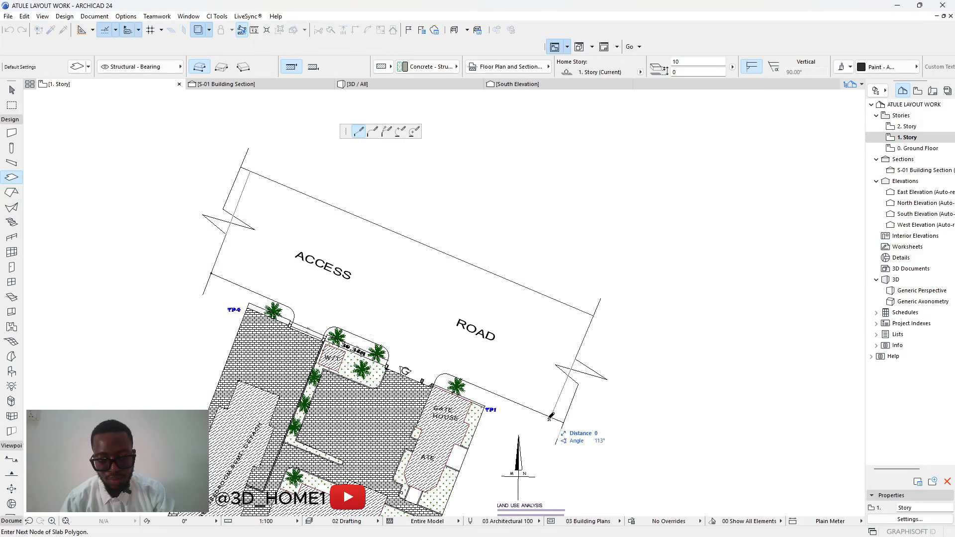
scroll(450, 370, "up", 3)
scroll(251, 244, "down", 2)
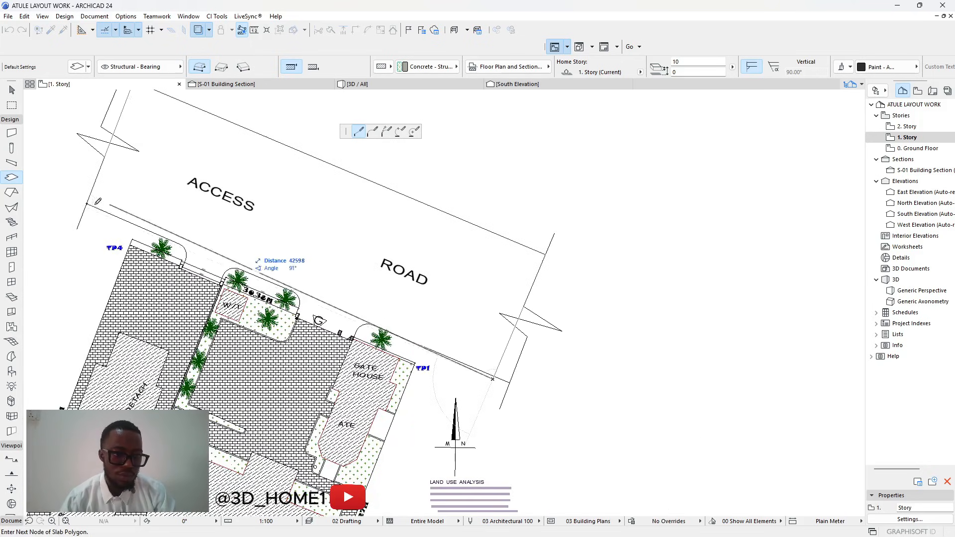
left_click(90, 200)
scroll(164, 194, "down", 2)
scroll(162, 190, "up", 5)
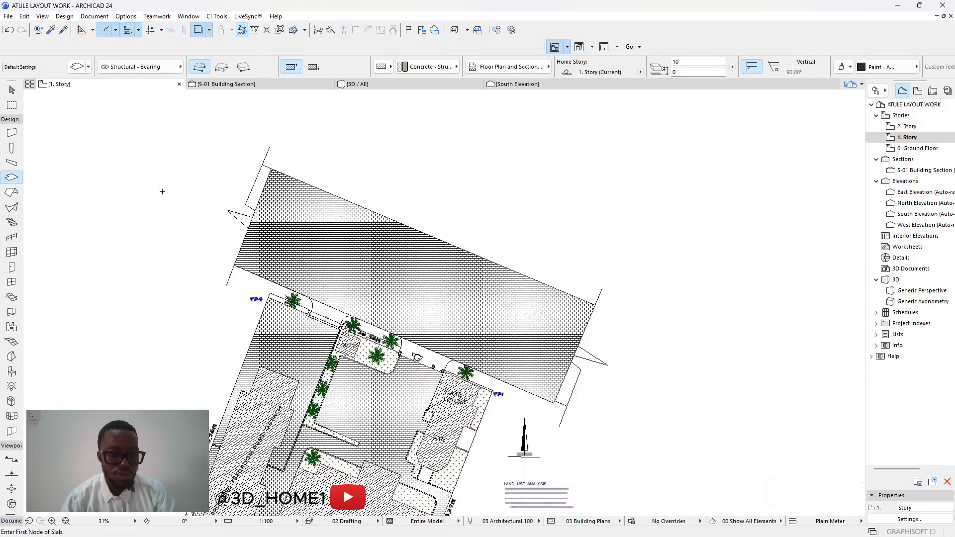
Change the access road slab's cover fill to Carpet.
key("Escape")
left_click(363, 219)
key("Escape")
scroll(307, 222, "down", 5)
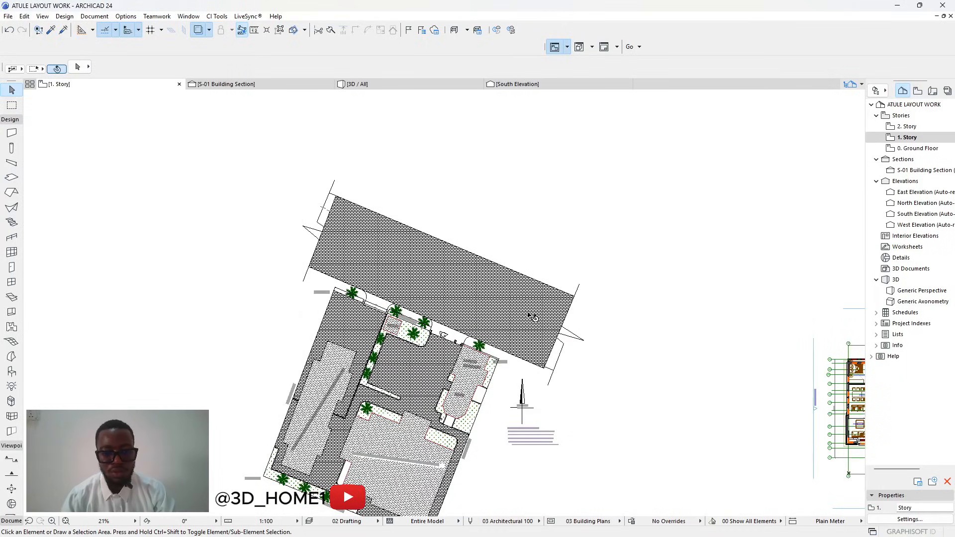
scroll(339, 276, "up", 5)
left_click(391, 268)
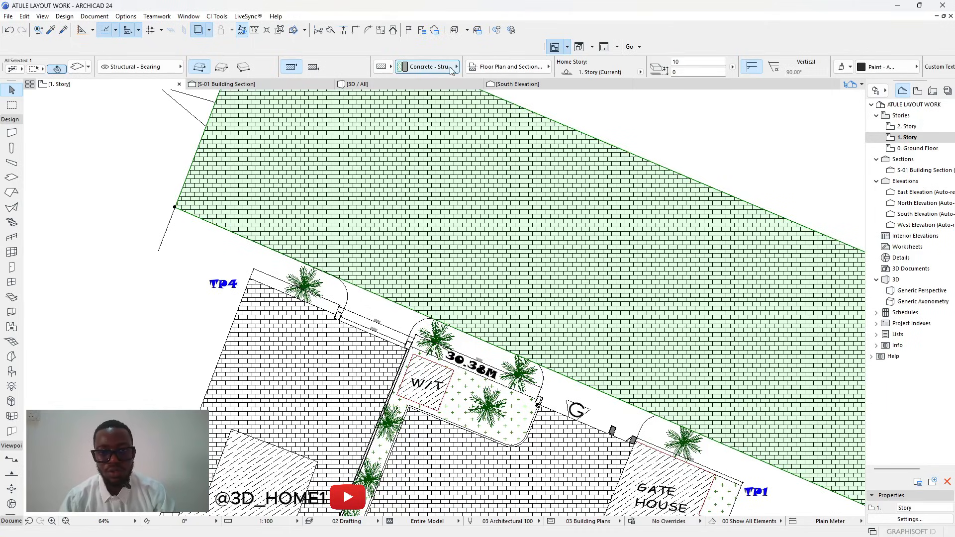
left_click(535, 68)
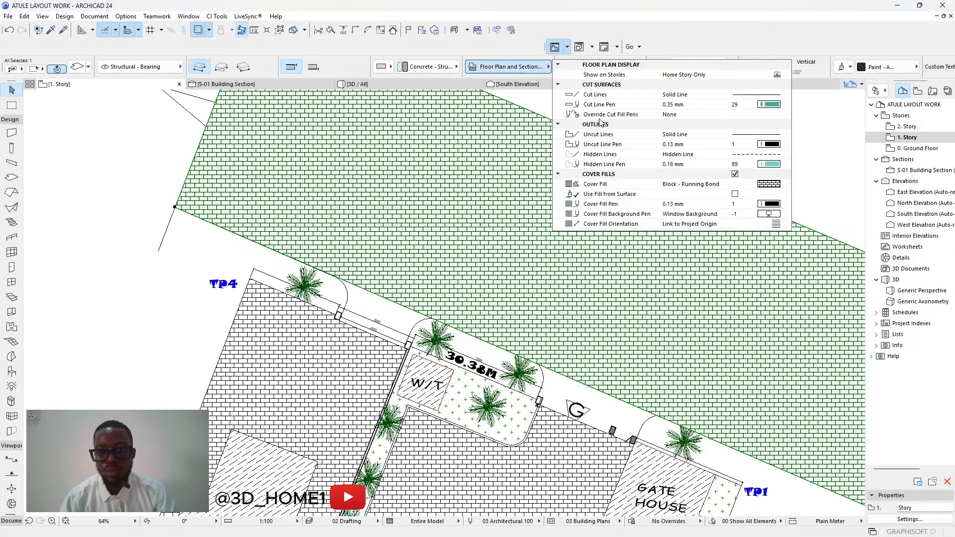
left_click(765, 185)
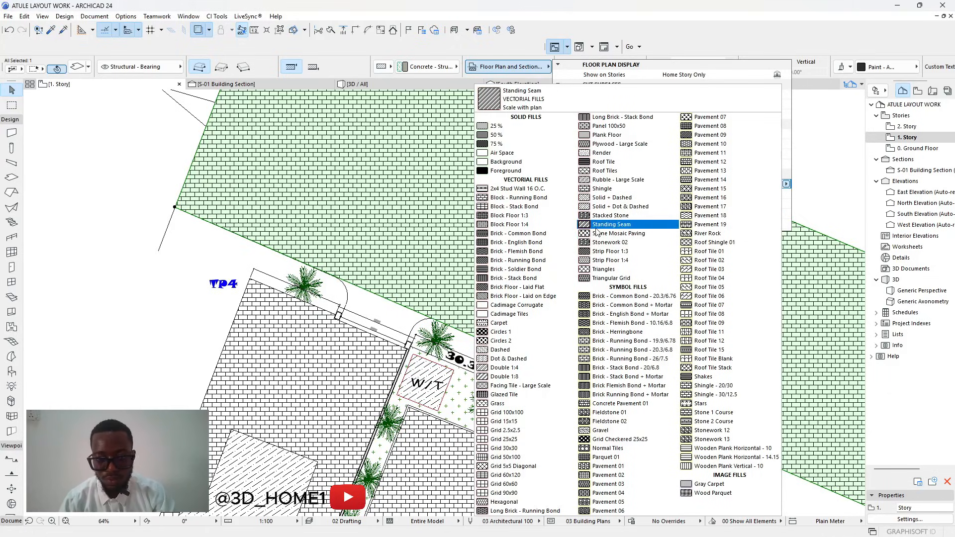
left_click(502, 323)
left_click(503, 274)
scroll(466, 285, "down", 5)
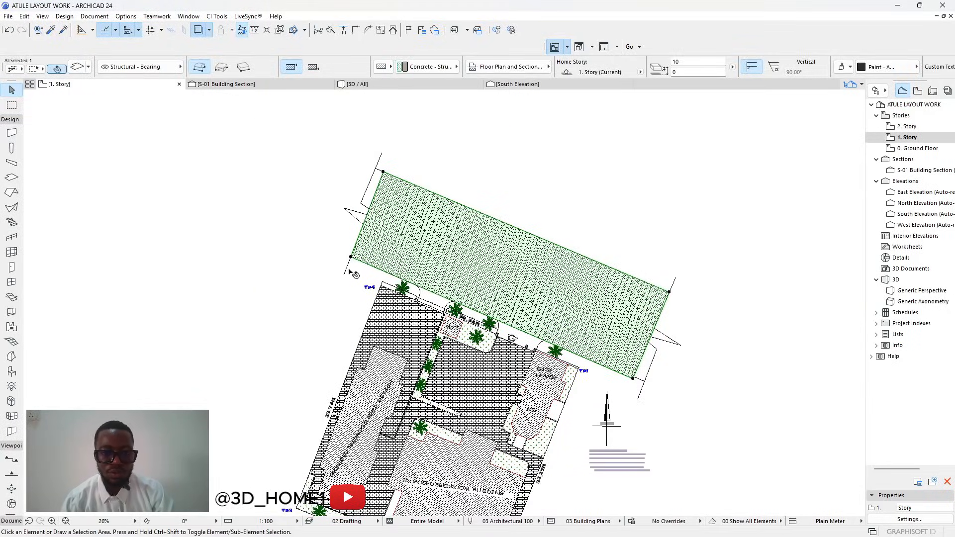
Add a node on the road slab's edge where the curved kerb beside the TP4-side palm begins.
left_click(356, 273)
scroll(411, 259, "up", 8)
left_click(450, 222)
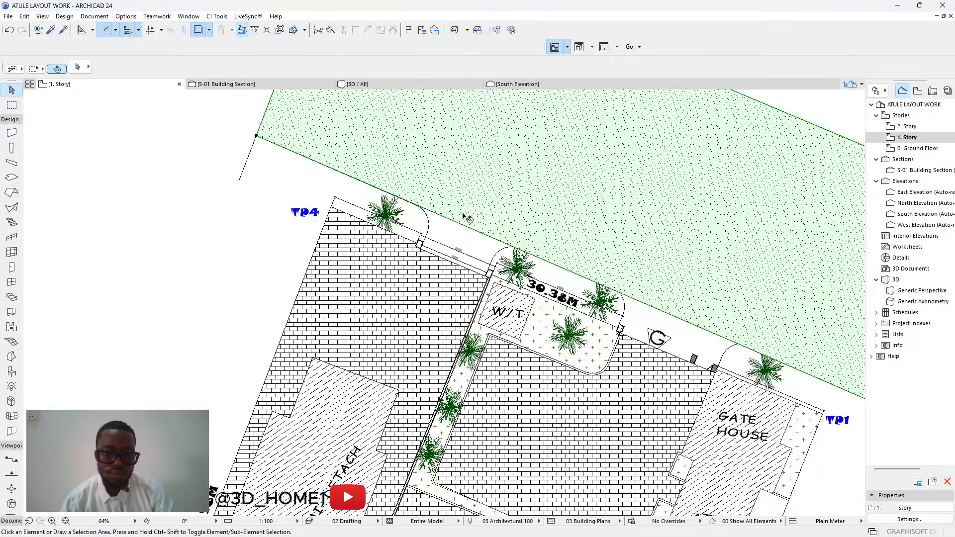
scroll(450, 221, "up", 2)
left_click(449, 220)
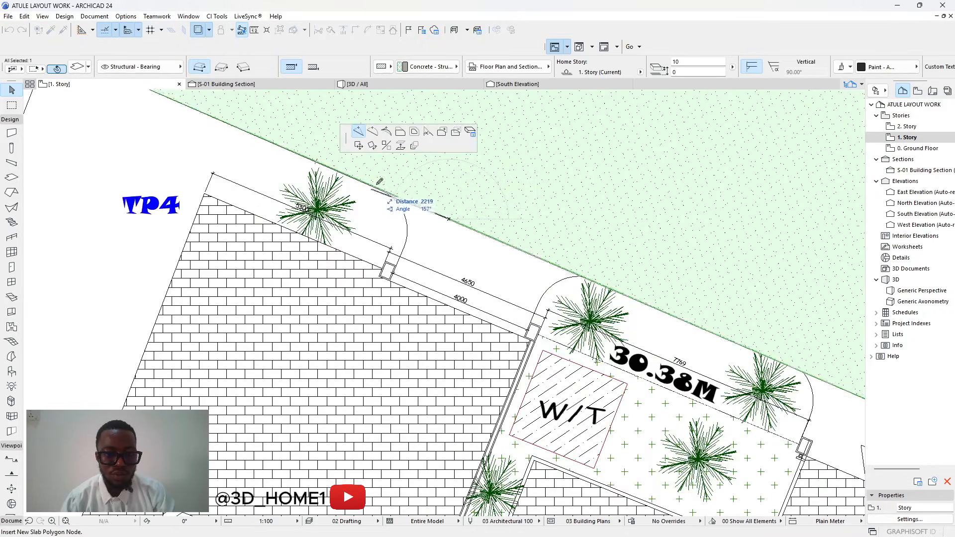
scroll(370, 183, "up", 5)
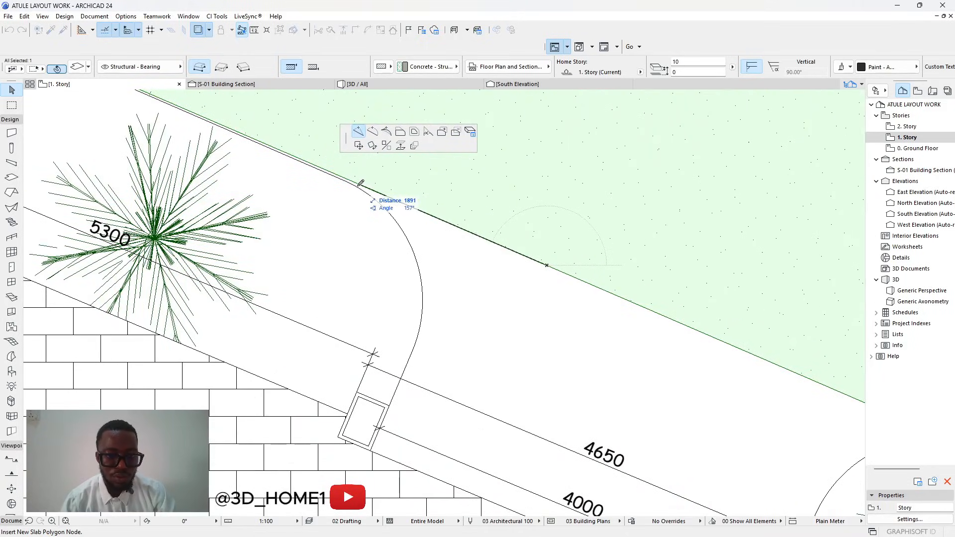
left_click(361, 183)
scroll(358, 188, "down", 4)
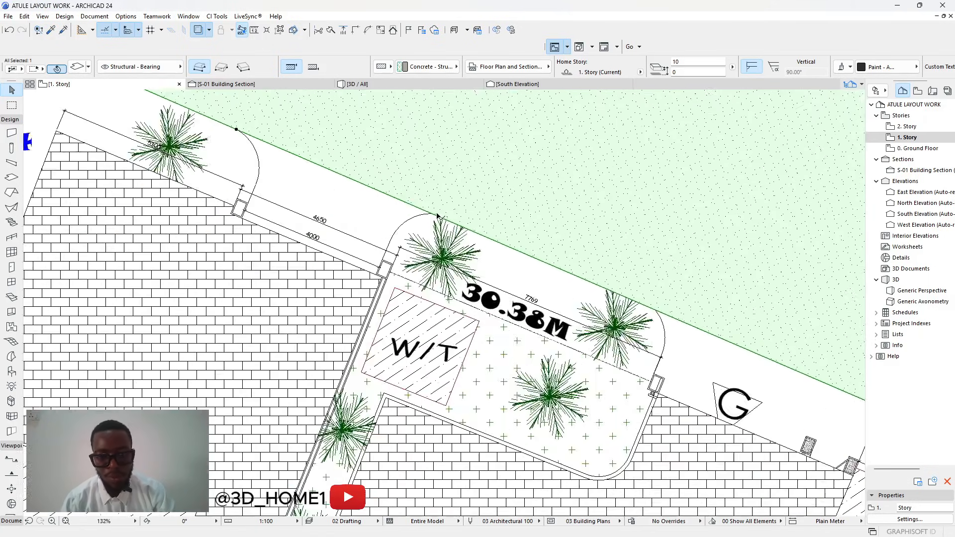
Add road slab nodes at both ends of the curved kerb beside the palm near the W/T.
scroll(438, 215, "up", 4)
left_click(420, 212)
left_click(426, 213)
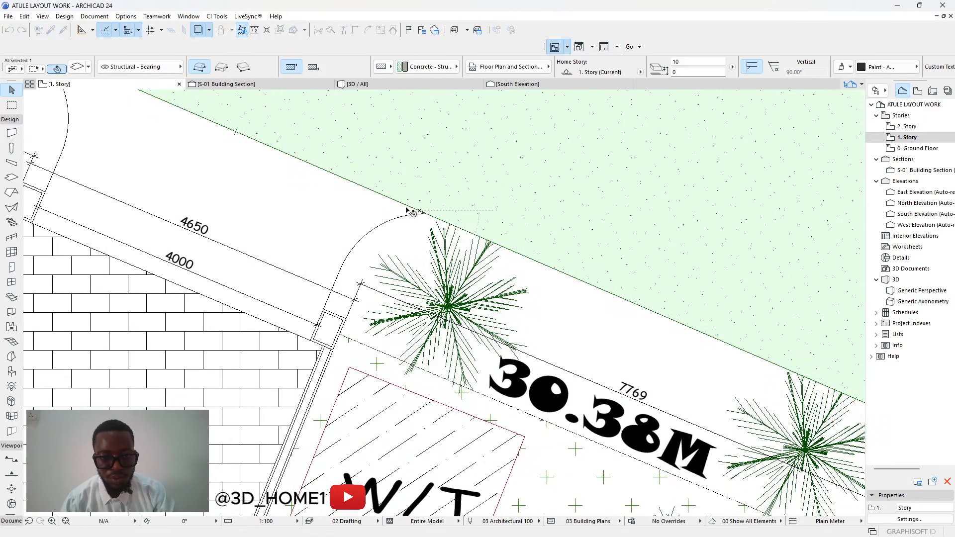
left_click(405, 209)
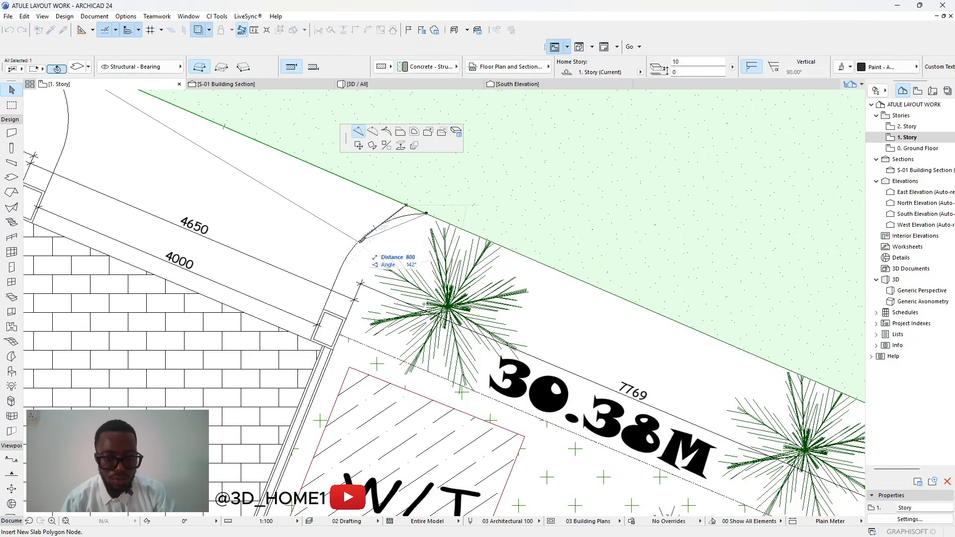
left_click(342, 270)
Extend the road slab down to the inner base corner of the W/T-side gate pillar with another node.
scroll(348, 264, "down", 2)
scroll(382, 249, "up", 2)
left_click(383, 248)
scroll(385, 323, "up", 2)
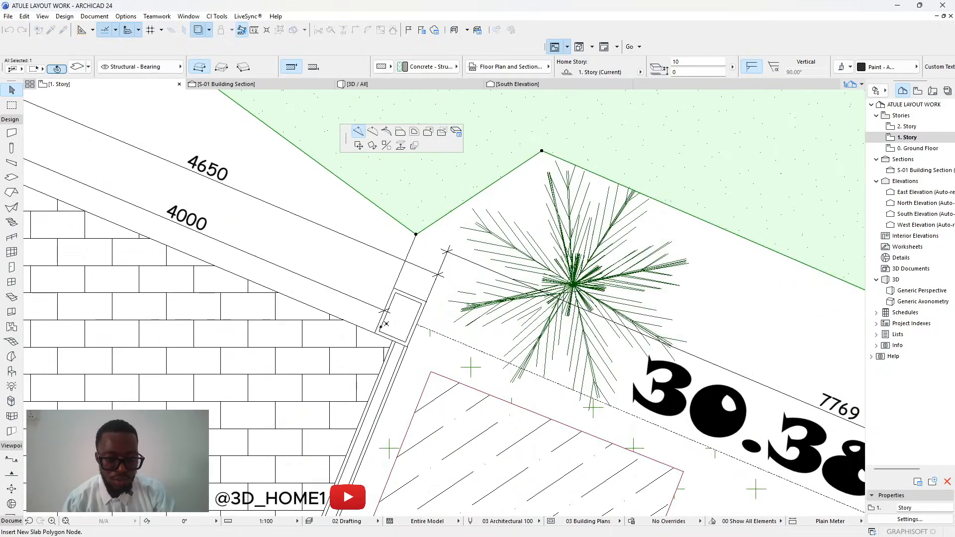
left_click(384, 329)
scroll(397, 328, "down", 3)
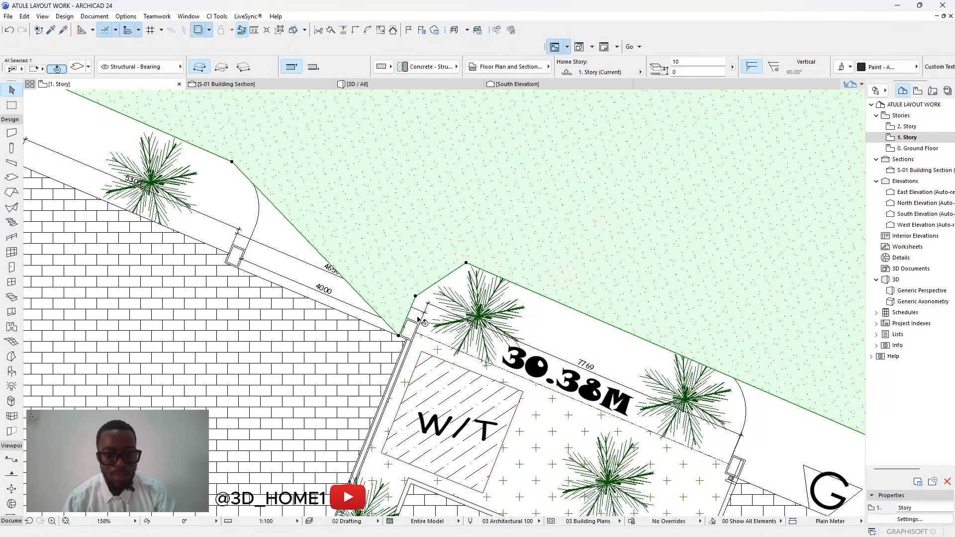
Curve the slab edge between the two W/T-side kerb nodes so it follows the rounded kerb.
scroll(422, 287, "up", 2)
left_click(448, 281)
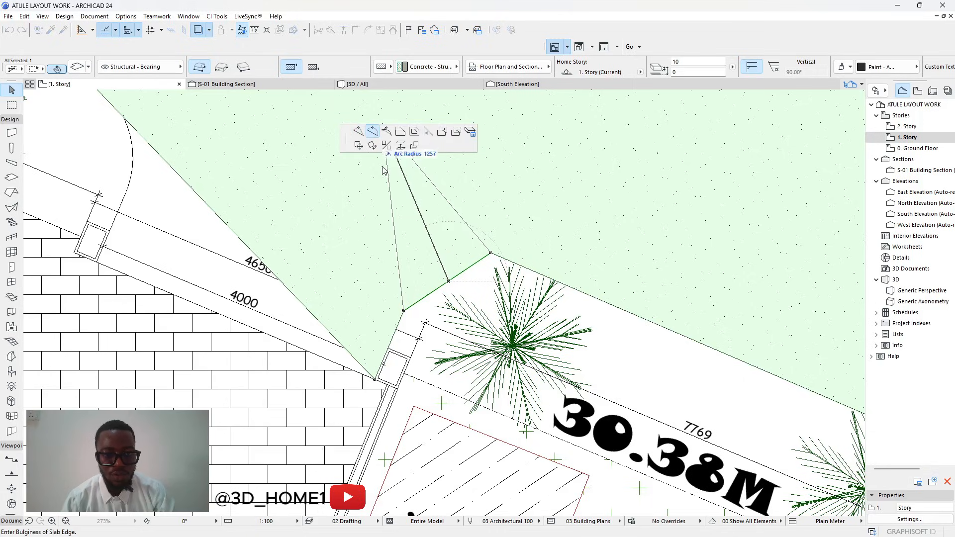
left_click(409, 225)
left_click(407, 224)
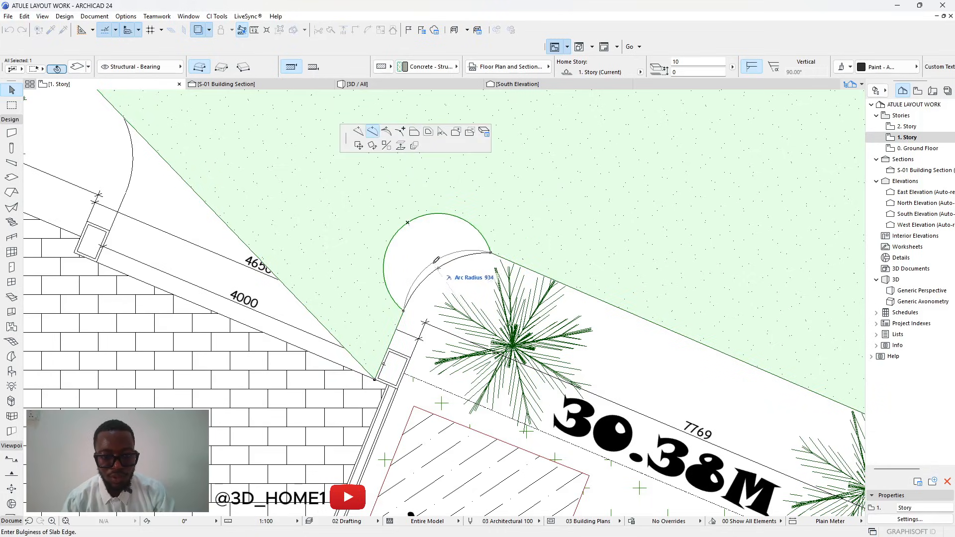
left_click(438, 263)
scroll(440, 266, "down", 4)
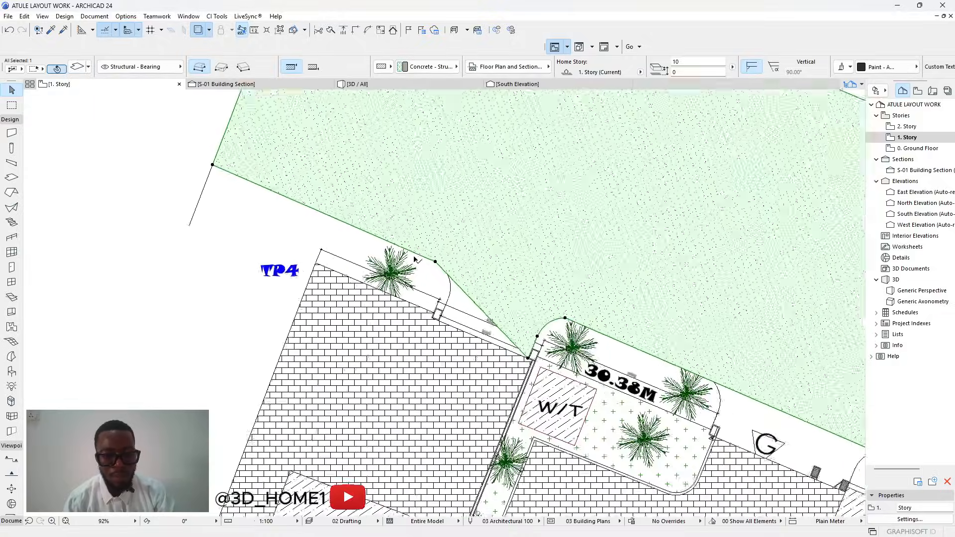
Add a road slab node where the TP4-side curved kerb ends above the gate pillar.
left_click(473, 296)
scroll(466, 338, "up", 3)
left_click(359, 132)
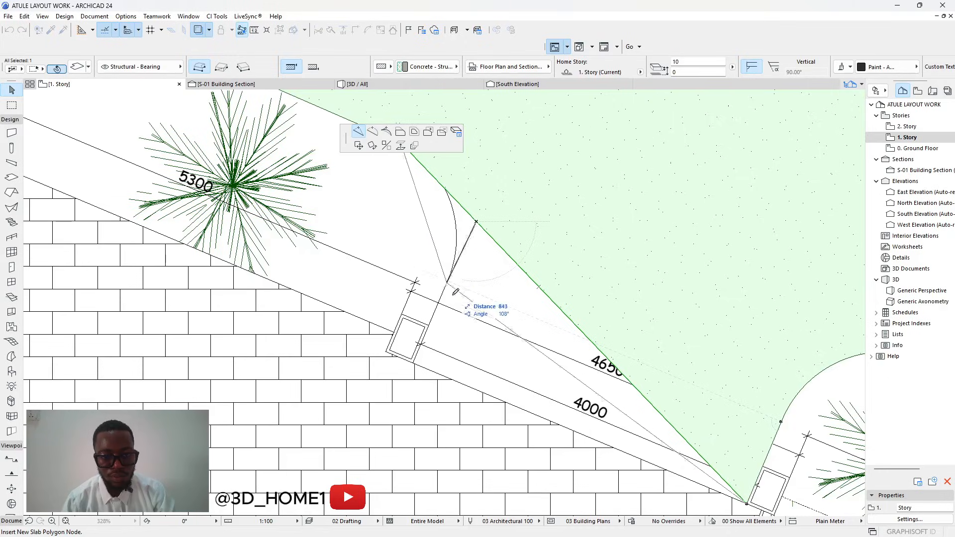
left_click(448, 279)
left_click(427, 219)
left_click(498, 203)
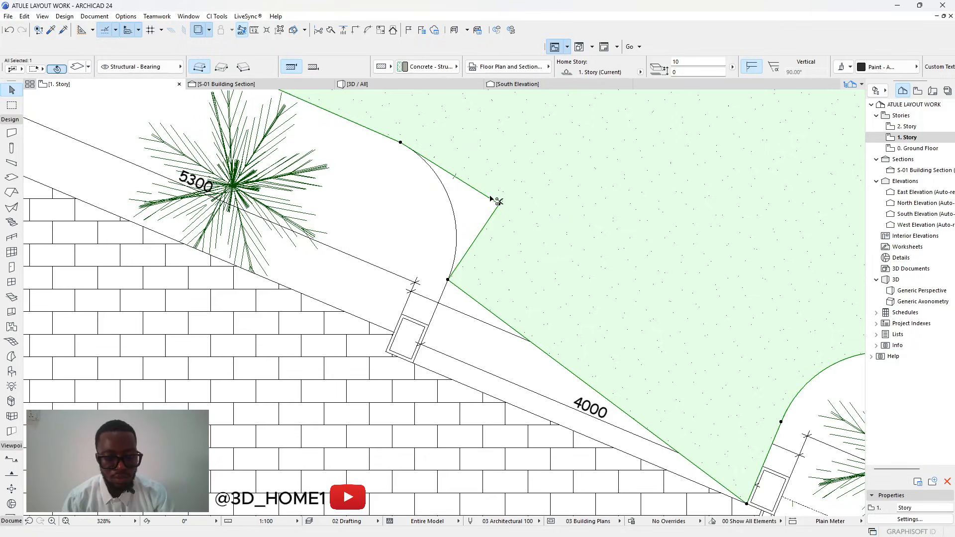
key("ctrl+z")
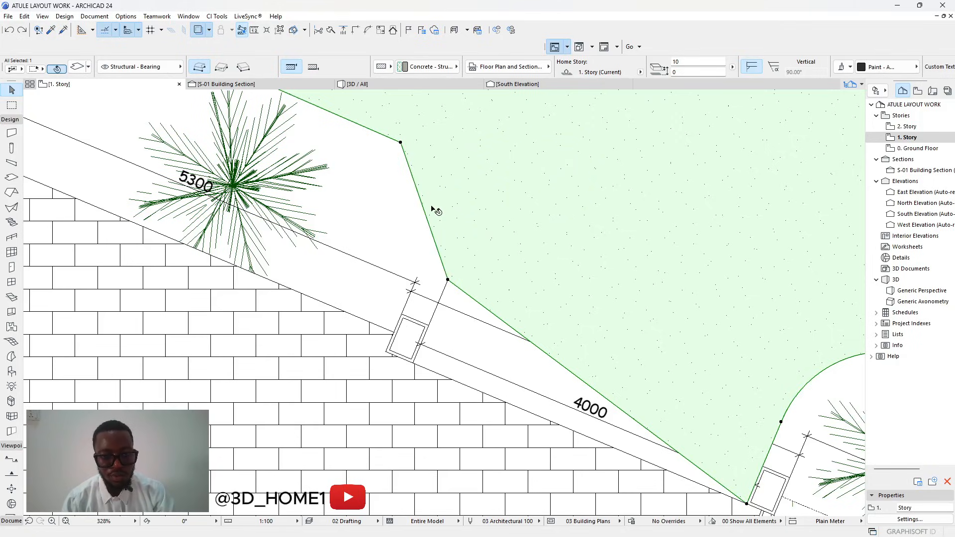
Curve the slab edge between the two TP4-side kerb nodes so it follows the rounded kerb.
left_click(427, 214)
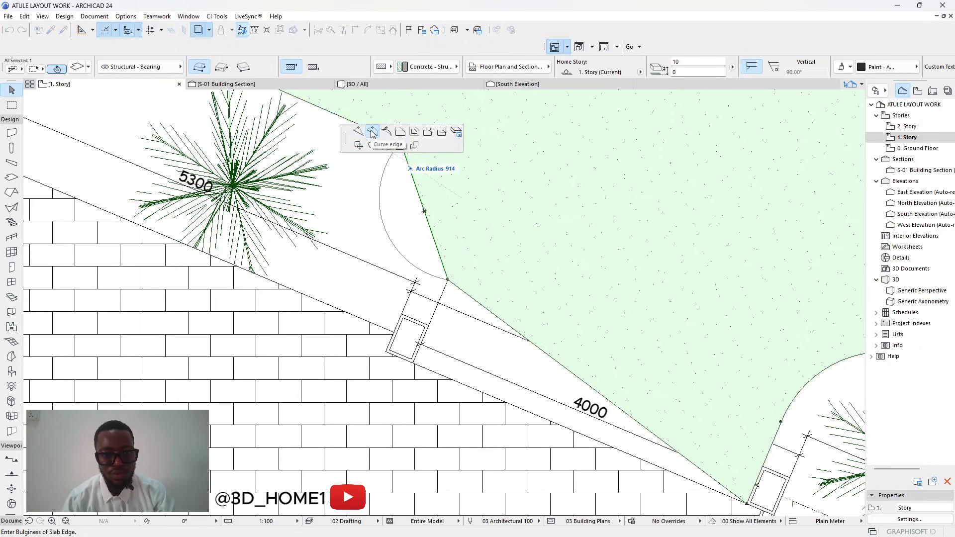
left_click(464, 193)
left_click(465, 194)
left_click(449, 199)
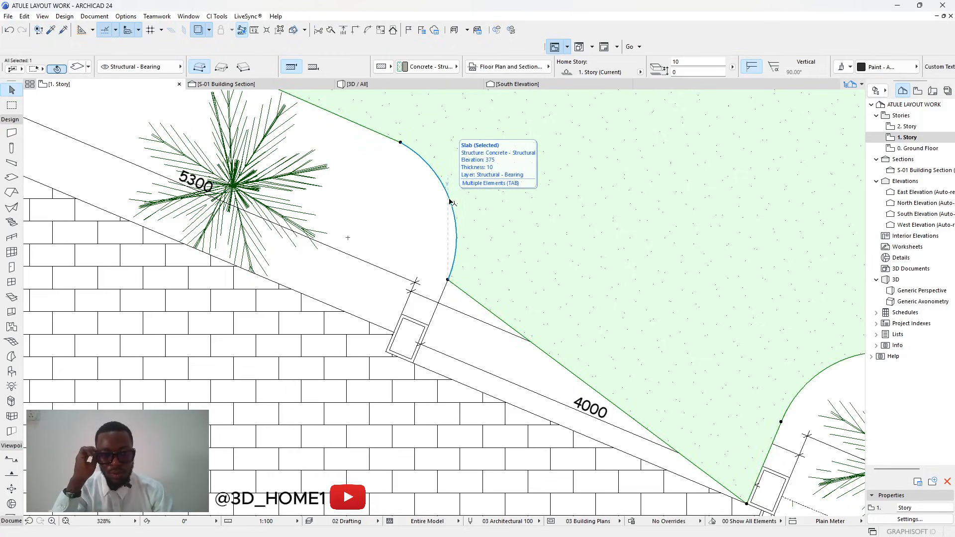
Add a road slab node at the inner base corner of the TP4-side gate pillar so the slab reaches the gate line.
scroll(414, 215, "down", 5)
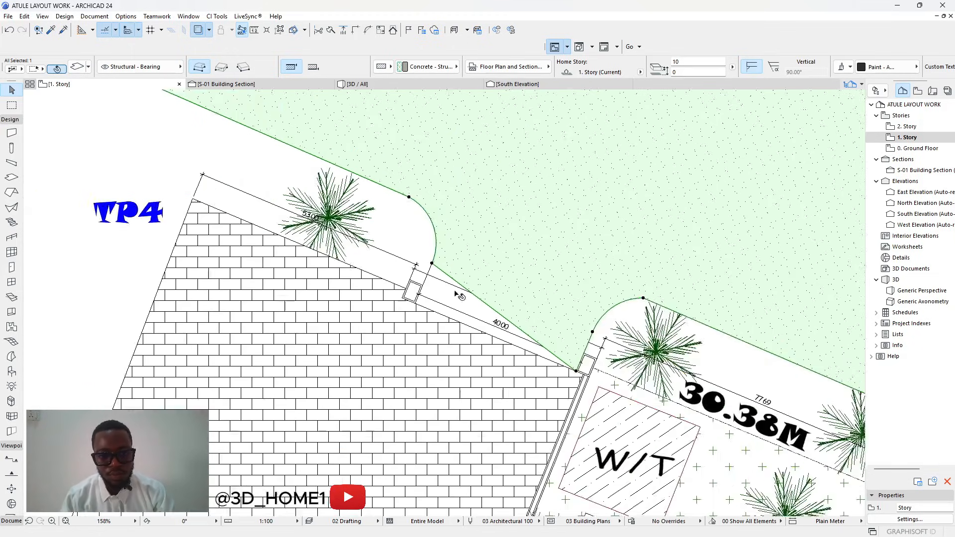
scroll(471, 289, "up", 5)
left_click(464, 281)
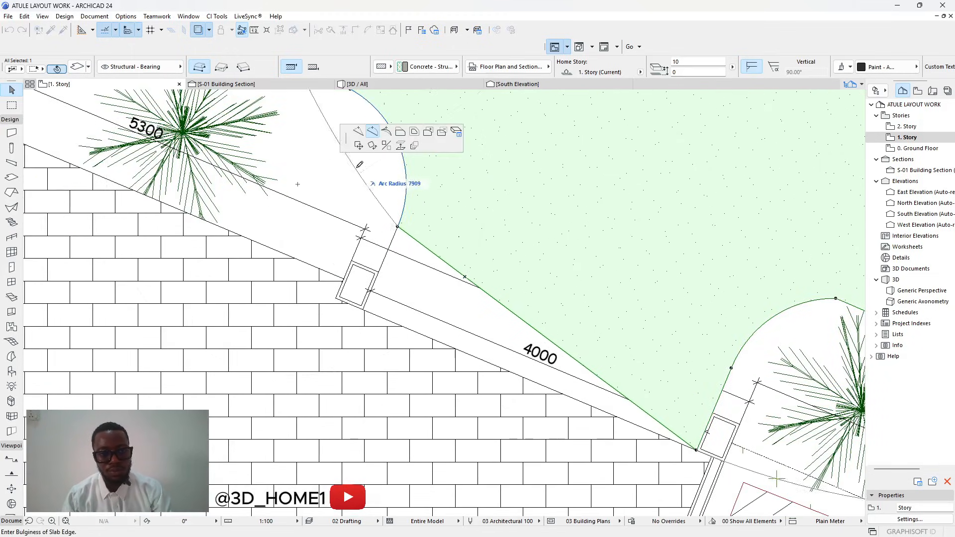
scroll(402, 299, "up", 2)
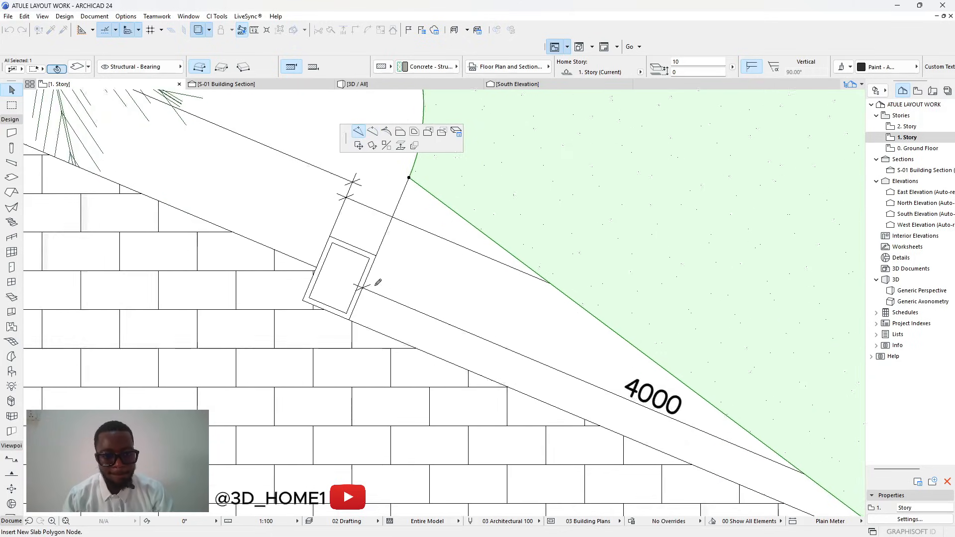
left_click(348, 319)
scroll(366, 269, "down", 6)
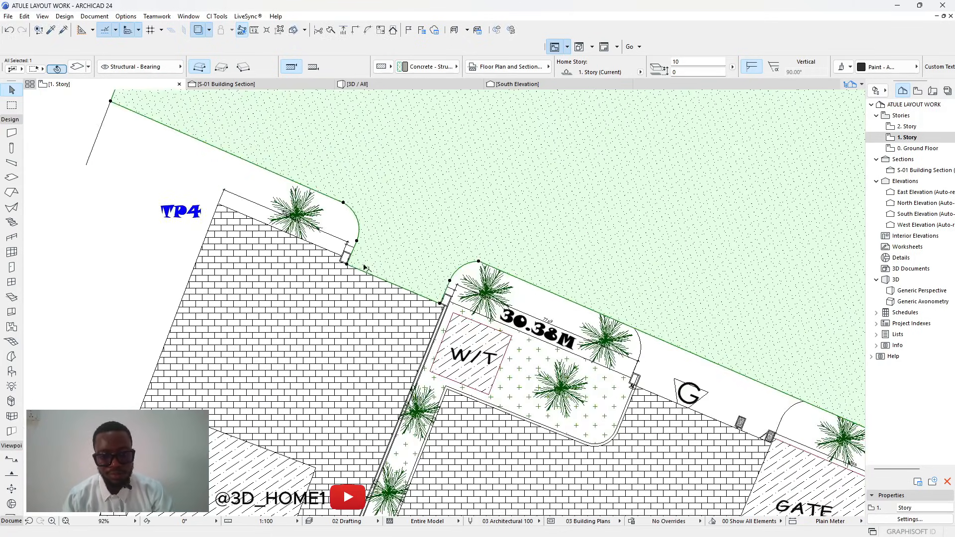
Add a slab node on the road edge and reposition it where the rounded kerb beside the G gate begins.
scroll(475, 319, "up", 2)
scroll(476, 320, "up", 4)
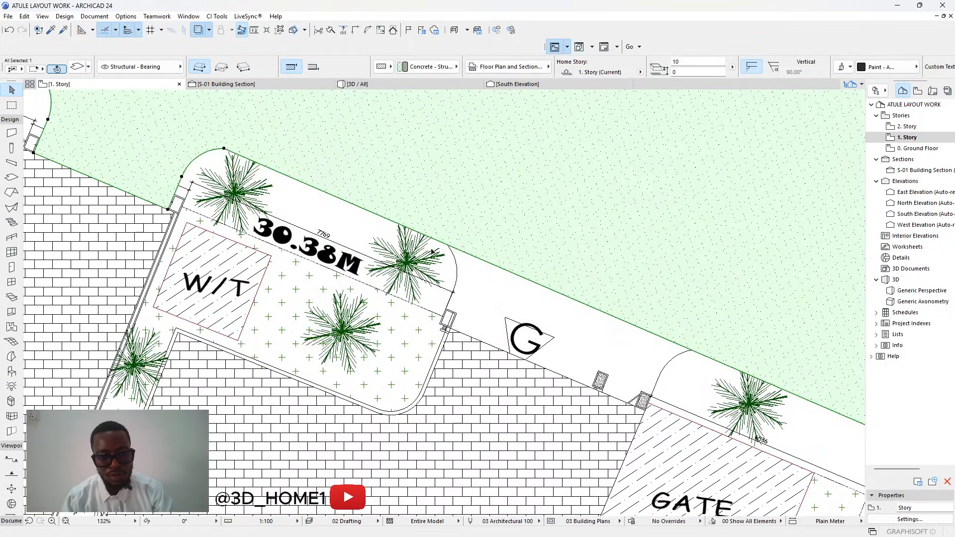
scroll(426, 254, "up", 5)
left_click(447, 242)
left_click(467, 225)
left_click(462, 222)
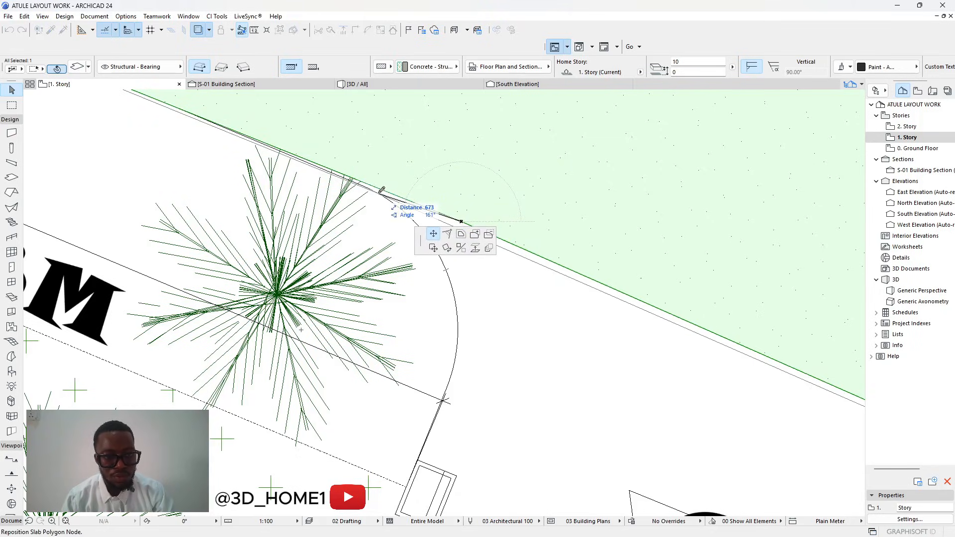
left_click(382, 189)
scroll(382, 192, "down", 5)
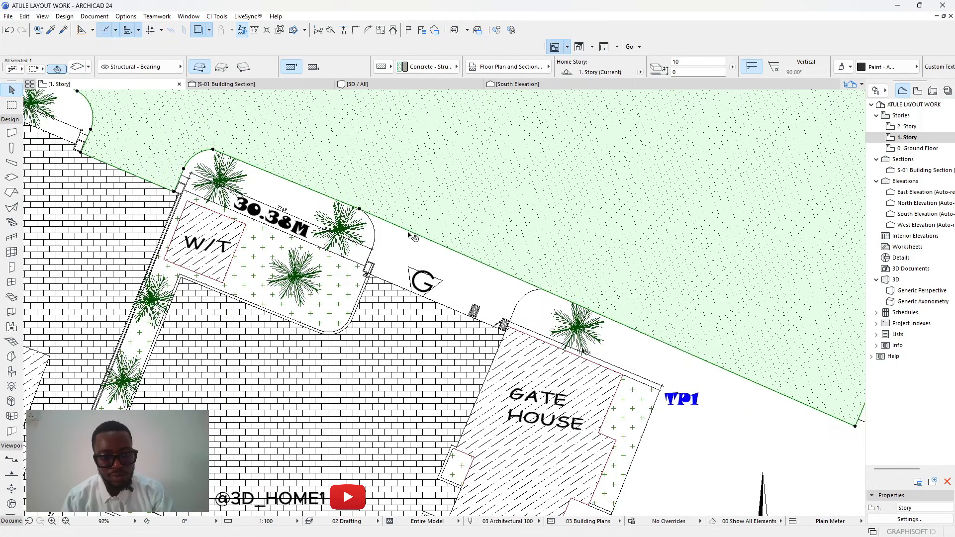
Add slab nodes at both ends of the rounded kerb in front of the gate house.
scroll(406, 236, "down", 3)
scroll(467, 261, "up", 3)
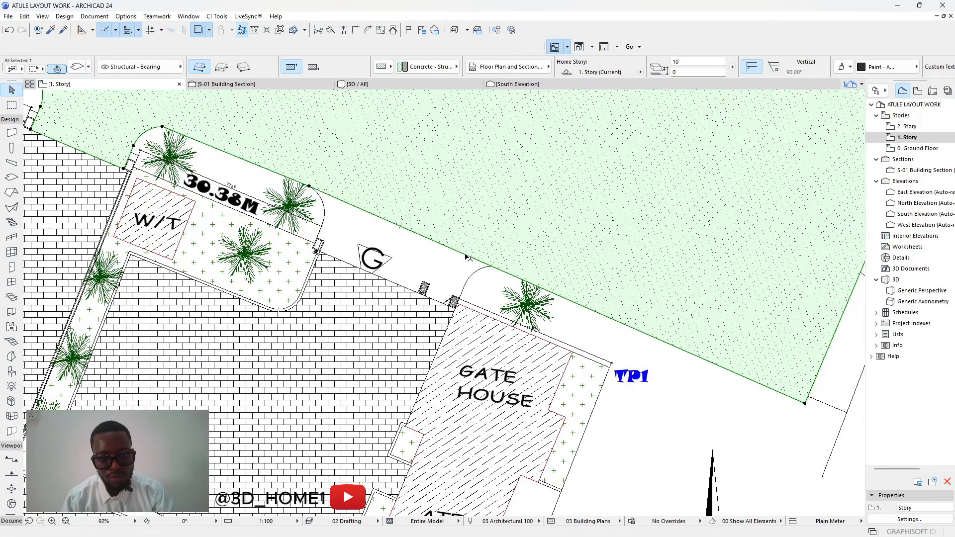
left_click(465, 255)
scroll(499, 271, "up", 8)
left_click(471, 191)
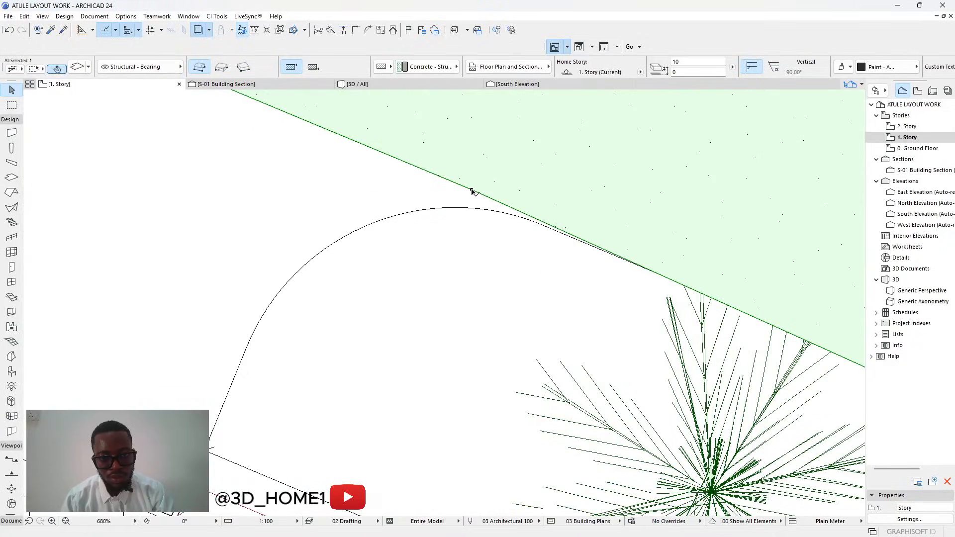
left_click(474, 191)
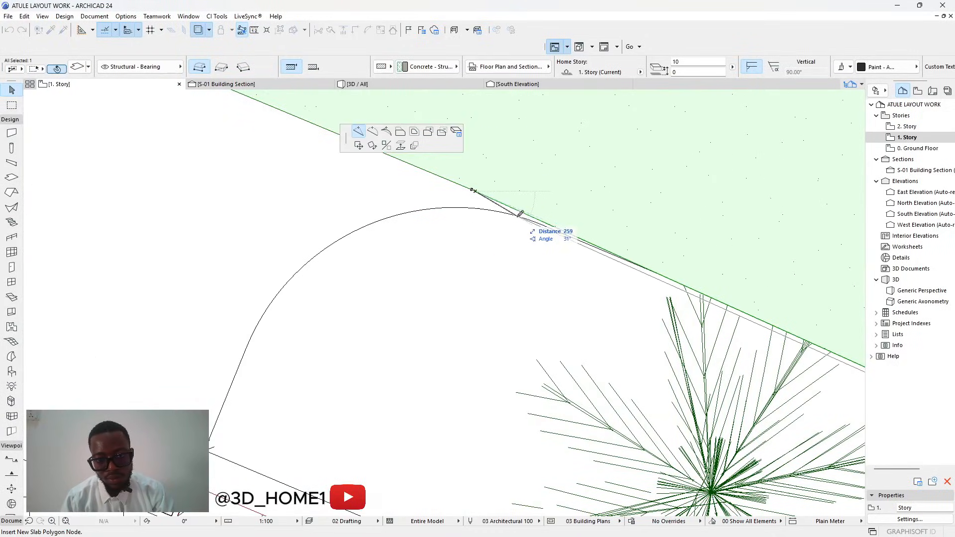
left_click(526, 217)
left_click(471, 190)
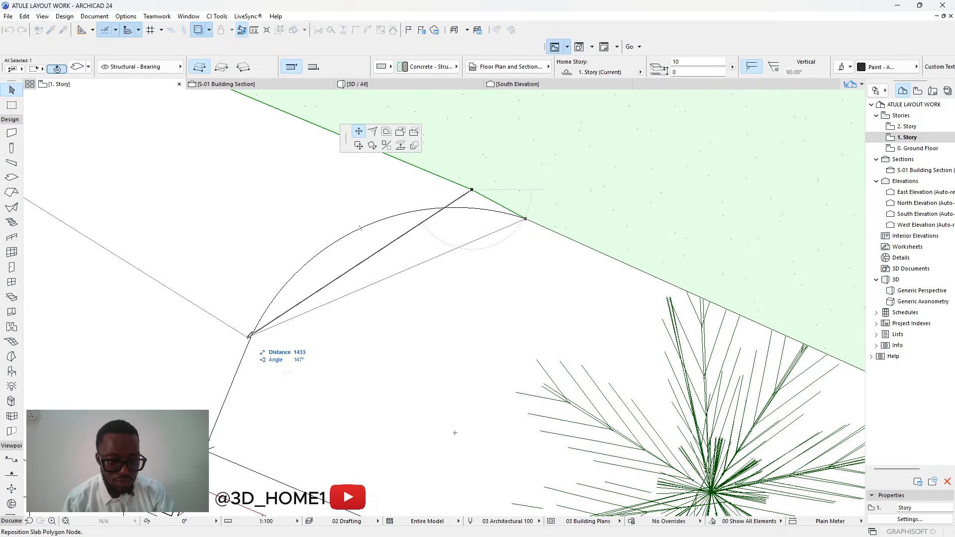
left_click(250, 344)
Wrap the slab edge around the gate-house-side pillar with nodes at its two road-facing corners and its inner base corner.
scroll(465, 293, "down", 4)
scroll(448, 308, "up", 3)
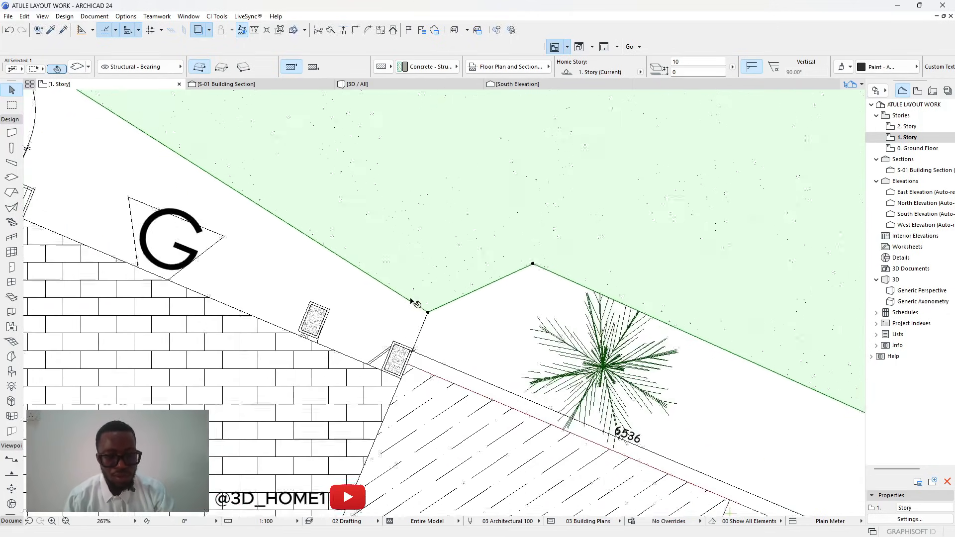
left_click(406, 341)
scroll(415, 351, "up", 2)
scroll(415, 350, "up", 1)
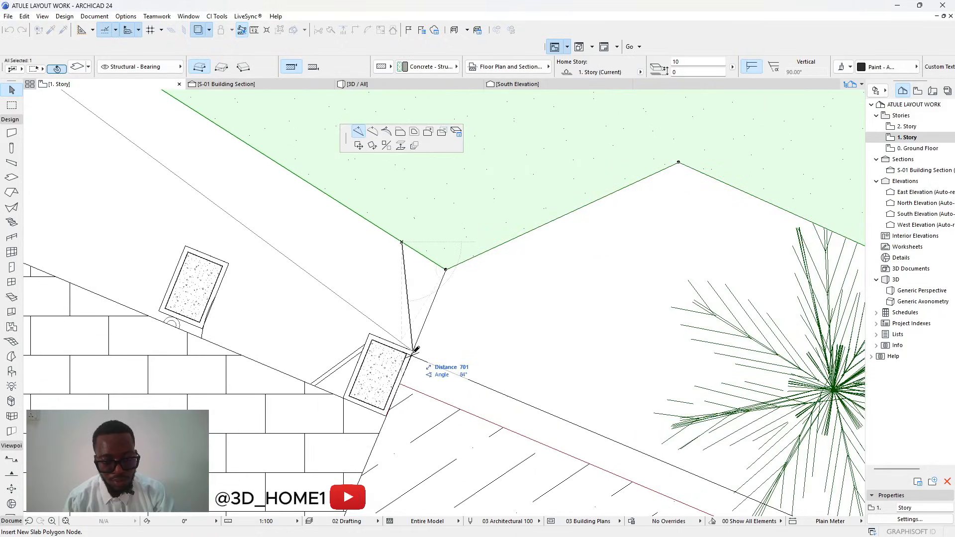
left_click(413, 351)
left_click(387, 336)
left_click(363, 329)
left_click(366, 331)
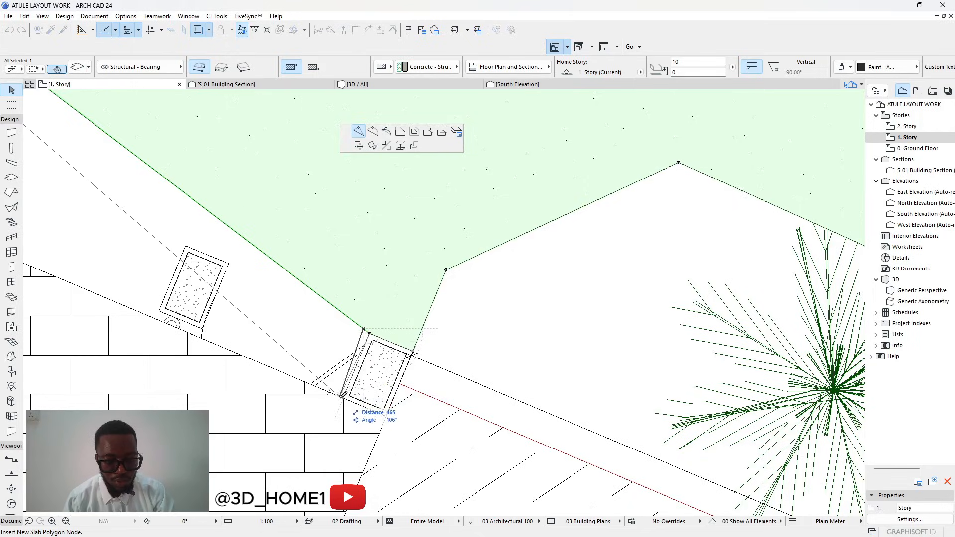
left_click(342, 398)
Add slab nodes at the upper and base corners of the neighbouring hatched pillar, on the side facing the gate-house pillar.
left_click(238, 311)
left_click(260, 255)
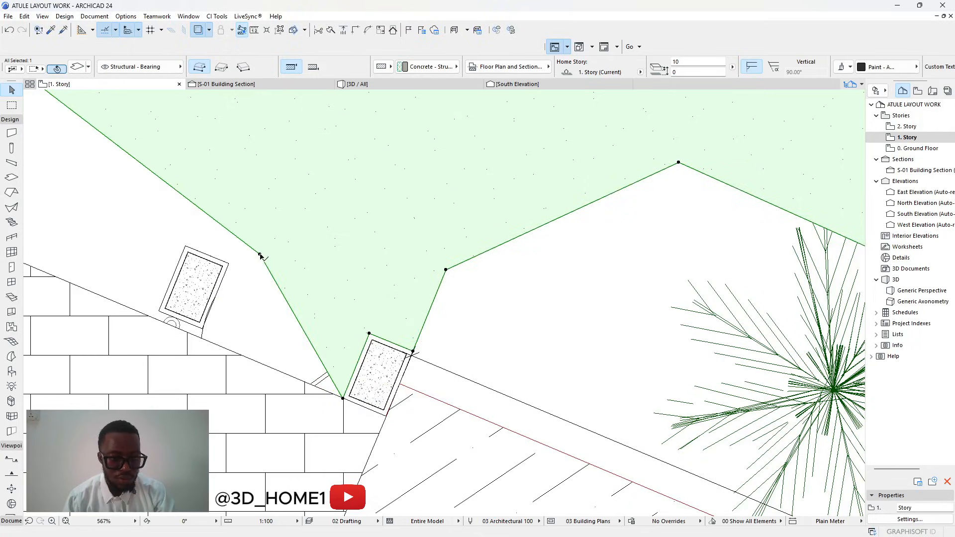
left_click(259, 255)
left_click(229, 263)
left_click(245, 283)
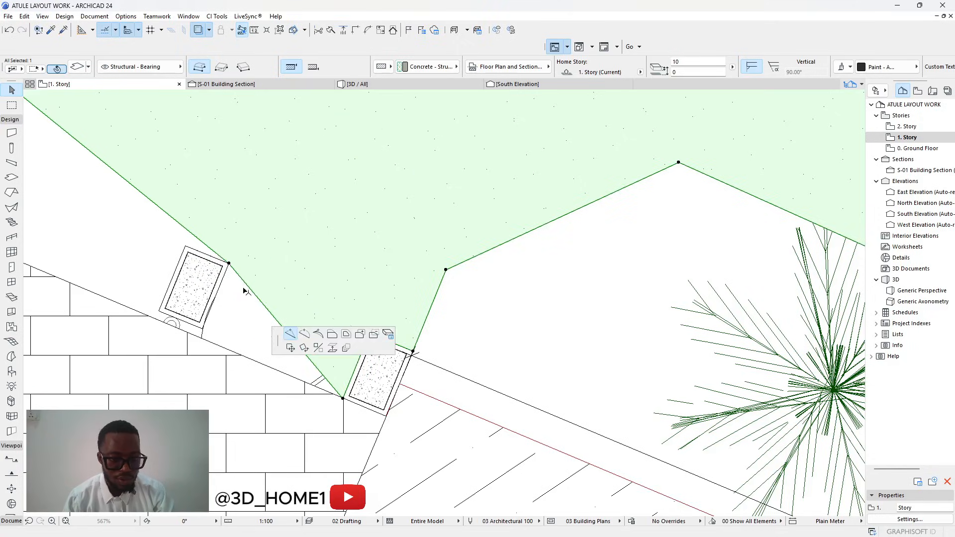
left_click(204, 334)
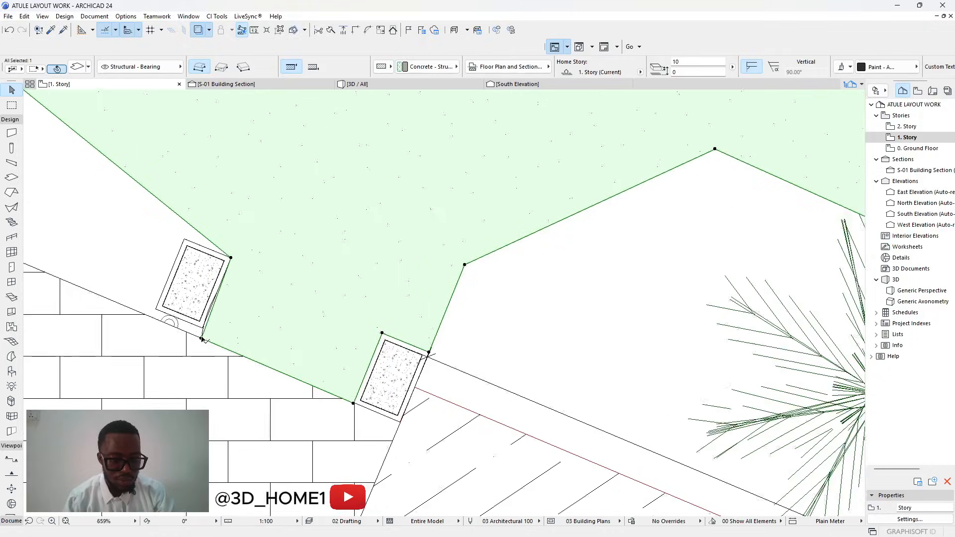
scroll(203, 336, "up", 5)
left_click(197, 344)
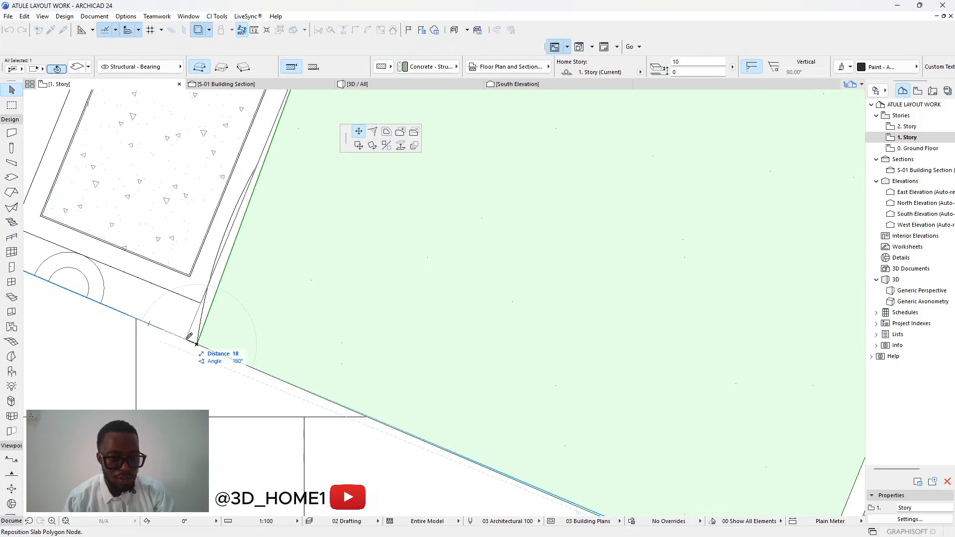
left_click(197, 344)
Continue the slab edge across the top of the hatched pillar and down to its base corner on the G side.
scroll(348, 347, "down", 5)
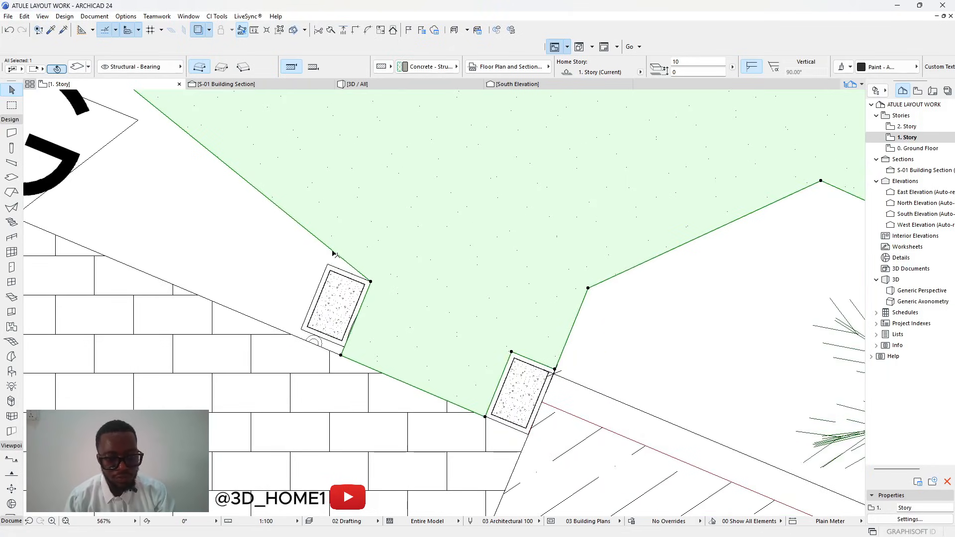
left_click(333, 254)
scroll(343, 269, "up", 3)
key("Escape")
scroll(394, 309, "down", 5)
scroll(394, 308, "down", 3)
left_click(368, 351)
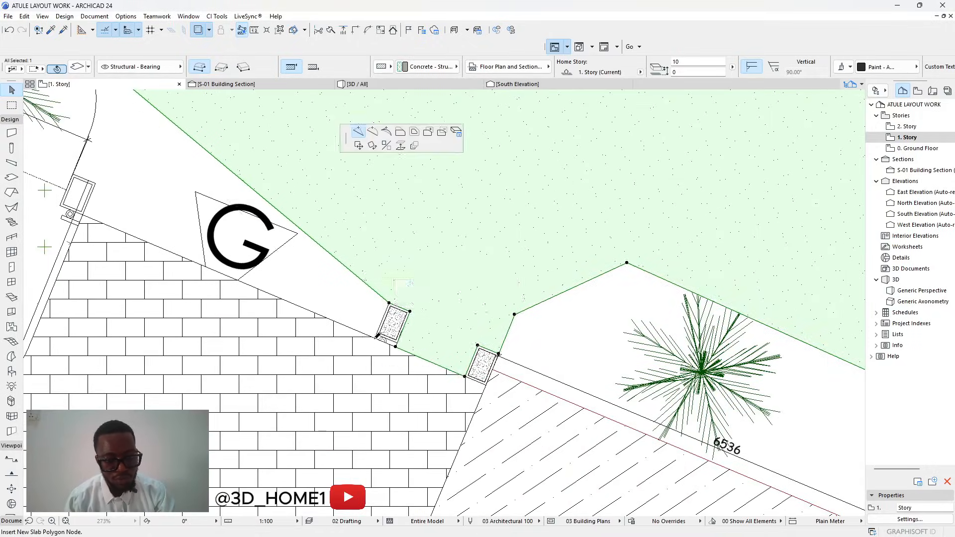
scroll(372, 344, "up", 3)
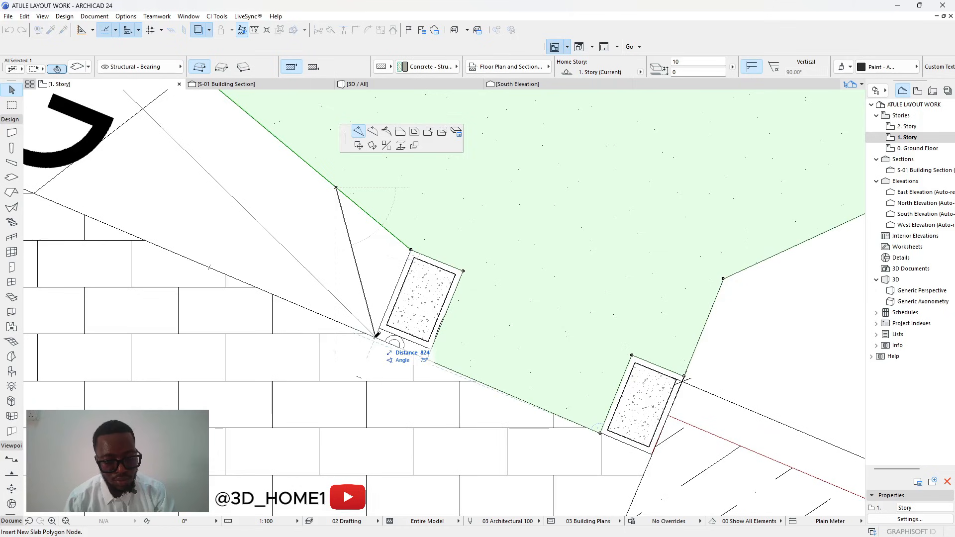
left_click(376, 335)
Add a slab node at the lower end of the rounded kerb beside the 30.38M planter.
scroll(378, 328, "down", 5)
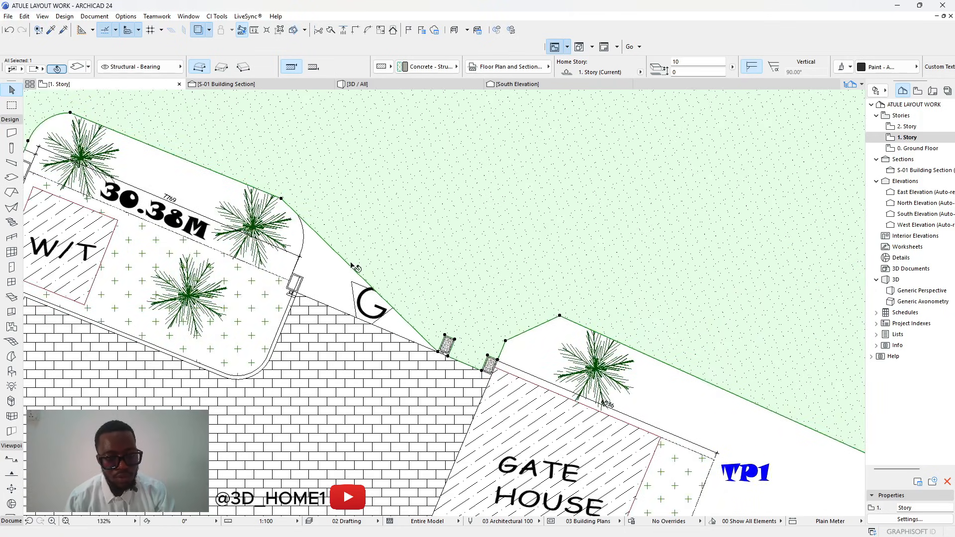
left_click(348, 267)
scroll(348, 268, "up", 5)
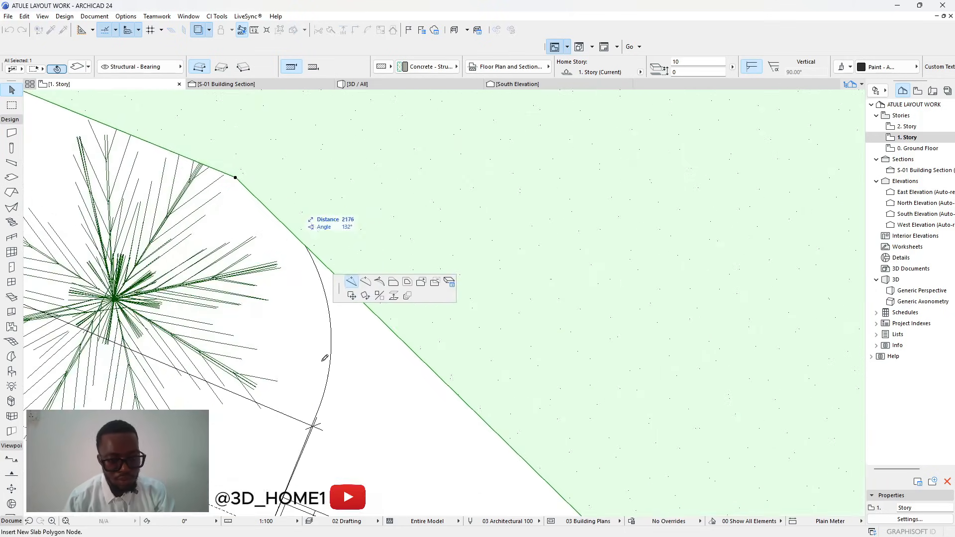
left_click(313, 426)
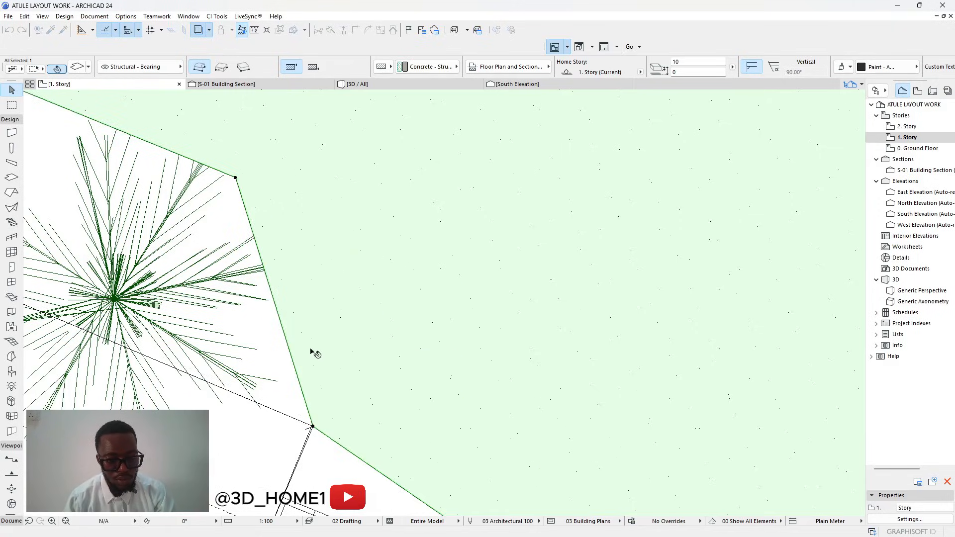
Shape the slab edge around the gate pillar below that kerb with nodes at its two road-facing corners and inner base corner.
scroll(319, 338, "up", 4)
scroll(307, 332, "down", 6)
scroll(334, 385, "up", 2)
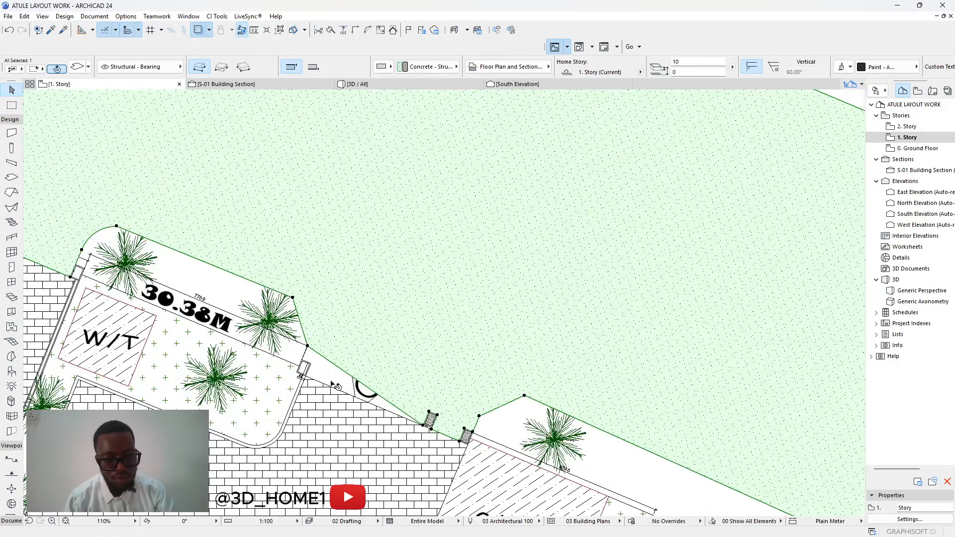
left_click(333, 366)
scroll(333, 366, "up", 7)
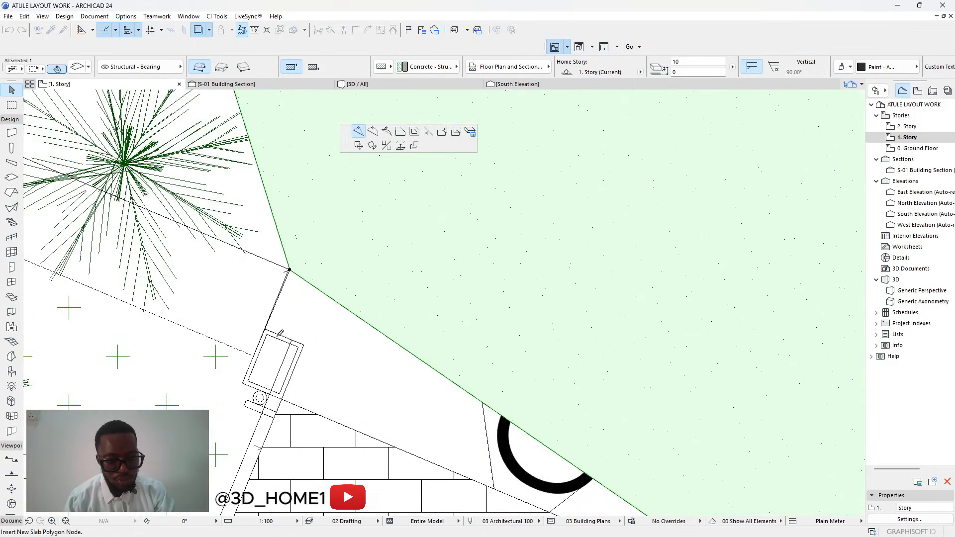
left_click(267, 327)
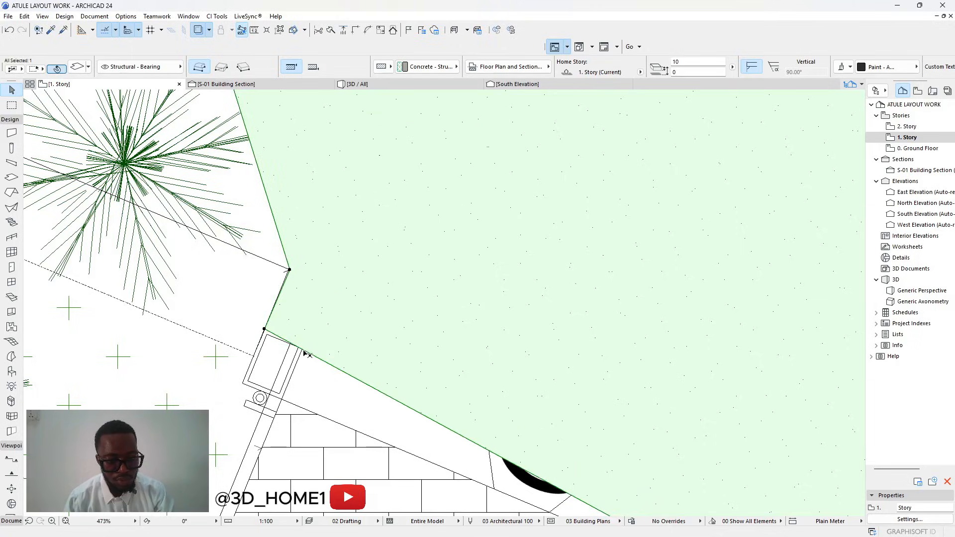
left_click(325, 340)
left_click(303, 344)
left_click(326, 357)
left_click(282, 399)
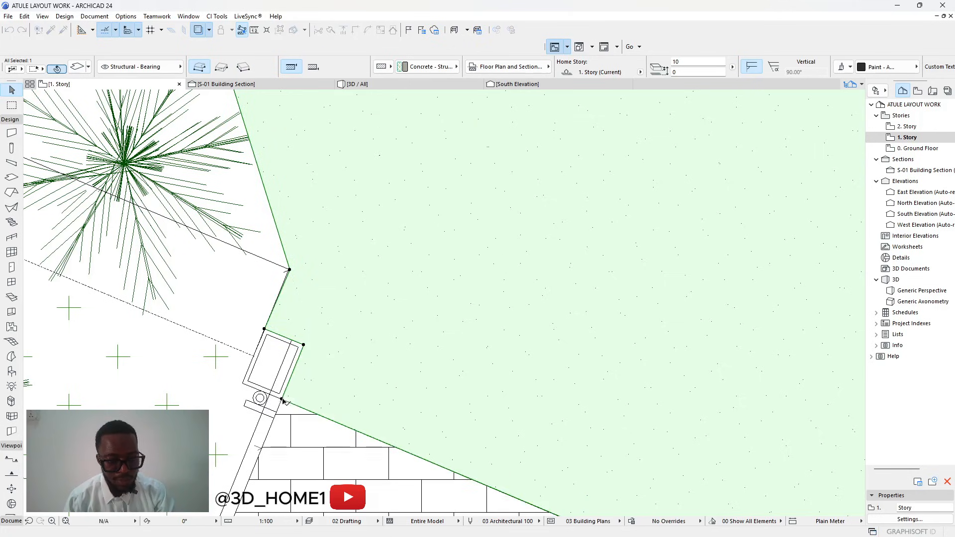
Curve the slab edge between the two kerb nodes beside the 30.38M planter so it follows the rounded kerb.
scroll(282, 399, "down", 3)
scroll(330, 324, "up", 2)
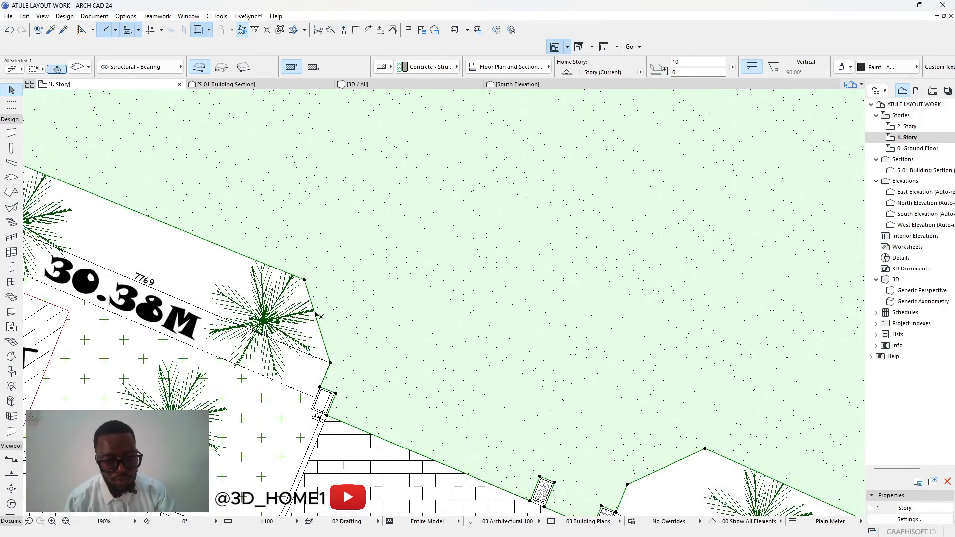
left_click(314, 310)
left_click(372, 131)
left_click(350, 332)
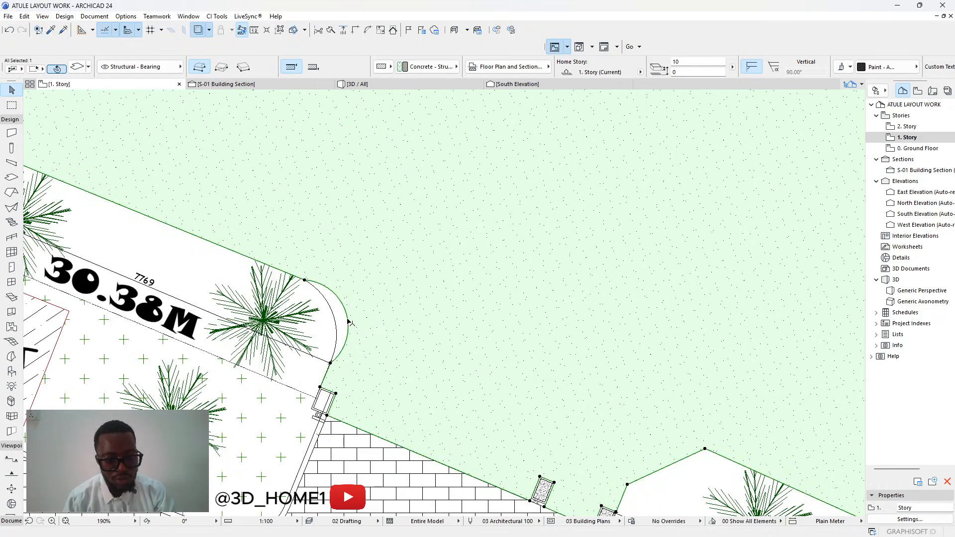
left_click(343, 319)
left_click(347, 319)
Curve the slab edge between the two gate-house kerb nodes along the rounded kerb, and deselect the slab.
scroll(316, 315, "down", 7)
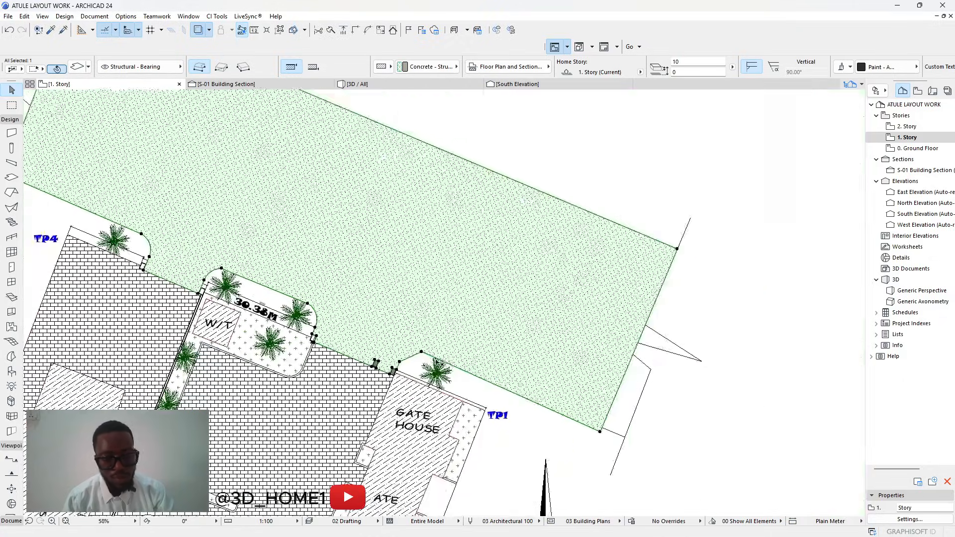
scroll(435, 359, "up", 8)
left_click(364, 333)
left_click(350, 266)
left_click(350, 266)
left_click(355, 319)
scroll(418, 373, "down", 8)
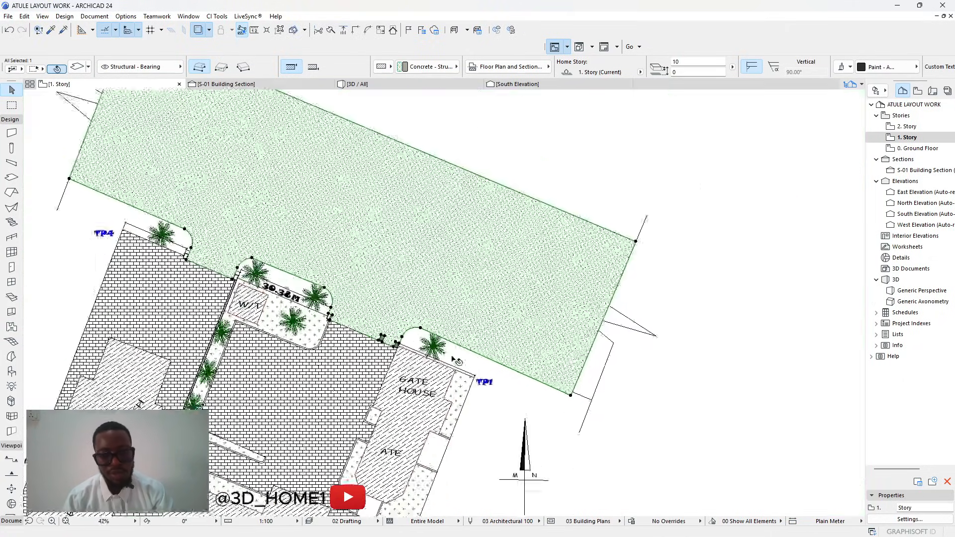
key("Escape")
scroll(420, 275, "up", 8)
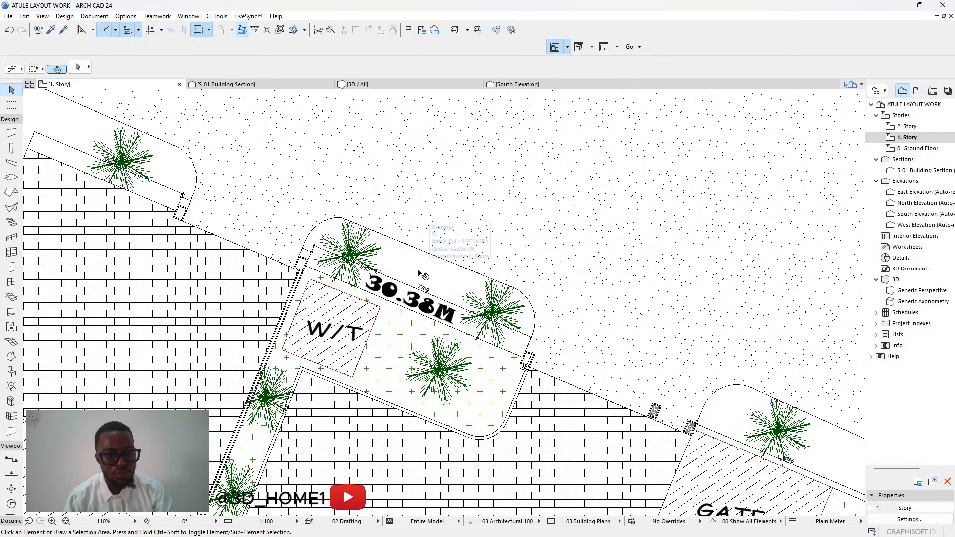
scroll(420, 275, "down", 5)
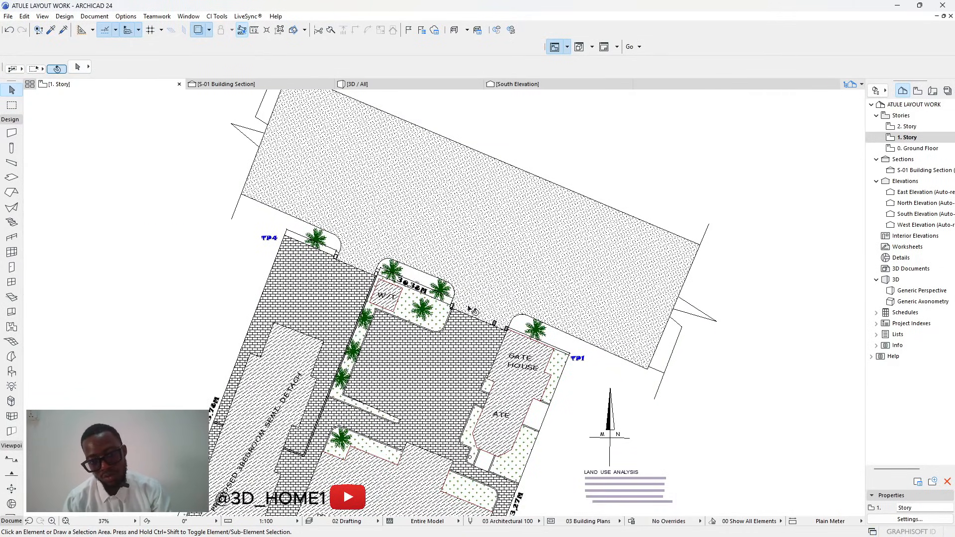
scroll(463, 304, "down", 4)
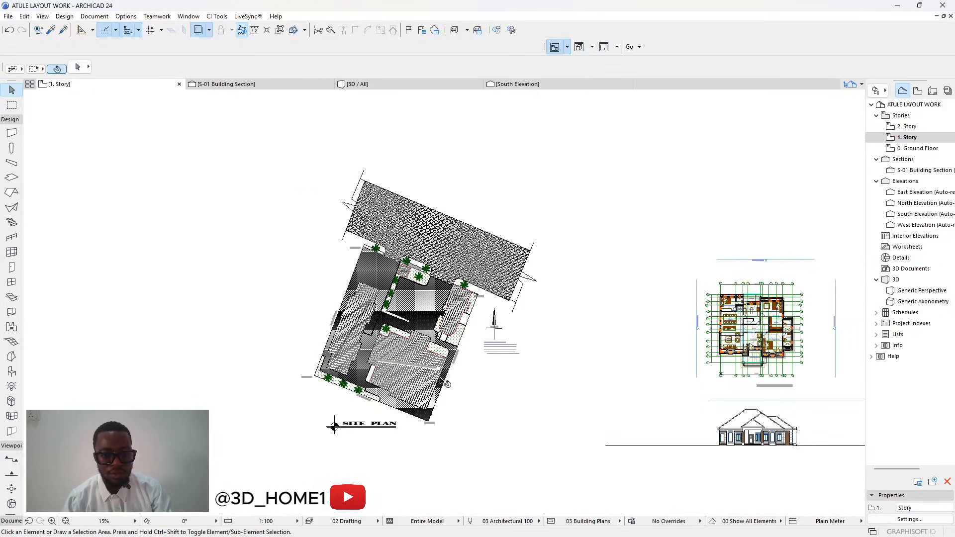
Examine the paving and access road slabs in the 3D view from several angles.
scroll(444, 383, "up", 3)
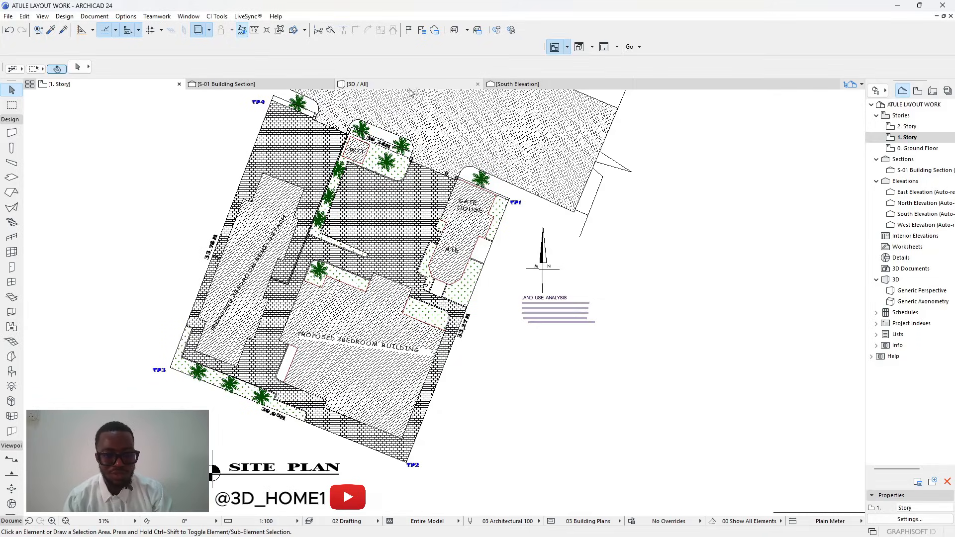
left_click(385, 82)
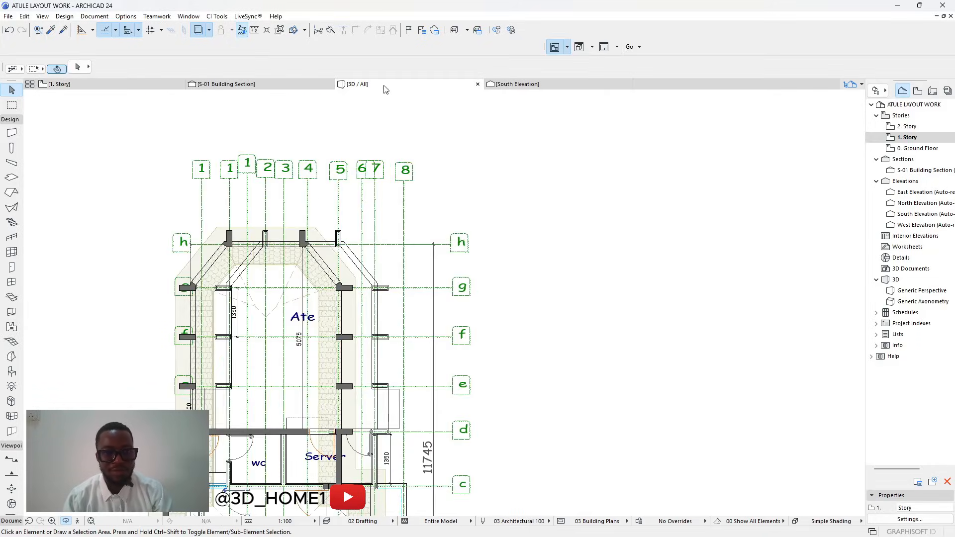
scroll(512, 360, "down", 2)
scroll(160, 348, "up", 5)
scroll(286, 341, "up", 2)
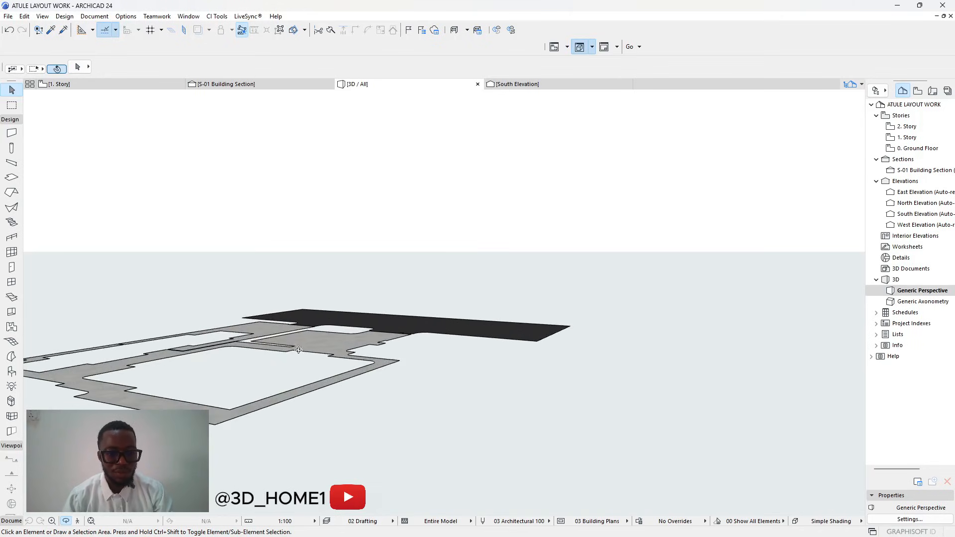
scroll(298, 375, "up", 2)
scroll(333, 264, "up", 2)
scroll(343, 241, "up", 3)
left_click_drag(471, 460, 489, 413)
left_click_drag(451, 375, 230, 307)
scroll(455, 300, "up", 5)
scroll(418, 304, "down", 8)
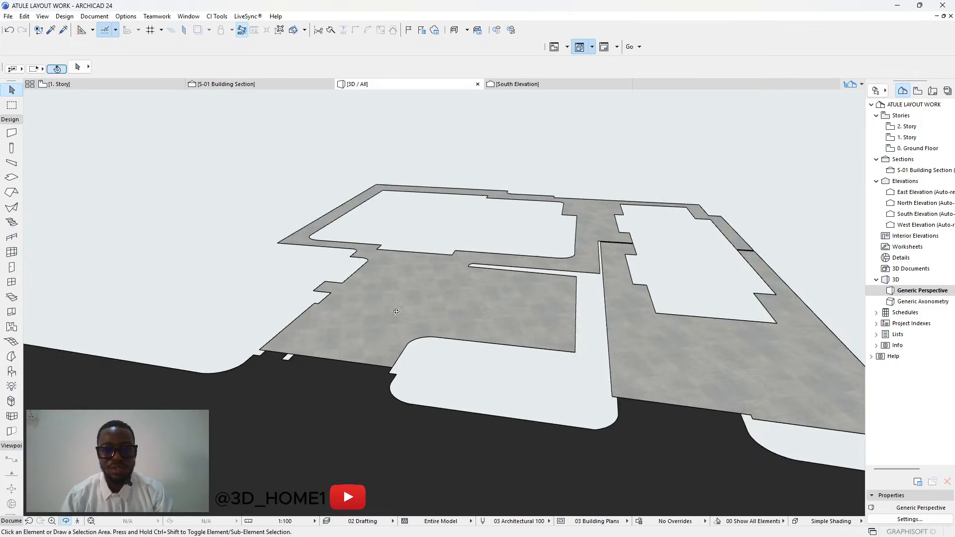
left_click_drag(333, 310, 620, 355)
scroll(366, 307, "down", 3)
left_click_drag(361, 312, 441, 363)
Return to the 1. Story plan and set the default slab override surfaces to Grass - Green.
left_click(149, 84)
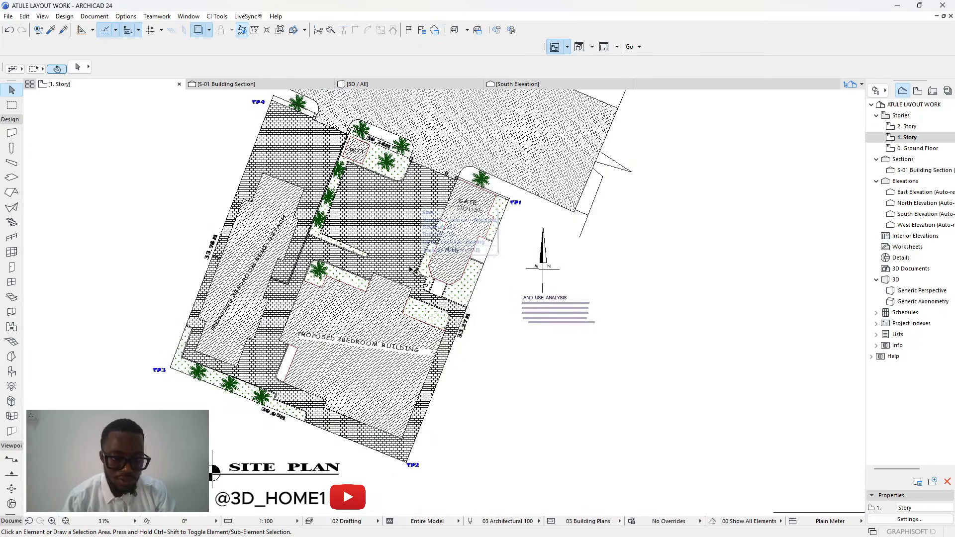
scroll(348, 290, "up", 3)
scroll(379, 267, "down", 3)
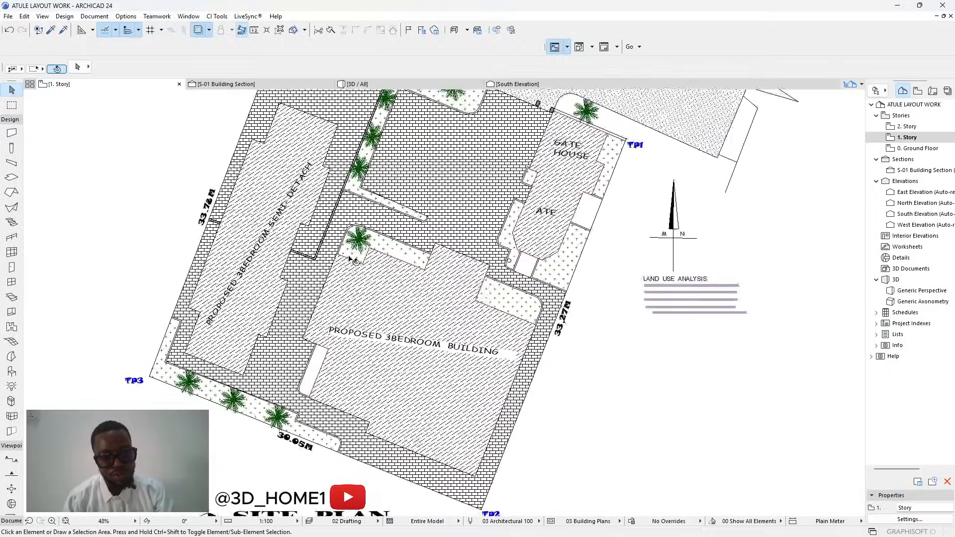
scroll(381, 259, "up", 4)
scroll(380, 265, "up", 4)
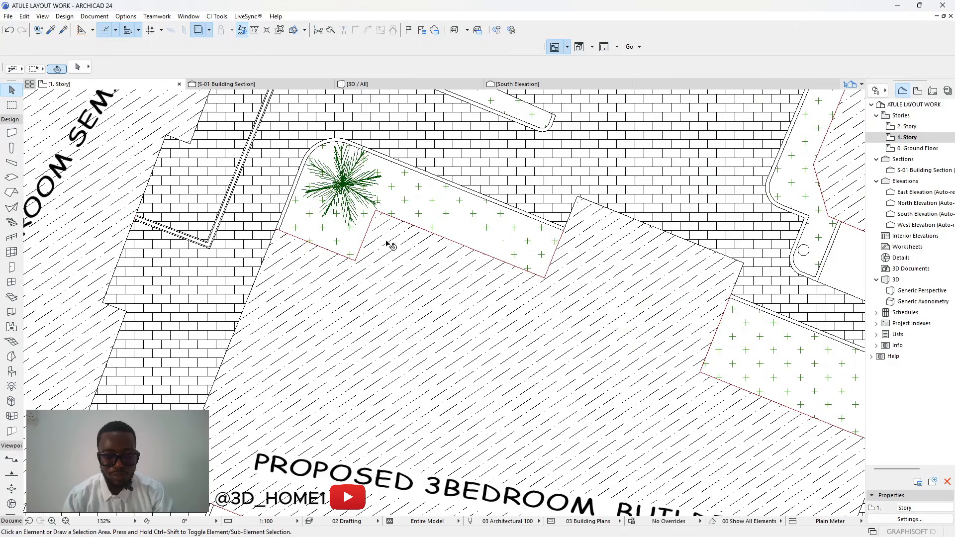
scroll(378, 258, "down", 6)
left_click(12, 177)
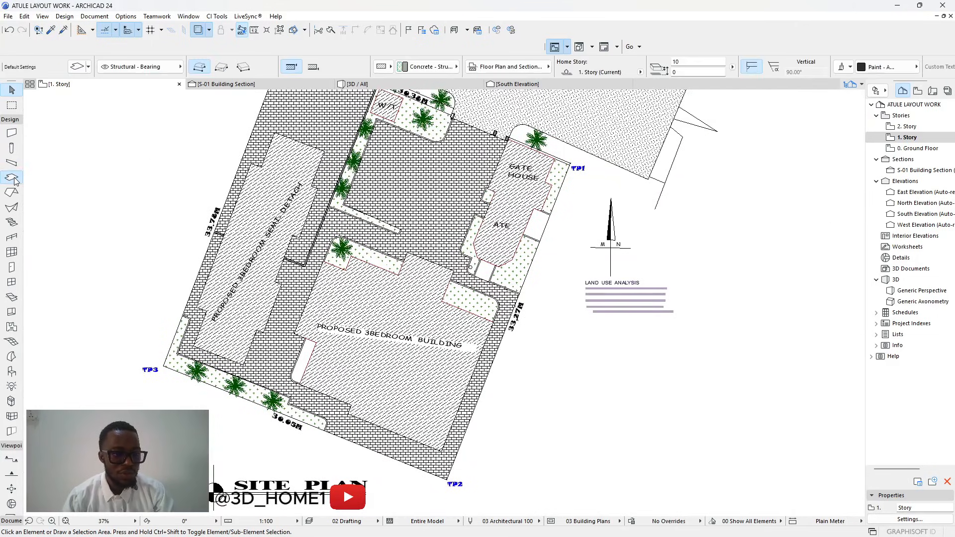
left_click(73, 70)
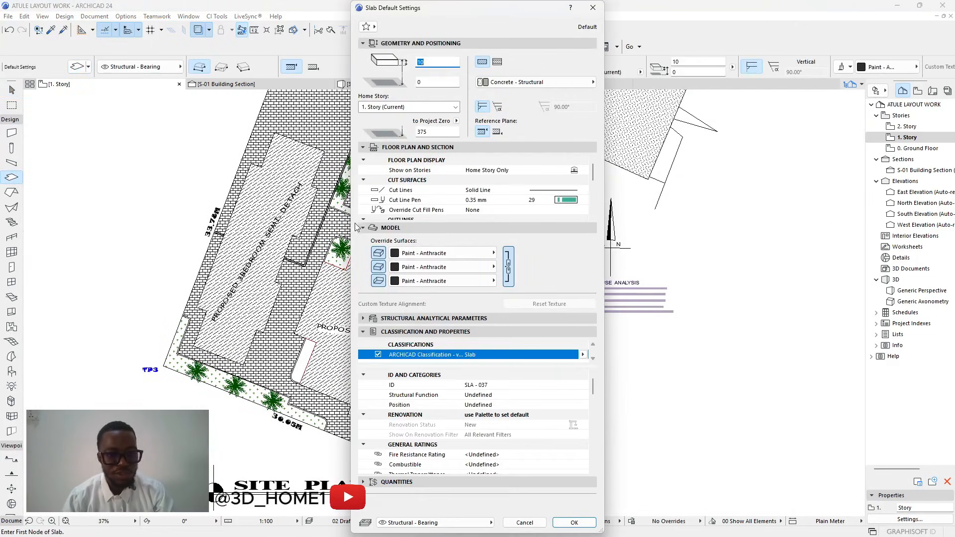
left_click(395, 254)
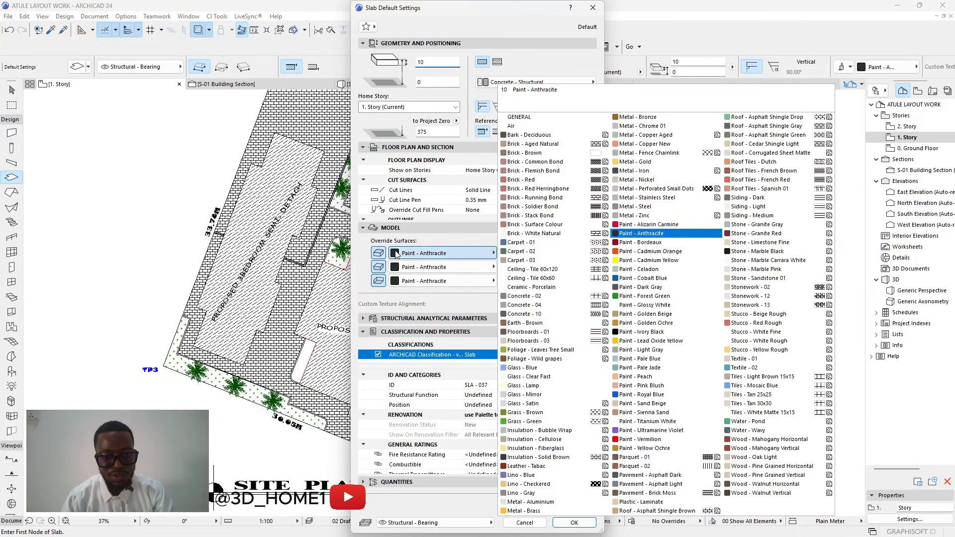
left_click(523, 420)
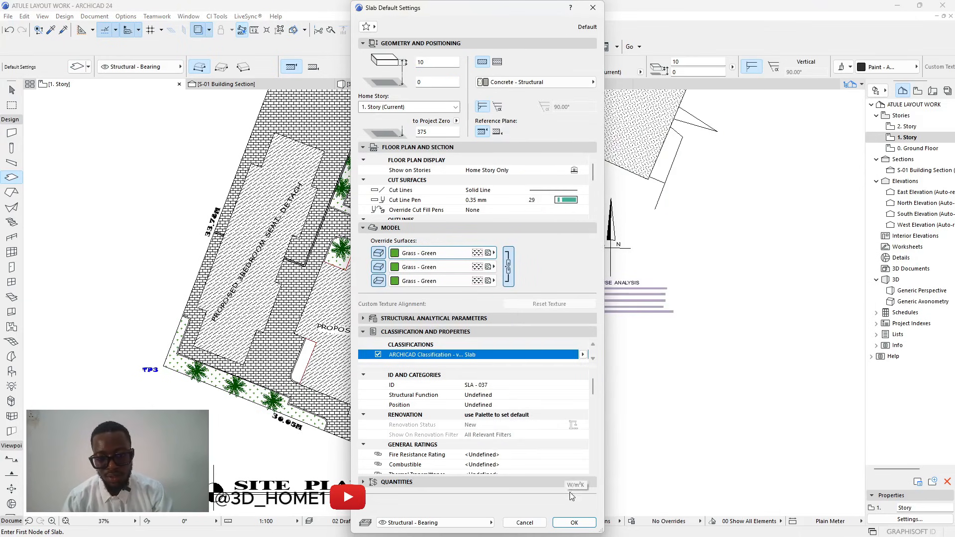
left_click(574, 522)
Draw a slab over the empty planter strip beside the proposed 3-bedroom building, following the kerb's inner edge and the building wall.
scroll(352, 359, "up", 5)
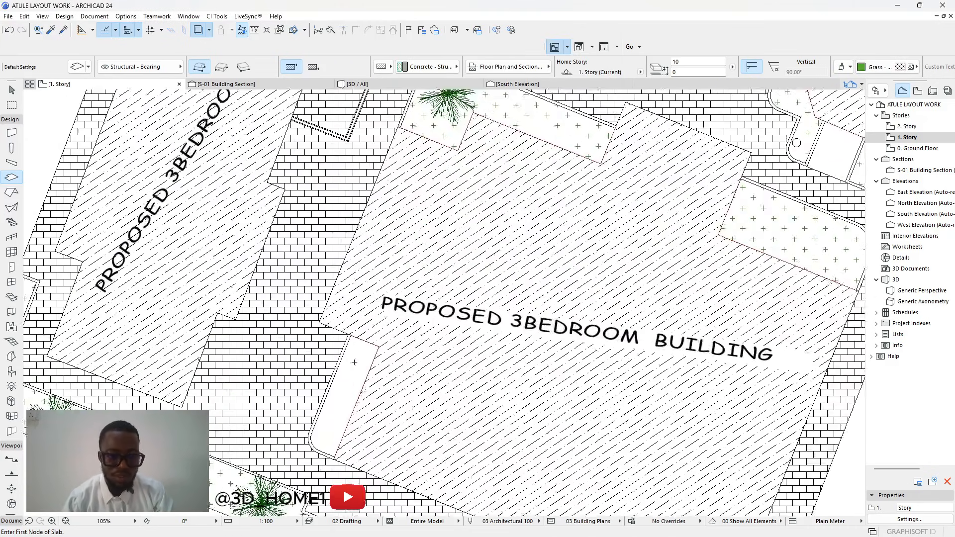
scroll(353, 360, "down", 5)
scroll(352, 348, "up", 12)
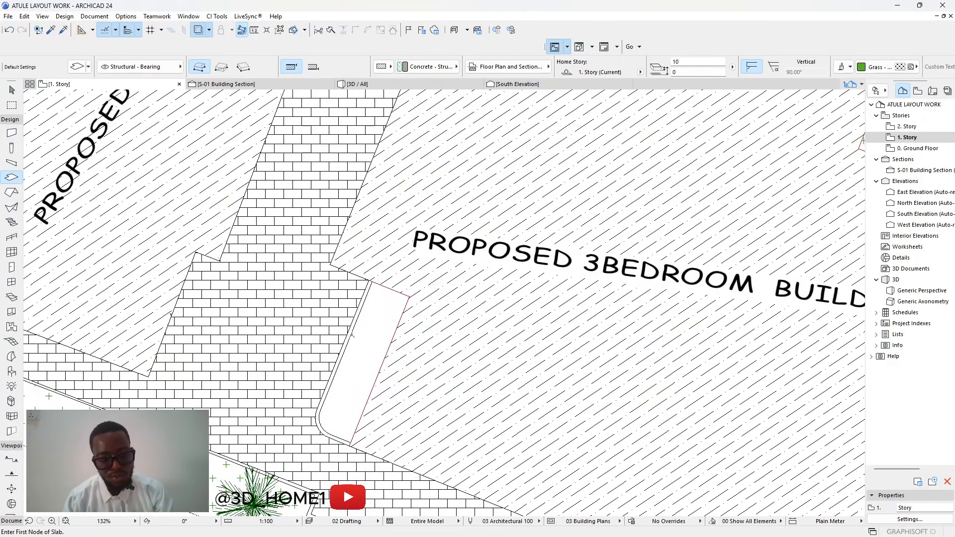
scroll(378, 318, "up", 10)
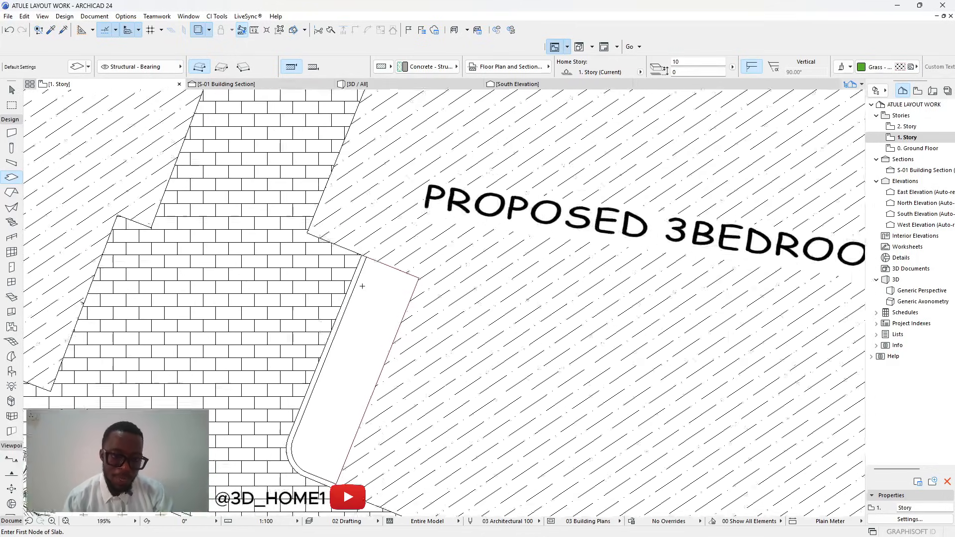
scroll(362, 255, "down", 7)
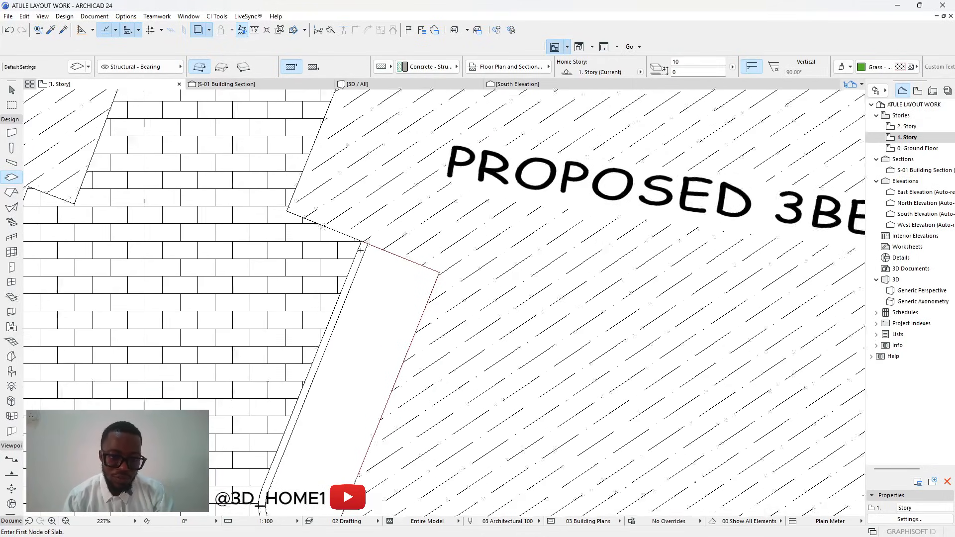
scroll(373, 241, "up", 18)
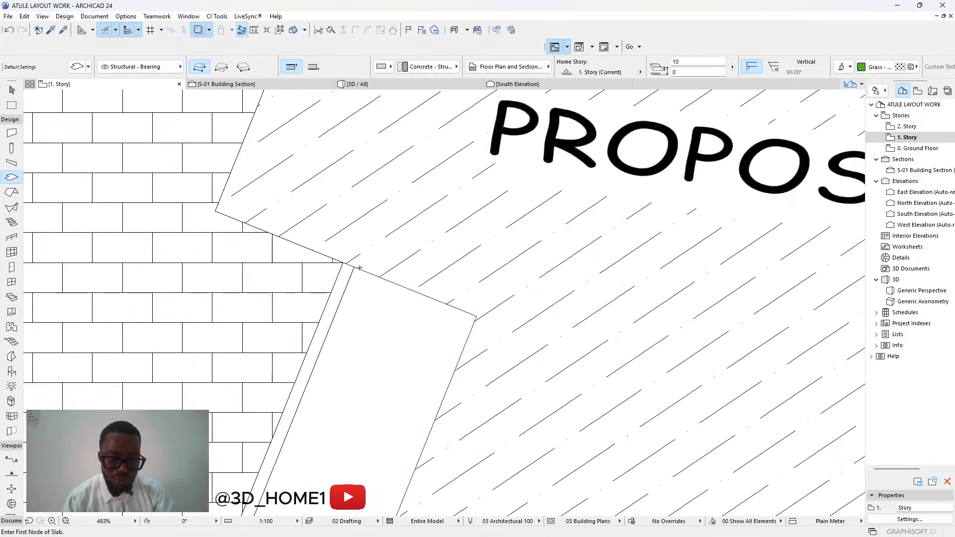
left_click(351, 266)
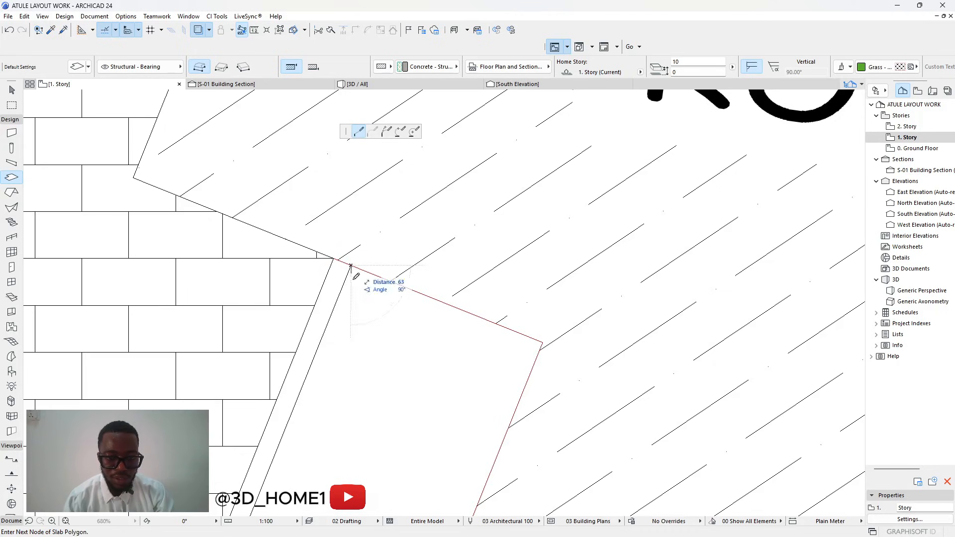
scroll(498, 324, "down", 12)
scroll(471, 429, "up", 10)
left_click(471, 415)
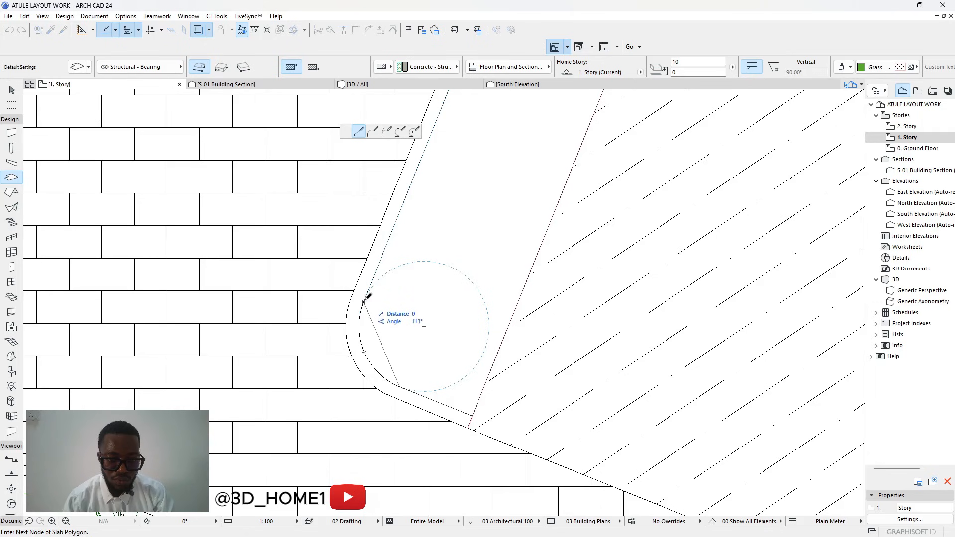
scroll(364, 299, "down", 4)
left_click(444, 174)
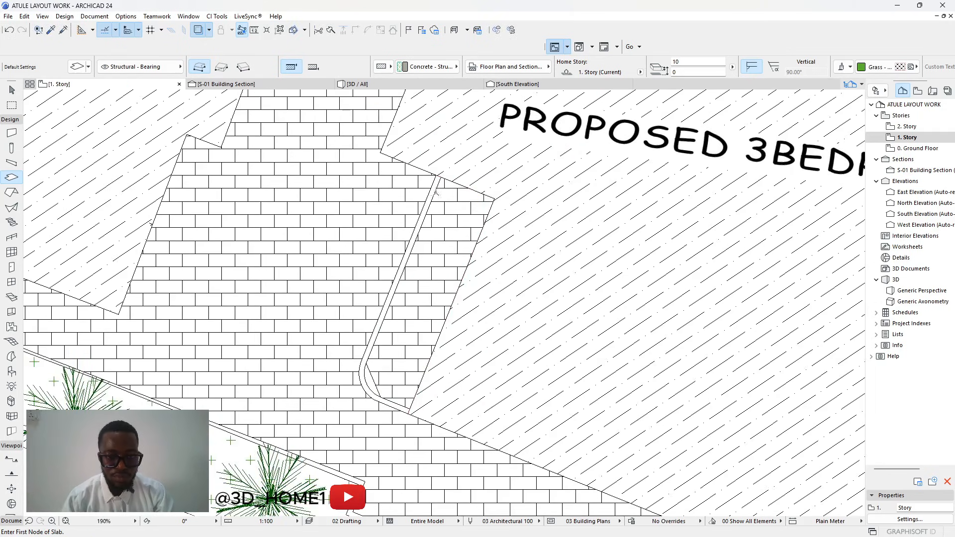
key("Escape")
Change the planter strip slab's cover fill to Grass and deselect it.
left_click(420, 298)
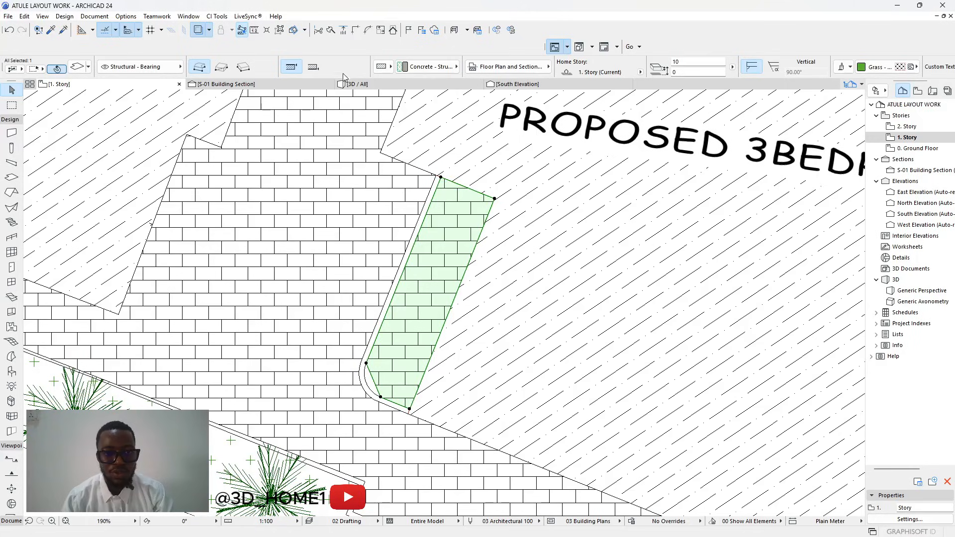
mouse_move(530, 71)
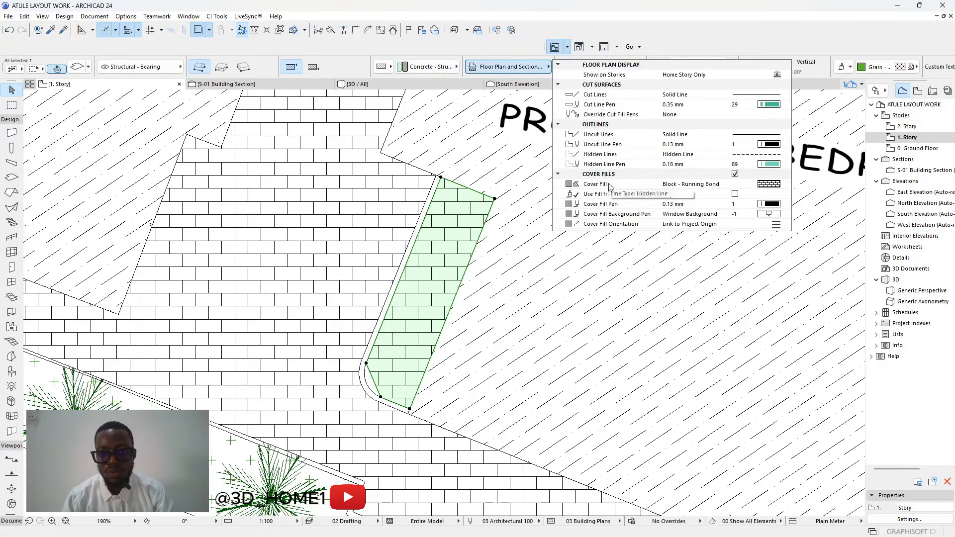
left_click(768, 184)
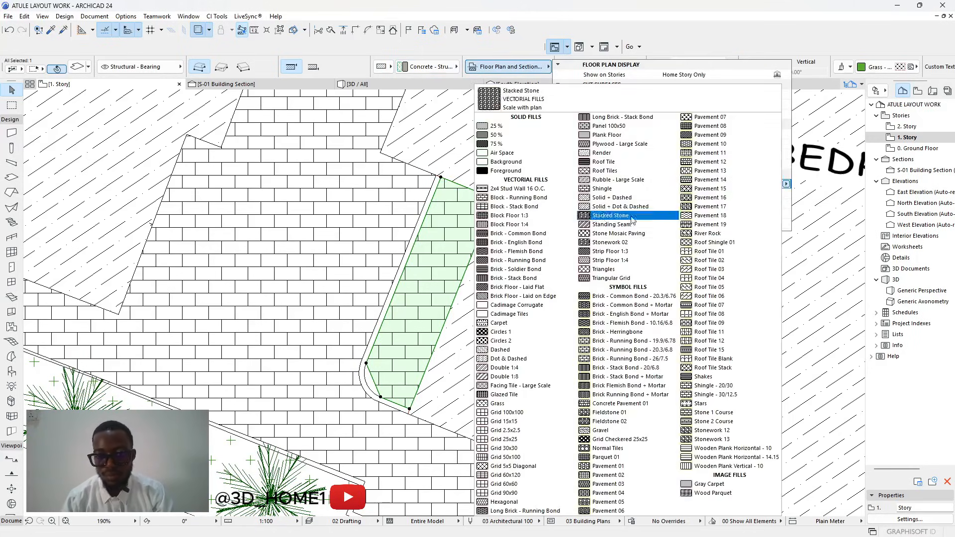
left_click(498, 403)
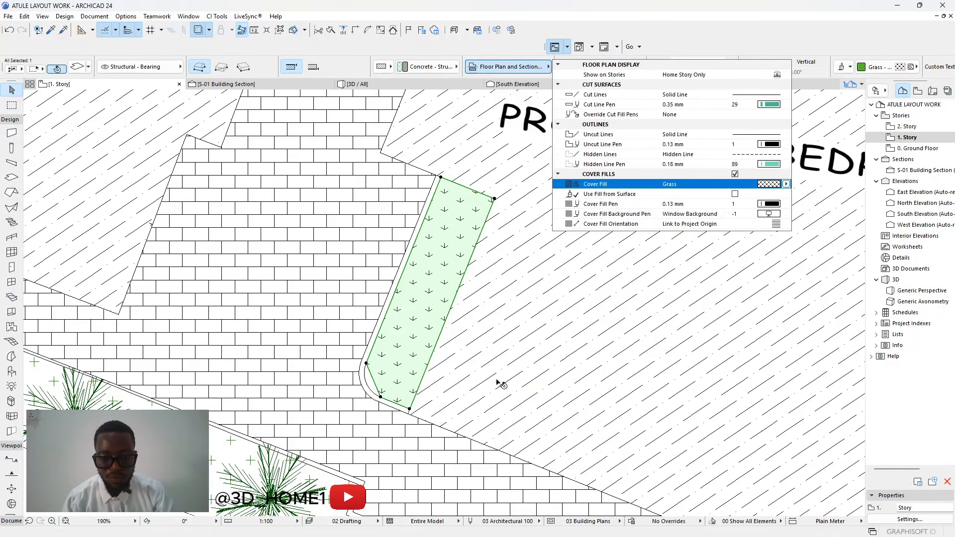
left_click(433, 327)
scroll(435, 322, "down", 4)
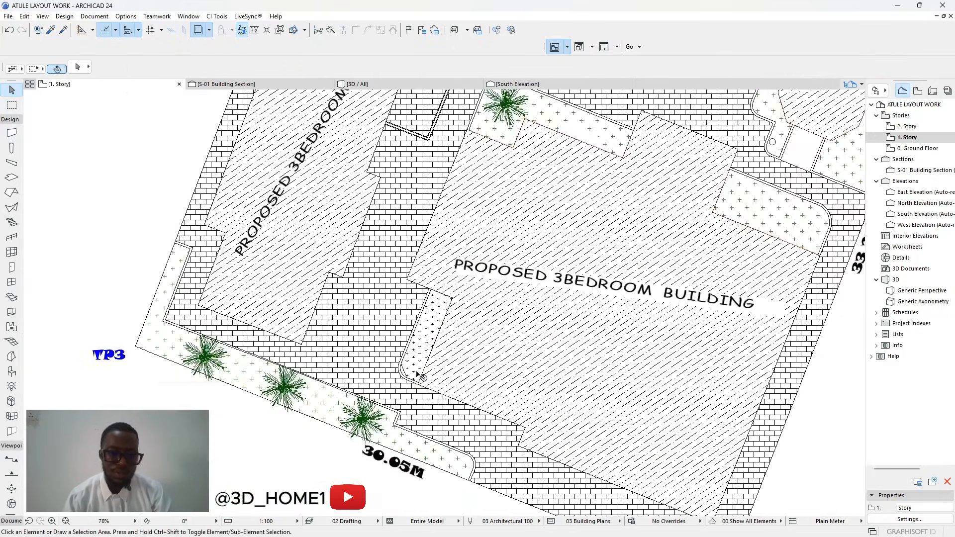
Curve the planter strip slab's short corner edge along the rounded kerb with an arc radius of about 500, and deselect it.
scroll(422, 343, "up", 4)
left_click(391, 411)
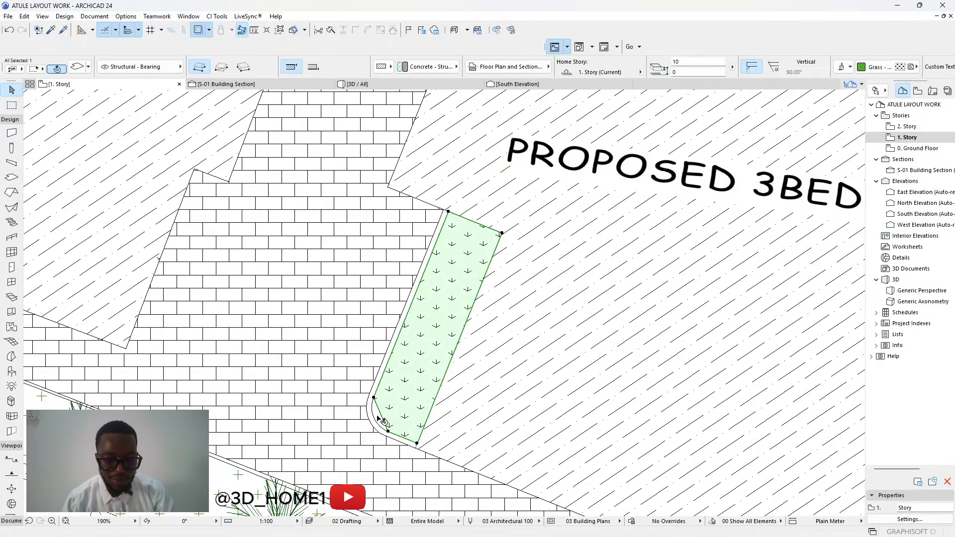
scroll(383, 411, "up", 4)
left_click(383, 409)
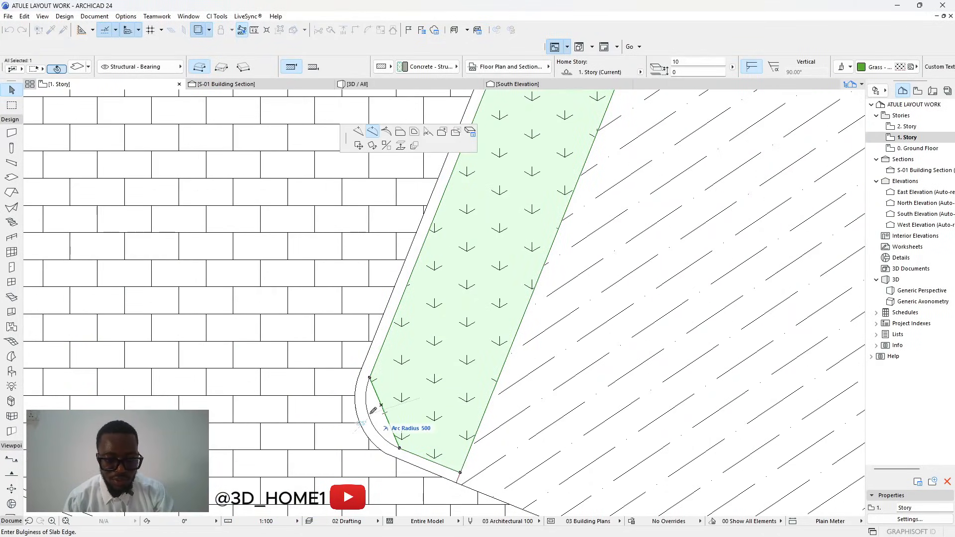
left_click(373, 411)
scroll(374, 409, "down", 14)
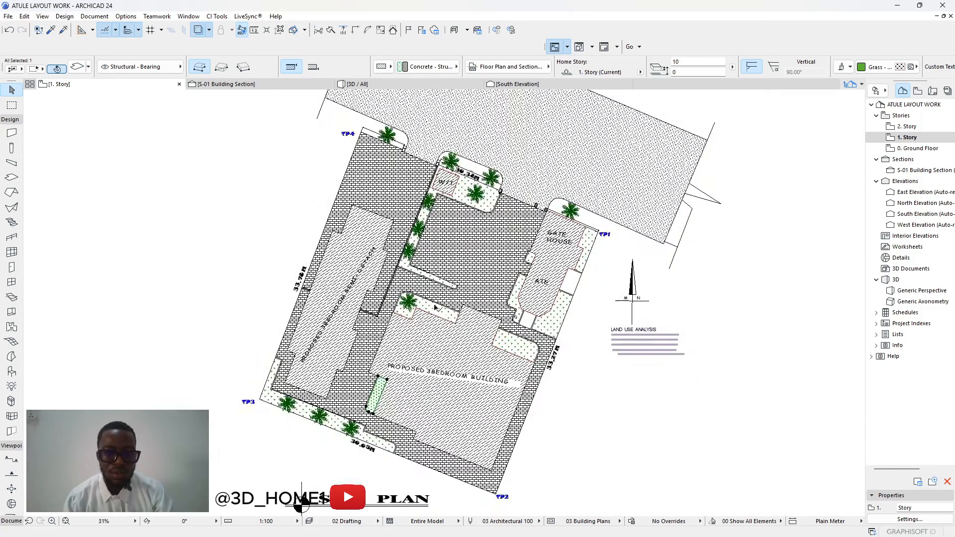
key("Escape")
Pick up the parameters of the grass planter strip slab as the defaults for new slabs.
scroll(435, 306, "up", 8)
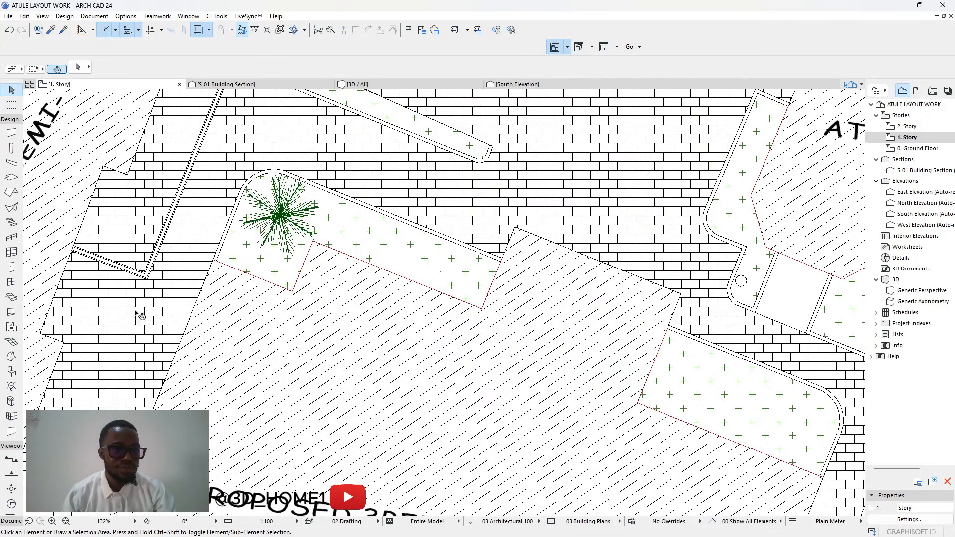
left_click(51, 31)
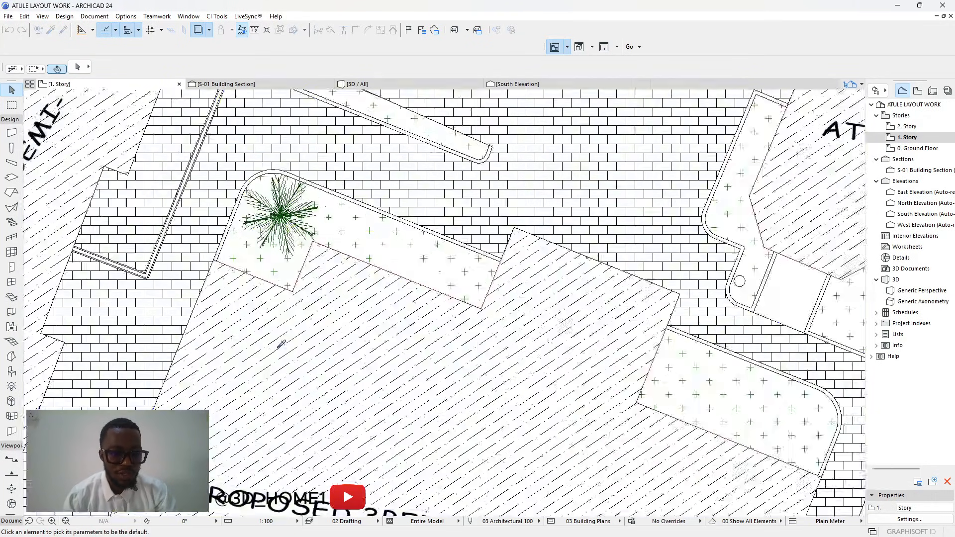
scroll(281, 345, "down", 8)
scroll(246, 387, "up", 4)
scroll(247, 381, "down", 2)
left_click(252, 376)
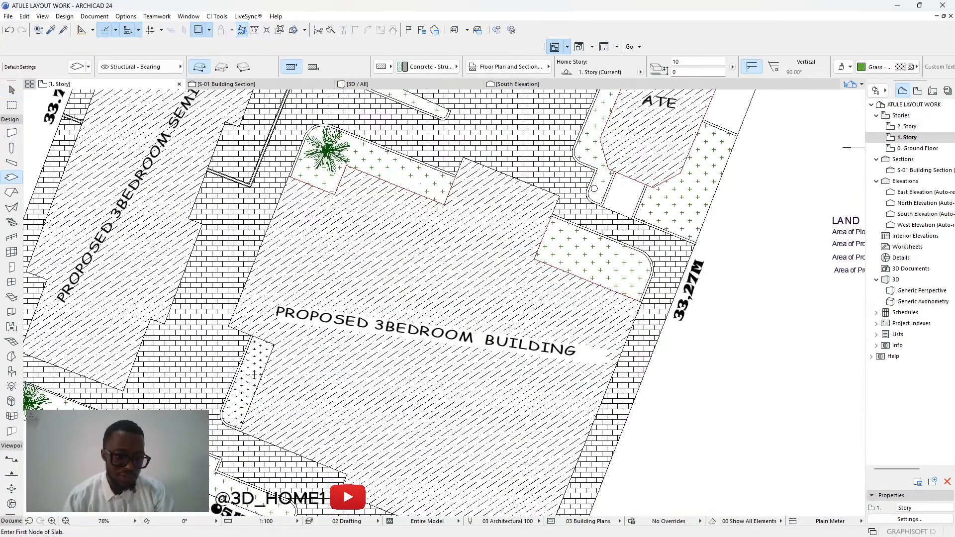
Draw a slab over the planter with the palm tree beside the proposed 3-bedroom building, following the building wall and the kerb's inner edge.
scroll(252, 377, "down", 5)
scroll(252, 376, "up", 4)
scroll(267, 331, "up", 10)
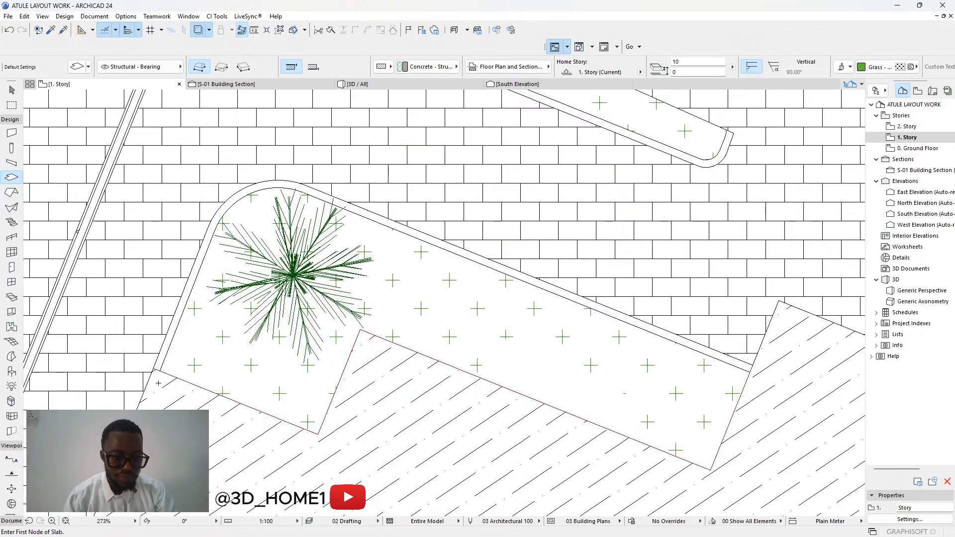
left_click(160, 360)
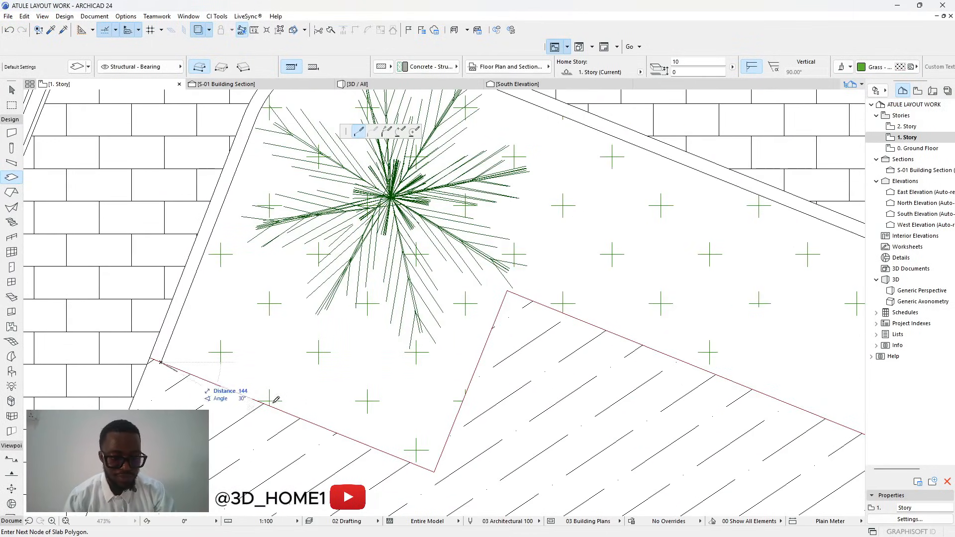
left_click(434, 471)
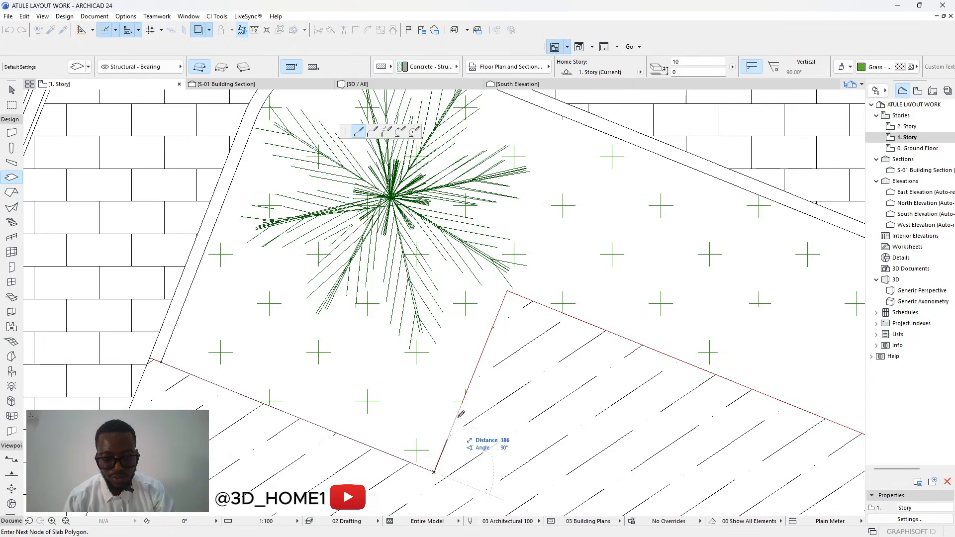
left_click(509, 289)
scroll(509, 289, "down", 5)
scroll(520, 362, "up", 3)
left_click(520, 362)
scroll(541, 289, "up", 3)
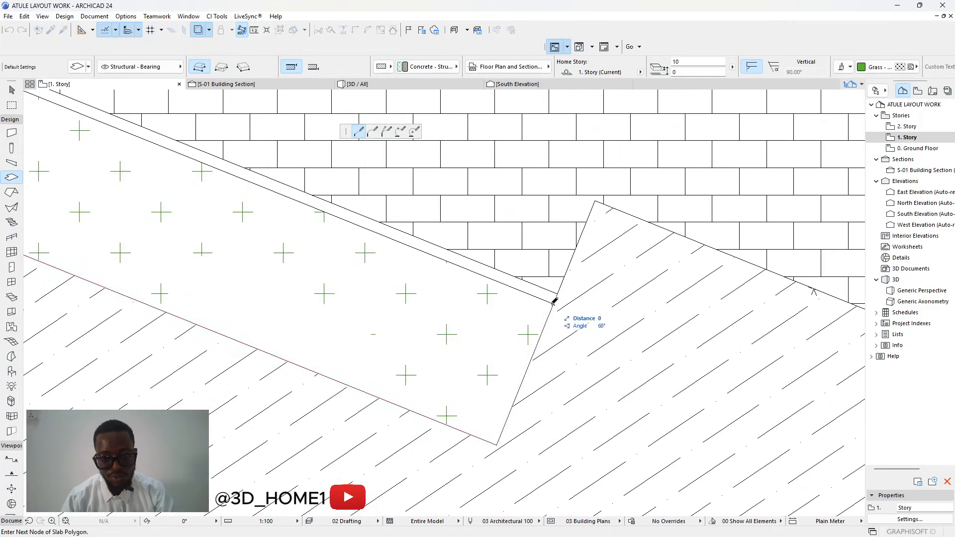
scroll(554, 300, "down", 5)
scroll(249, 169, "up", 4)
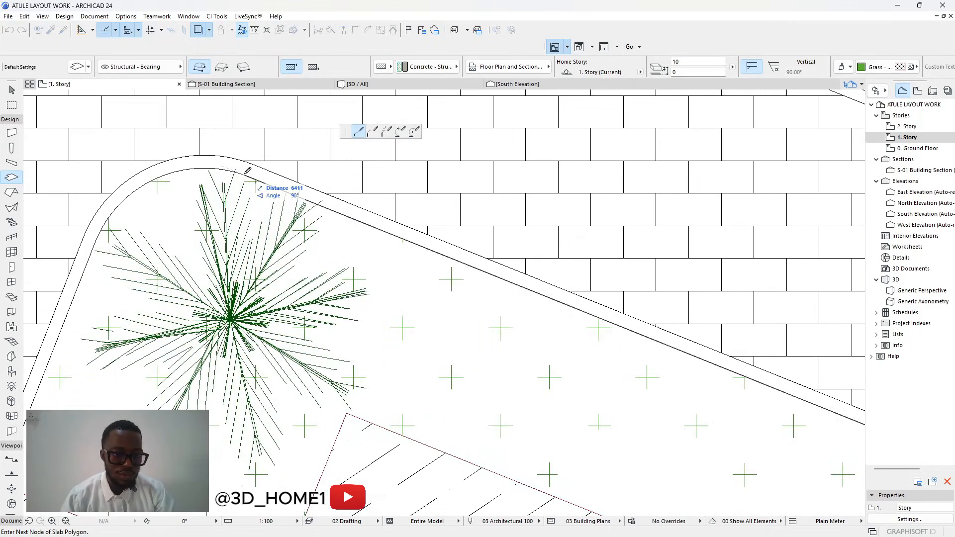
left_click(256, 180)
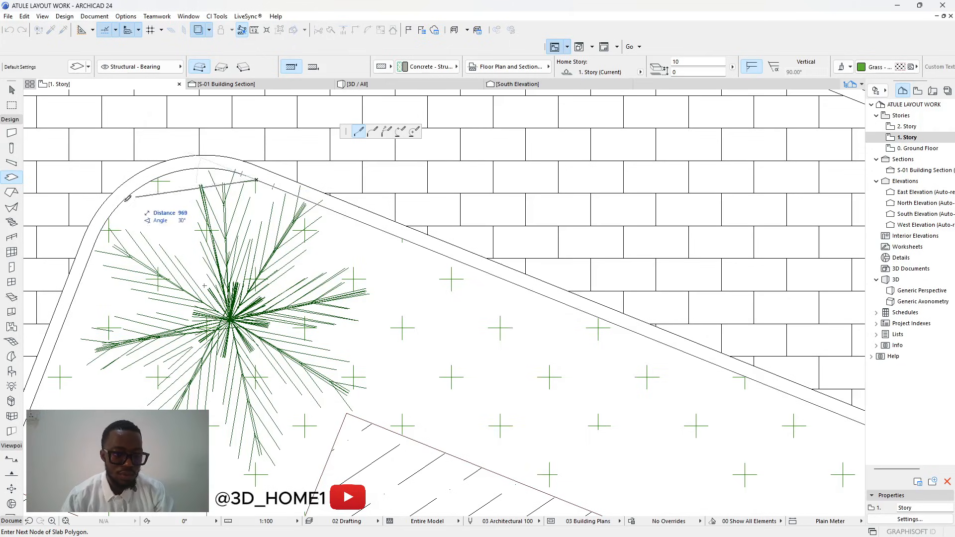
scroll(98, 240, "down", 5)
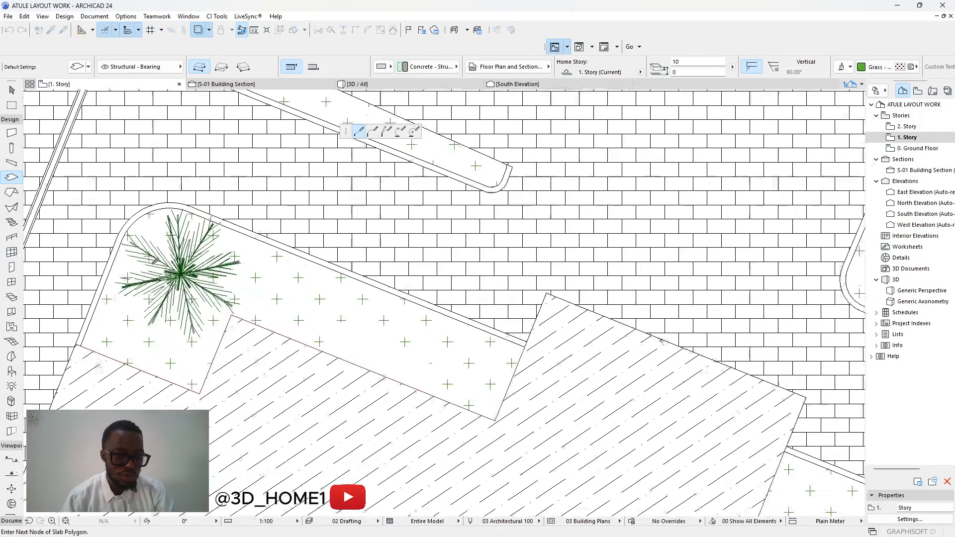
scroll(96, 253, "up", 4)
left_click(95, 311)
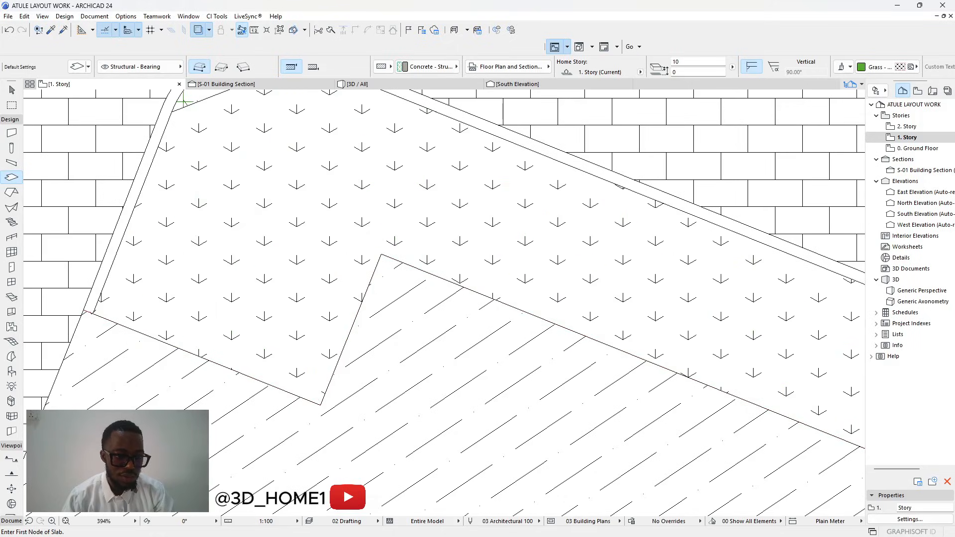
key("Escape")
Curve the palm planter slab's short straight corner edge along the rounded kerb and deselect the slab.
scroll(167, 313, "down", 5)
scroll(225, 251, "up", 4)
left_click(229, 275)
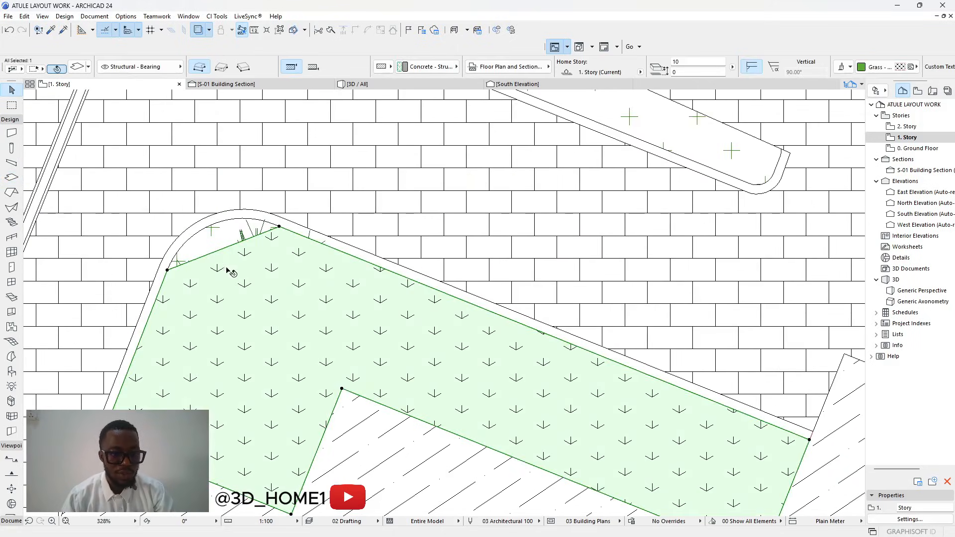
left_click(224, 251)
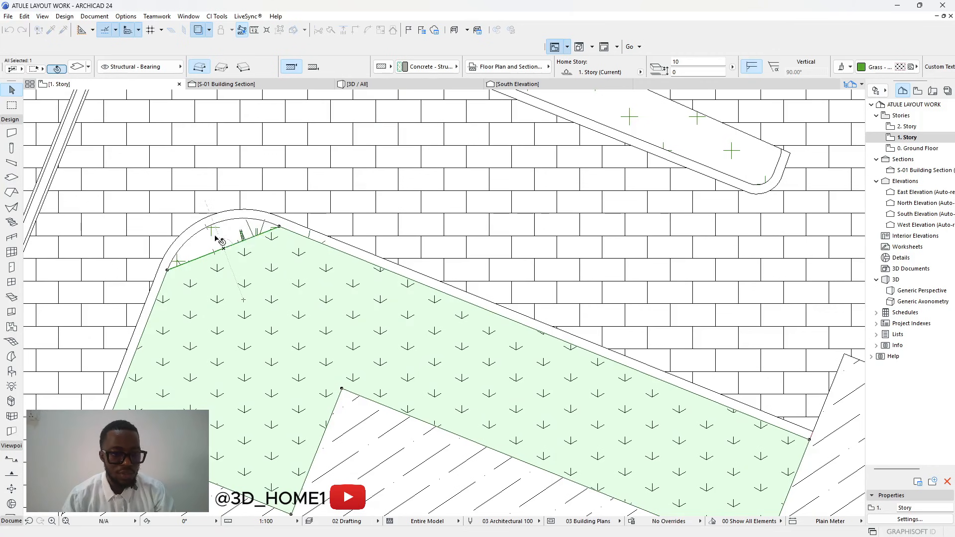
scroll(221, 253, "down", 3)
scroll(221, 253, "down", 4)
key("Escape")
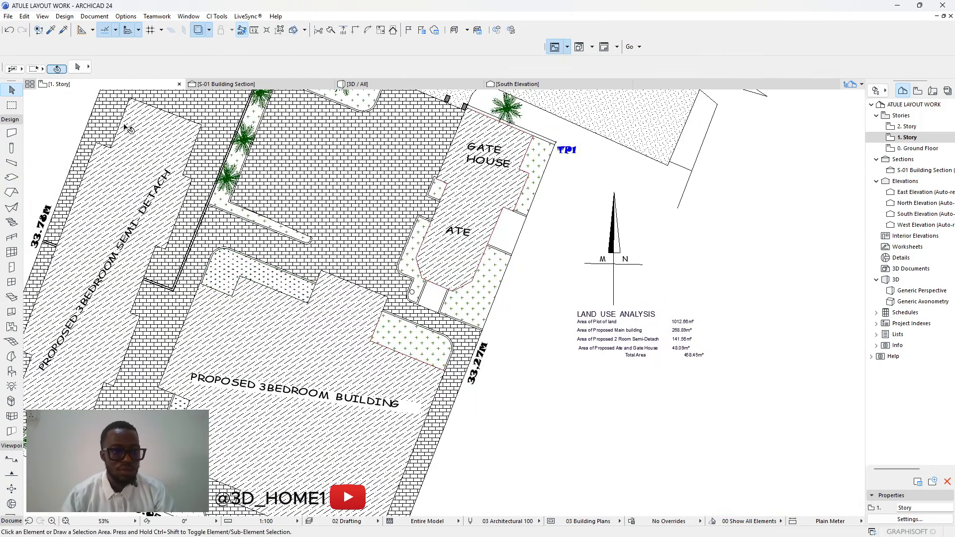
left_click(50, 30)
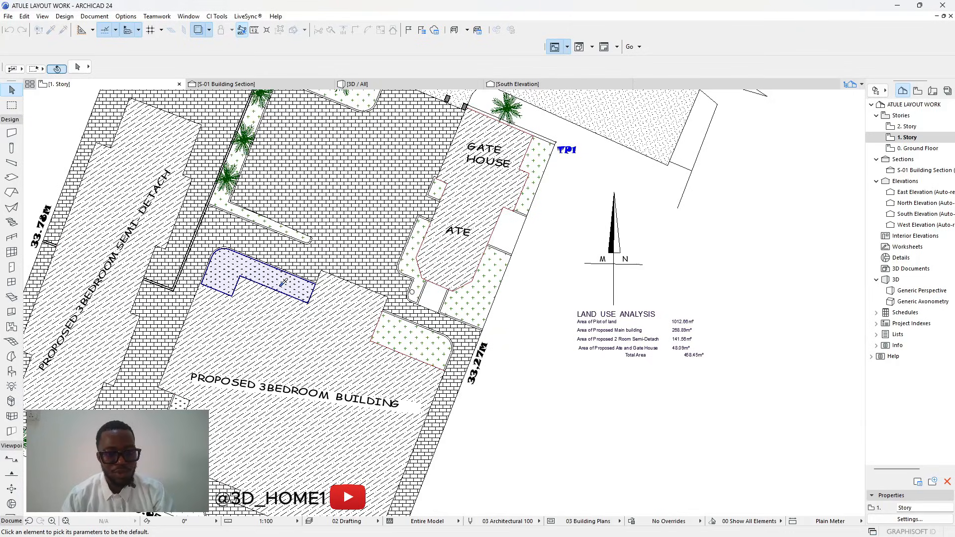
left_click(341, 317)
key("Escape")
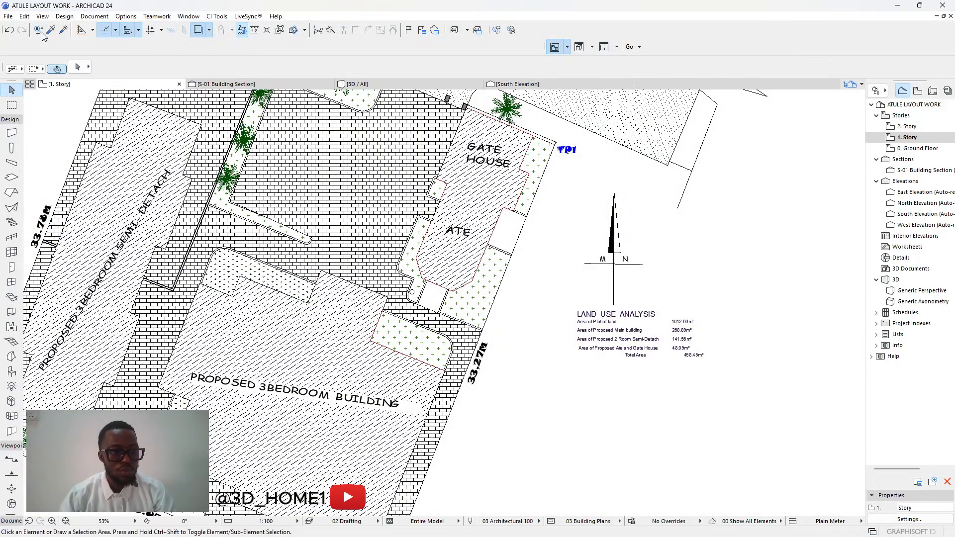
Pick up the parameters of the palm planter's grass slab as the defaults for new slabs.
left_click(51, 32)
scroll(367, 339, "up", 3)
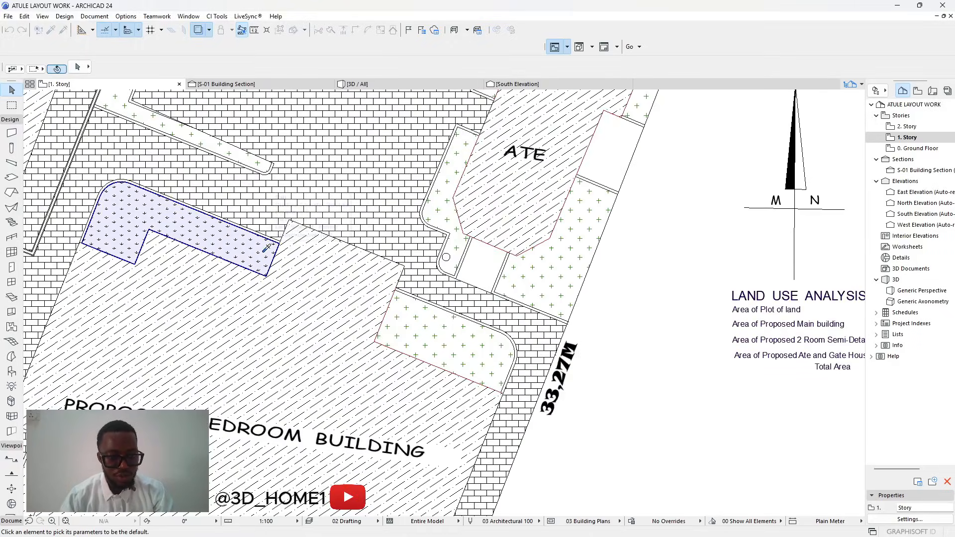
left_click(266, 248)
Draw a slab over the planter near the 33,27M boundary, following the building wall and kerb, with a straight edge across the rounded corner.
scroll(393, 348, "up", 3)
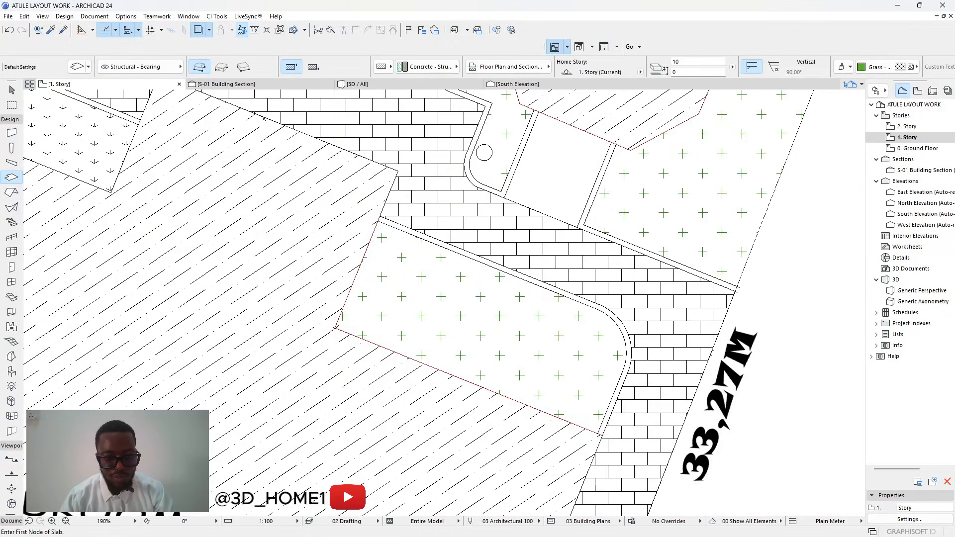
left_click(335, 328)
left_click(379, 220)
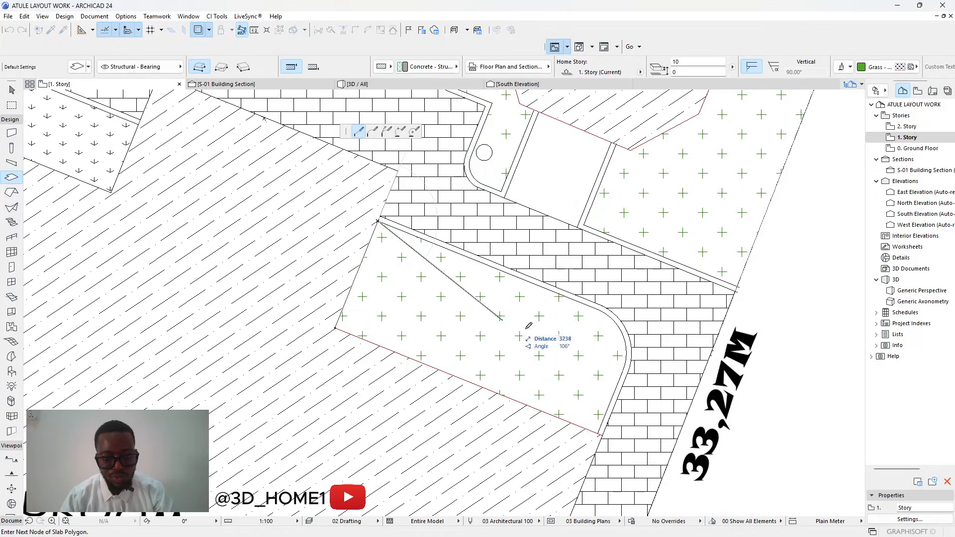
left_click(597, 308)
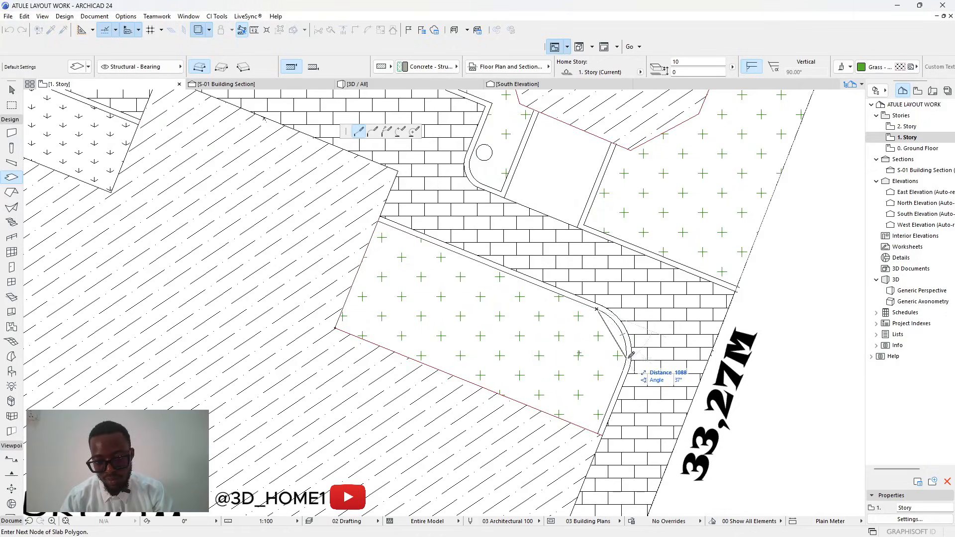
left_click(623, 369)
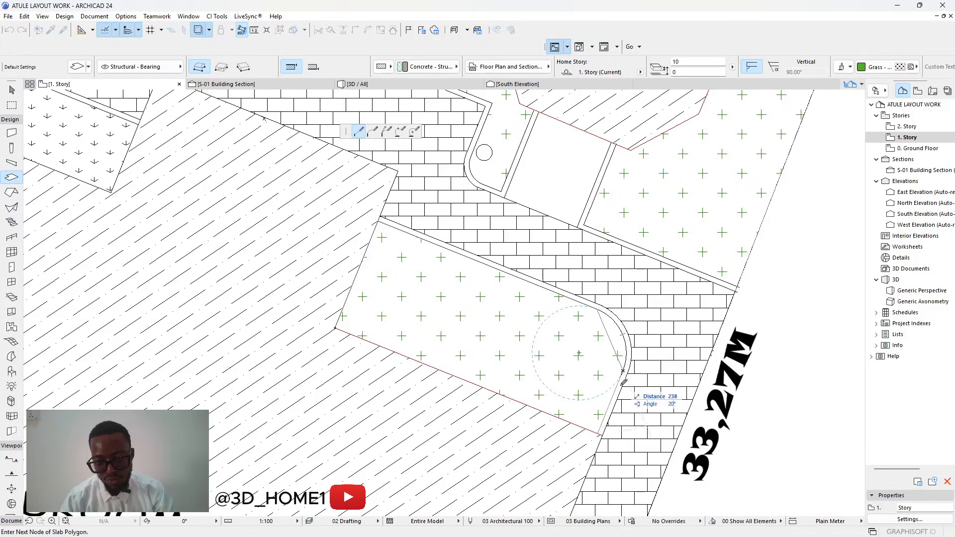
left_click(599, 433)
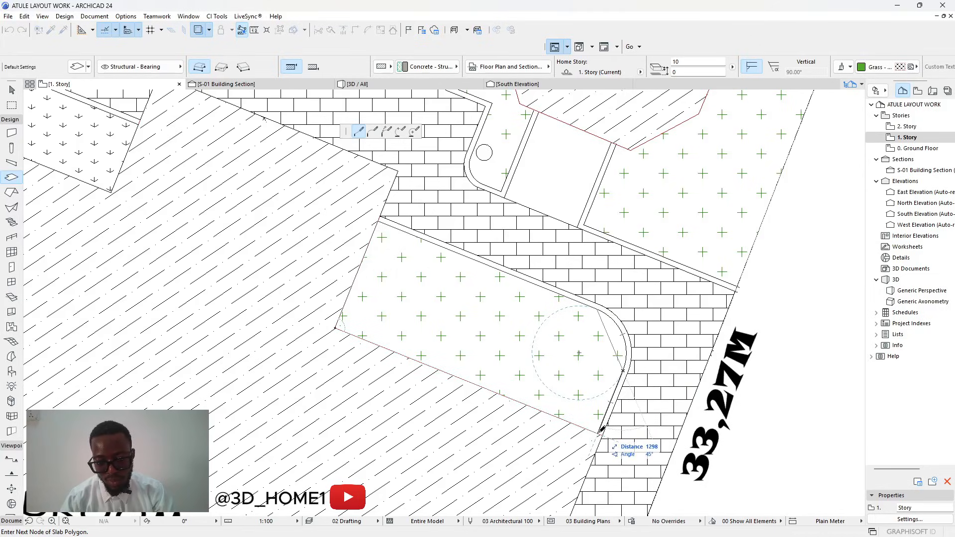
left_click(336, 323)
key("Escape")
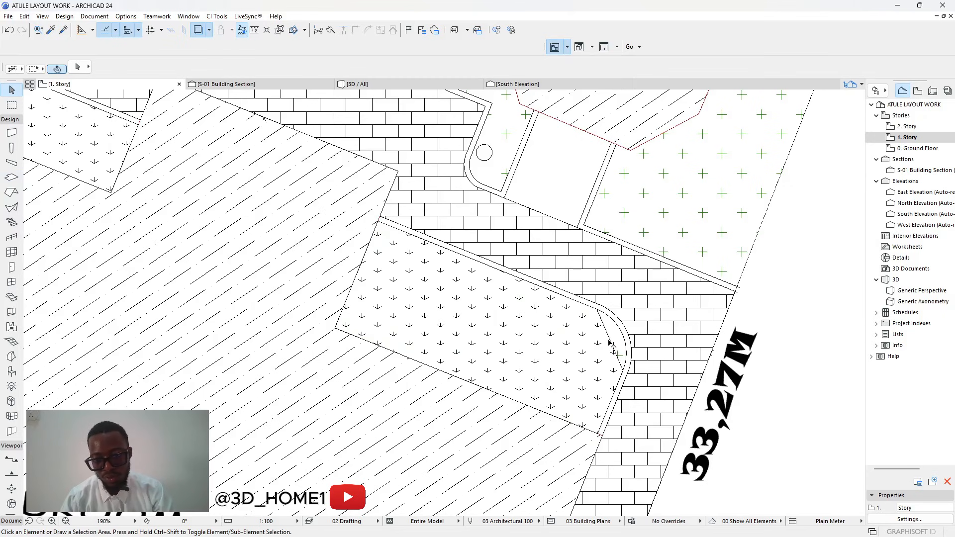
Curve the corner edge of the grass slab near the 33,27M boundary to follow the rounded kerb.
left_click(610, 343)
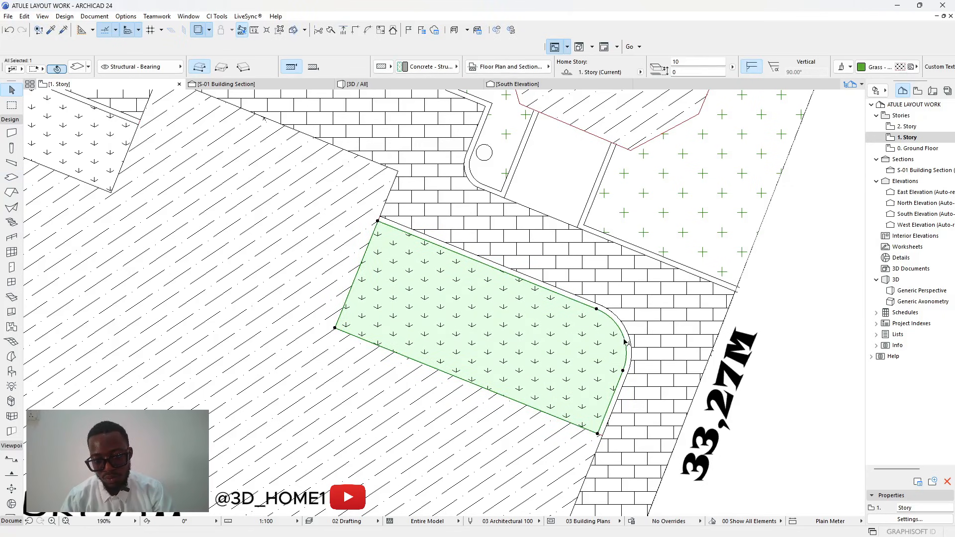
scroll(526, 379, "down", 10)
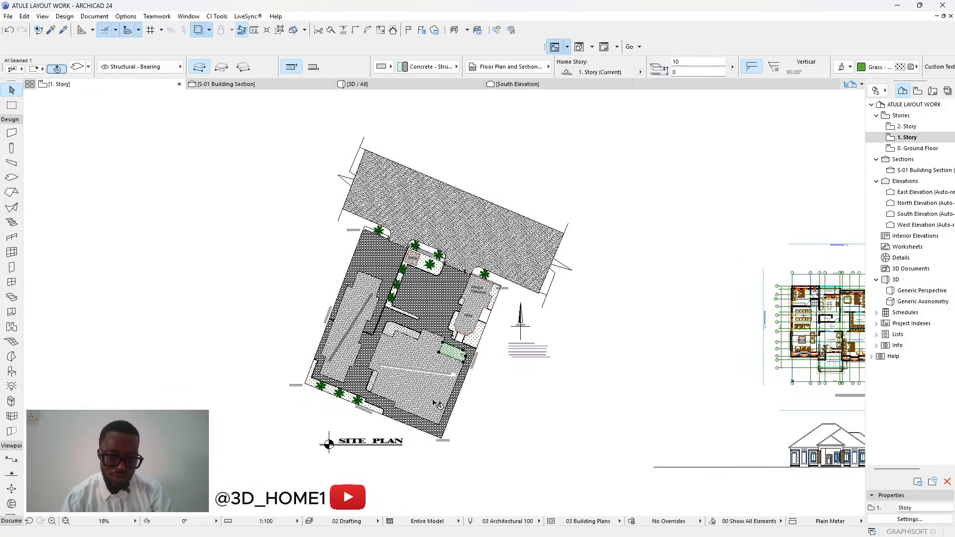
key("Escape")
scroll(323, 390, "up", 6)
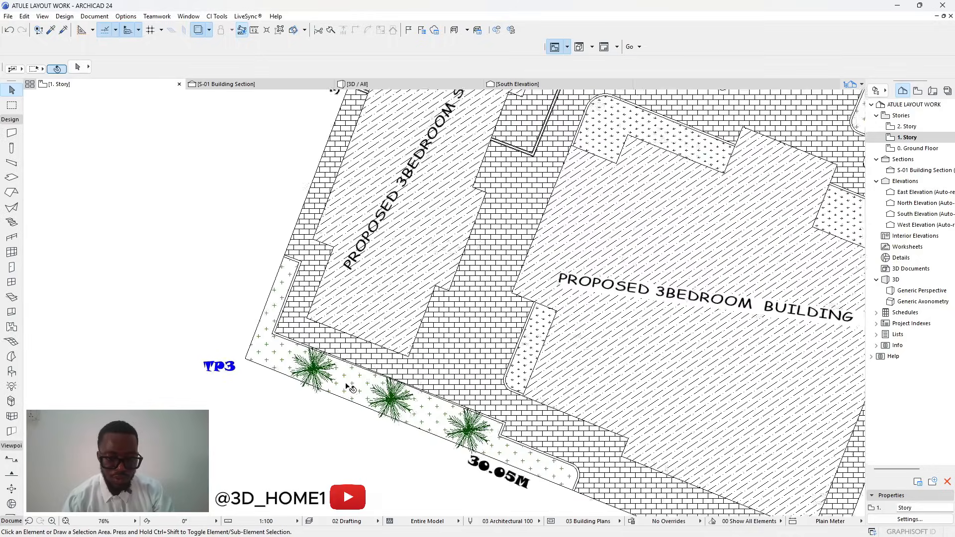
Pick up the settings of the narrow grass slab beside the PROPOSED 3BEDROOM BUILDING as slab defaults.
left_click(353, 384)
key("Escape")
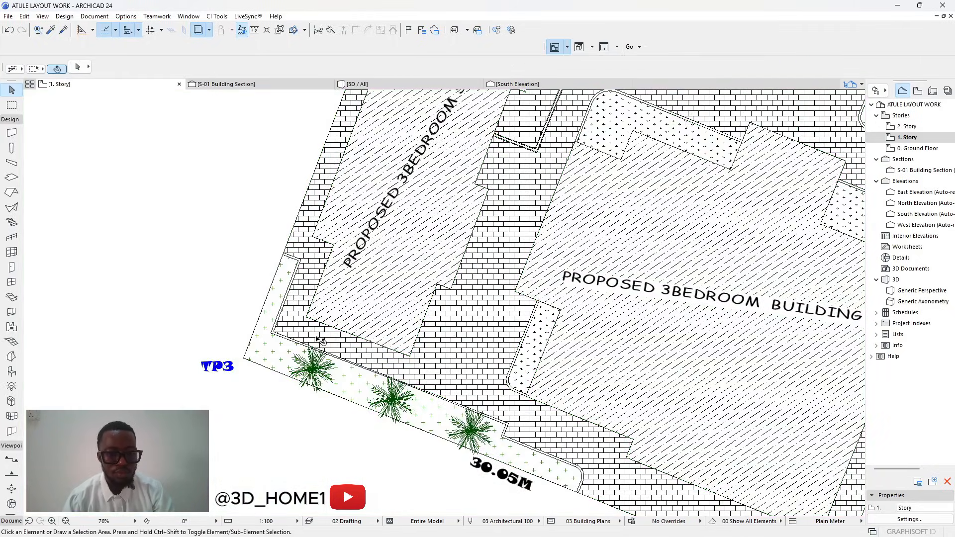
scroll(321, 336, "down", 2)
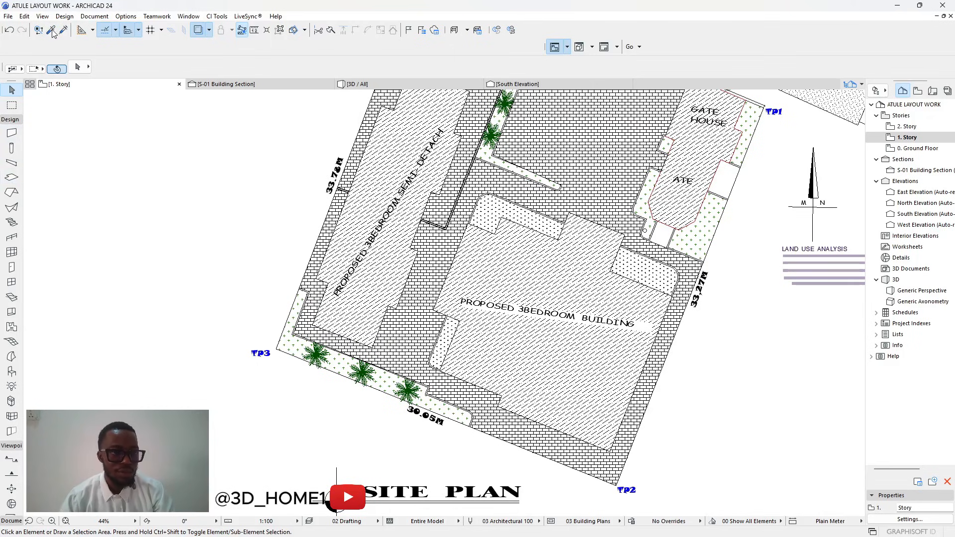
scroll(469, 388, "up", 2)
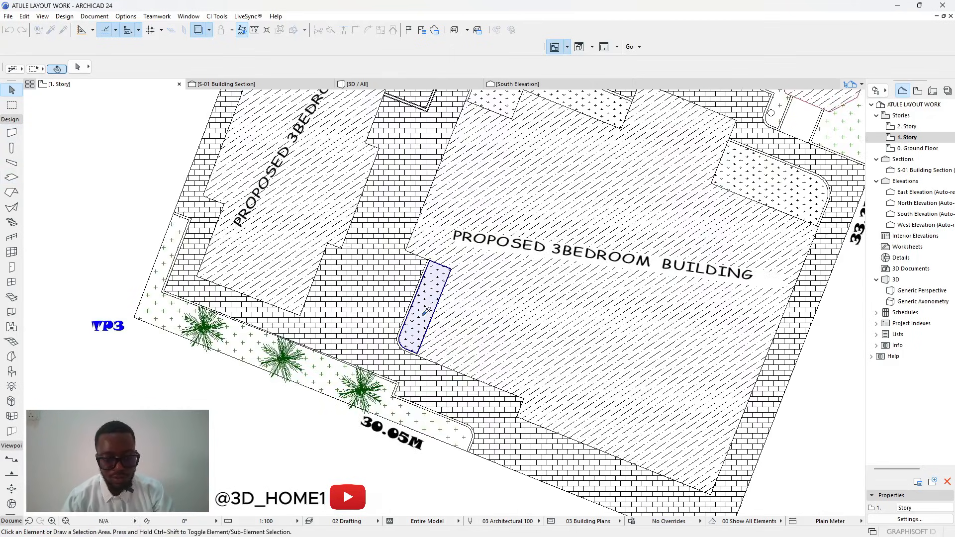
left_click(426, 311, "alt")
scroll(174, 219, "up", 4)
left_click(171, 212)
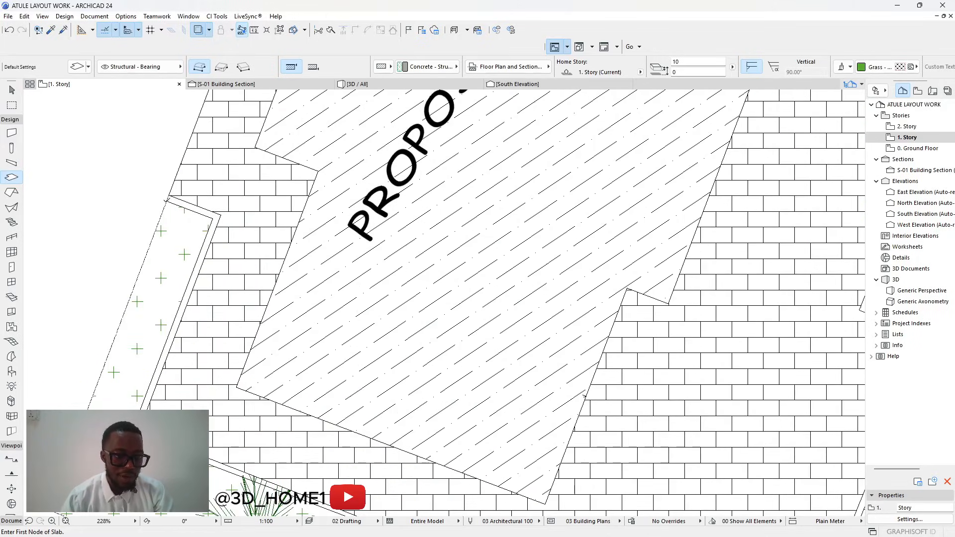
left_click(213, 218)
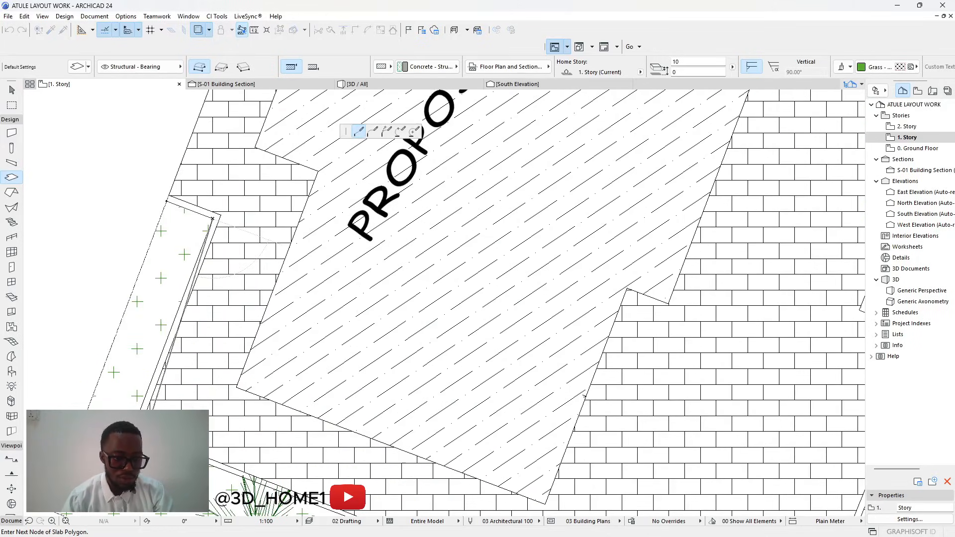
scroll(189, 397, "down", 3)
scroll(422, 473, "up", 4)
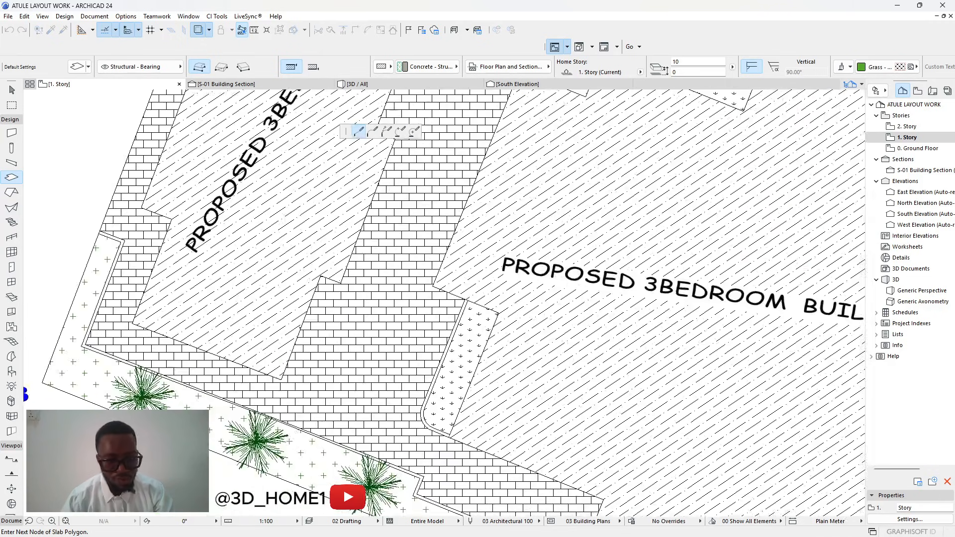
left_click(446, 465)
scroll(427, 460, "down", 3)
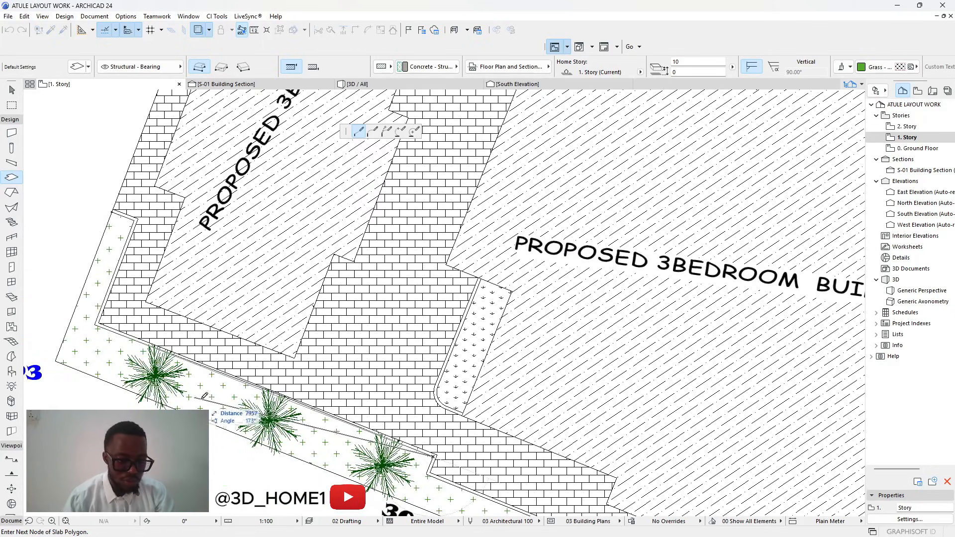
left_click(238, 404)
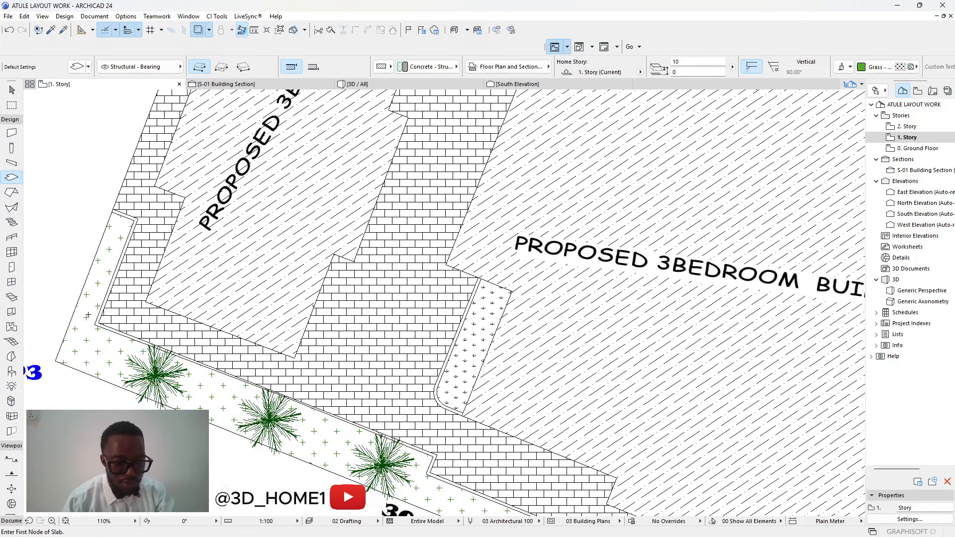
Start a grass slab at the upper end of the TP3 planting strip, tracing its inner kerb to the start of the rounded corner.
scroll(122, 207, "up", 5)
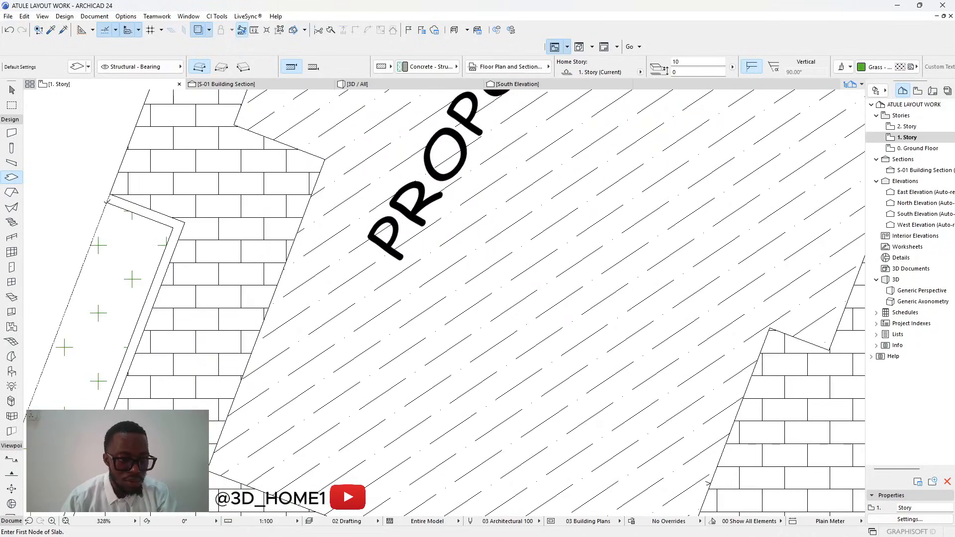
left_click(107, 201)
middle_click_drag(107, 202, 124, 389)
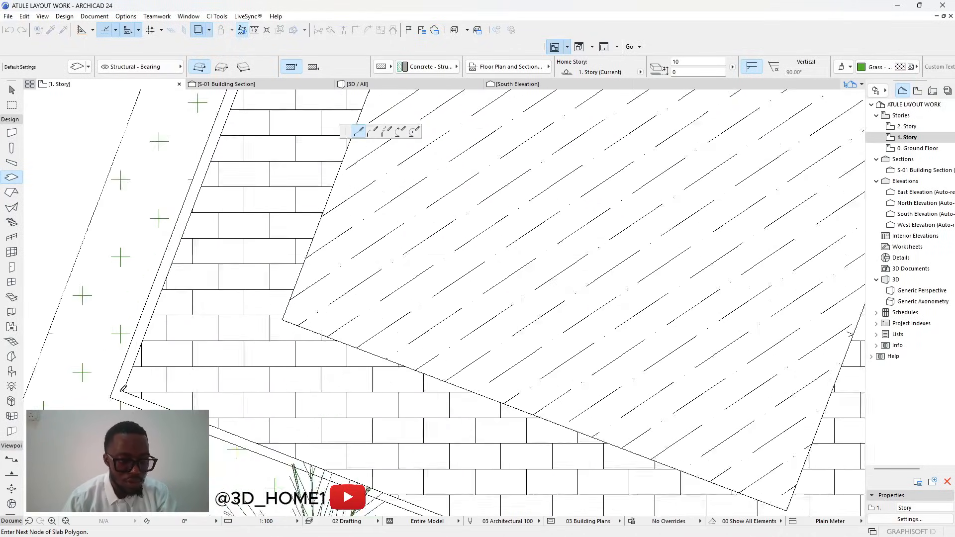
scroll(119, 390, "up", 1)
scroll(135, 360, "down", 3)
scroll(136, 352, "up", 2)
scroll(136, 352, "down", 1)
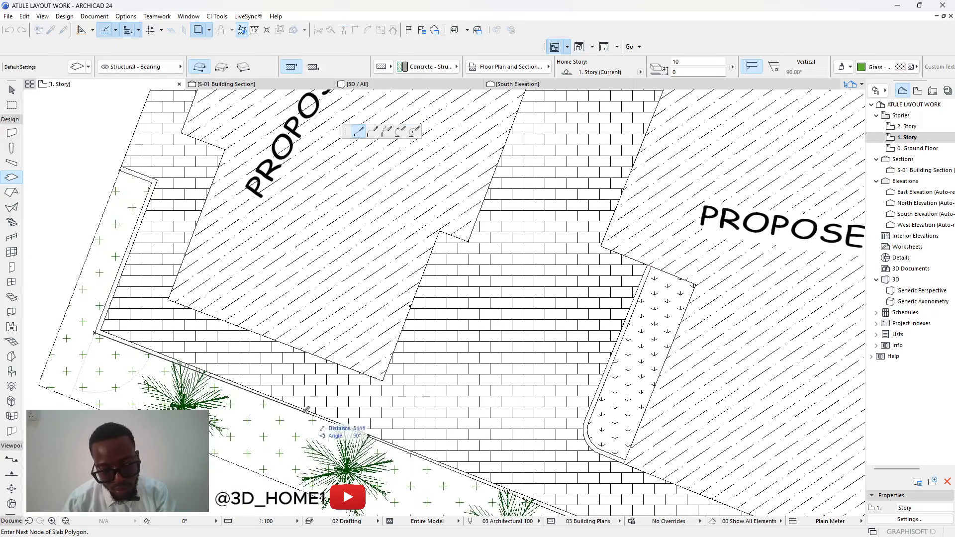
scroll(311, 411, "up", 1)
scroll(298, 416, "down", 2)
scroll(407, 422, "up", 4)
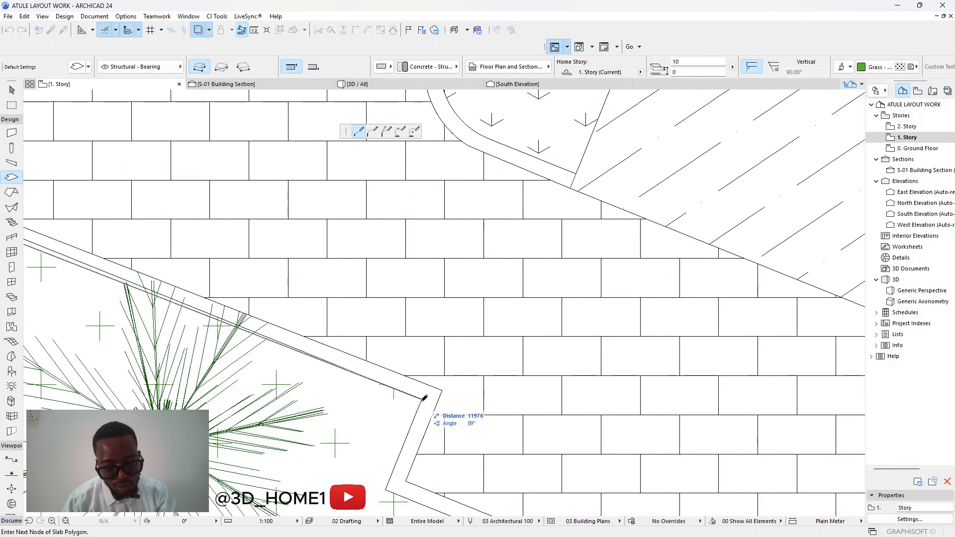
scroll(424, 397, "down", 3)
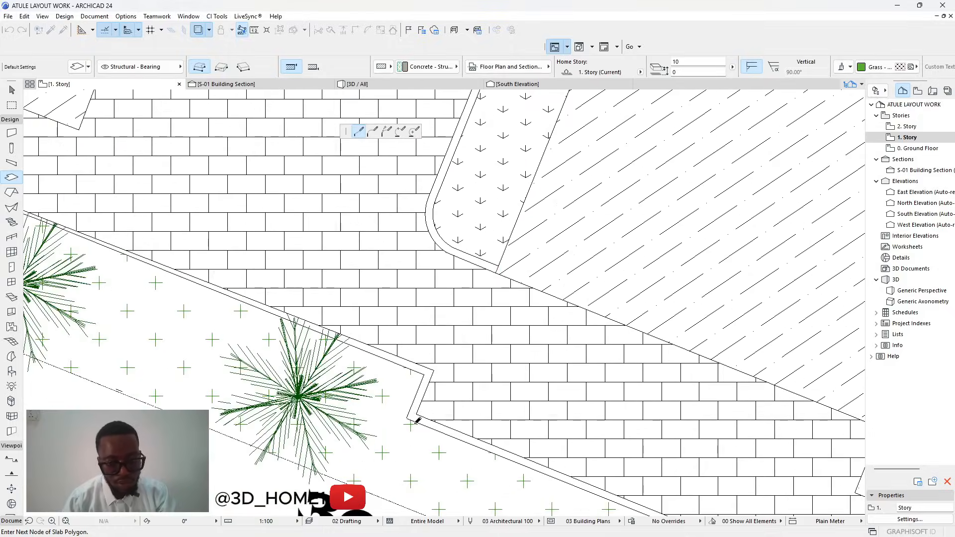
scroll(416, 423, "up", 1)
scroll(535, 441, "up", 4)
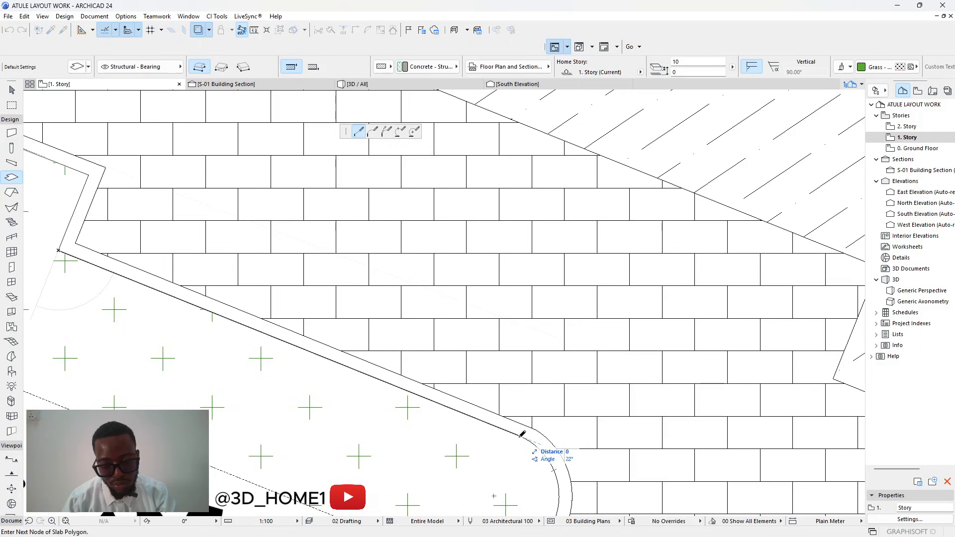
Continue the grass slab outline past the rounded corner and along the 30.05M boundary, closing it at its starting point.
scroll(522, 434, "down", 3)
scroll(519, 448, "up", 3)
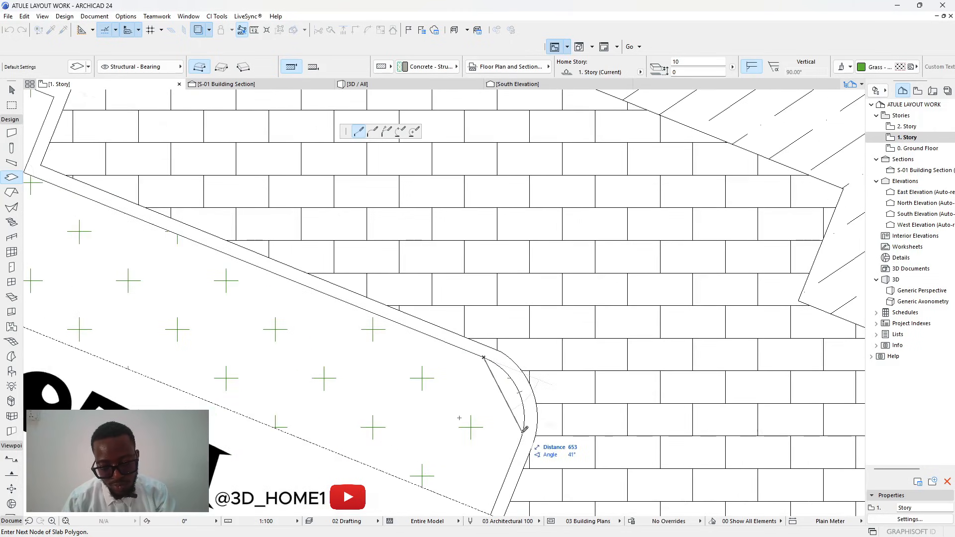
scroll(515, 462, "down", 3)
scroll(515, 462, "up", 3)
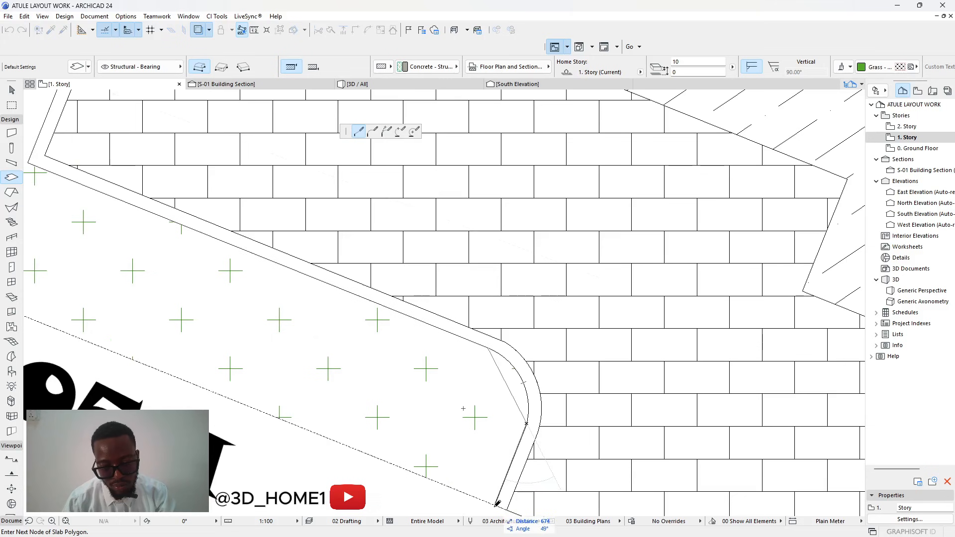
scroll(475, 463, "down", 3)
middle_click_drag(100, 238, 239, 313)
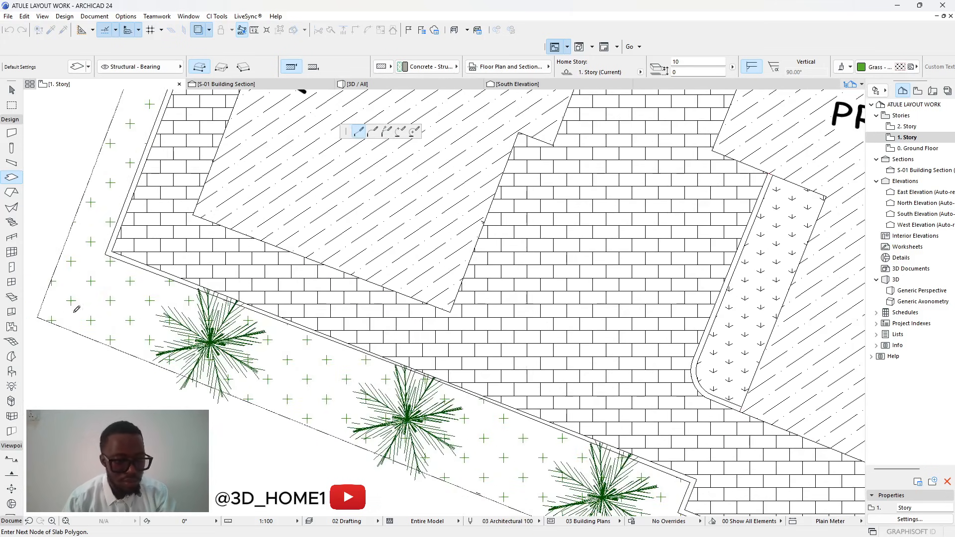
scroll(43, 312, "down", 3)
scroll(118, 269, "up", 3)
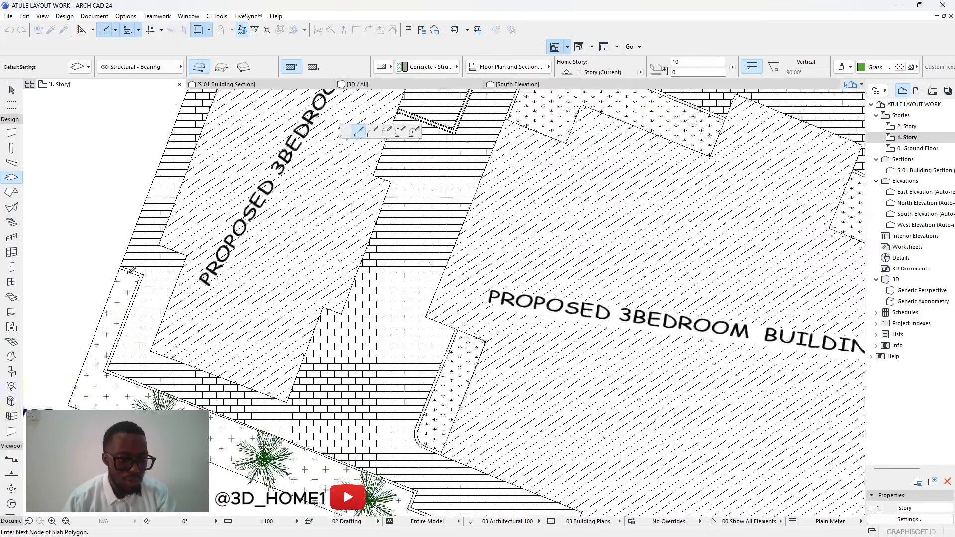
left_click(117, 269)
scroll(179, 272, "down", 3)
Curve the straight corner edge of the new grass slab along the 30.05M boundary to match the rounded kerb.
scroll(319, 348, "up", 5)
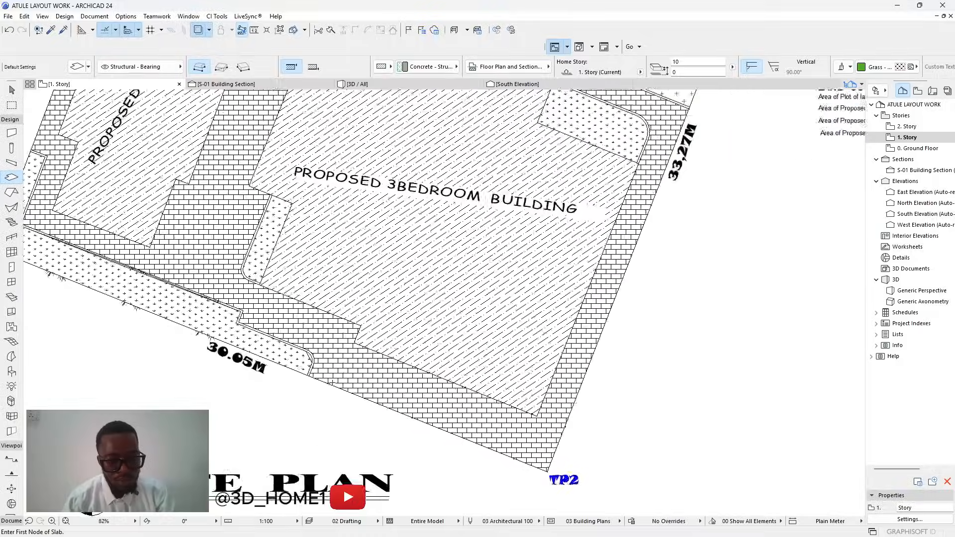
key("Escape")
left_click(266, 329)
left_click(267, 329)
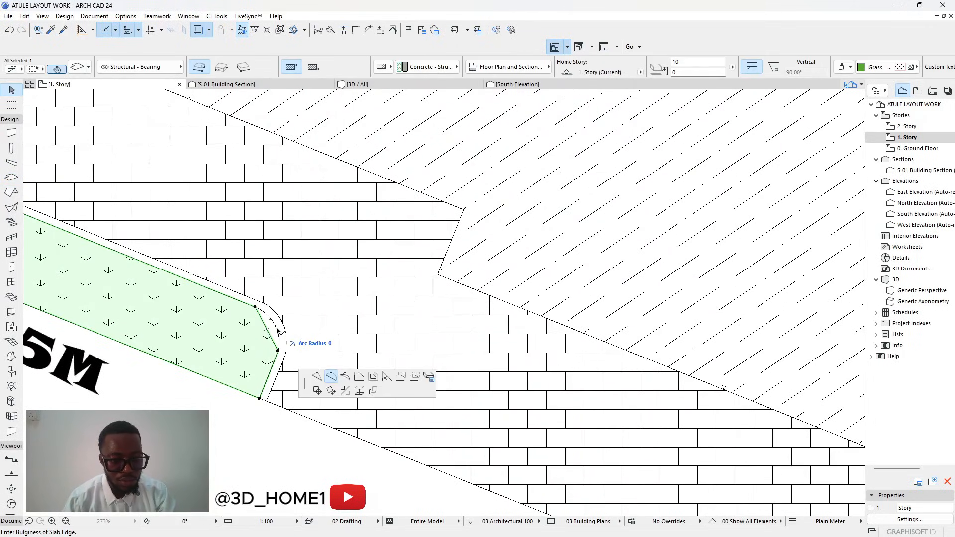
left_click(284, 324)
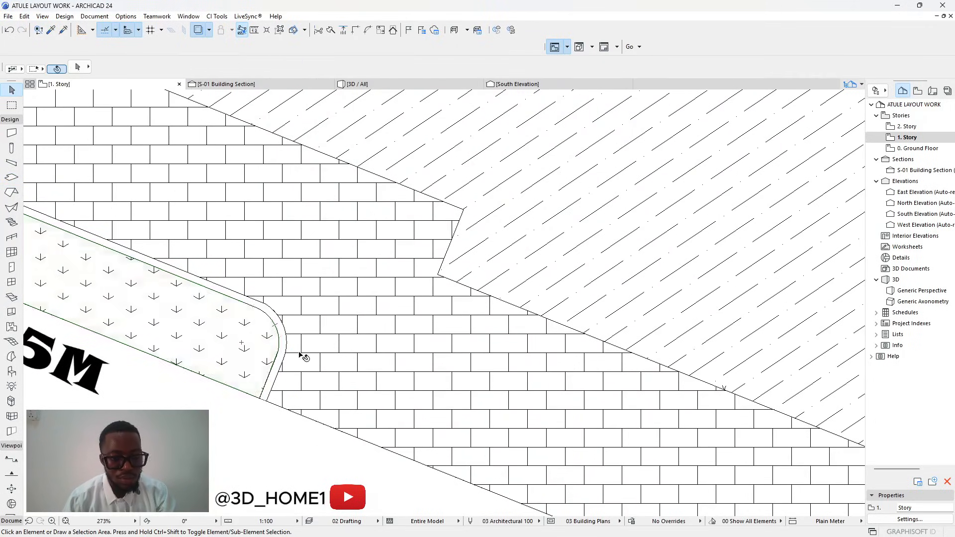
Pick up the settings of the grass slab between the PROPOSED 3BEDROOM BUILDING and the courtyard paving.
scroll(305, 356, "down", 5)
scroll(405, 231, "up", 3)
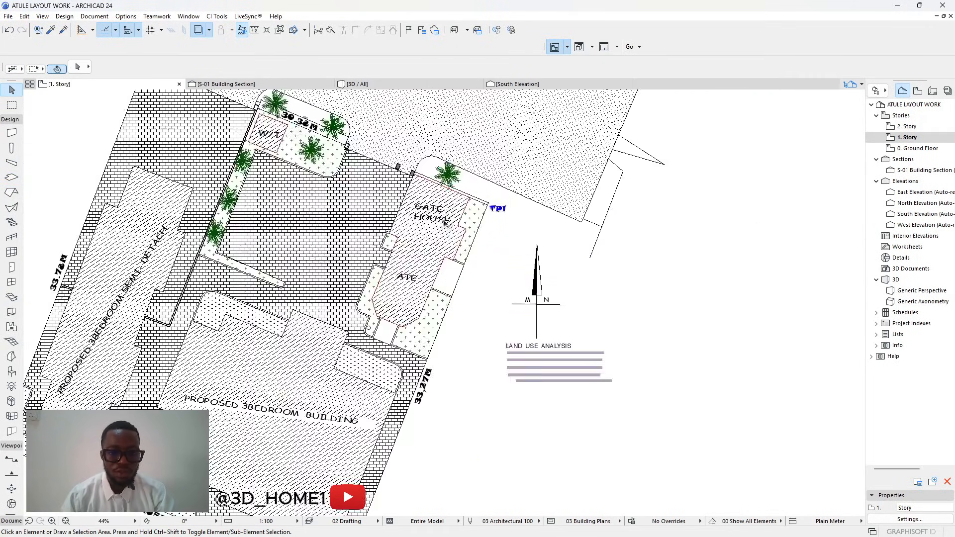
scroll(411, 279, "down", 2)
scroll(415, 321, "up", 1)
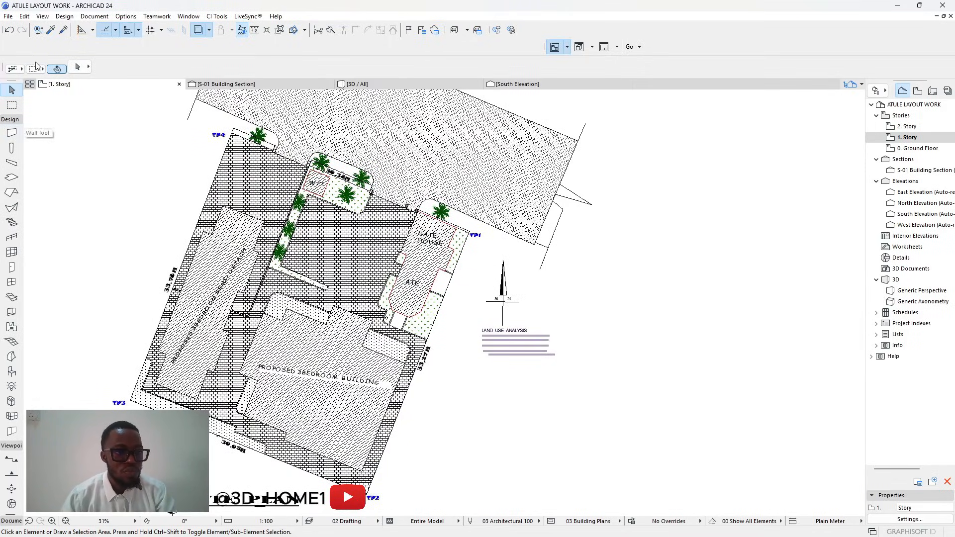
scroll(301, 322, "up", 5)
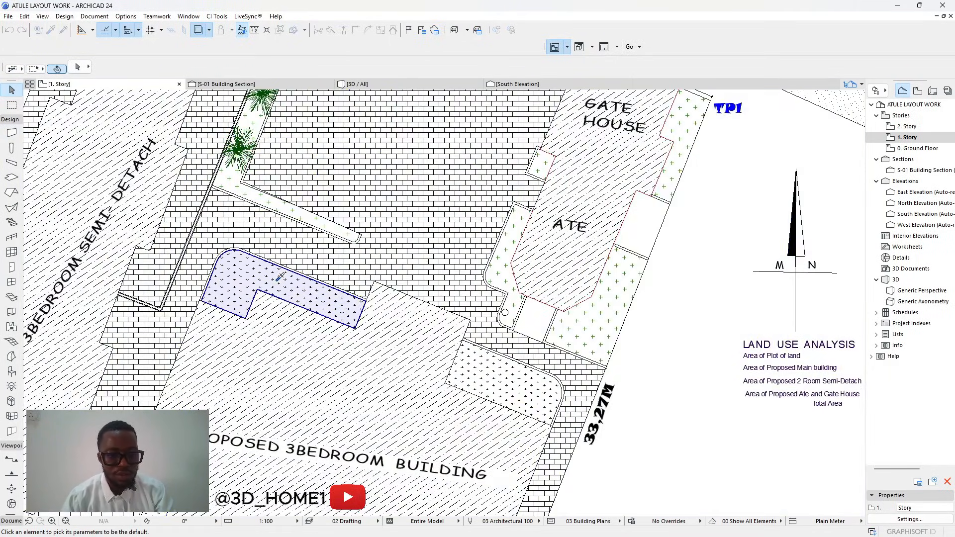
left_click(280, 276, "alt")
scroll(323, 308, "down", 4)
scroll(365, 344, "up", 6)
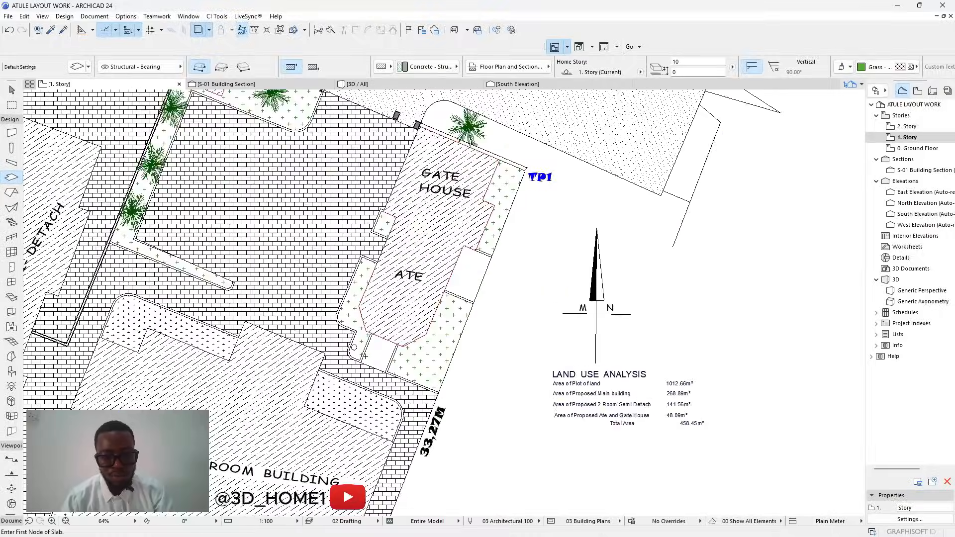
scroll(373, 351, "down", 5)
scroll(216, 297, "up", 6)
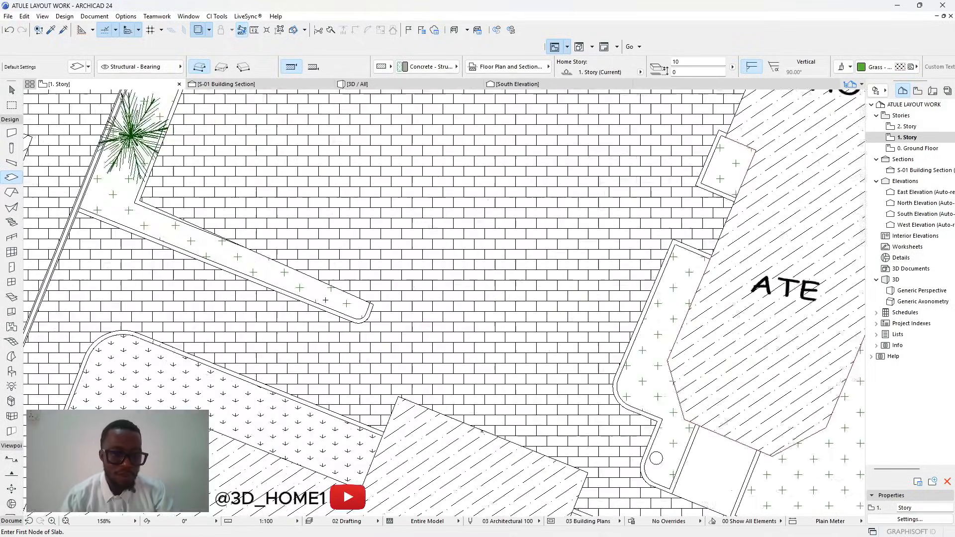
scroll(352, 310, "down", 2)
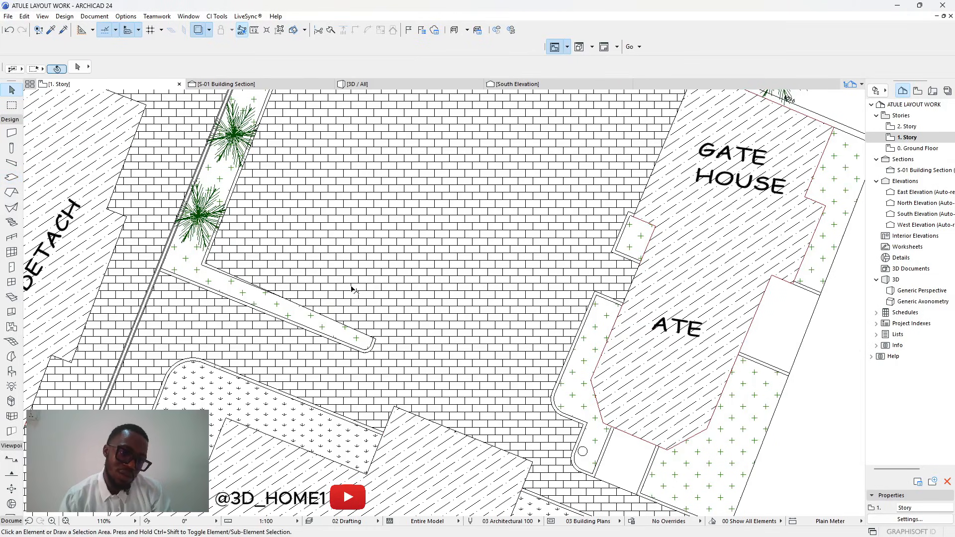
Add a node to the courtyard paving slab's edge along the narrow planting strip and place it where the kerb's rounded end begins.
left_click(355, 328, "shift")
left_click(391, 319)
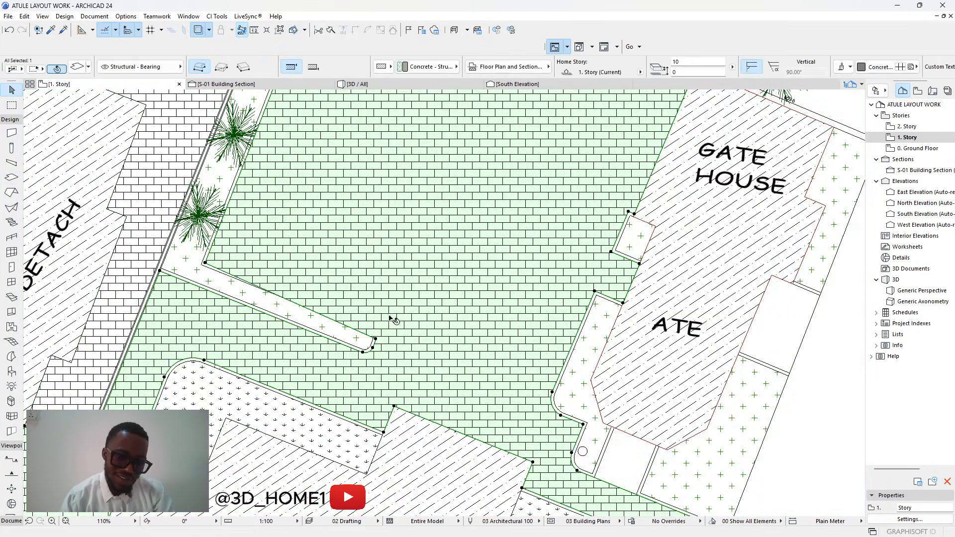
scroll(379, 341, "up", 6)
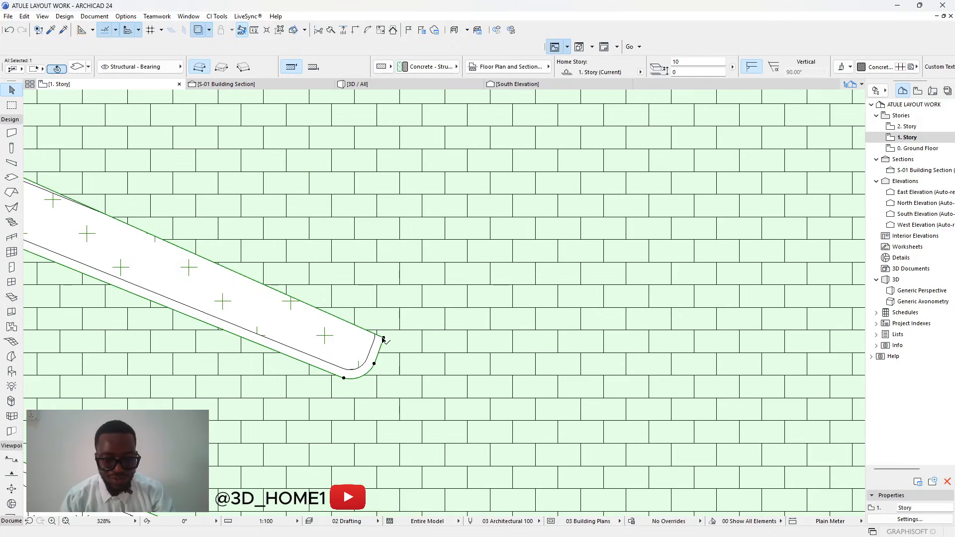
left_click(361, 330)
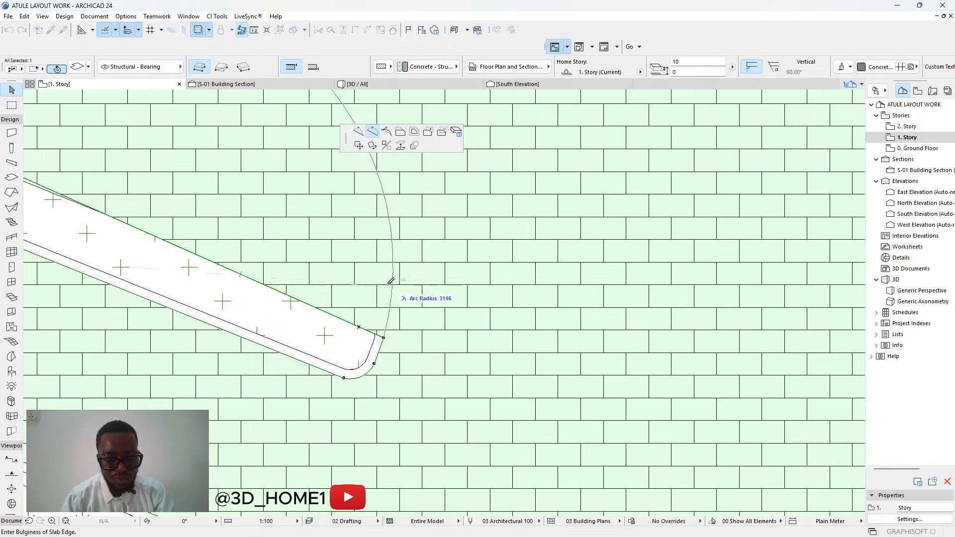
left_click(393, 284)
left_click(394, 284)
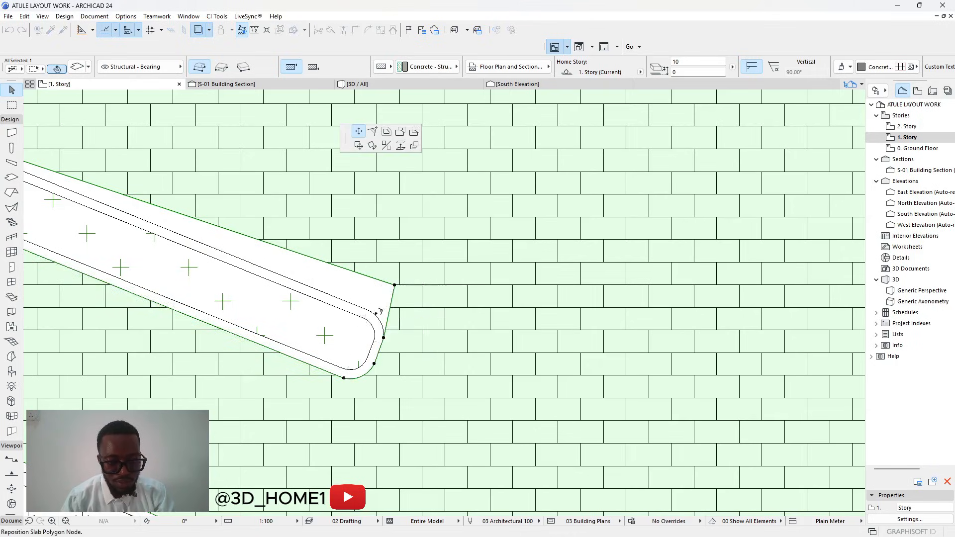
scroll(375, 309, "up", 4)
left_click(361, 303)
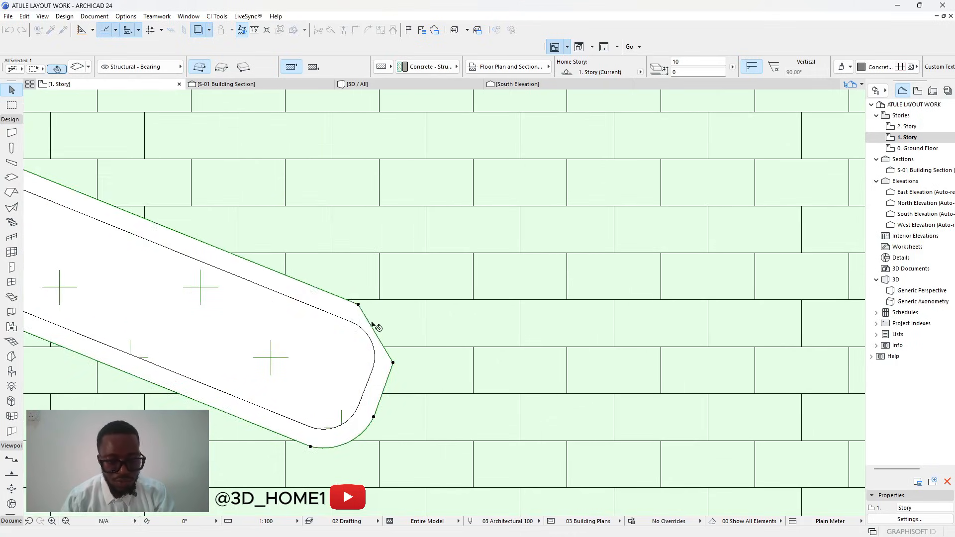
Curve the courtyard paving slab's remaining straight corner edge around the kerb's rounded end at the narrow planting strip.
left_click(374, 333)
left_click(372, 131)
left_click(386, 318)
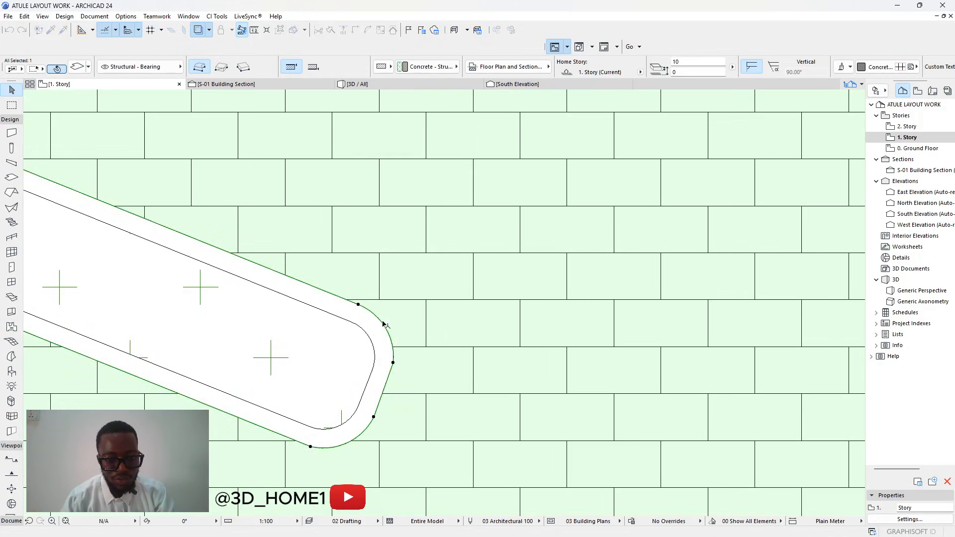
scroll(413, 353, "down", 6)
key("Escape")
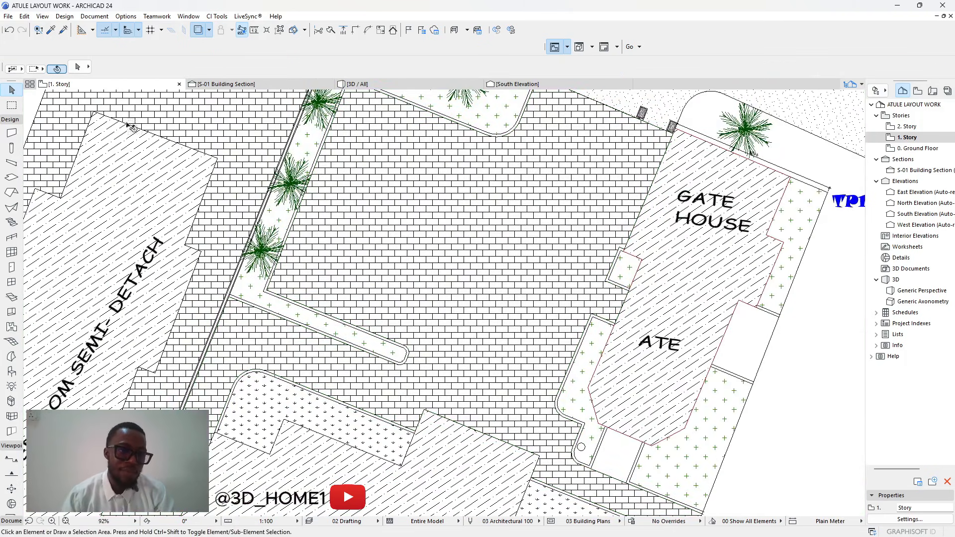
Pick up the settings of the grass slab beside the PROPOSED 3BEDROOM BUILDING and outline the narrow strip from its rounded end towards the W/T area.
left_click(53, 30)
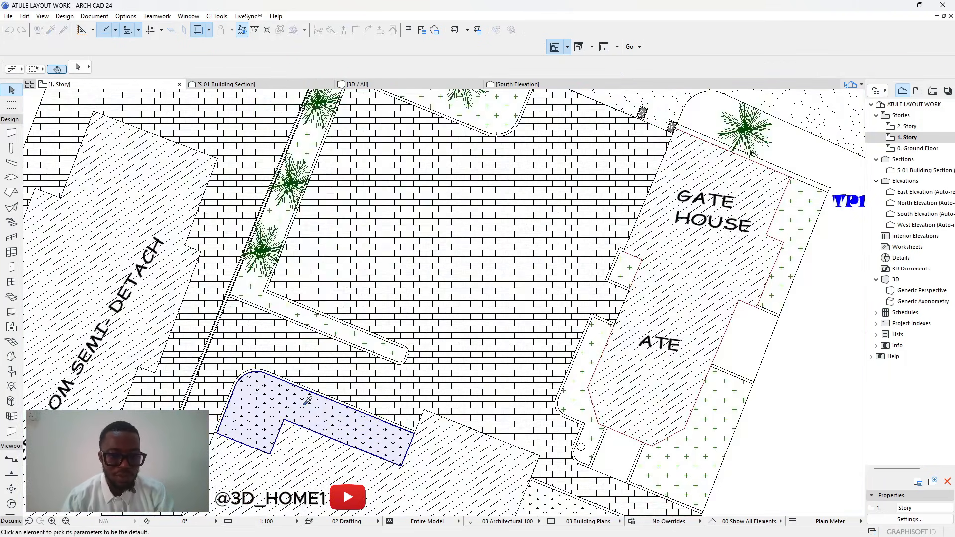
left_click(307, 400)
scroll(390, 359, "up", 8)
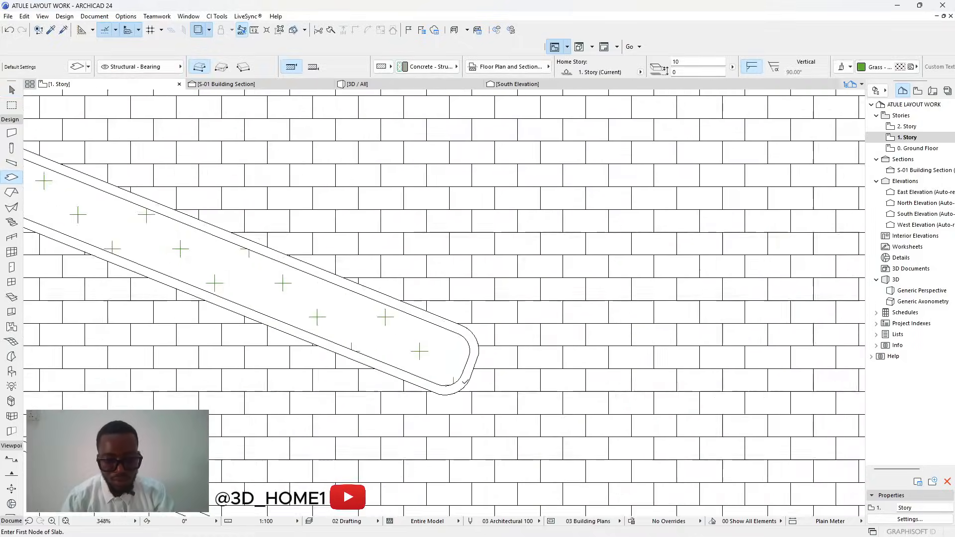
left_click(422, 387)
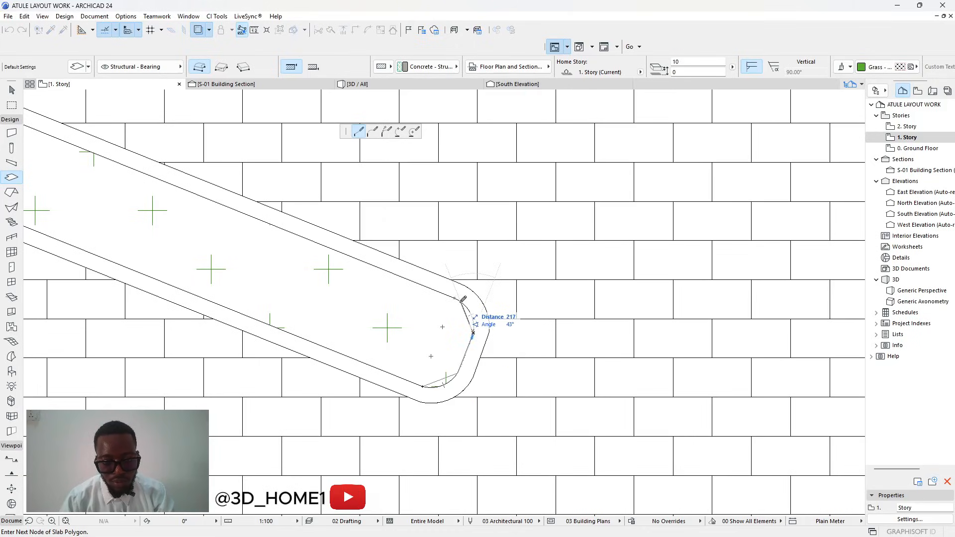
scroll(456, 295, "down", 5)
scroll(149, 219, "up", 3)
scroll(153, 225, "down", 5)
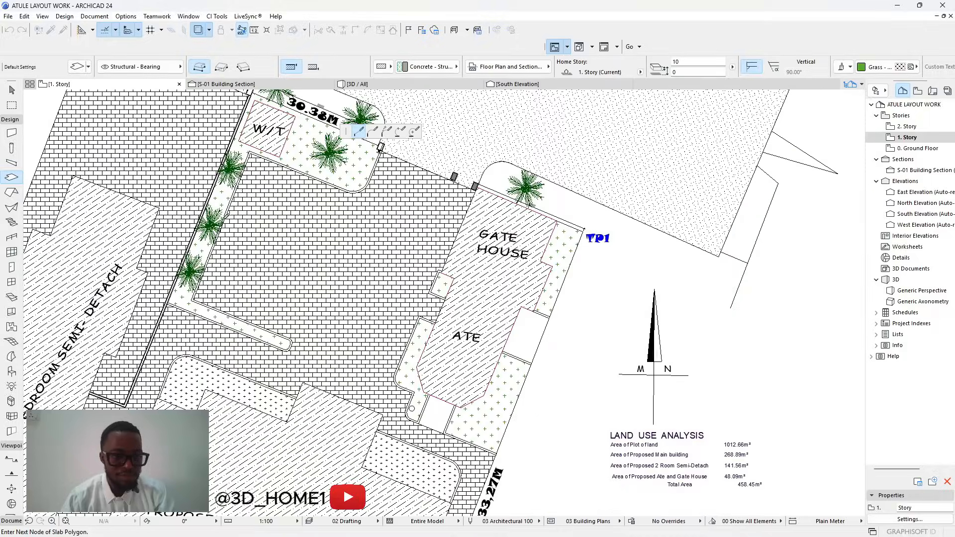
scroll(245, 149, "up", 5)
scroll(244, 152, "up", 2)
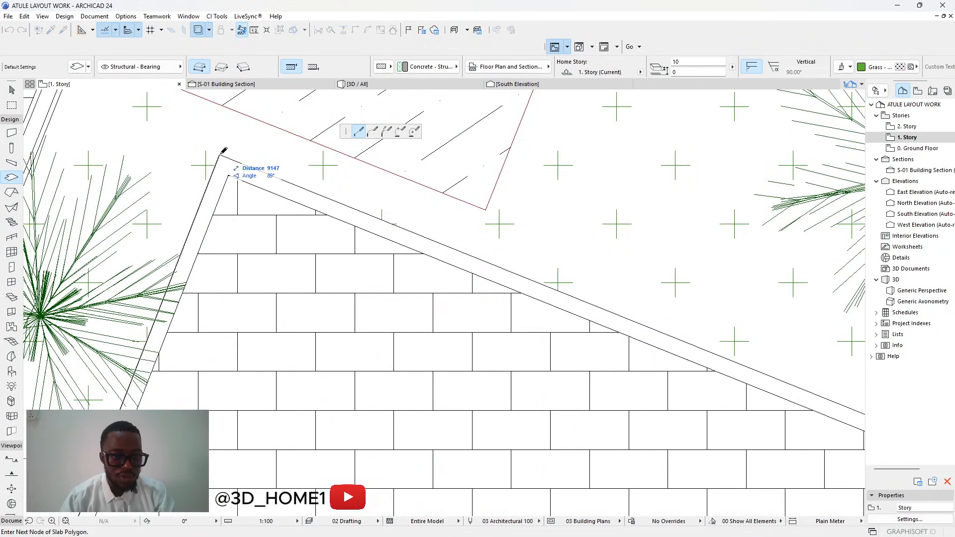
scroll(224, 151, "down", 4)
scroll(250, 285, "up", 4)
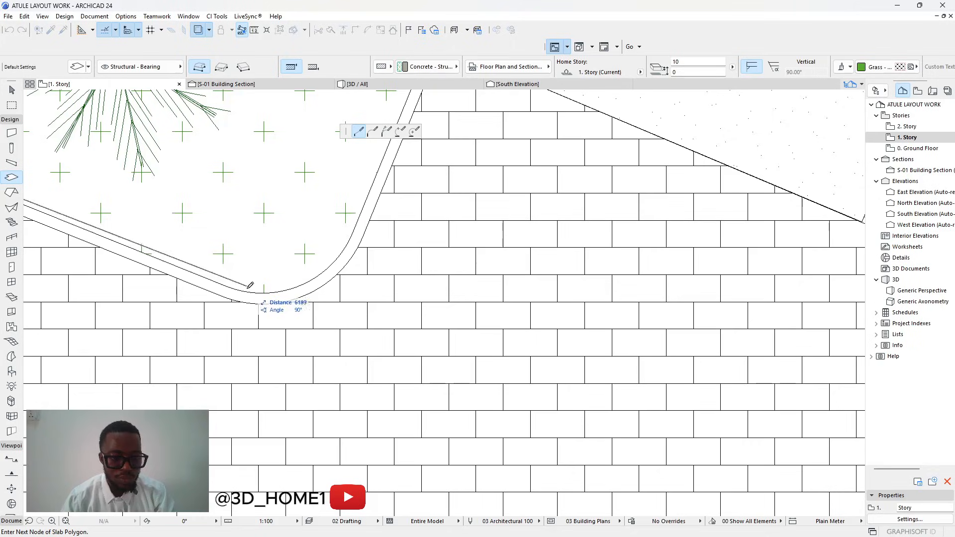
Continue the grass slab outline past the planting area's rounded kerb corner and around the gate pillar on the 30.38M boundary.
left_click(226, 286)
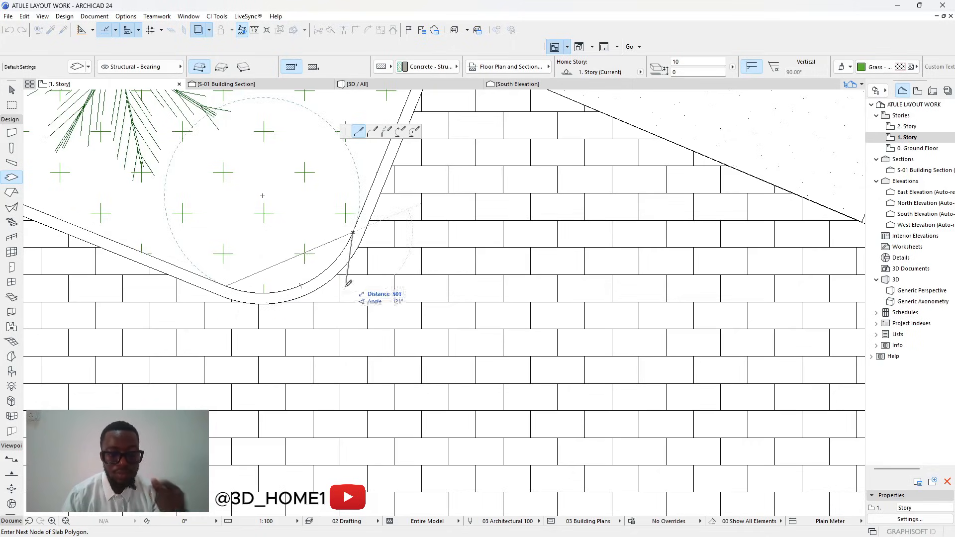
scroll(356, 229, "down", 3)
scroll(390, 185, "up", 4)
left_click(390, 185)
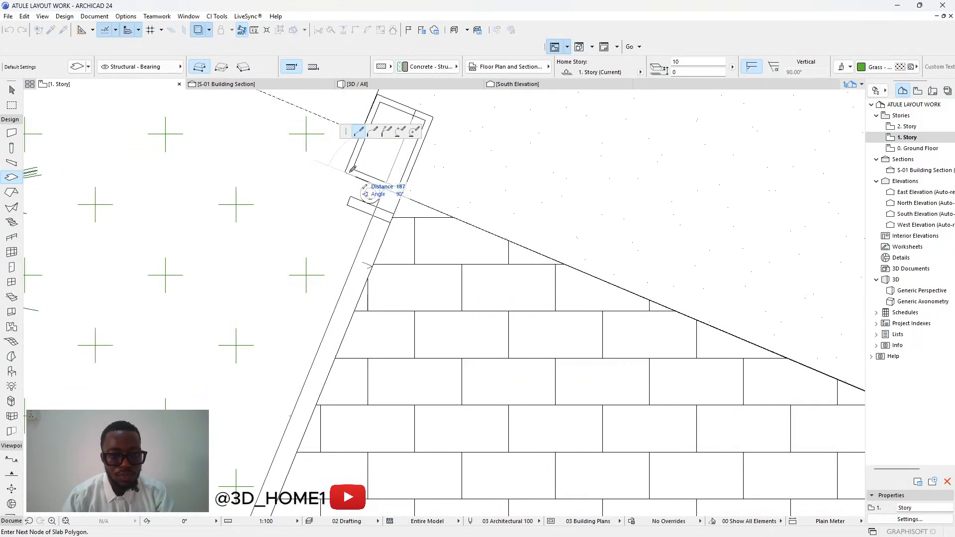
scroll(347, 170, "down", 3)
scroll(355, 203, "up", 3)
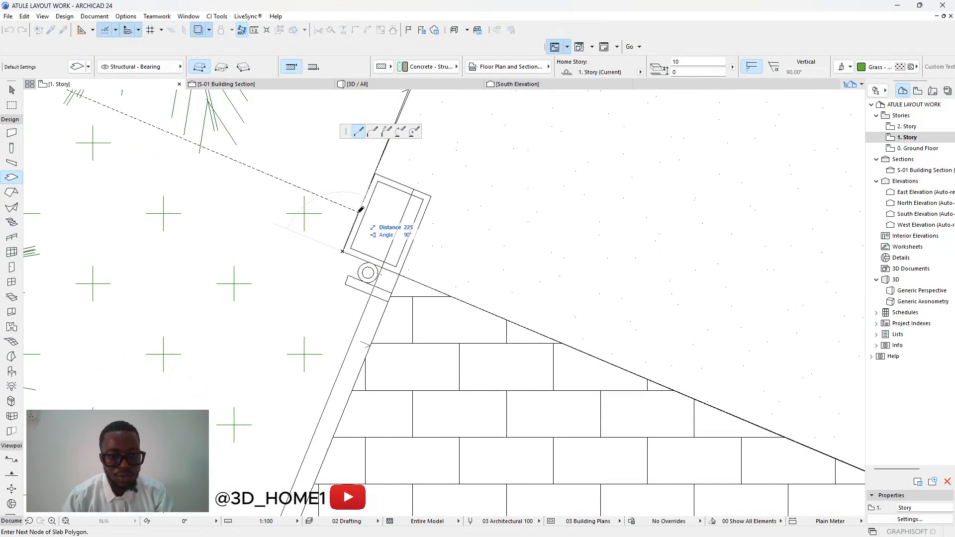
Extend the grass slab outline along the 30.38M boundary to the opposite pillar beside W/T.
scroll(427, 292, "down", 4)
scroll(178, 175, "up", 2)
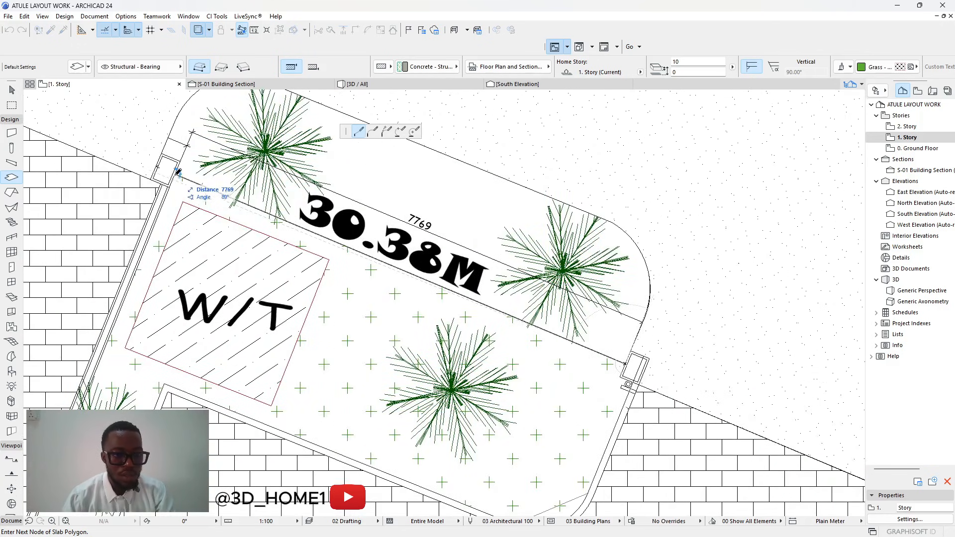
scroll(178, 172, "up", 2)
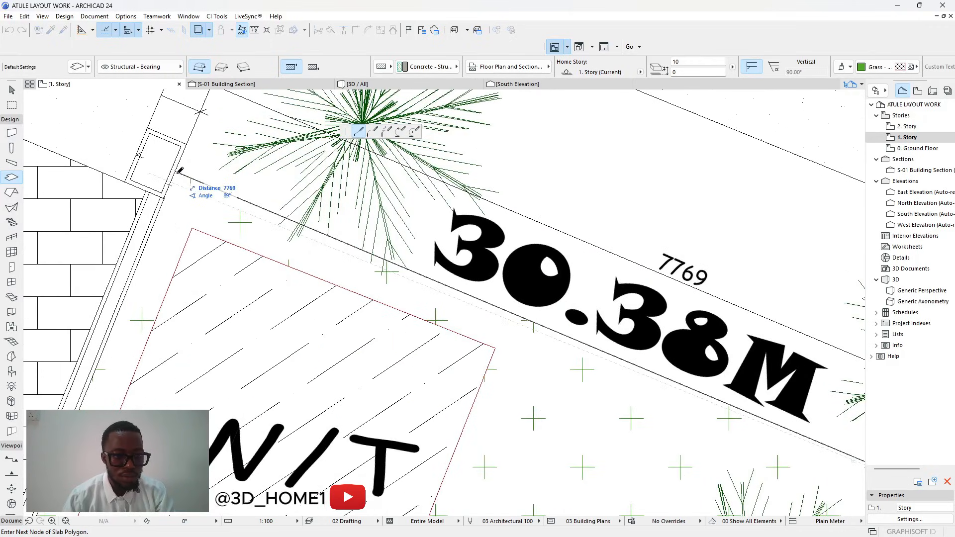
left_click(176, 171)
scroll(175, 187, "down", 4)
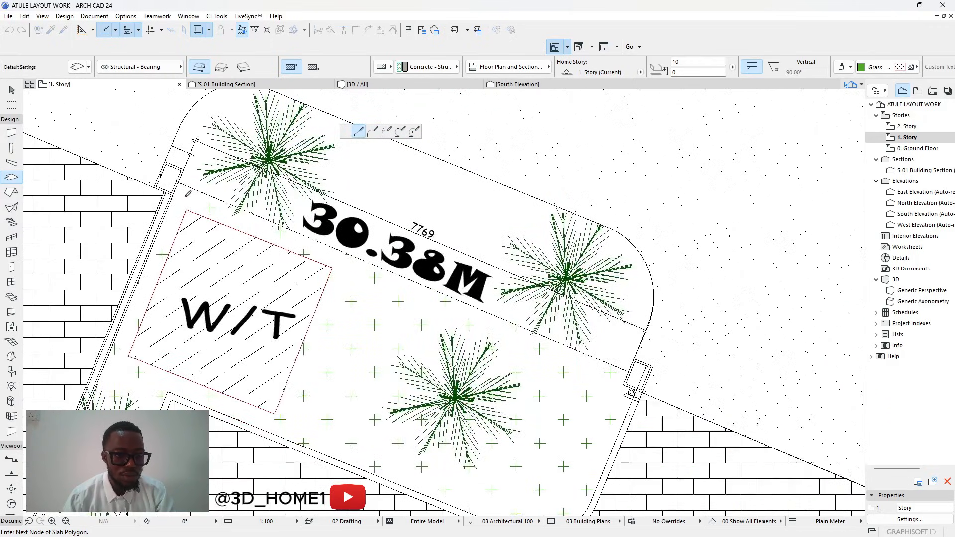
Run the grass slab outline down the long kerb to the strip's outer corner and close it at its starting point.
scroll(219, 205, "down", 4)
scroll(160, 327, "up", 6)
scroll(157, 330, "up", 1)
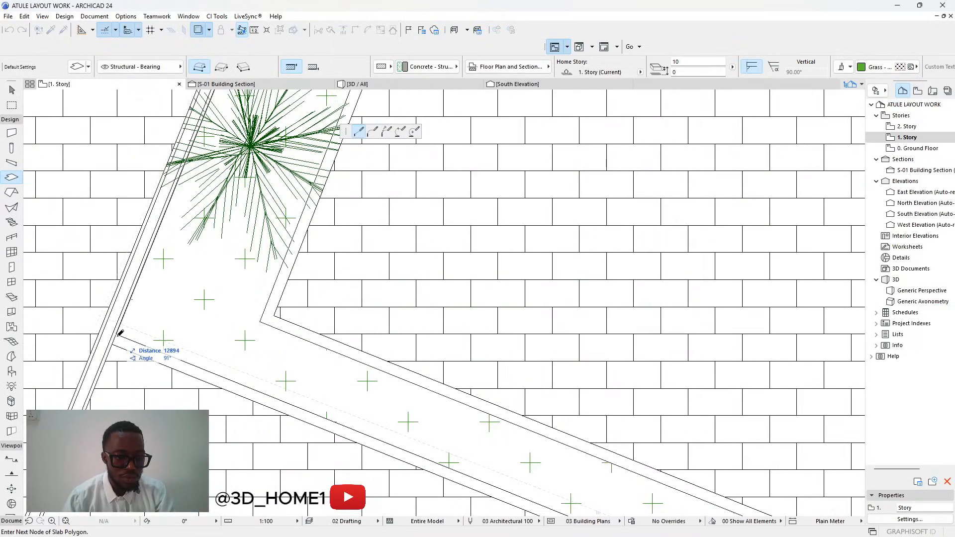
left_click(118, 334)
scroll(118, 334, "down", 4)
scroll(453, 470, "up", 1)
scroll(438, 469, "up", 4)
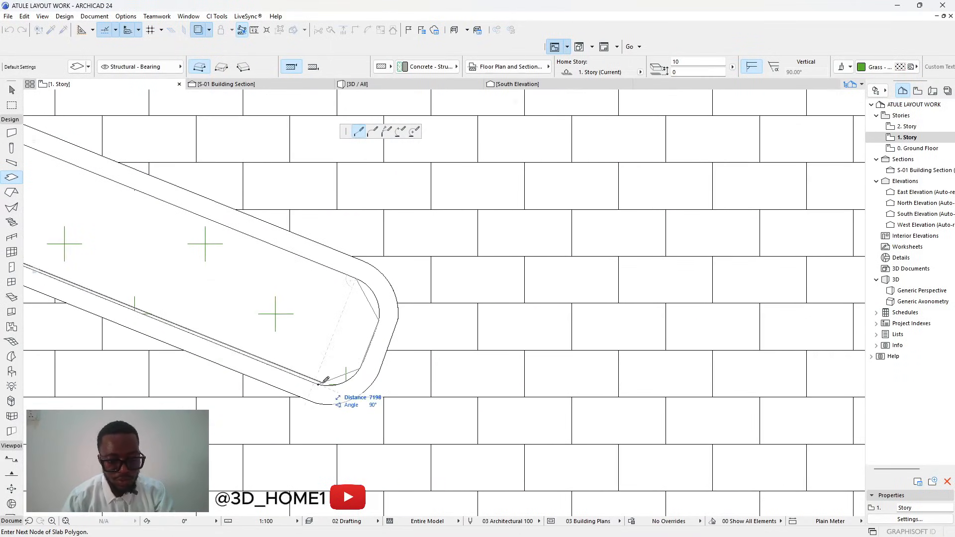
left_click(318, 383)
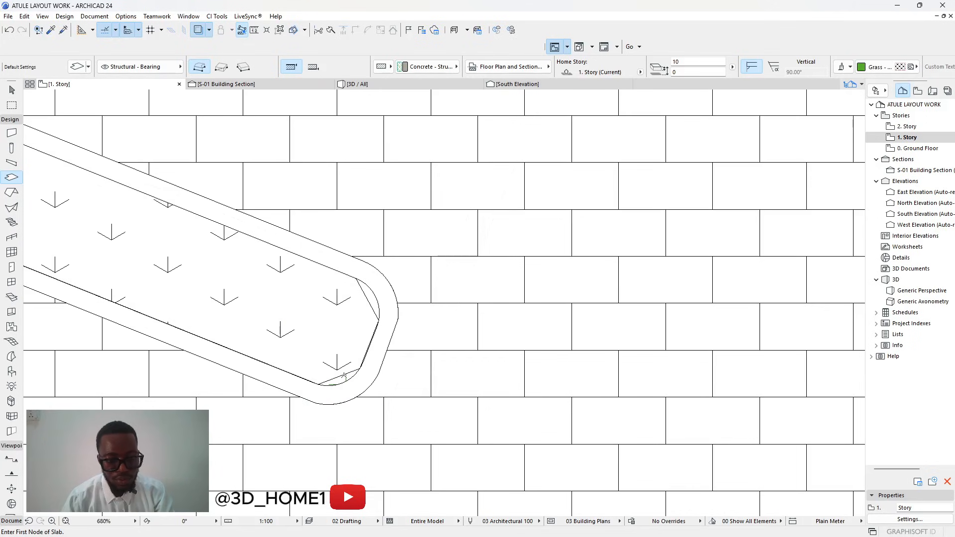
Curve both straight corner edges of the new grass slab to match the kerb at the narrow strip's rounded end.
left_click(351, 374)
left_click(348, 379)
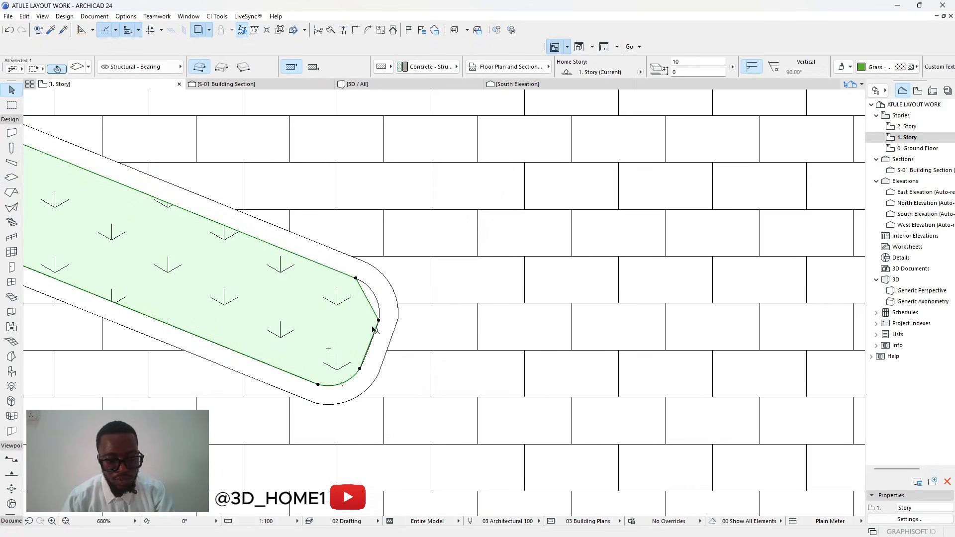
left_click(372, 308)
left_click(384, 313)
scroll(338, 338, "down", 8)
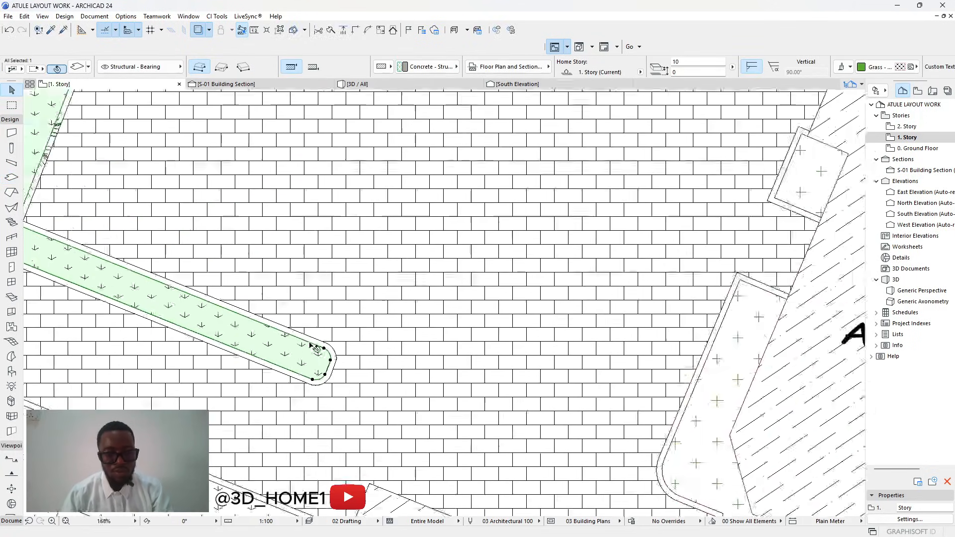
Curve the new grass slab's straight corner edge below the 30.38M boundary's gate pillar to match the rounded kerb.
scroll(328, 343, "down", 7)
scroll(372, 280, "up", 4)
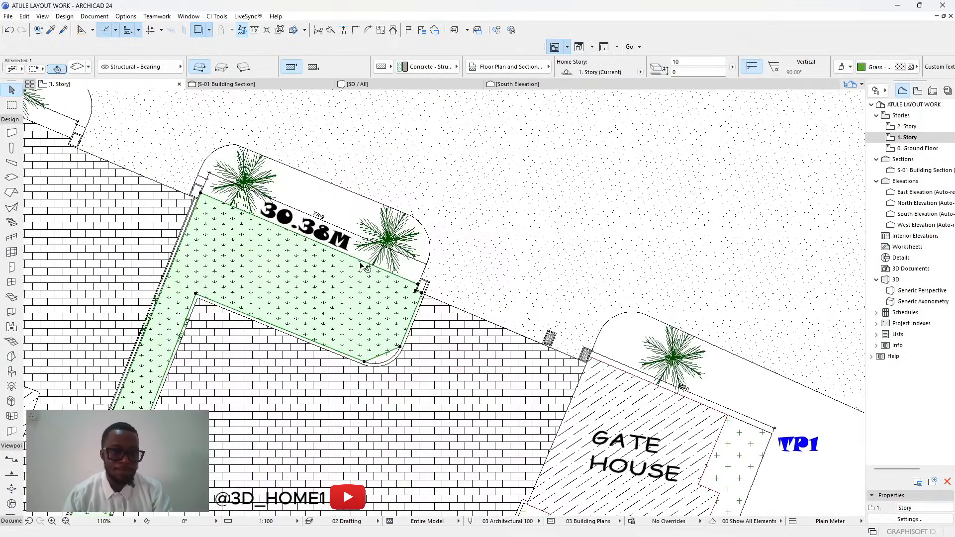
scroll(369, 281, "down", 3)
scroll(467, 379, "up", 3)
scroll(411, 380, "down", 3)
scroll(412, 381, "up", 3)
scroll(297, 277, "down", 3)
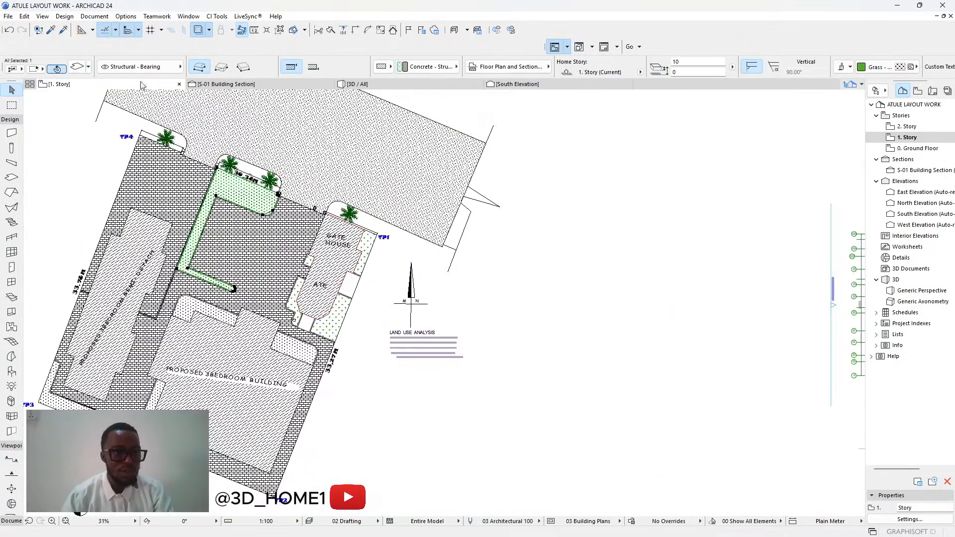
scroll(299, 274, "up", 10)
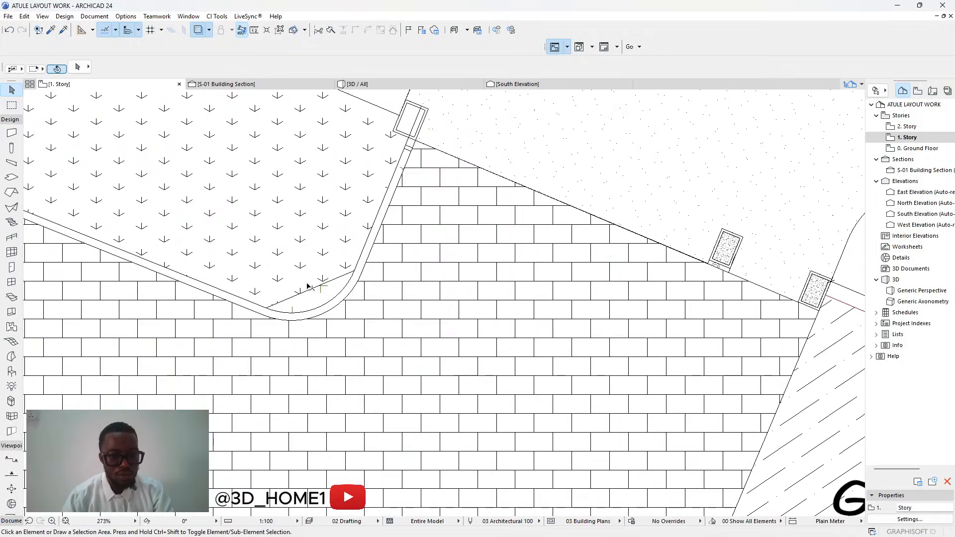
left_click(315, 289)
left_click(321, 297)
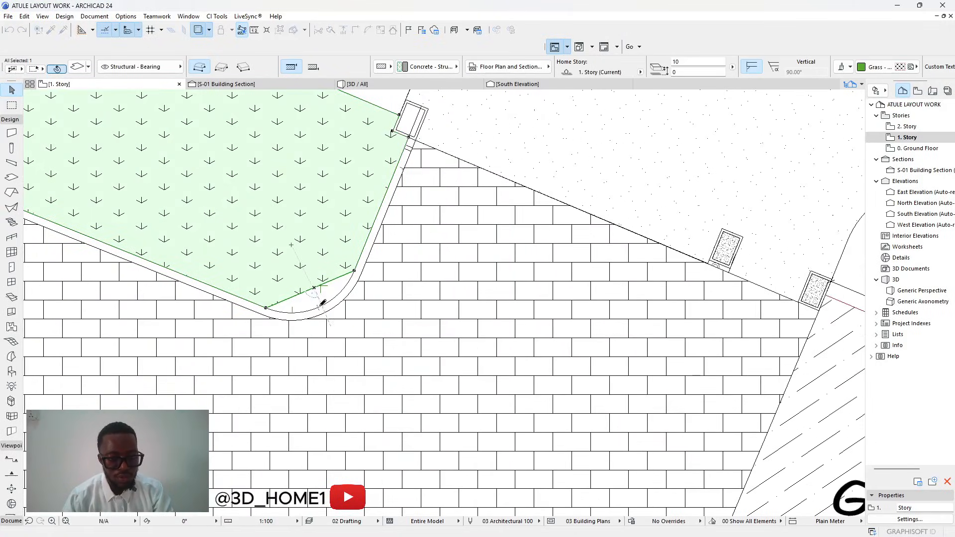
key("Escape")
Pick up the new grass slab's settings and start a slab outline at the inner kerb corner of the planting bed beside ATE.
left_click(52, 30)
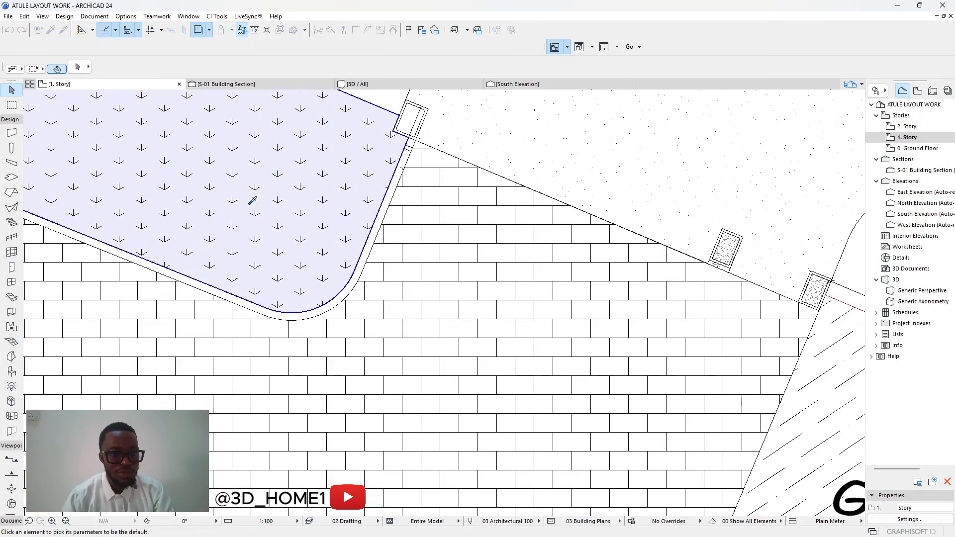
left_click(249, 203)
scroll(267, 222, "down", 9)
scroll(331, 338, "up", 10)
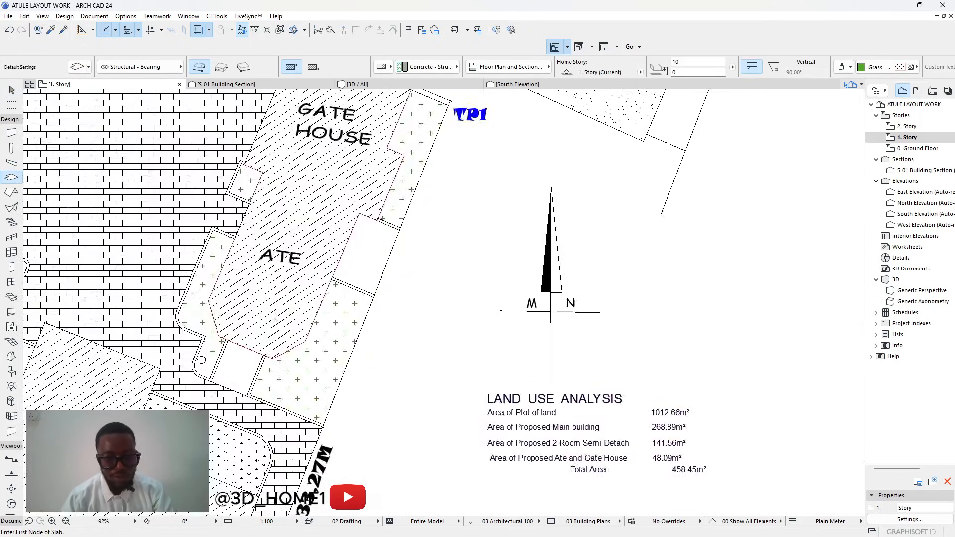
scroll(224, 171, "up", 3)
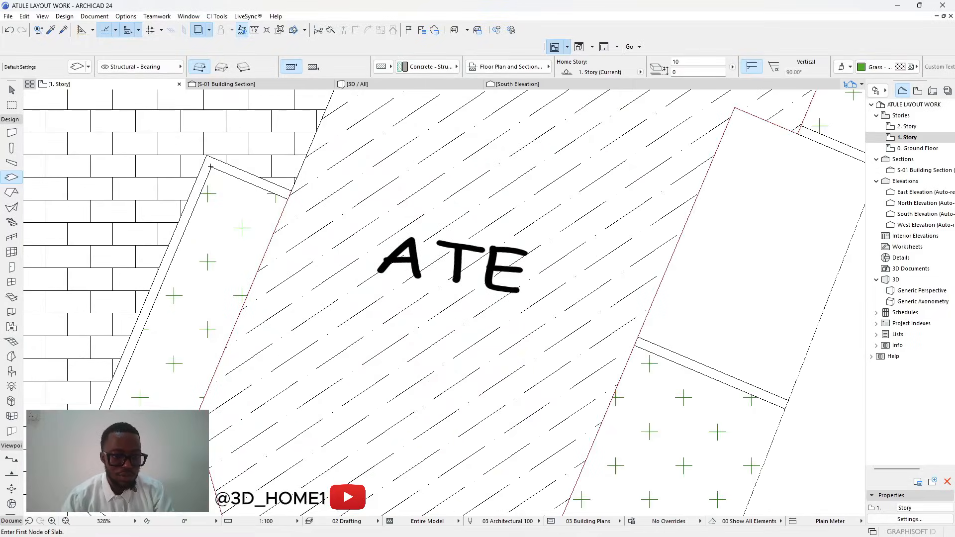
left_click(213, 166)
scroll(219, 214, "down", 3)
scroll(194, 236, "up", 3)
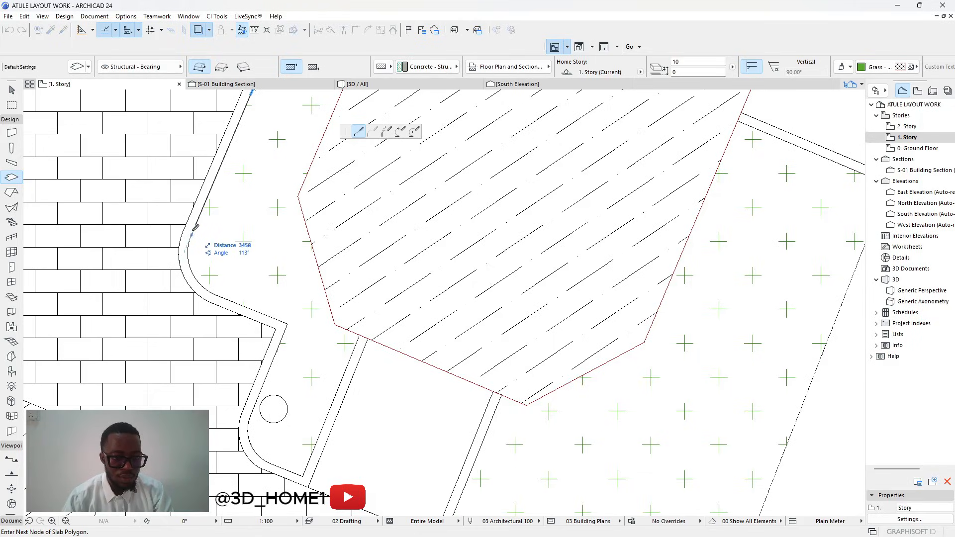
Continue the outline along the inner kerb past both rounded corners and around the small circle's bed to the ATE building's corner.
left_click(192, 234)
left_click(216, 295)
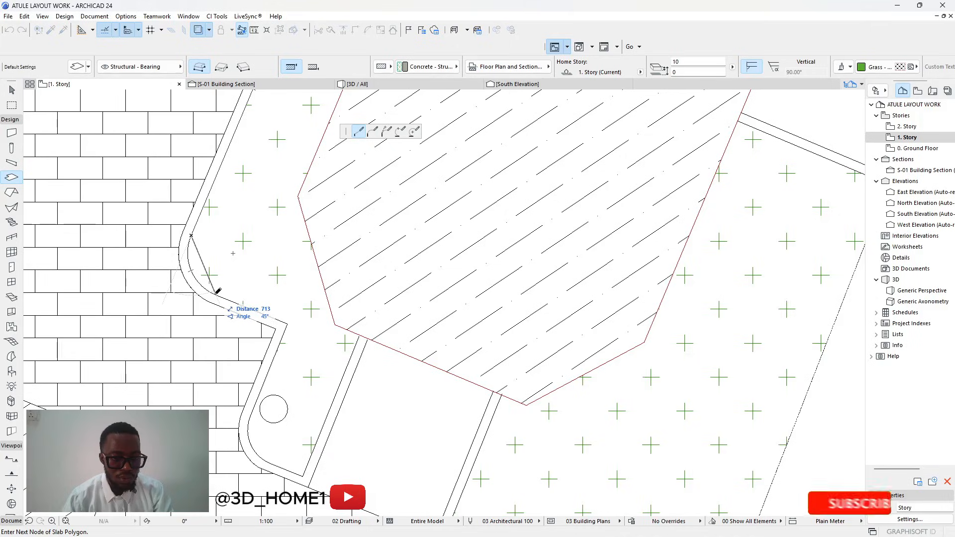
left_click(287, 324)
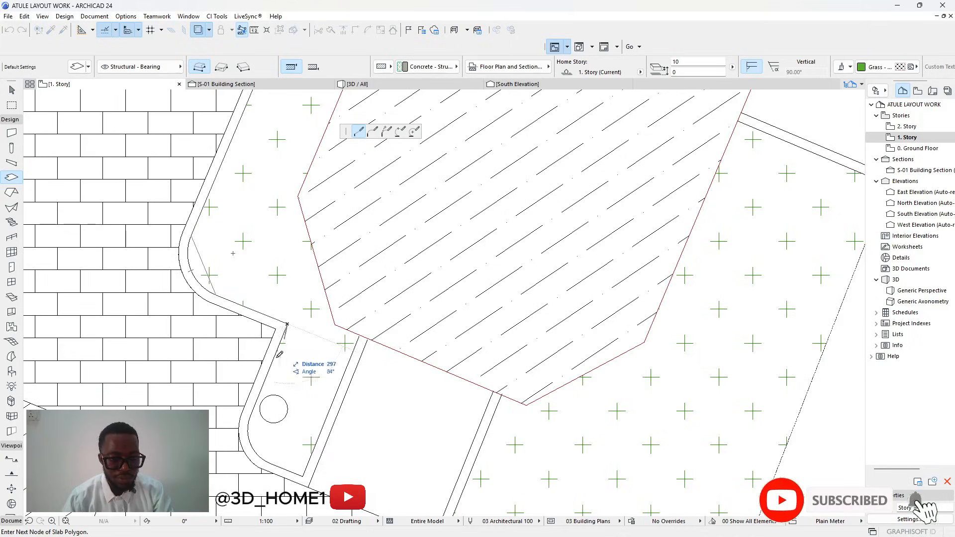
left_click(248, 420)
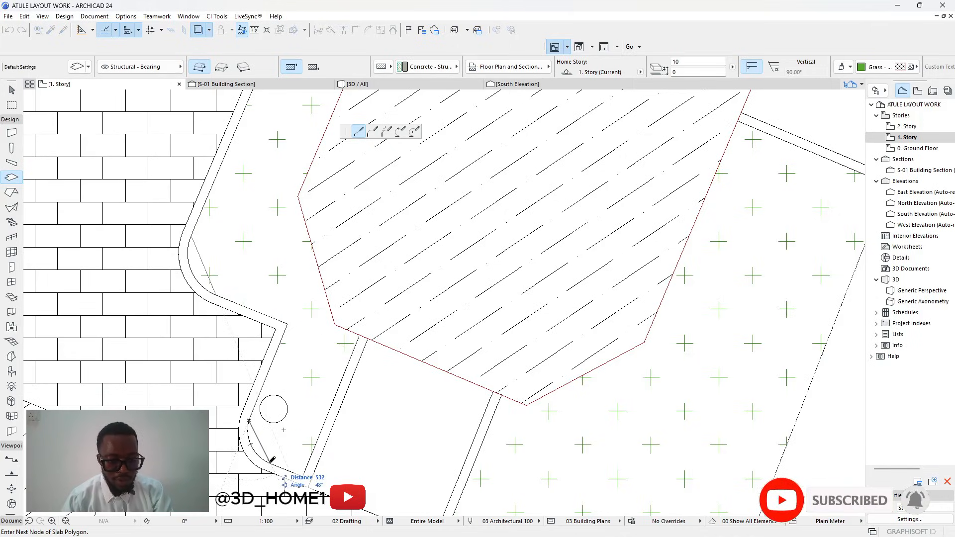
left_click(305, 472)
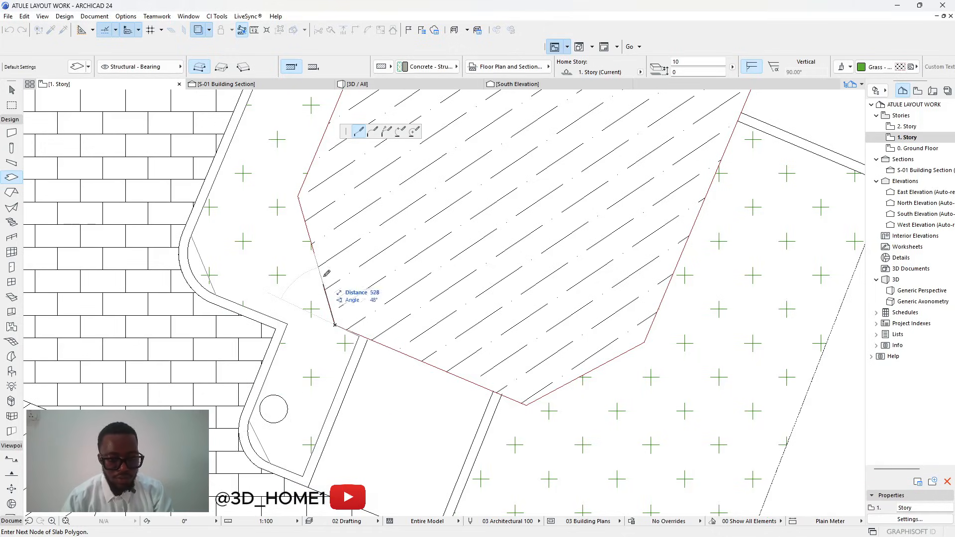
Follow the ATE building's wall with the grass slab outline up to the kerb and close it at its starting point.
scroll(319, 279, "up", 2)
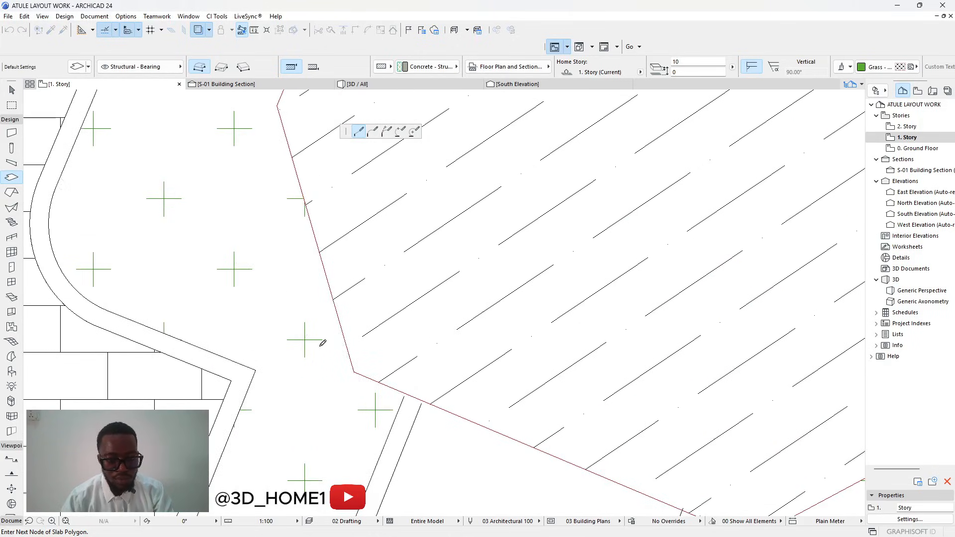
scroll(320, 344, "down", 2)
scroll(276, 267, "down", 2)
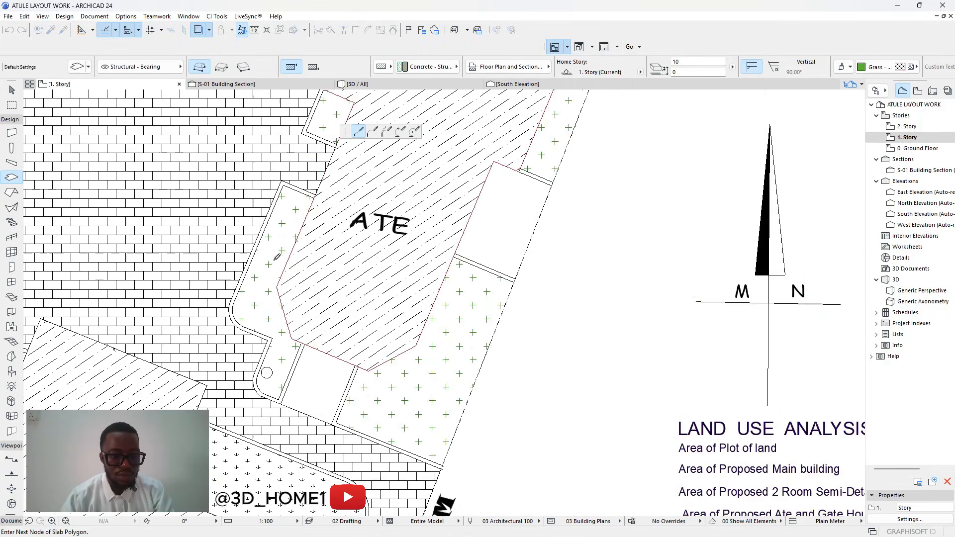
scroll(322, 198, "up", 2)
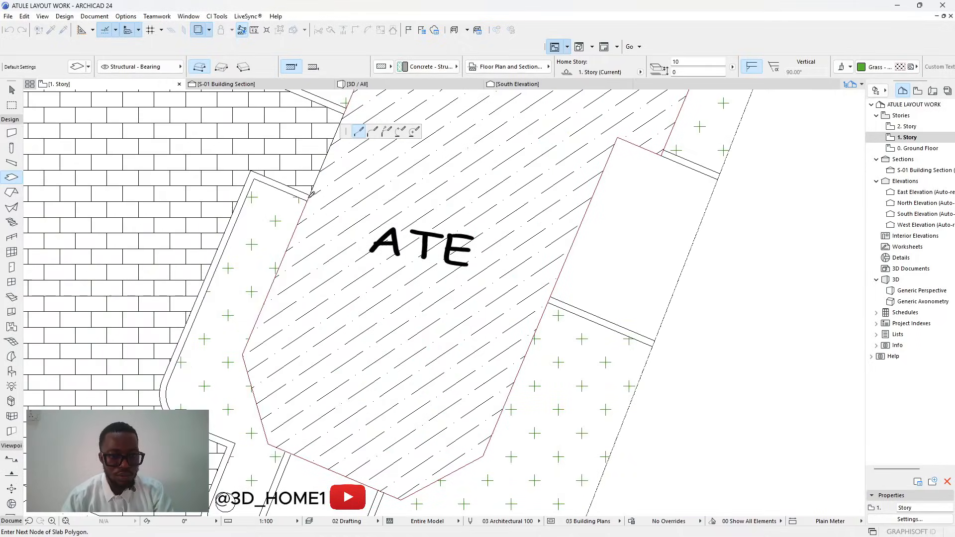
left_click(254, 179)
key("Escape")
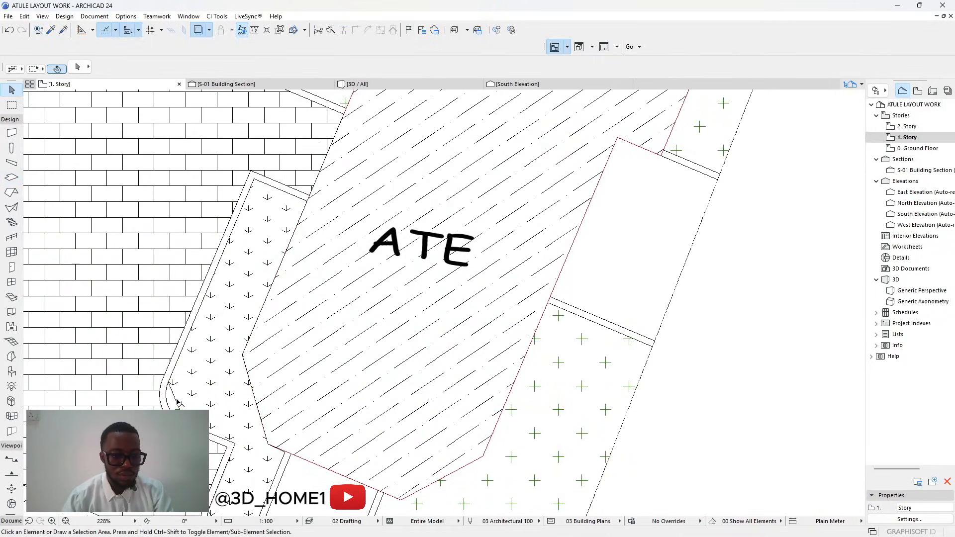
Curve the remaining straight corner edges of the new grass slab beside ATE to match the rounded kerb.
left_click(177, 401)
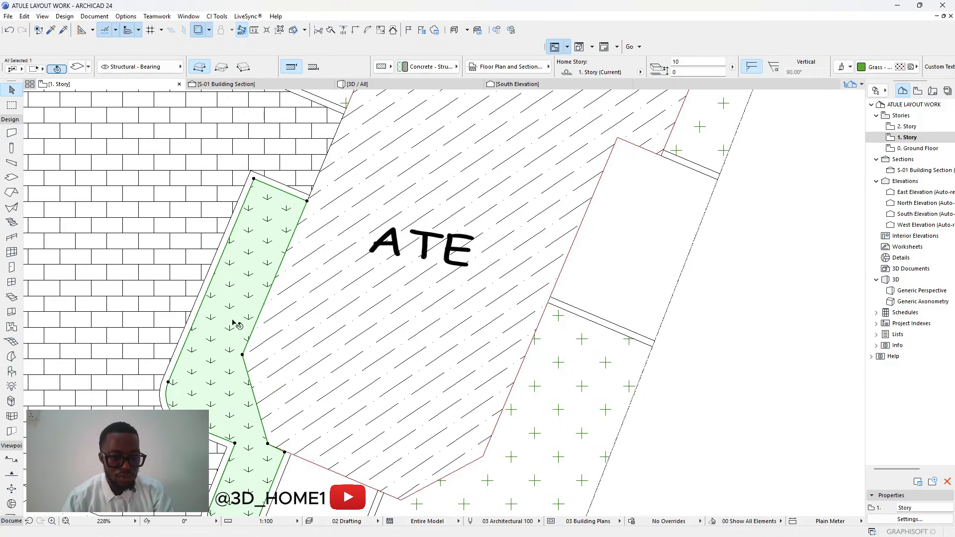
scroll(233, 329, "down", 2)
scroll(214, 303, "up", 5)
left_click(208, 291)
left_click(204, 302)
scroll(216, 349, "down", 5)
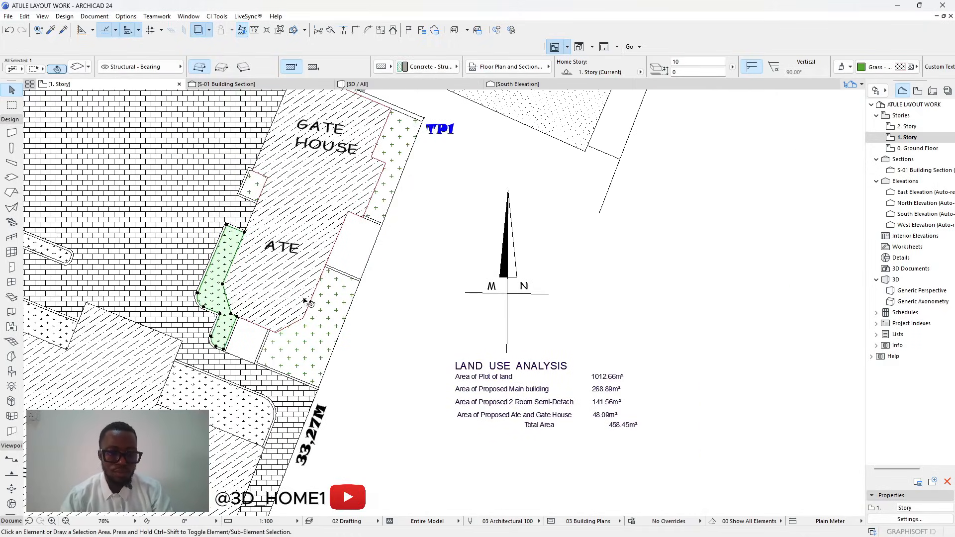
key("Escape")
Pick up the grass slab's settings and outline the bed below ATE from its lower inner kerb corner up and along the building's angled wall.
left_click(51, 31)
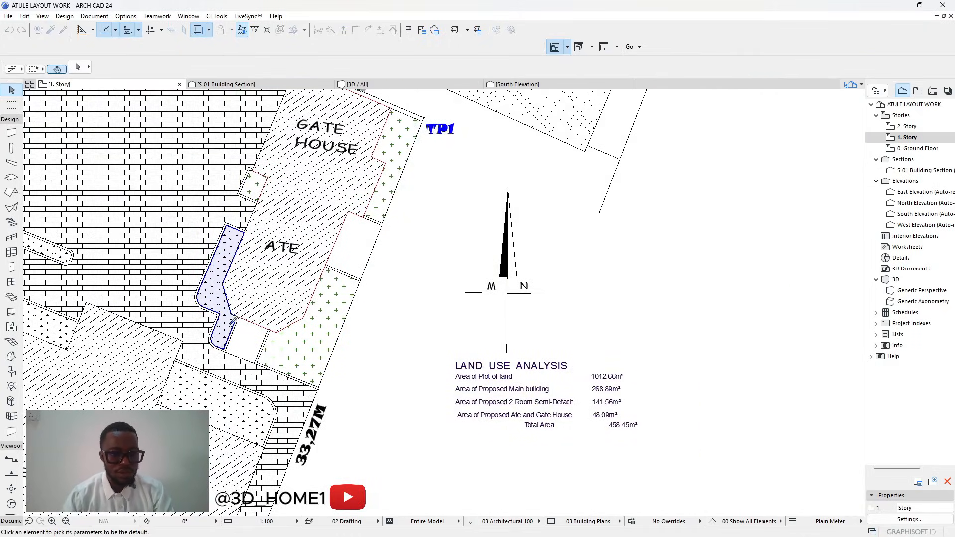
left_click(216, 288)
scroll(259, 351, "up", 2)
scroll(261, 360, "up", 3)
left_click(253, 370)
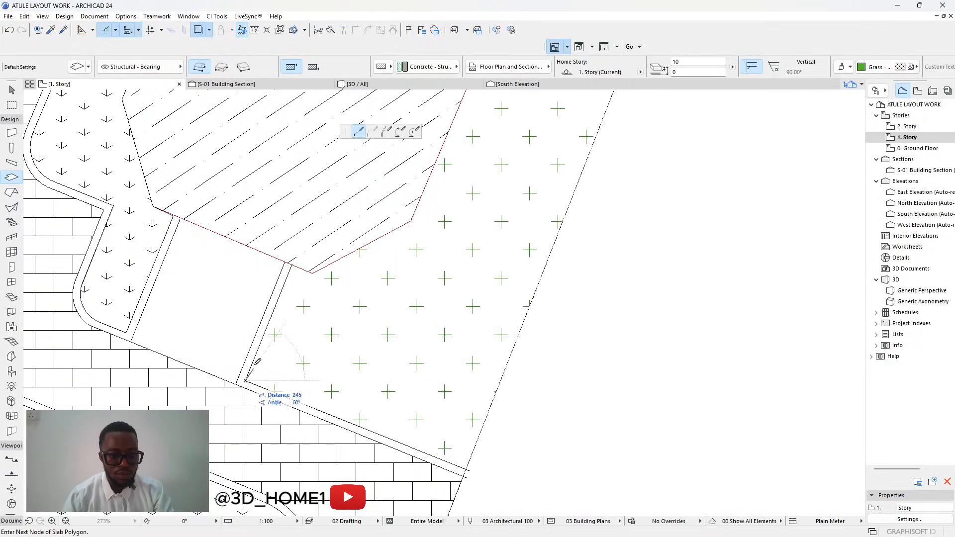
left_click(292, 264)
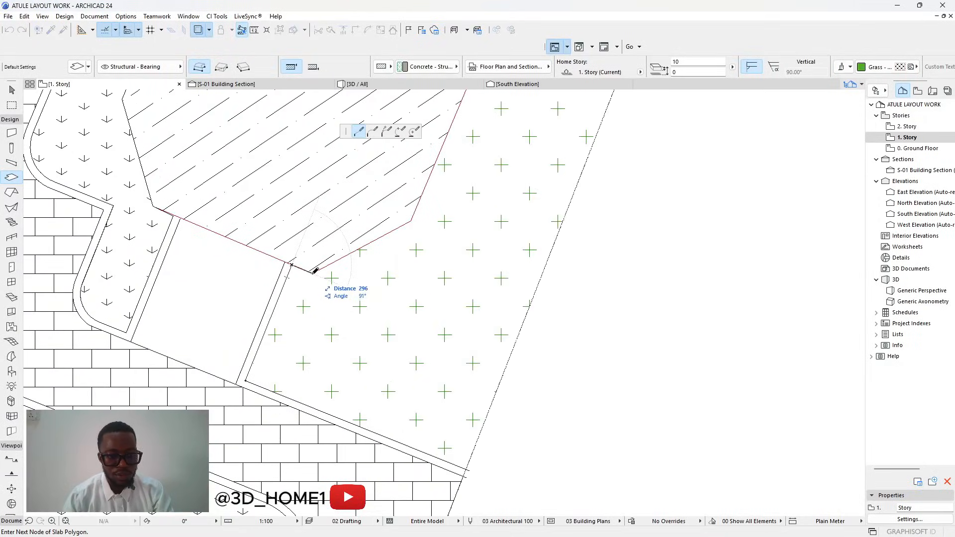
left_click(415, 218)
Continue the grass slab outline along ATE's wall, the upper kerb and the 33.27M boundary, and close it at the lower kerb corner.
scroll(415, 218, "down", 4)
scroll(282, 279, "up", 4)
left_click(279, 282)
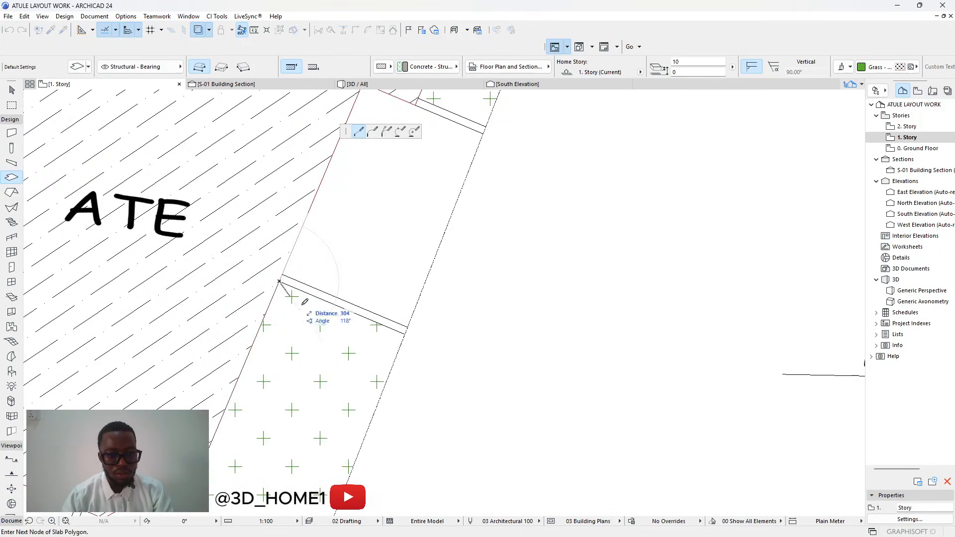
left_click(405, 333)
scroll(406, 299, "down", 5)
scroll(385, 393, "up", 3)
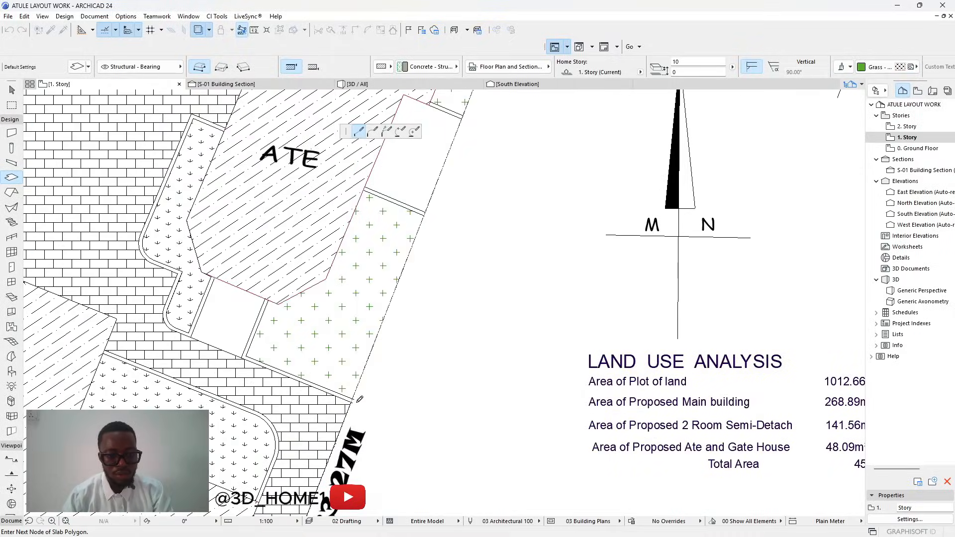
left_click(353, 398)
scroll(288, 371, "up", 3)
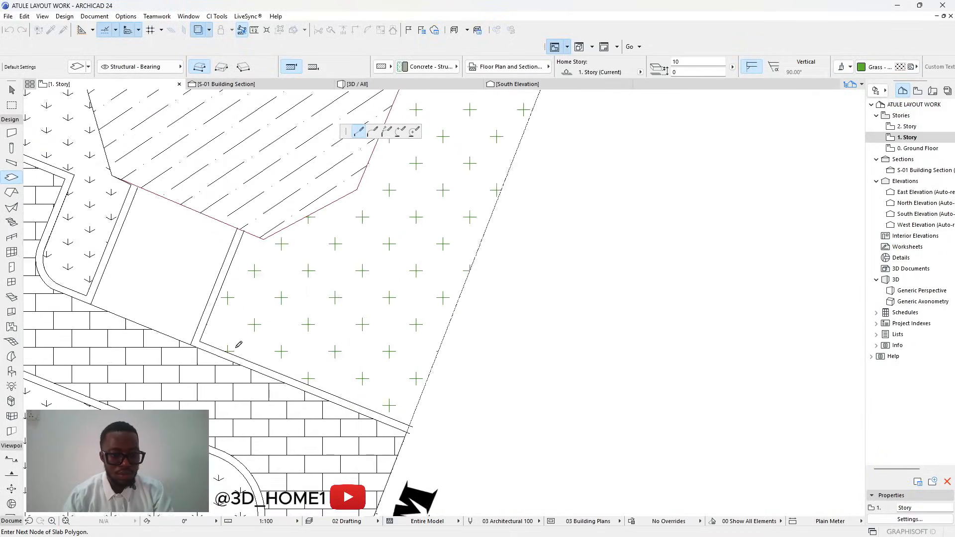
left_click(194, 340)
scroll(337, 262, "down", 6)
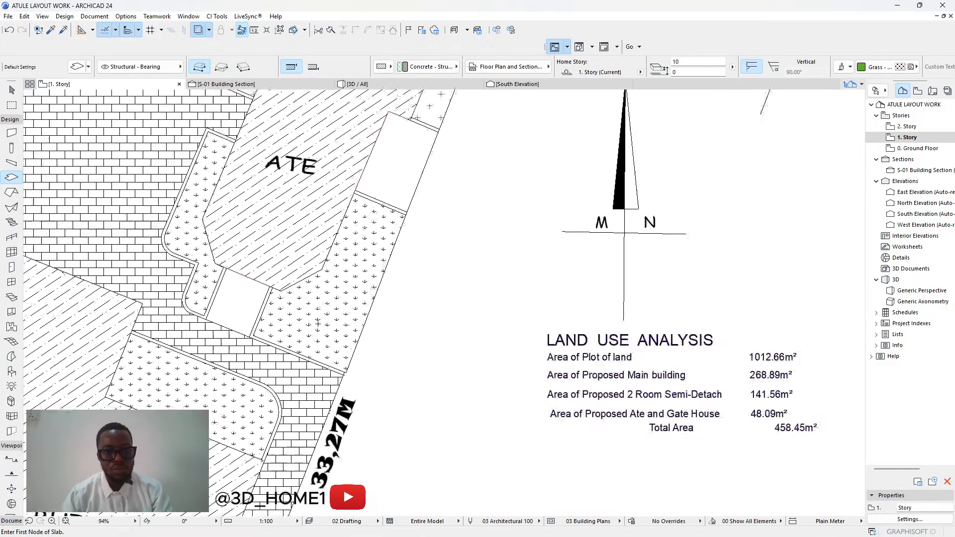
Start a grass slab outline at the kerb by the gate house strip and take it past the TP1 corner to the gate house's corner.
scroll(336, 262, "up", 10)
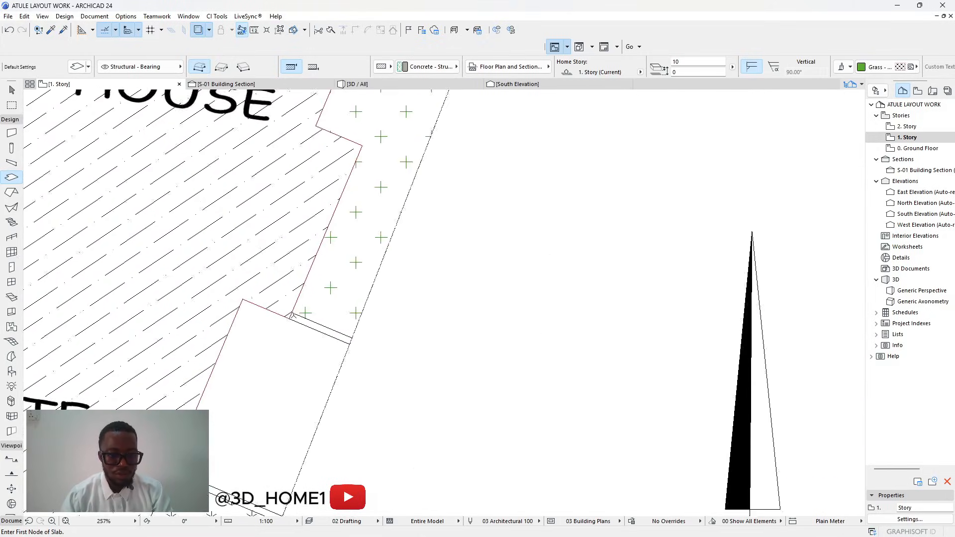
left_click(291, 311)
scroll(388, 350, "down", 3)
scroll(457, 164, "up", 5)
left_click(458, 166)
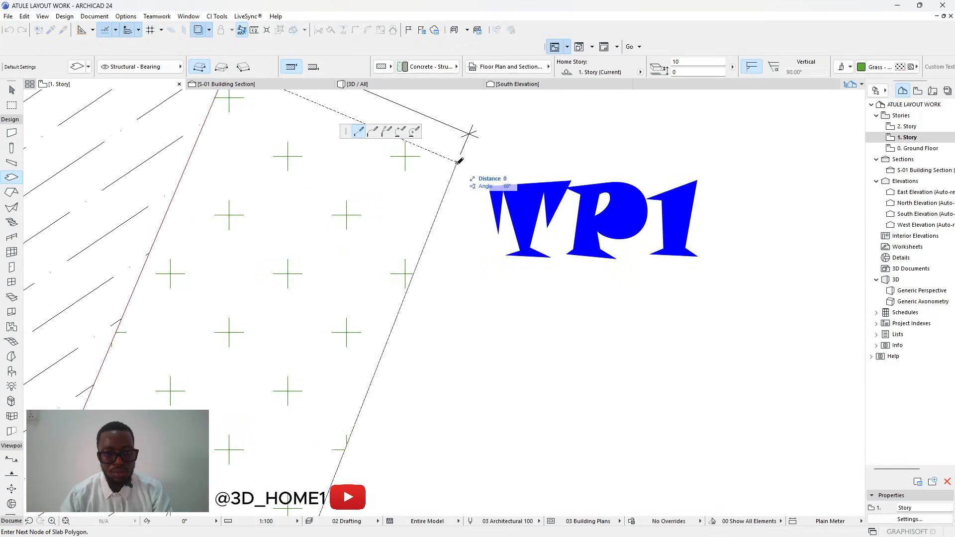
scroll(432, 293, "down", 4)
scroll(345, 184, "up", 3)
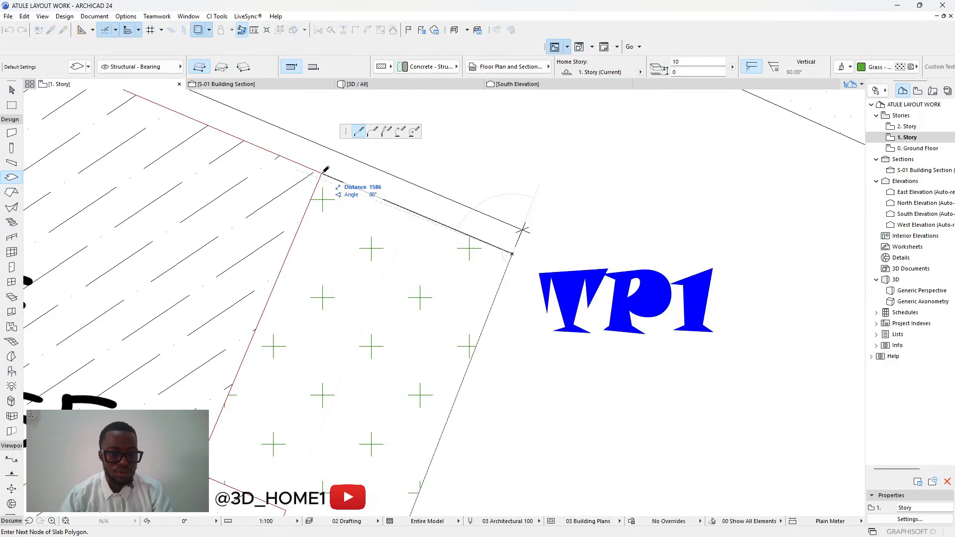
left_click(326, 169)
Follow the gate house wall's step with the grass slab outline and close it at its starting point by the kerb.
scroll(325, 169, "down", 2)
scroll(313, 318, "up", 2)
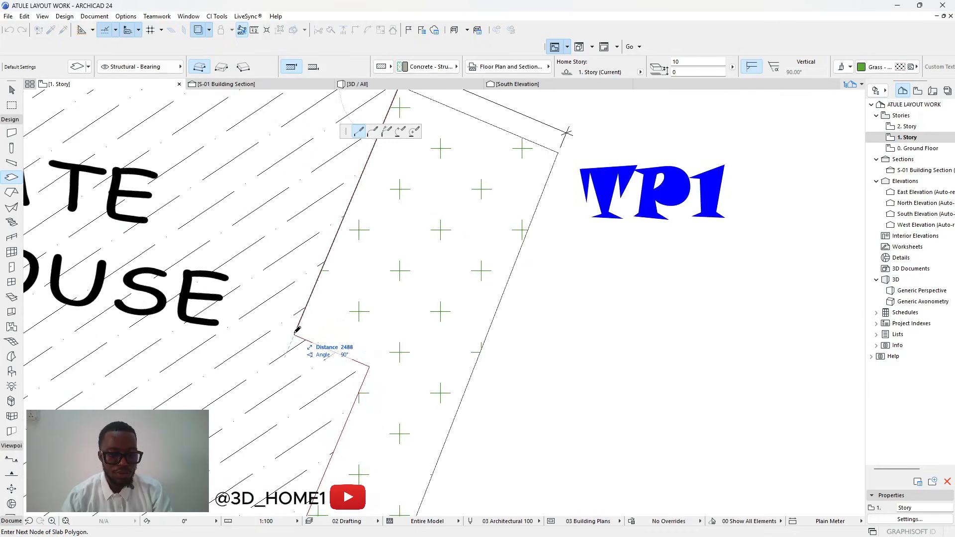
left_click(371, 366)
scroll(422, 241, "down", 3)
scroll(406, 261, "up", 2)
left_click(403, 263)
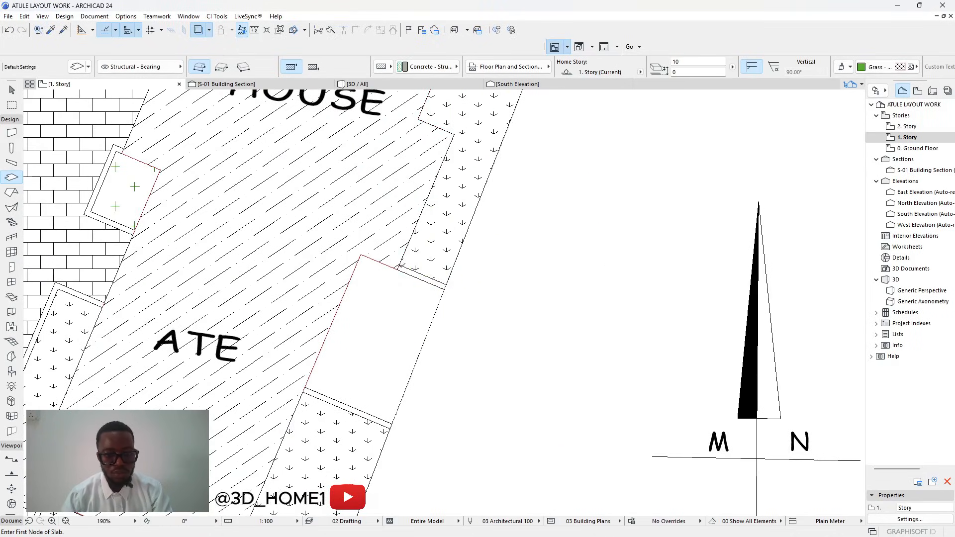
key("Escape")
Examine the paving and grass slabs of the whole site in the 3D view.
scroll(386, 259, "down", 6)
scroll(387, 259, "down", 3)
left_click(354, 83)
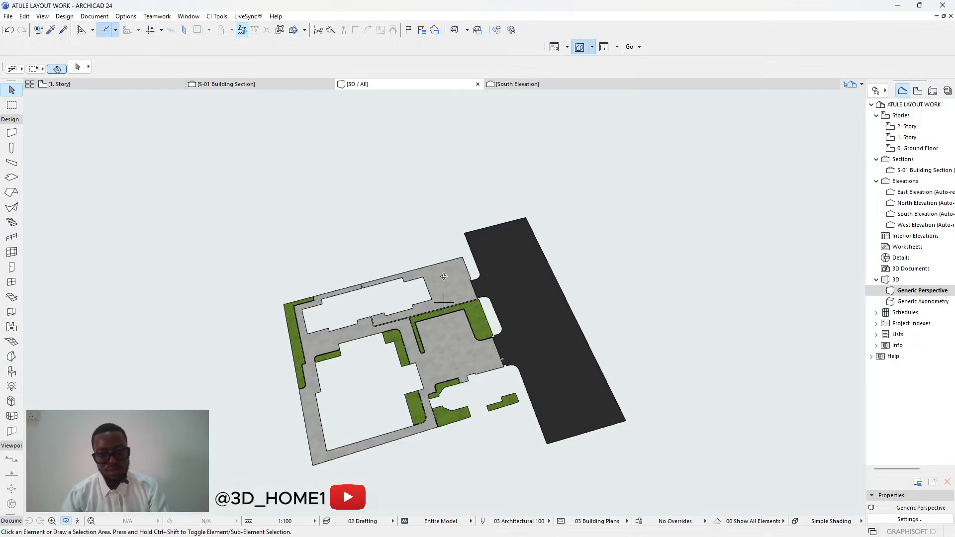
middle_click_drag(471, 354, 384, 308, "shift")
scroll(384, 308, "up", 5)
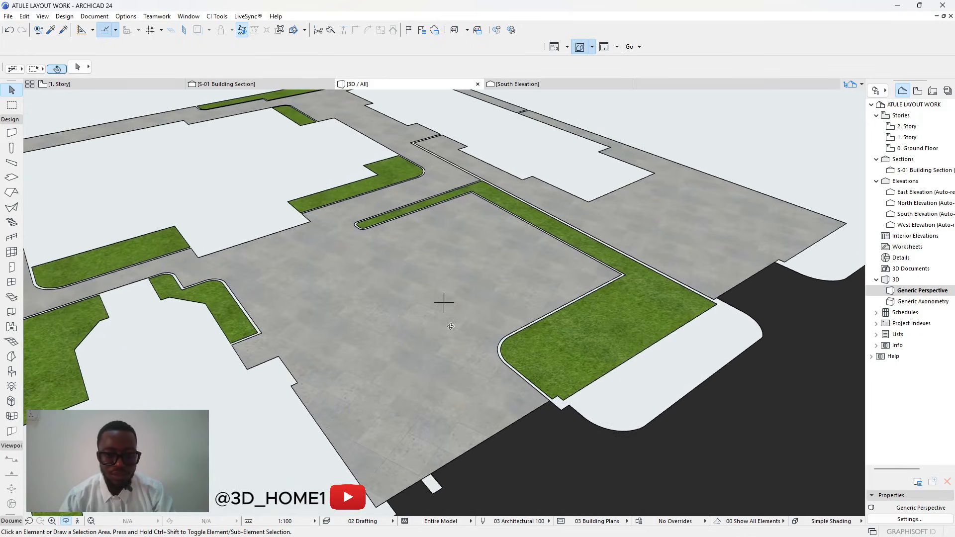
scroll(449, 325, "down", 5)
scroll(480, 306, "up", 4)
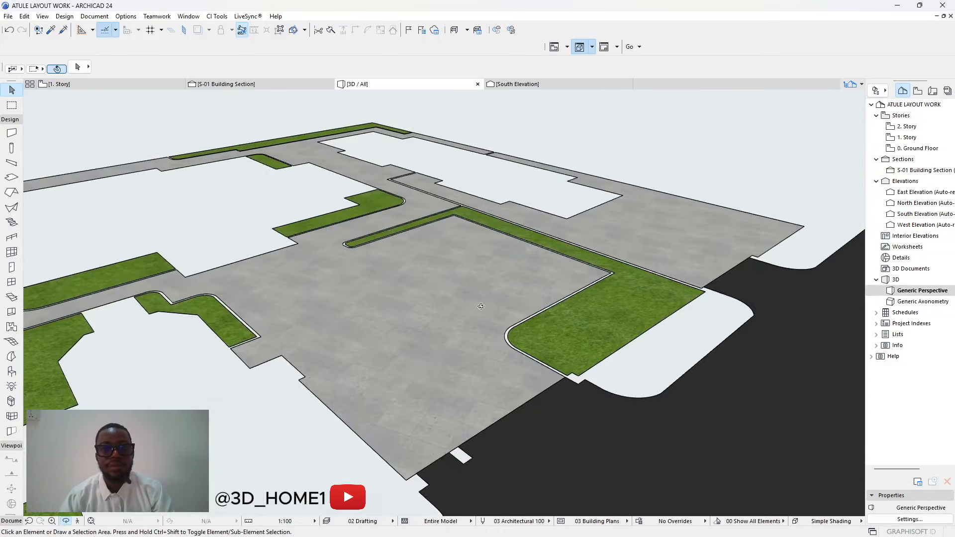
scroll(480, 306, "down", 3)
middle_click_drag(479, 306, 497, 364, "shift")
scroll(498, 364, "up", 3)
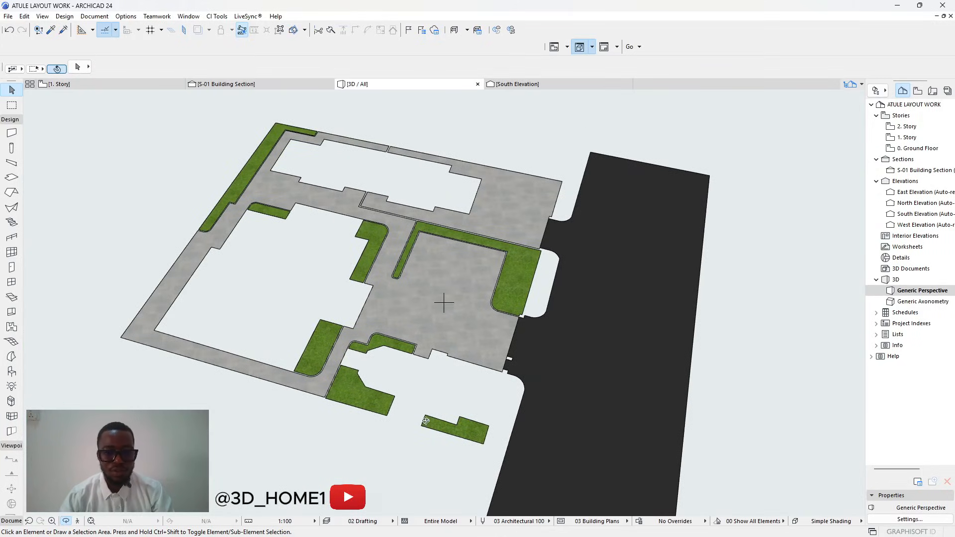
scroll(425, 419, "down", 3)
Return to the 1. Story plan and fill the small kerbed bed between GATE HOUSE and ATE with a four-cornered grass slab.
left_click(120, 84)
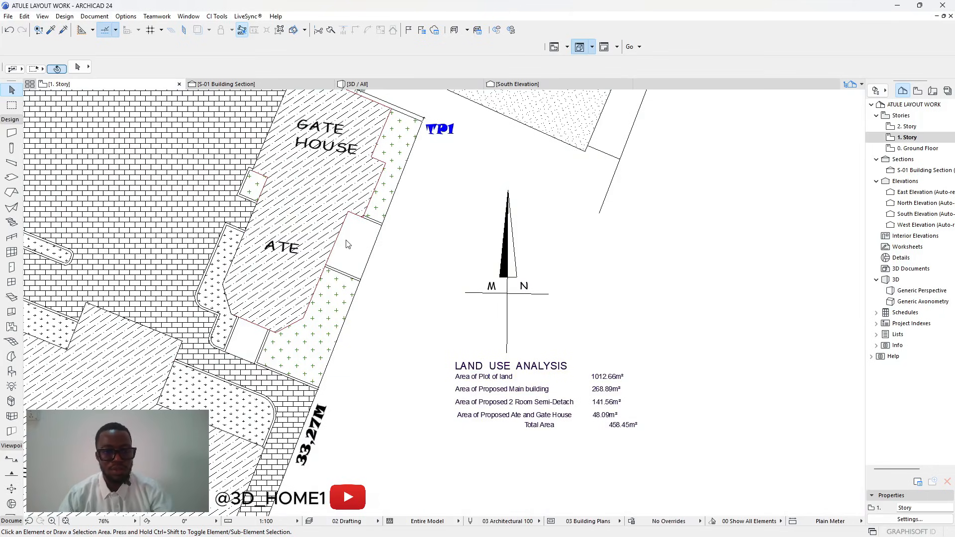
scroll(347, 246, "down", 3)
scroll(524, 327, "up", 4)
scroll(524, 328, "up", 2)
key("ctrl+a")
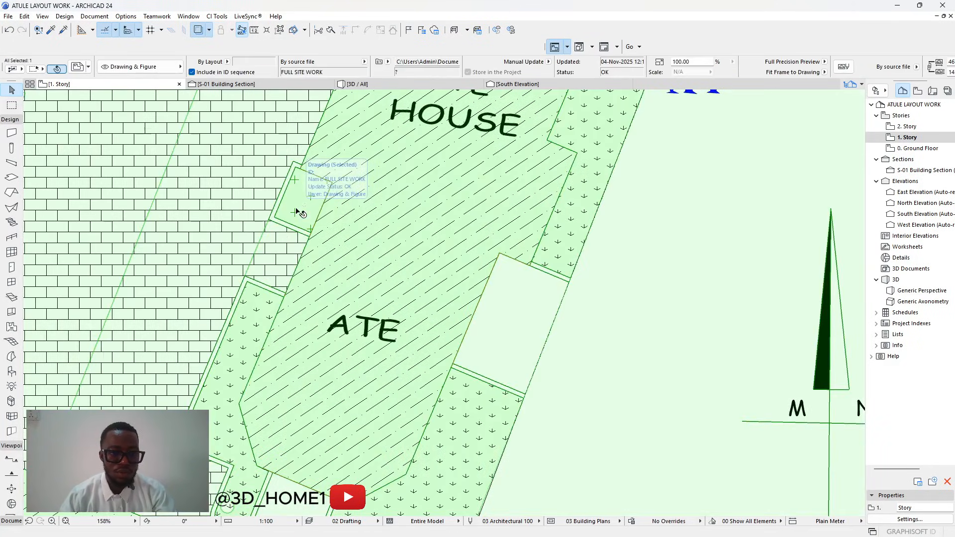
key("Escape")
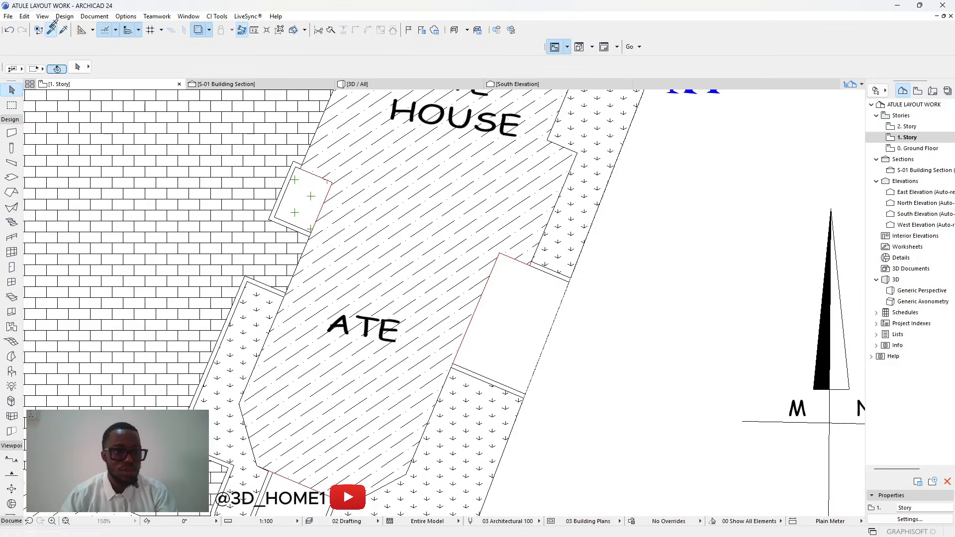
left_click(11, 177)
scroll(315, 147, "up", 4)
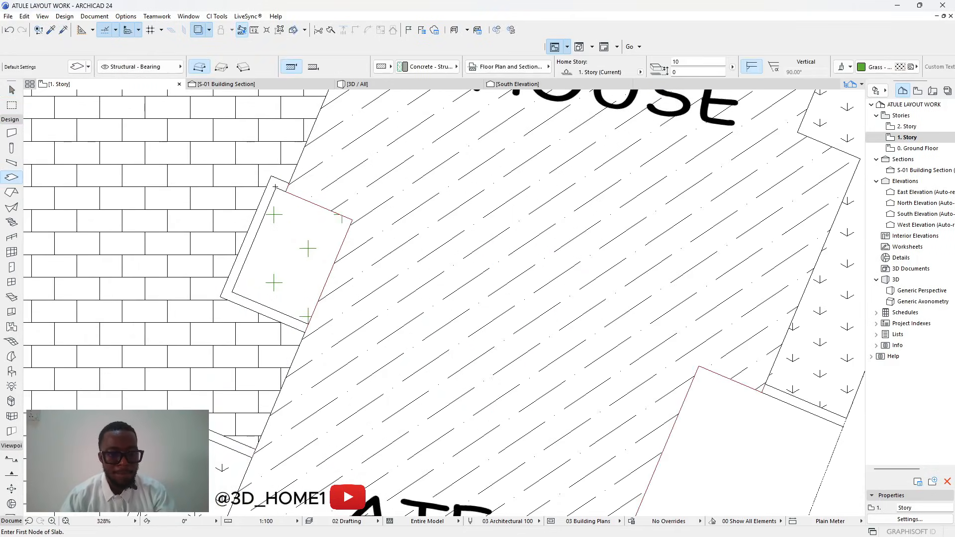
left_click(232, 293)
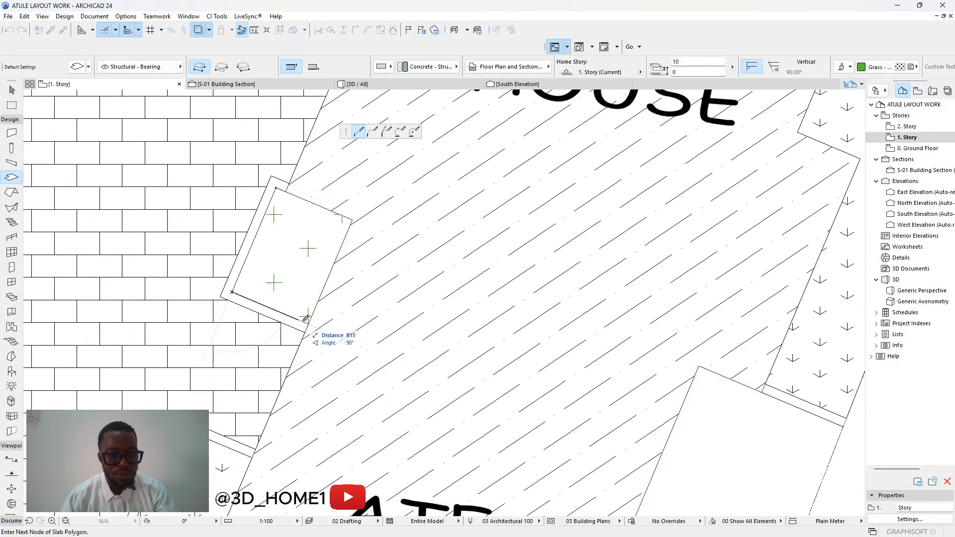
left_click(309, 322)
left_click(343, 217)
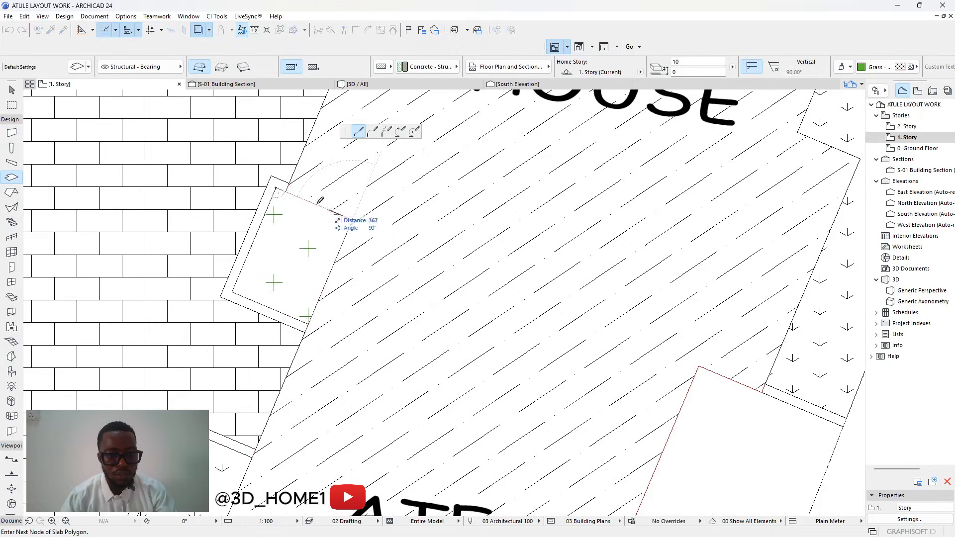
double_click(279, 186)
left_click(11, 89)
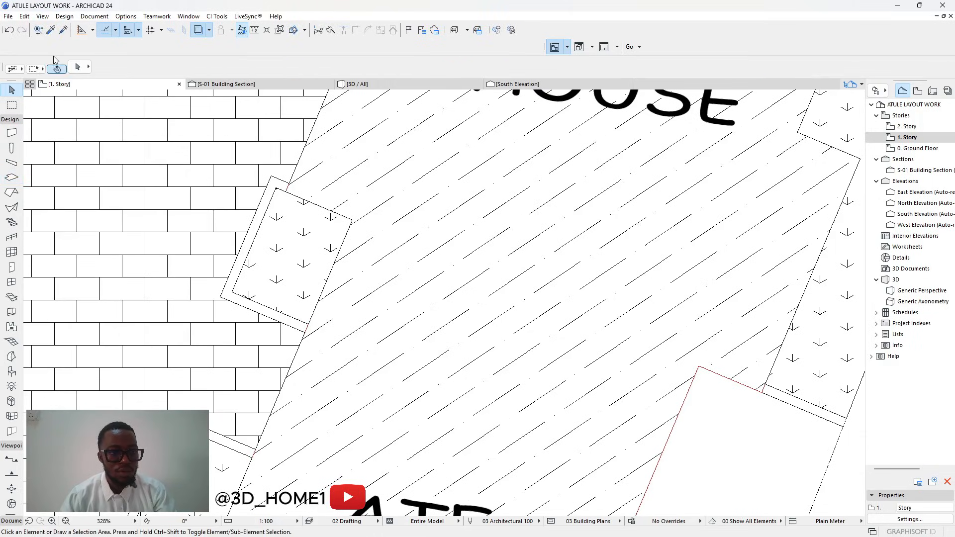
Pick up the brick paving slab's settings and pave the empty rectangle between ATE's wall and the boundary with a four-cornered slab.
left_click(154, 178, "alt")
scroll(447, 379, "down", 3)
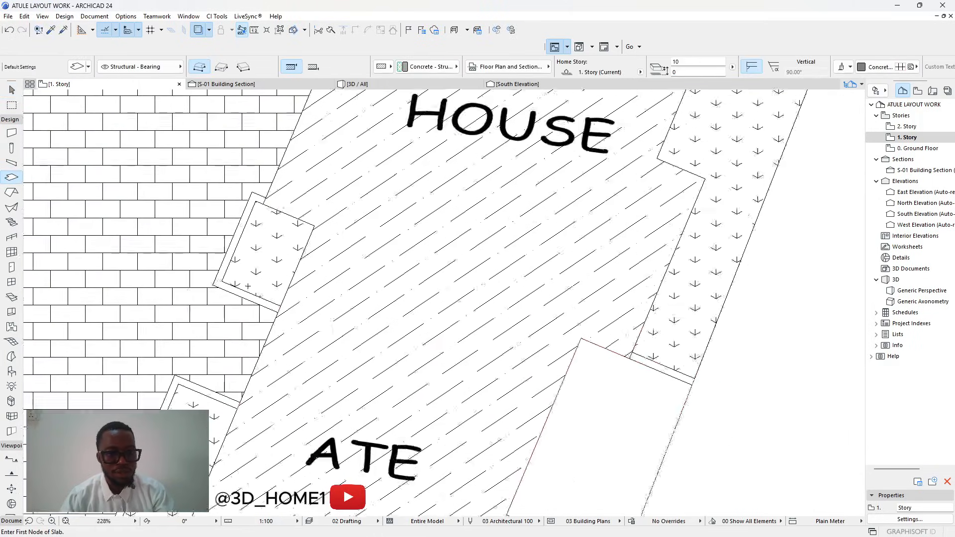
scroll(375, 373, "up", 2)
left_click(436, 211)
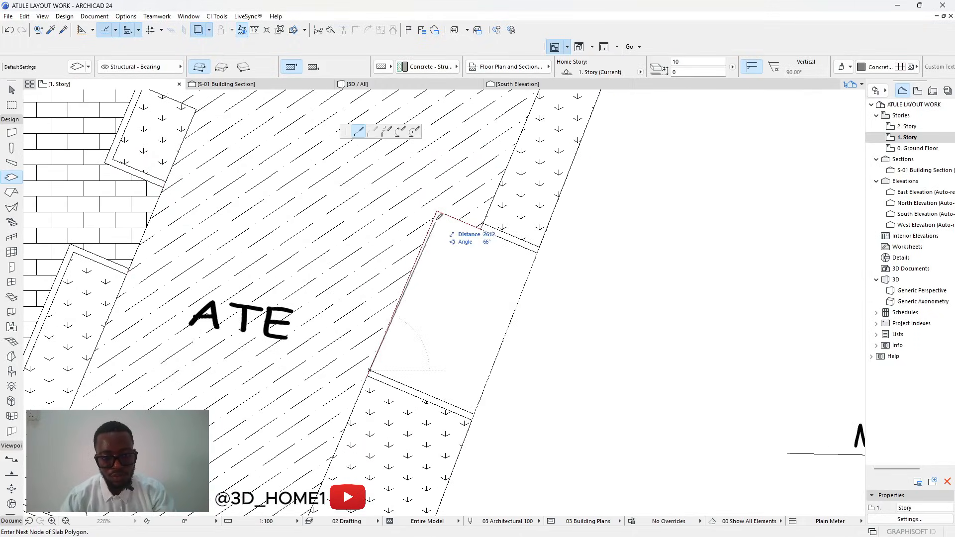
left_click(537, 252)
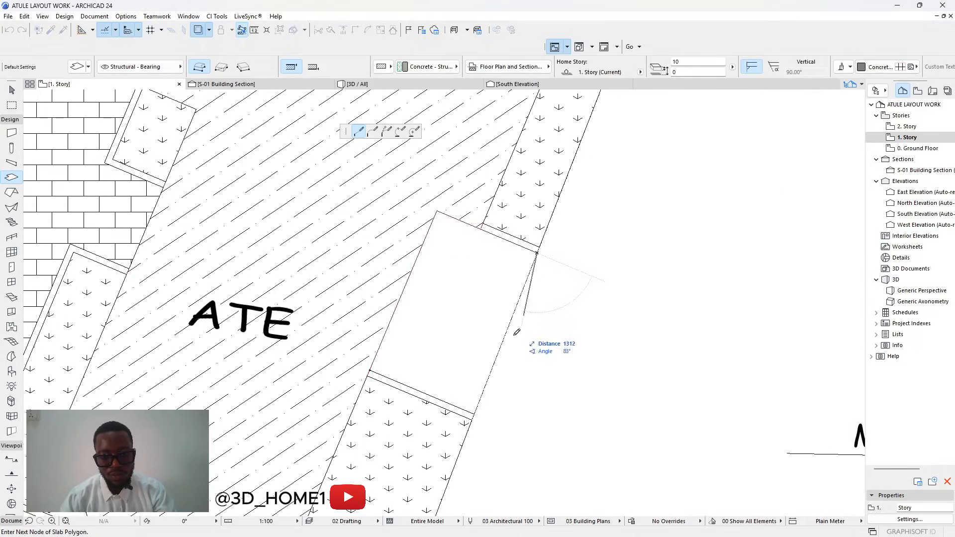
left_click(475, 412)
double_click(370, 371)
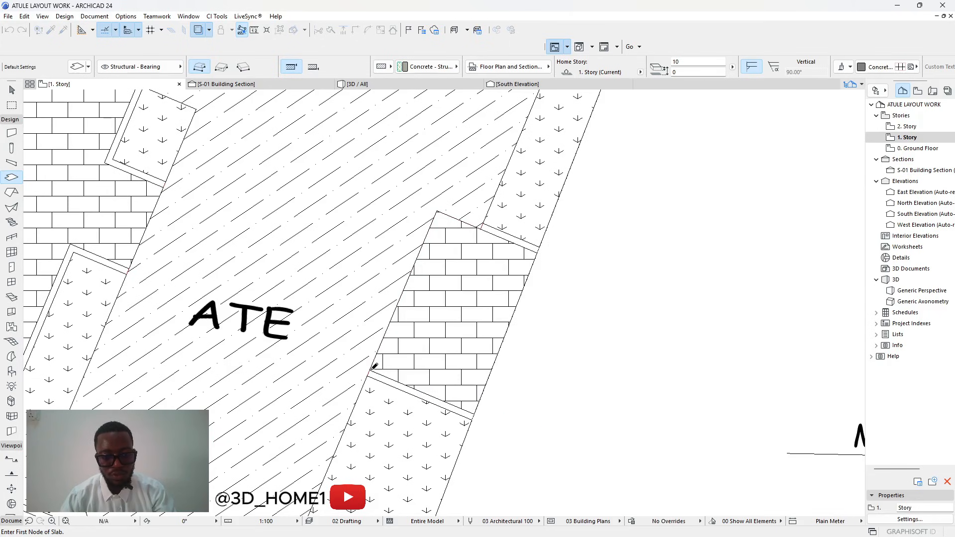
key("Escape")
Select the main brick paving slab and insert two edge nodes at the outer kerb corners of the unpaved gap below ATE.
scroll(492, 334, "down", 4)
scroll(493, 334, "down", 3)
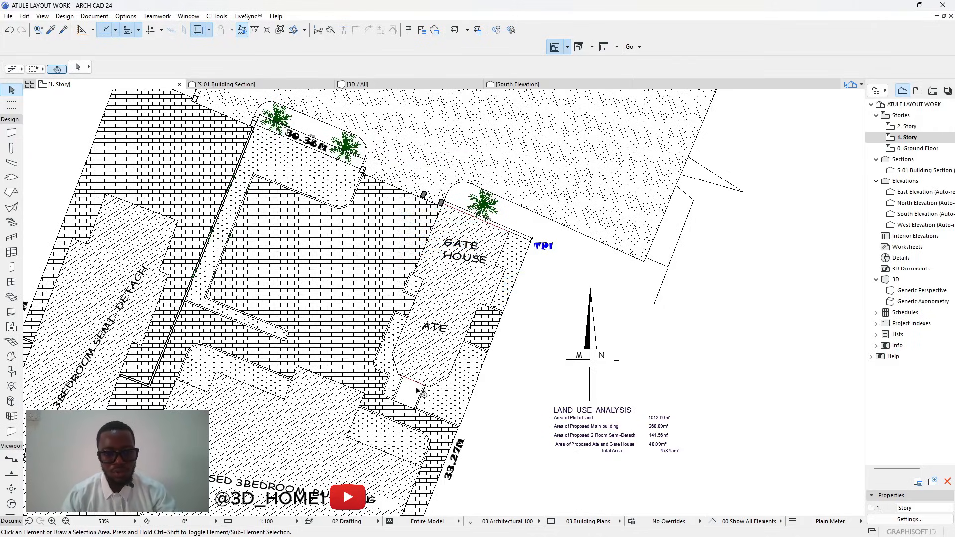
scroll(418, 390, "up", 10)
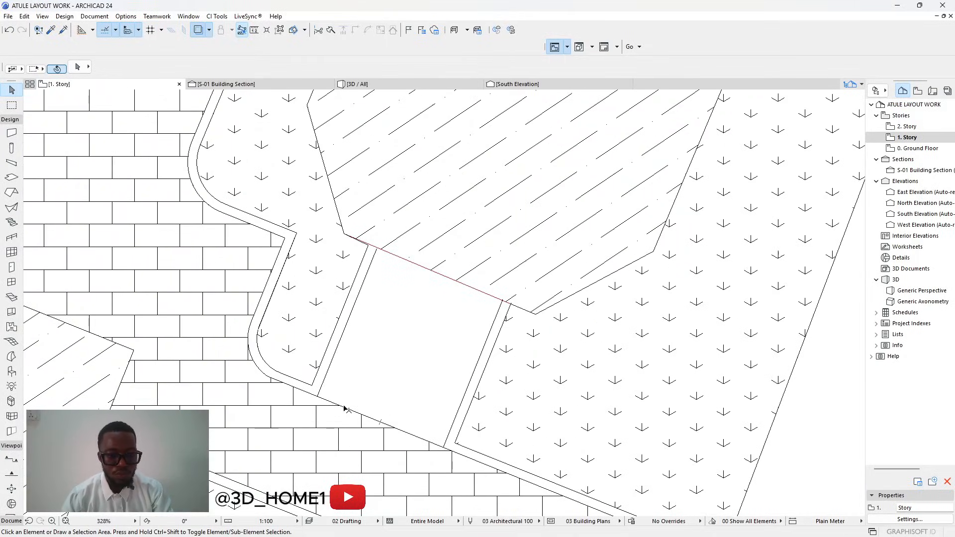
left_click(370, 428)
left_click(366, 416)
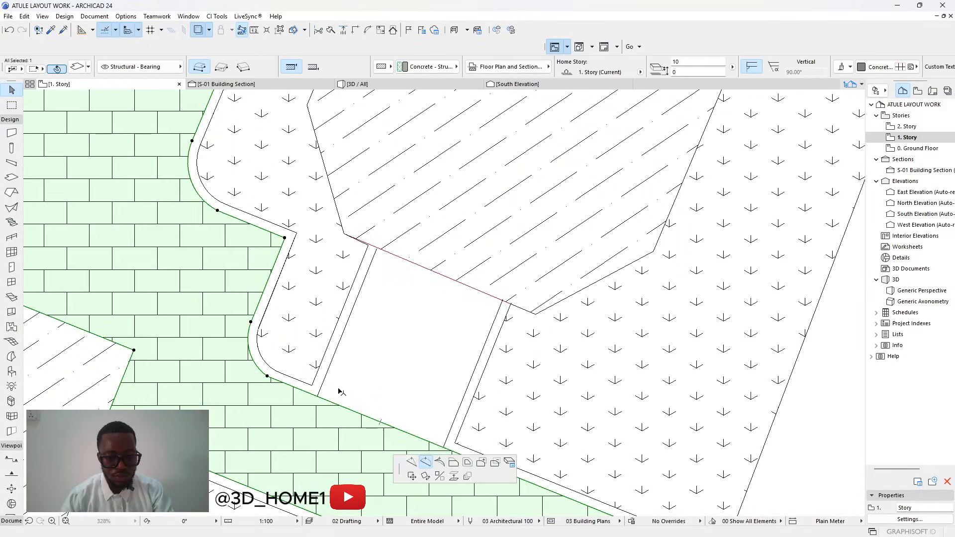
left_click(357, 131)
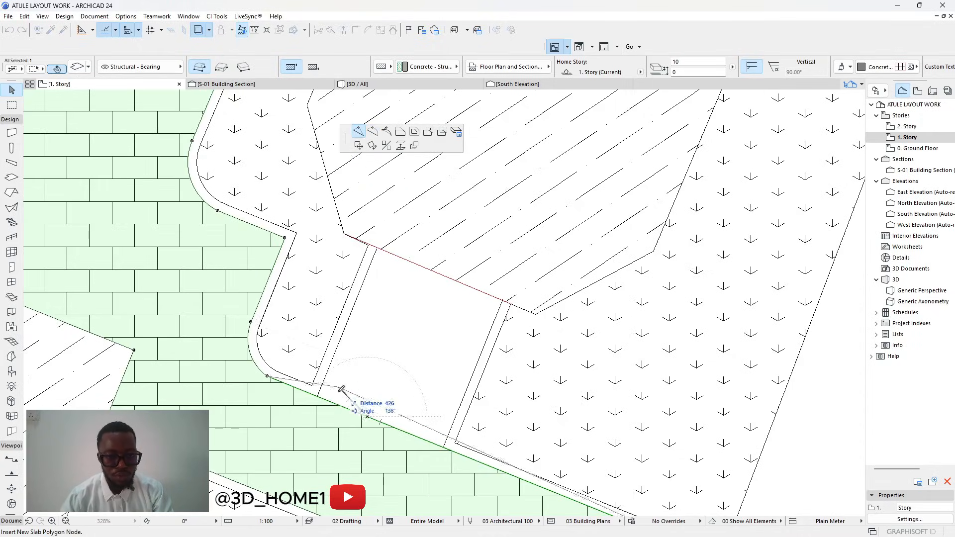
left_click(317, 397)
scroll(317, 395, "up", 4)
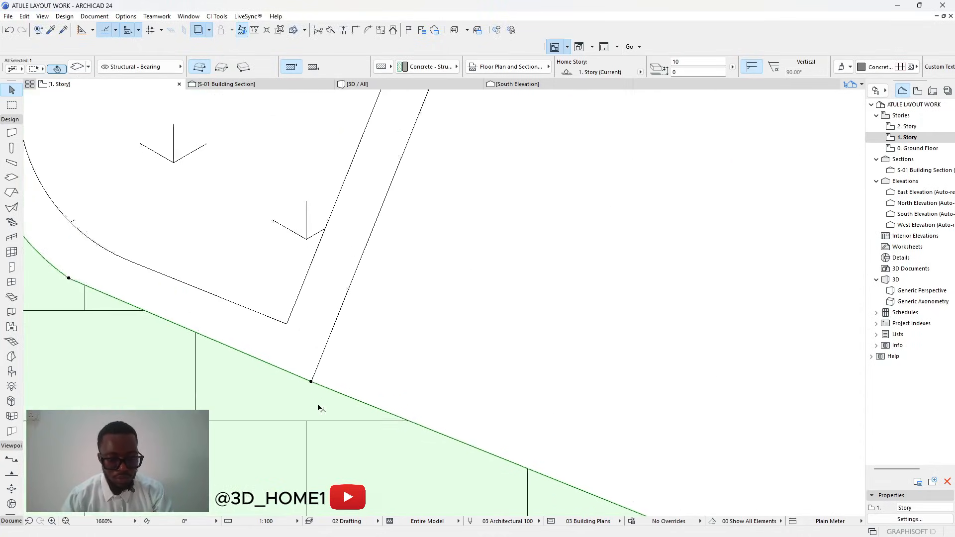
left_click(564, 474)
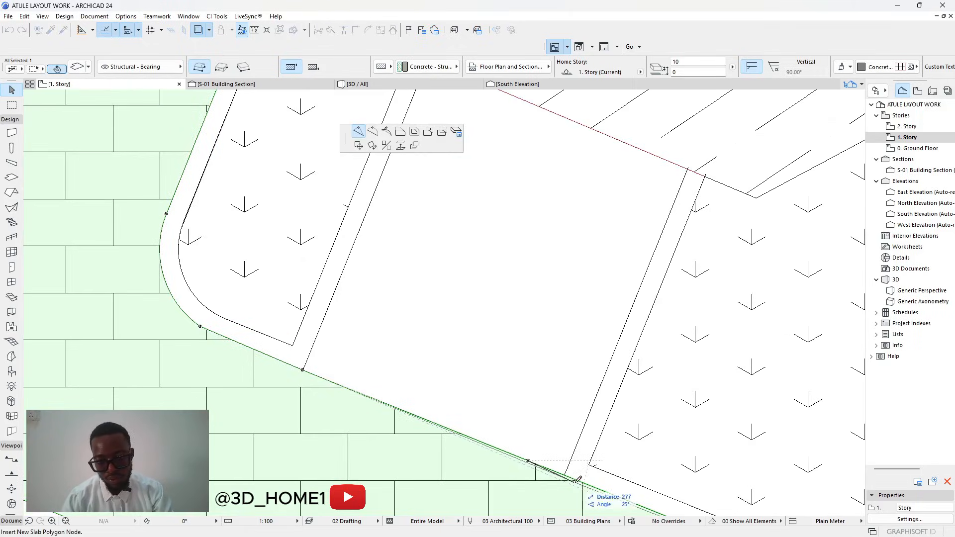
left_click(564, 475)
Offset the paving slab's edge between the two kerb corners up to ATE's wall so the gap is paved, and deselect the slab.
left_click(514, 456)
left_click(400, 133)
scroll(474, 203, "down", 3)
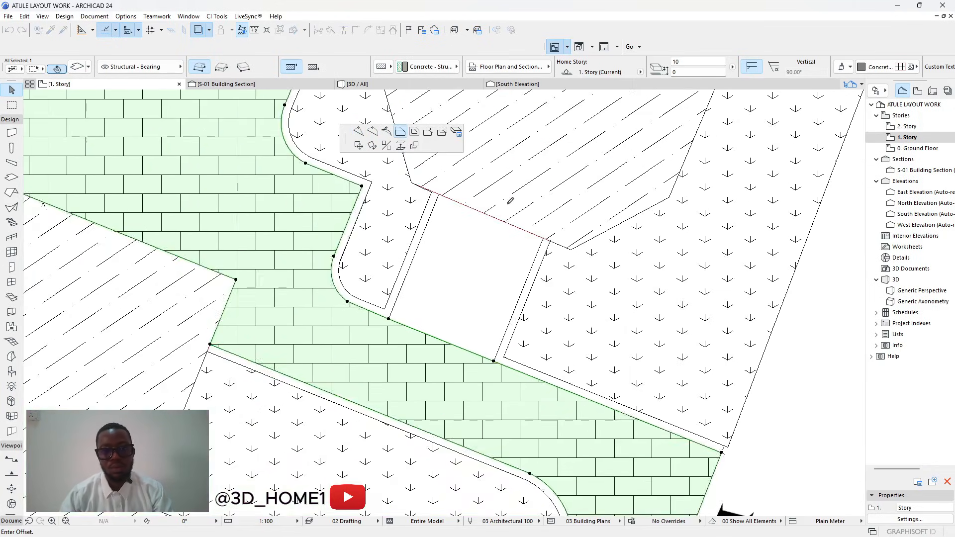
left_click(470, 203)
scroll(448, 203, "up", 5)
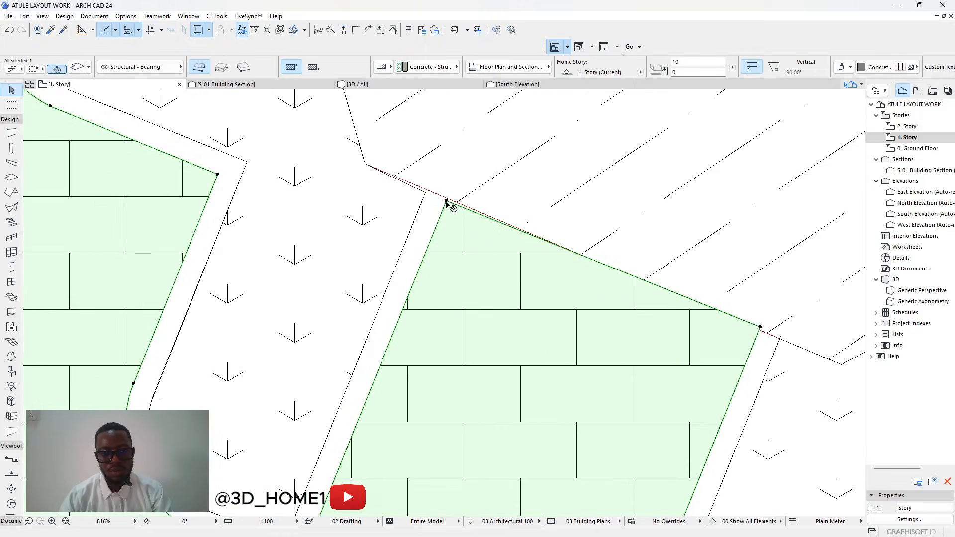
left_click(447, 199)
left_click(452, 197)
key("Escape")
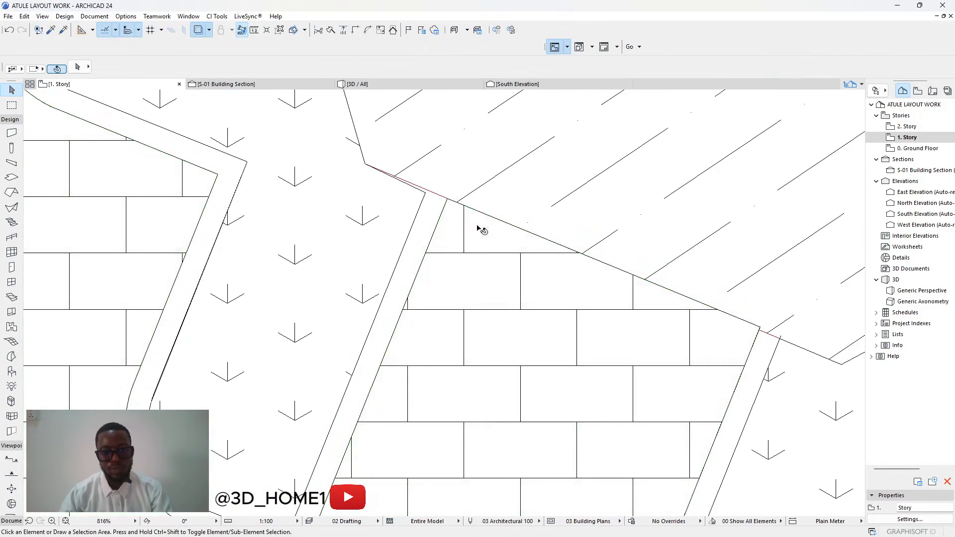
Examine the site plan's paving and planting beds, ending at the kerbed grass bed of the proposed 3-bedroom building.
scroll(524, 315, "down", 5)
scroll(528, 317, "down", 6)
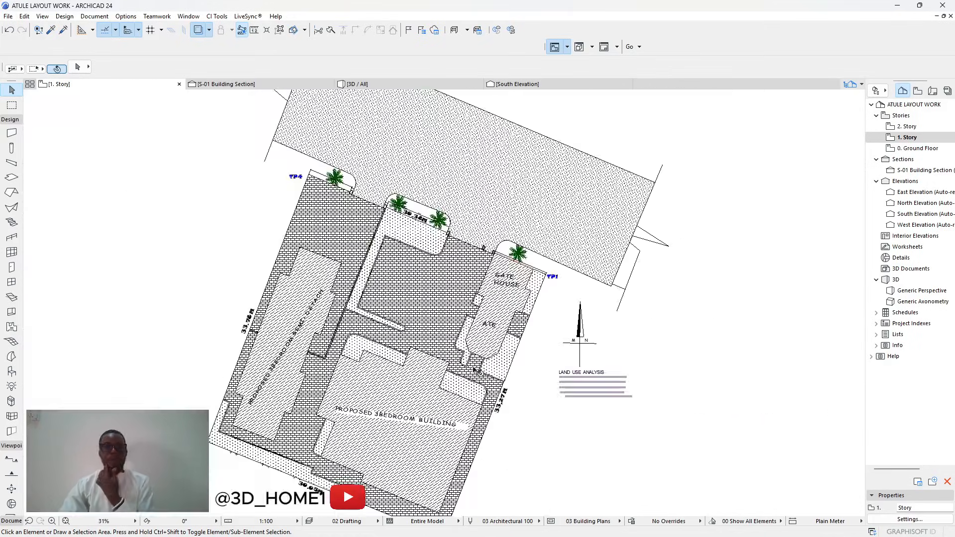
scroll(465, 271, "down", 3)
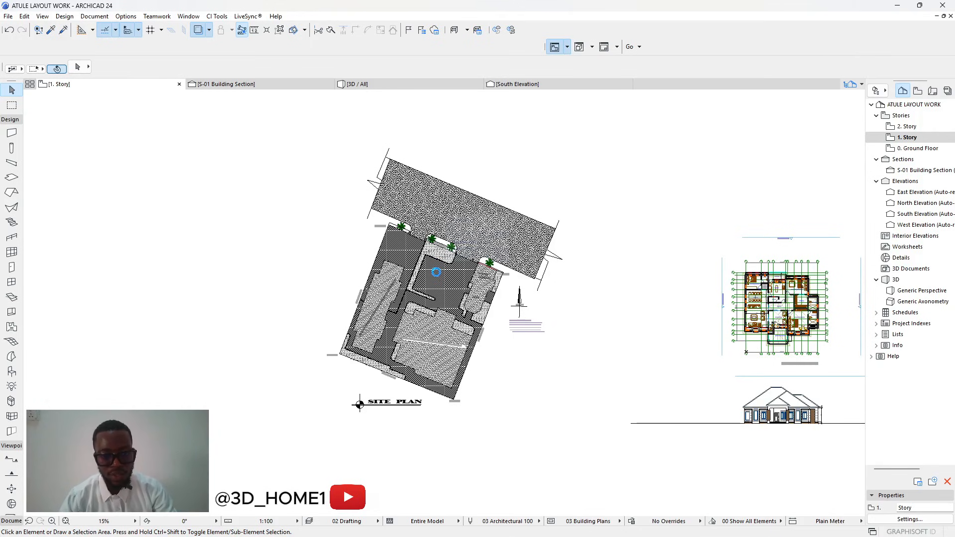
scroll(416, 247, "up", 1)
scroll(394, 365, "up", 6)
scroll(399, 313, "down", 4)
scroll(428, 328, "up", 3)
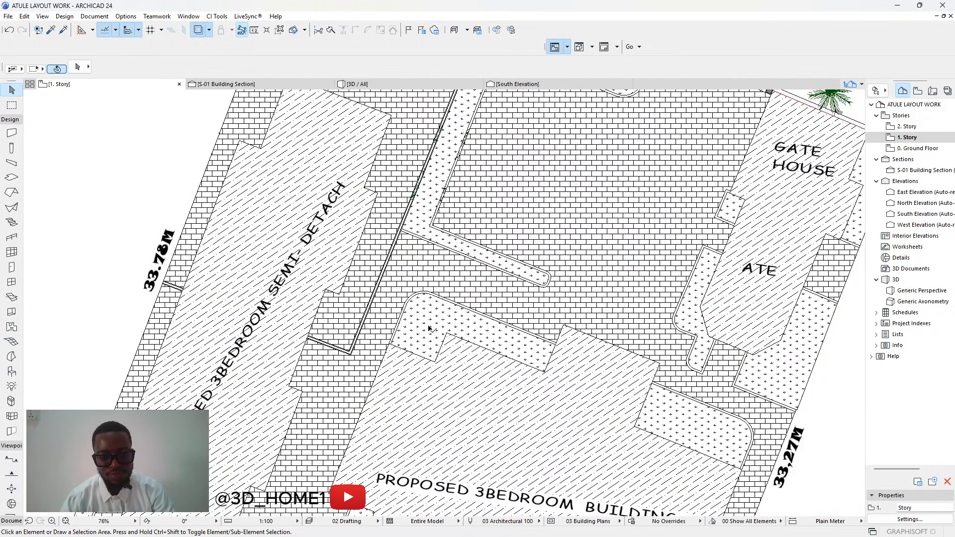
scroll(429, 339, "up", 3)
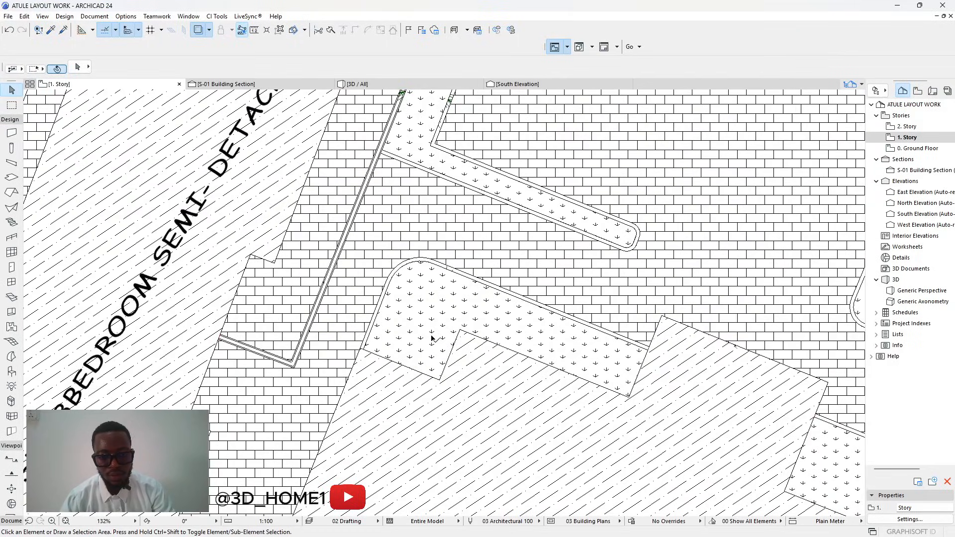
scroll(432, 338, "down", 5)
scroll(525, 345, "up", 4)
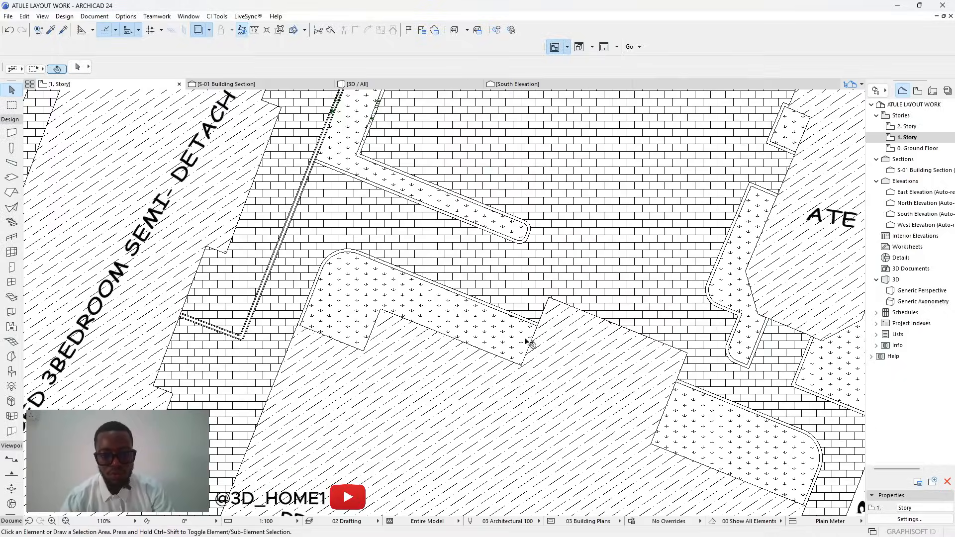
scroll(316, 298, "up", 4)
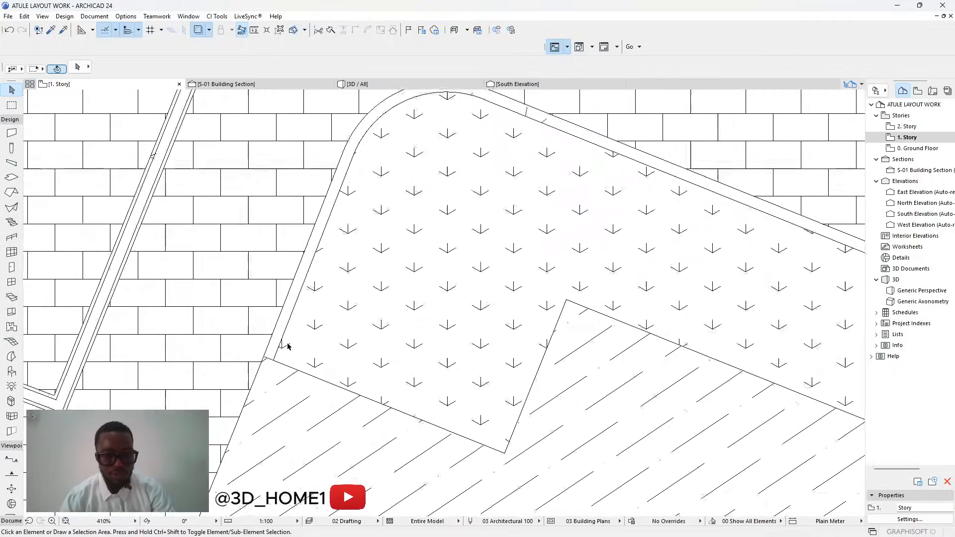
Measure the kerb strip at the end of the grass bed beside the proposed 3-bedroom building.
key("m")
left_click(263, 371)
key("Escape")
scroll(330, 366, "down", 4)
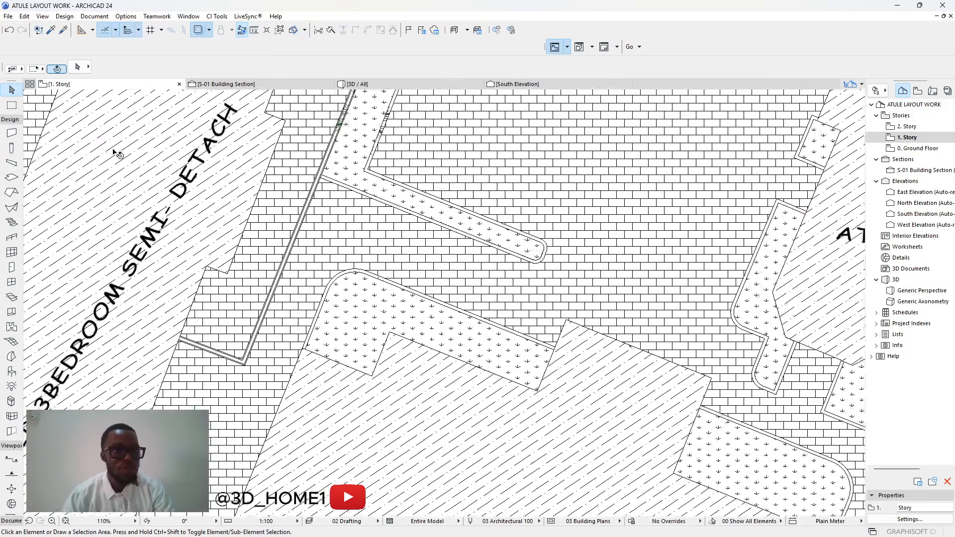
Set the Wall tool's thickness to 94 and its reference line to Inside Face.
left_click(11, 133)
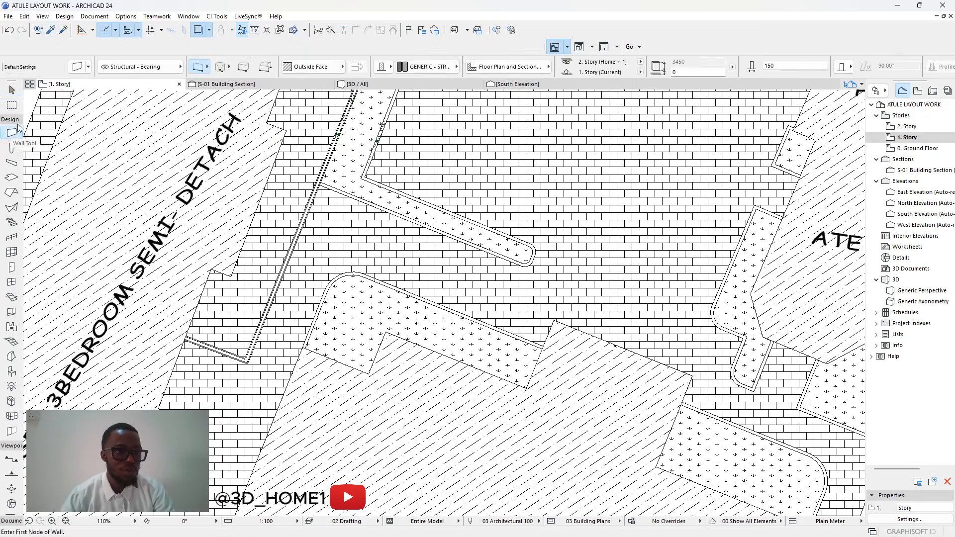
key("Escape")
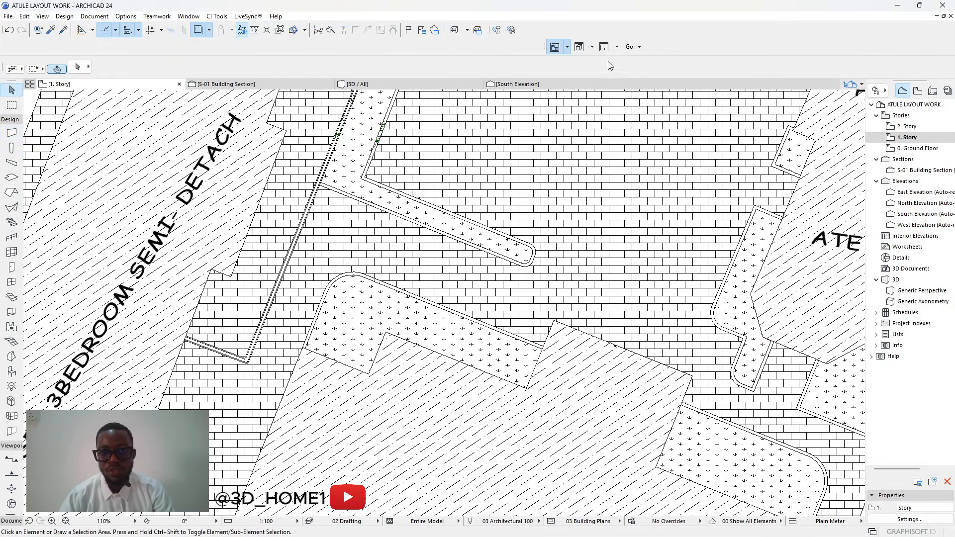
left_click(11, 133)
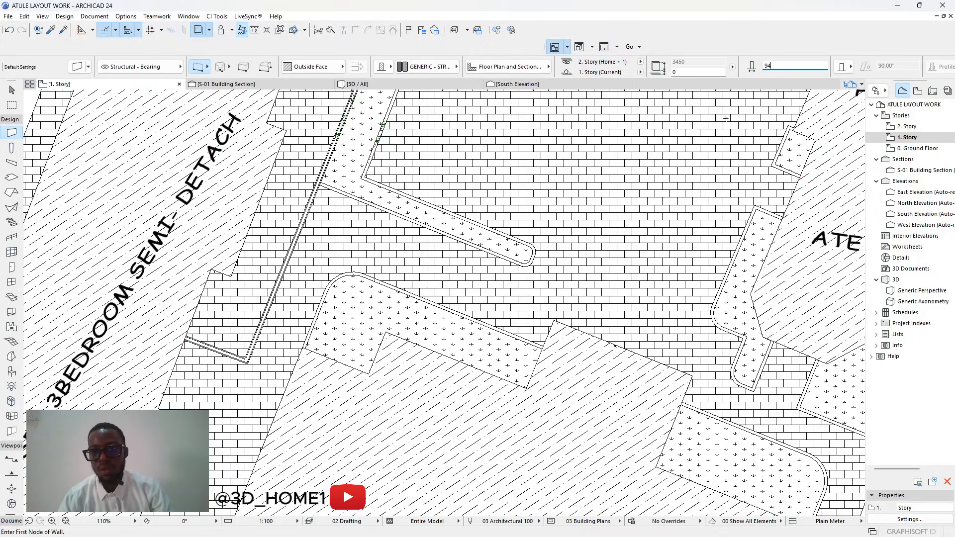
scroll(517, 353, "up", 5)
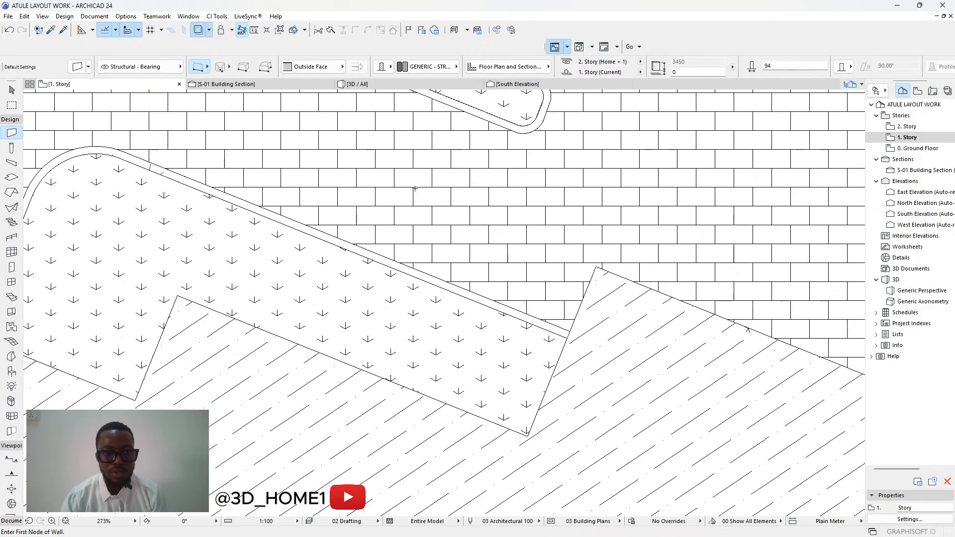
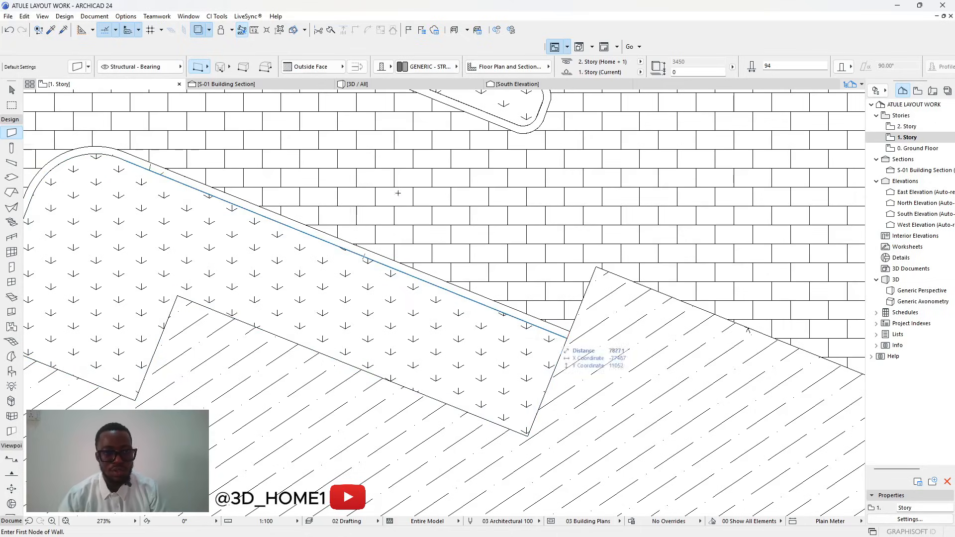
left_click(338, 68)
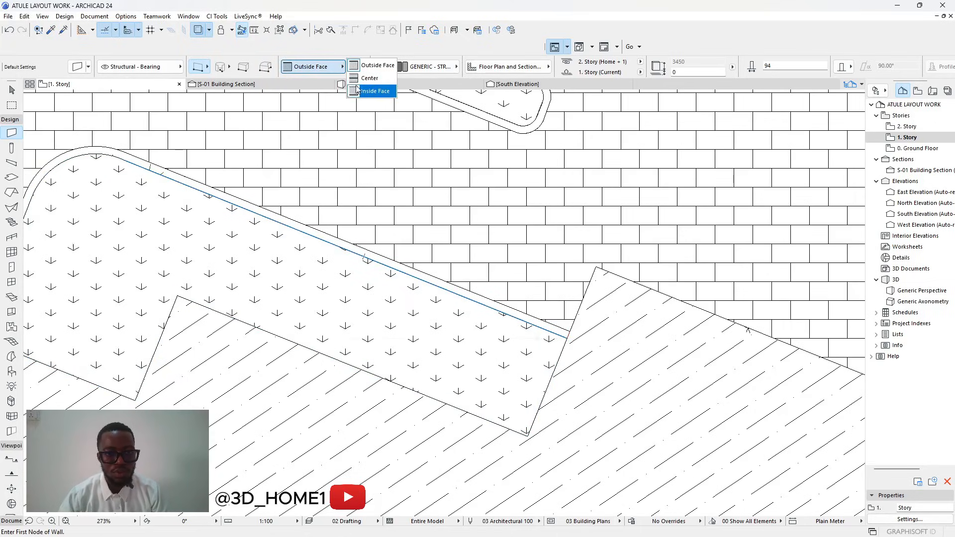
left_click(382, 92)
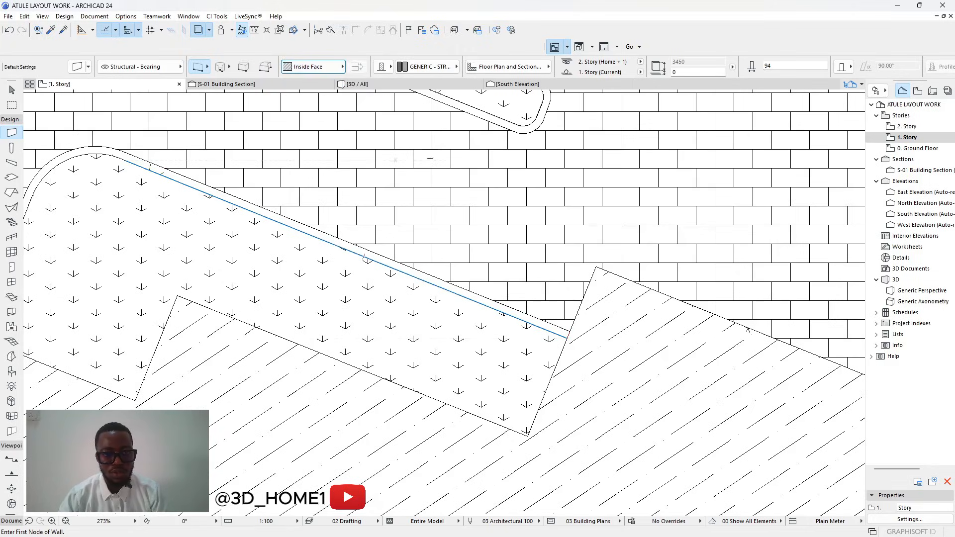
Trace the outline of the proposed 3-bedroom building's rounded grass bed with walls using the Magic Wand.
key("space")
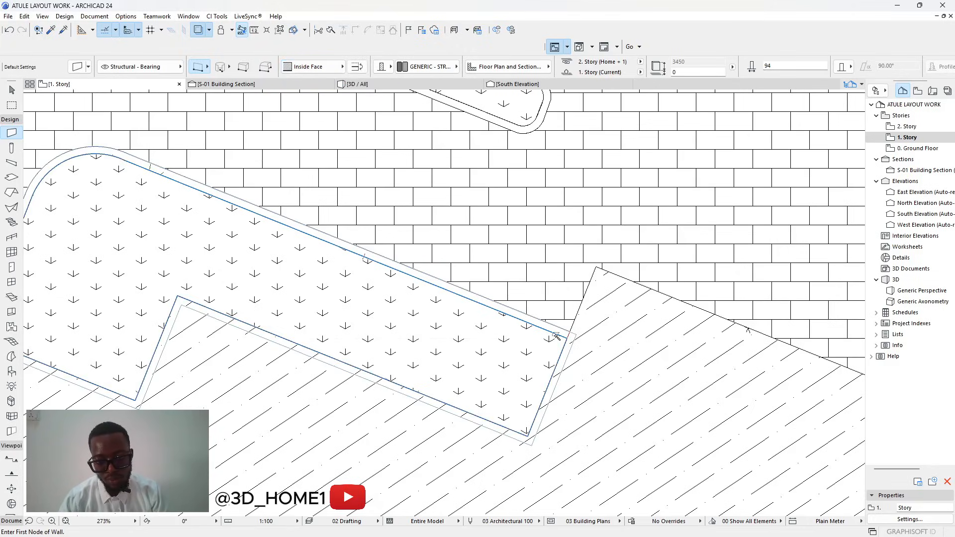
left_click(556, 334)
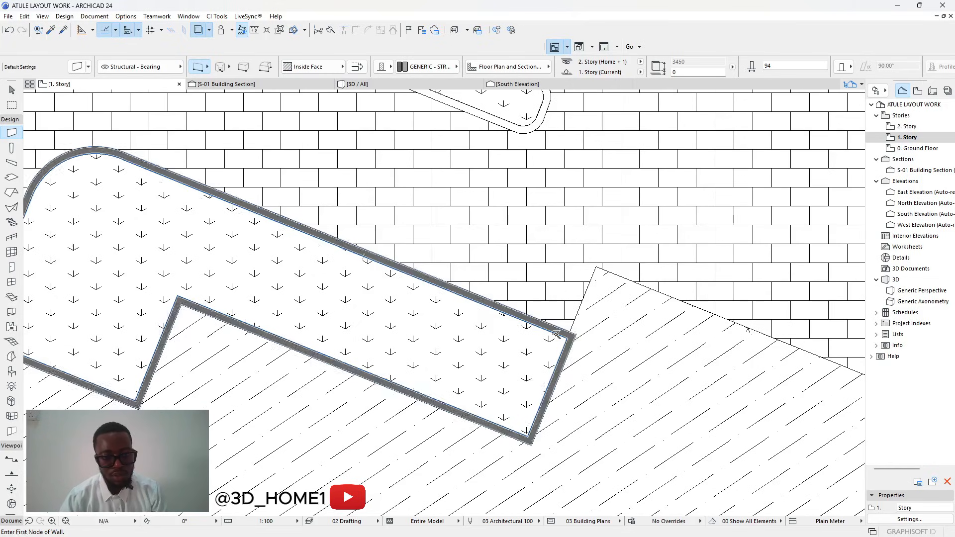
scroll(556, 334, "down", 3)
key("Escape")
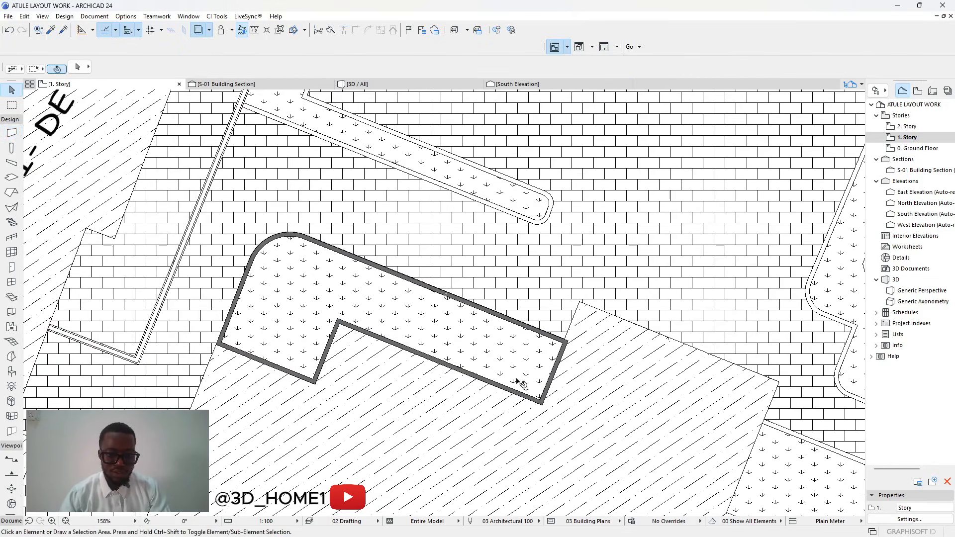
Suspend the walls' grouping and delete the four segments along the building, keeping only those on the kerb.
left_click(532, 400)
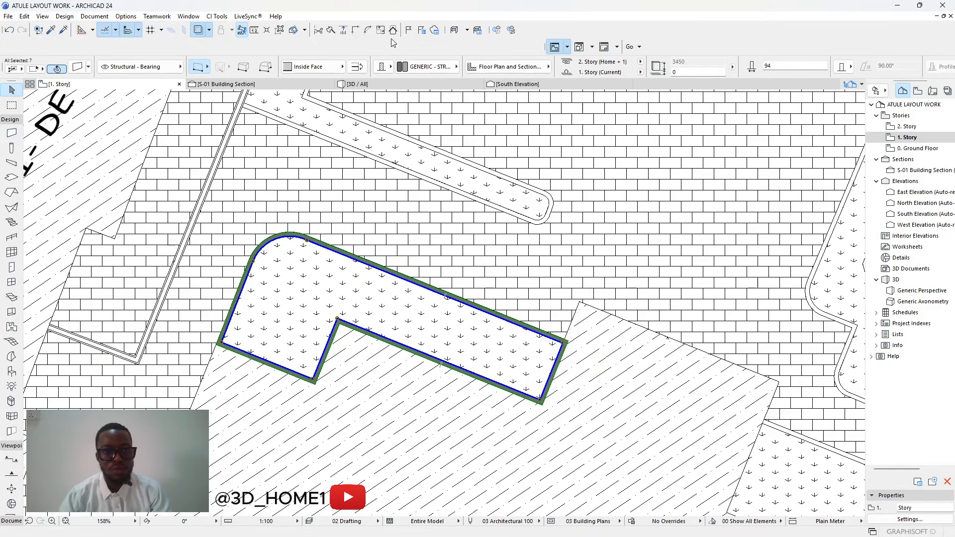
left_click(484, 343)
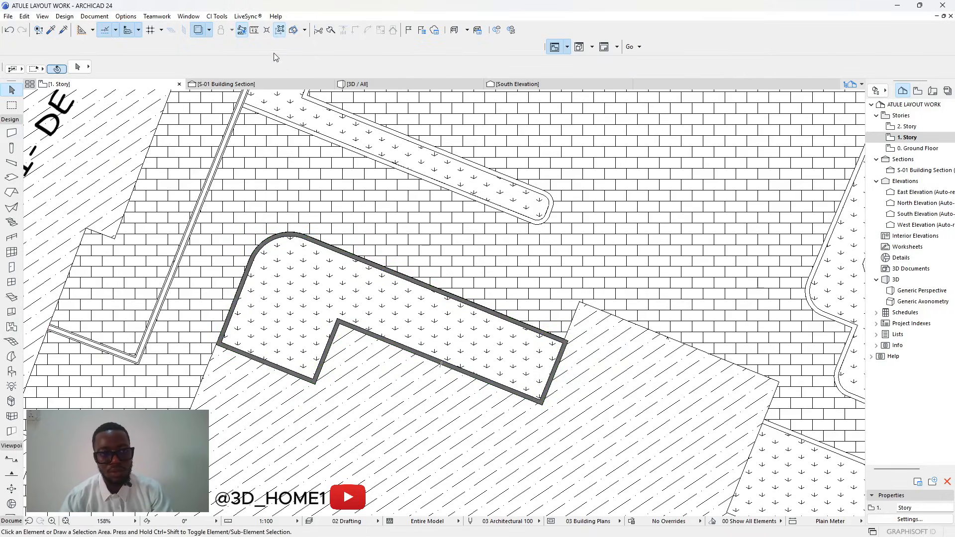
left_click(499, 382)
key("Delete")
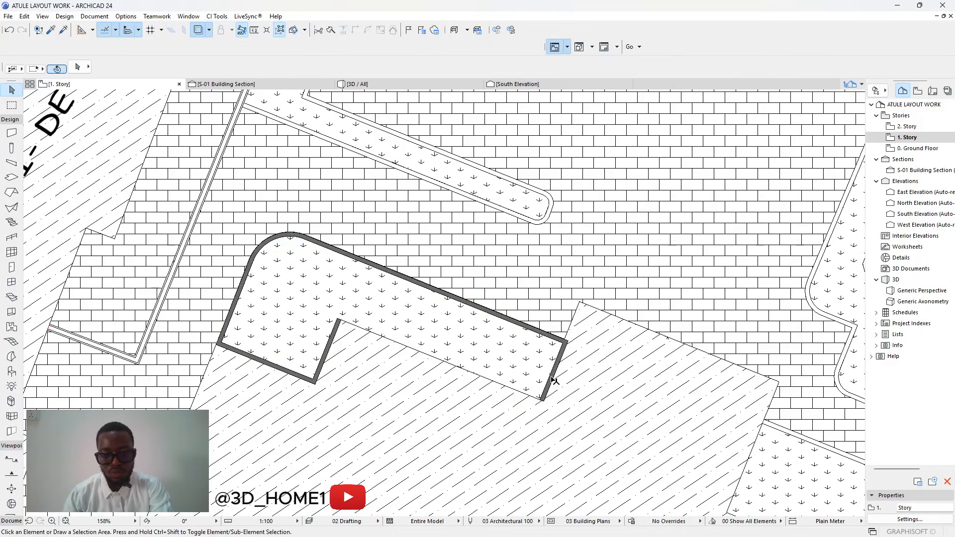
left_click(553, 380)
key("Delete")
left_click(332, 336)
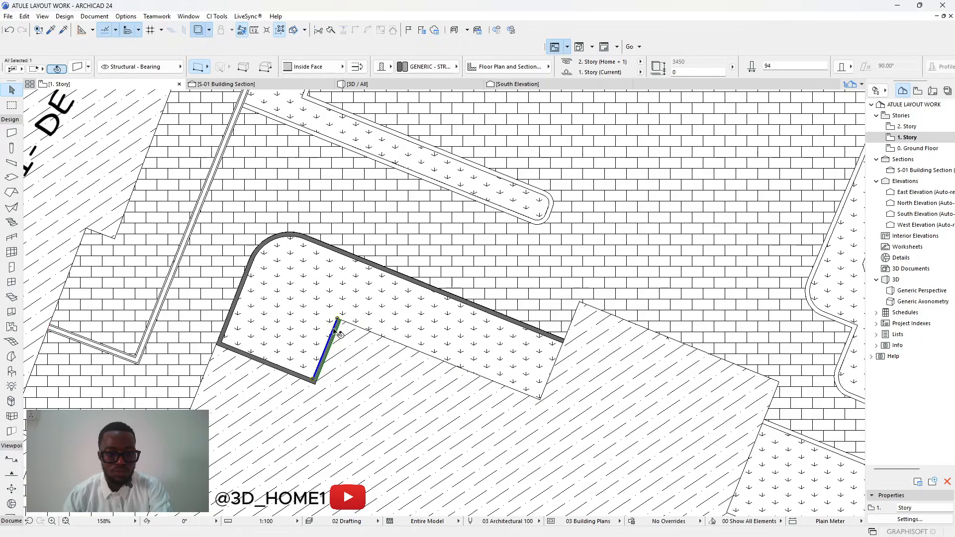
key("Delete")
left_click(284, 369)
key("Delete")
In the 3D view, set the height of the rounded grass bed's long straight kerb wall to 90.
scroll(404, 286, "down", 5)
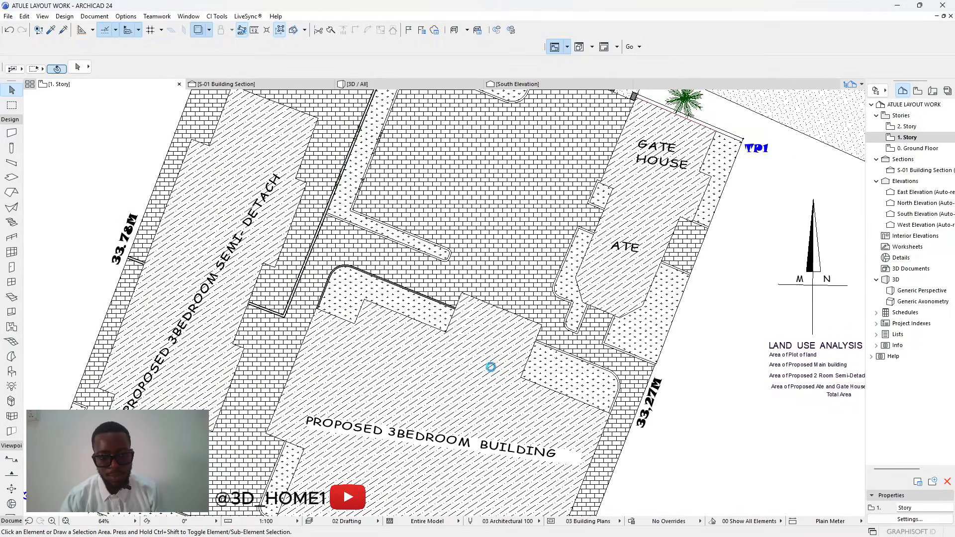
scroll(602, 401, "up", 3)
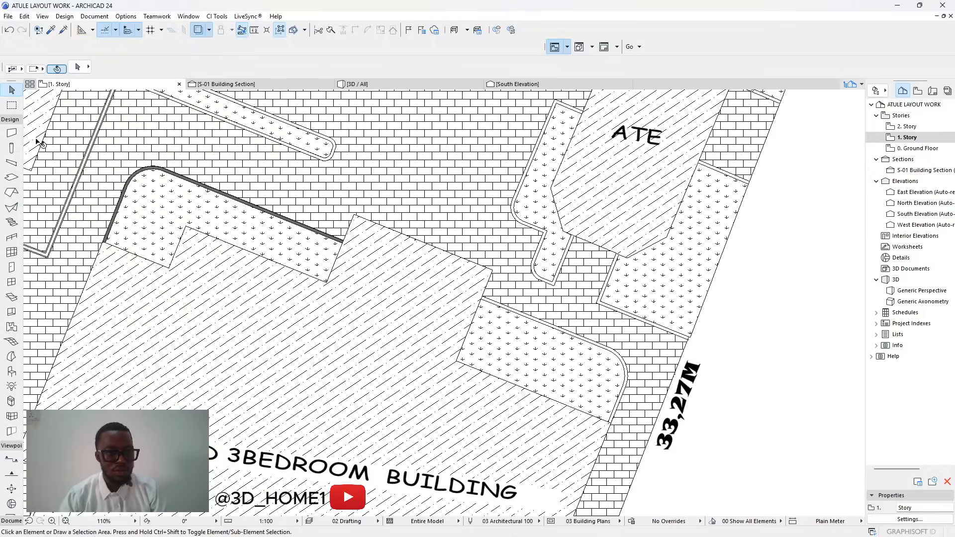
left_click(445, 88)
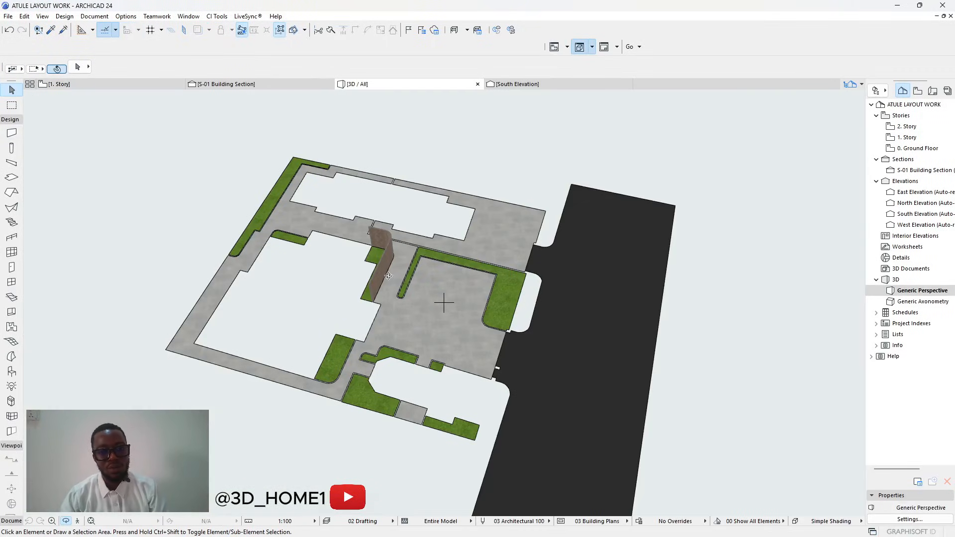
scroll(388, 276, "up", 5)
left_click_drag(369, 281, 430, 224)
scroll(430, 224, "up", 4)
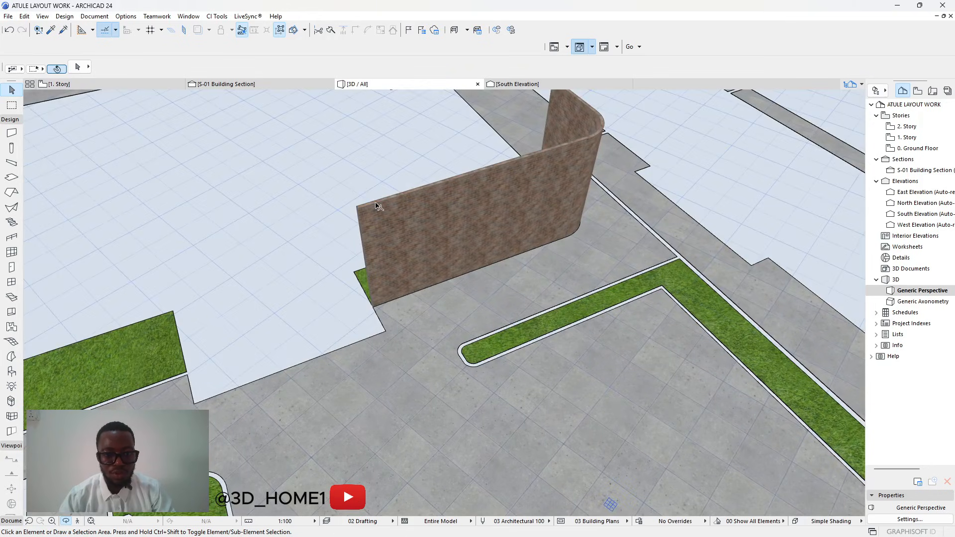
left_click(392, 206)
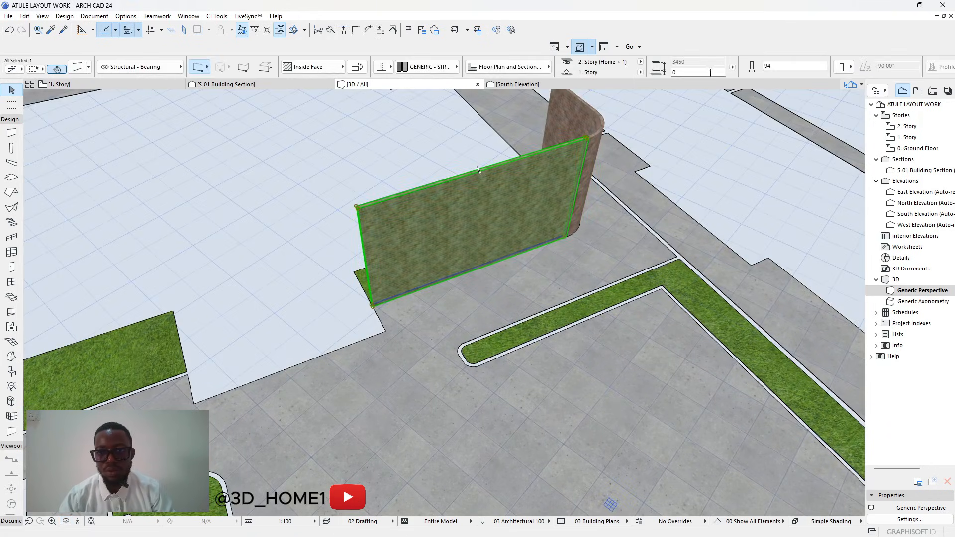
left_click(356, 210)
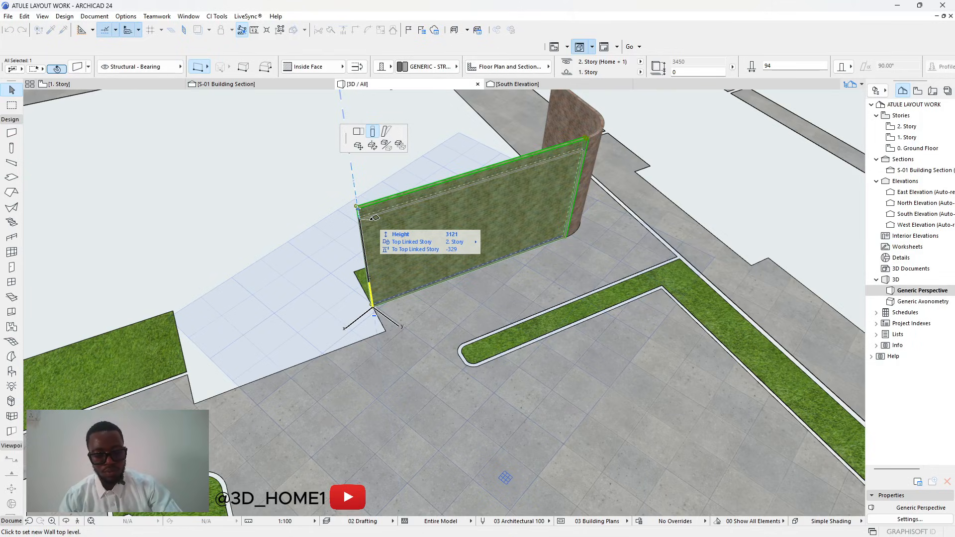
type("90")
key("Return")
Set the height of the bed's curved corner wall and the short straight kerb wall to 90.
scroll(383, 314, "up", 5)
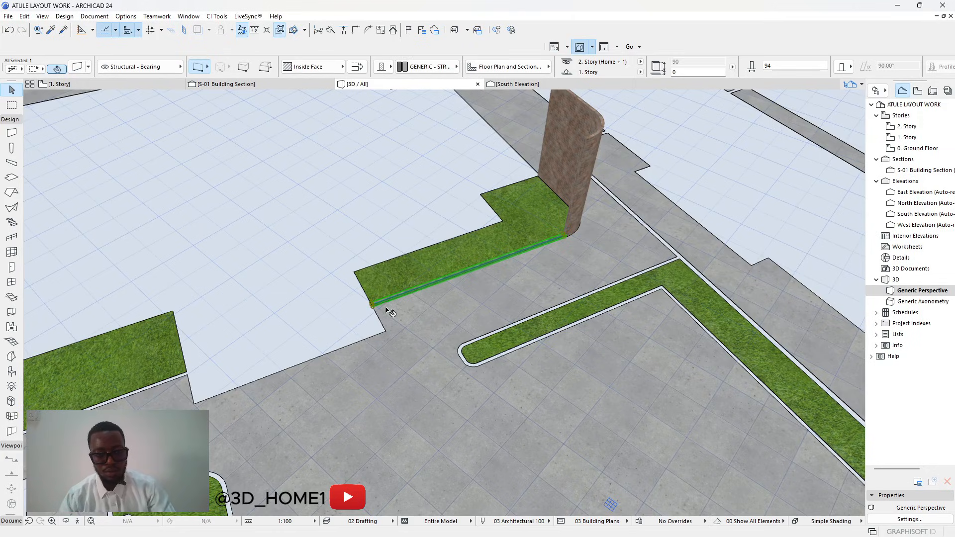
scroll(381, 315, "up", 2)
scroll(353, 340, "down", 3)
scroll(571, 223, "up", 2)
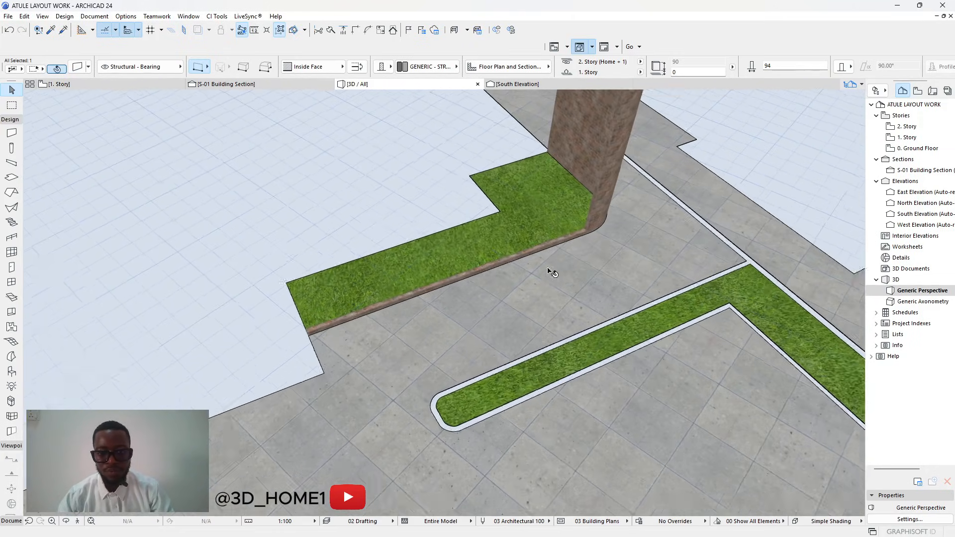
scroll(581, 205, "down", 3)
left_click(613, 127)
left_click(599, 110, "shift")
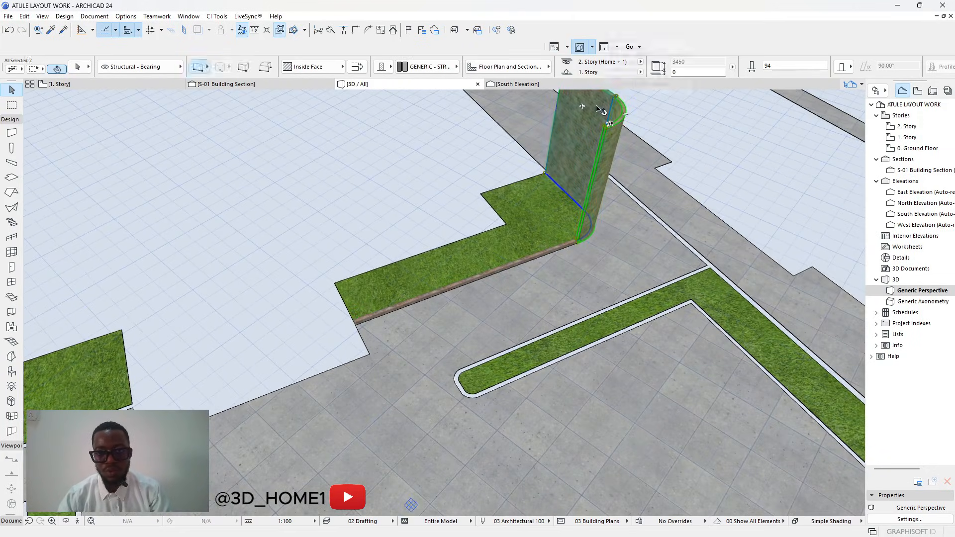
left_click(612, 125)
left_click(654, 175)
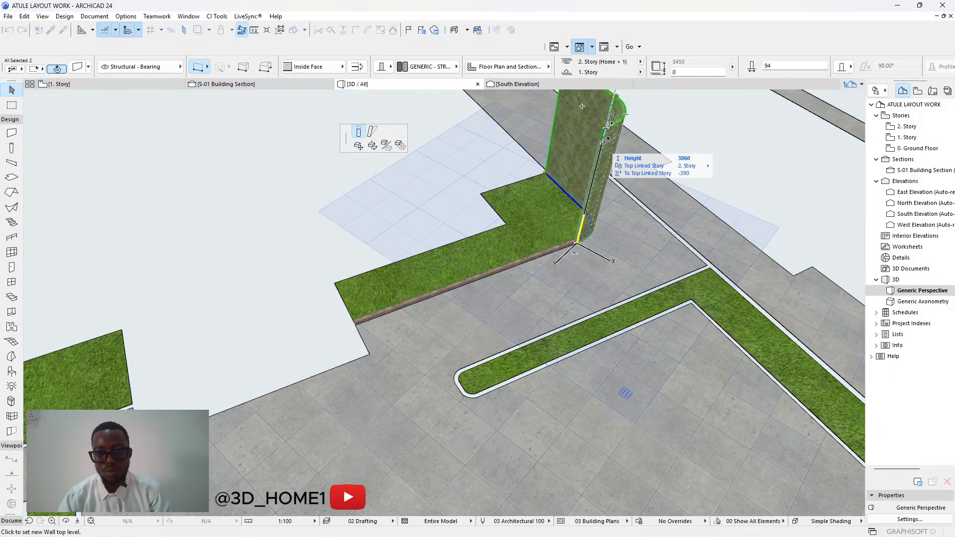
type("90")
key("Return")
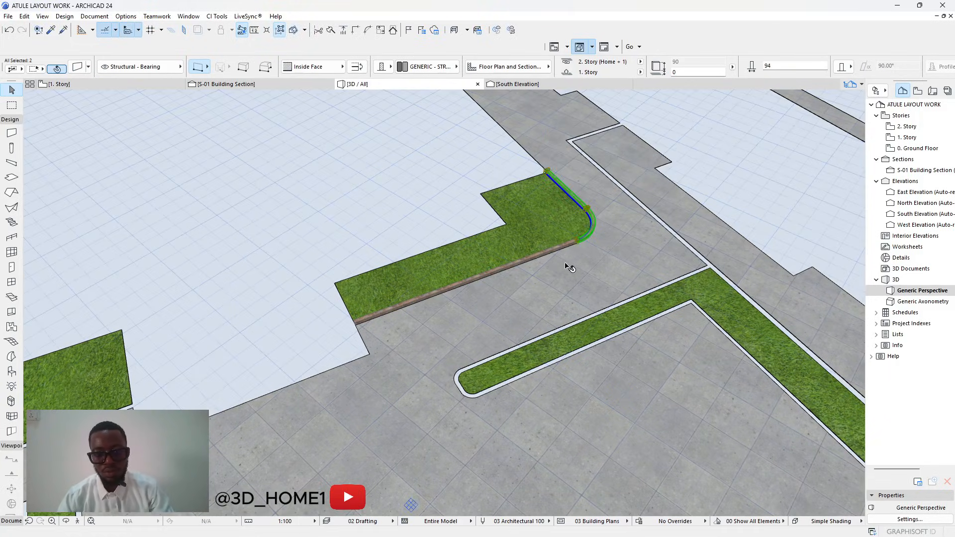
Override the surfaces of all three kerb walls with Paint - Titanium White.
left_click(570, 250, "shift")
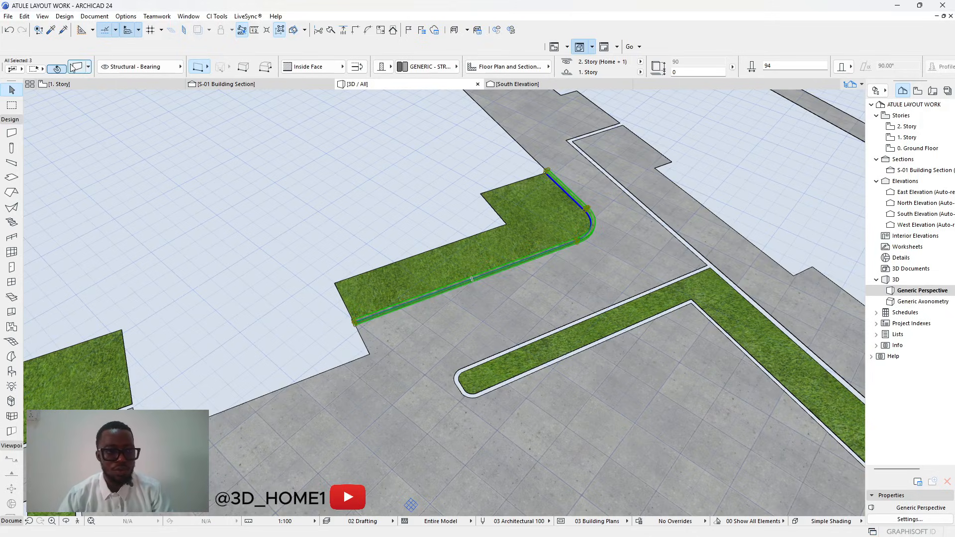
key("ctrl+t")
left_click(427, 328)
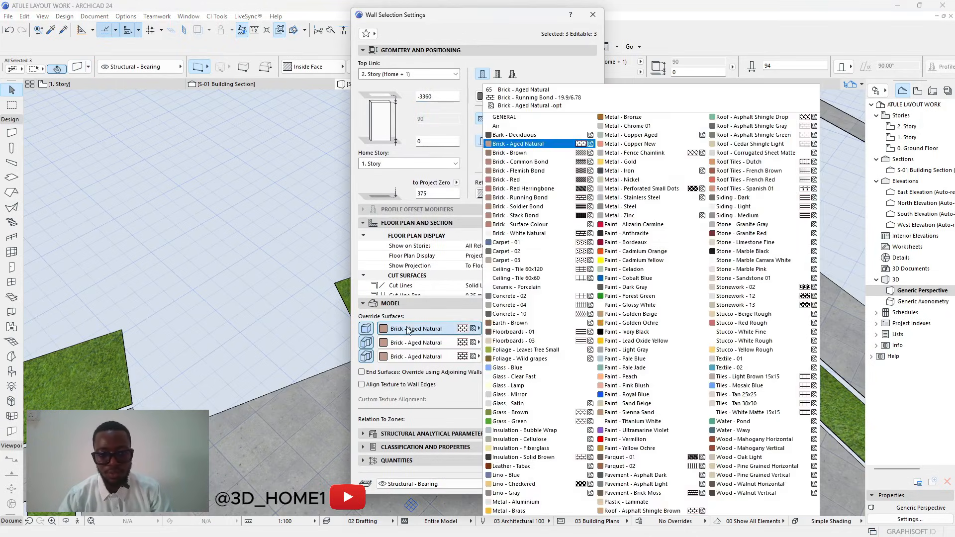
left_click(630, 423)
left_click(576, 484)
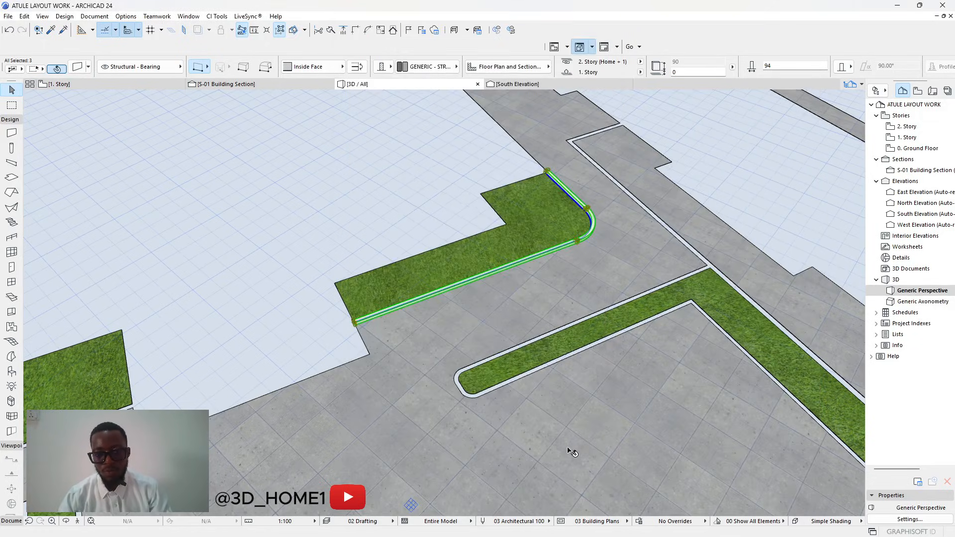
Return to the 1. Story plan and pick up the finished kerb wall's settings as the Wall tool defaults.
middle_click_drag(572, 446, 132, 346, "shift")
left_click(120, 84)
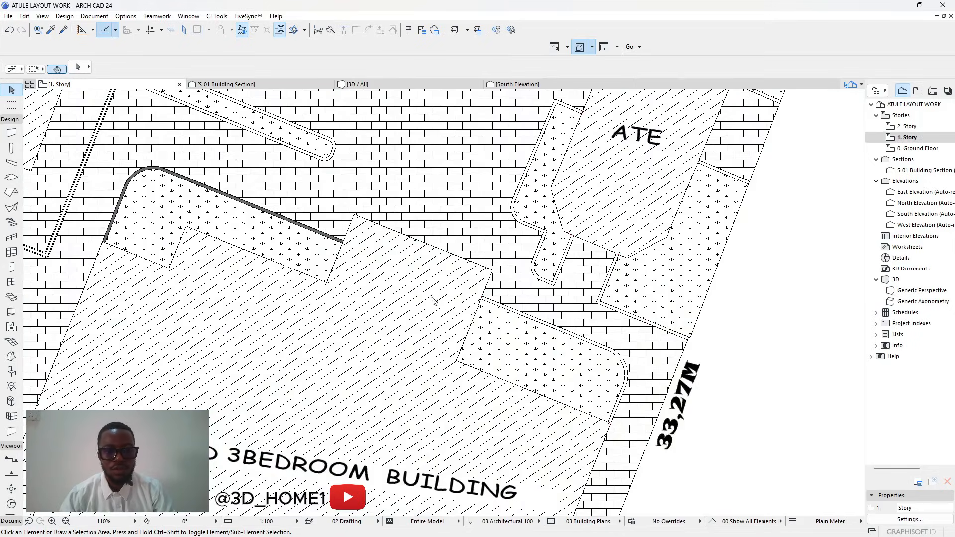
scroll(355, 253, "down", 4)
scroll(245, 198, "up", 5)
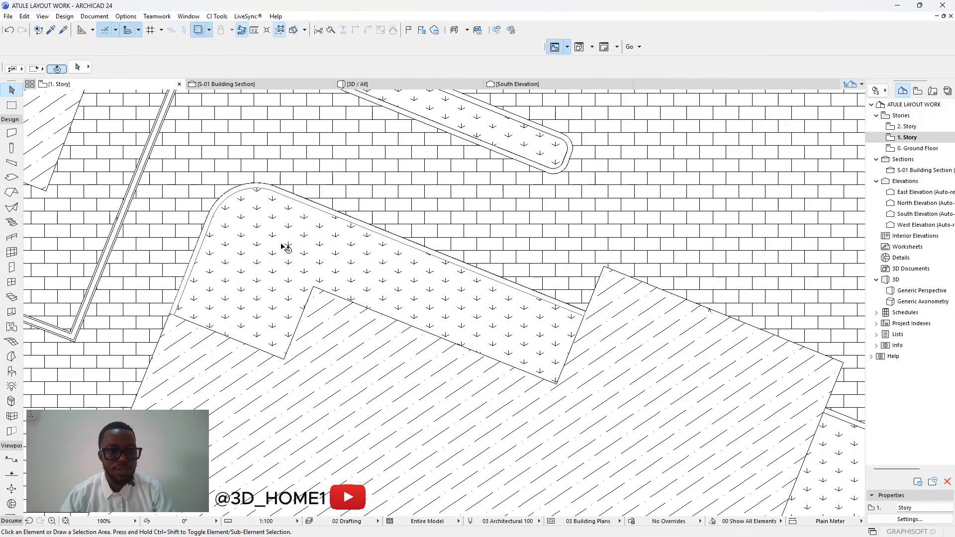
key("ctrl+a")
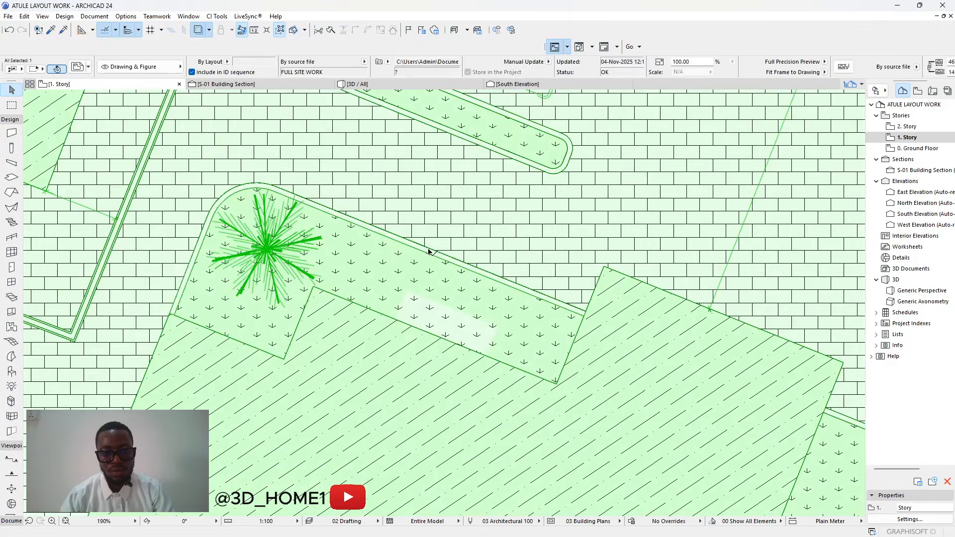
key("Escape")
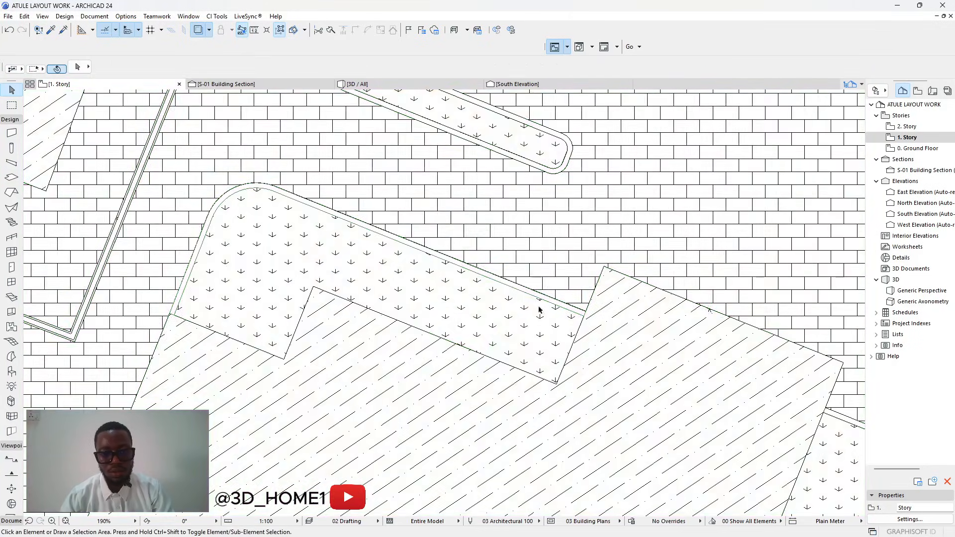
scroll(572, 298, "up", 5)
left_click(588, 276)
key("Escape")
left_click(50, 30)
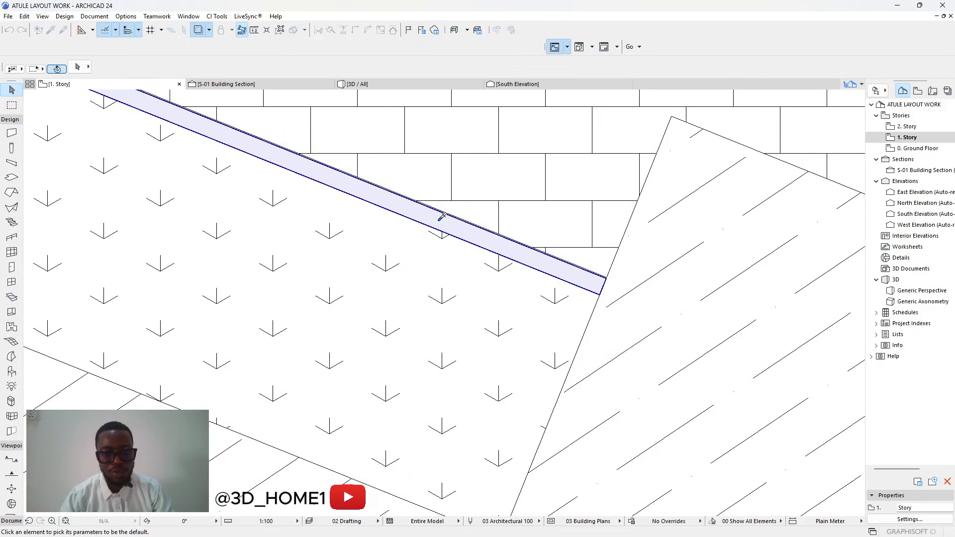
left_click(245, 135)
Trace the outline of the 3-bedroom building's grass bed near the 33,27M boundary with walls using the Magic Wand.
scroll(370, 291, "down", 3)
middle_click_drag(370, 291, 406, 296)
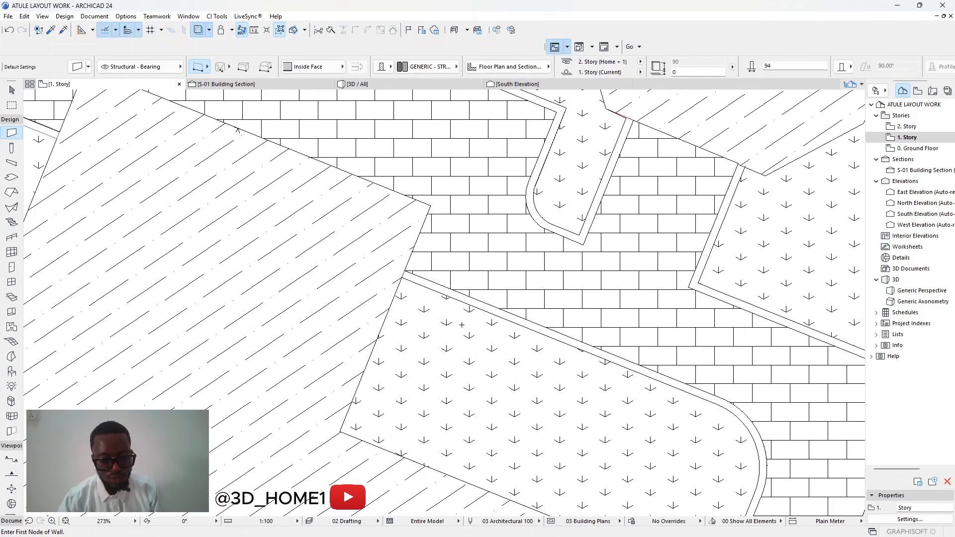
scroll(461, 325, "up", 2)
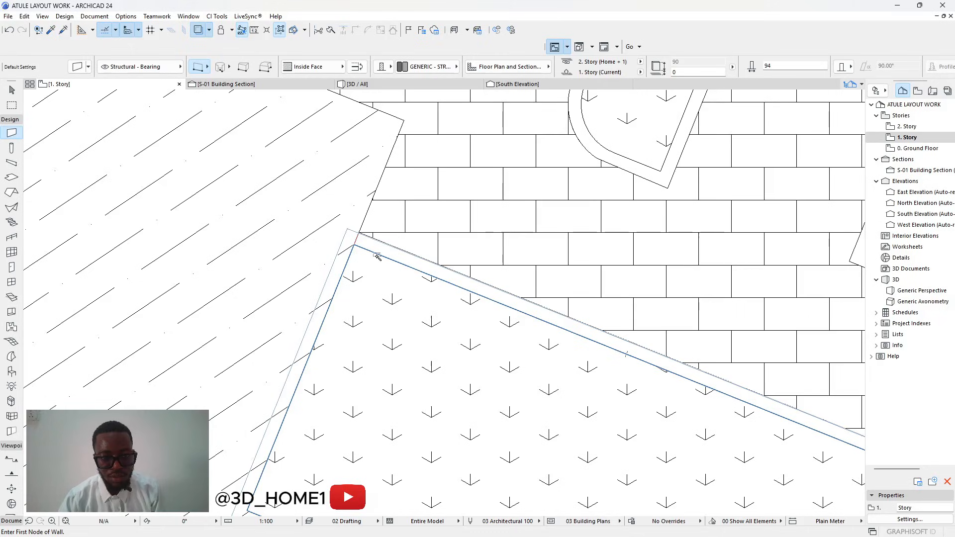
key("Escape")
Delete that bed's two wall segments running along the building, keeping only those on the kerb.
left_click(344, 244)
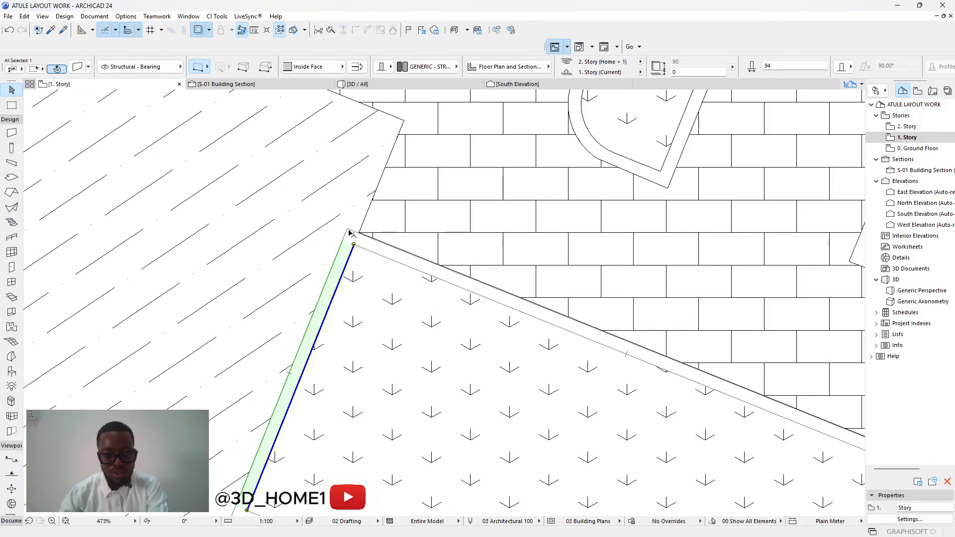
key("Escape")
scroll(348, 224, "down", 5)
scroll(477, 337, "right", 3)
scroll(444, 275, "up", 5)
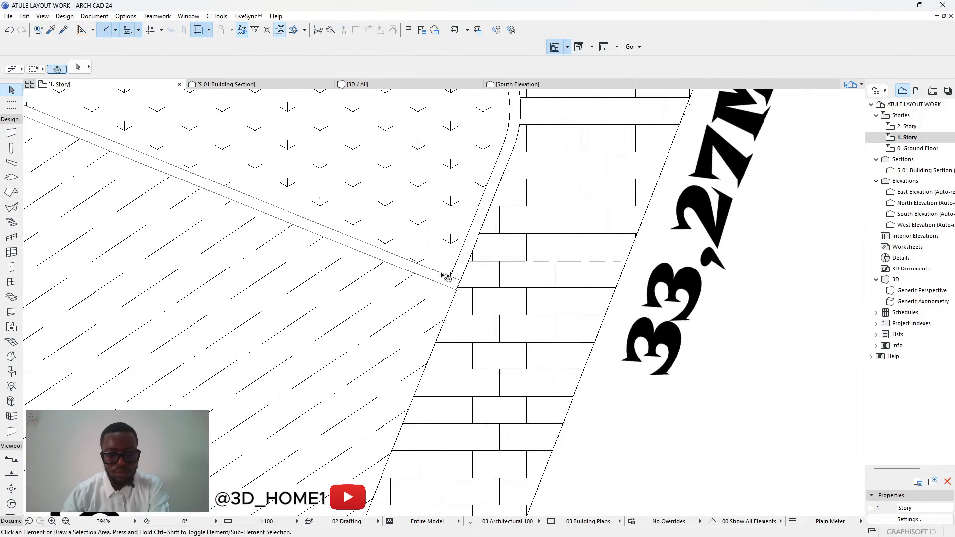
left_click(442, 286)
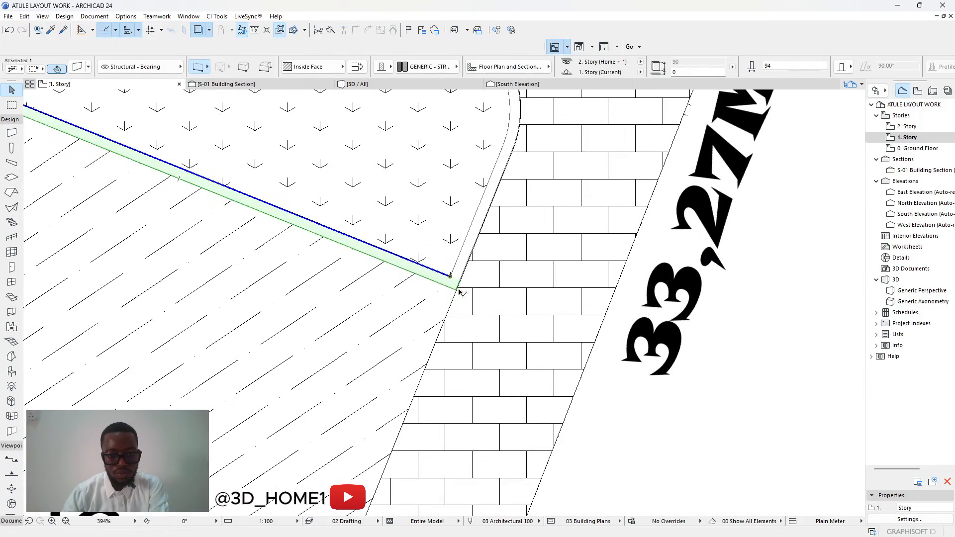
key("Escape")
Pick up the existing kerb wall's settings again for walling the narrow grass bed on the 3-bedroom building's other side.
scroll(475, 323, "down", 5)
scroll(473, 337, "down", 5)
scroll(477, 337, "down", 1)
scroll(448, 348, "up", 4)
scroll(373, 368, "down", 4)
scroll(288, 392, "up", 6)
scroll(288, 393, "up", 2)
scroll(291, 354, "down", 3)
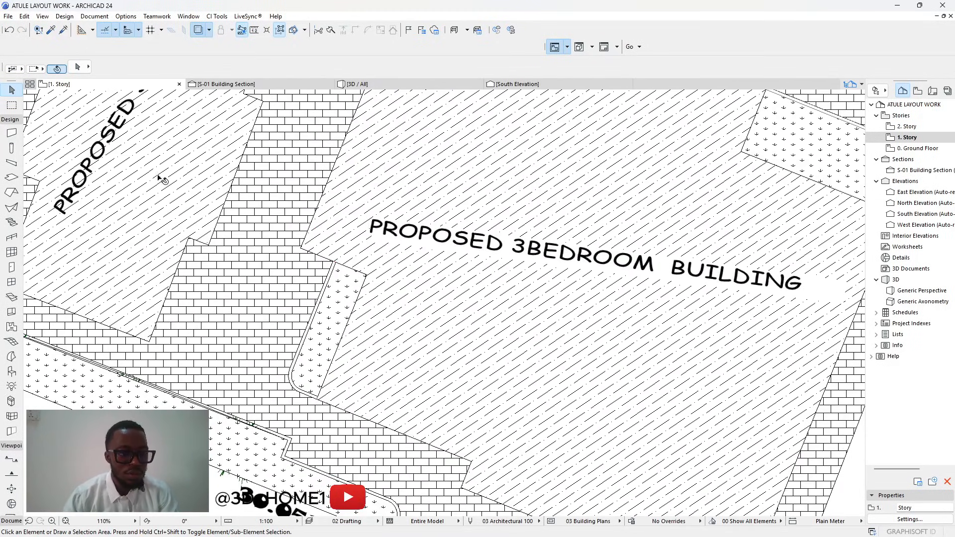
left_click(50, 30)
scroll(328, 219, "down", 4)
scroll(422, 174, "up", 6)
left_click(373, 241)
Trace the outline of the narrow grass bed facing the semi-detached building with walls using the Magic Wand.
scroll(388, 248, "down", 8)
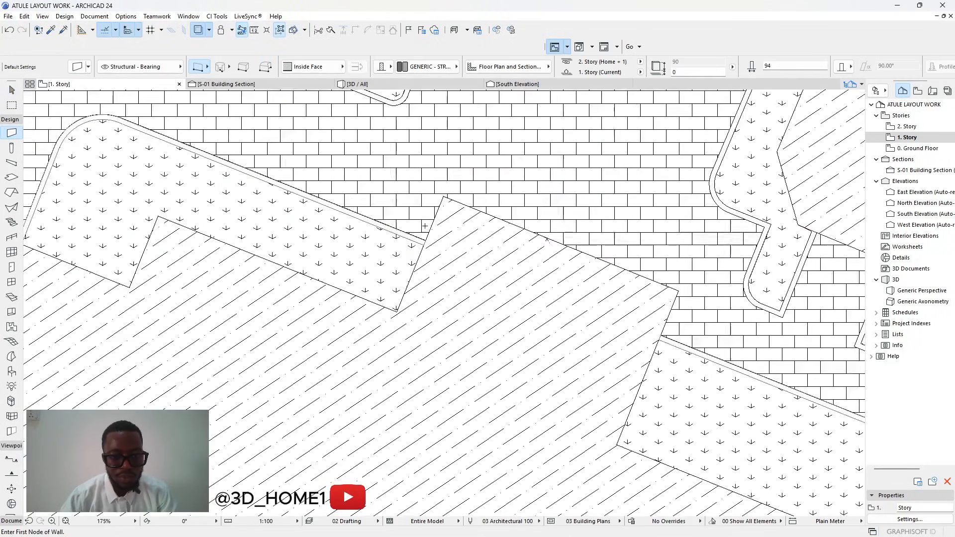
scroll(407, 271, "up", 10)
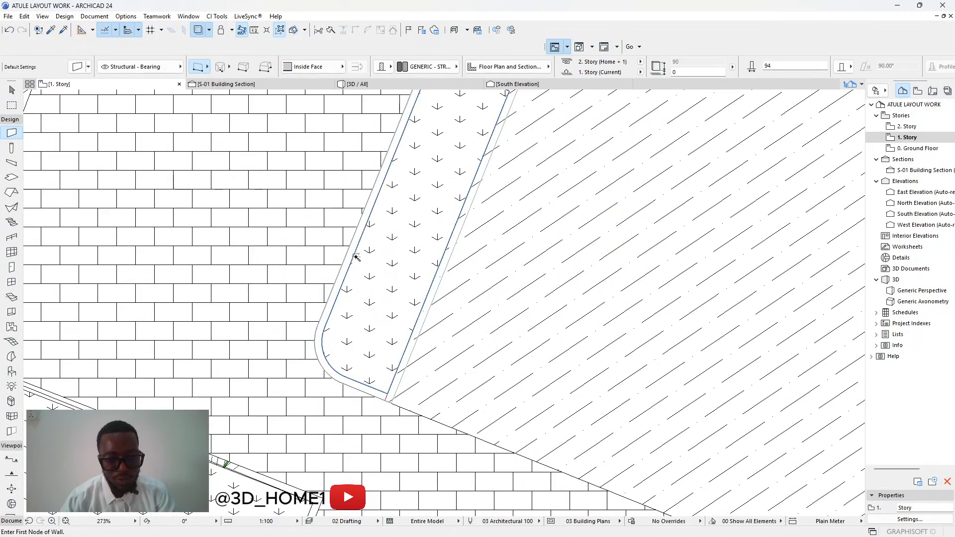
key("Escape")
key("Escape")
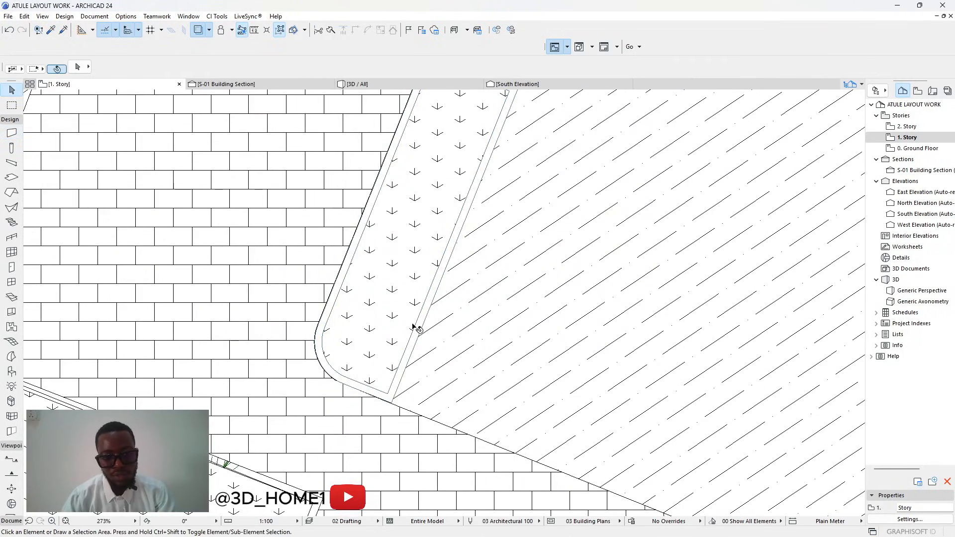
Delete the narrow bed's long and short wall segments against the 3-bedroom building.
left_click(418, 330)
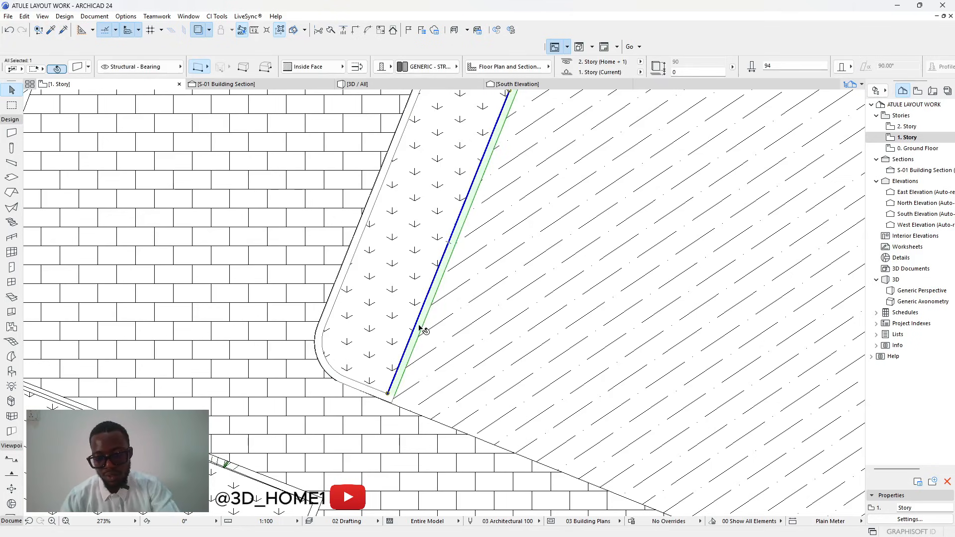
key("Escape")
scroll(427, 279, "down", 4)
scroll(403, 294, "up", 5)
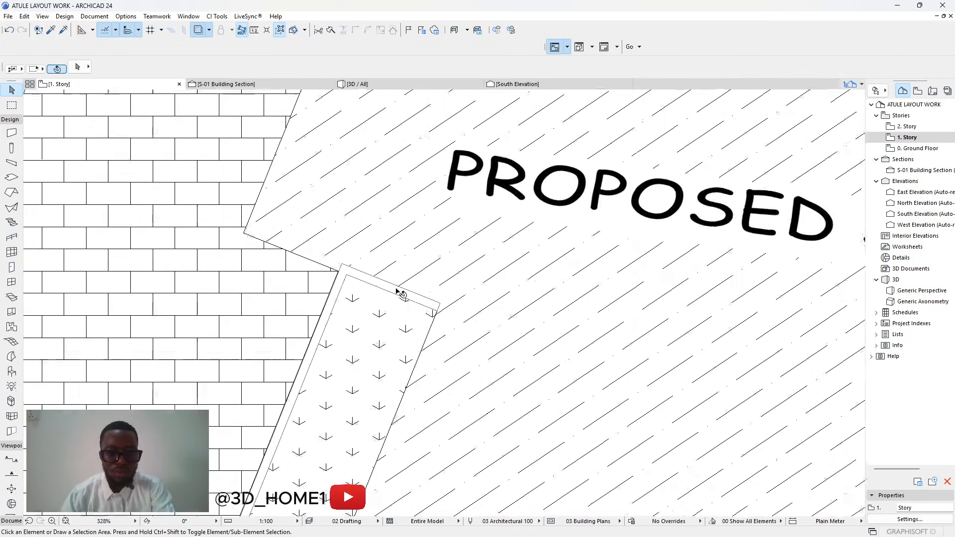
left_click(402, 294)
key("Escape")
Pick up the kerb wall's settings and trace the angled grass bed beside the parking area with walls using the Magic Wand.
scroll(382, 319, "down", 5)
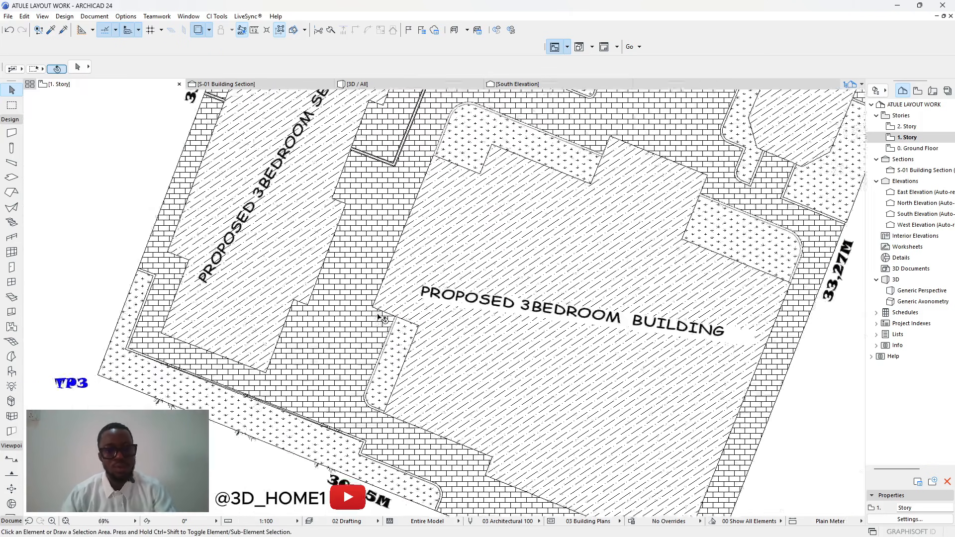
scroll(381, 319, "down", 2)
scroll(423, 177, "up", 3)
scroll(415, 194, "down", 3)
scroll(407, 210, "up", 2)
scroll(407, 210, "up", 1)
scroll(398, 260, "up", 3)
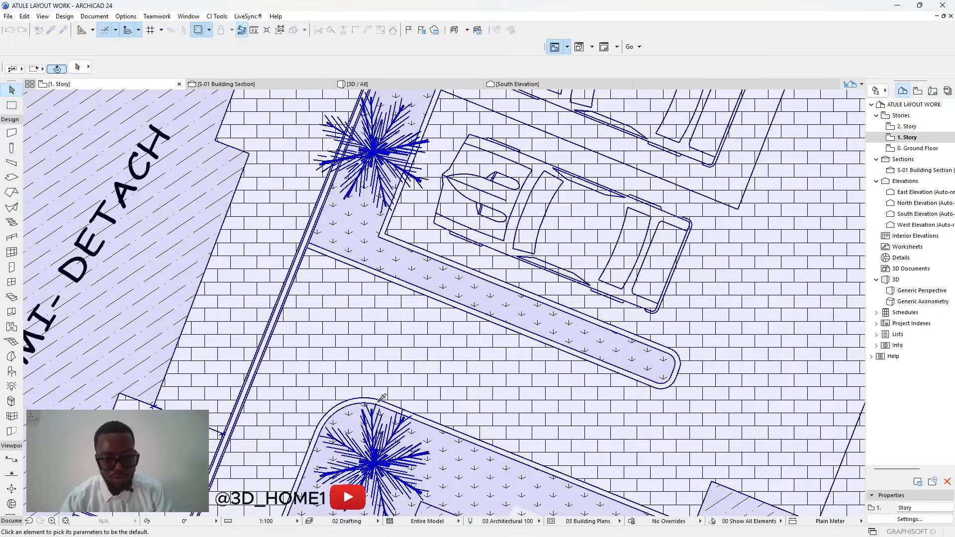
key("w")
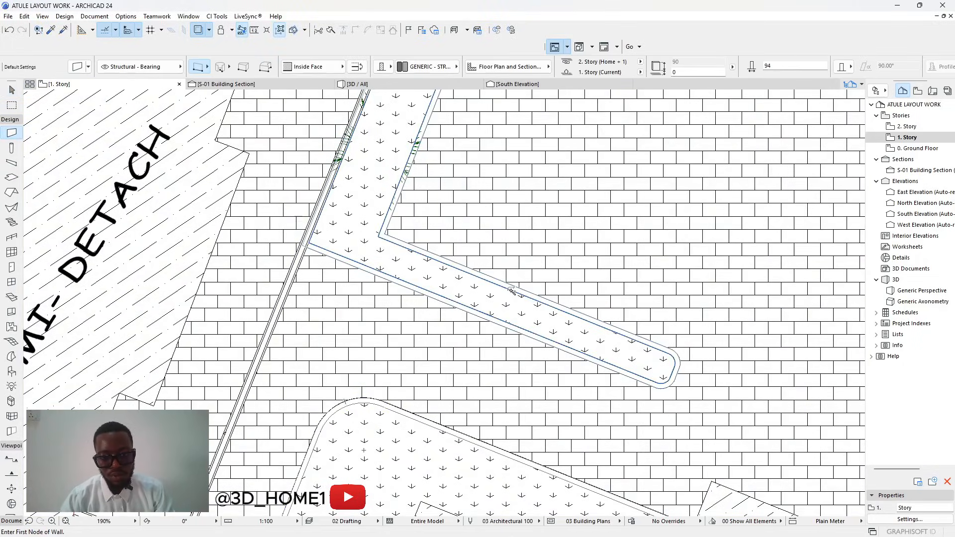
key("Escape")
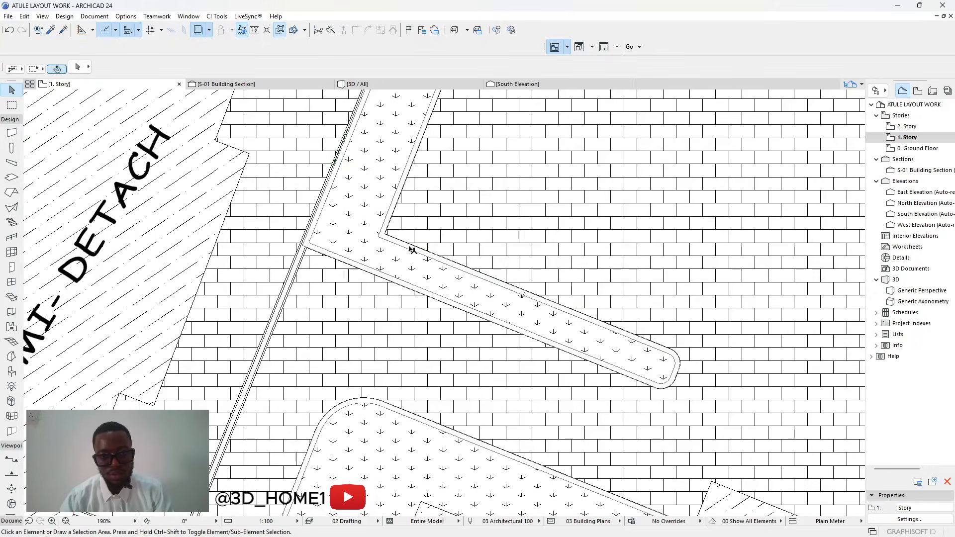
Delete the angled grass bed's wall segment running along the dividing fence beside the semi-detached building.
scroll(311, 219, "up", 3)
left_click(315, 263)
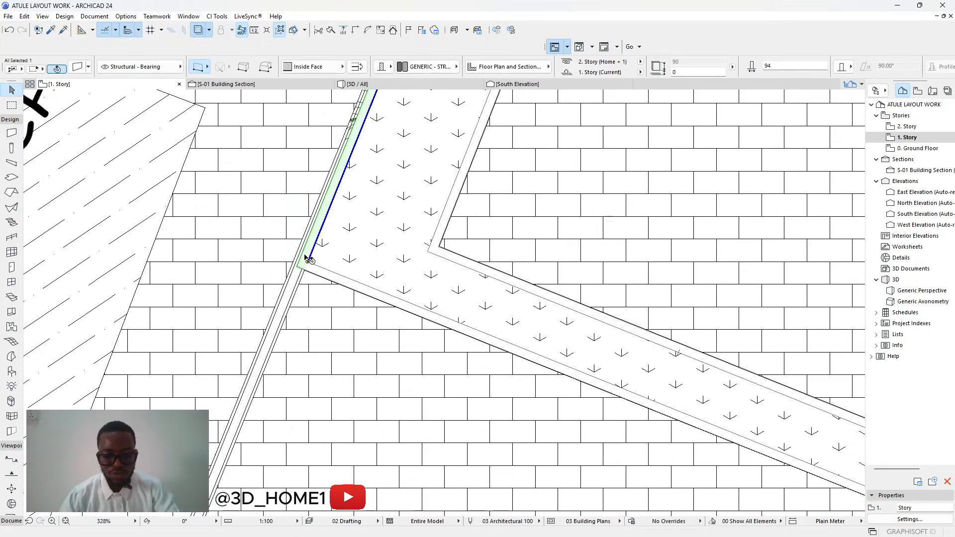
key("Escape")
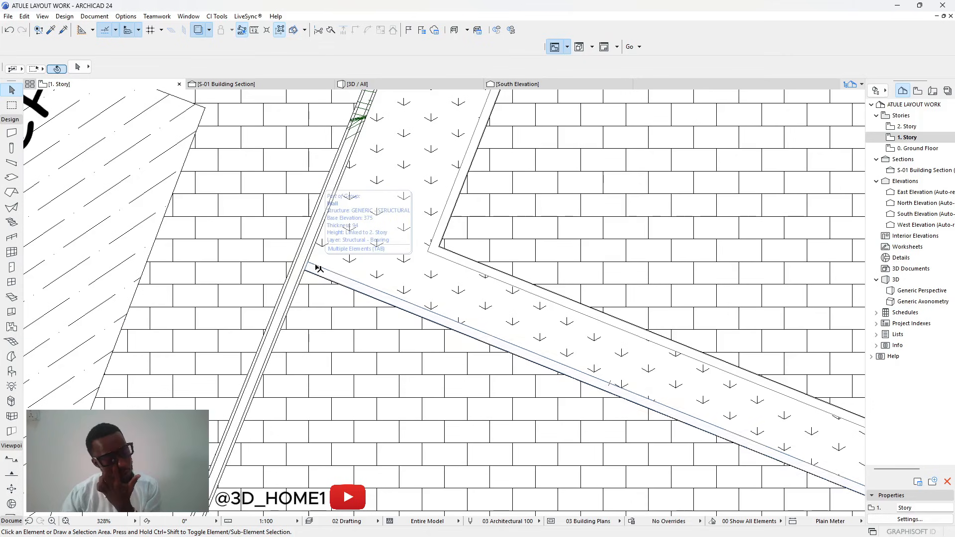
scroll(318, 269, "down", 8)
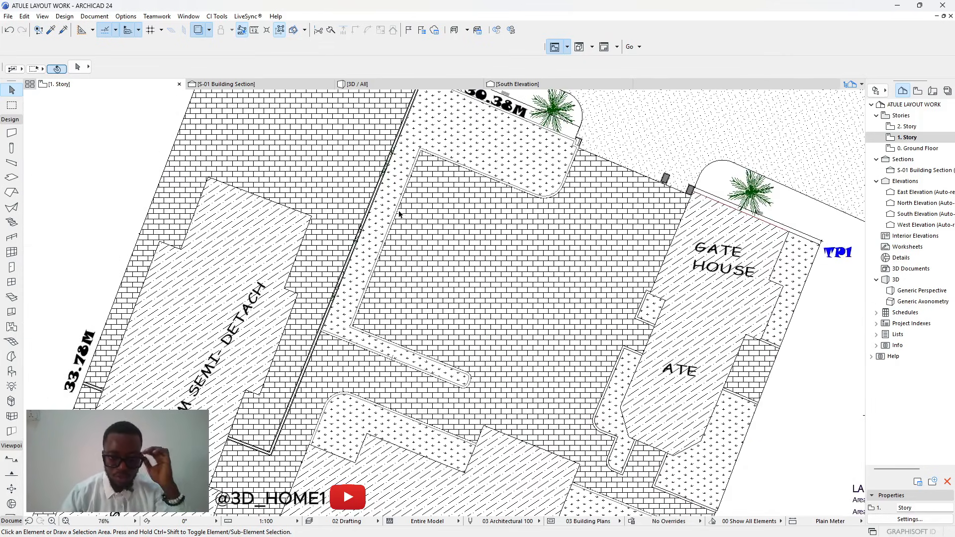
scroll(395, 228, "up", 4)
scroll(288, 385, "up", 2)
scroll(326, 377, "down", 4)
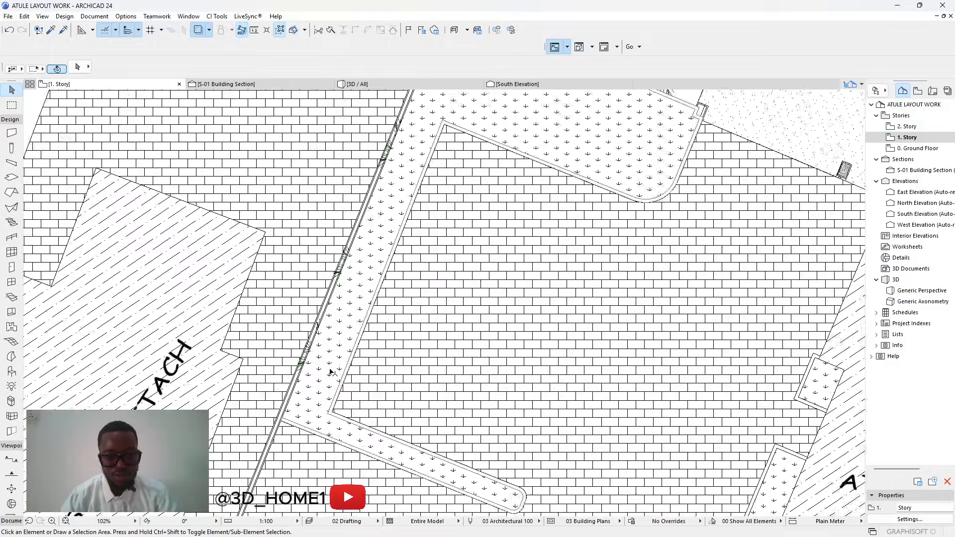
Delete the angled bed's wall segments around the gate pillar and along the front boundary fence.
scroll(582, 187, "up", 10)
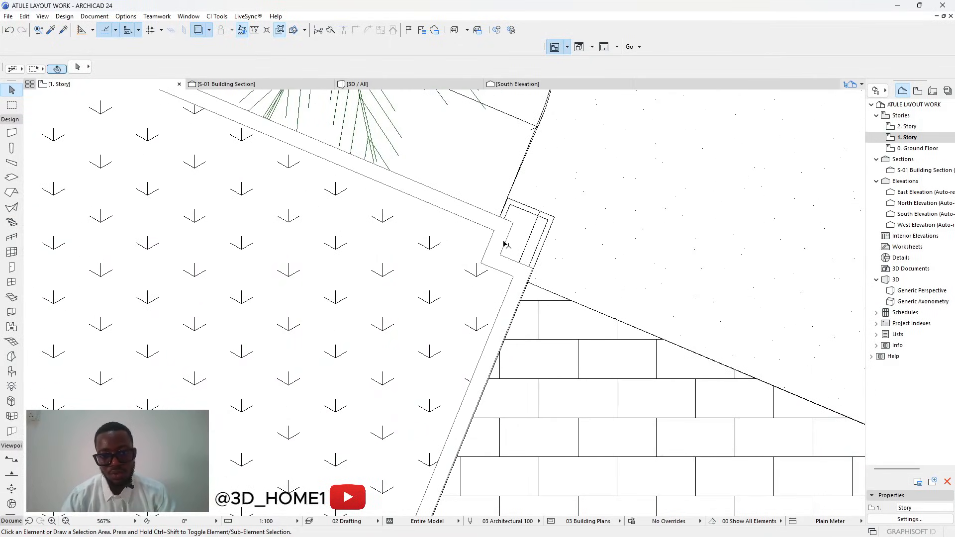
left_click(504, 243)
key("Escape")
left_click(504, 258)
key("Delete")
left_click(492, 227)
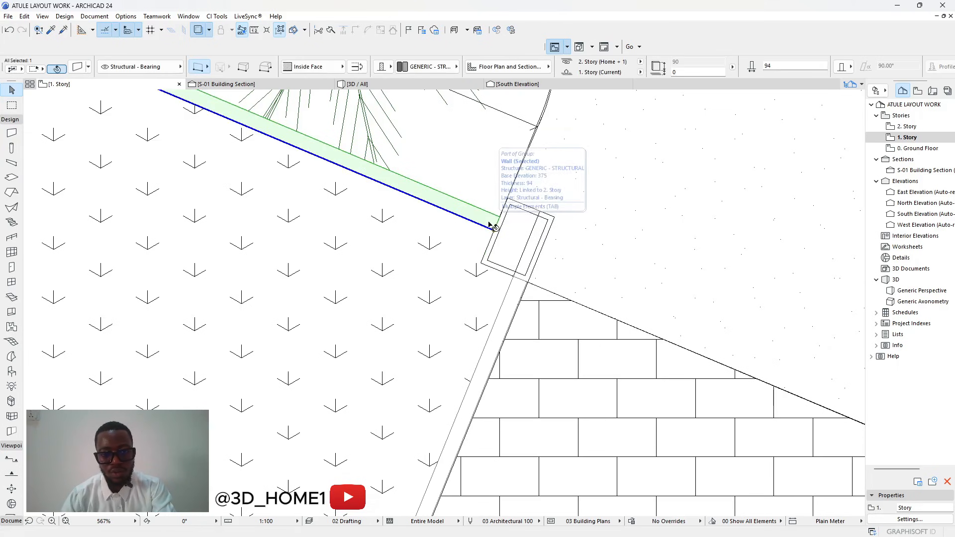
key("Escape")
scroll(497, 237, "down", 8)
scroll(437, 230, "down", 7)
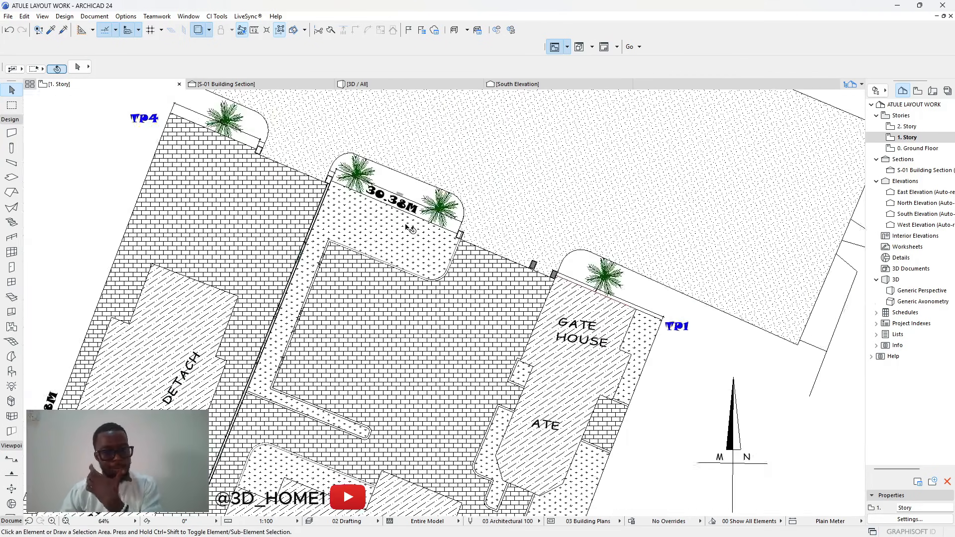
Pick up the kerb wall's settings and trace the stepped grass bed on the ATE building's parking side with walls using the Magic Wand.
scroll(351, 302, "up", 4)
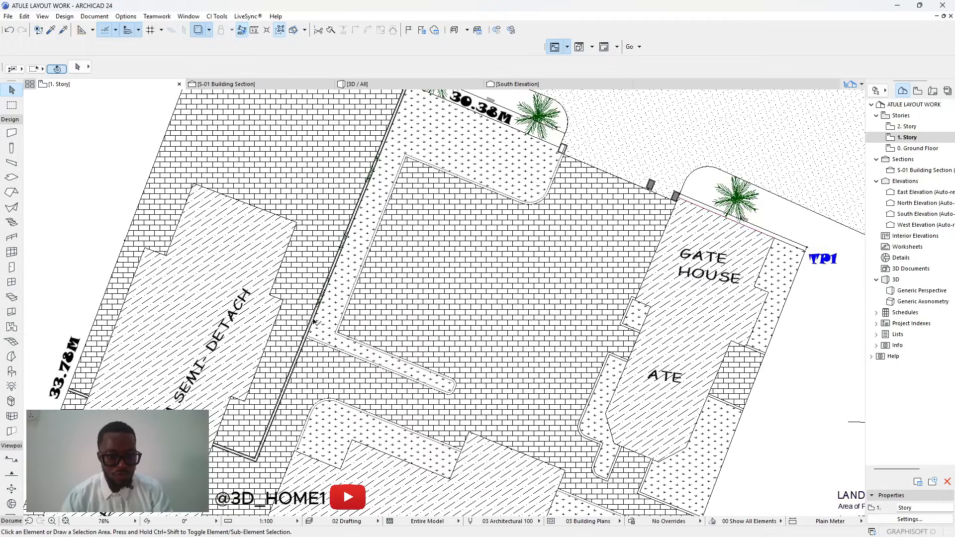
scroll(458, 396, "down", 5)
scroll(441, 403, "up", 3)
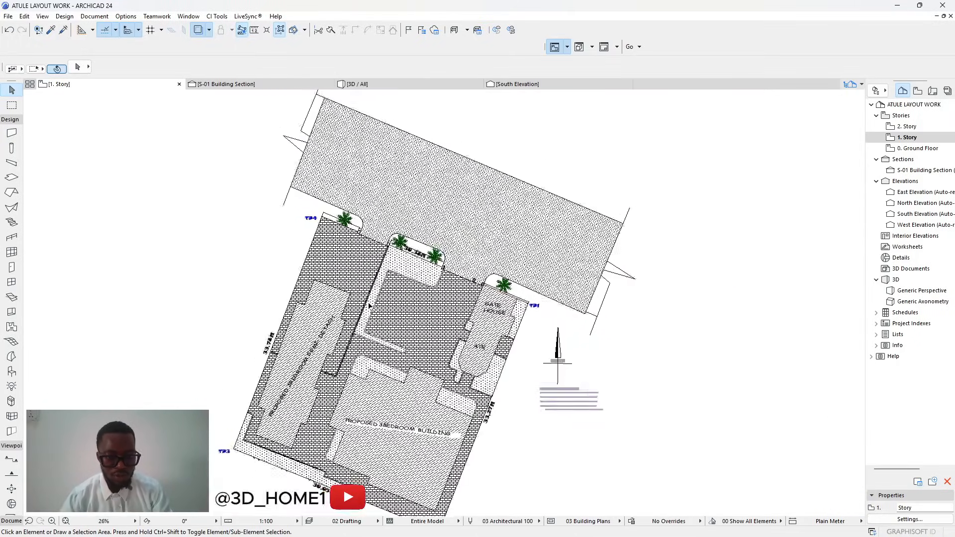
scroll(526, 401, "up", 3)
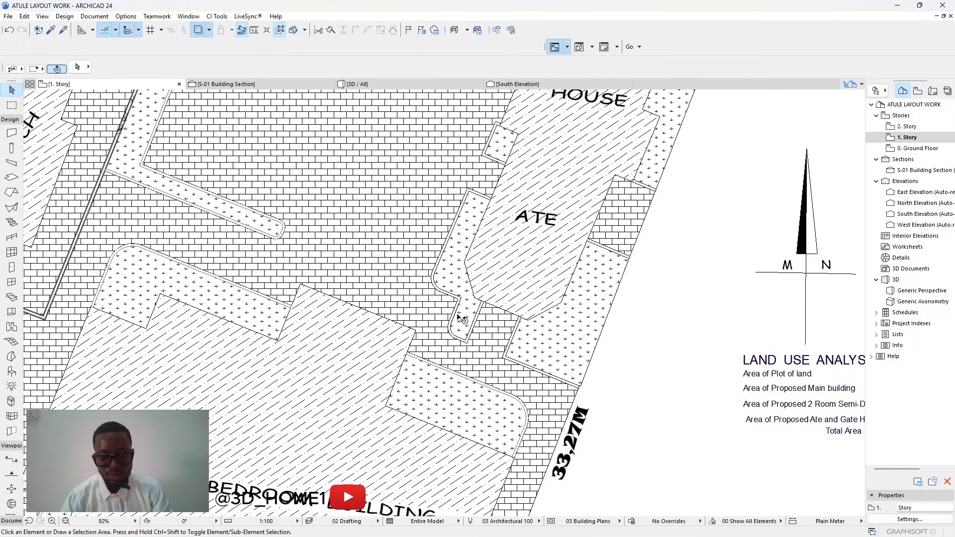
scroll(567, 315, "down", 3)
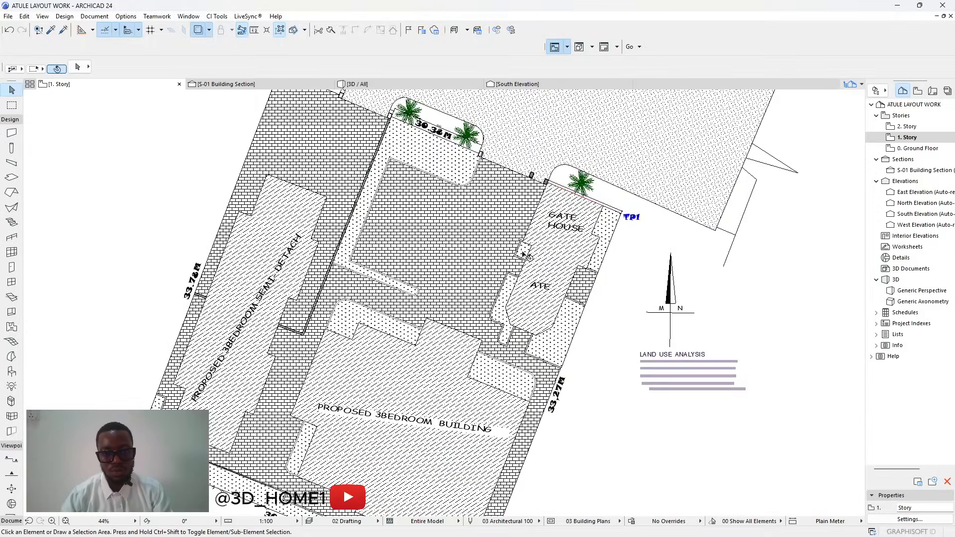
left_click(52, 30)
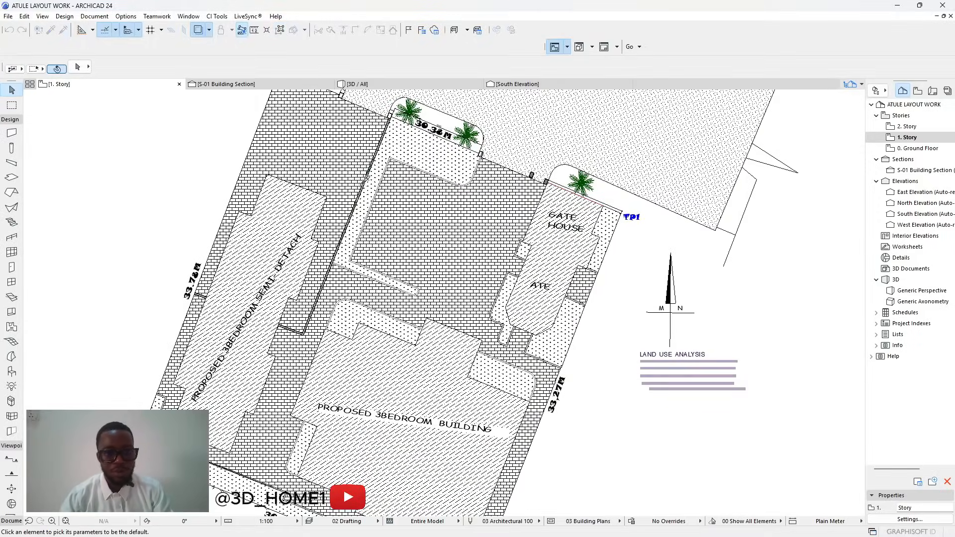
scroll(388, 238, "up", 6)
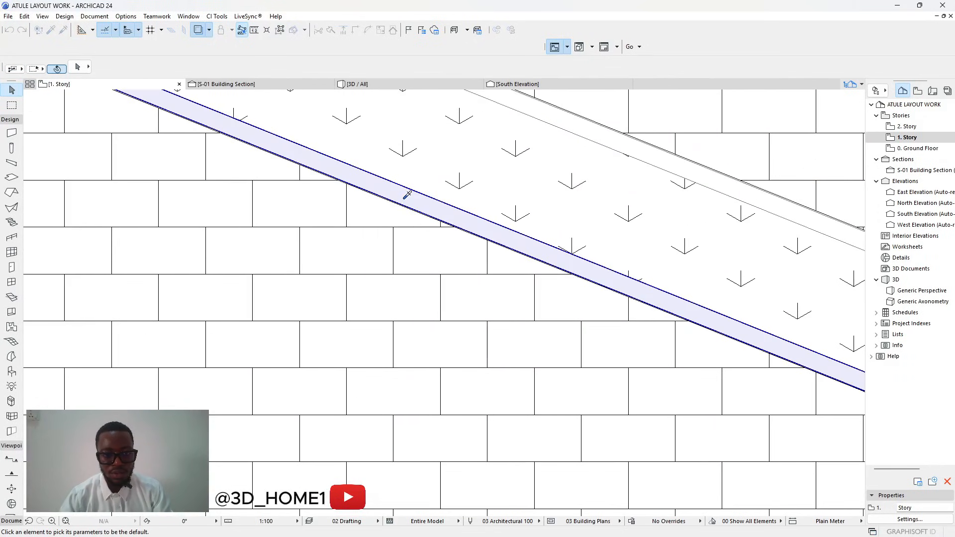
left_click(405, 201, "alt")
scroll(432, 304, "down", 5)
scroll(433, 303, "up", 10)
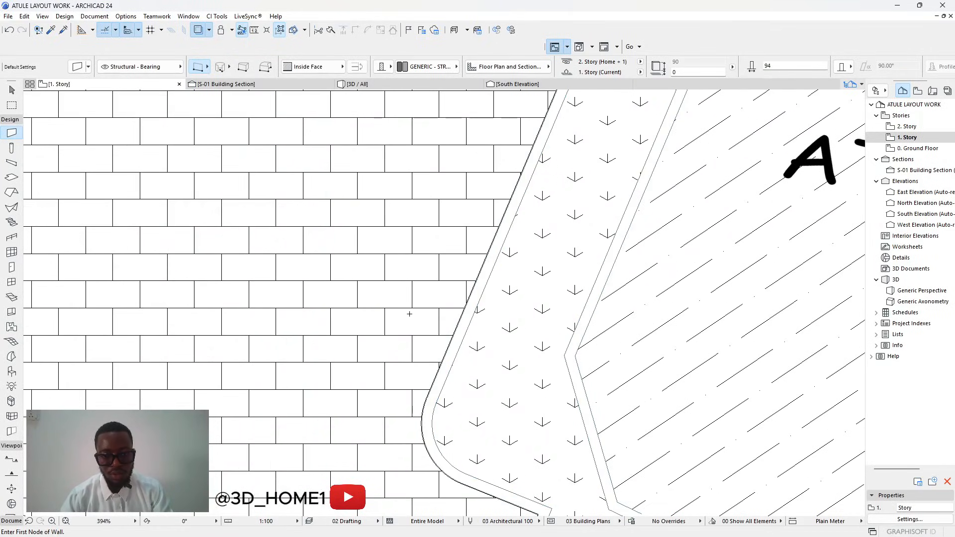
scroll(411, 298, "down", 5)
key("Escape")
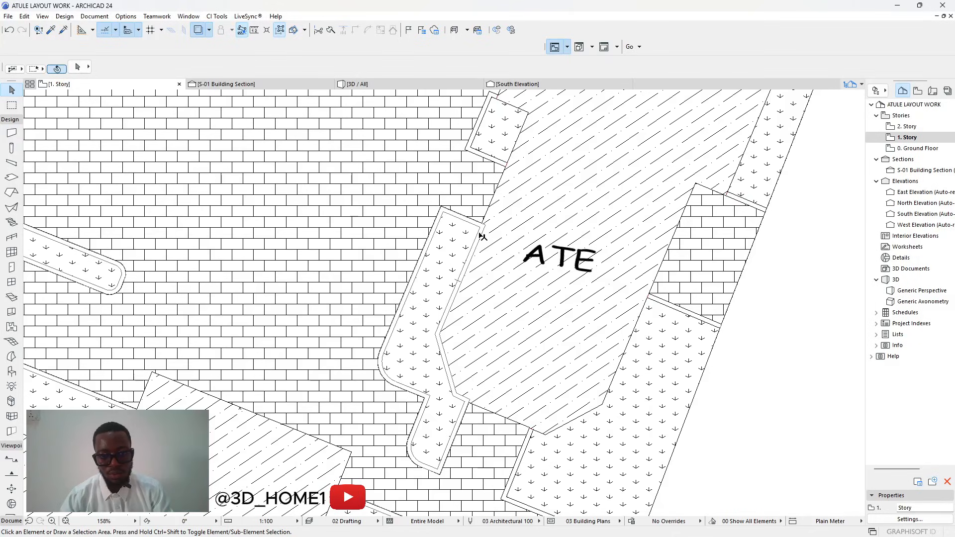
Delete the stepped bed's wall segments lying against the ATE building.
left_click(481, 236)
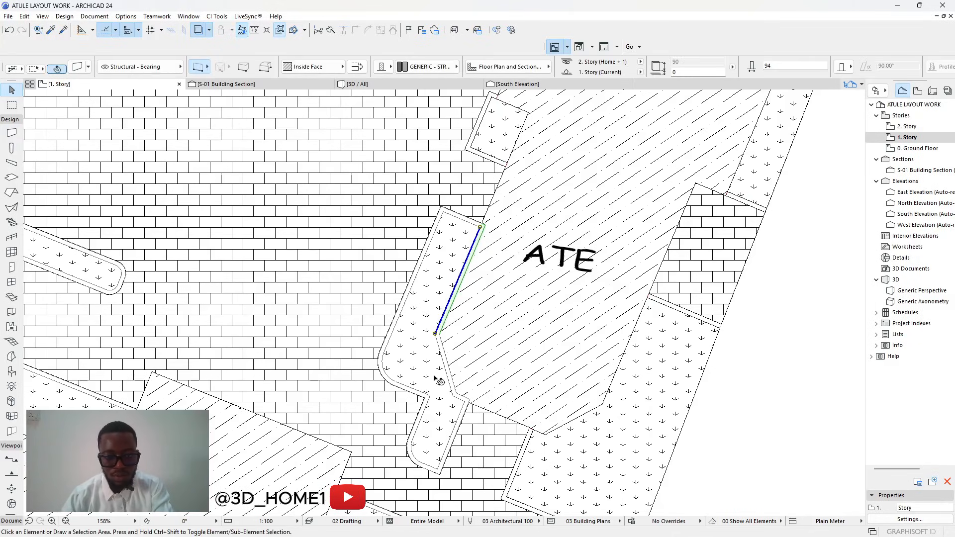
scroll(438, 379, "up", 4)
left_click(480, 429)
left_click(480, 433)
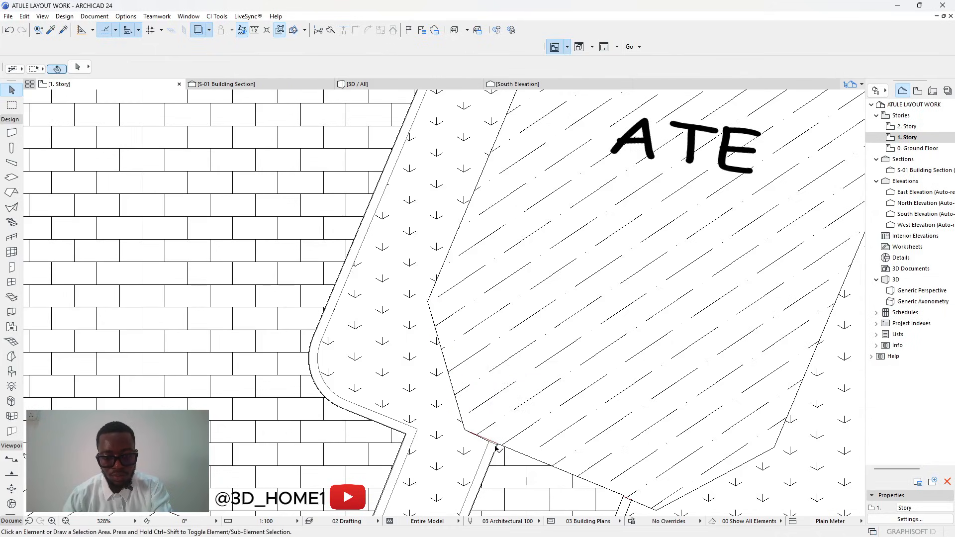
key("Escape")
scroll(448, 298, "down", 5)
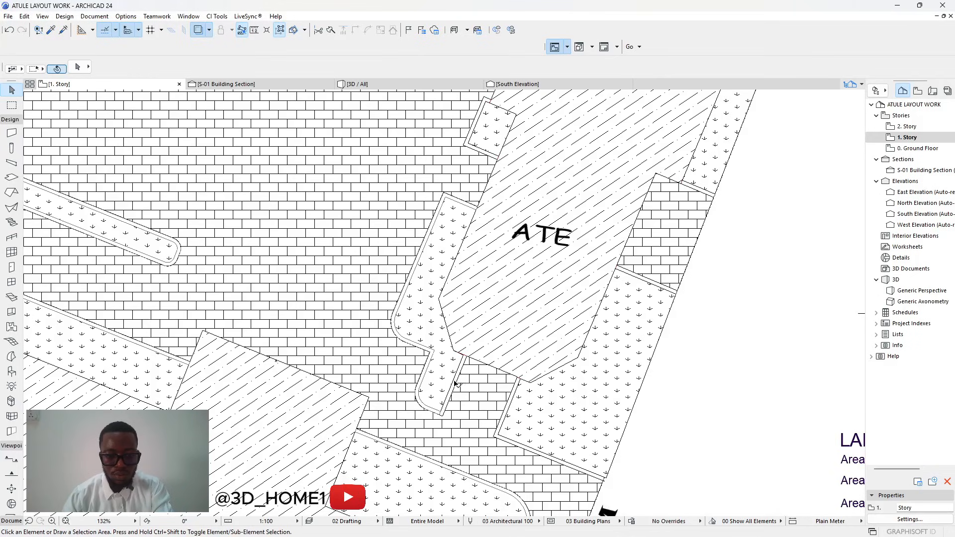
Try deleting the straight outer kerb wall on the stepped bed's narrow leg, and undo that deletion.
scroll(454, 383, "up", 4)
left_click(458, 374)
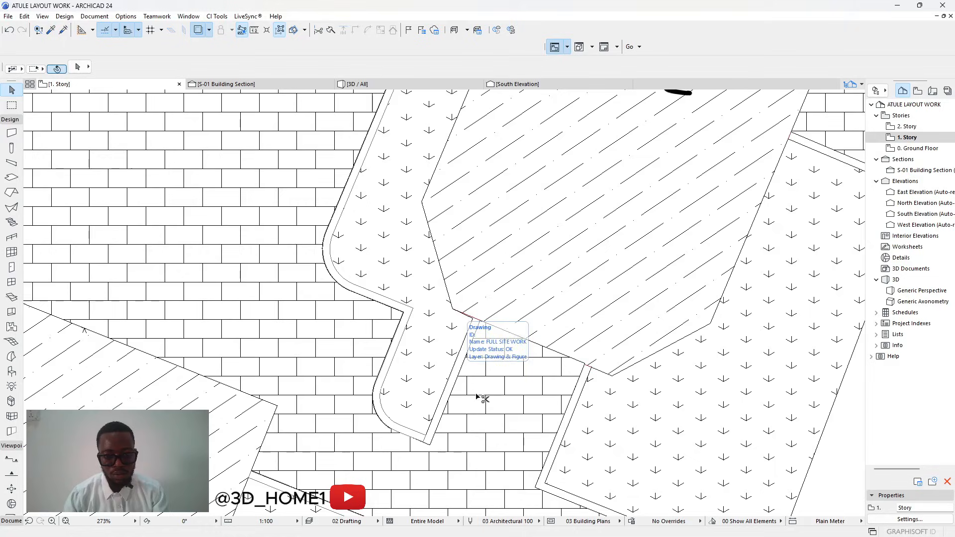
left_click(459, 376)
key("ctrl+z")
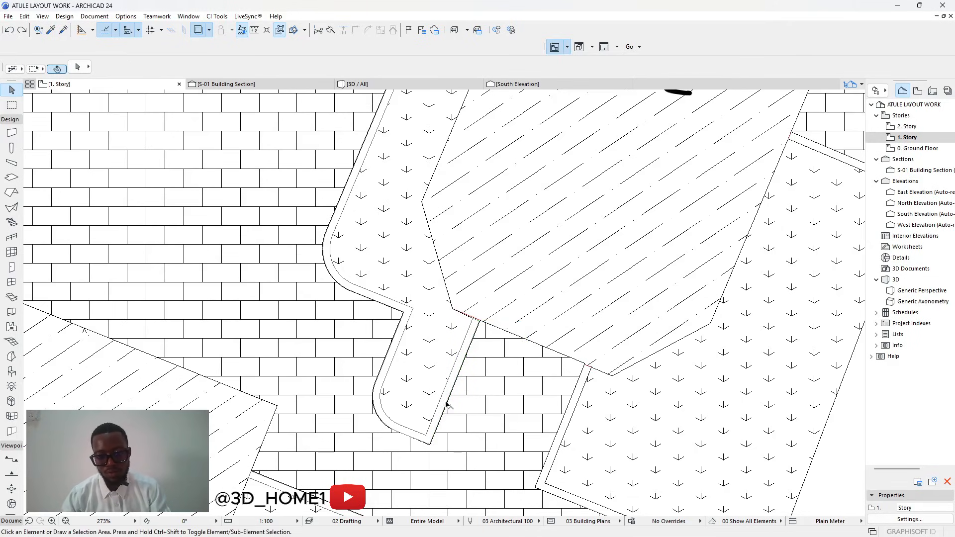
Pick up the kerb wall's settings and trace the large grass bed between the ATE building and the plot boundary with the Magic Wand.
scroll(398, 380, "down", 5)
scroll(536, 429, "up", 1)
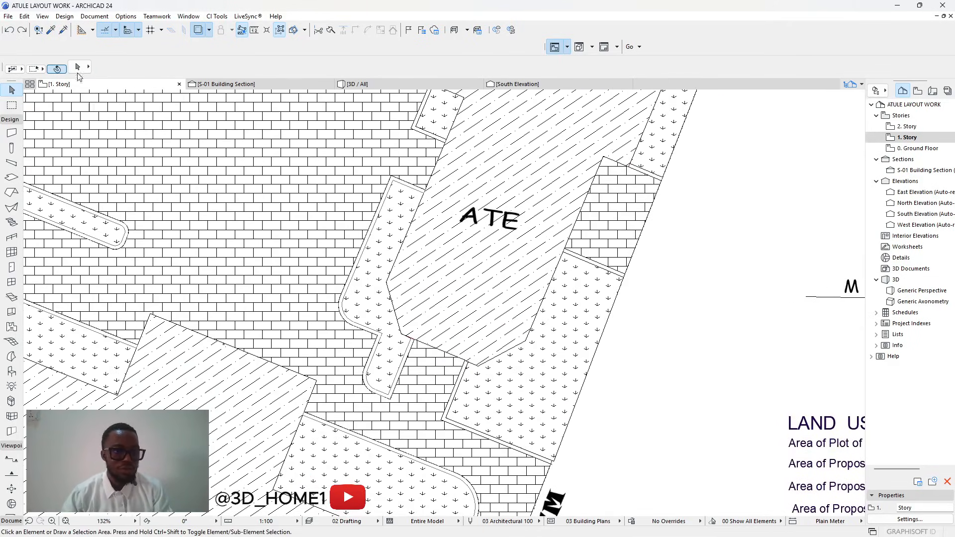
left_click(382, 338, "alt")
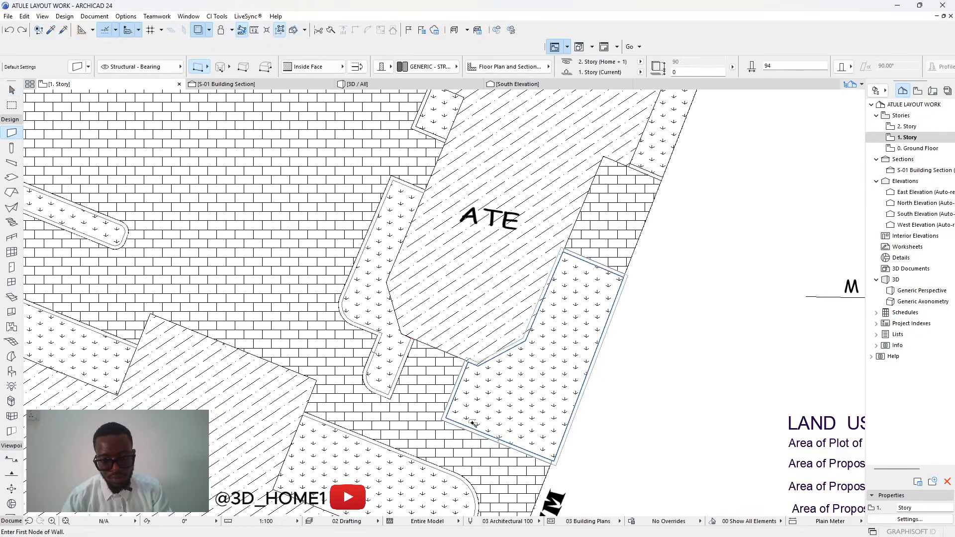
key("Escape")
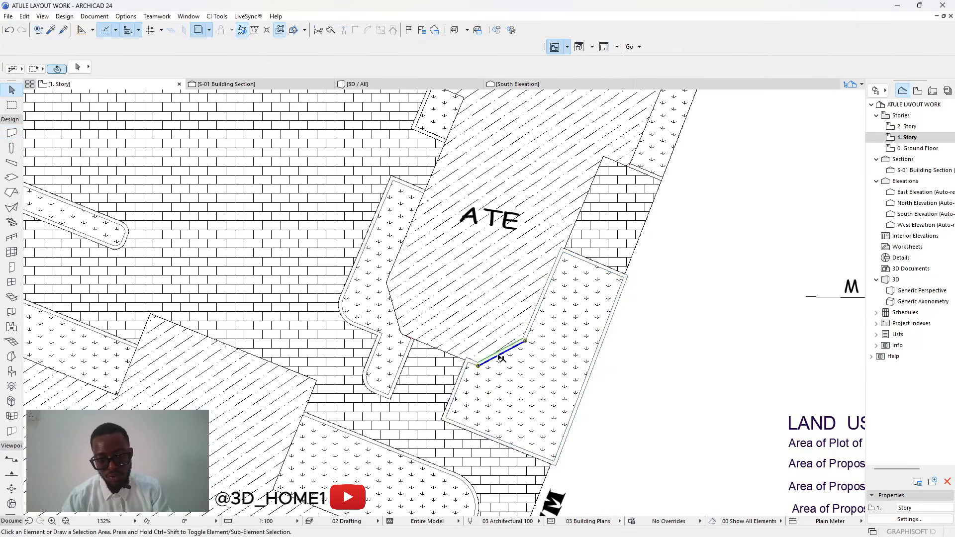
Delete the large bed's wall segments against the ATE building and along the plot boundary.
left_click(500, 357)
scroll(486, 363, "up", 4)
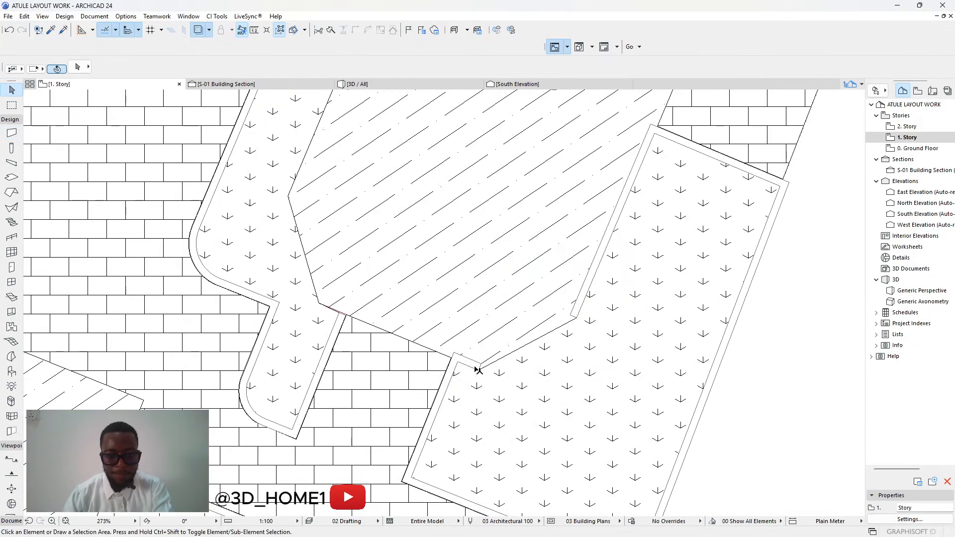
key("Delete")
left_click(571, 317)
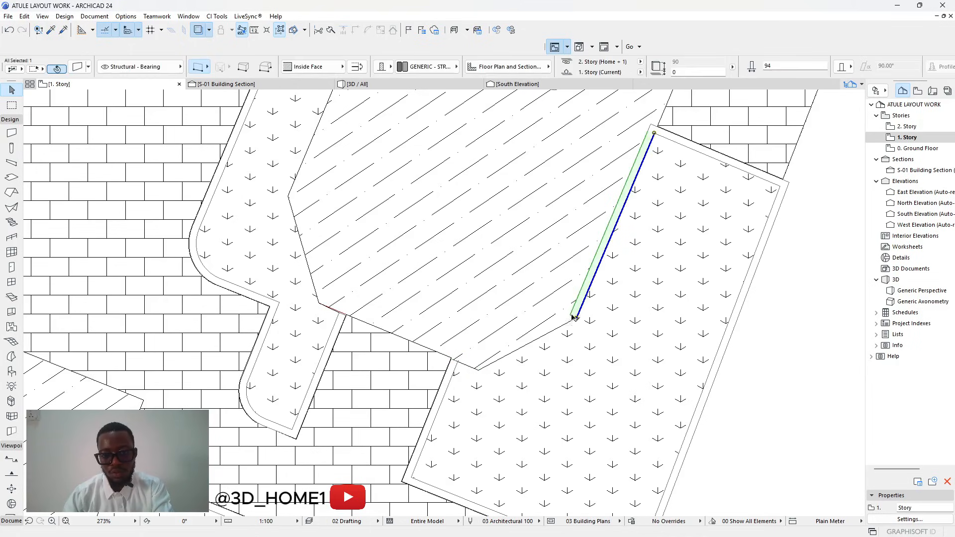
key("Delete")
scroll(543, 317, "down", 4)
scroll(648, 220, "up", 3)
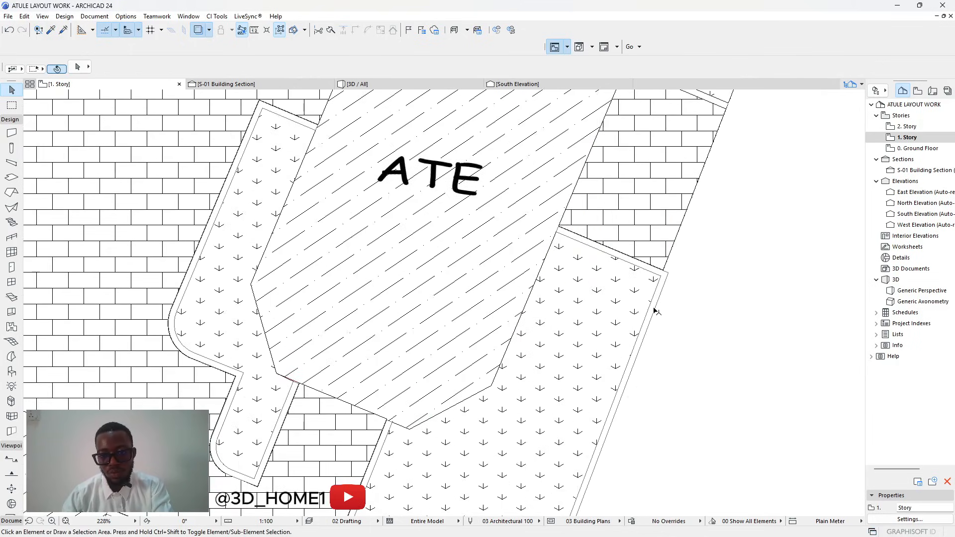
left_click(655, 311)
key("Delete")
scroll(550, 229, "down", 8)
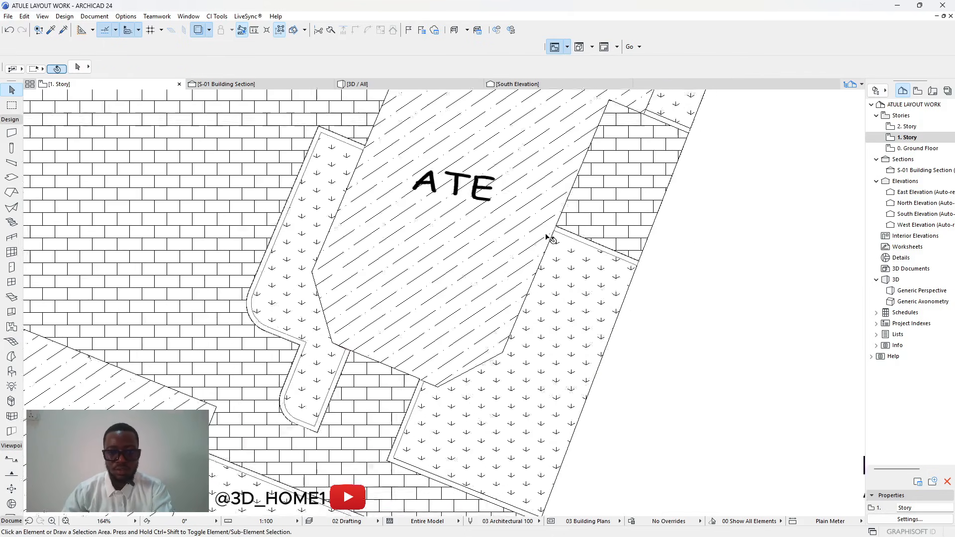
Pick up the kerb wall's settings and trace the small square grass bed beside the Gate House with walls using the Magic Wand.
scroll(492, 254, "up", 5)
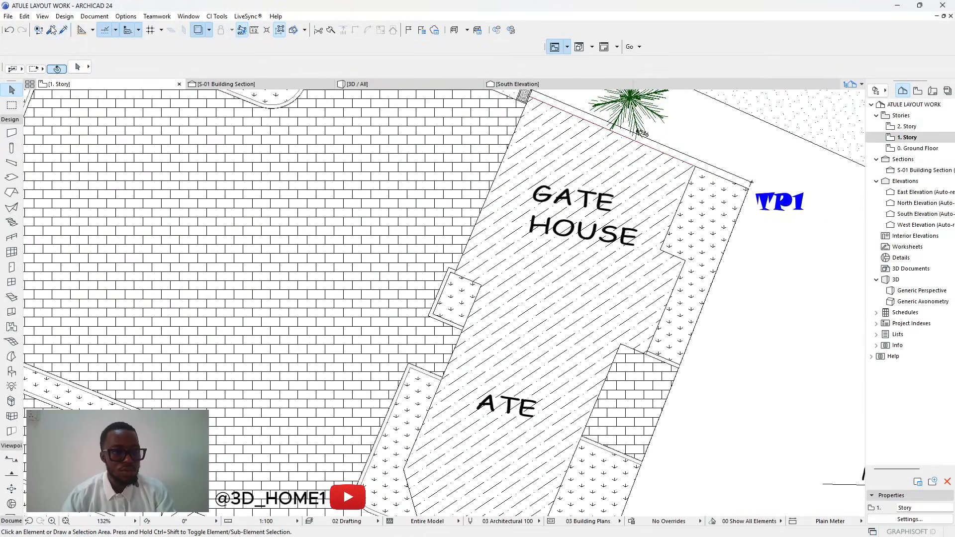
left_click(413, 368, "alt")
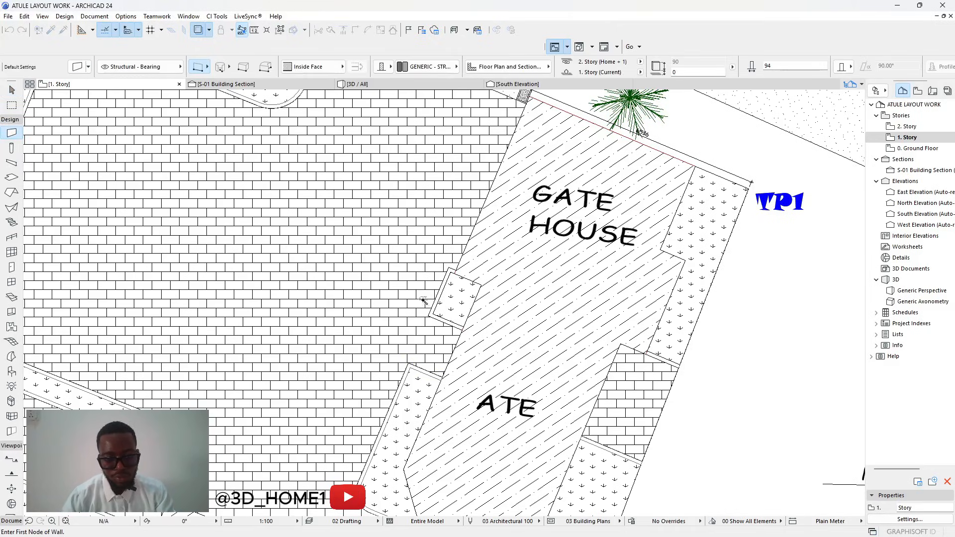
key("Escape")
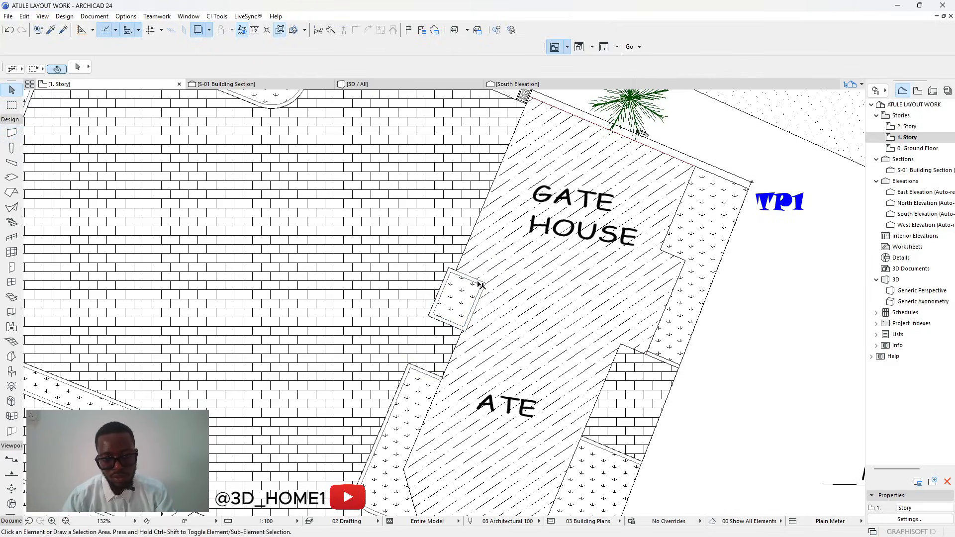
Delete the small square bed's wall segment that lies inside the Gate House building.
scroll(483, 287, "up", 3)
left_click(486, 294)
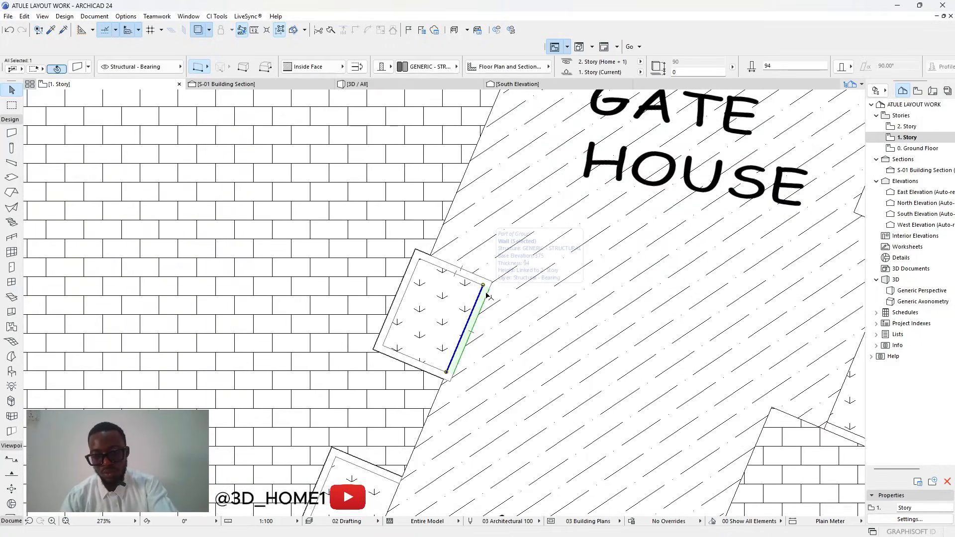
key("Escape")
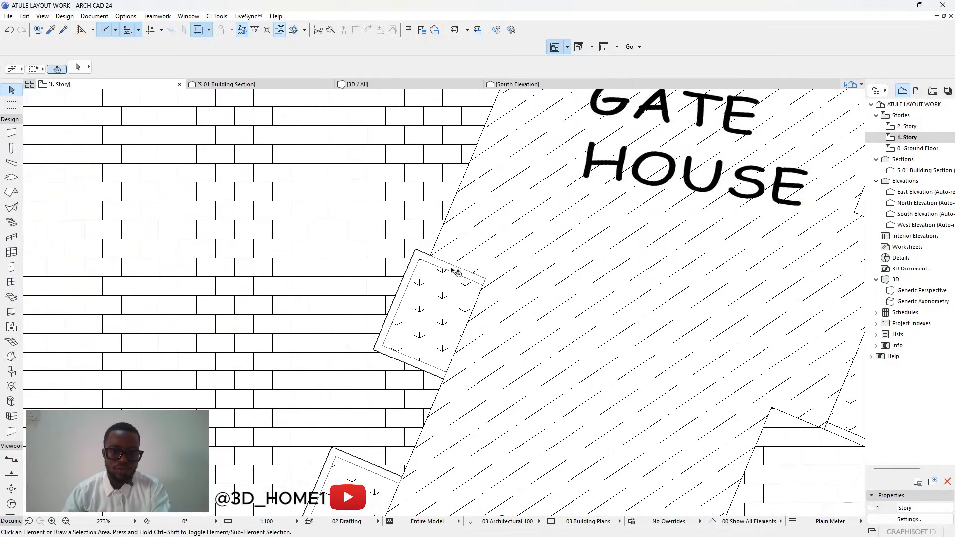
Shorten the small square bed's upper wall so it ends at the Gate House building's face.
left_click(467, 278)
left_click(482, 287)
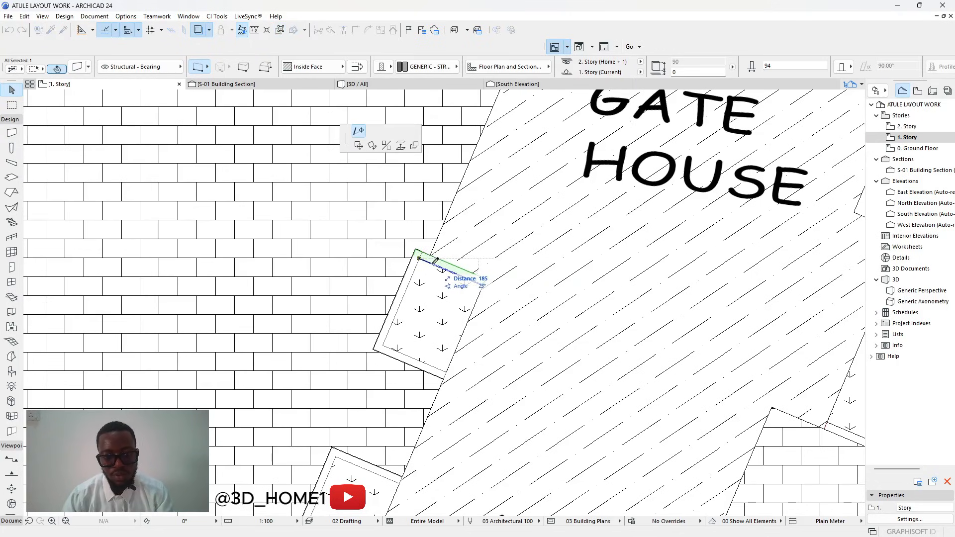
left_click(431, 258)
key("Escape")
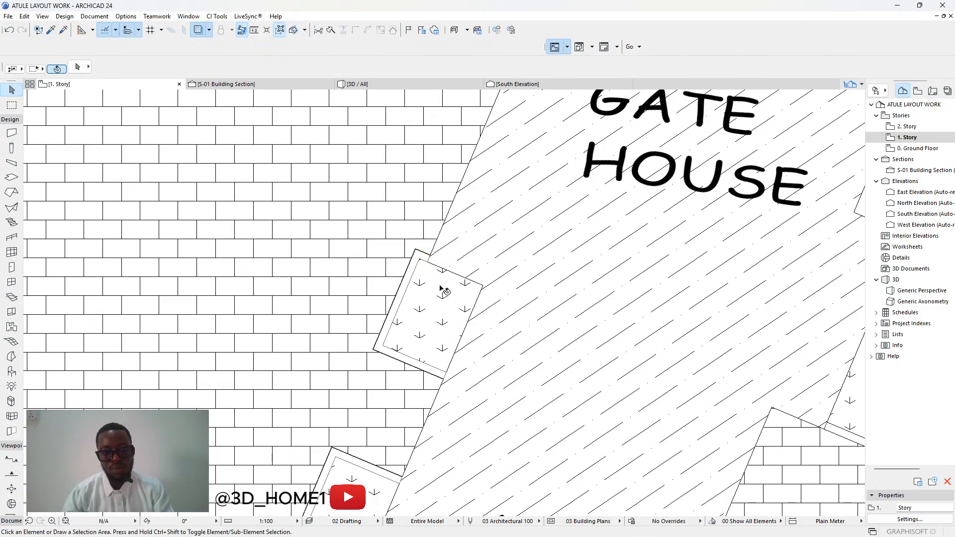
scroll(445, 259, "down", 5)
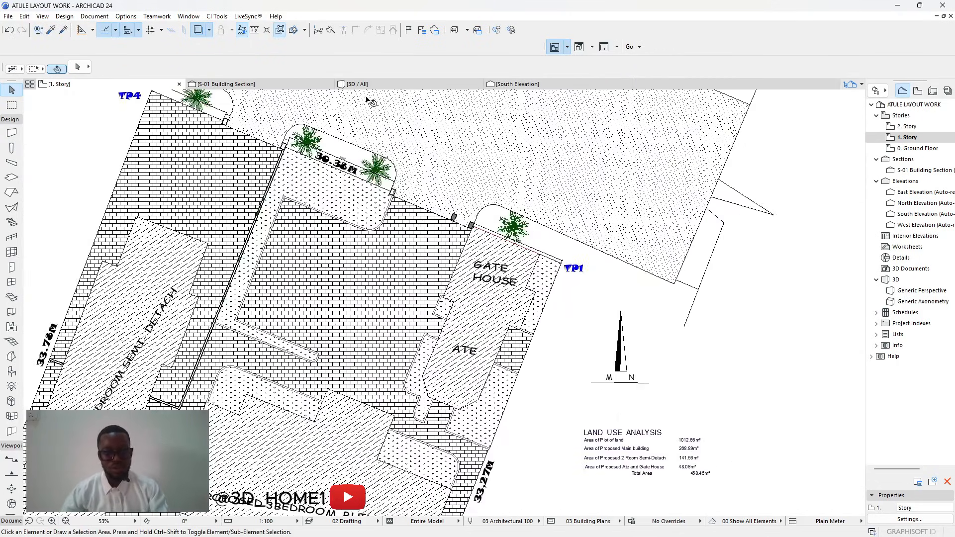
Inspect the kerb walls around all the planting beds and paving in the 3D view.
left_click(365, 84)
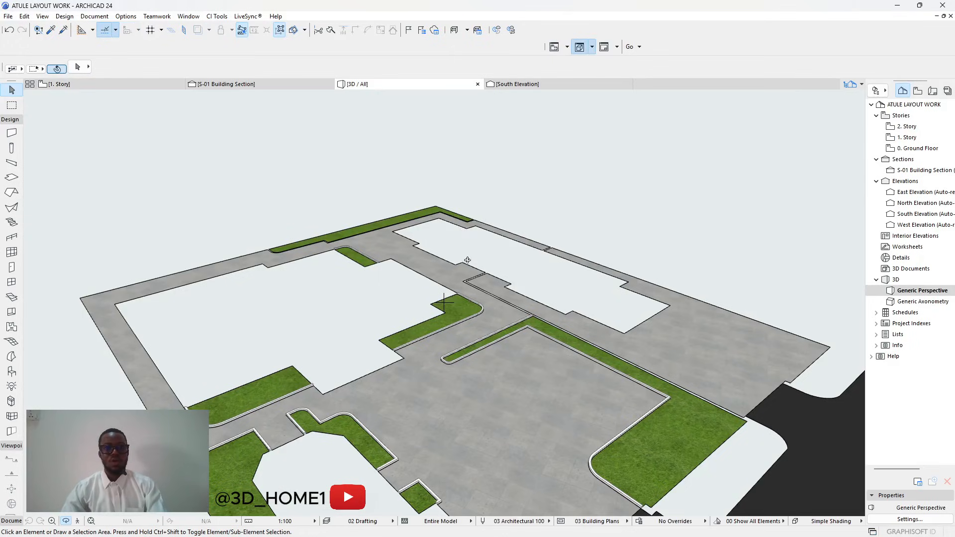
middle_click_drag(495, 342, 574, 253, "shift")
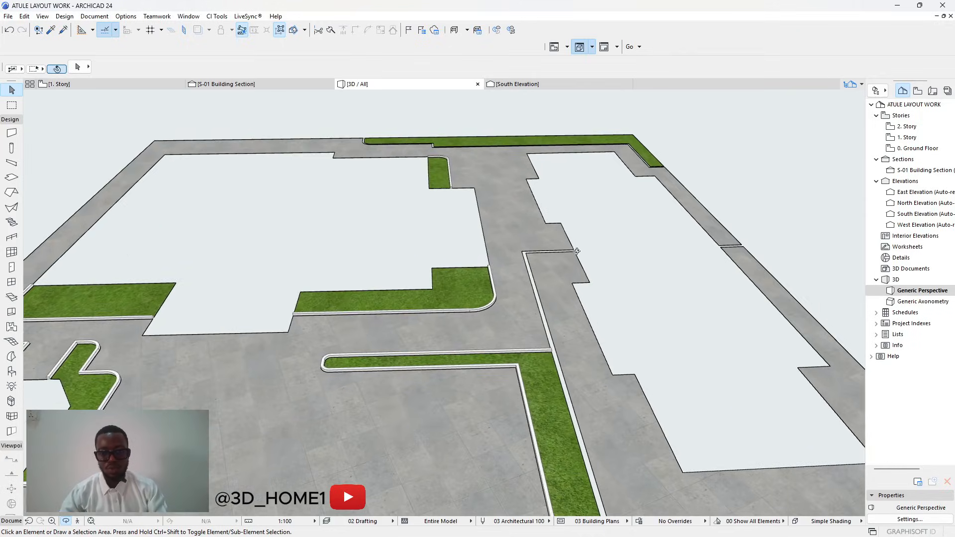
scroll(533, 339, "down", 10)
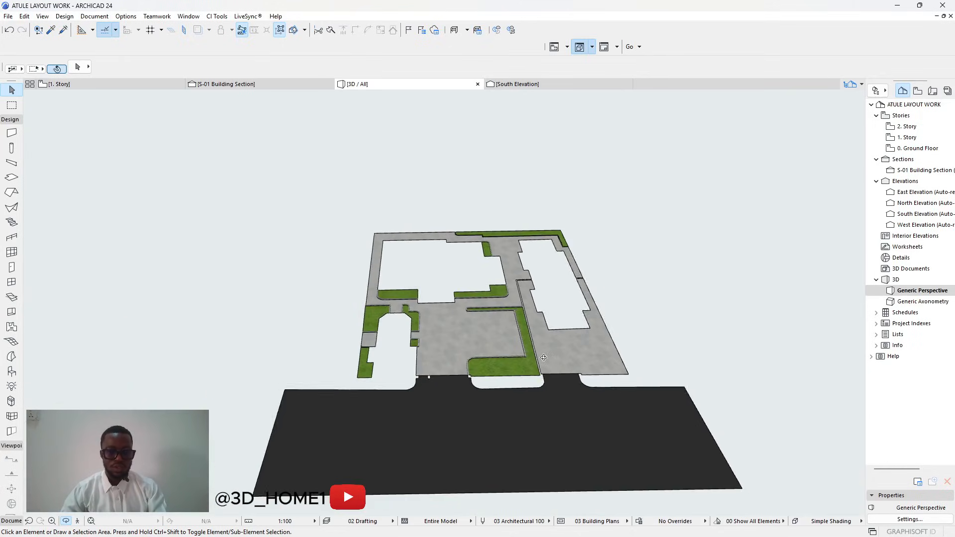
scroll(494, 354, "up", 8)
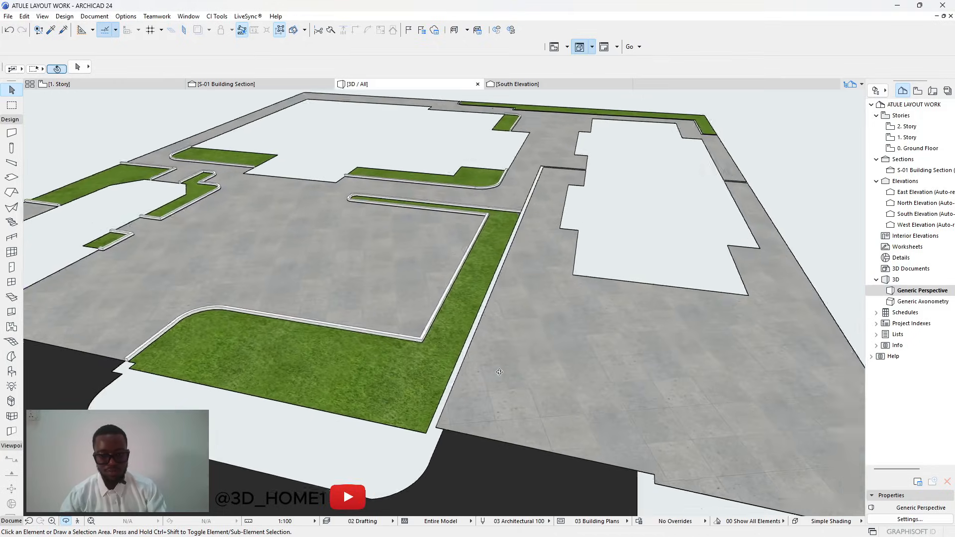
scroll(521, 380, "down", 4)
middle_click_drag(520, 381, 567, 358, "shift")
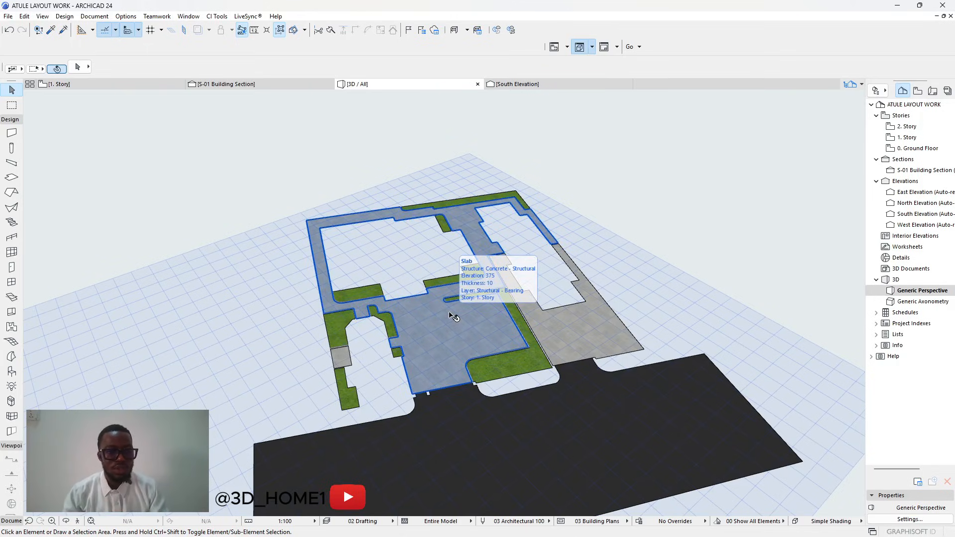
scroll(348, 239, "up", 3)
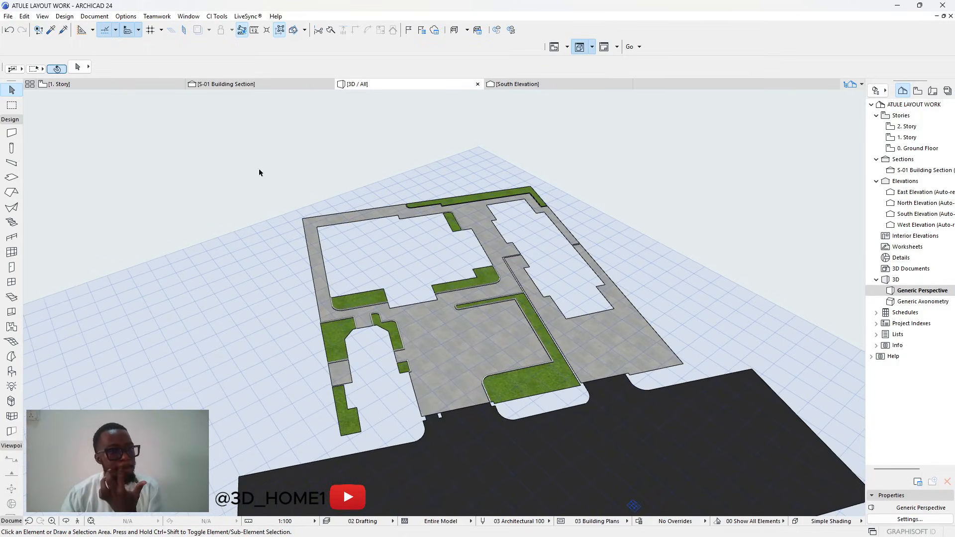
Return to the 1. Story plan and select the whole grouped bungalow model through its Guest Bedroom wall in the ground floor plan.
left_click(143, 84)
scroll(304, 223, "down", 8)
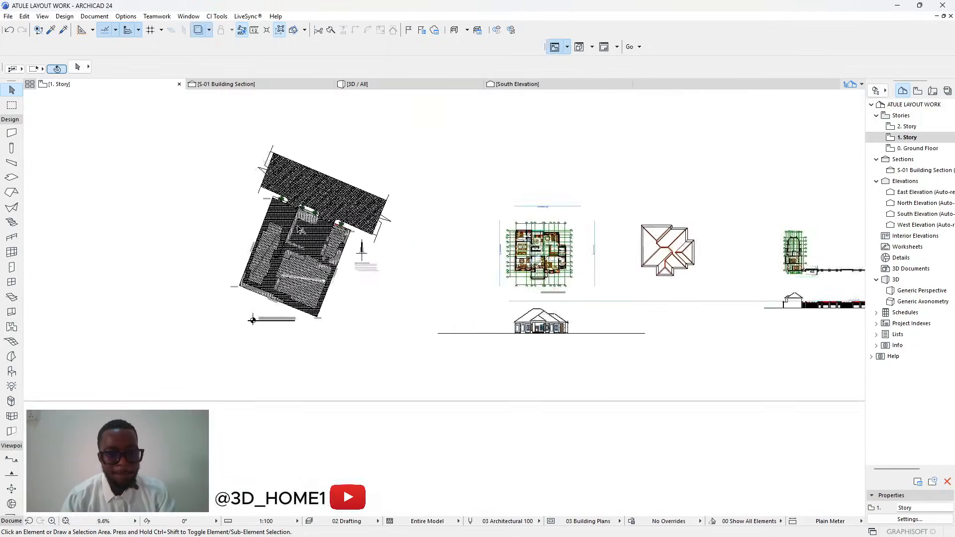
scroll(398, 240, "up", 5)
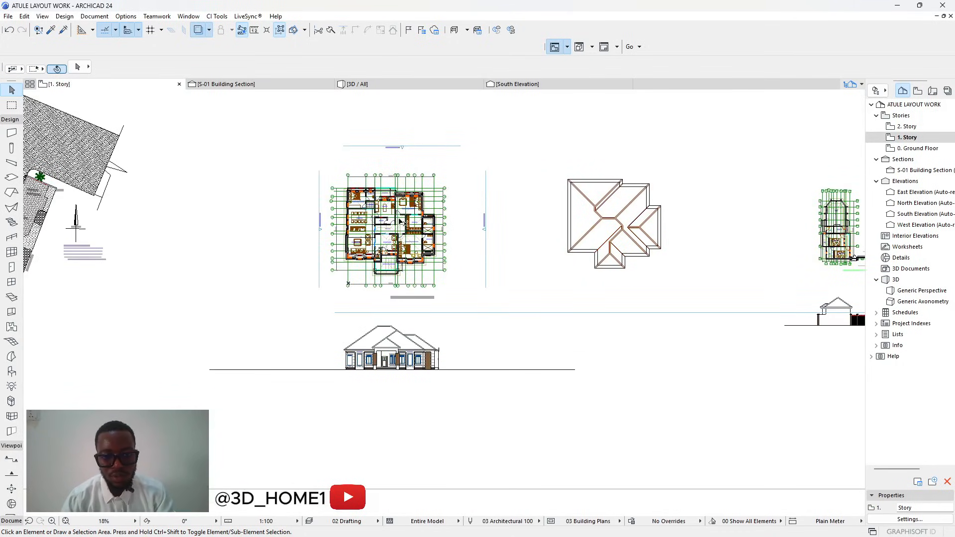
scroll(305, 178, "up", 7)
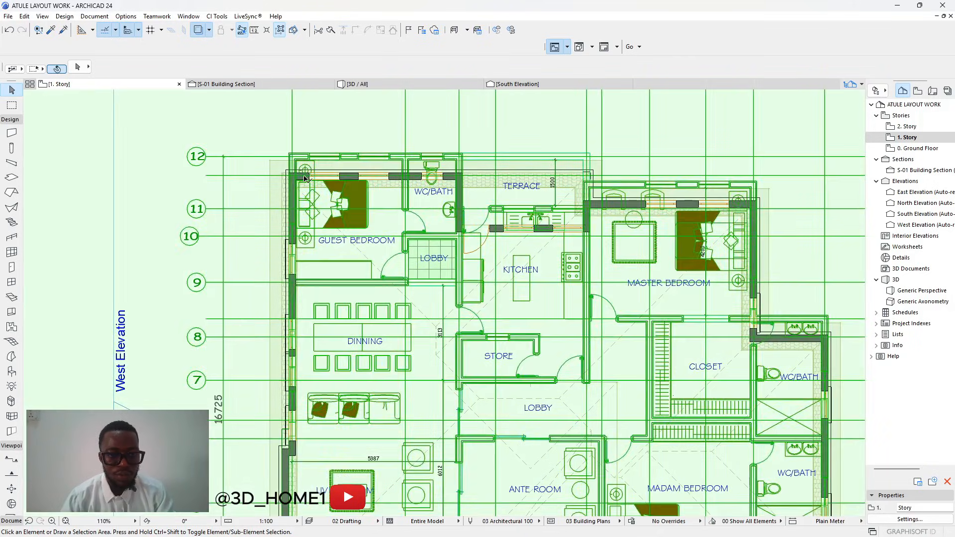
left_click(305, 178)
key("Escape")
scroll(303, 176, "up", 7)
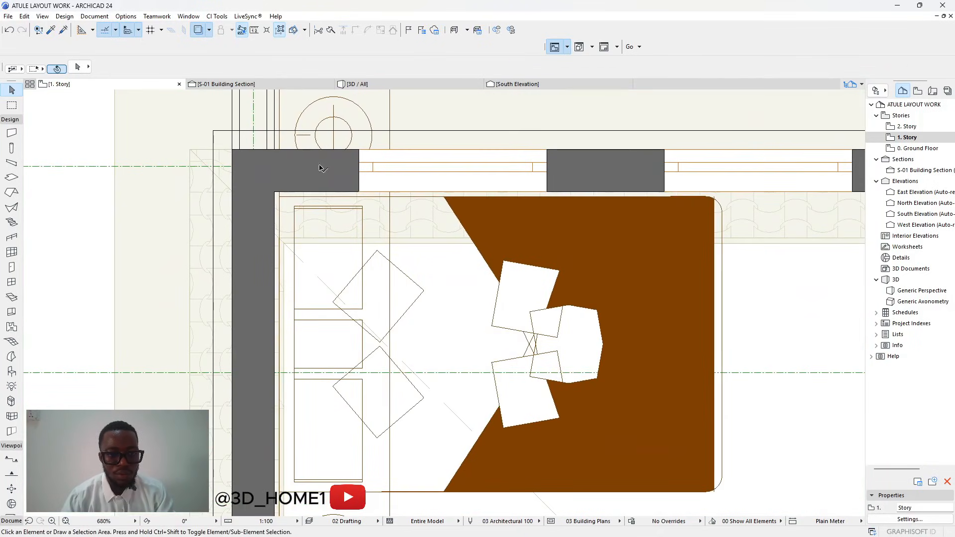
left_click(332, 158)
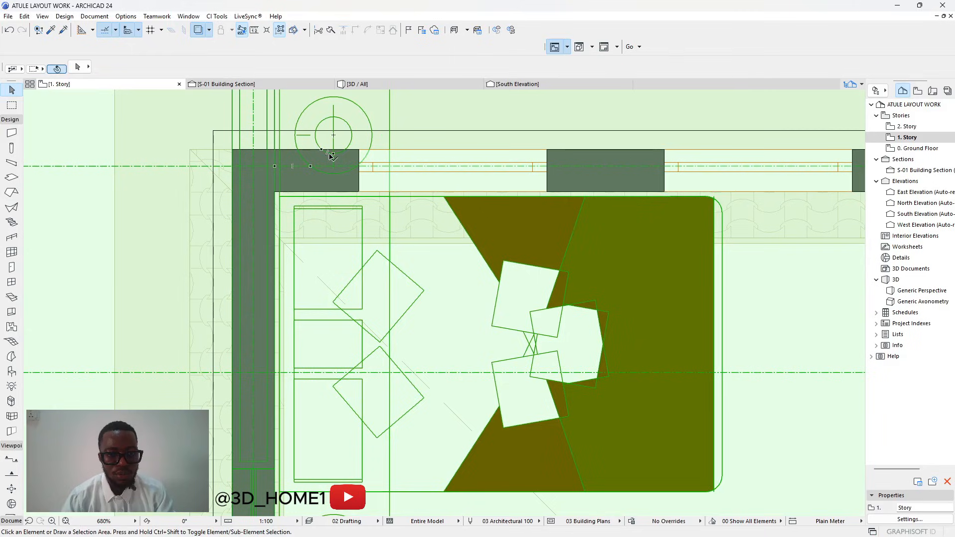
key("Escape")
left_click(359, 187)
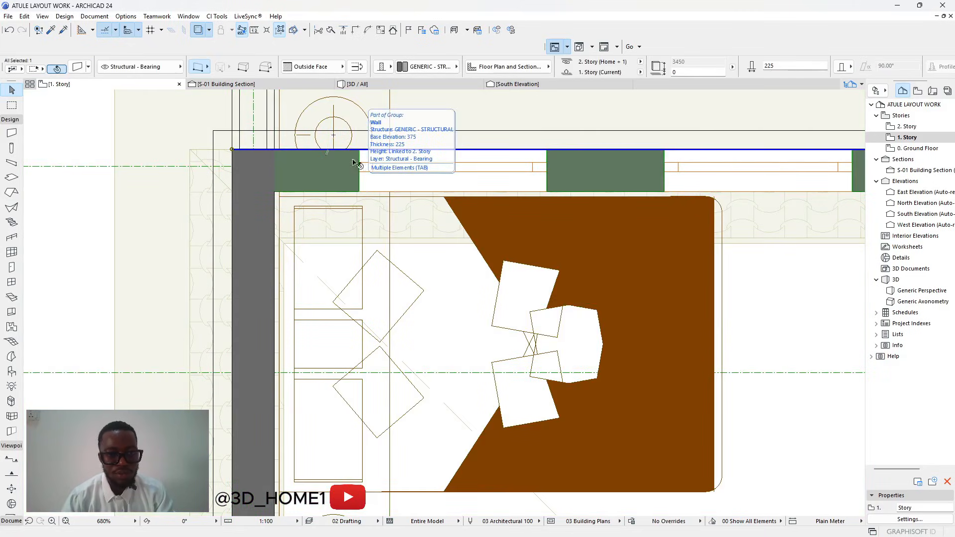
left_click(281, 32)
Move the bungalow by its outer Guest Bedroom corner onto the corner of the Proposed 3 Bedroom Building footprint nearest TP2.
scroll(432, 300, "down", 7)
scroll(400, 272, "up", 6)
scroll(403, 272, "up", 3)
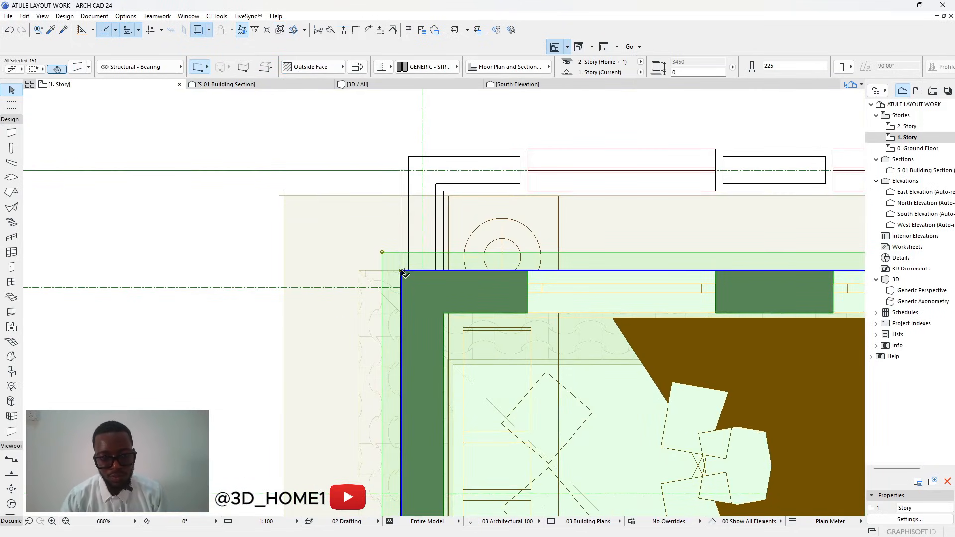
left_click(400, 270)
scroll(352, 213, "down", 10)
scroll(420, 244, "down", 10)
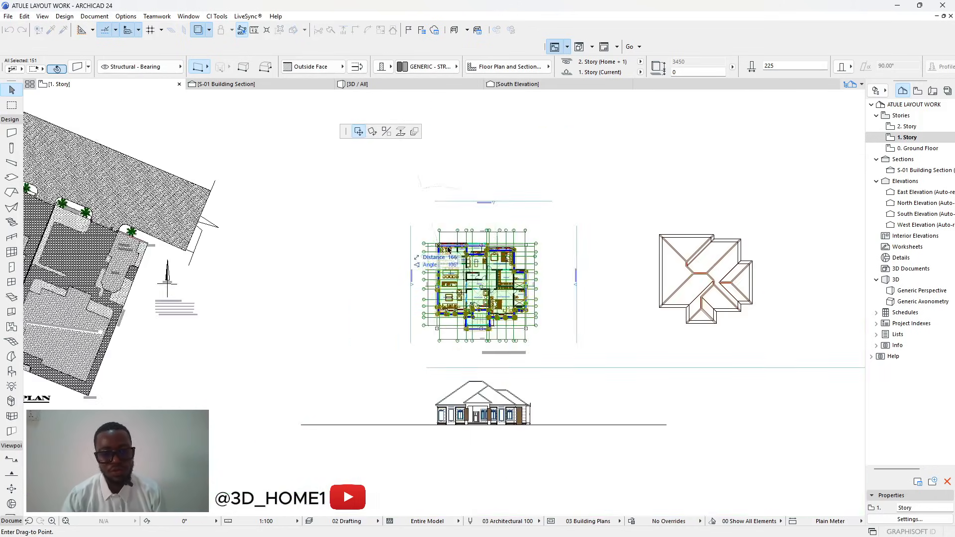
scroll(410, 261, "up", 3)
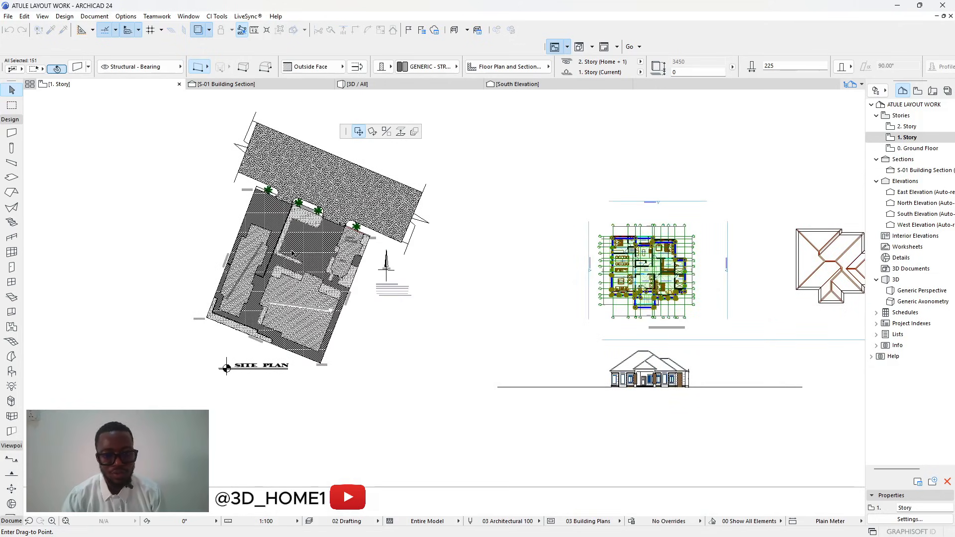
scroll(575, 260, "up", 4)
scroll(575, 259, "up", 3)
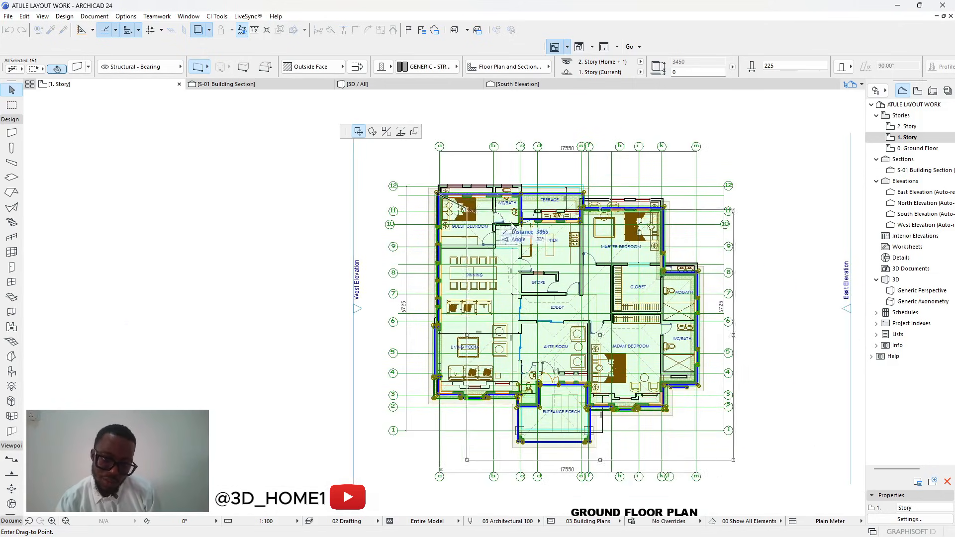
scroll(503, 214, "down", 10)
scroll(320, 230, "up", 4)
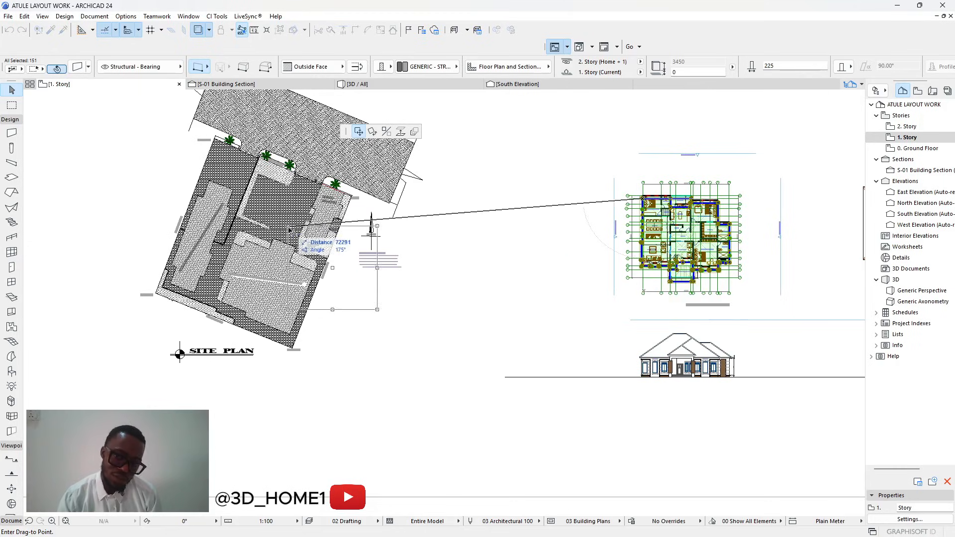
scroll(309, 284, "up", 7)
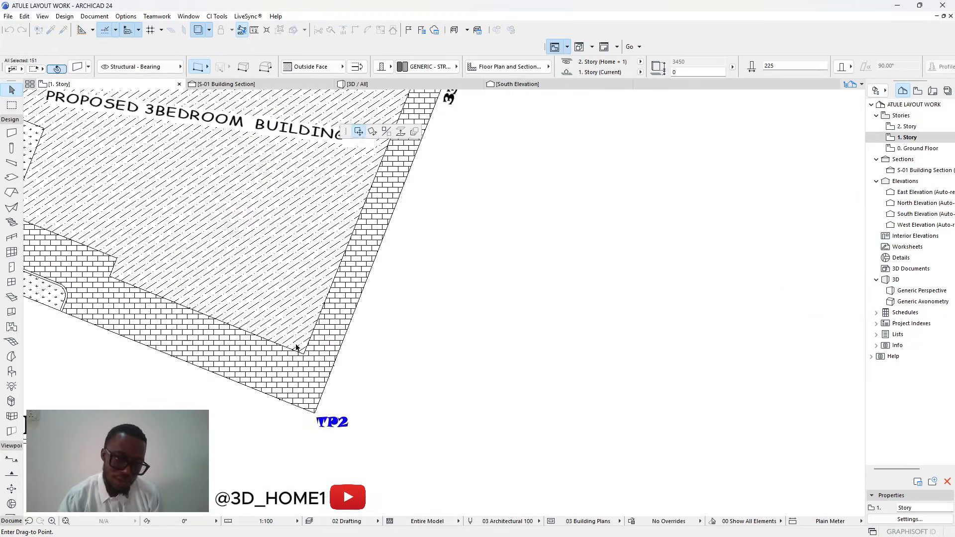
scroll(308, 365, "up", 3)
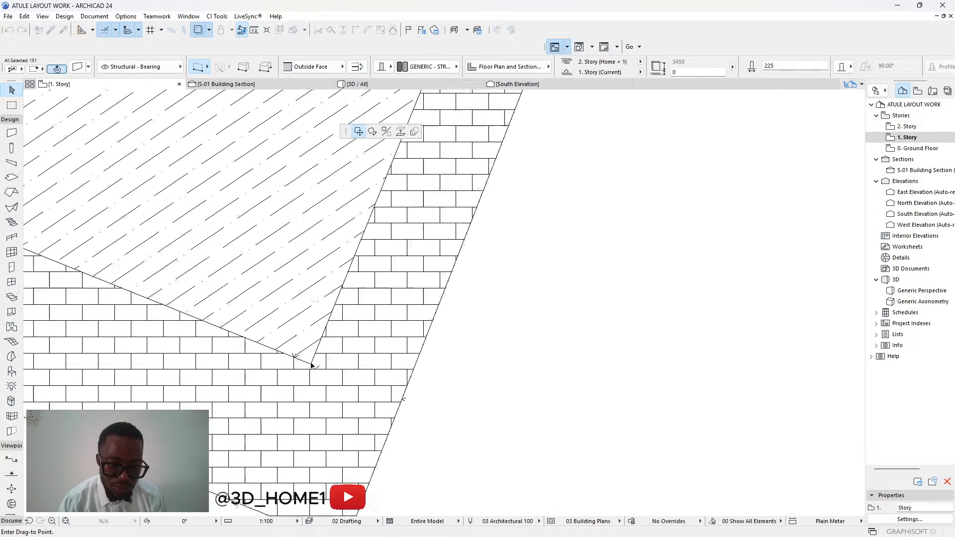
left_click(309, 364)
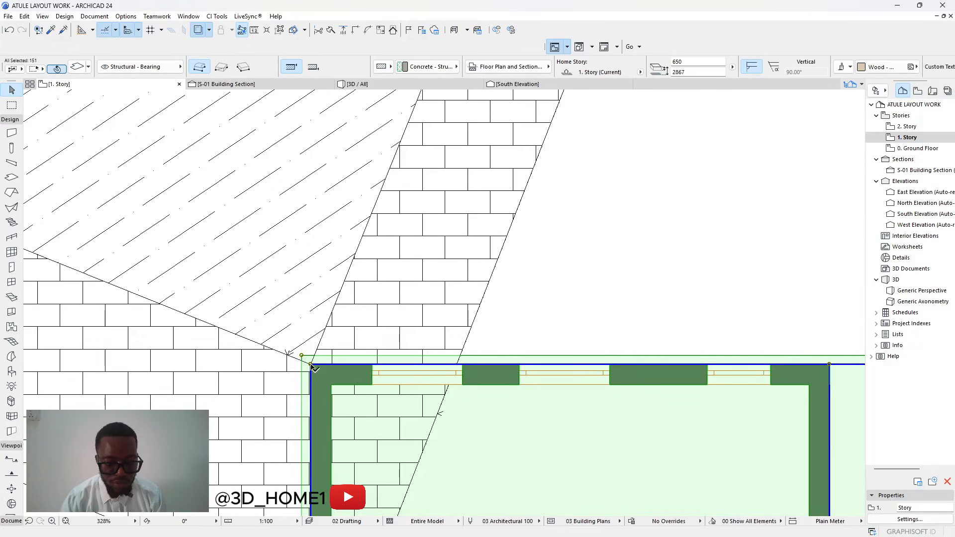
Rotate the bungalow about 158° around the corner near TP2 so its rear wall aligns with the Proposed 3 Bedroom Building footprint.
left_click(311, 364)
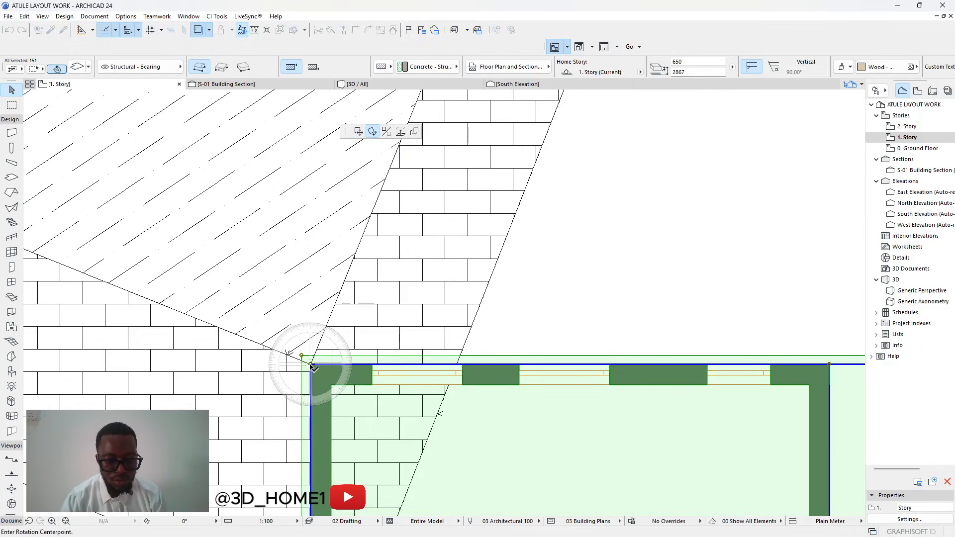
scroll(312, 359, "down", 4)
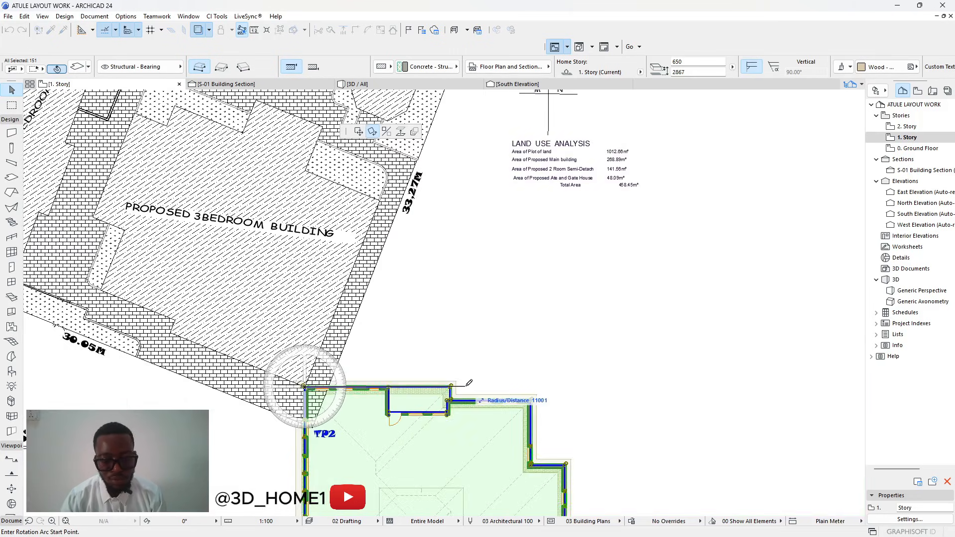
scroll(462, 383, "up", 8)
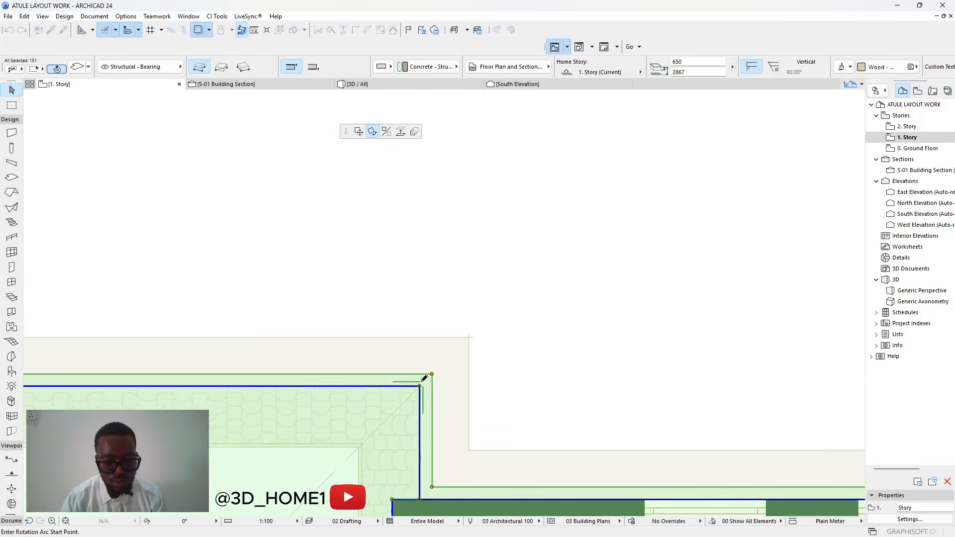
left_click(420, 390)
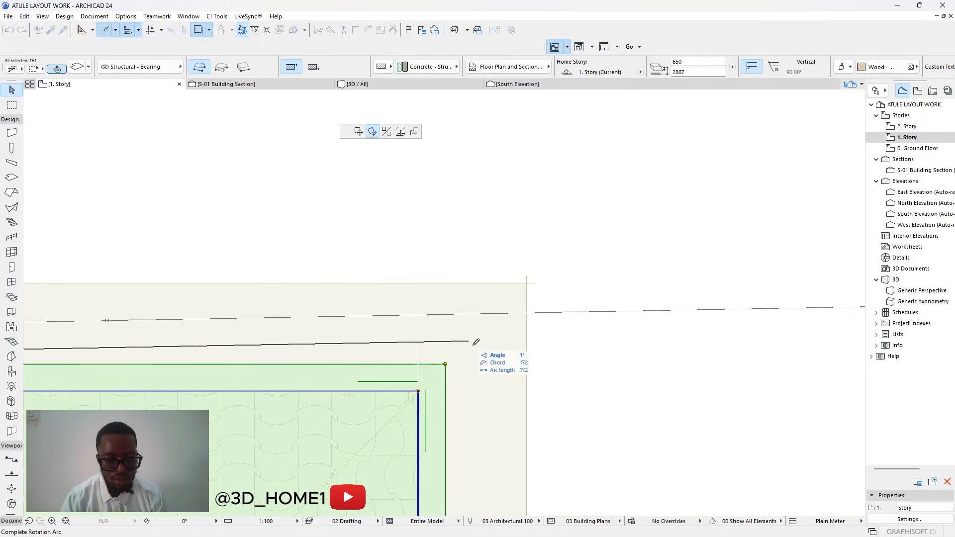
scroll(490, 352, "down", 4)
scroll(499, 366, "down", 3)
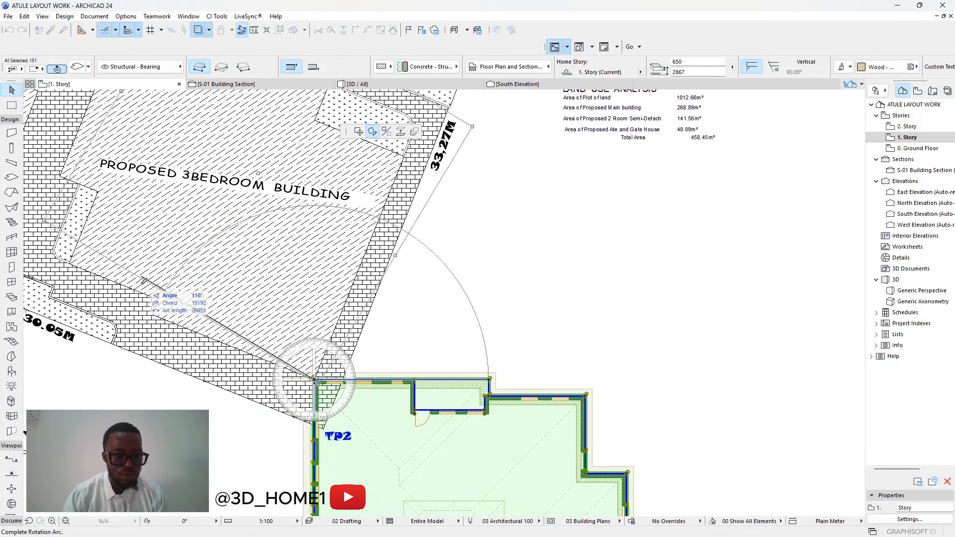
scroll(125, 309, "up", 8)
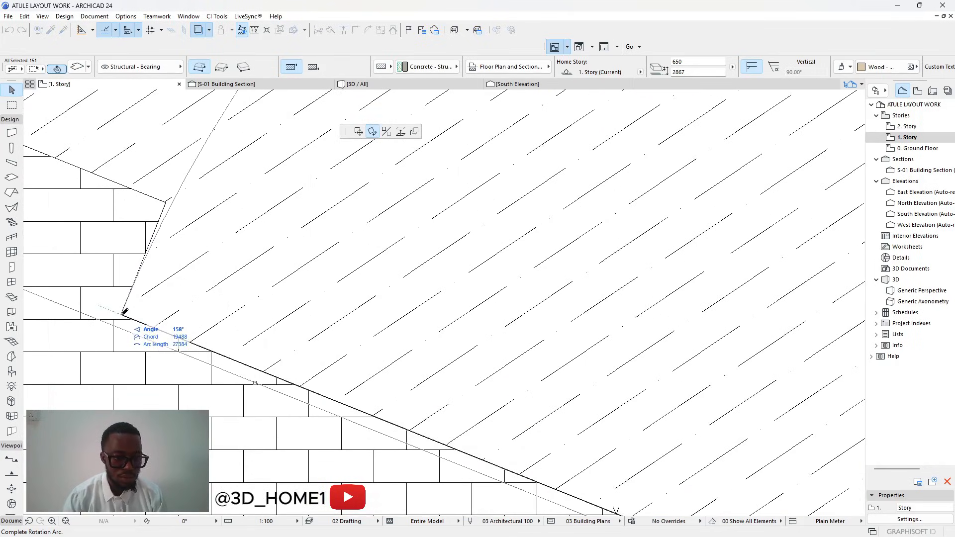
scroll(149, 298, "down", 3)
left_click(234, 255)
scroll(266, 278, "down", 4)
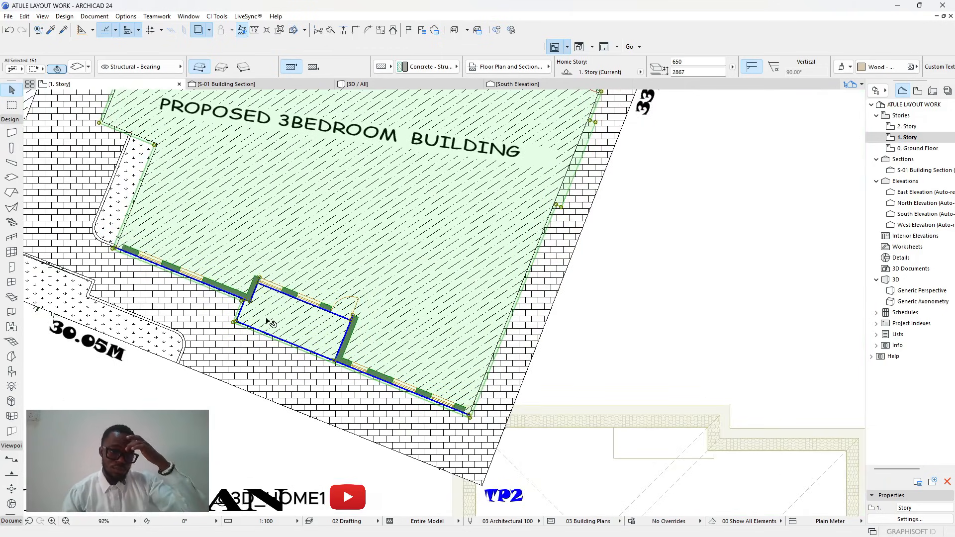
scroll(269, 322, "down", 5)
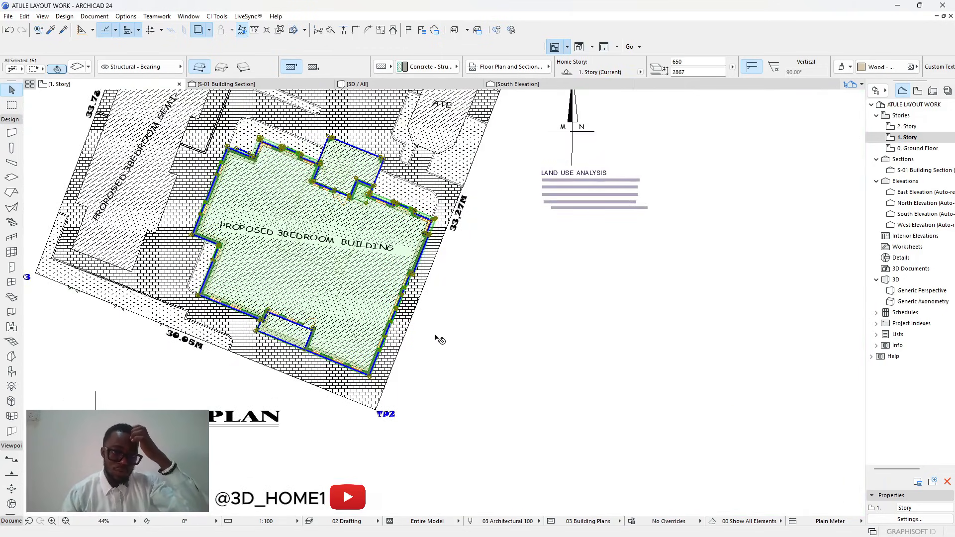
left_click(453, 336)
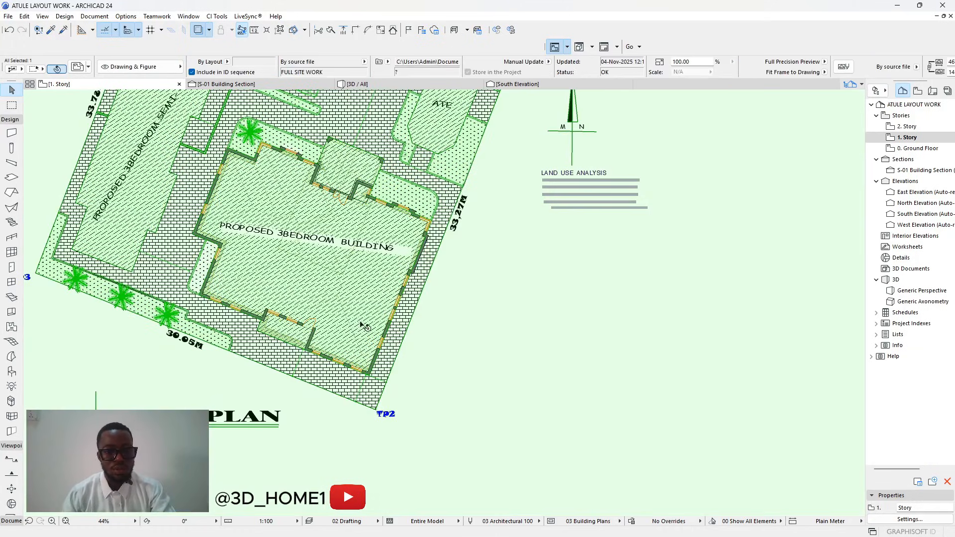
key("Escape")
Examine the placed bungalow against the paving, kerbs and grass beds from several angles in the 3D view.
left_click(376, 85)
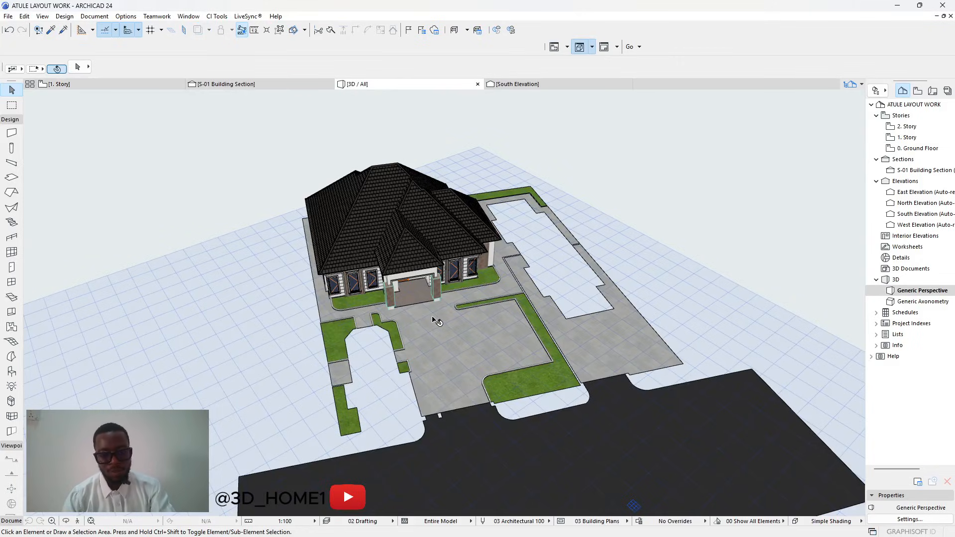
middle_click_drag(437, 322, 366, 300, "shift")
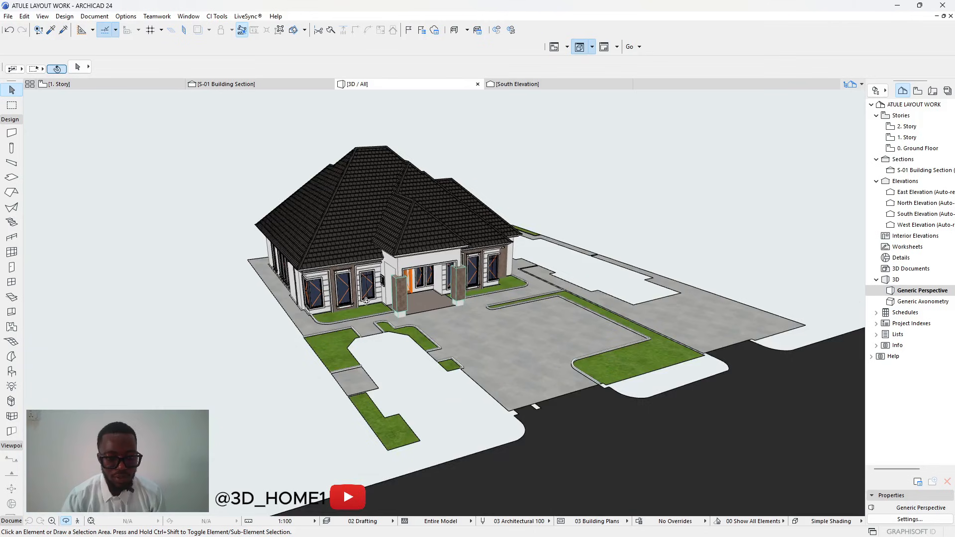
scroll(365, 301, "up", 10)
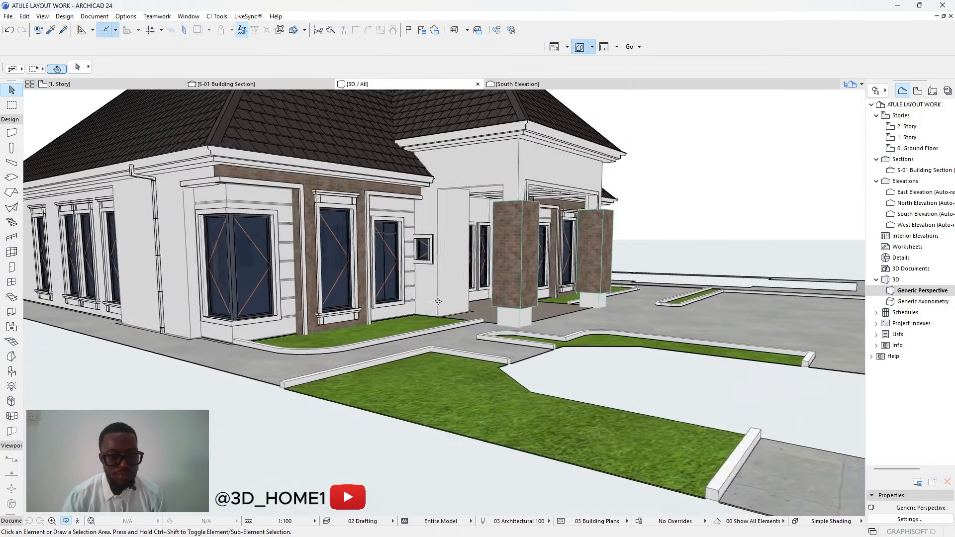
scroll(437, 301, "down", 5)
middle_click_drag(436, 302, 250, 319, "shift")
middle_click_drag(474, 307, 563, 393, "shift")
scroll(283, 325, "down", 3)
scroll(495, 331, "up", 4)
scroll(495, 331, "down", 3)
middle_click_drag(226, 338, 355, 321, "shift")
scroll(279, 332, "down", 3)
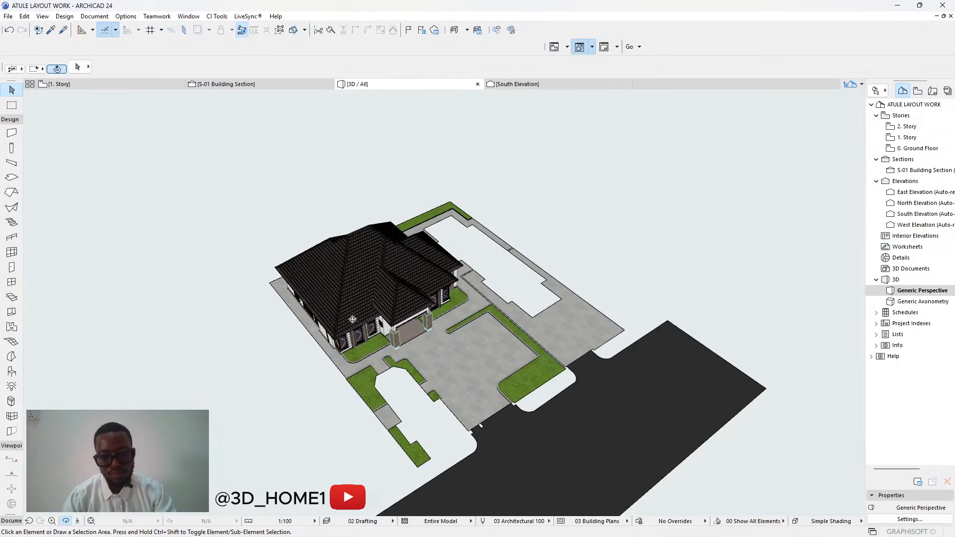
scroll(391, 368, "up", 3)
scroll(444, 303, "down", 3)
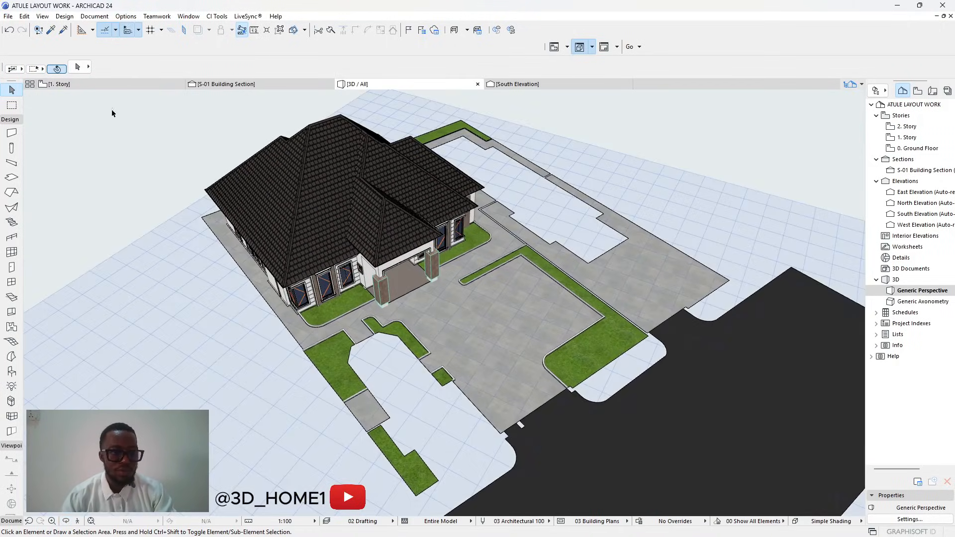
Return to the 1. Story plan and select the whole Ate and Gate House model with its fence in its floor plan.
left_click(99, 84)
scroll(446, 326, "down", 8)
scroll(423, 323, "up", 3)
scroll(433, 321, "down", 4)
scroll(592, 328, "up", 5)
scroll(527, 204, "up", 10)
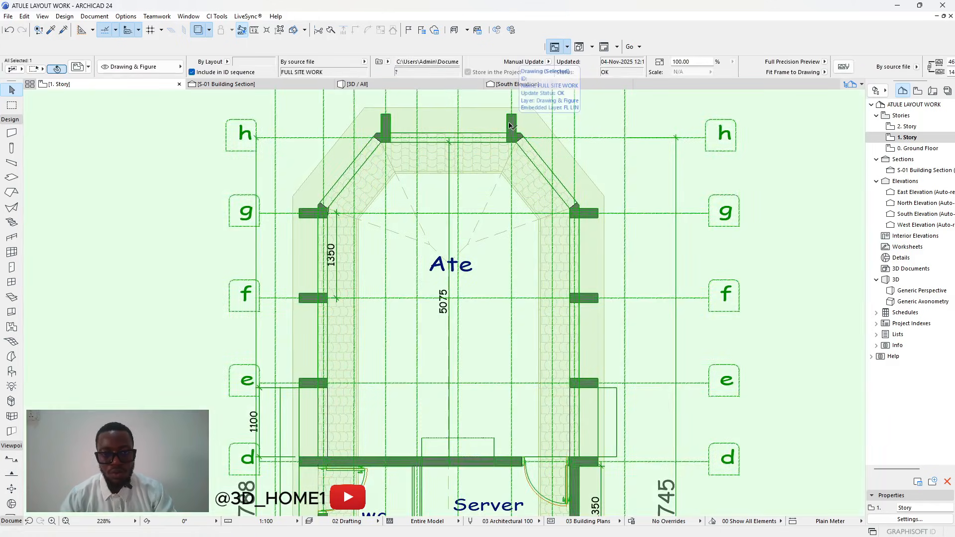
scroll(388, 118, "up", 3)
scroll(388, 118, "up", 7)
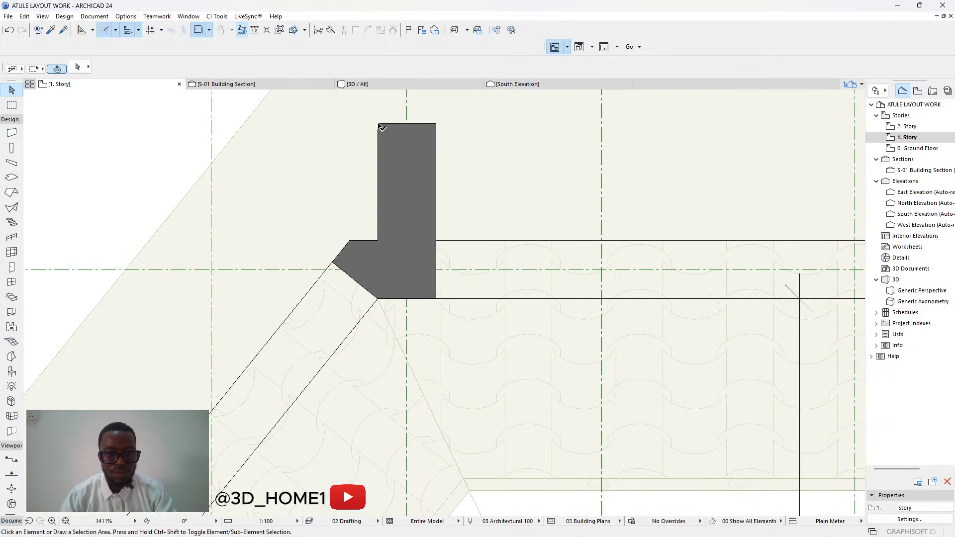
key("ctrl+a")
Move the Ate and Gate House model by its outer wall corner on gridline h onto the ATE footprint corner beside the rounded grass bed.
scroll(381, 126, "down", 14)
scroll(429, 212, "down", 2)
scroll(397, 321, "up", 11)
scroll(396, 322, "down", 7)
scroll(390, 346, "down", 10)
scroll(445, 208, "up", 20)
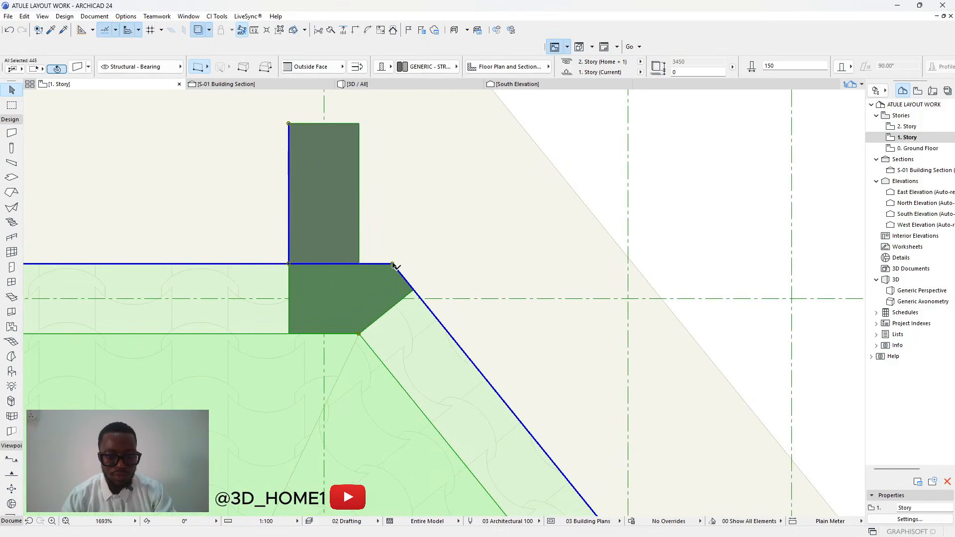
scroll(537, 278, "down", 4)
left_click(358, 131)
scroll(641, 297, "down", 12)
scroll(647, 297, "down", 15)
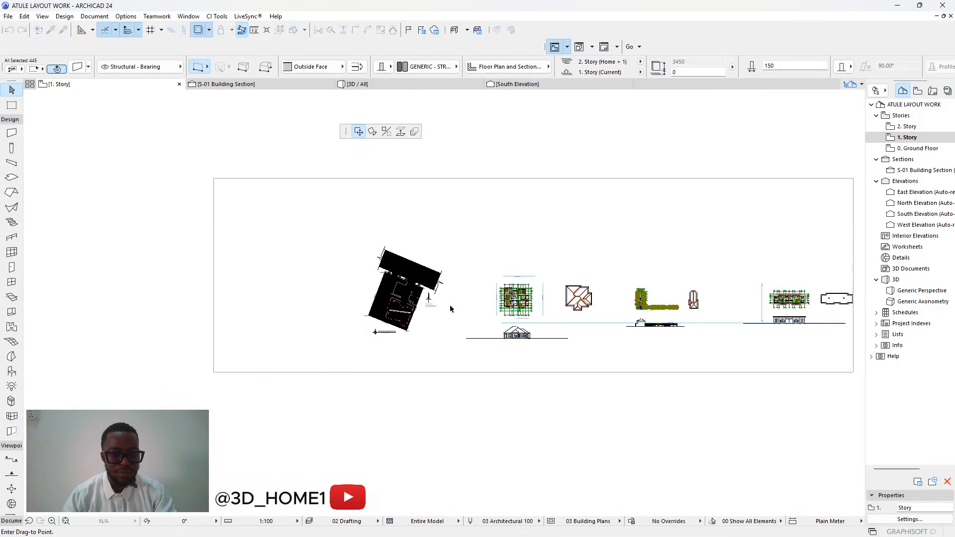
scroll(400, 308, "up", 8)
scroll(450, 302, "up", 6)
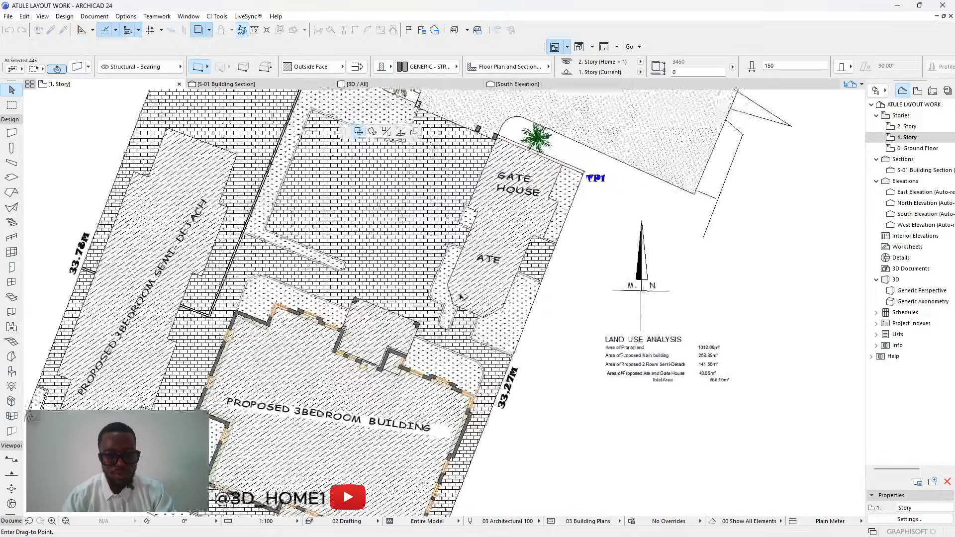
scroll(450, 302, "up", 5)
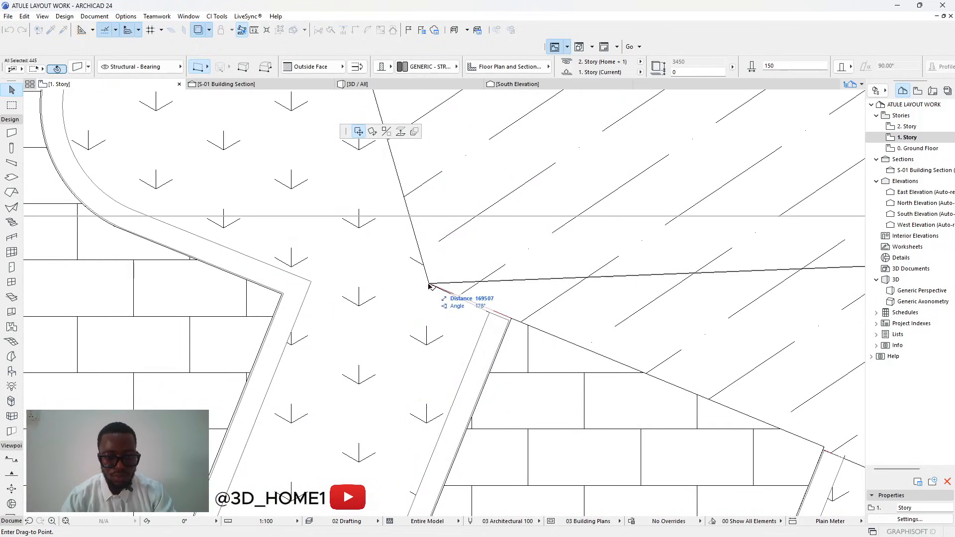
left_click(429, 286)
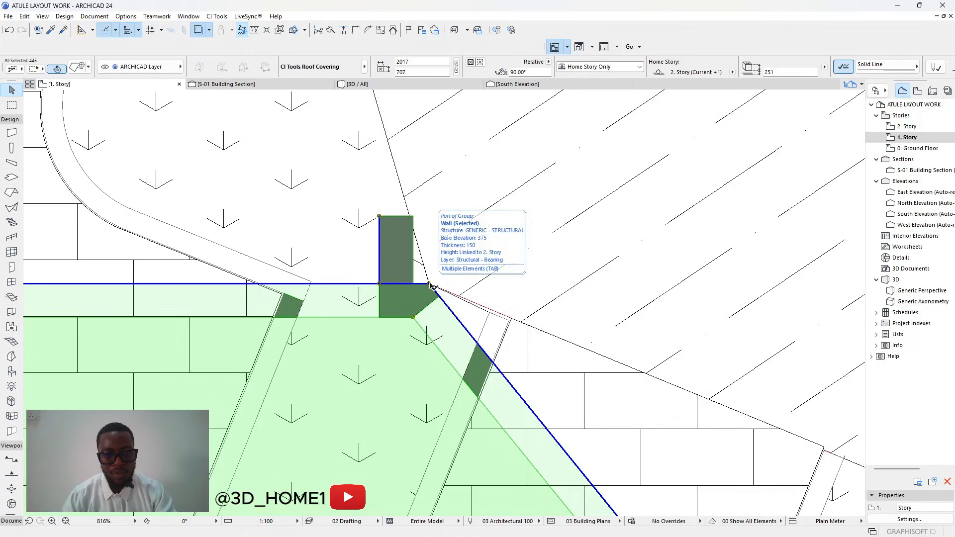
Rotate the Ate and Gate House model around that corner so its end wall aligns with the short end edge of the ATE footprint.
scroll(432, 285, "down", 4)
scroll(433, 286, "up", 3)
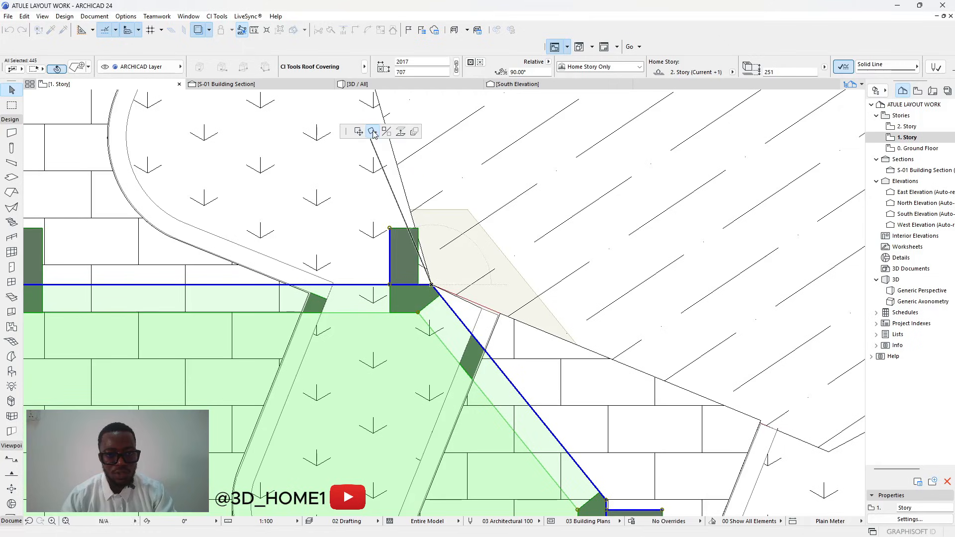
left_click(432, 285)
scroll(432, 286, "down", 3)
scroll(432, 285, "up", 2)
scroll(261, 281, "up", 6)
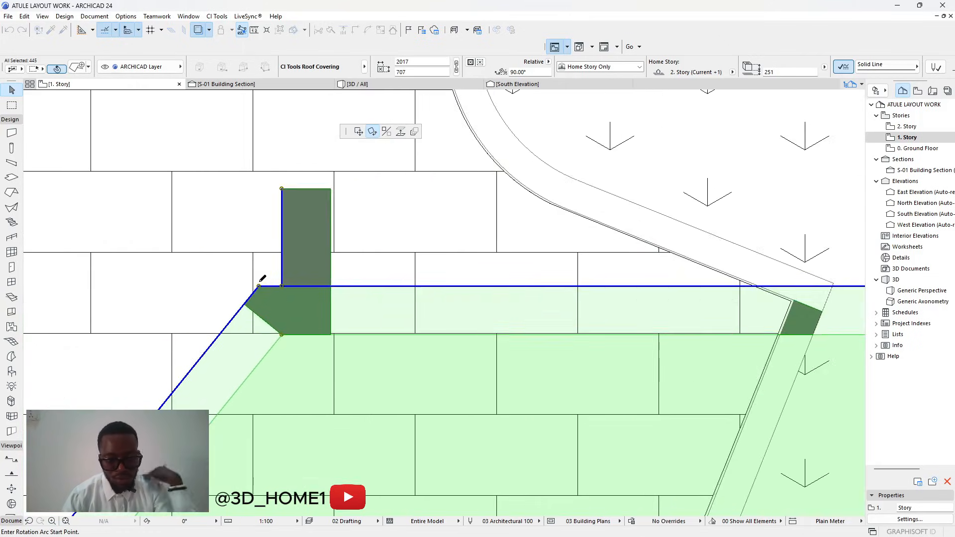
left_click(259, 285)
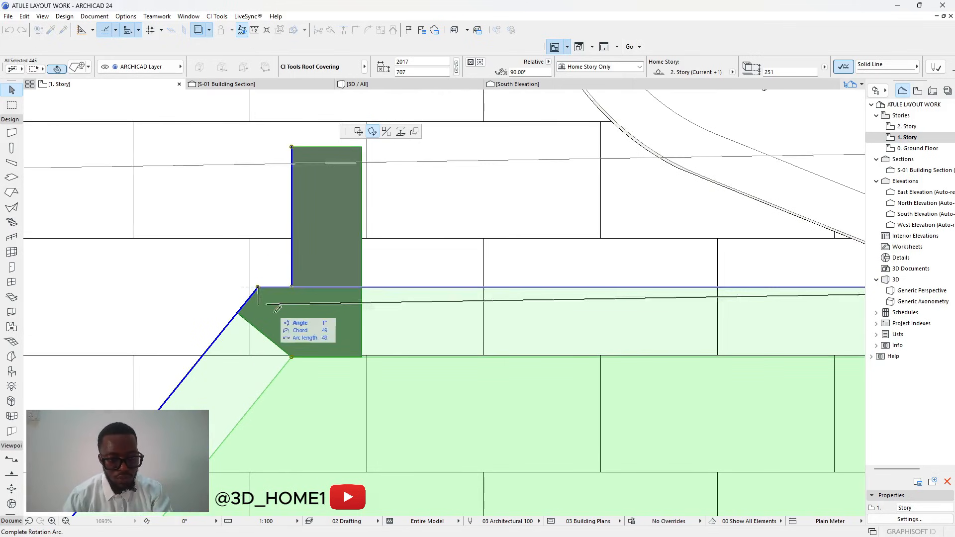
scroll(258, 286, "down", 5)
scroll(497, 338, "up", 4)
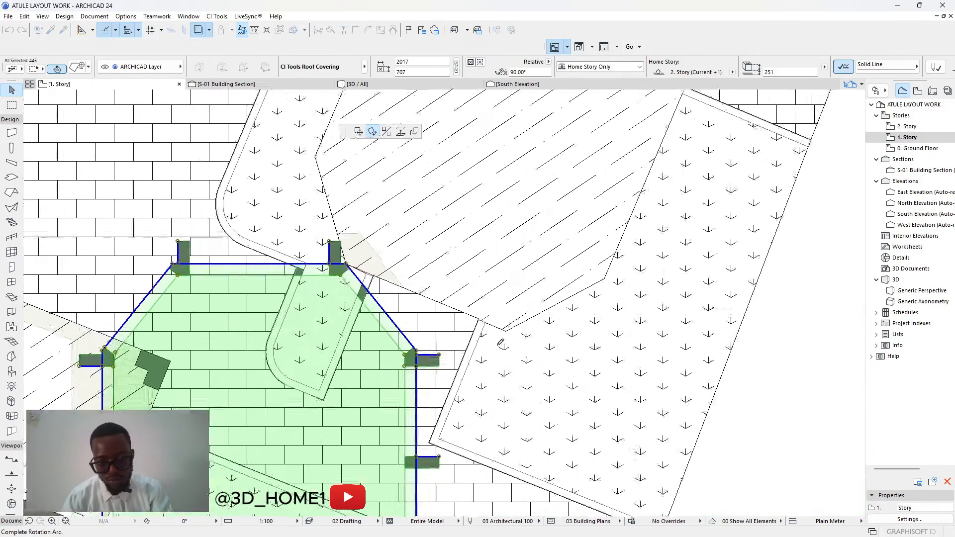
left_click(514, 318)
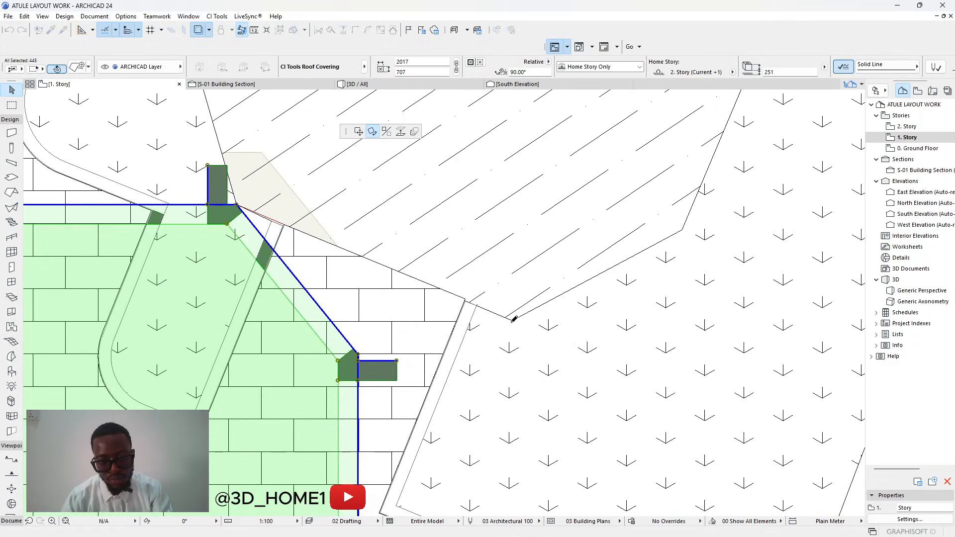
Examine the placed Ate and Gate House and its fence along the road frontage in the plan and in the 3D view.
scroll(464, 366, "down", 10)
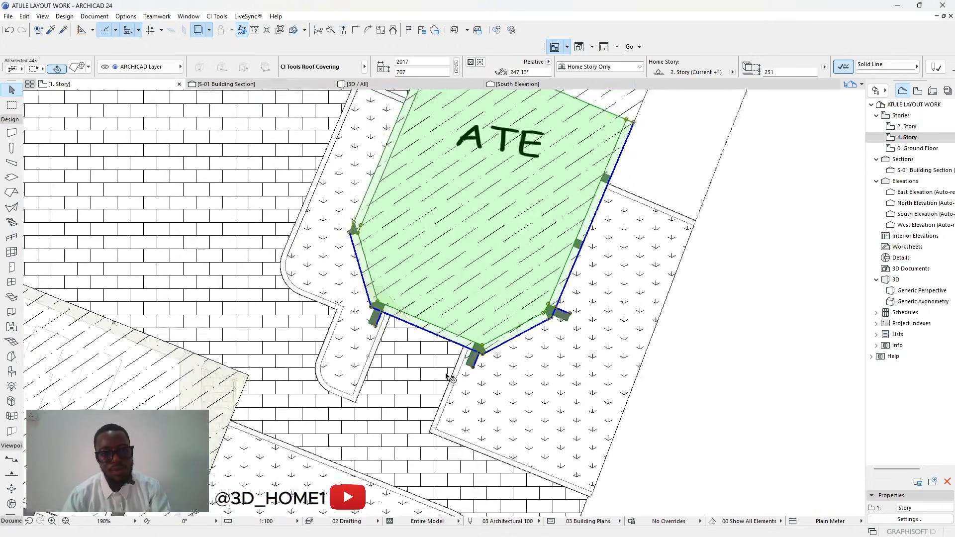
scroll(498, 363, "down", 1)
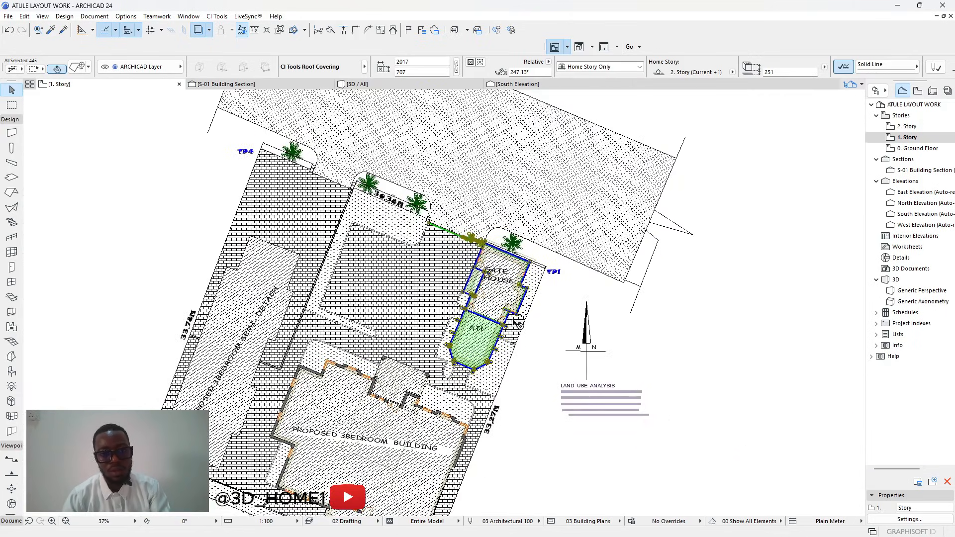
scroll(318, 180, "up", 4)
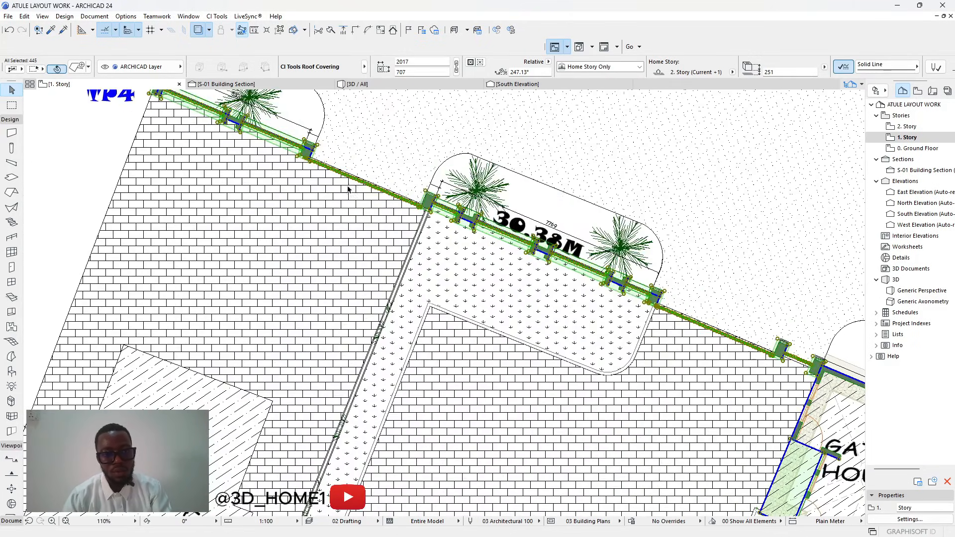
scroll(399, 190, "up", 6)
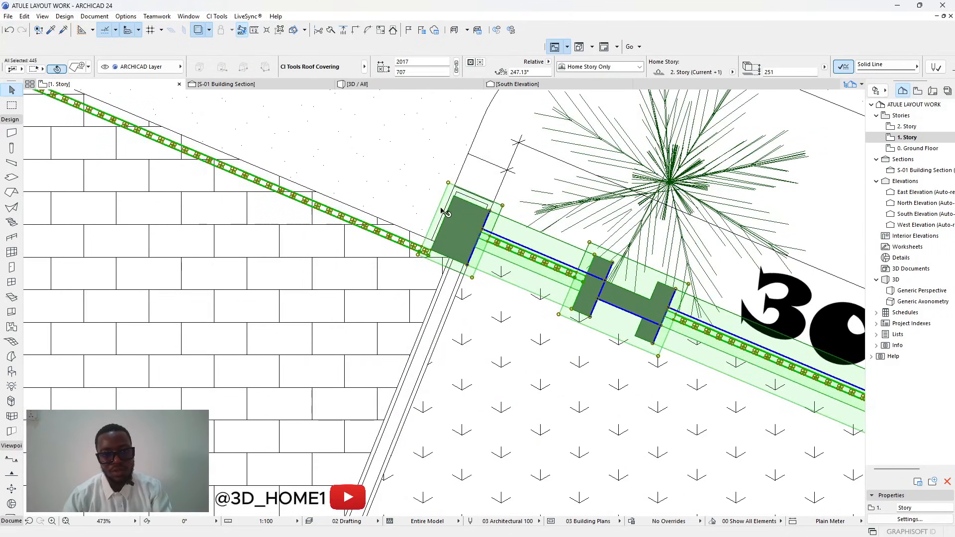
scroll(438, 213, "down", 12)
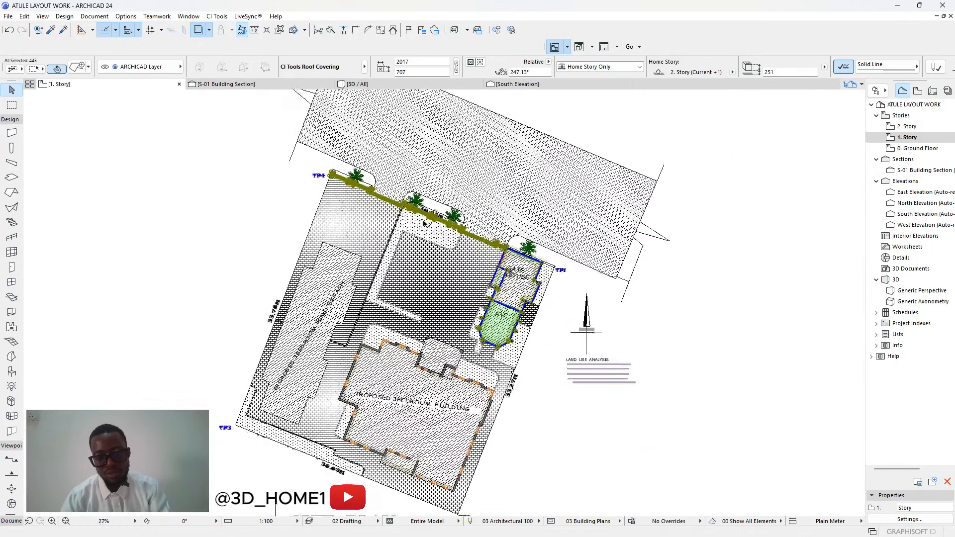
scroll(592, 291, "up", 4)
scroll(544, 264, "down", 2)
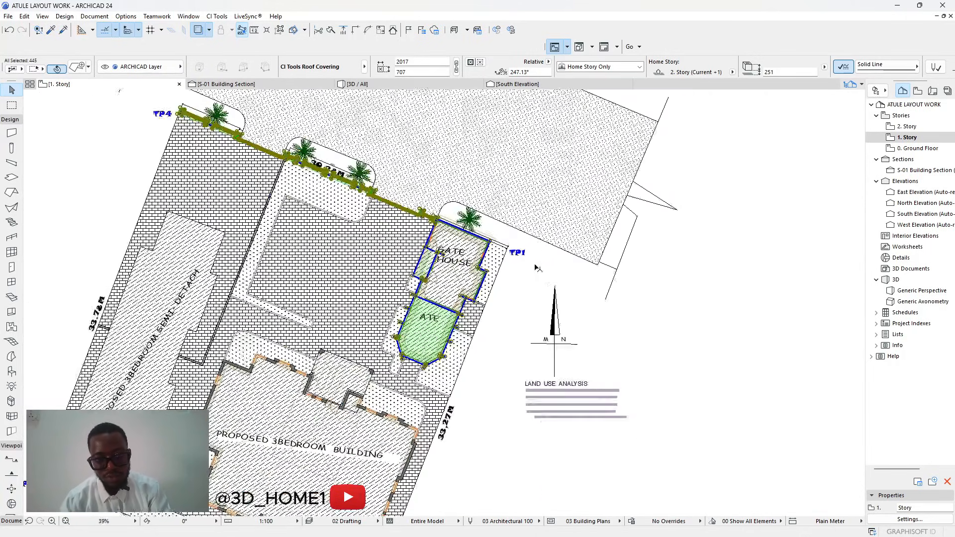
key("F3")
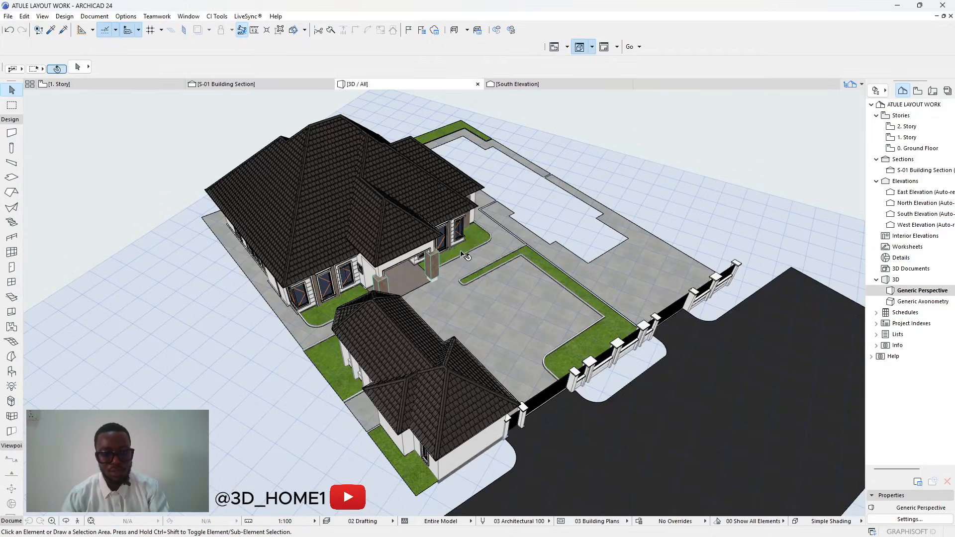
left_click_drag(541, 344, 556, 282)
scroll(490, 348, "up", 5)
Return to the 1. Story plan and select all elements of the site plan, including the buildings, paving, grass and kerbs.
left_click(148, 85)
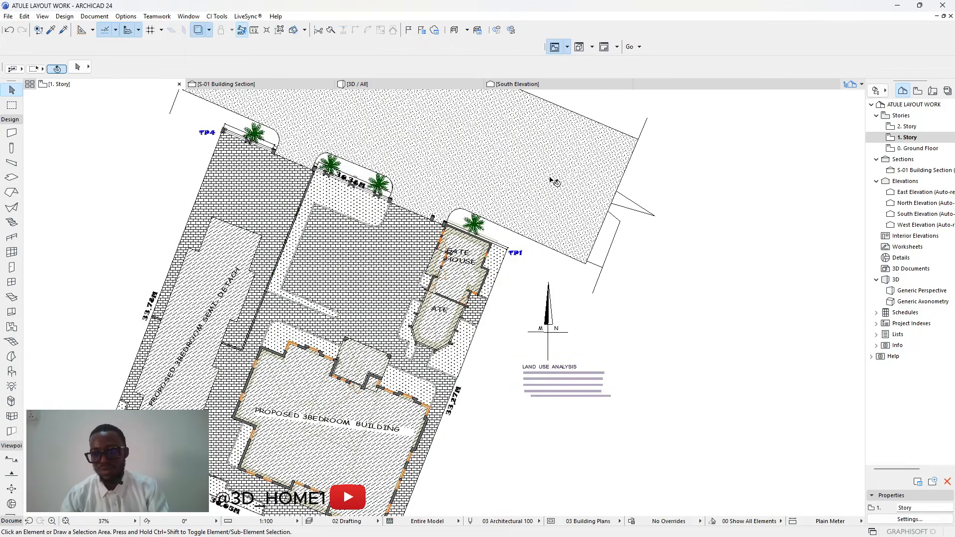
scroll(445, 195, "down", 3)
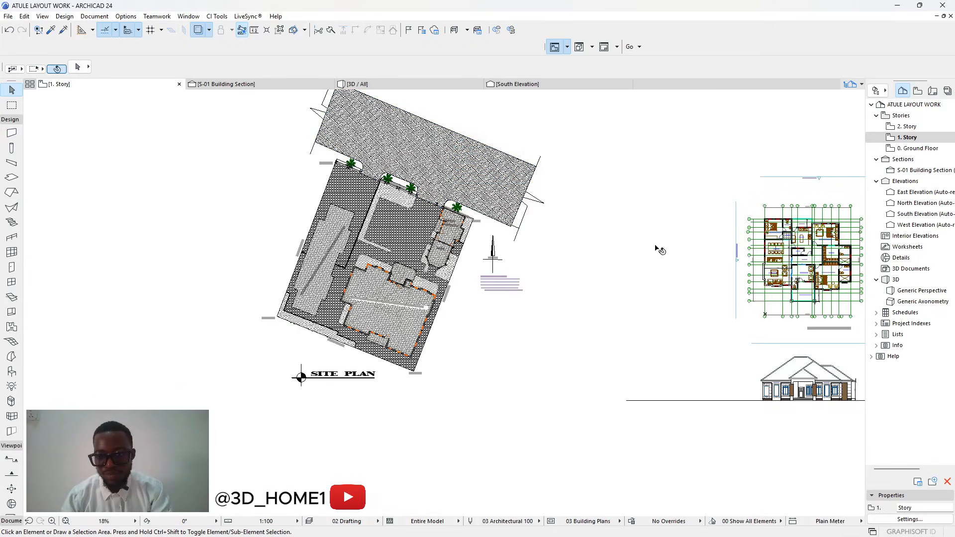
scroll(396, 248, "up", 3)
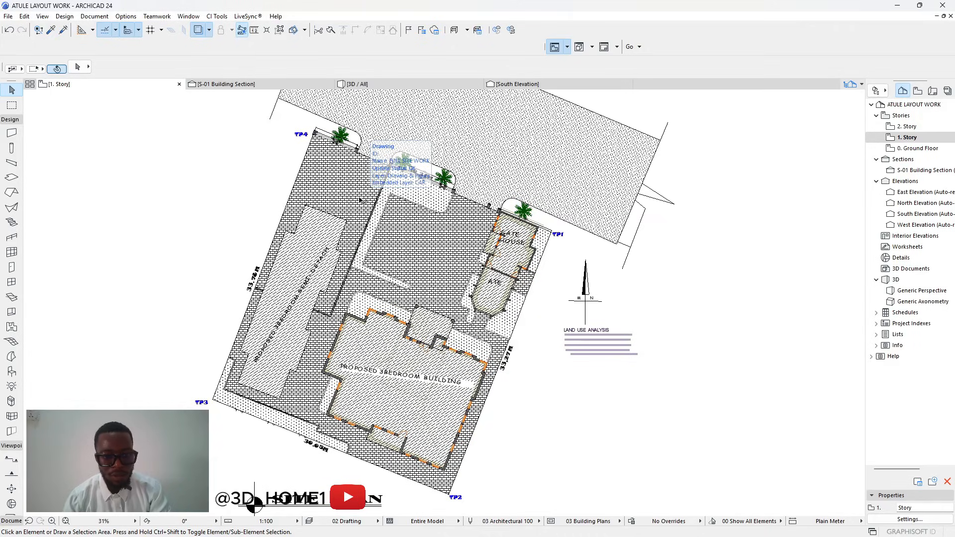
scroll(362, 256, "down", 5)
left_click(259, 121)
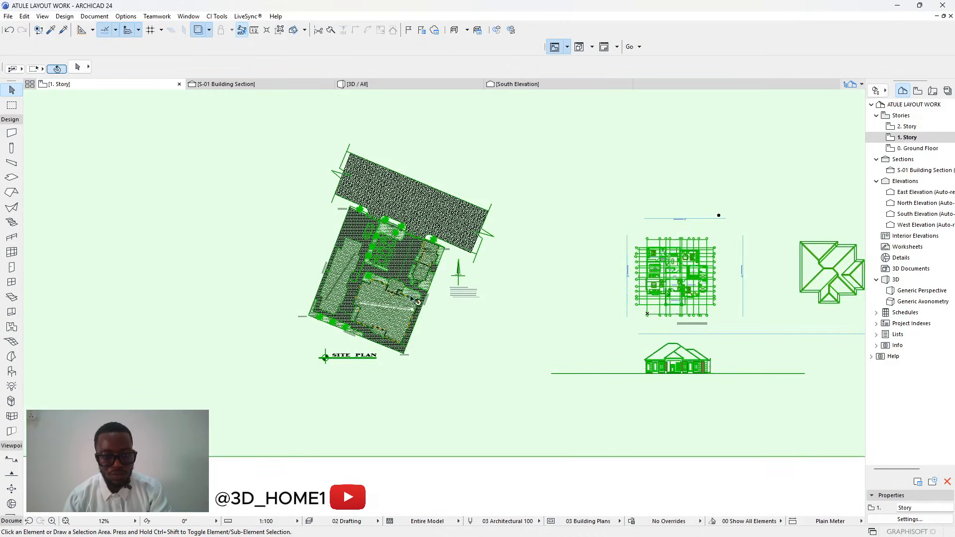
key("Escape")
left_click_drag(186, 481, 544, 131)
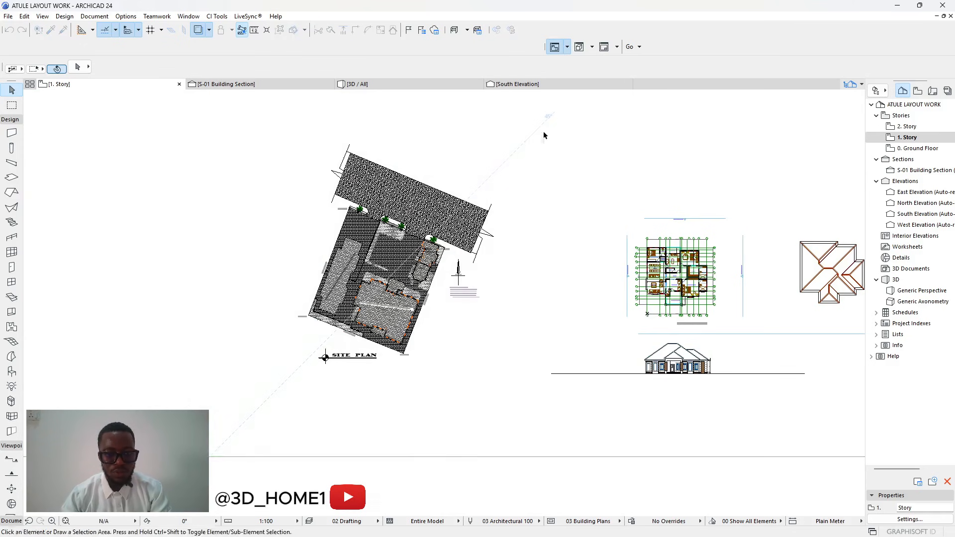
key("ctrl+a")
scroll(392, 267, "up", 5)
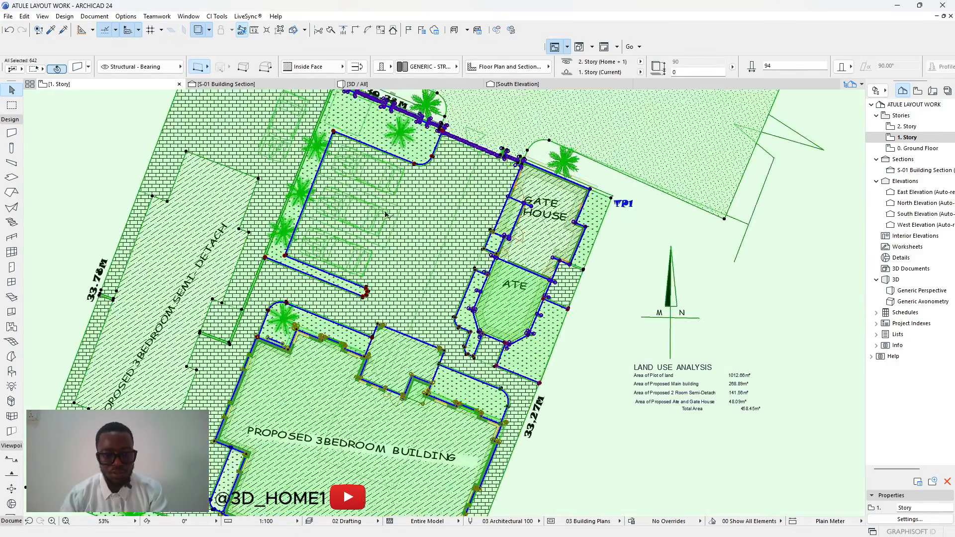
Remove the grouped Ate and Gate House model and the imported site plan drawing from the selection.
scroll(488, 273, "up", 6)
left_click(488, 260, "shift")
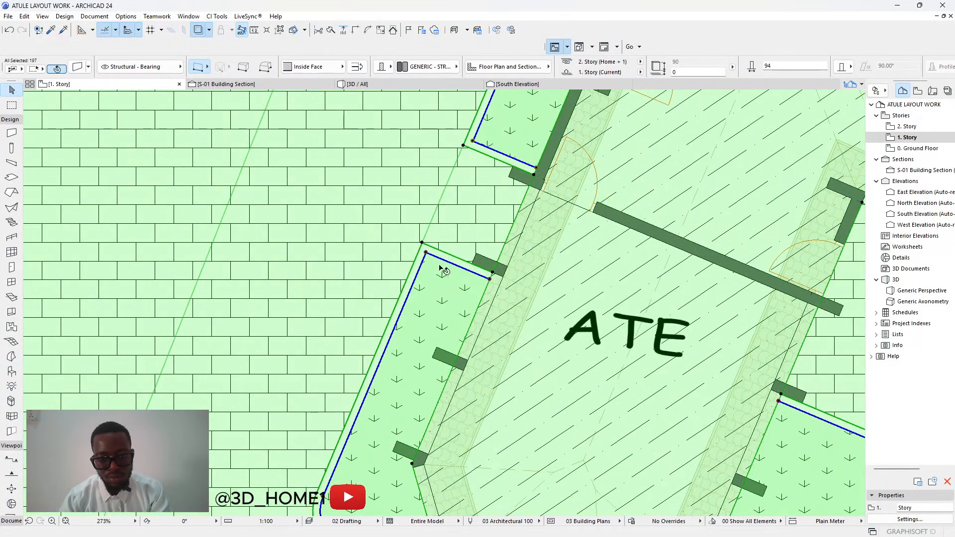
left_click(444, 270, "shift")
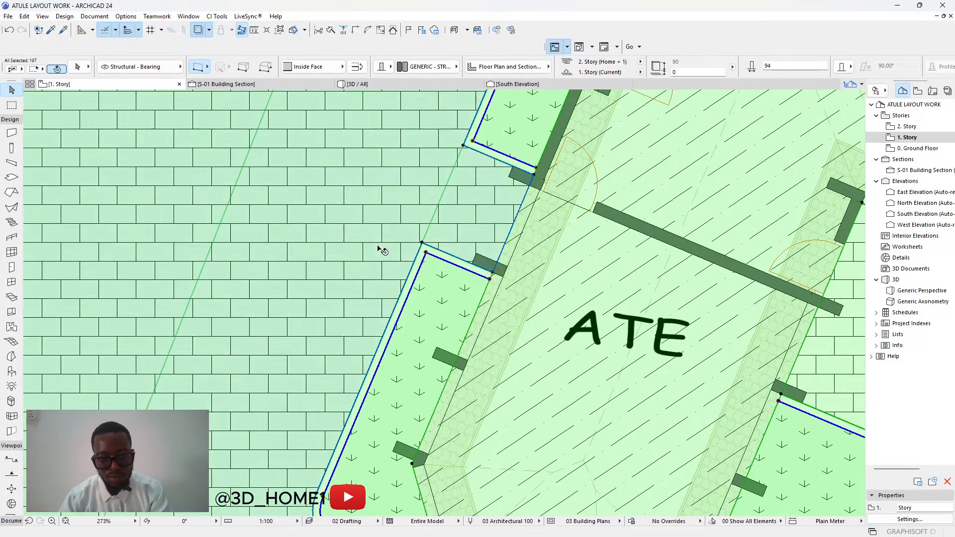
scroll(448, 272, "down", 10)
scroll(398, 281, "down", 1)
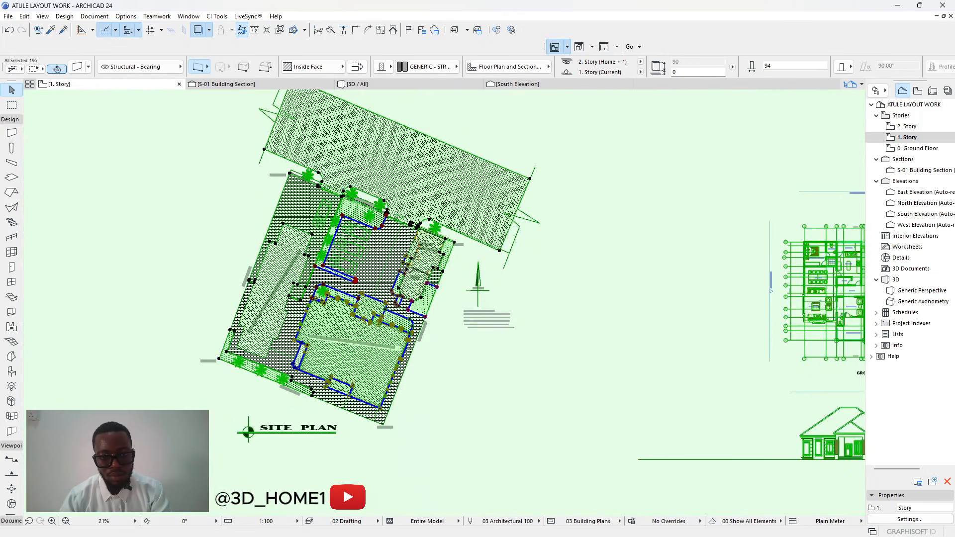
left_click(513, 281, "shift")
scroll(381, 271, "up", 3)
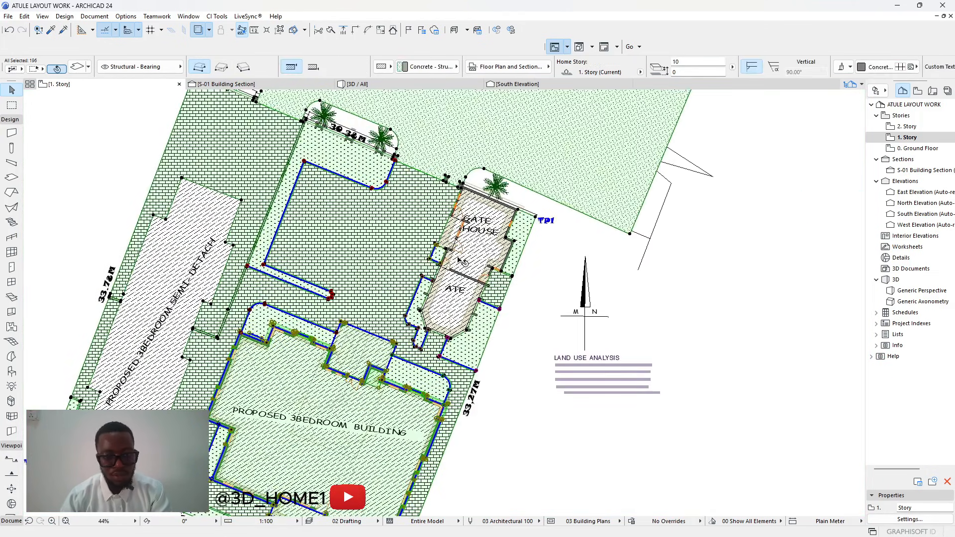
Remove the grouped bungalow model and the separately picked Window 24 beside the porch from the selection, keeping the site slabs and kerbs selected.
scroll(461, 269, "down", 2)
scroll(370, 192, "up", 5)
scroll(397, 209, "down", 5)
scroll(391, 354, "up", 2)
scroll(391, 354, "up", 3)
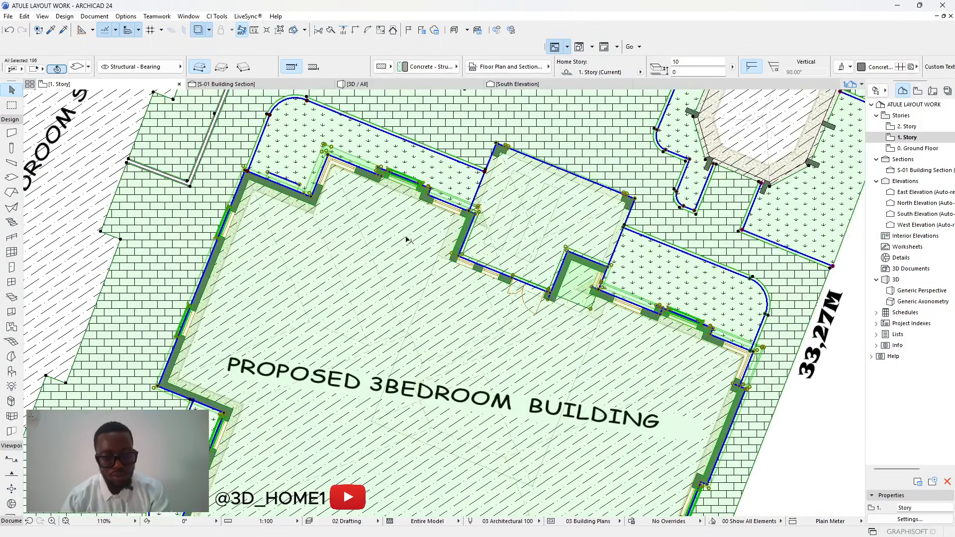
left_click(432, 199, "shift")
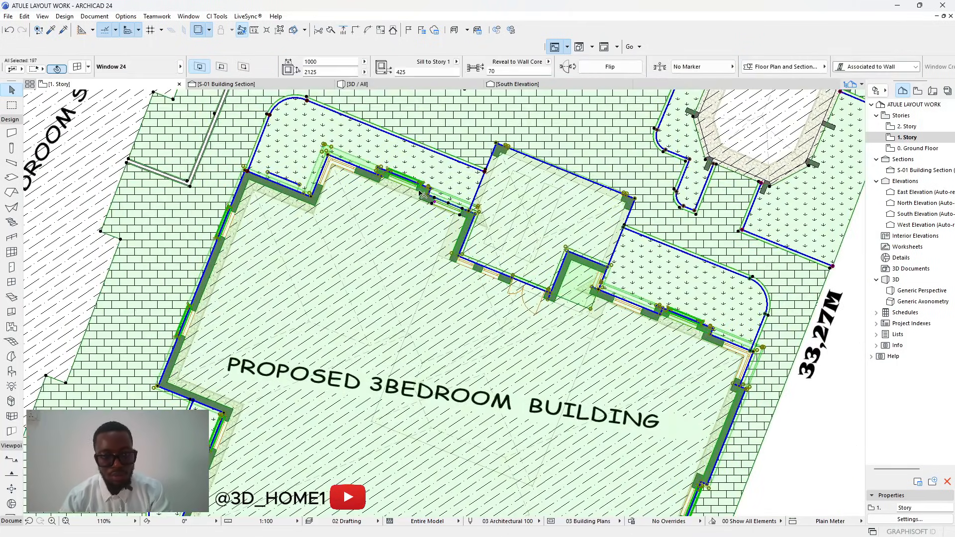
scroll(421, 194, "up", 6)
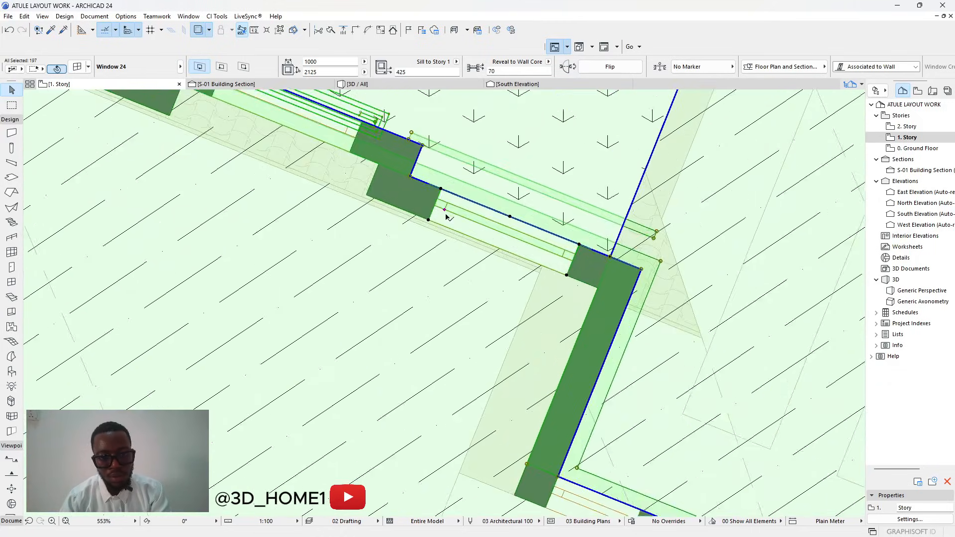
left_click(432, 209, "shift")
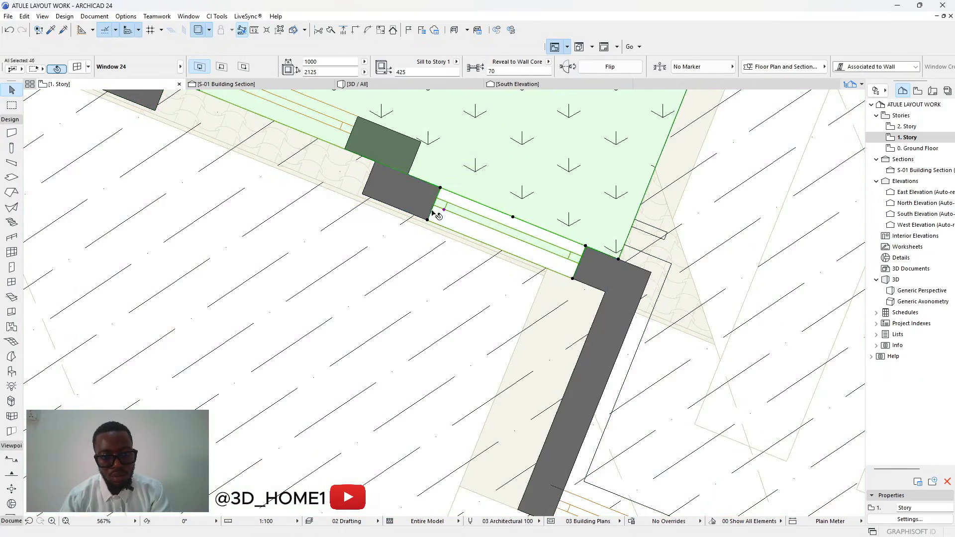
scroll(433, 214, "down", 5)
scroll(417, 212, "up", 5)
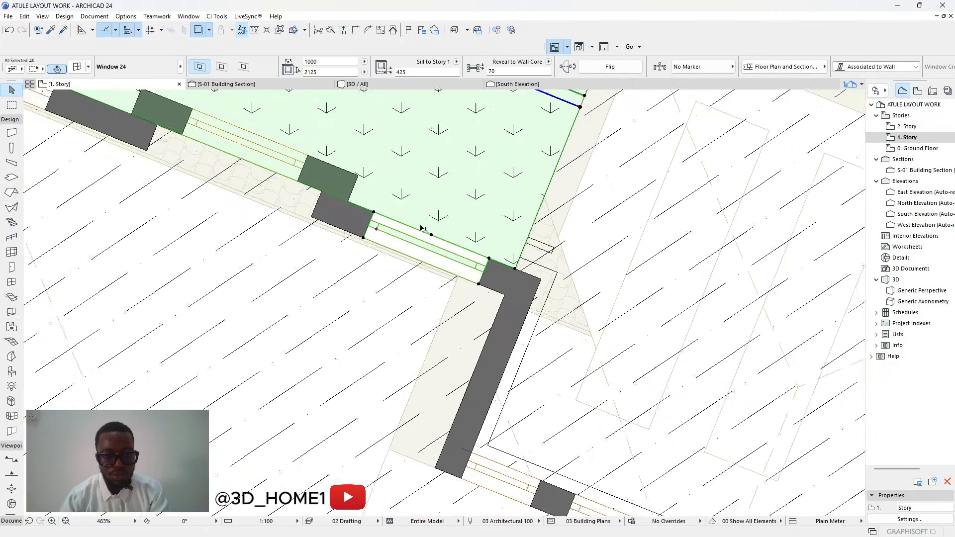
left_click(405, 236, "shift")
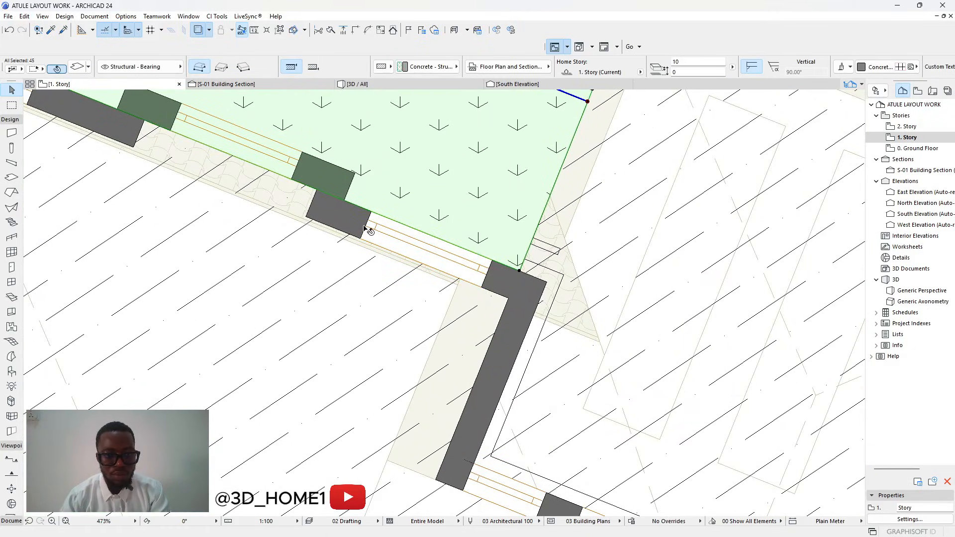
Clear the bungalow model from the selection and re-add the grass slab along its front to the selected site slabs.
scroll(368, 229, "down", 3)
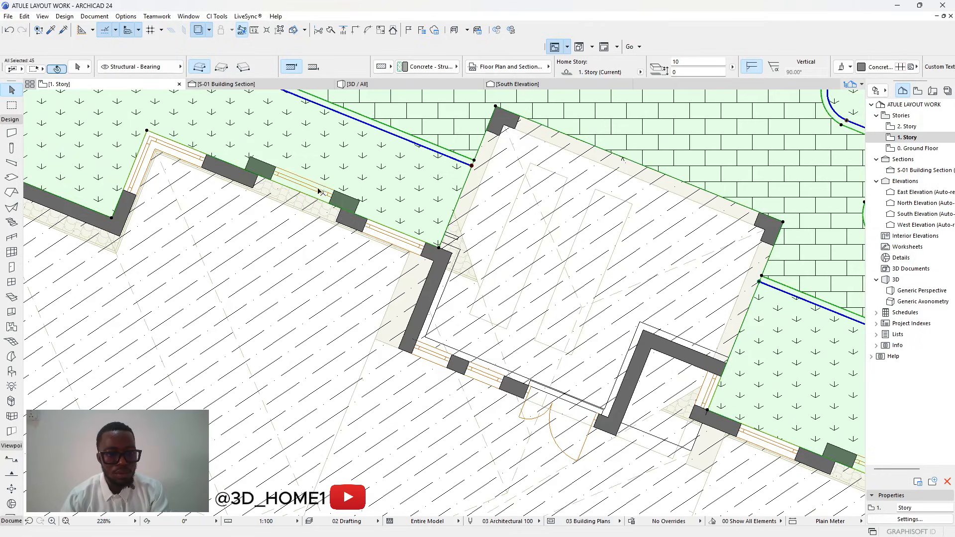
scroll(253, 172, "up", 6)
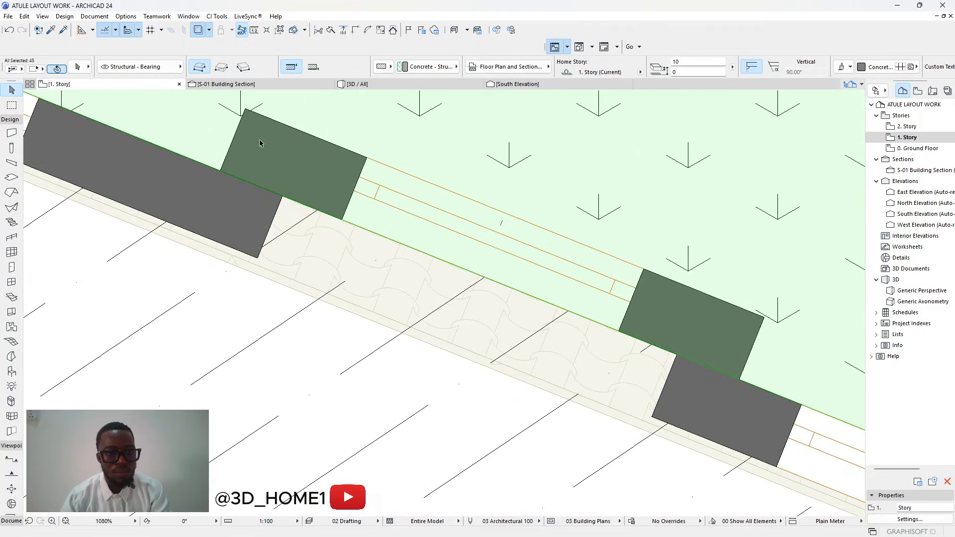
left_click(251, 179, "shift")
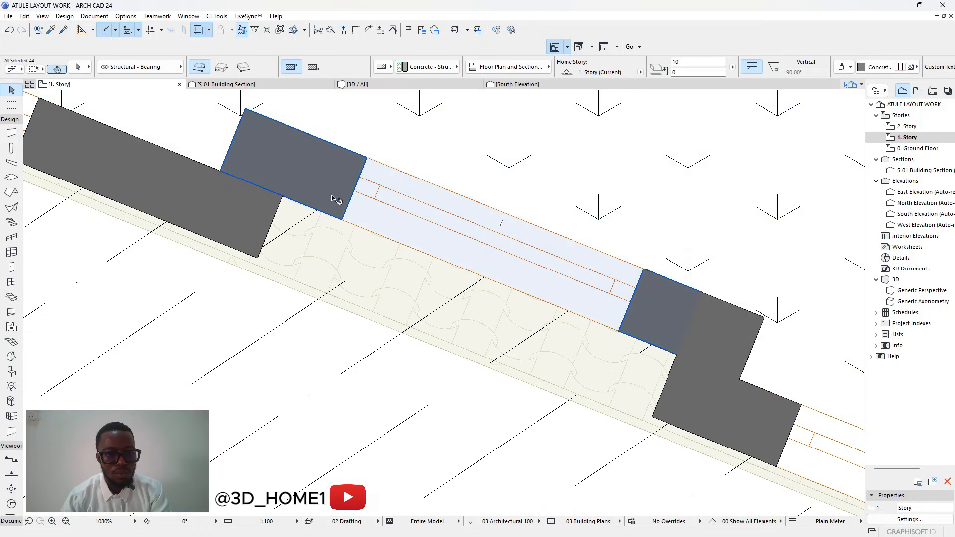
key("ctrl+a")
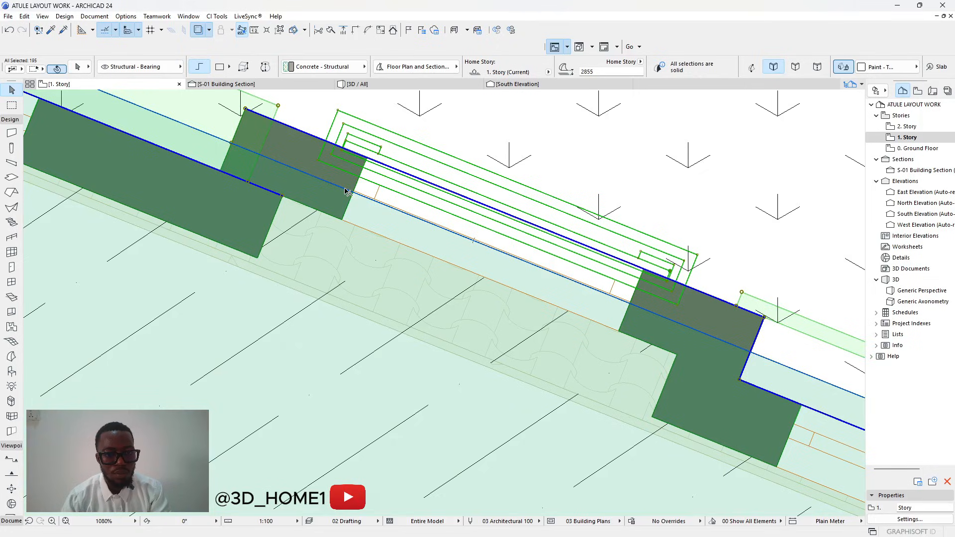
left_click(349, 189, "shift")
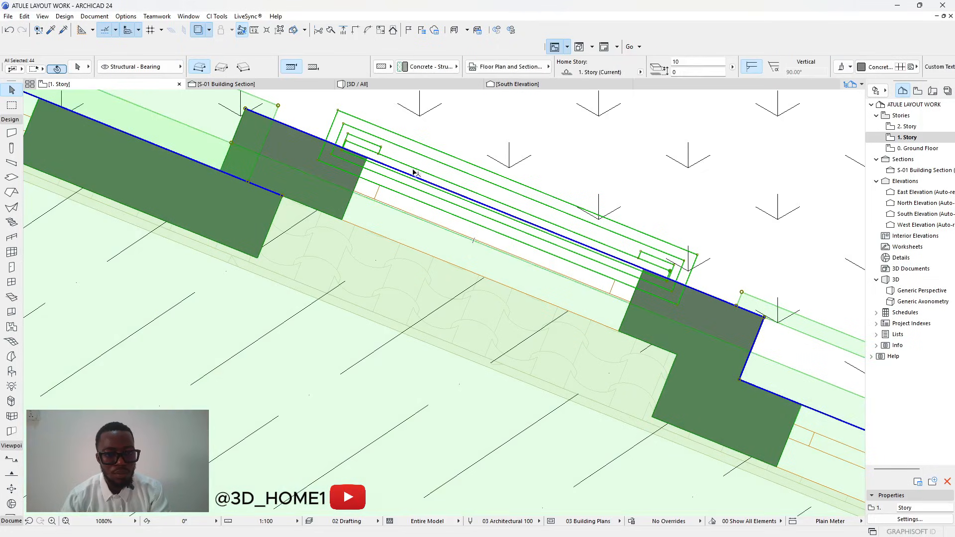
left_click(457, 142, "shift")
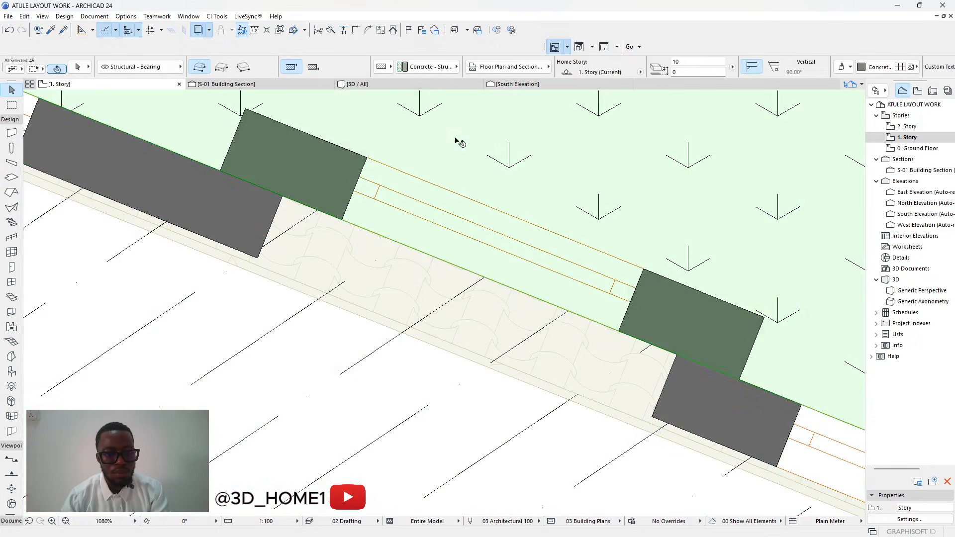
Assign the selected paving, grass and road slabs of the site plan to a different home story.
scroll(353, 227, "down", 15)
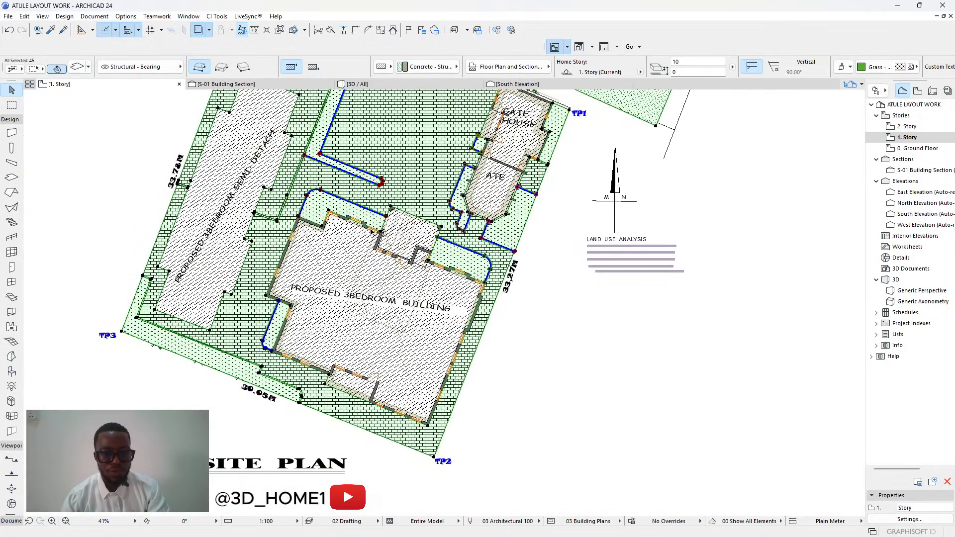
scroll(340, 279, "down", 3)
scroll(436, 181, "up", 3)
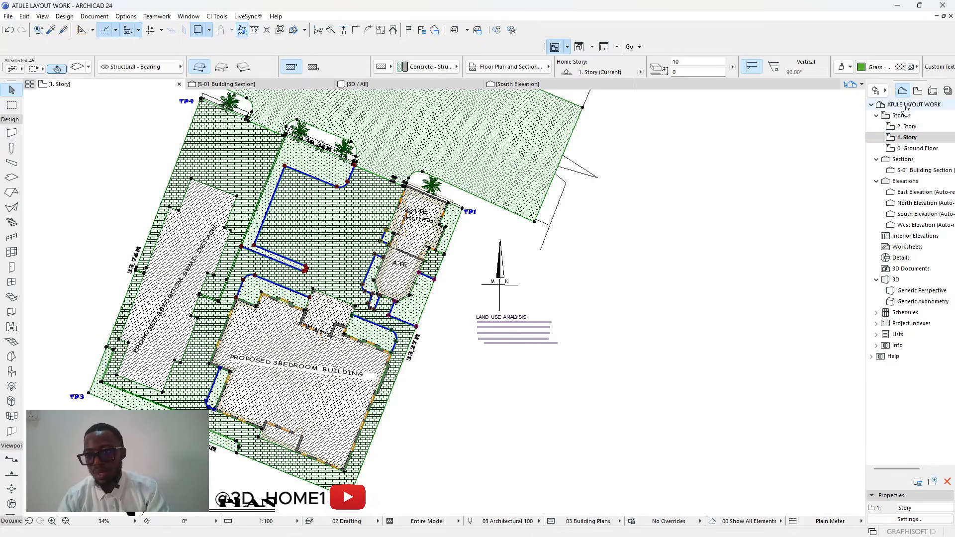
left_click(640, 72)
left_click(674, 85)
left_click(664, 196)
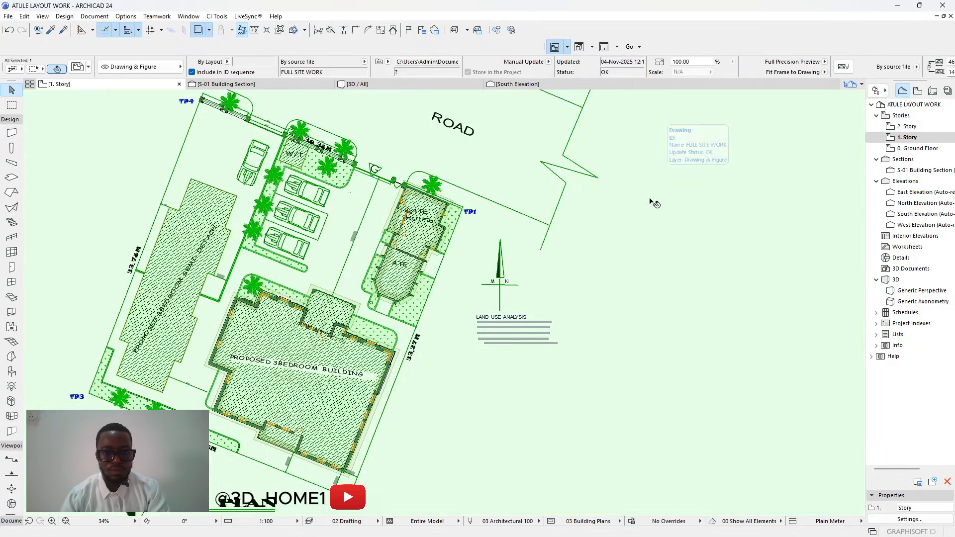
Examine the height of the kerbs relative to the paving and grass around the buildings in the 3D view.
left_click(424, 85)
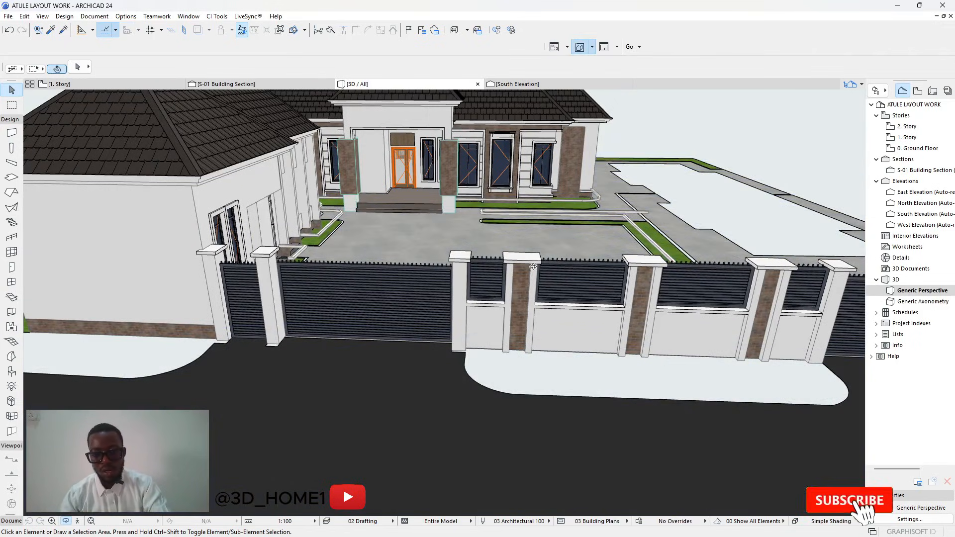
left_click_drag(533, 267, 656, 343)
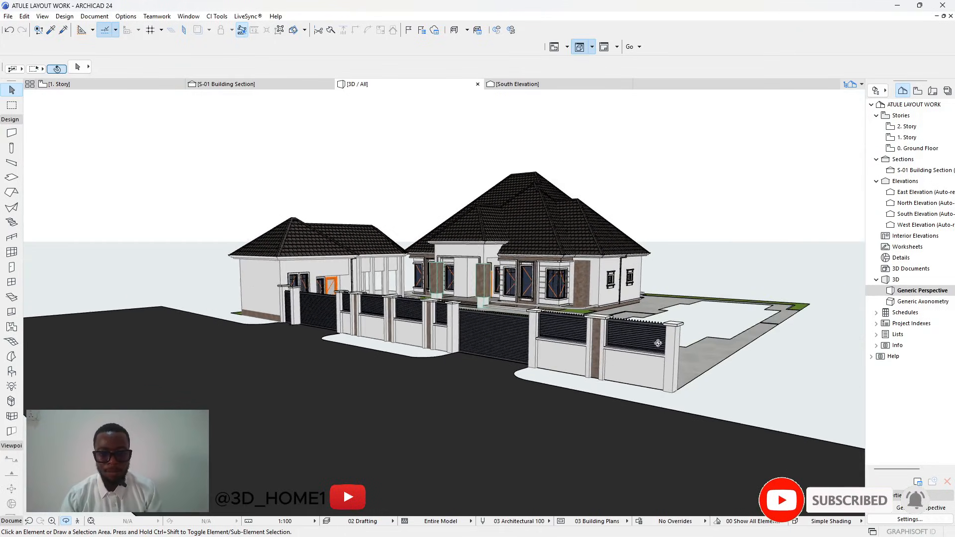
scroll(657, 343, "up", 5)
scroll(548, 349, "up", 3)
scroll(547, 349, "down", 5)
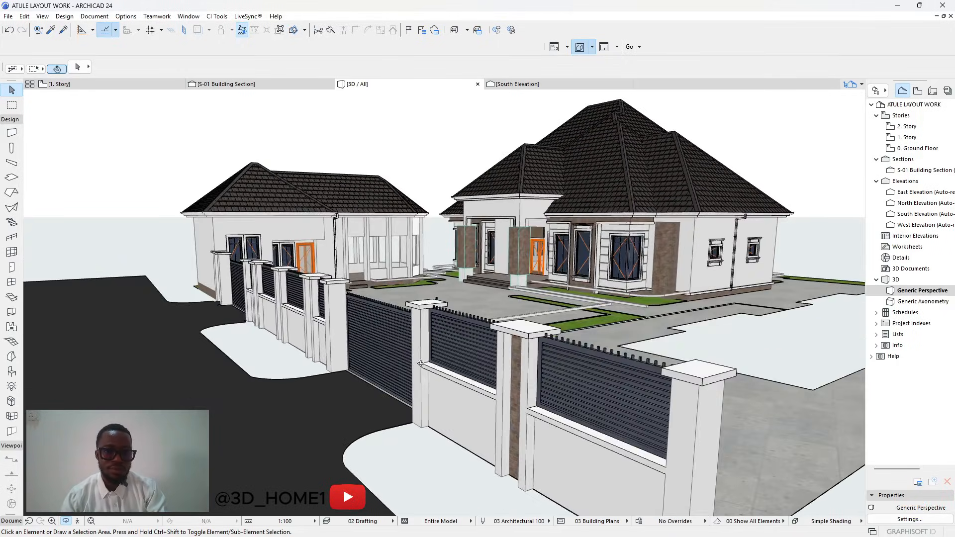
scroll(584, 302, "up", 1)
scroll(584, 301, "up", 4)
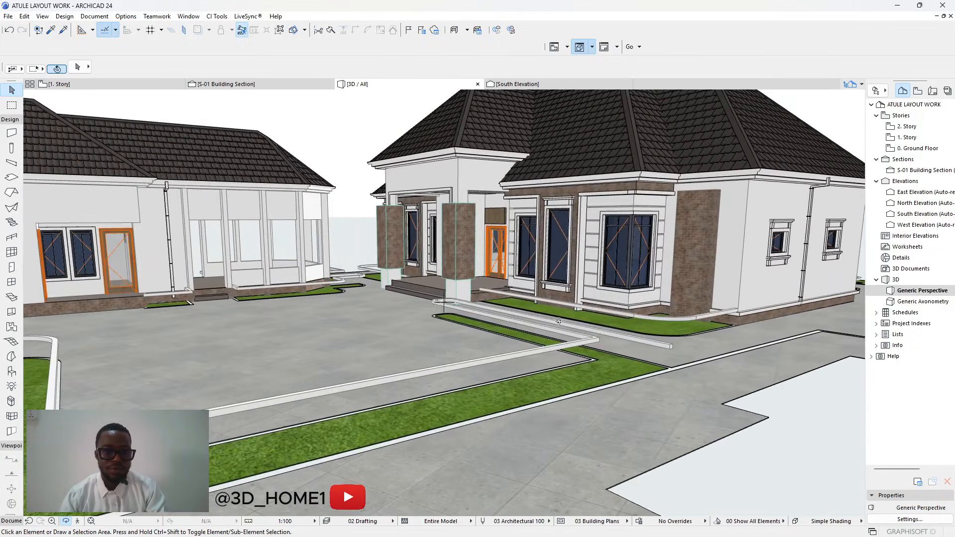
scroll(543, 337, "up", 1)
middle_click_drag(543, 337, 606, 356, "shift")
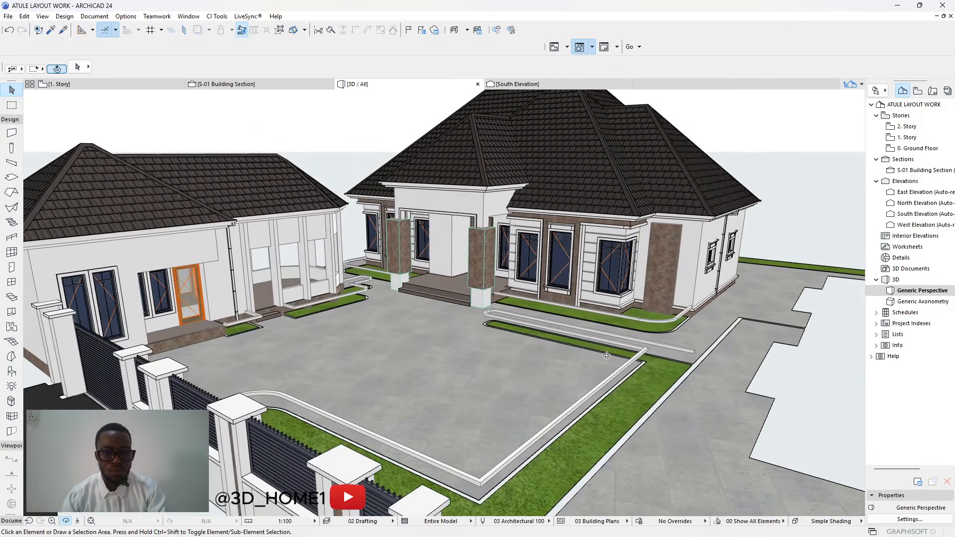
Select all walls in the 3D view and remove the grouped bungalow and Ate and Gate House models from the selection.
left_click(628, 371)
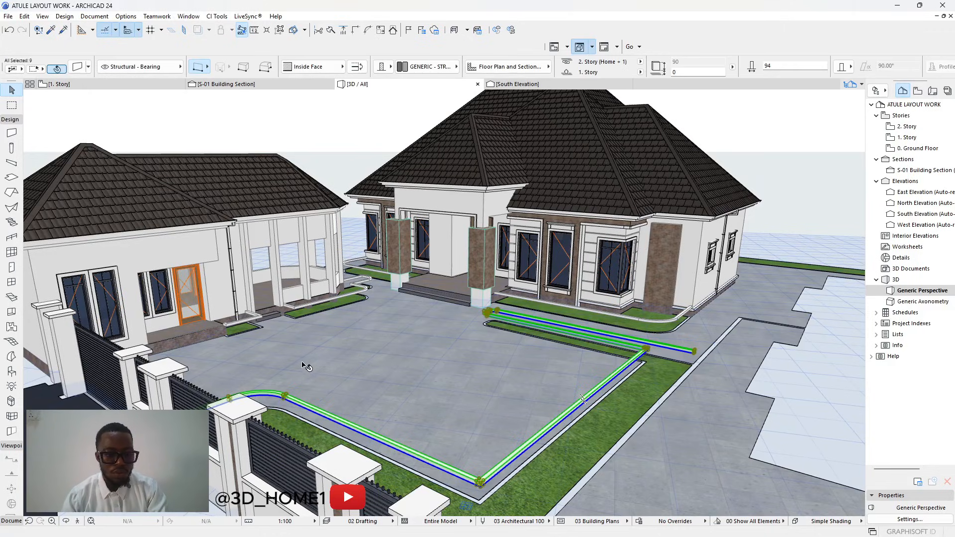
key("Escape")
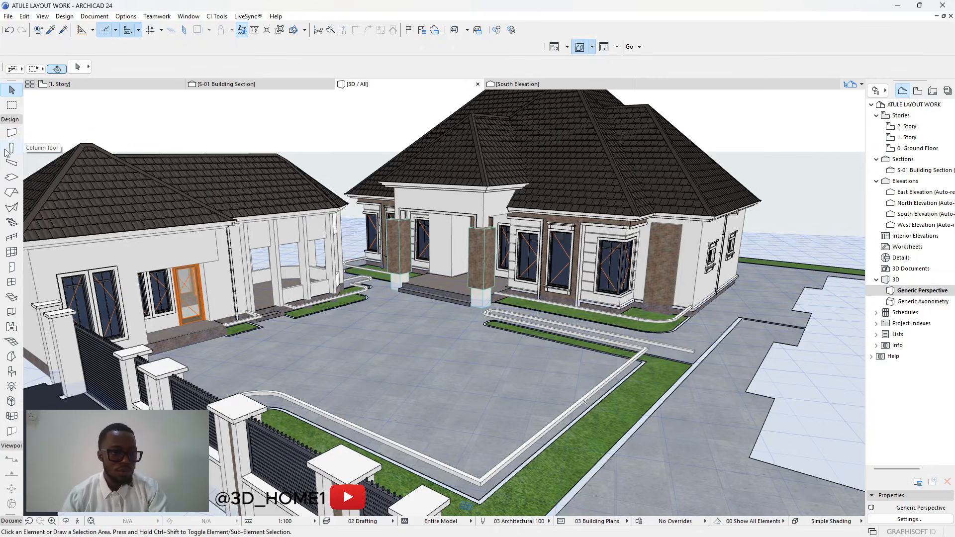
left_click(11, 133)
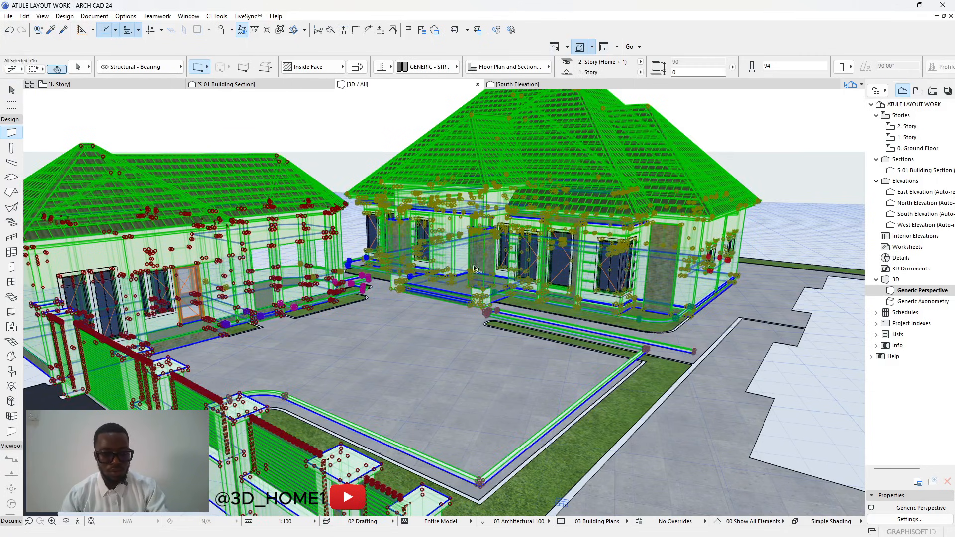
left_click(682, 234, "shift")
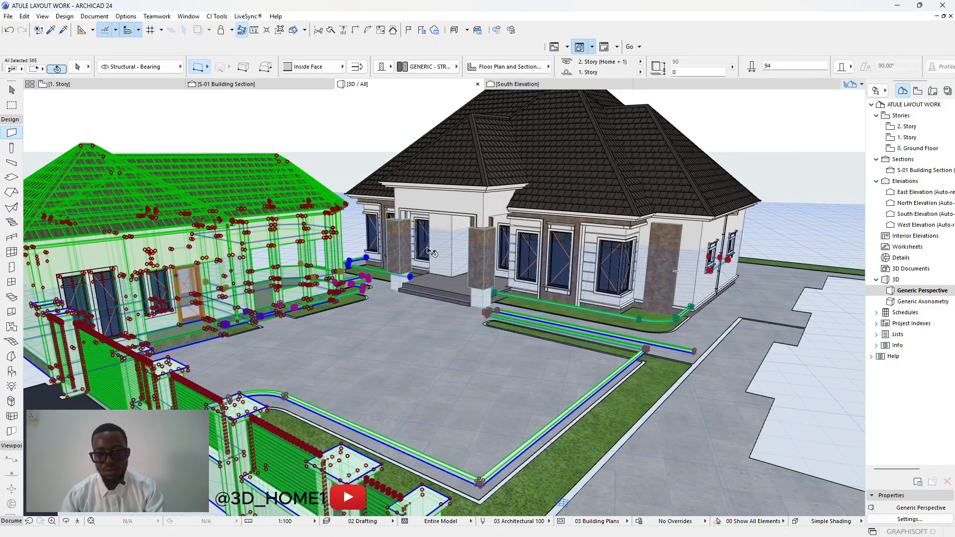
left_click(278, 249, "shift")
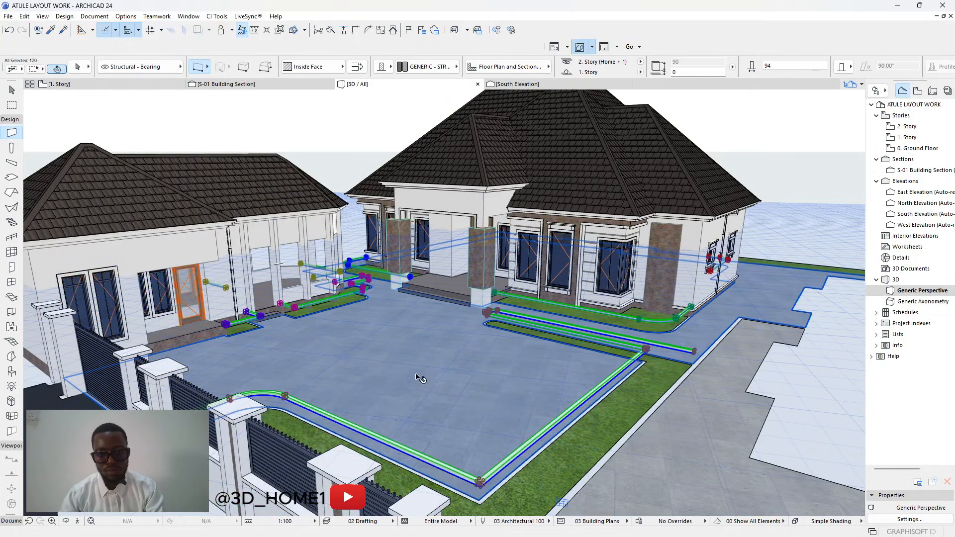
Remove the long building model standing far from the site from the wall selection, keeping the kerb walls selected.
scroll(389, 316, "down", 6)
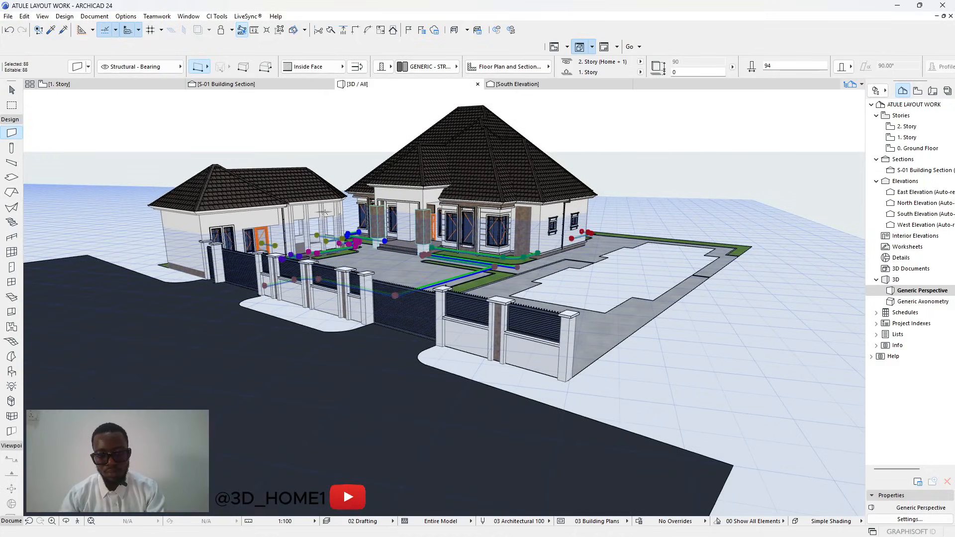
scroll(368, 268, "up", 3)
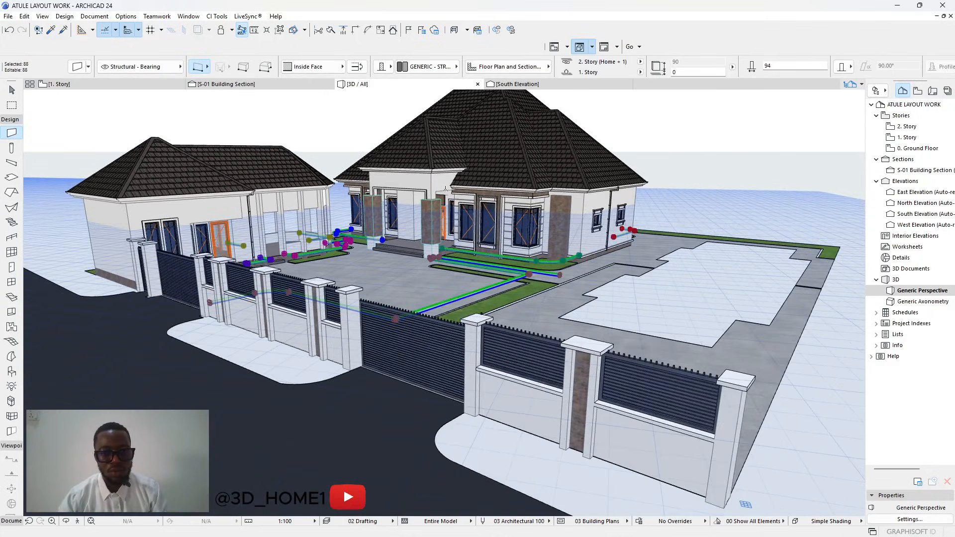
scroll(389, 295, "down", 8)
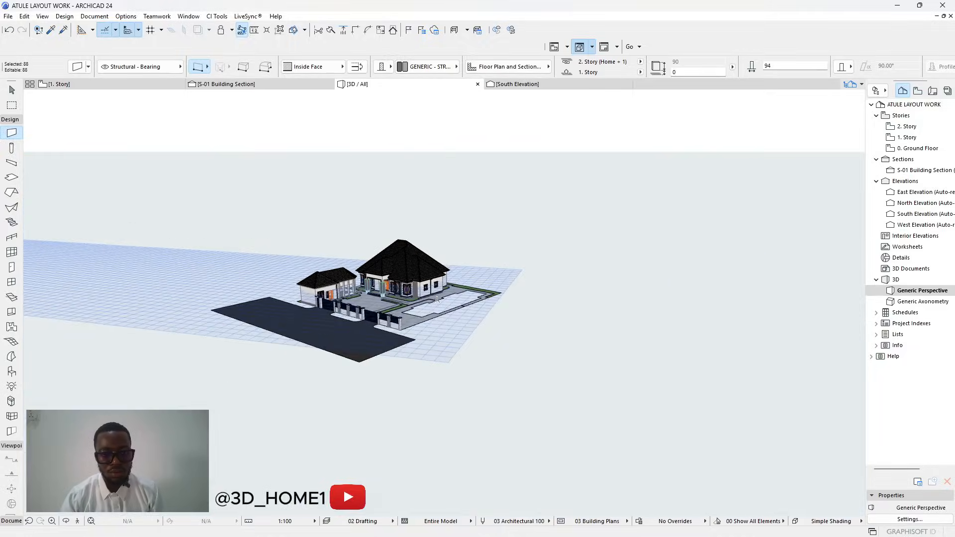
scroll(437, 300, "down", 4)
scroll(119, 275, "up", 6)
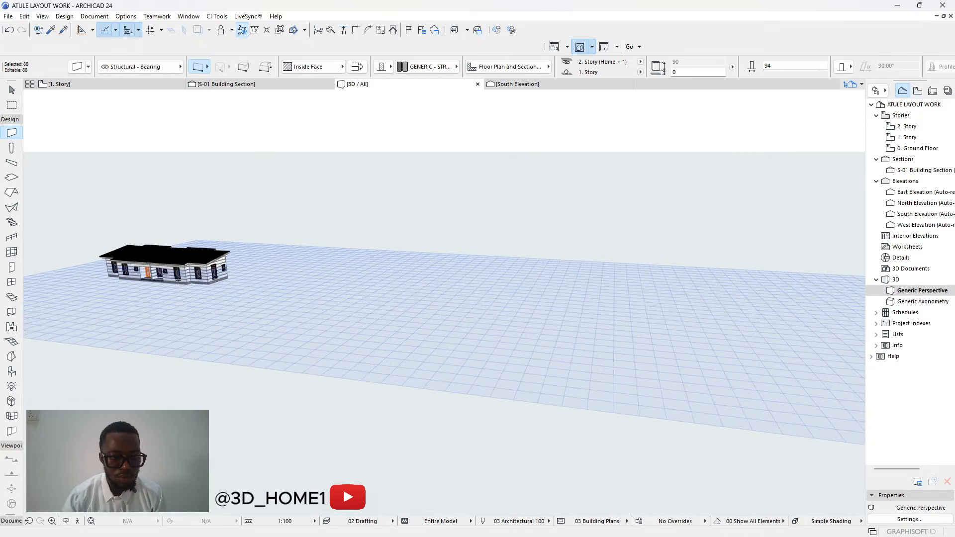
scroll(178, 281, "up", 5)
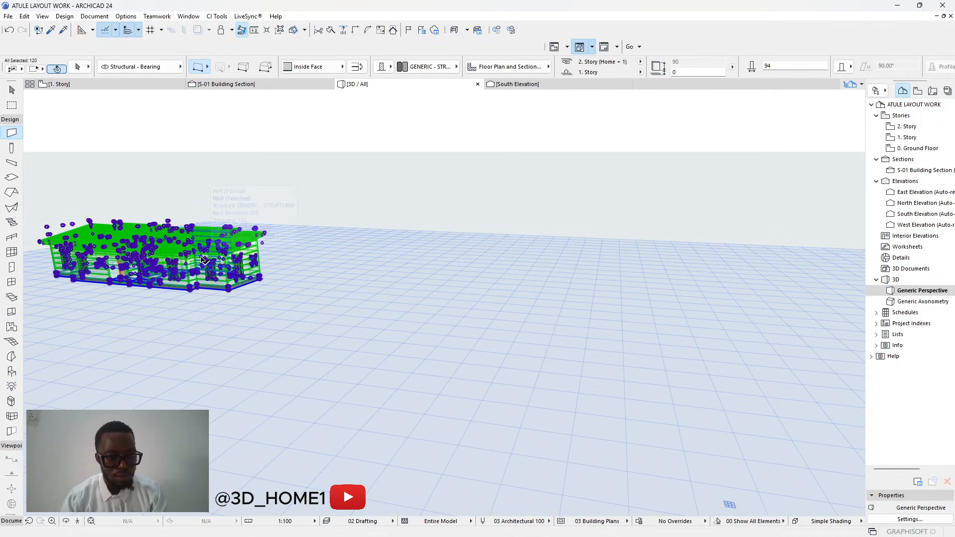
left_click(203, 260)
scroll(119, 276, "down", 6)
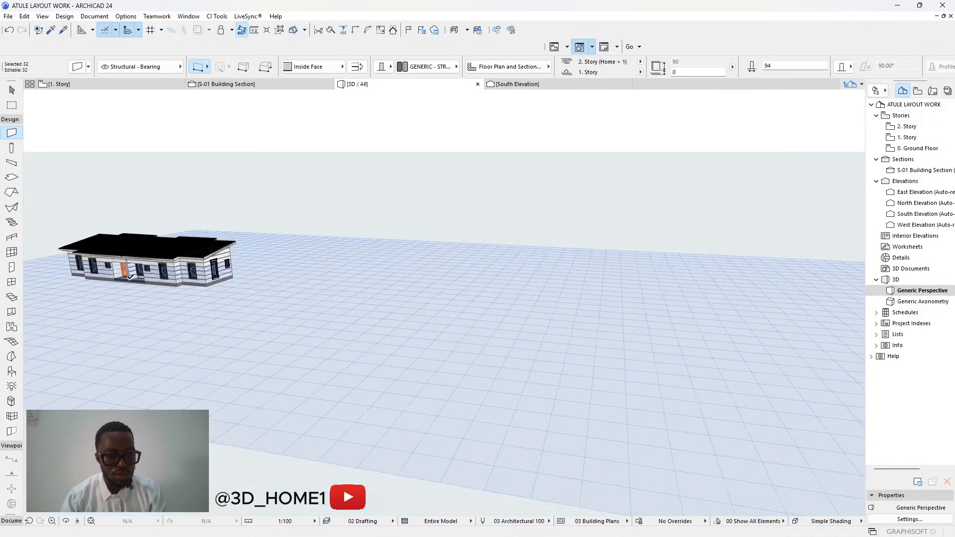
Try to change the home story of the selected kerb walls around the courtyard, and clear the selection.
scroll(426, 290, "up", 6)
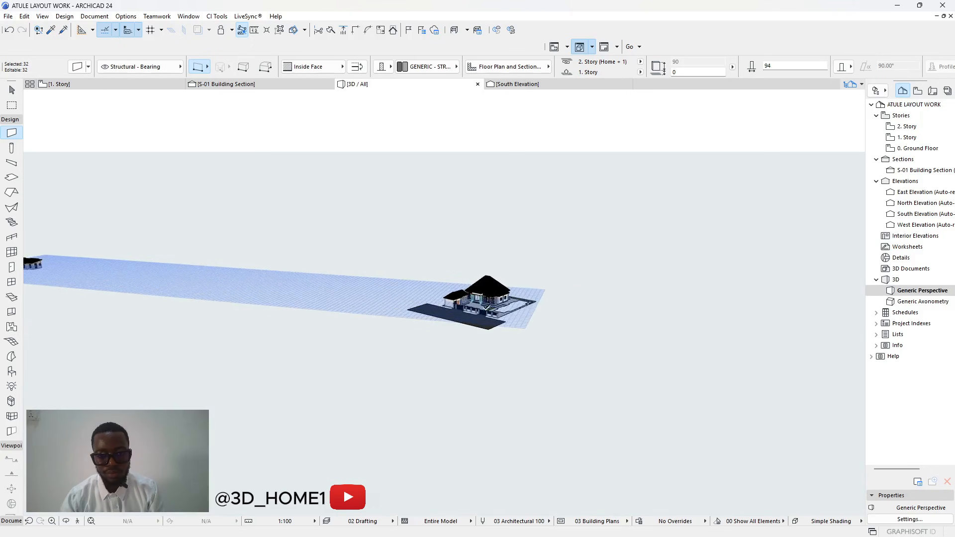
scroll(427, 290, "up", 2)
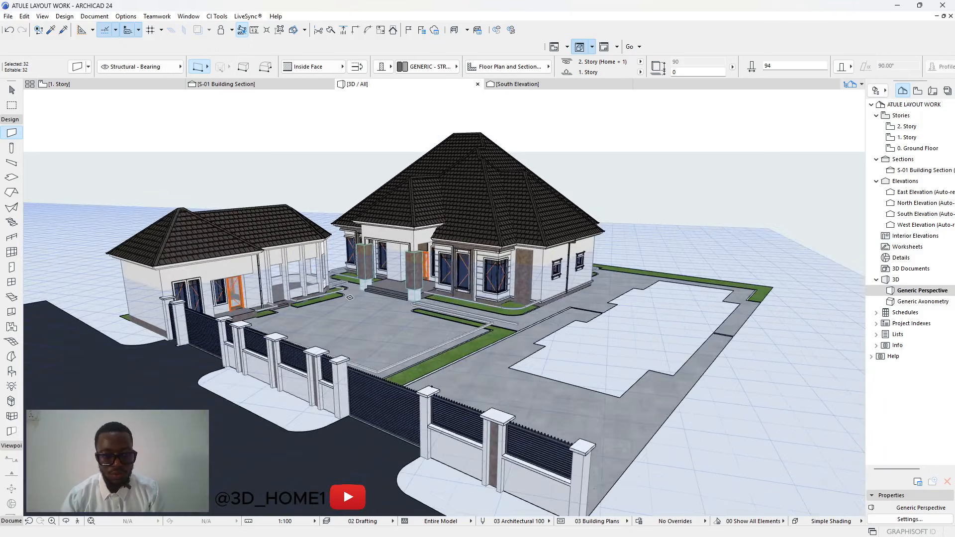
scroll(342, 297, "up", 4)
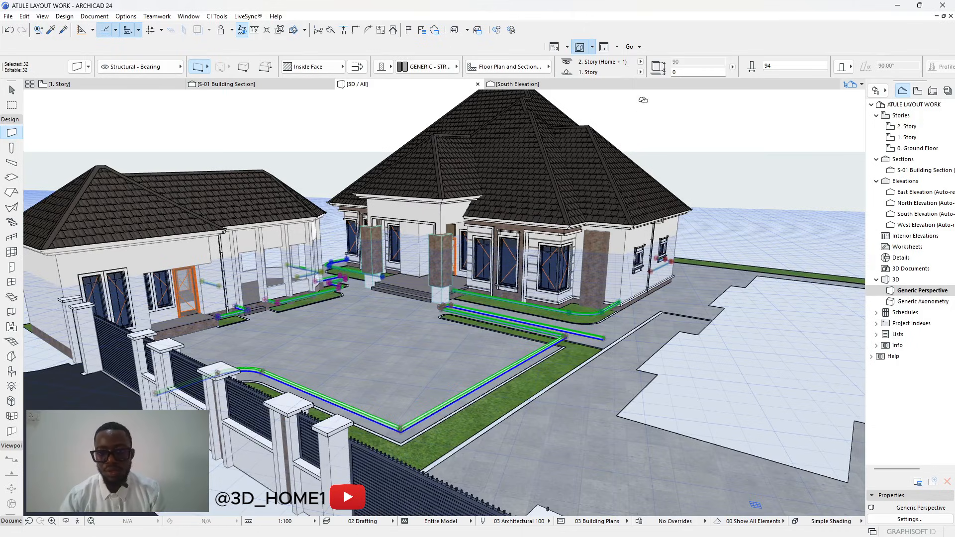
left_click(640, 72)
left_click(652, 86)
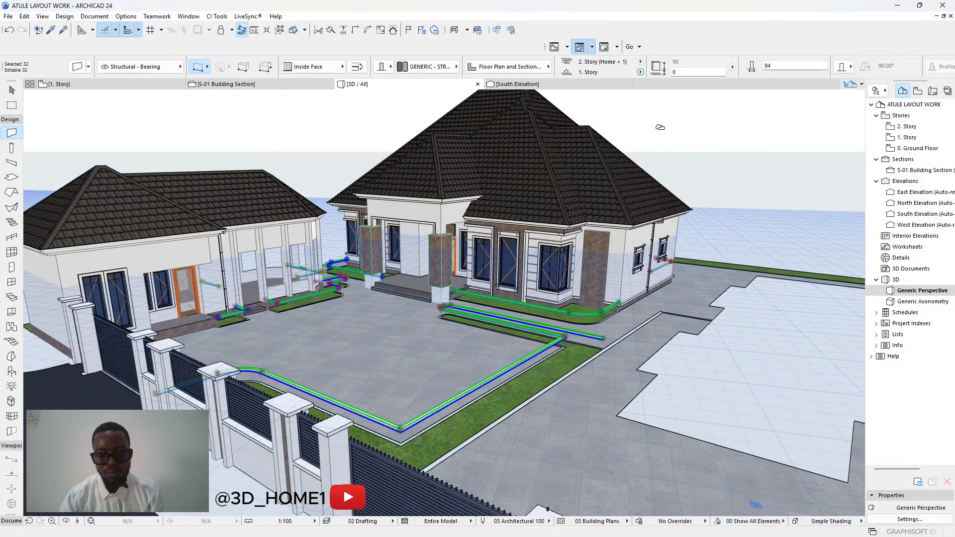
left_click(641, 73)
left_click(662, 86)
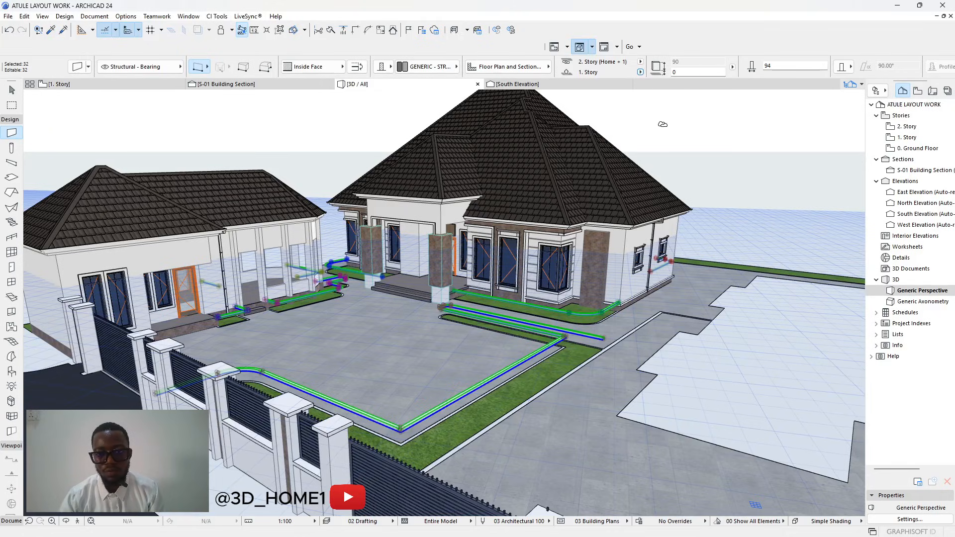
key("Escape")
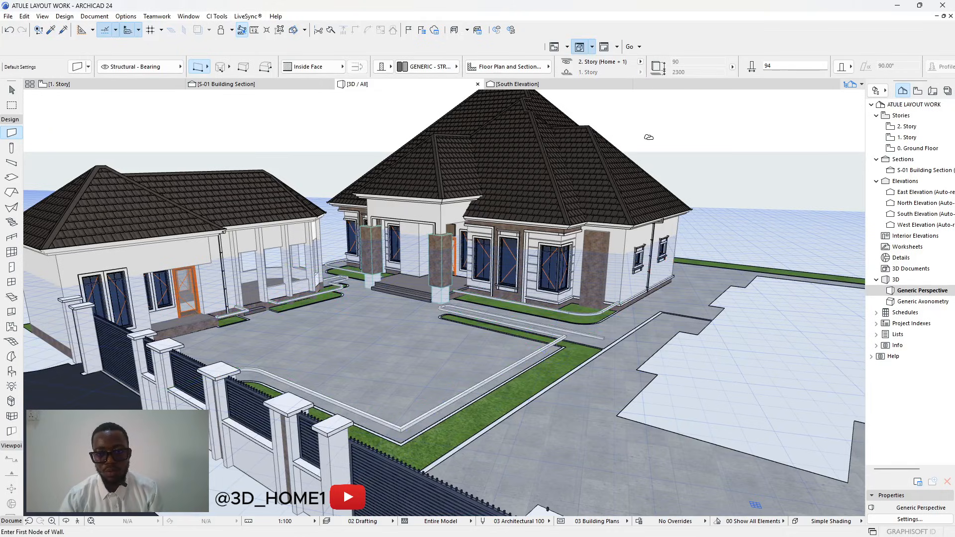
Select the raised kerb walls around the courtyard and the building lawns in the 3D view.
scroll(548, 339, "up", 3)
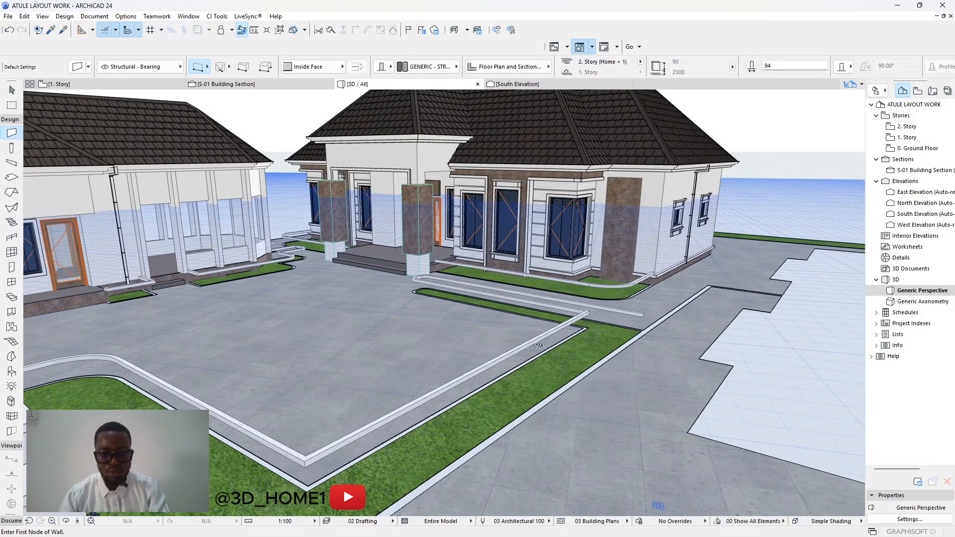
left_click(569, 324, "shift")
scroll(467, 301, "down", 2)
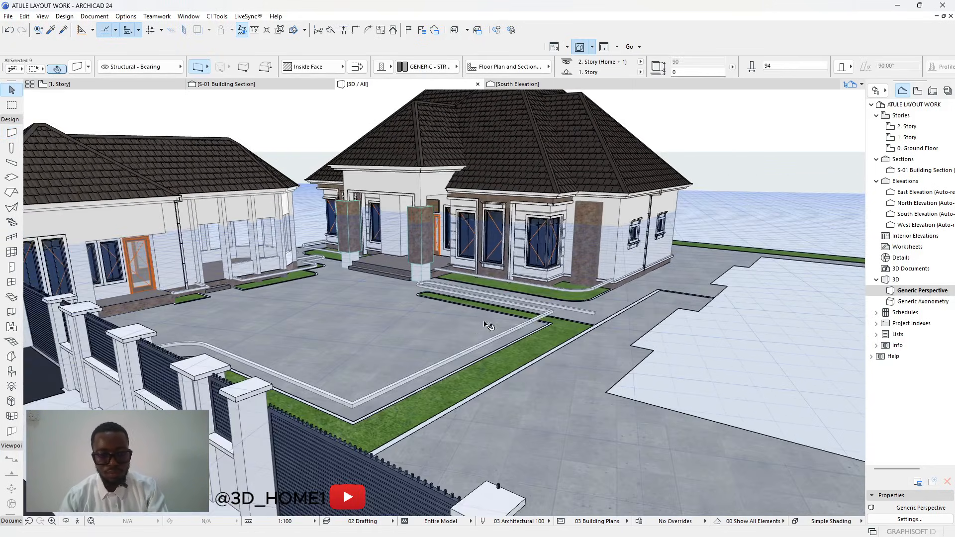
scroll(572, 314, "up", 5)
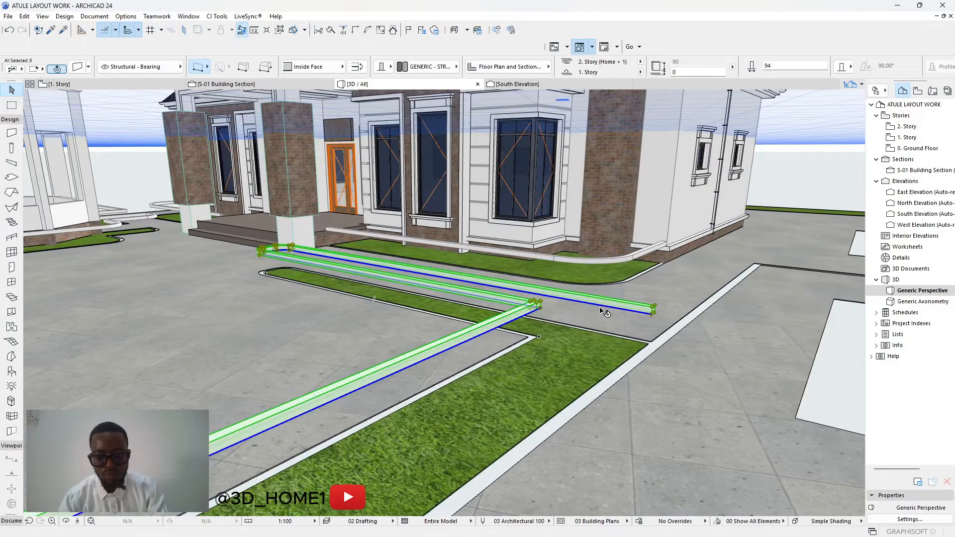
scroll(602, 310, "up", 3)
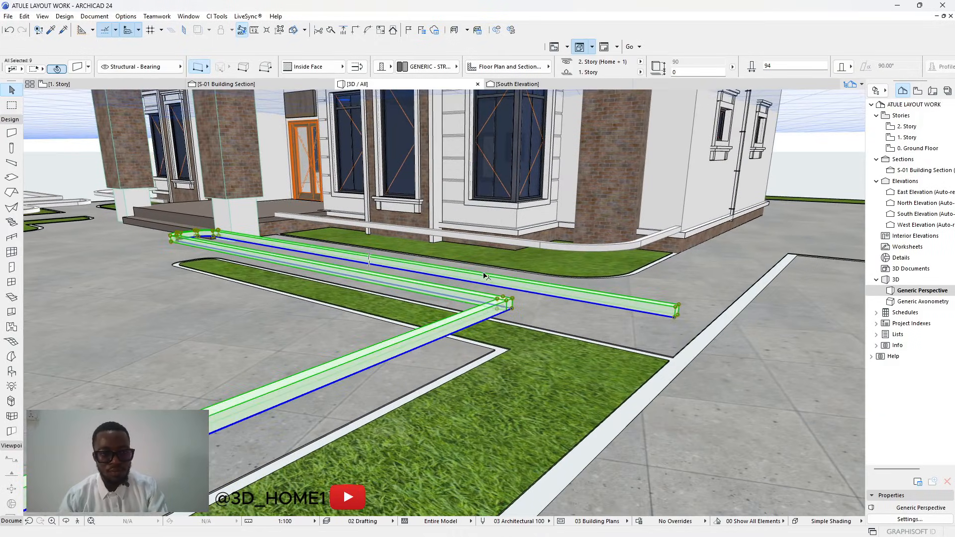
scroll(485, 275, "down", 1)
scroll(500, 286, "down", 1)
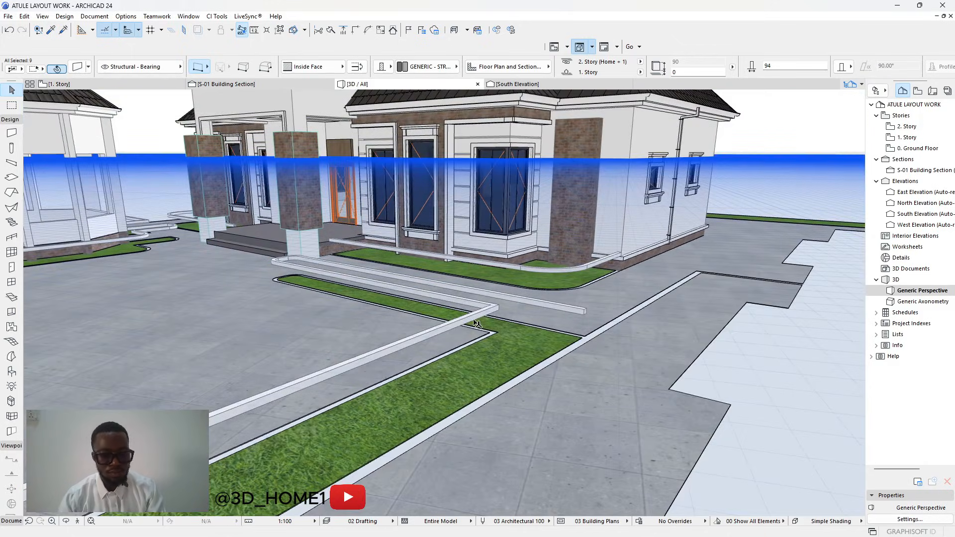
key("ctrl+z")
scroll(506, 319, "up", 4)
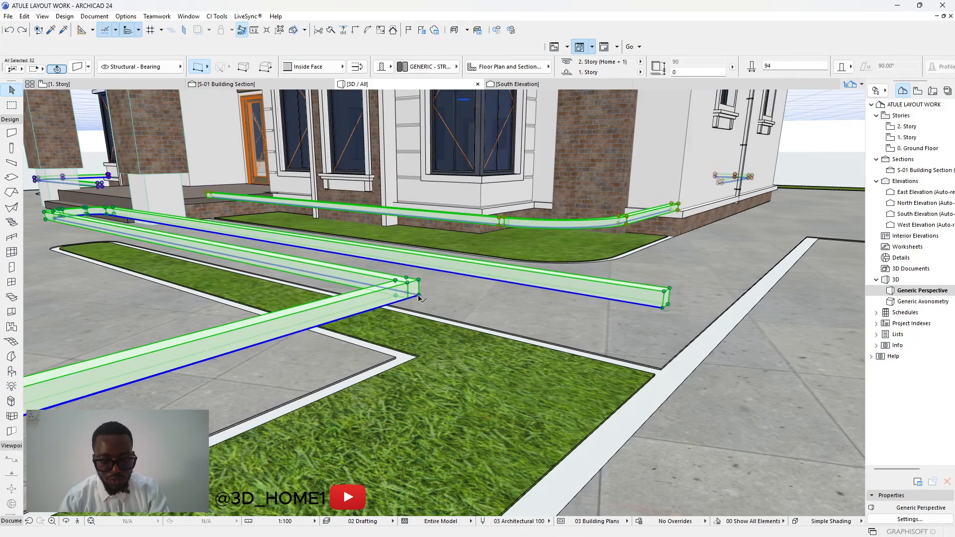
Lower the selected kerb walls vertically by 375 to the level of the grass edging, and clear the selection.
left_click(418, 296)
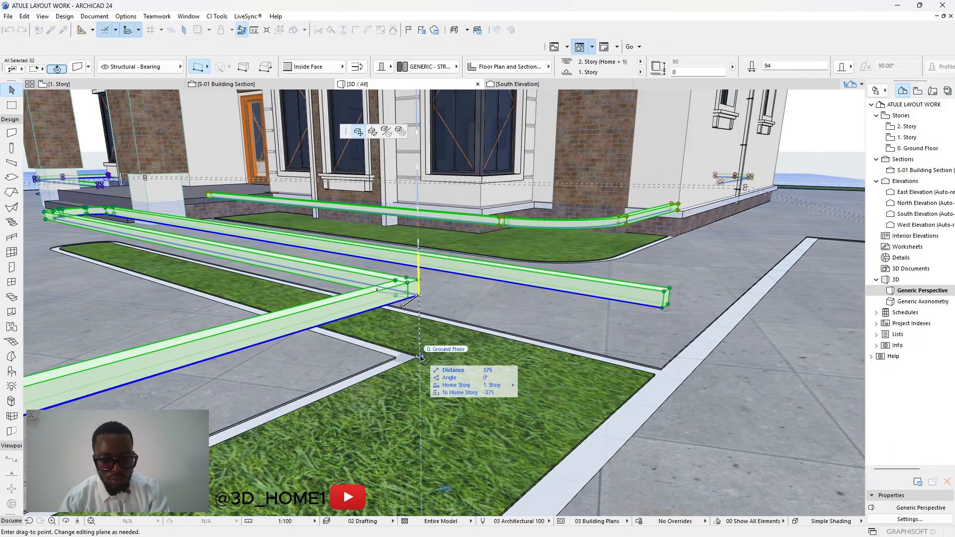
scroll(420, 357, "up", 1)
scroll(420, 358, "up", 2)
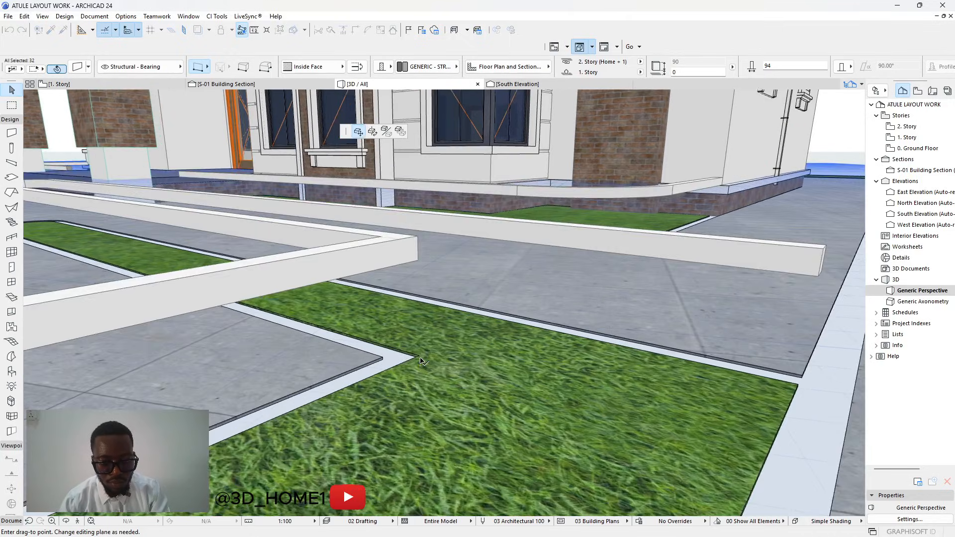
left_click(420, 357)
scroll(420, 357, "down", 6)
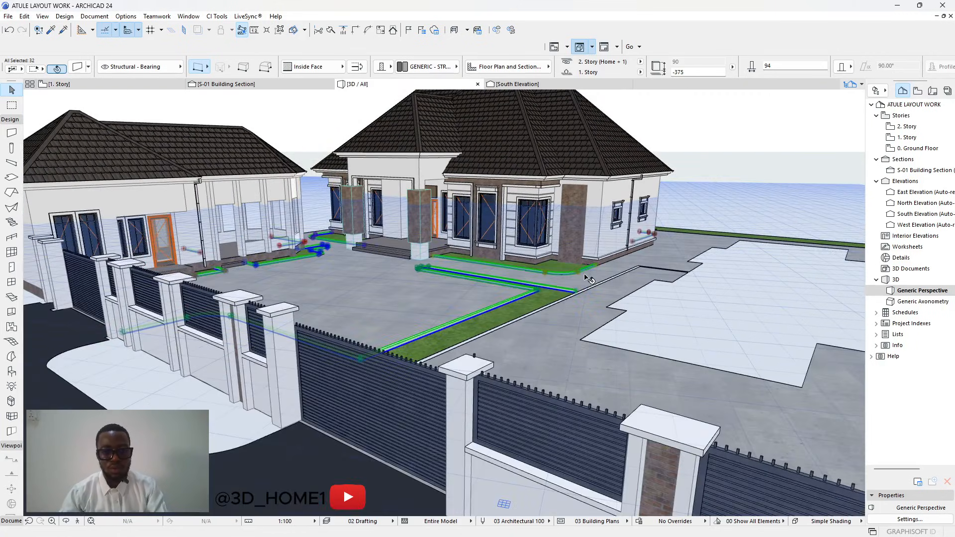
key("Escape")
Examine the lowered kerbs, the paving and the empty semi-detached footprint across the site in the 3D view.
middle_click_drag(471, 282, 412, 367, "shift")
scroll(412, 367, "down", 8)
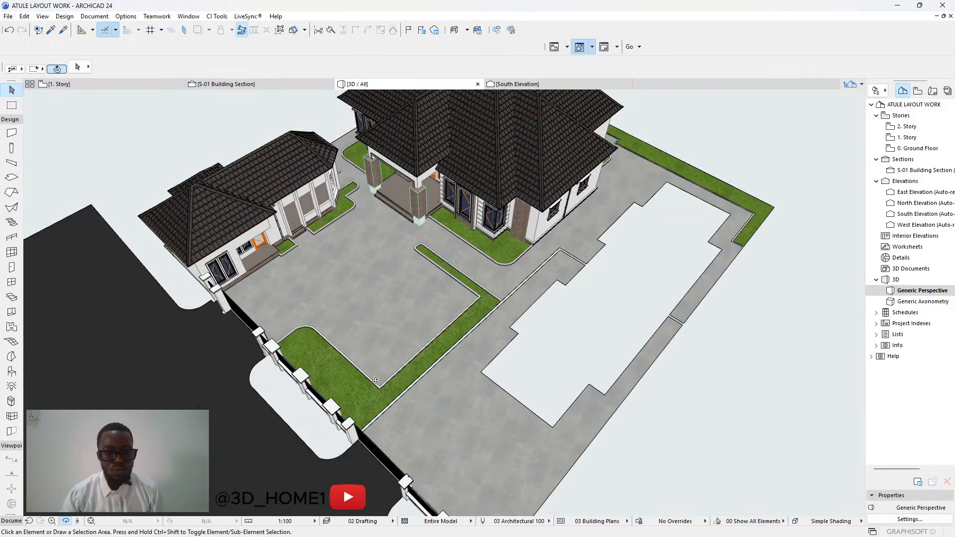
middle_click_drag(552, 319, 591, 288, "shift")
scroll(415, 317, "up", 4)
scroll(415, 317, "down", 4)
middle_click_drag(416, 317, 431, 356, "shift")
scroll(368, 288, "up", 4)
scroll(368, 288, "down", 3)
scroll(384, 299, "up", 3)
left_click_drag(434, 355, 485, 423)
scroll(474, 274, "down", 3)
scroll(473, 274, "down", 5)
left_click_drag(473, 274, 552, 265)
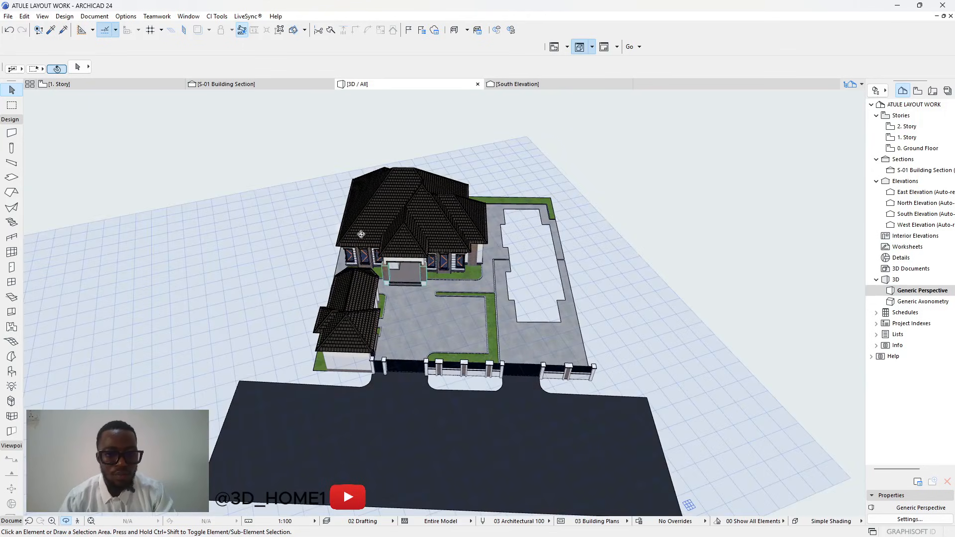
Select the grouped semi-detached building model on the 1. Story floor plan.
left_click(136, 85)
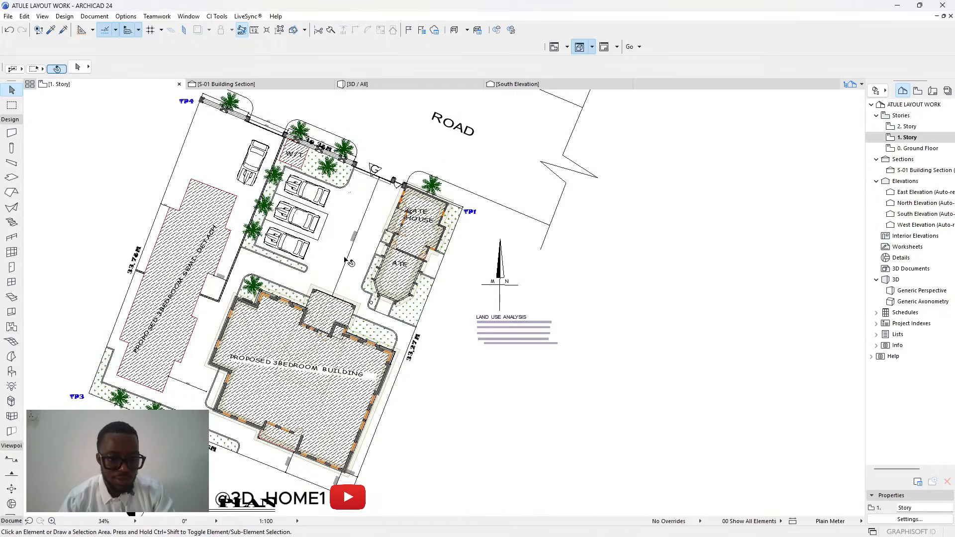
scroll(309, 297, "down", 7)
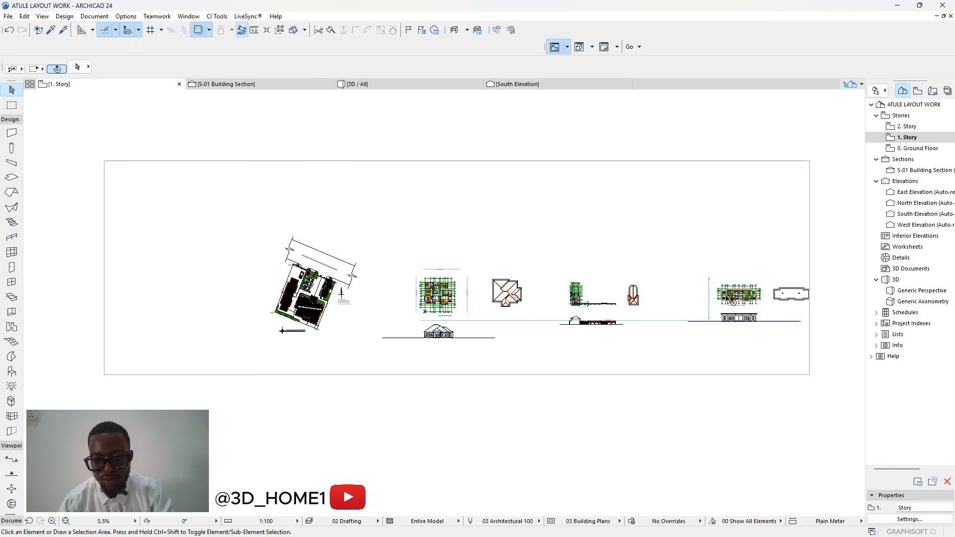
scroll(708, 299, "up", 14)
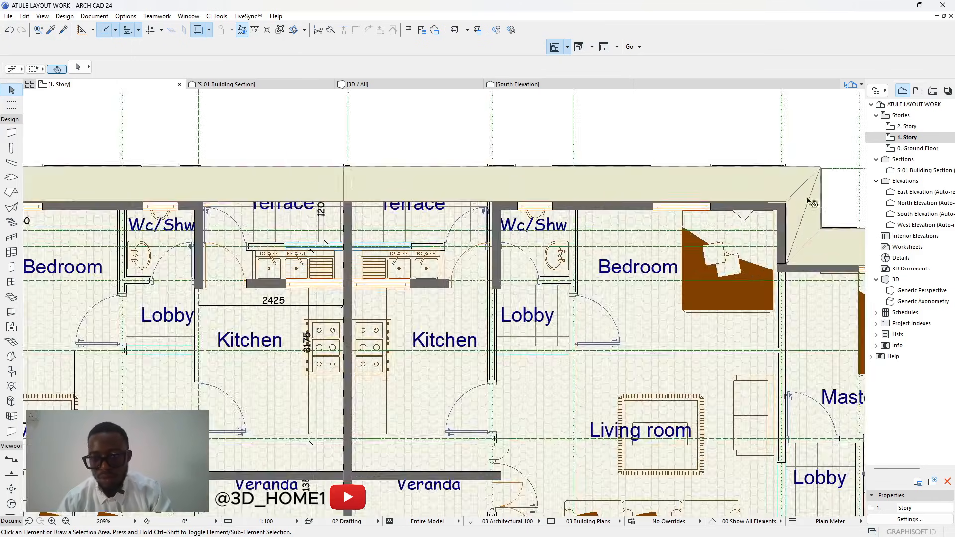
scroll(802, 201, "up", 5)
left_click(701, 206)
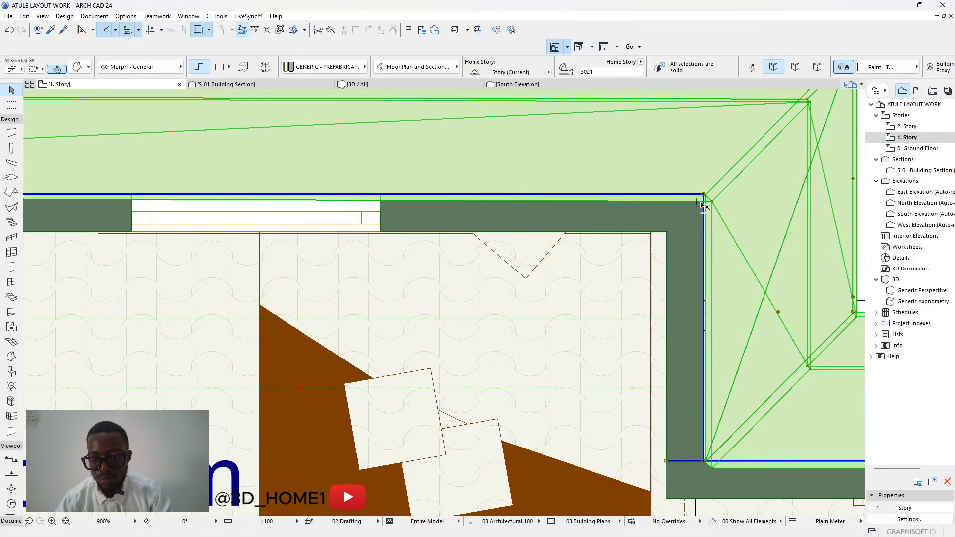
scroll(703, 201, "up", 4)
scroll(708, 213, "down", 14)
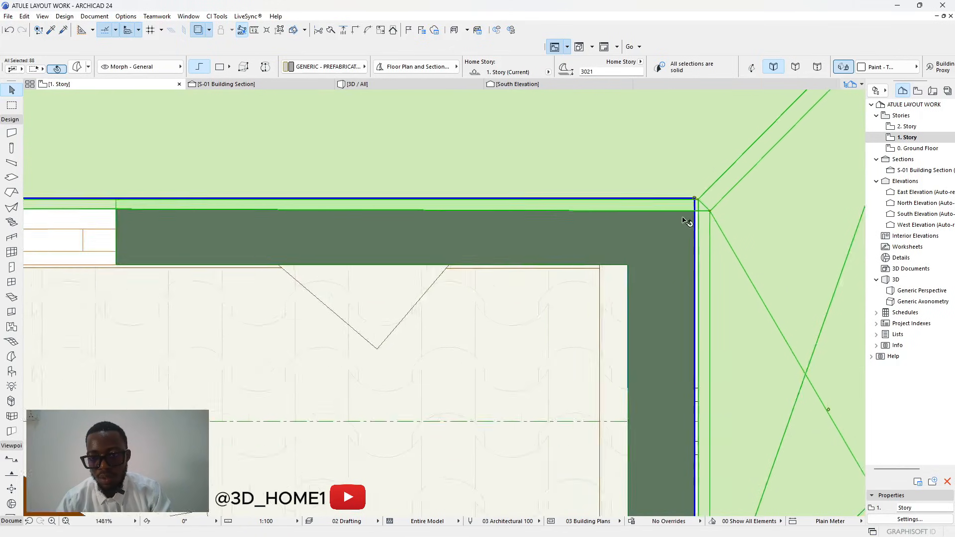
Move the semi-detached building by an outer wall corner onto the matching corner of its site plan footprint.
scroll(642, 367, "up", 10)
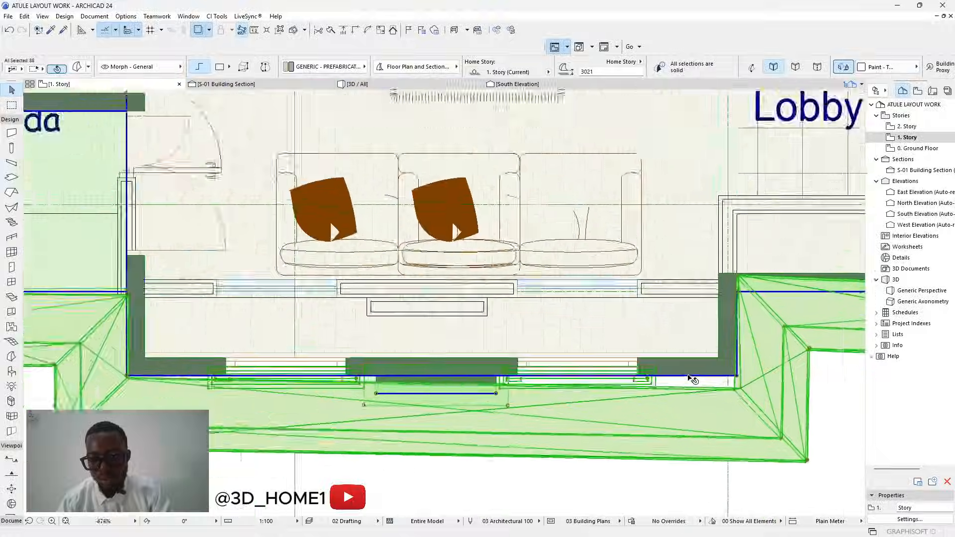
scroll(785, 379, "up", 2)
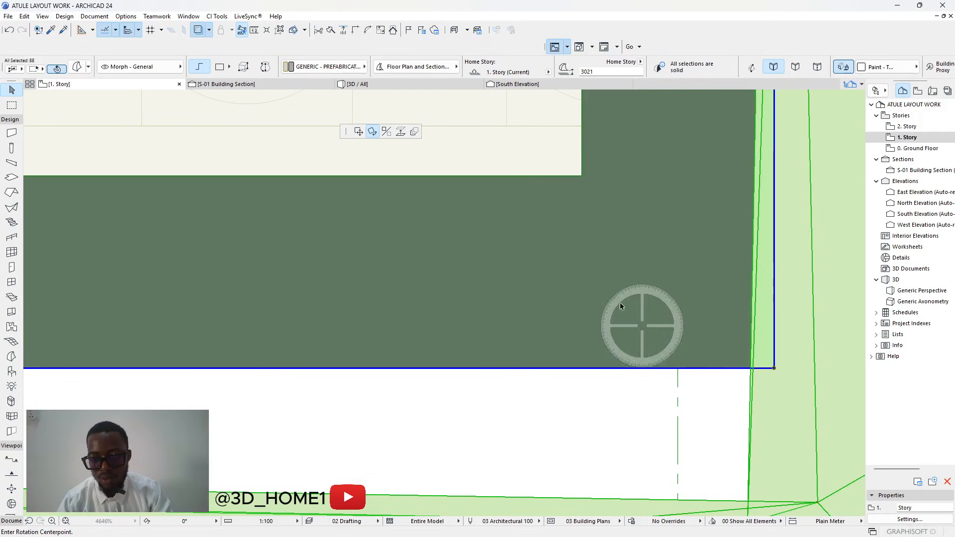
left_click(358, 132)
scroll(615, 266, "down", 12)
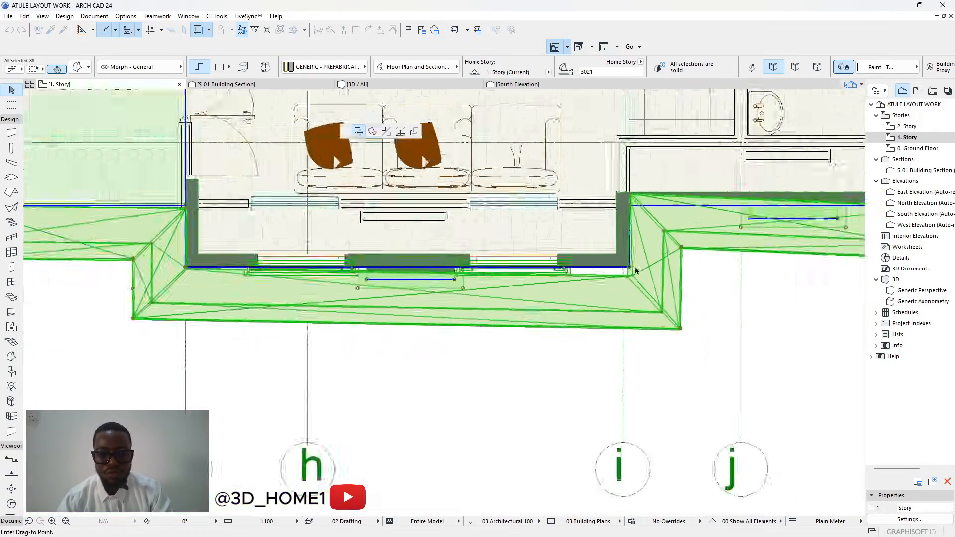
scroll(432, 276, "down", 1)
scroll(190, 269, "up", 1)
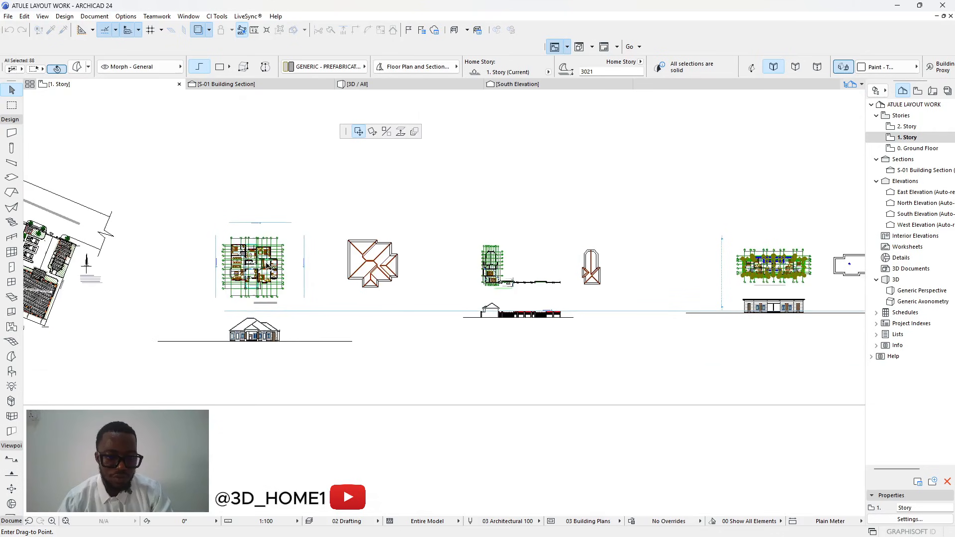
scroll(305, 277, "down", 2)
scroll(294, 273, "up", 5)
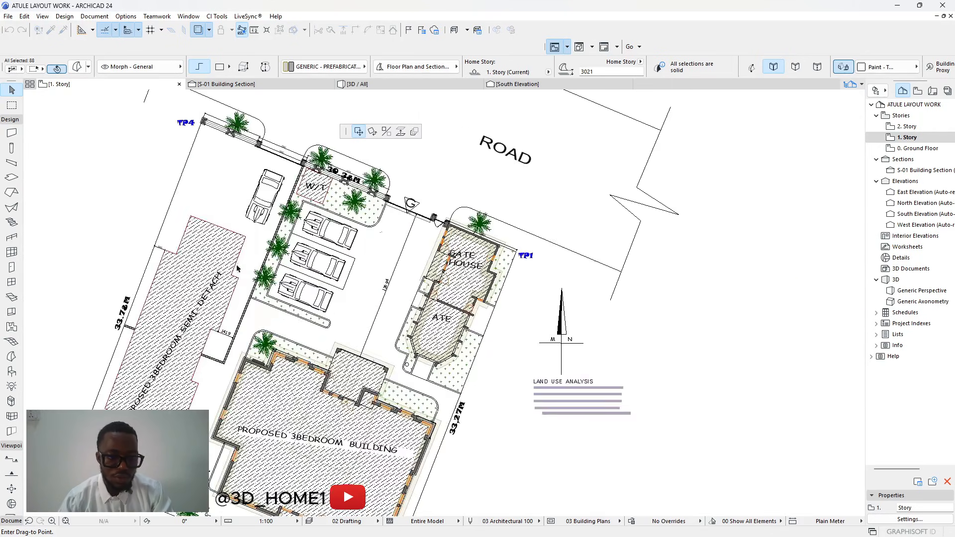
scroll(248, 274, "up", 4)
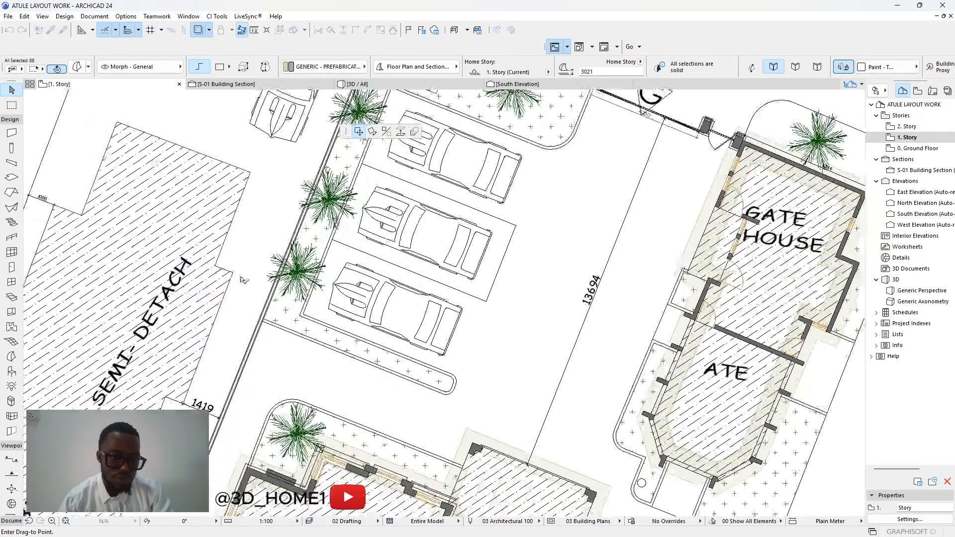
left_click(230, 274)
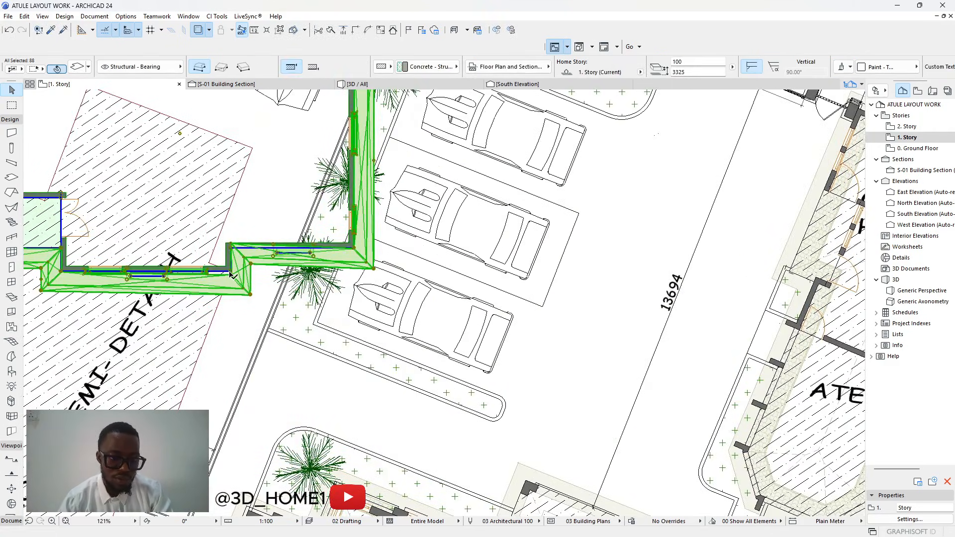
Rotate the semi-detached building about the matched corner to align its far wall corner with the hatched footprint, and clear the selection.
scroll(230, 274, "down", 4)
scroll(247, 272, "up", 7)
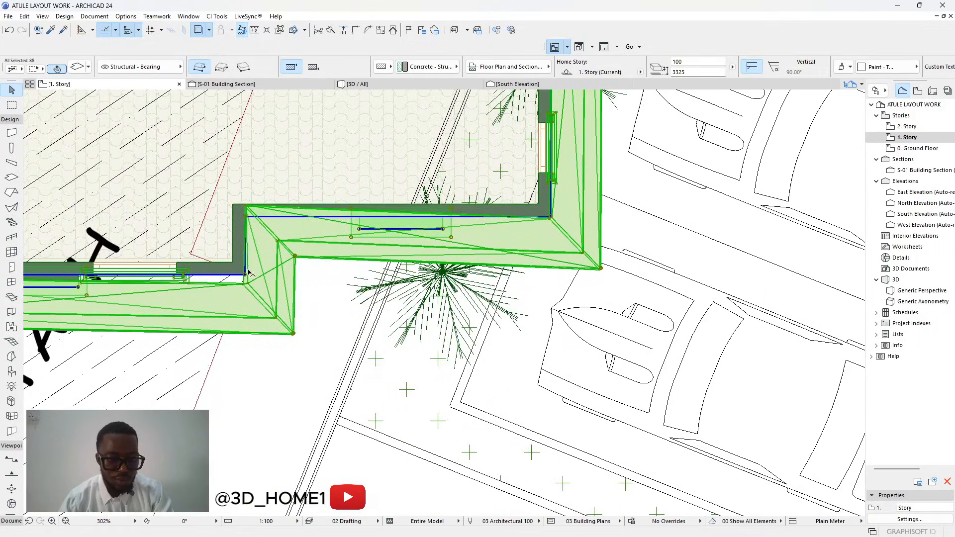
left_click(245, 277)
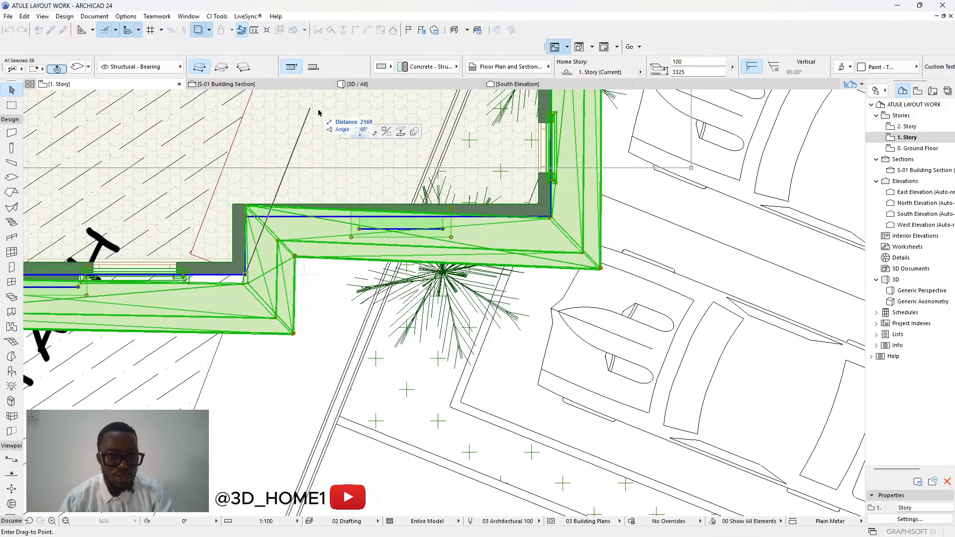
left_click(372, 131)
scroll(245, 274, "up", 4)
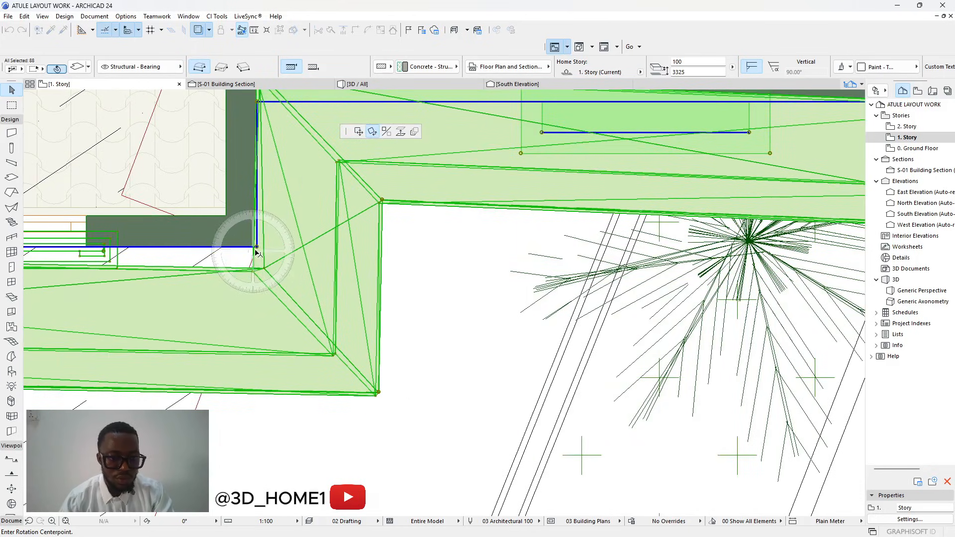
scroll(457, 273, "down", 8)
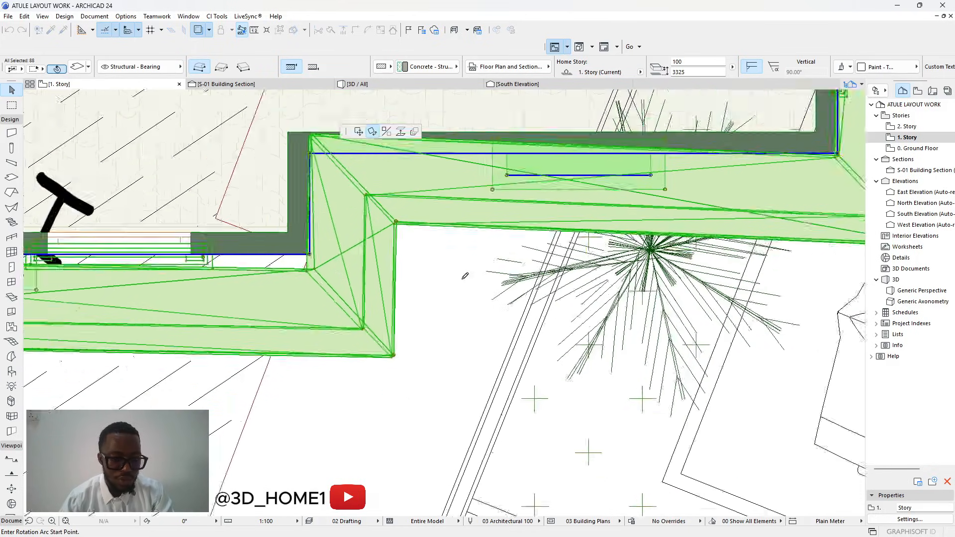
scroll(393, 277, "up", 3)
scroll(393, 277, "up", 4)
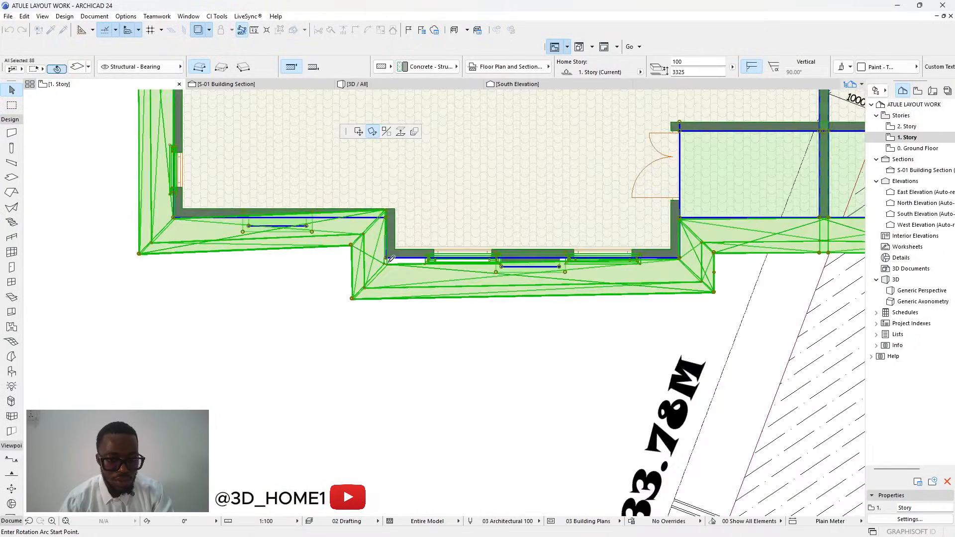
left_click(387, 252)
scroll(387, 254, "down", 6)
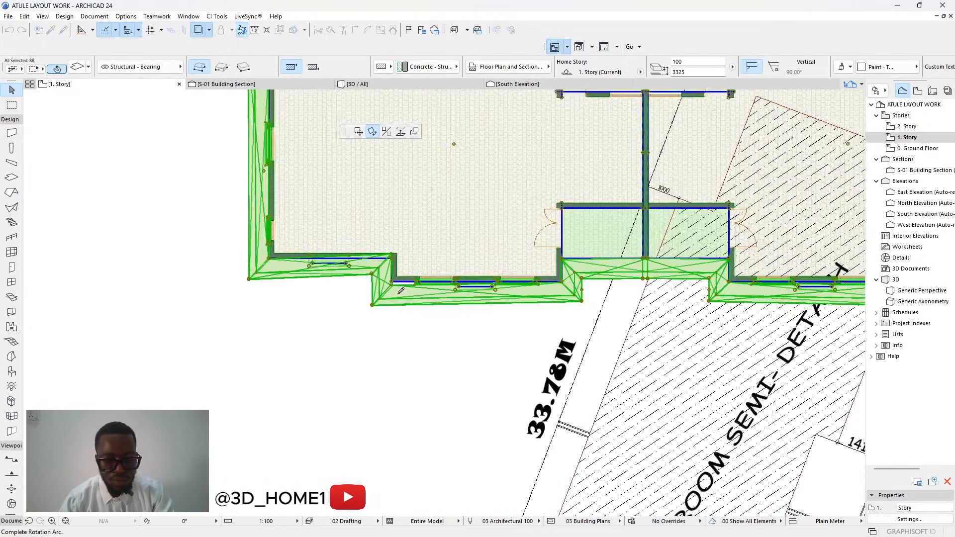
scroll(449, 370, "up", 7)
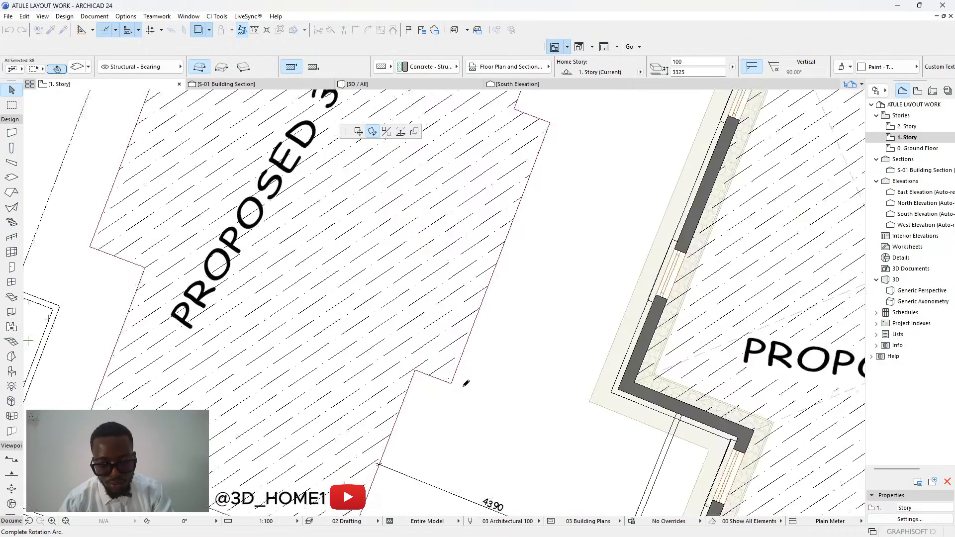
left_click(452, 381)
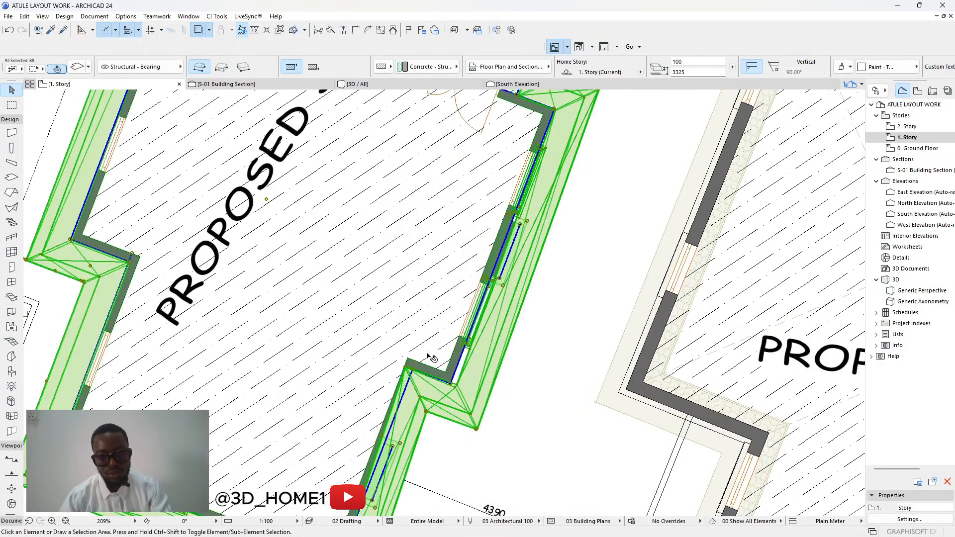
key("Escape")
Examine the placement of the semi-detached building relative to the paving, fence and other buildings in the 3D view.
scroll(435, 359, "down", 8)
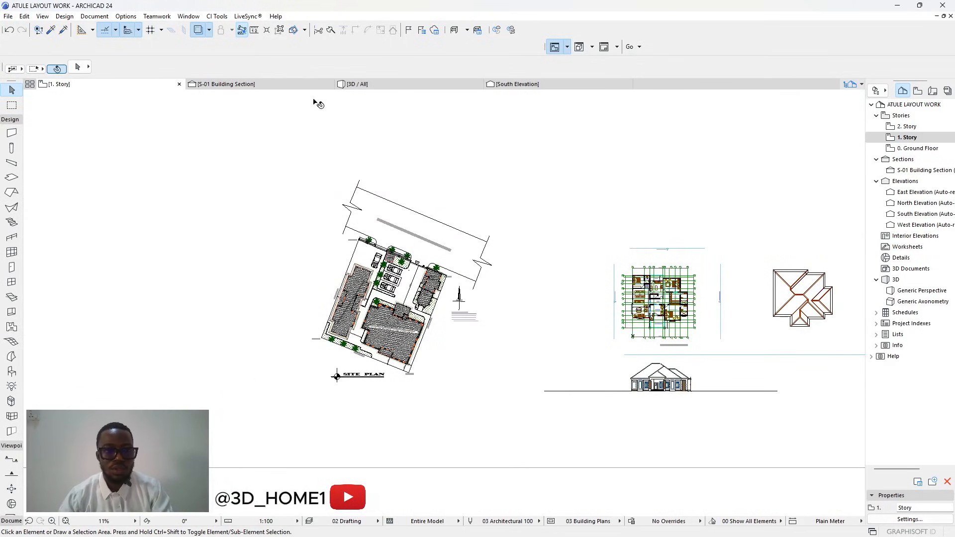
left_click(363, 85)
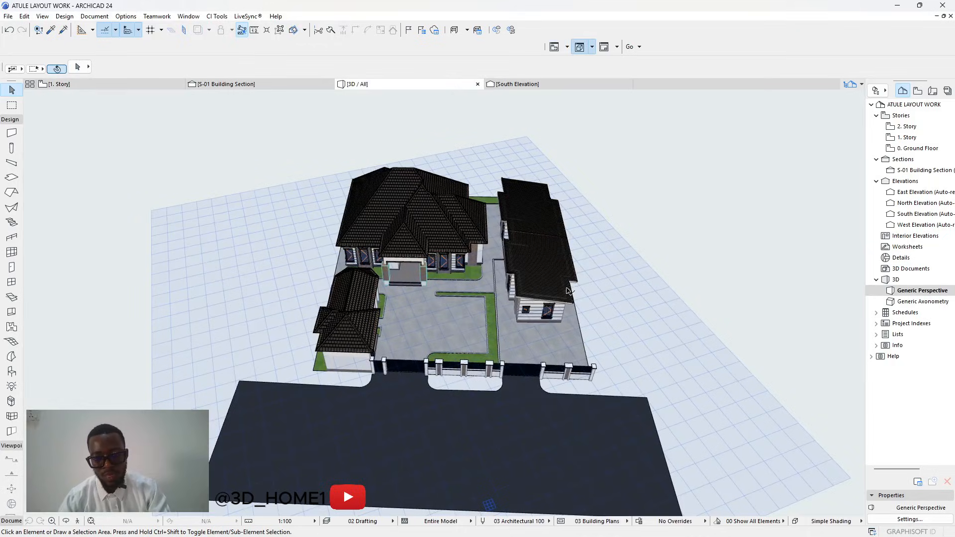
middle_click_drag(556, 302, 488, 347, "shift")
scroll(482, 308, "up", 6)
scroll(473, 294, "up", 3)
scroll(473, 294, "down", 5)
scroll(488, 348, "up", 5)
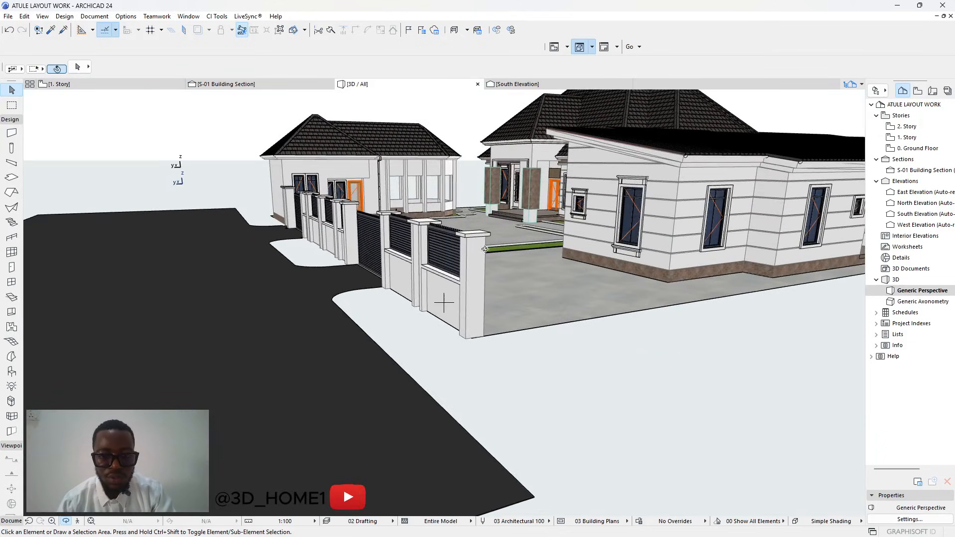
scroll(485, 239, "down", 3)
middle_click_drag(486, 238, 539, 292, "shift")
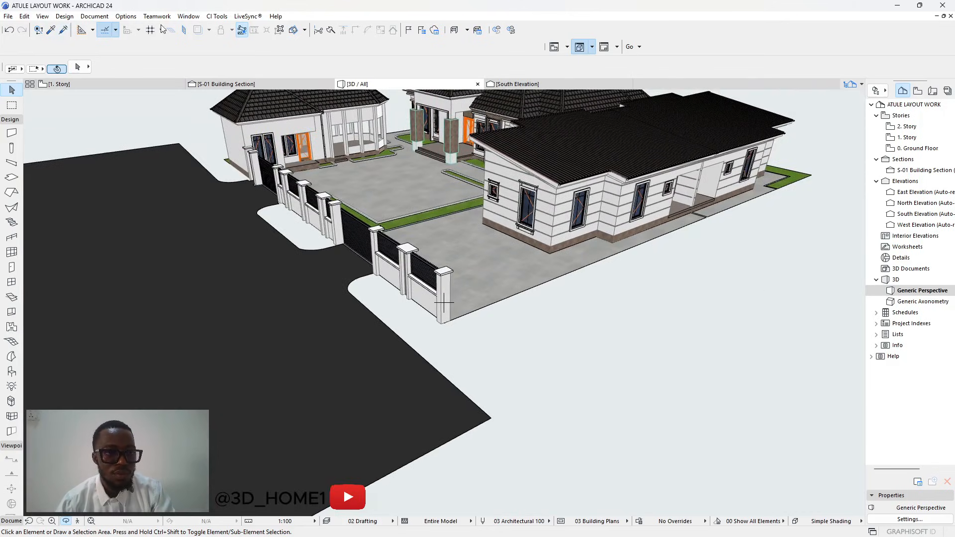
Show the editing plane in the 3D view and pick up the settings of the low fence wall by the end pillar as wall defaults.
left_click(146, 30)
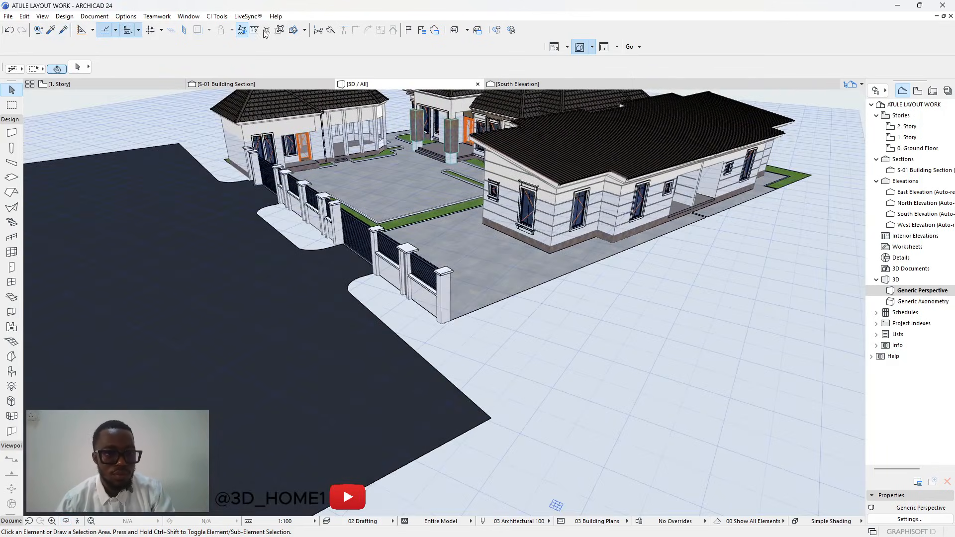
left_click(51, 30)
scroll(422, 289, "up", 2)
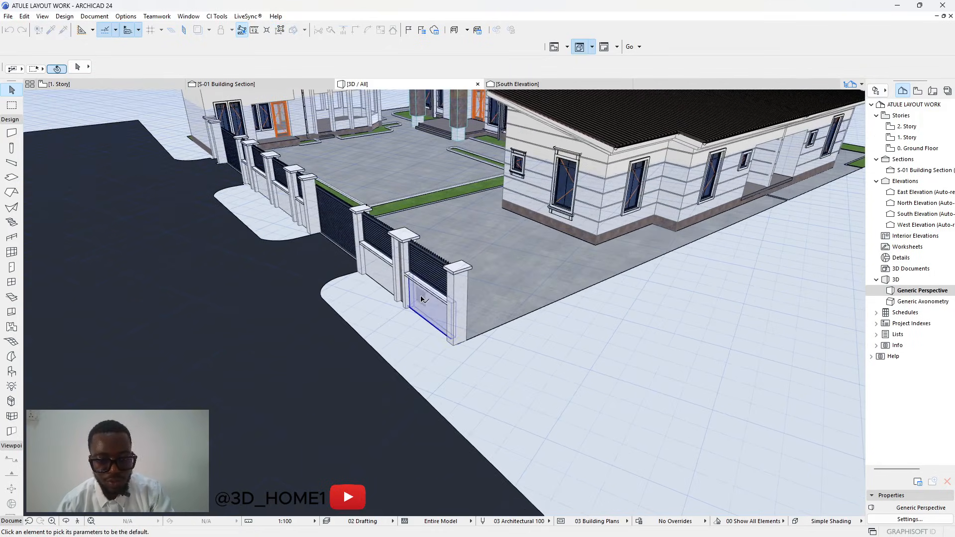
left_click(422, 299)
key("o")
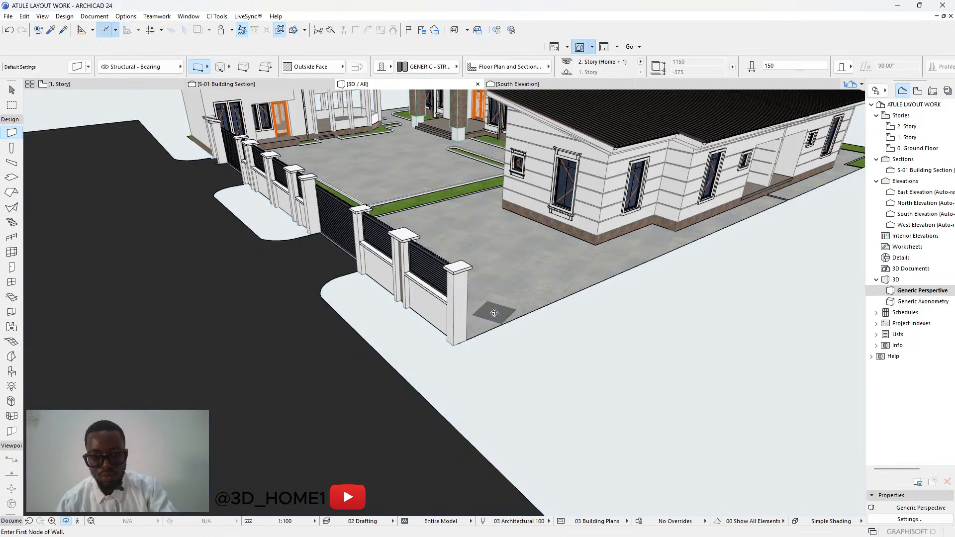
Try to draw a 150 mm thick wall about 33470 mm long from the end fence pillar along the plot edge to the far lawn corner.
left_click_drag(494, 311, 181, 314)
left_click_drag(441, 350, 388, 348)
scroll(458, 347, "up", 2)
scroll(458, 348, "up", 3)
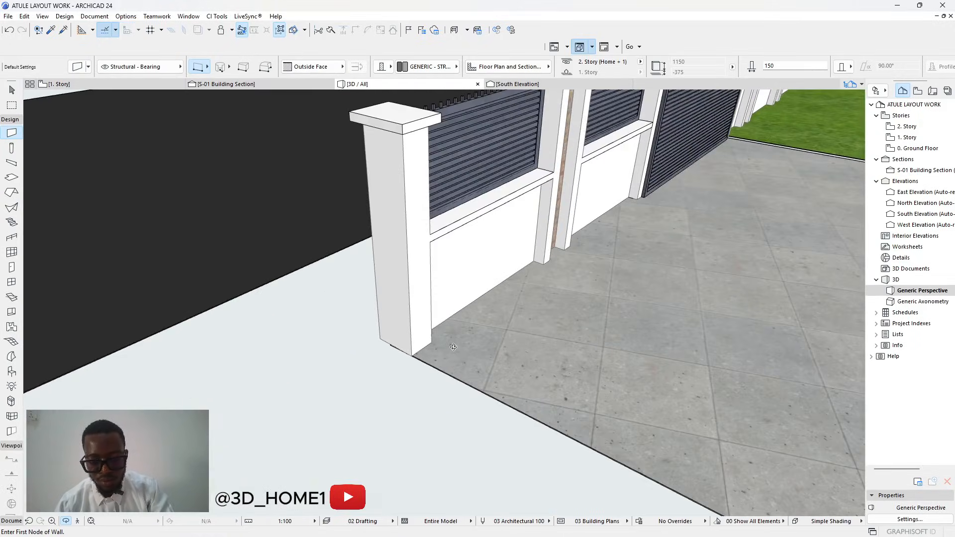
key("Escape")
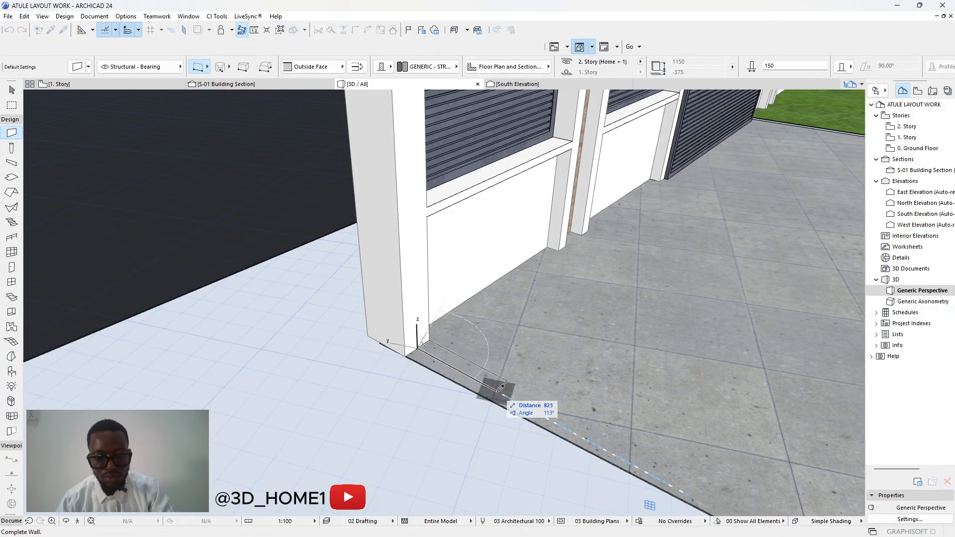
key("Escape")
scroll(426, 358, "up", 3)
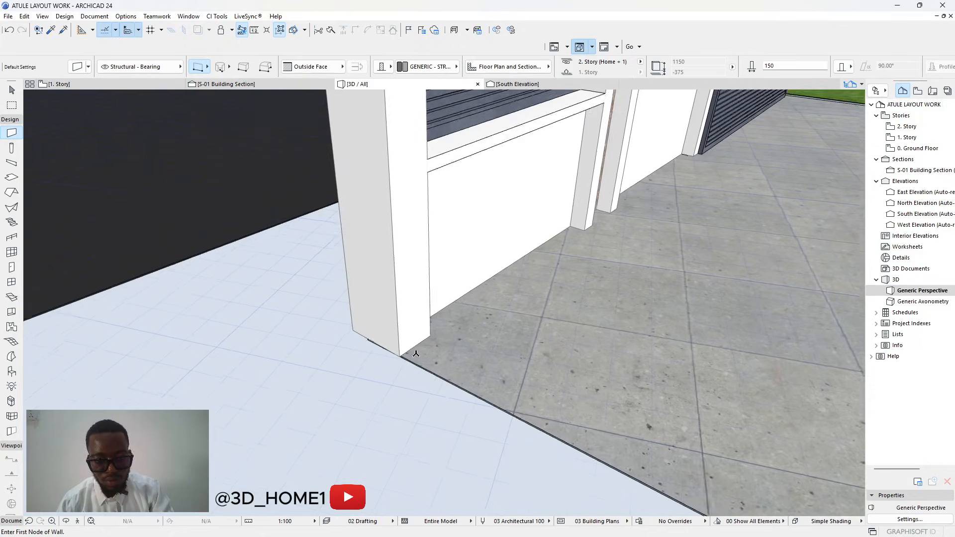
left_click(406, 349)
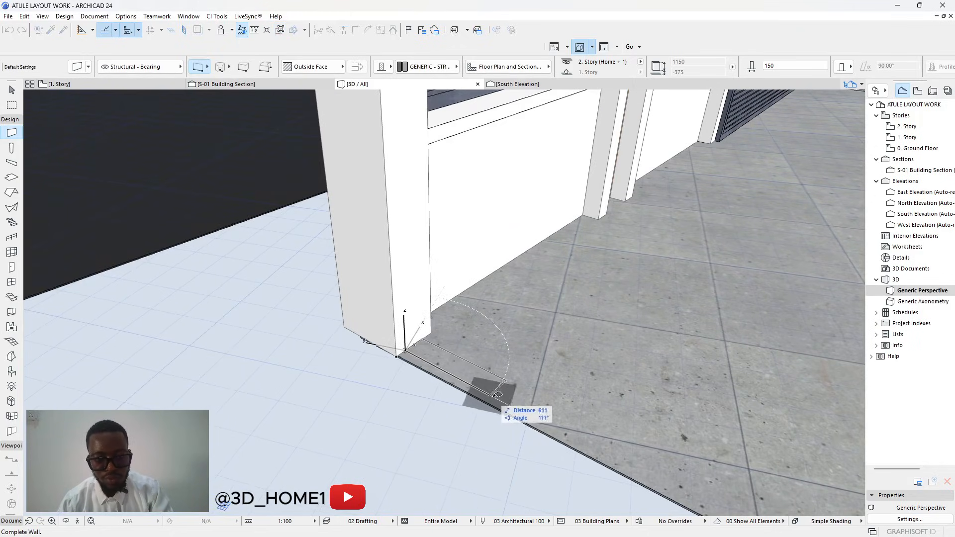
scroll(511, 405, "down", 10)
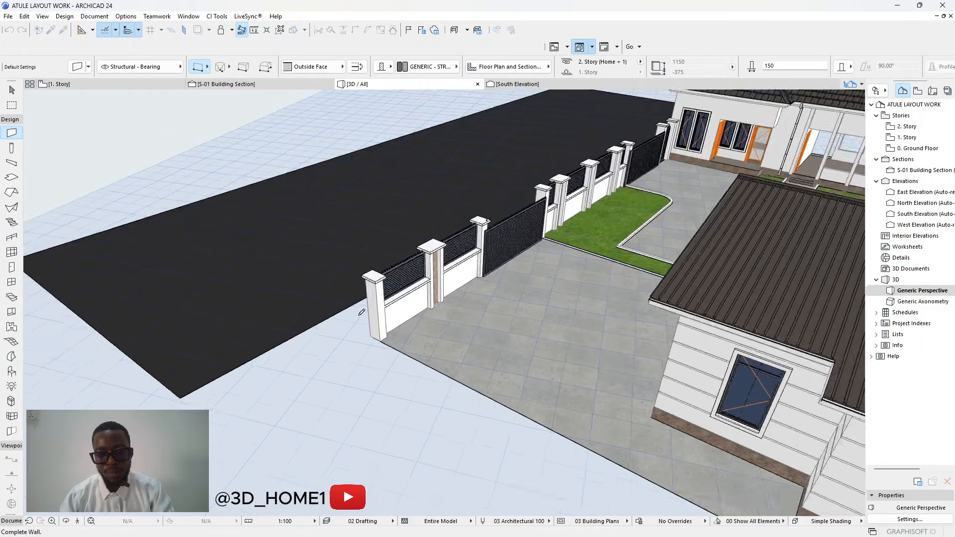
scroll(572, 438, "up", 10)
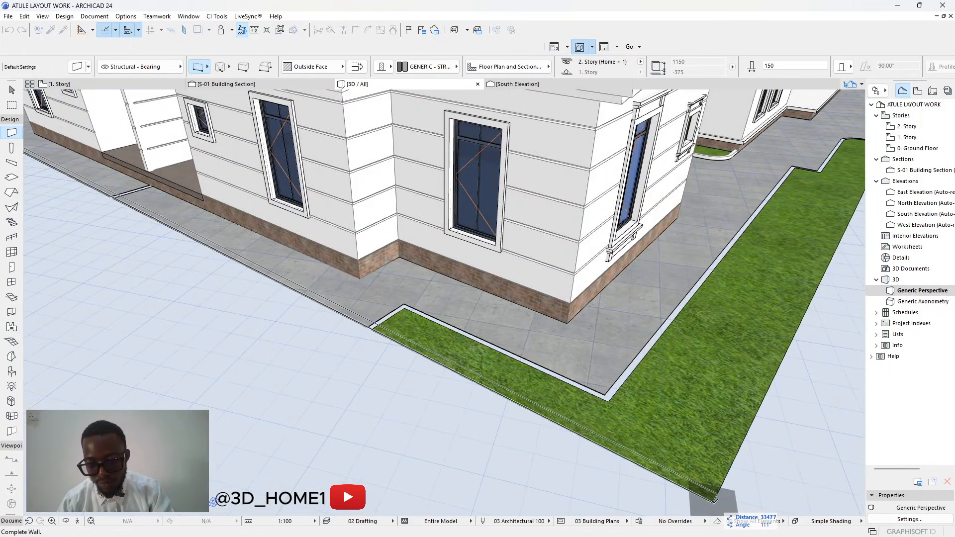
scroll(713, 502, "up", 3)
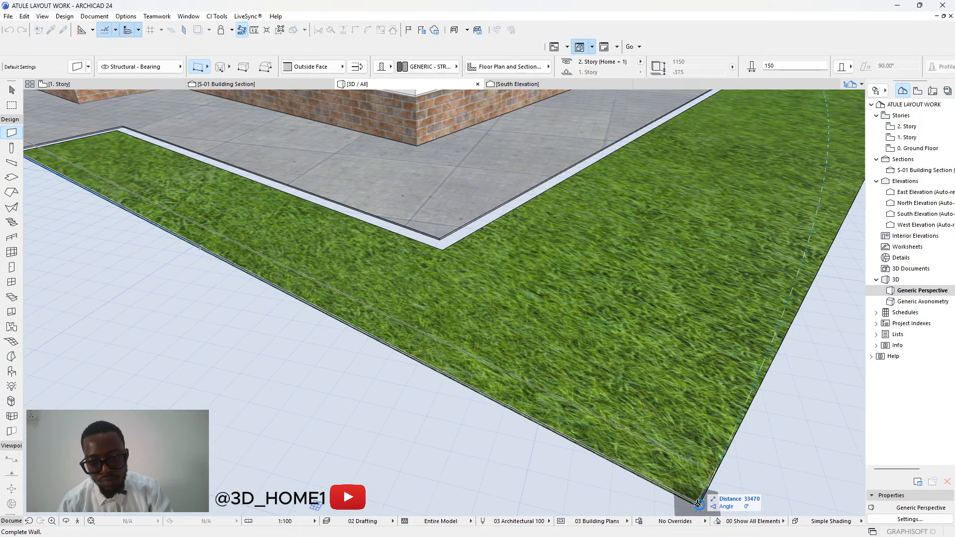
left_click(697, 503)
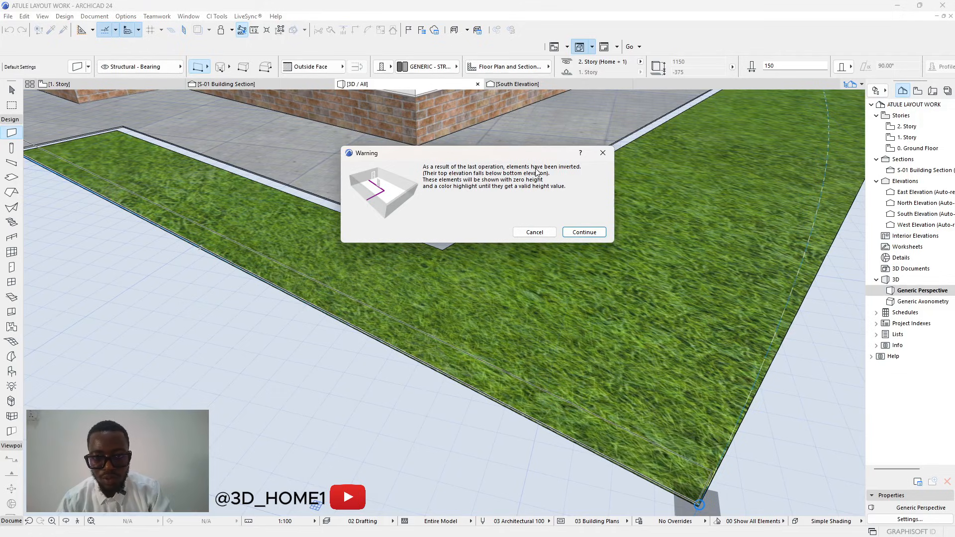
key("Return")
scroll(334, 289, "down", 6)
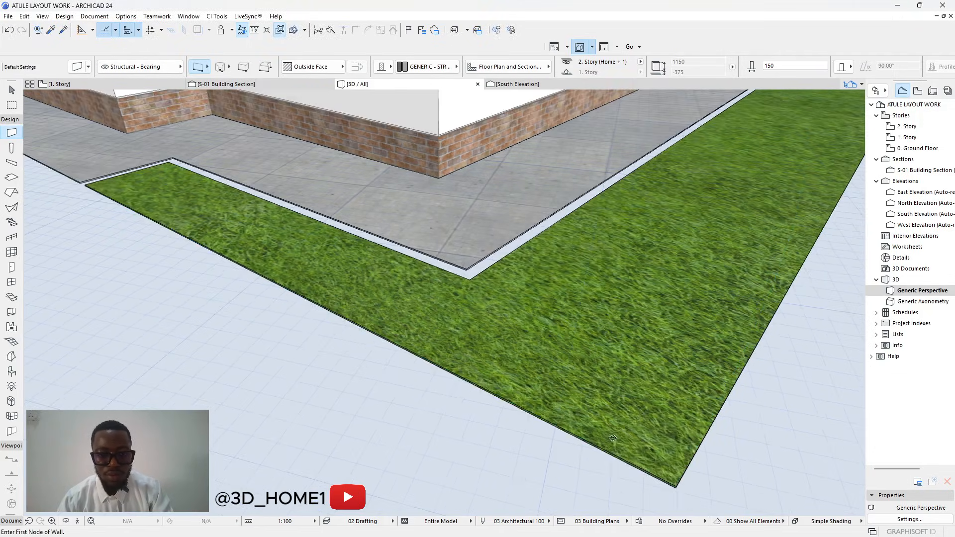
key("Escape")
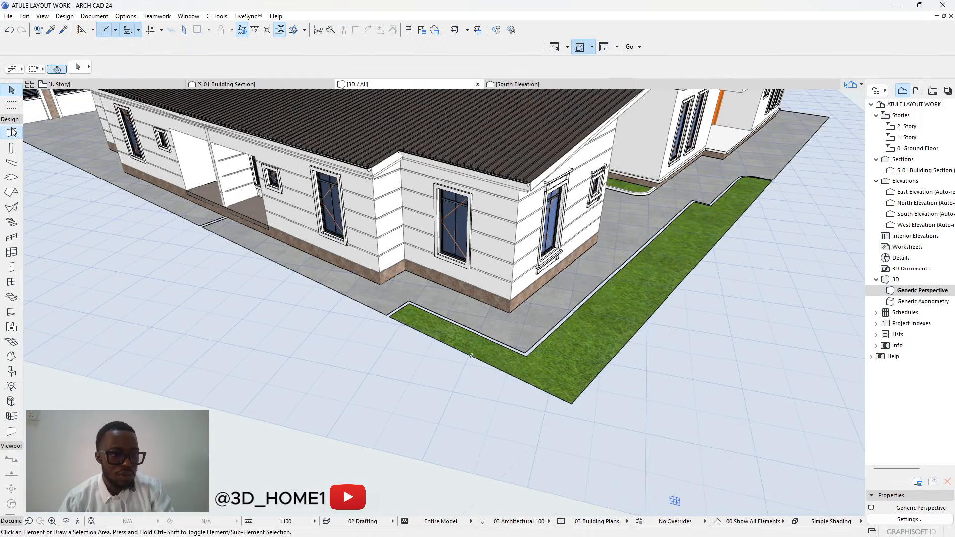
left_click(12, 132)
key("ctrl+t")
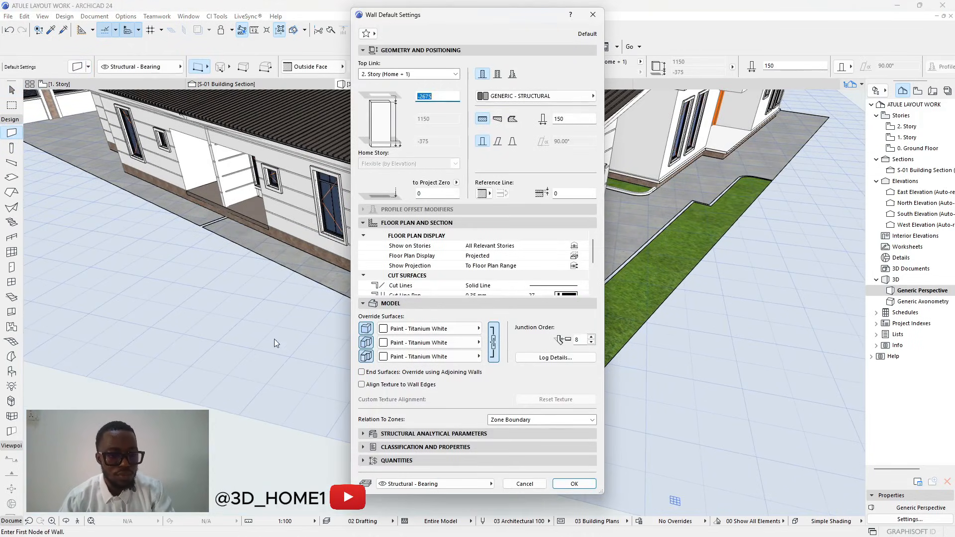
key("Return")
left_click(186, 281)
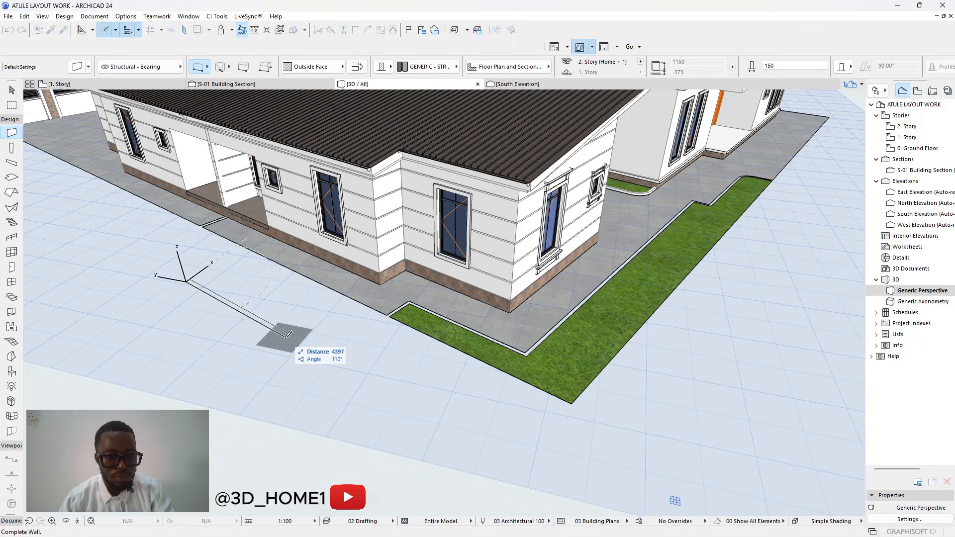
left_click(298, 329)
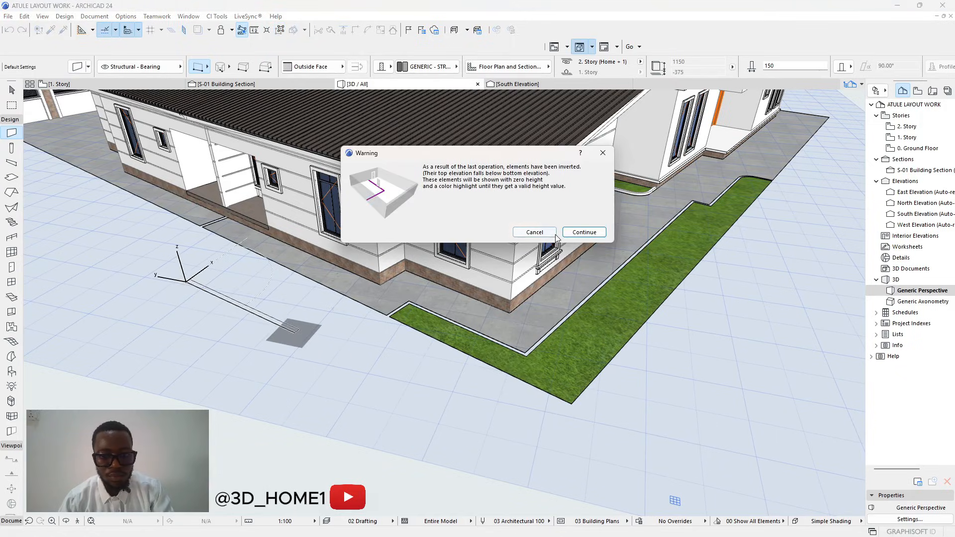
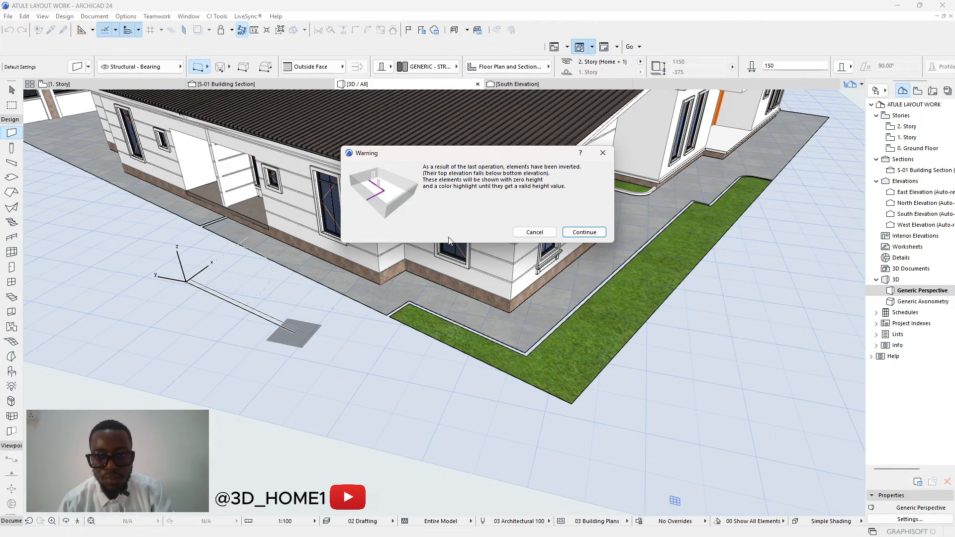
key("Escape")
key("Escape")
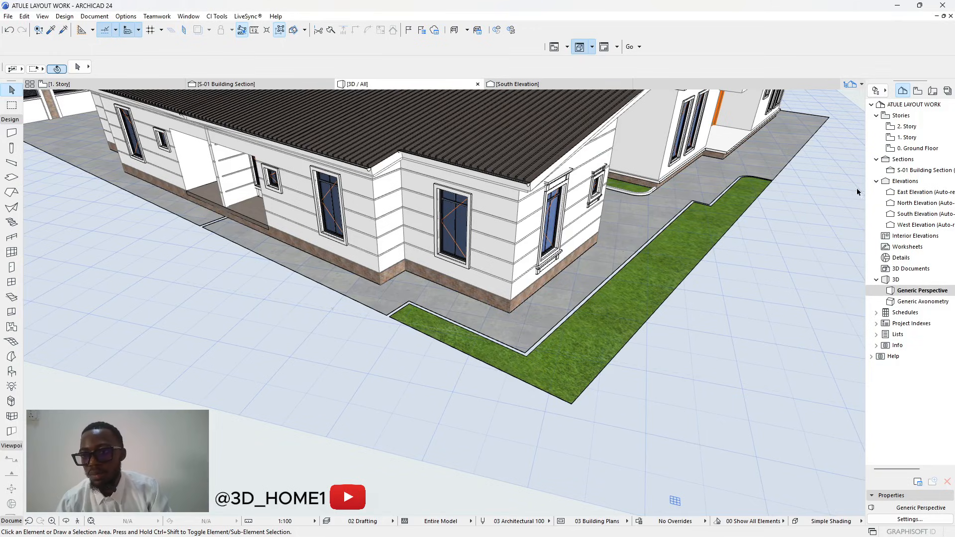
Draw a straight 150 mm thick sloping wall in the open area beside the site plan on the ground floor plan, accepting the inverted height.
left_click(11, 133)
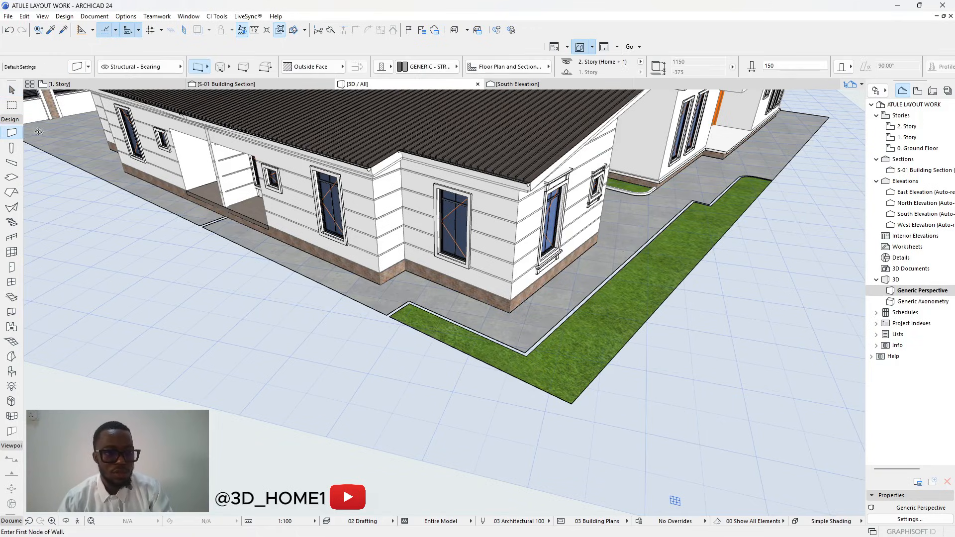
double_click(907, 138)
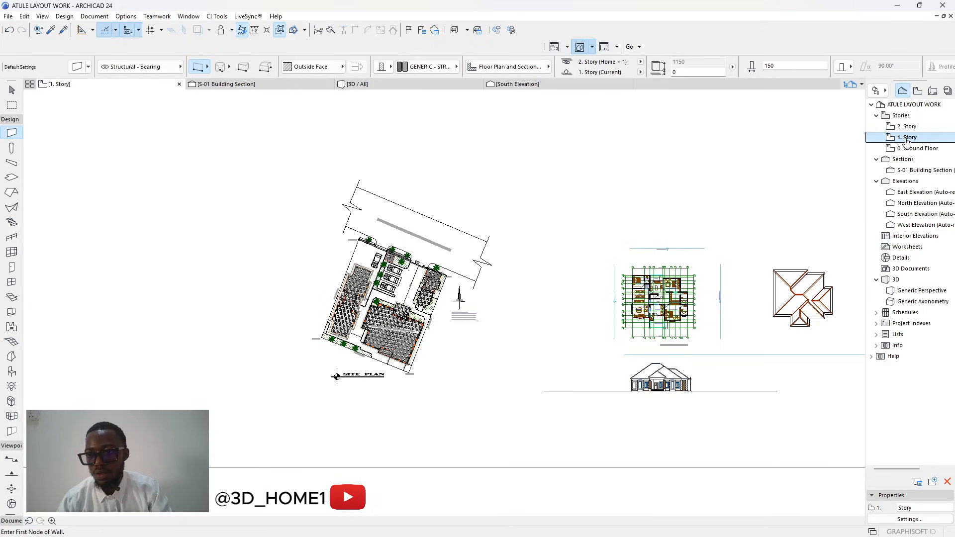
left_click(906, 149)
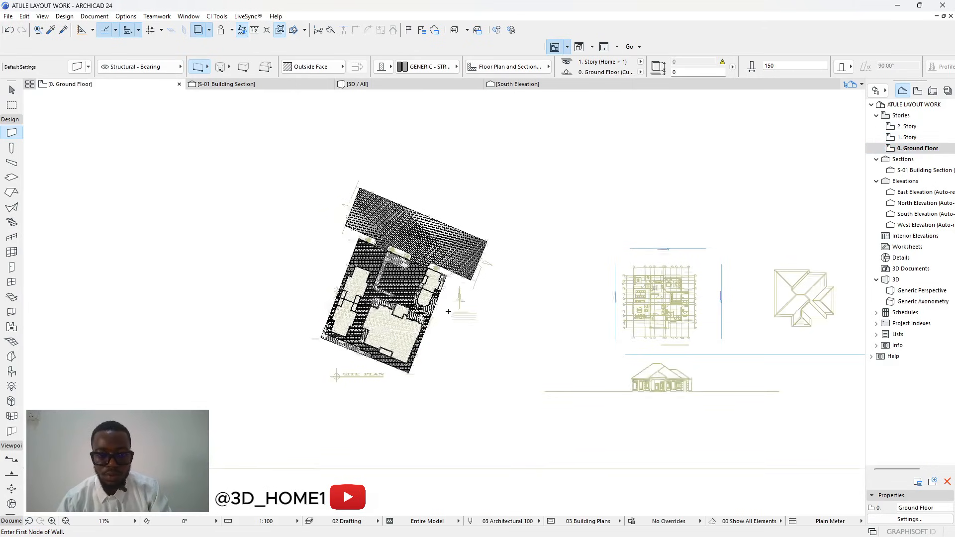
scroll(448, 312, "up", 2)
left_click(544, 252)
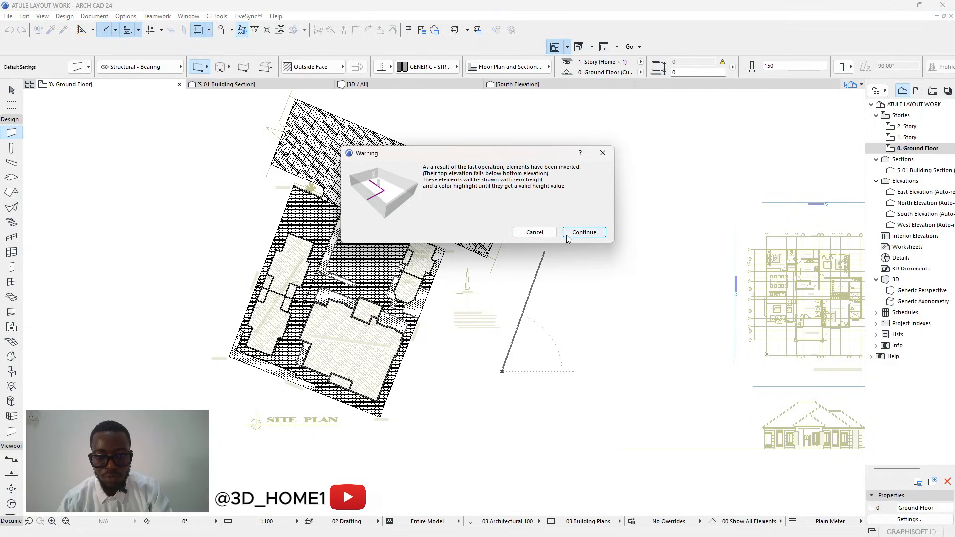
left_click(584, 232)
scroll(523, 239, "up", 5)
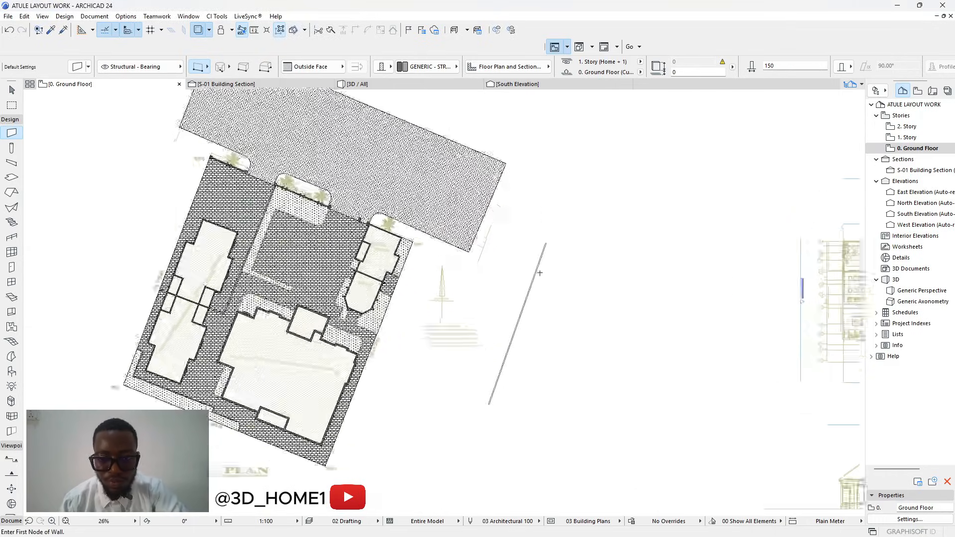
Open the 3D view and stretch the bottom of the zero-height wall beside the site down by about 2056.
key("F3")
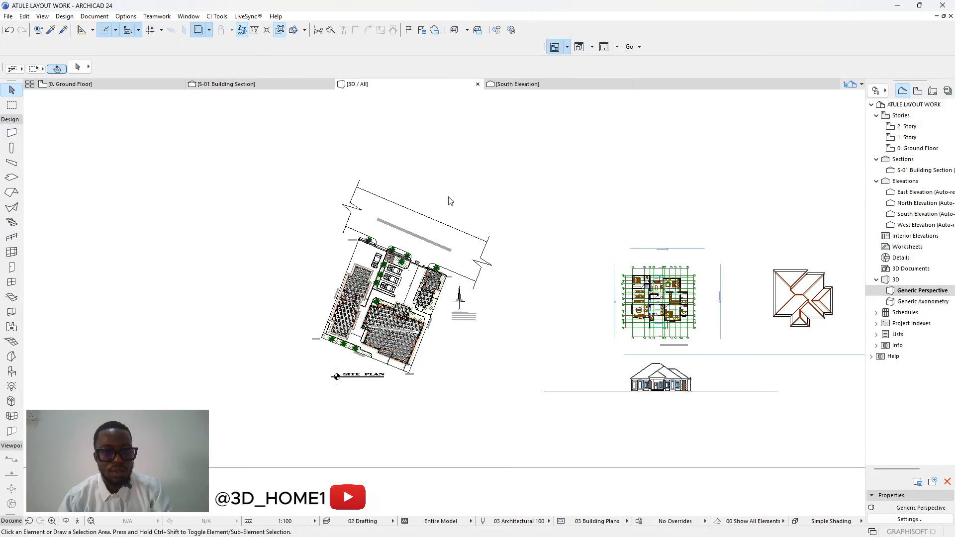
key("ctrl+F3")
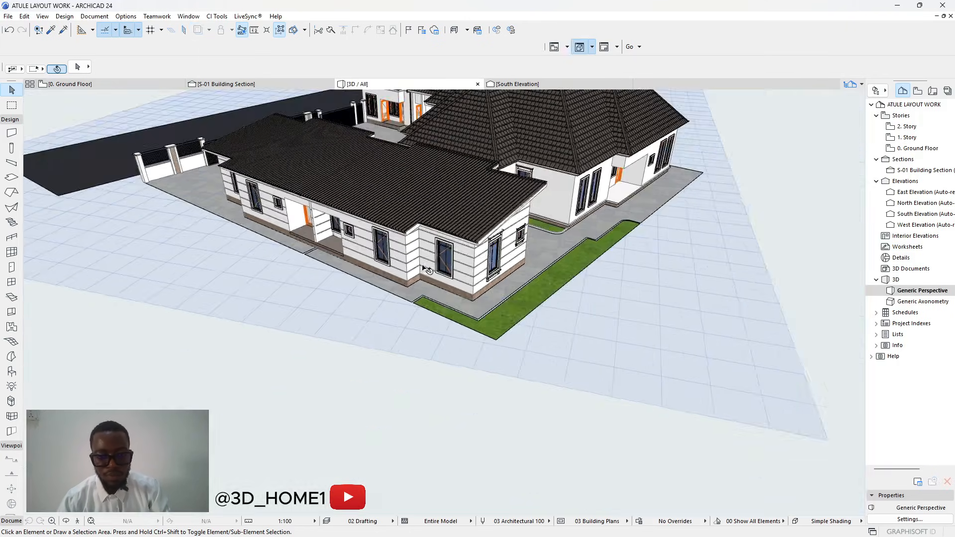
scroll(506, 203, "up", 5)
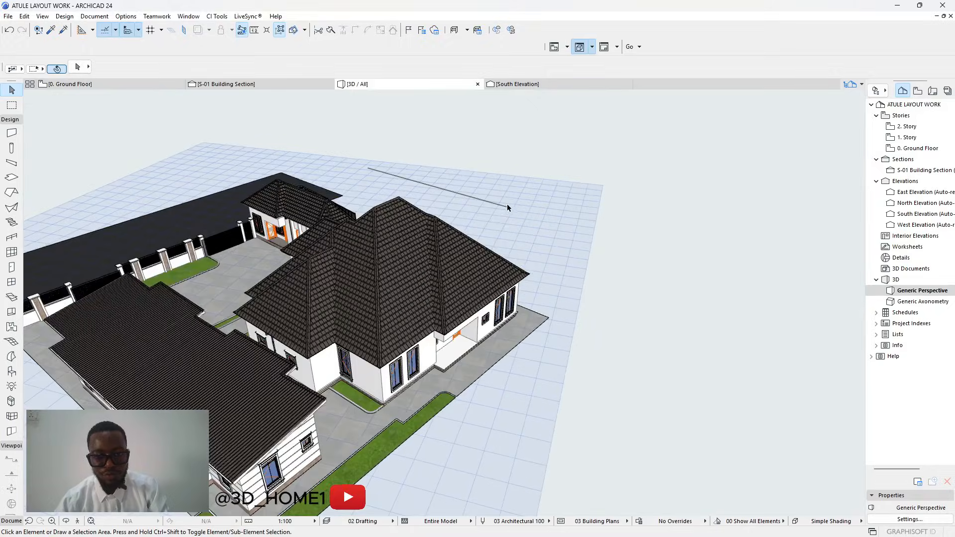
scroll(506, 204, "up", 3)
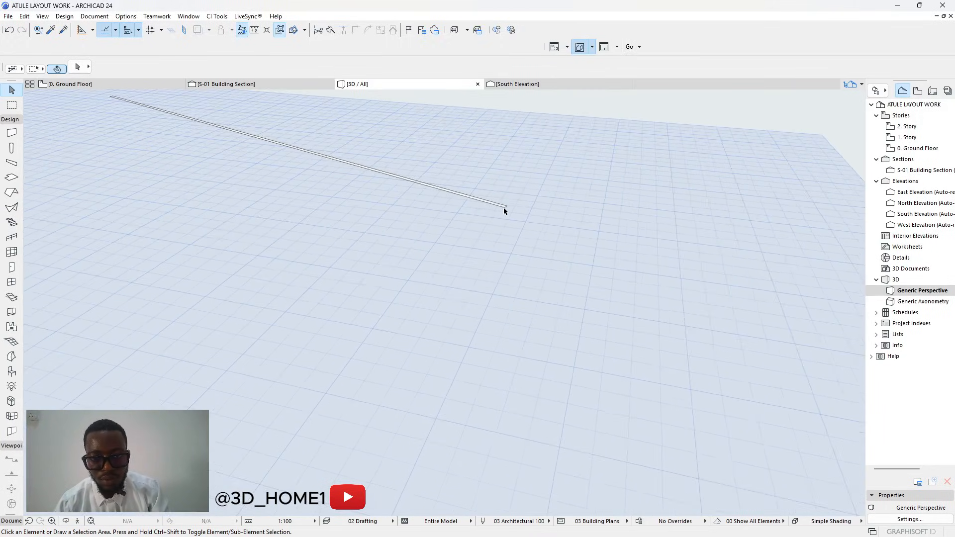
left_click(504, 208)
left_click(505, 208)
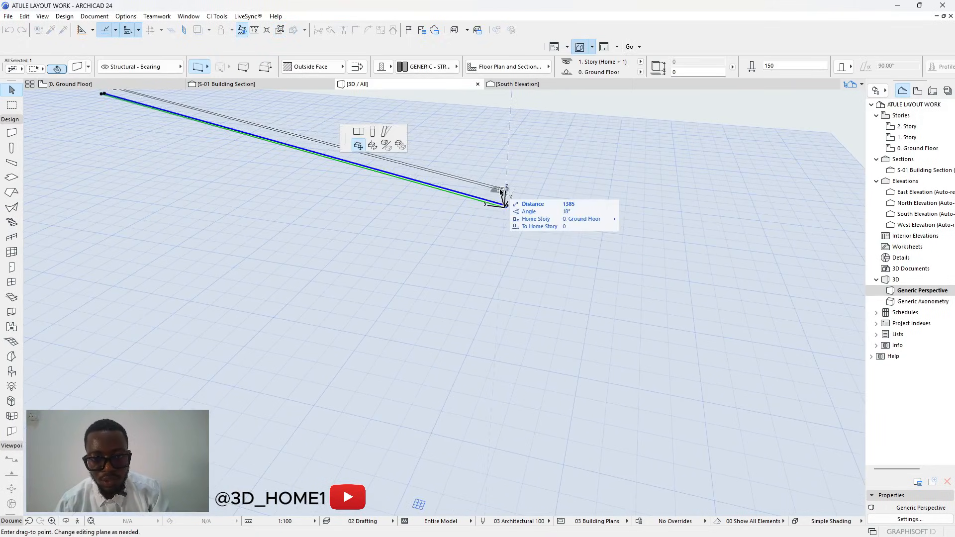
left_click(385, 131)
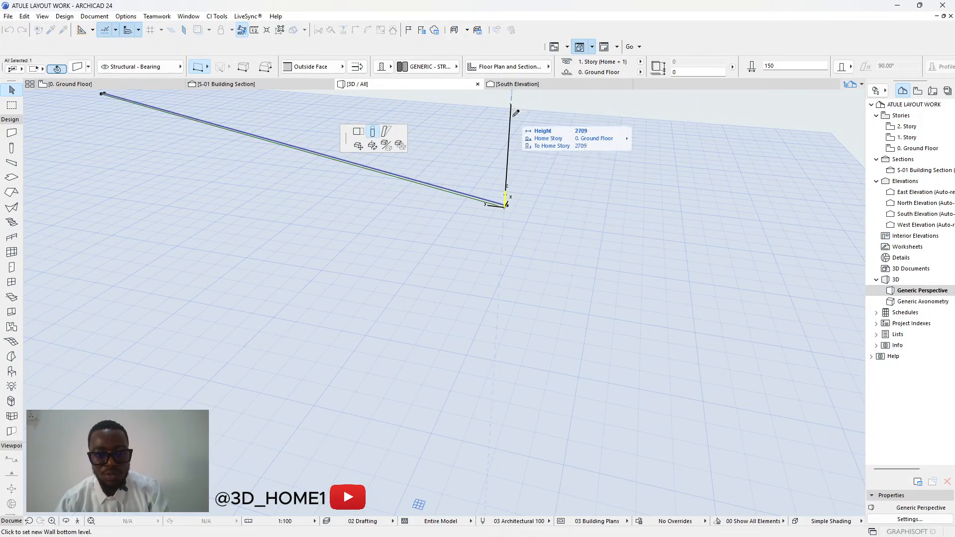
left_click(508, 268)
left_click(516, 241)
middle_click_drag(516, 240, 261, 325, "shift")
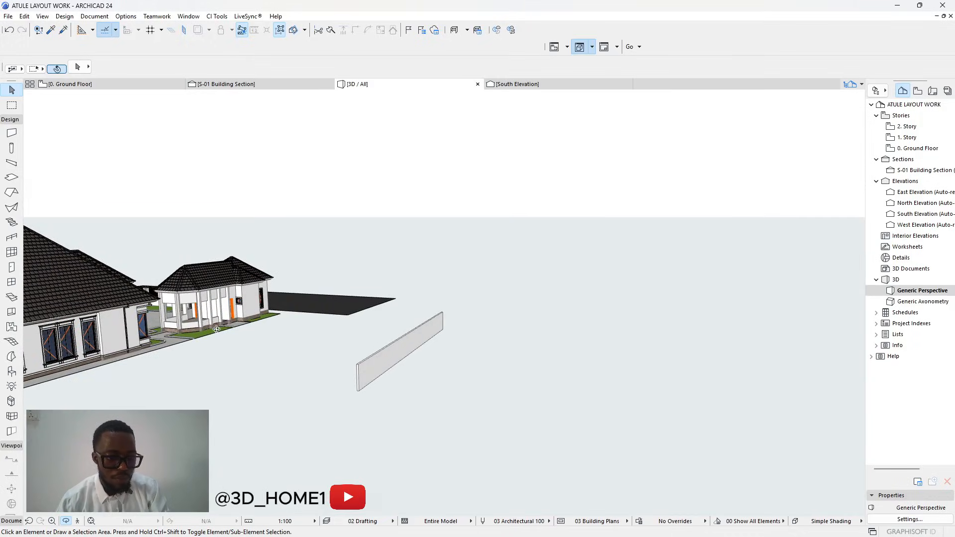
scroll(138, 361, "up", 5)
scroll(138, 361, "down", 5)
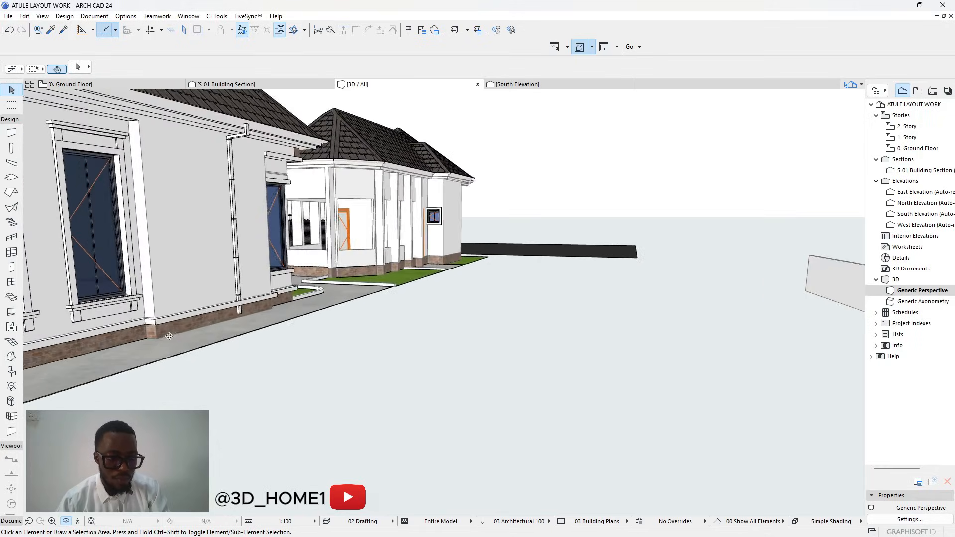
middle_click_drag(443, 301, 480, 331, "shift")
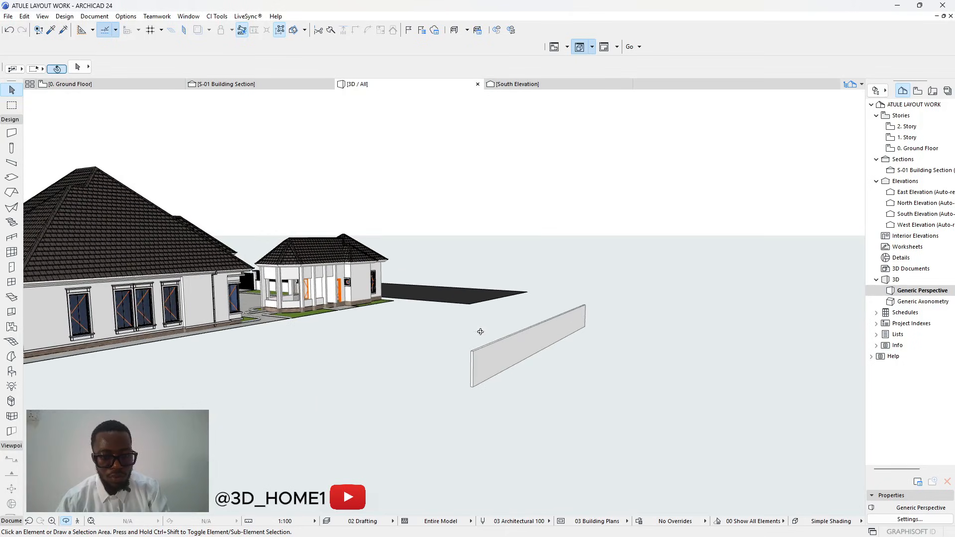
left_click(473, 383)
left_click(473, 388)
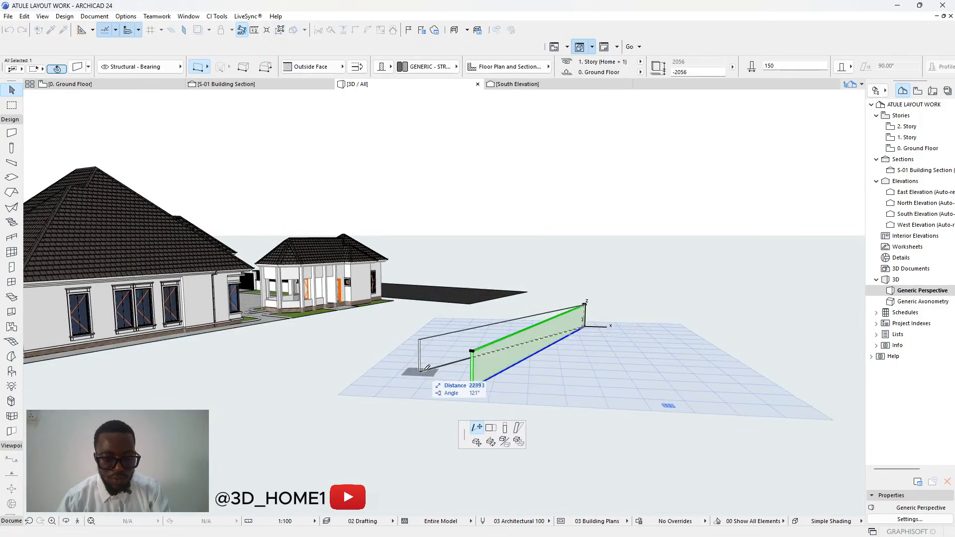
scroll(425, 371, "down", 2)
left_click(117, 85)
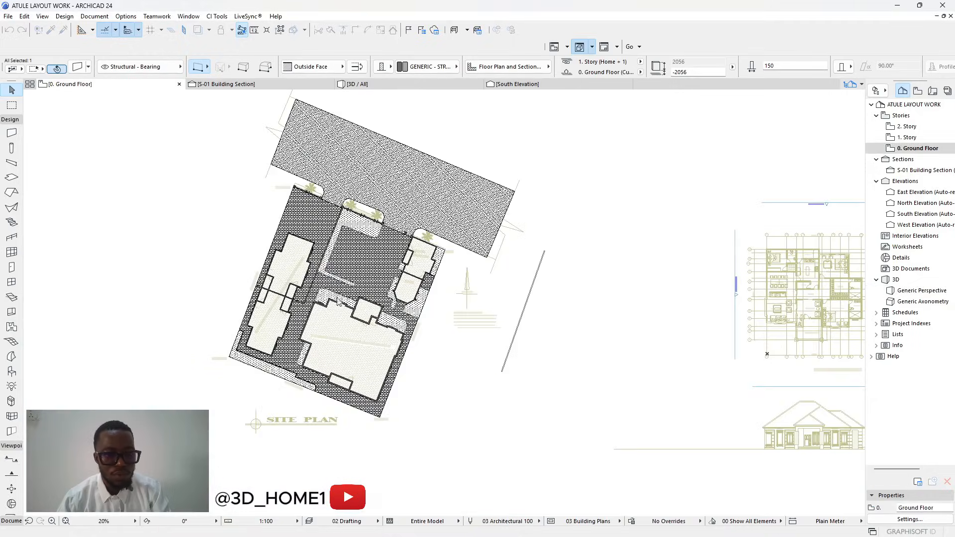
scroll(391, 238, "down", 3)
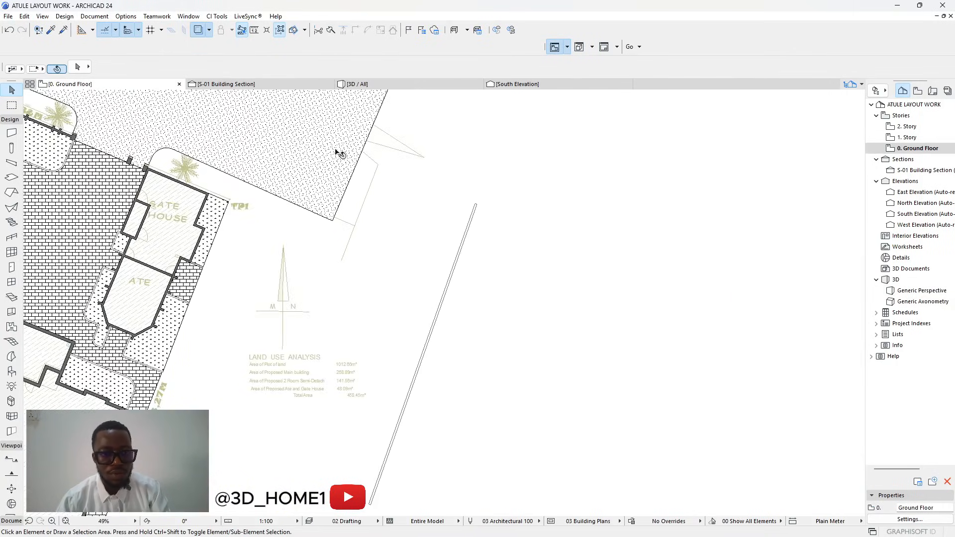
left_click(381, 83)
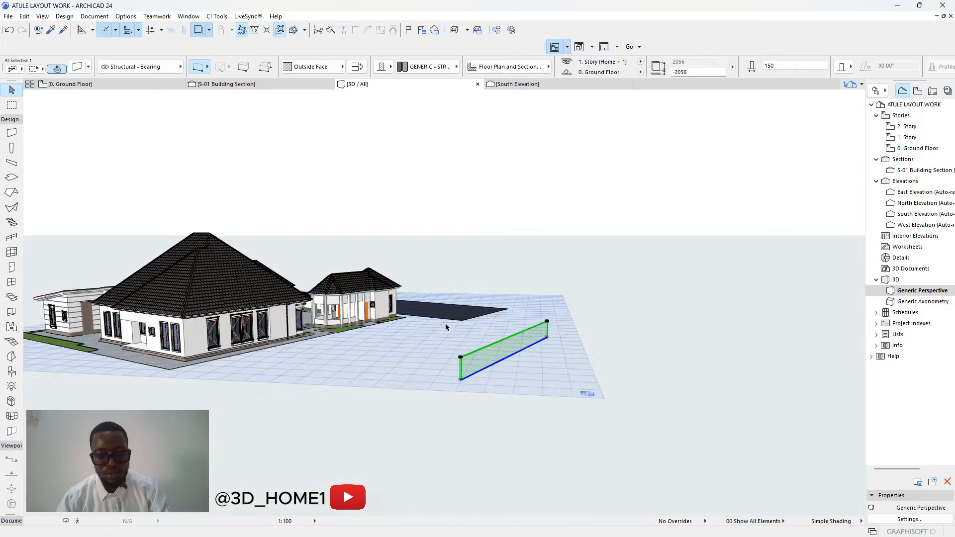
Change the selected wall's home story to 1. Story.
middle_click_drag(445, 327, 355, 374, "shift")
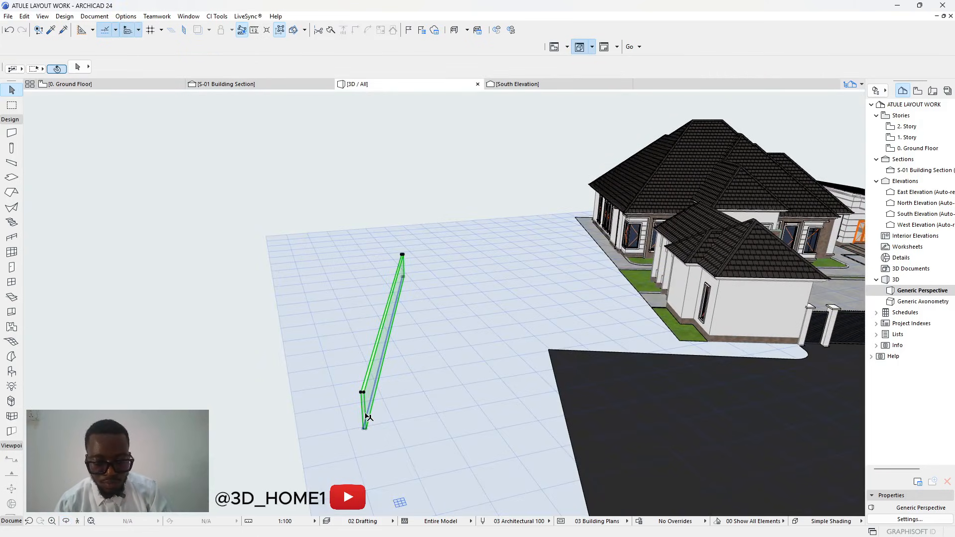
left_click(639, 72)
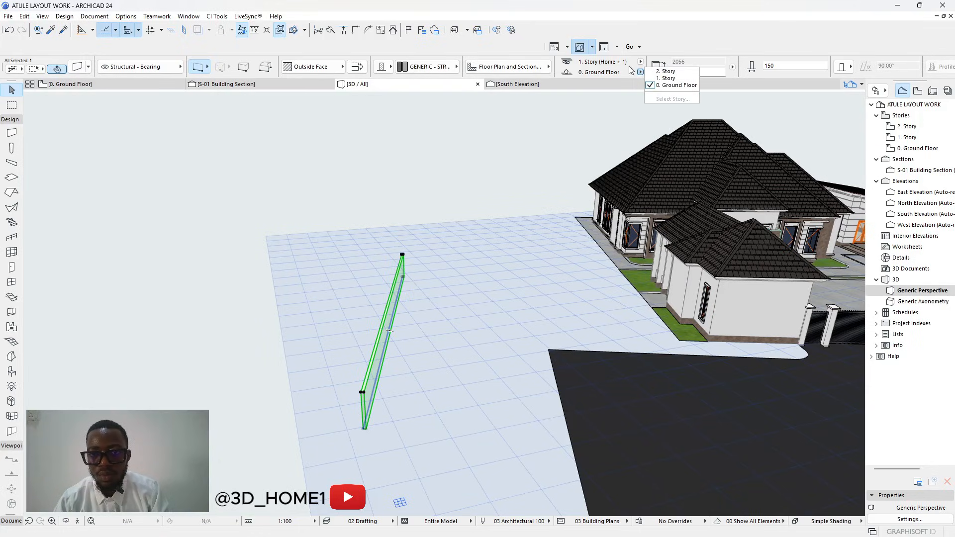
left_click(630, 68)
left_click(640, 61)
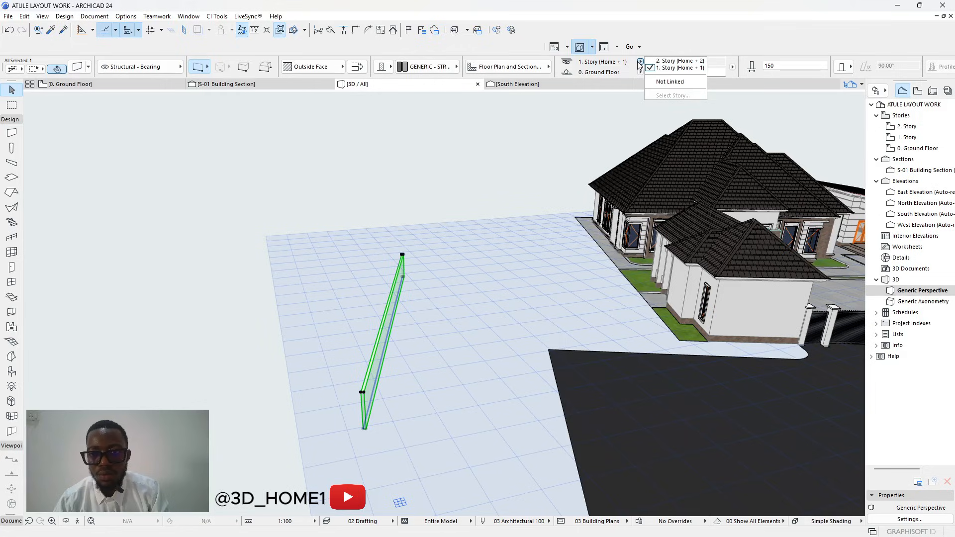
left_click(657, 82)
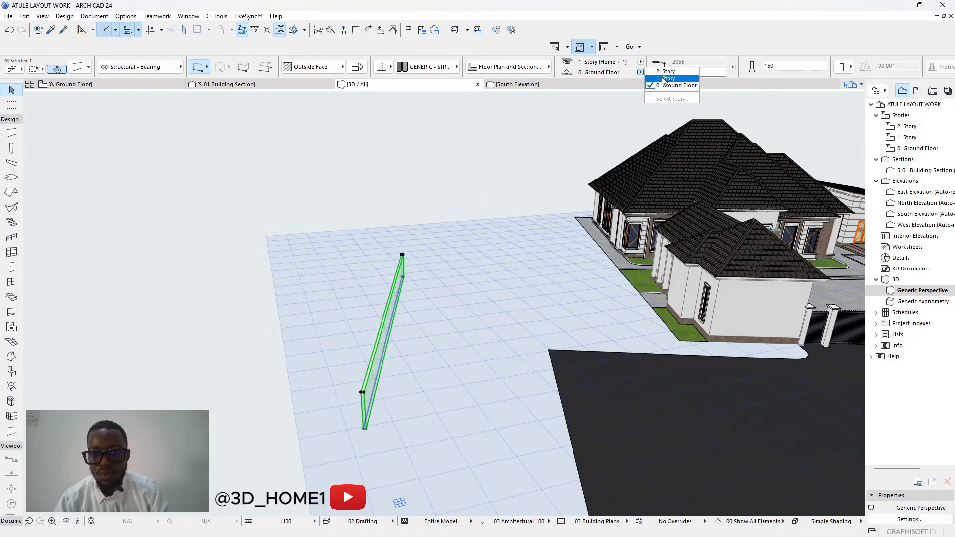
left_click(664, 78)
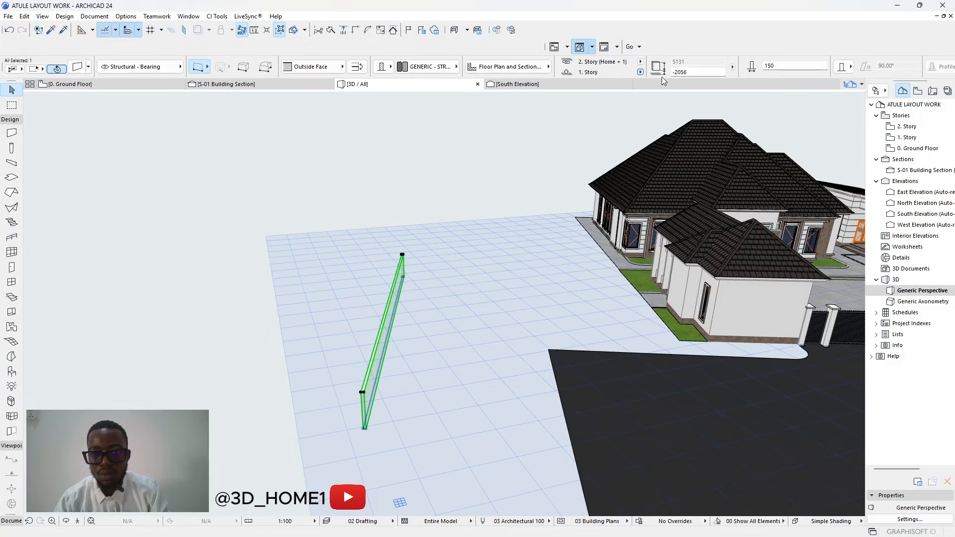
Move the wall from its lower corner to the base of the front fence's end pillar, near the semi-detached building.
left_click(434, 293)
middle_click_drag(396, 338, 346, 323, "shift")
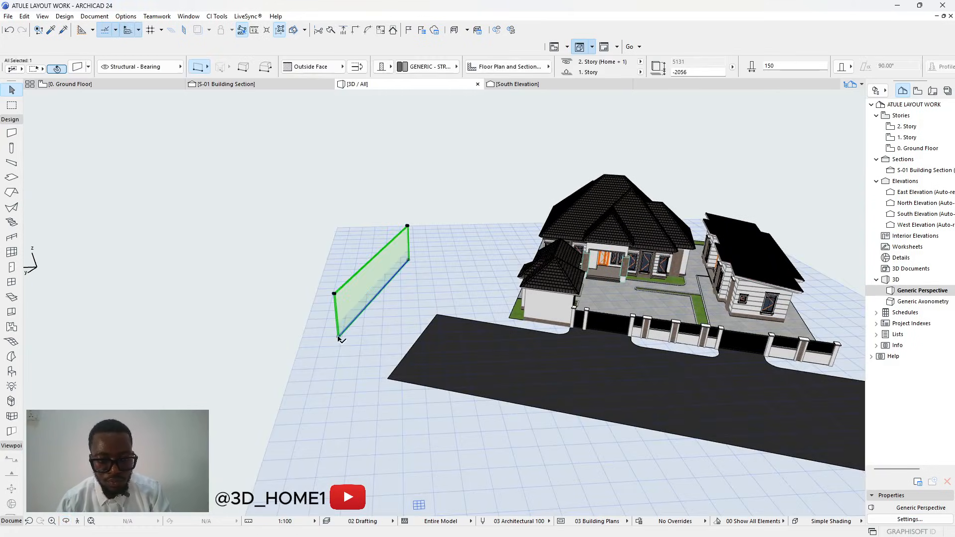
left_click(339, 337)
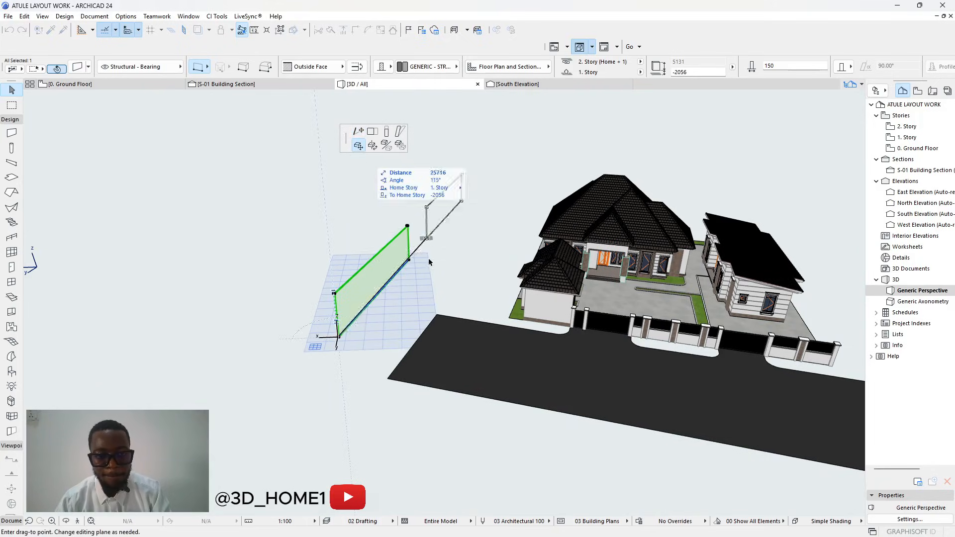
scroll(240, 293, "down", 5)
scroll(522, 327, "up", 10)
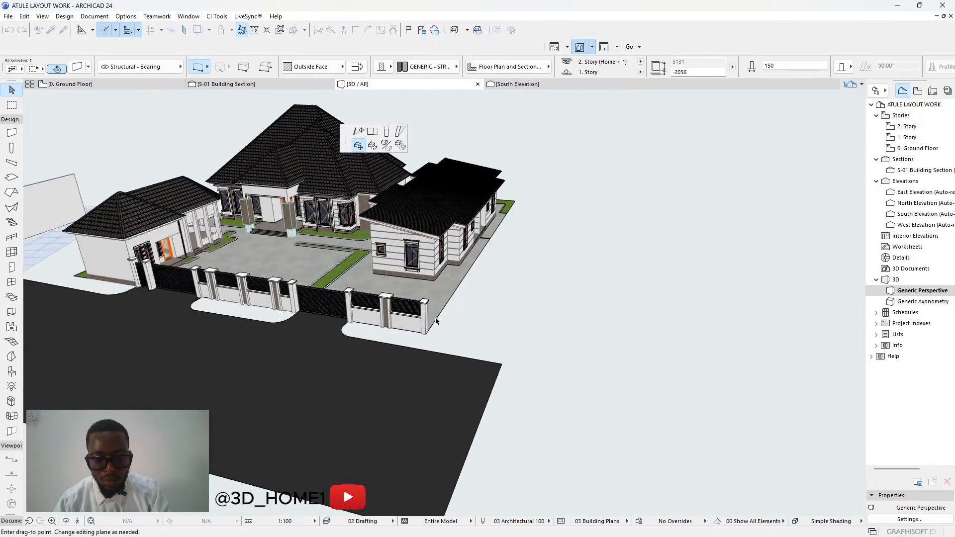
scroll(422, 338, "up", 2)
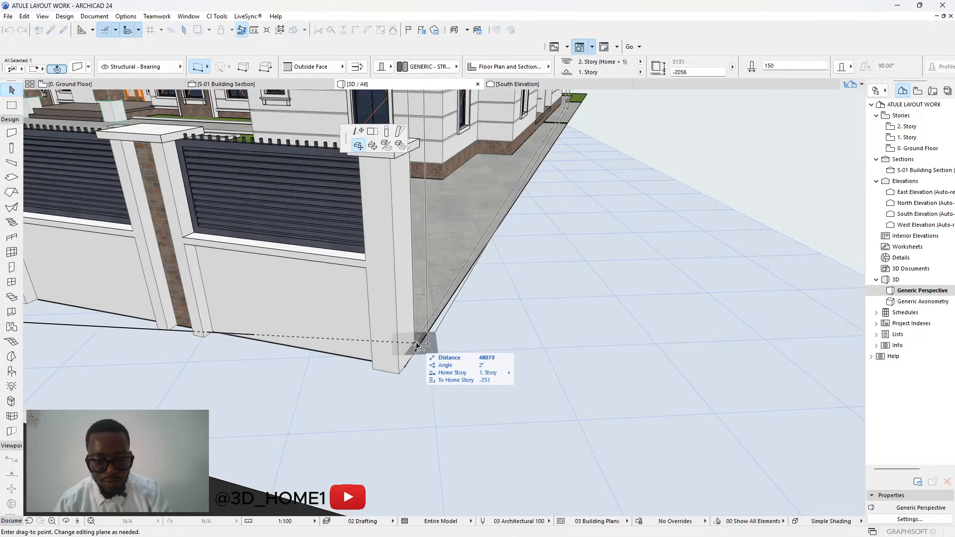
left_click(415, 344)
Move the wall away from the end pillar to clear ground outside the paving edge.
middle_click_drag(506, 348, 239, 300, "shift")
scroll(298, 346, "up", 5)
scroll(302, 321, "up", 4)
left_click(549, 505)
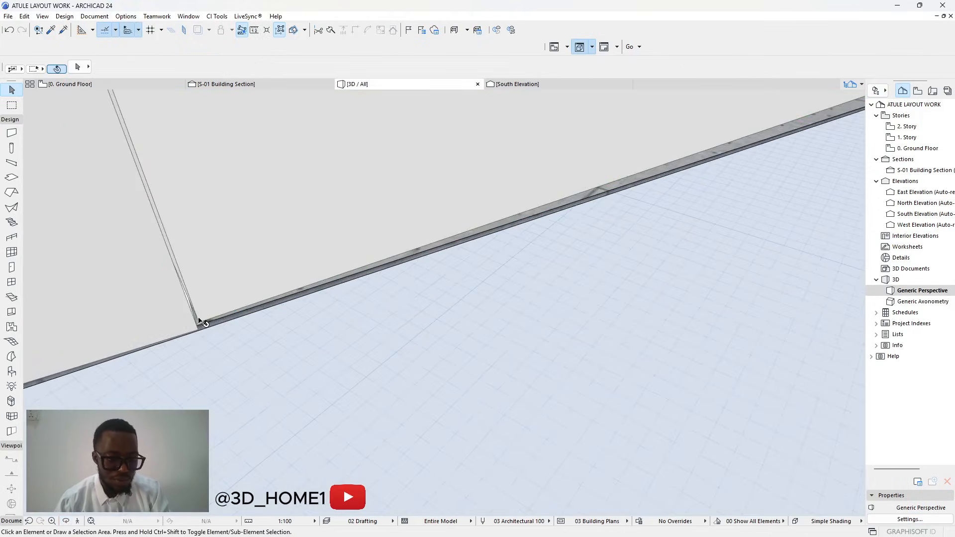
left_click(204, 324)
left_click(200, 326)
middle_click_drag(373, 373, 522, 357)
scroll(522, 358, "down", 6)
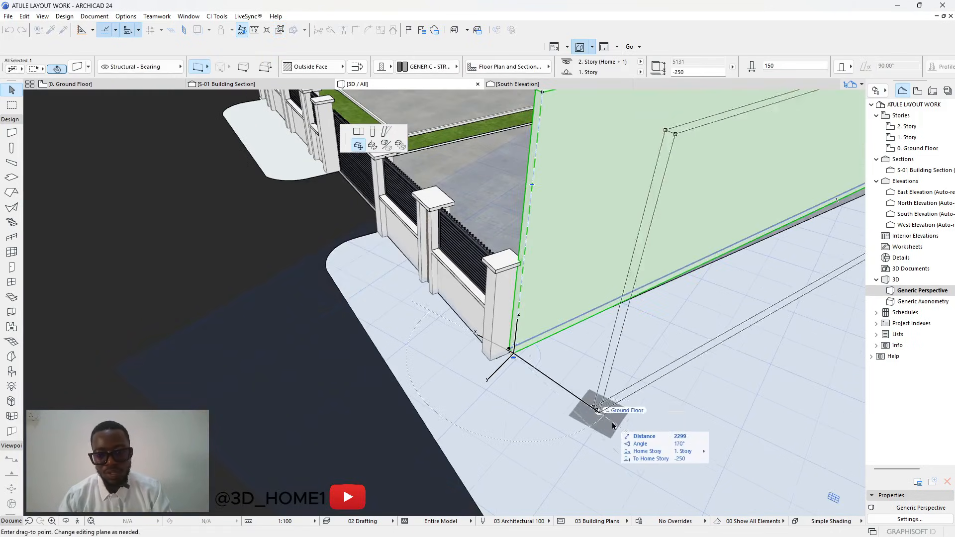
left_click(674, 454)
key("Escape")
Lower the top of the moved wall to a height of about 1998.
scroll(377, 404, "down", 3)
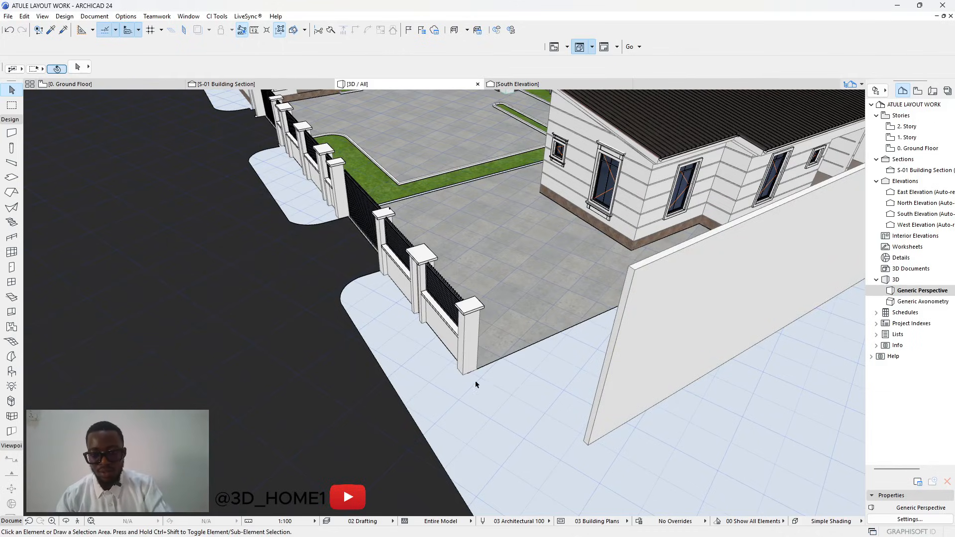
left_click(636, 276)
left_click(618, 329)
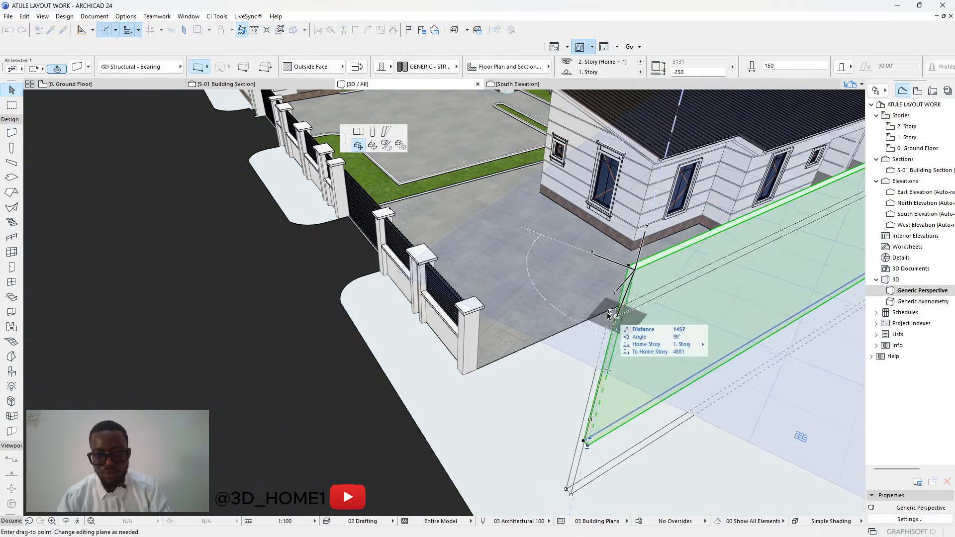
left_click(607, 389)
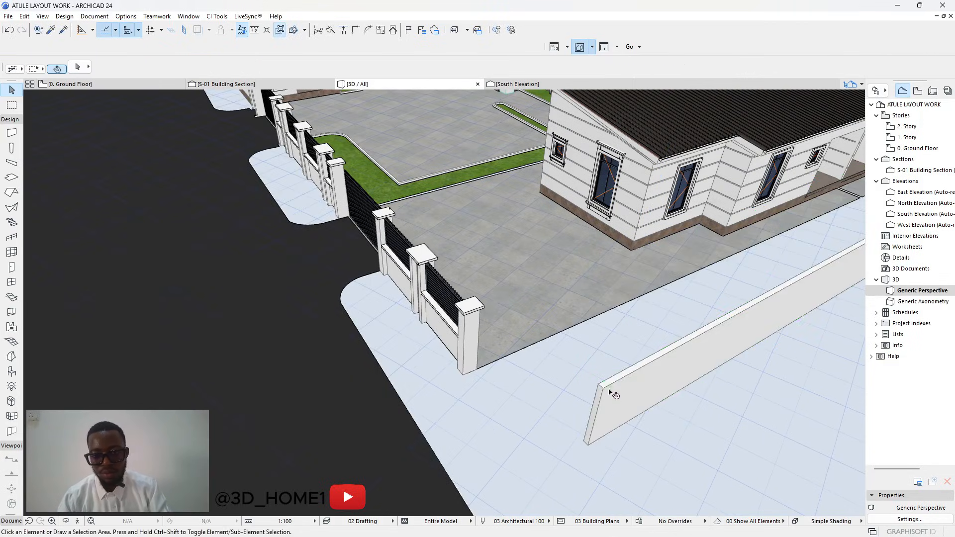
key("Escape")
Pick up the lowered wall's settings and draw a short wall from the fence's end pillar along the paving edge.
middle_click_drag(607, 395, 264, 390, "shift")
scroll(248, 326, "up", 3)
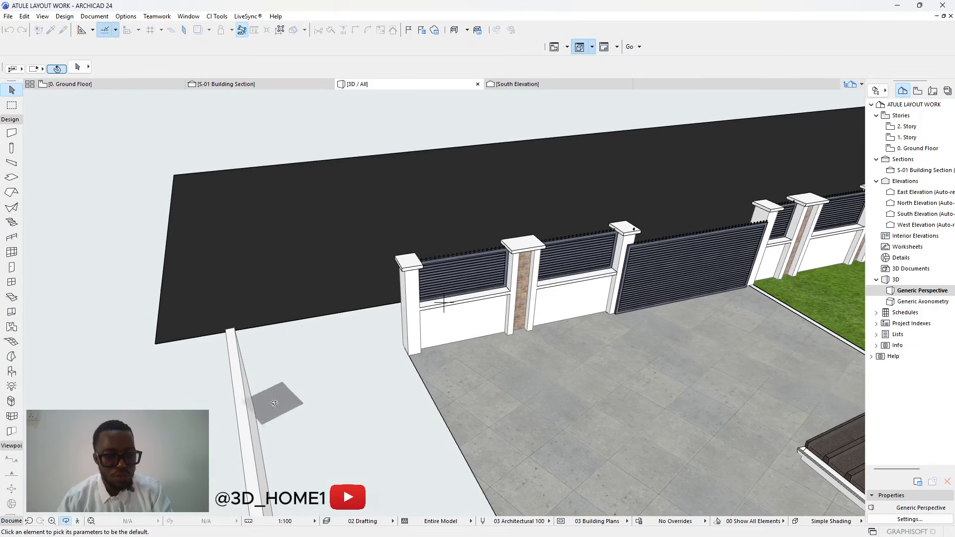
left_click(51, 30)
left_click(234, 340)
scroll(405, 355, "up", 5)
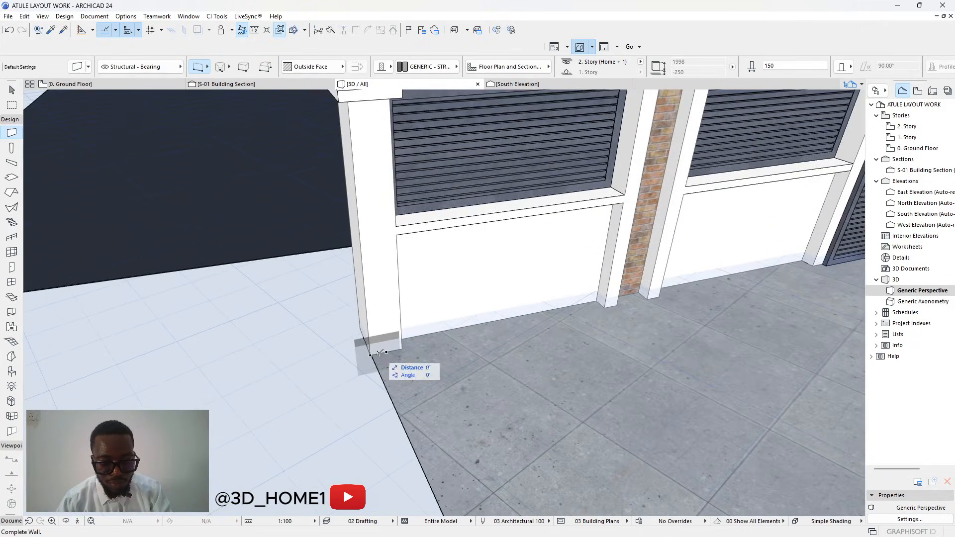
left_click(377, 353)
left_click(422, 442)
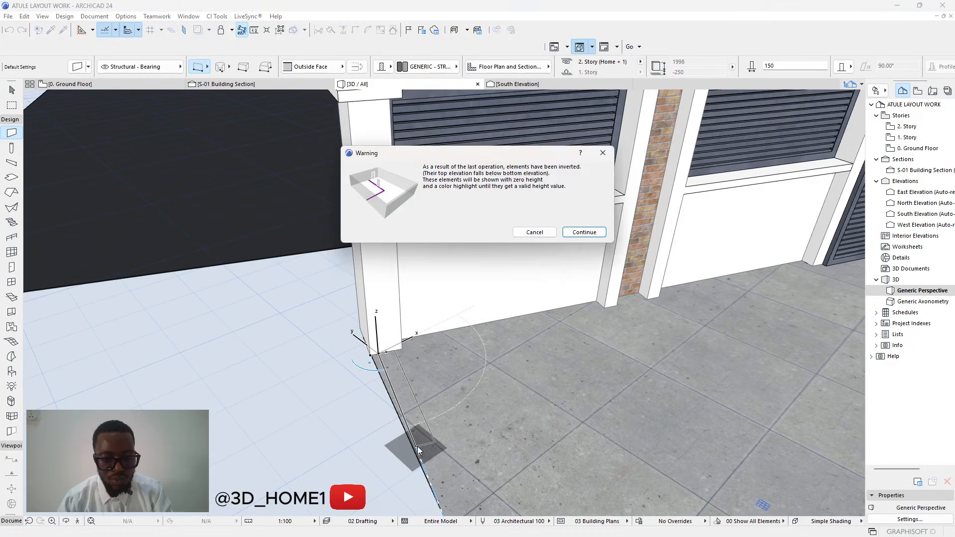
left_click(585, 233)
key("Escape")
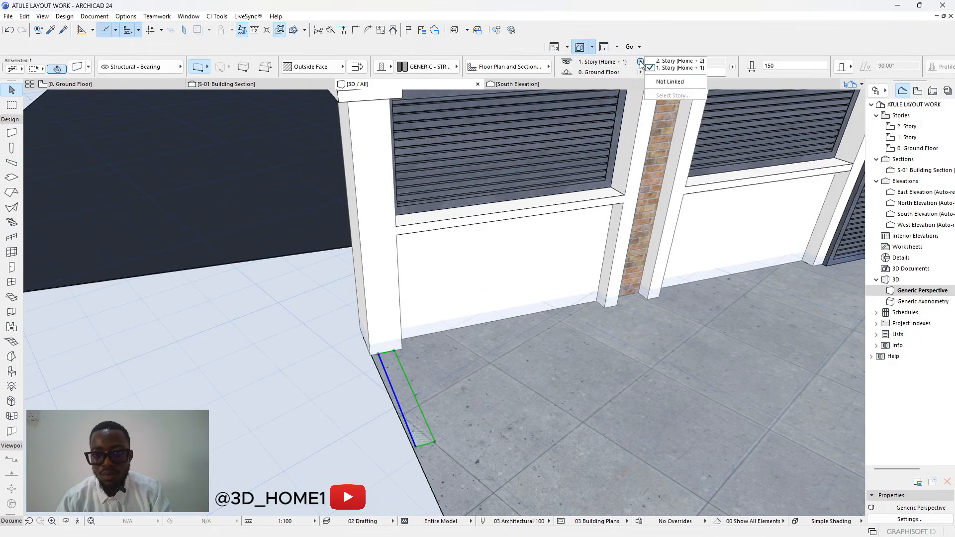
Link the top of the short wall to 2. Story (Home + 2).
left_click(662, 62)
key("Escape")
scroll(446, 326, "down", 6)
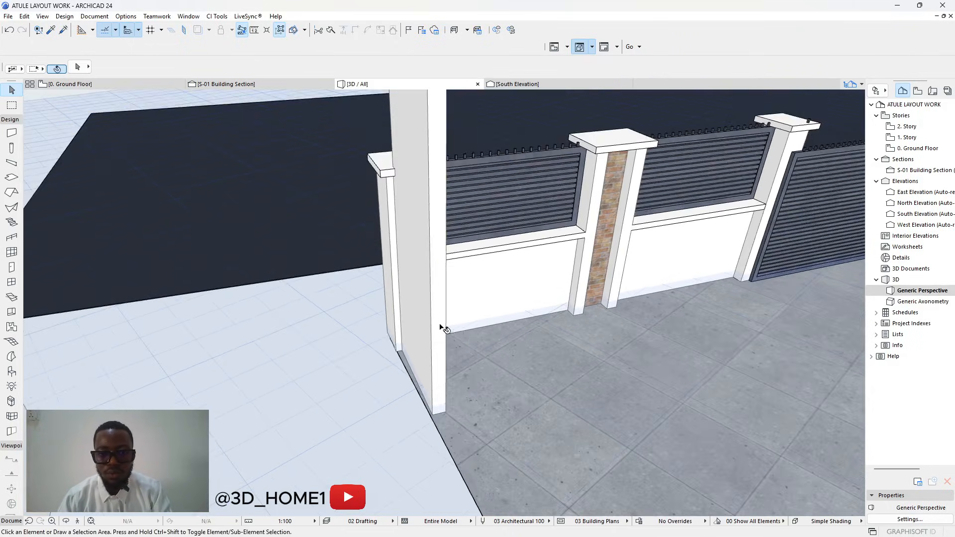
Reduce the short wall's height to 2225 so its top meets the underside of the end pillar's cap.
scroll(443, 247, "up", 2)
left_click(435, 214)
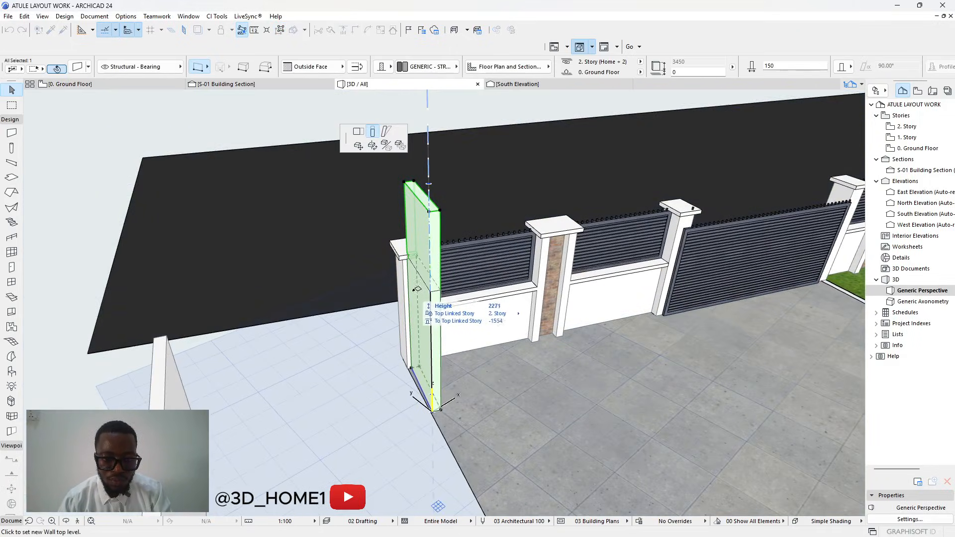
left_click(402, 257)
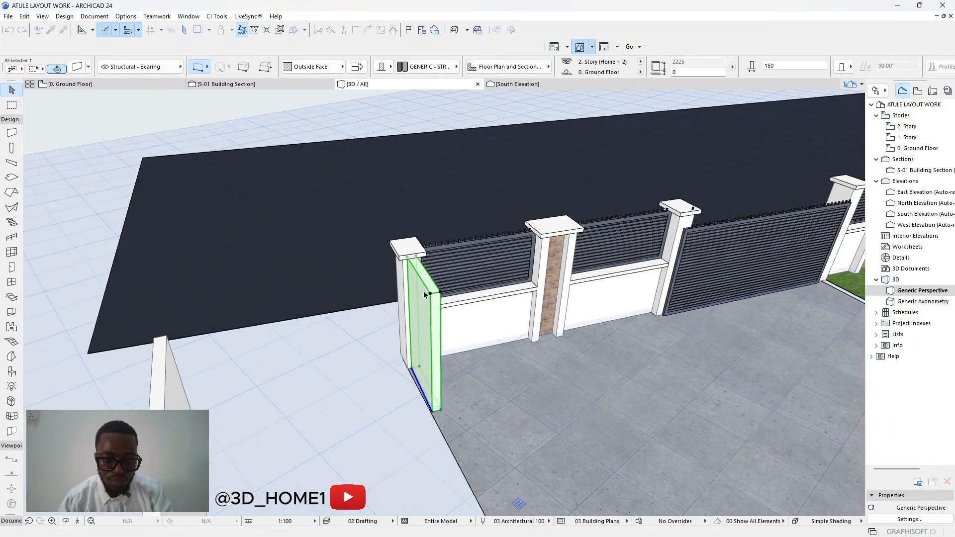
left_click(435, 412)
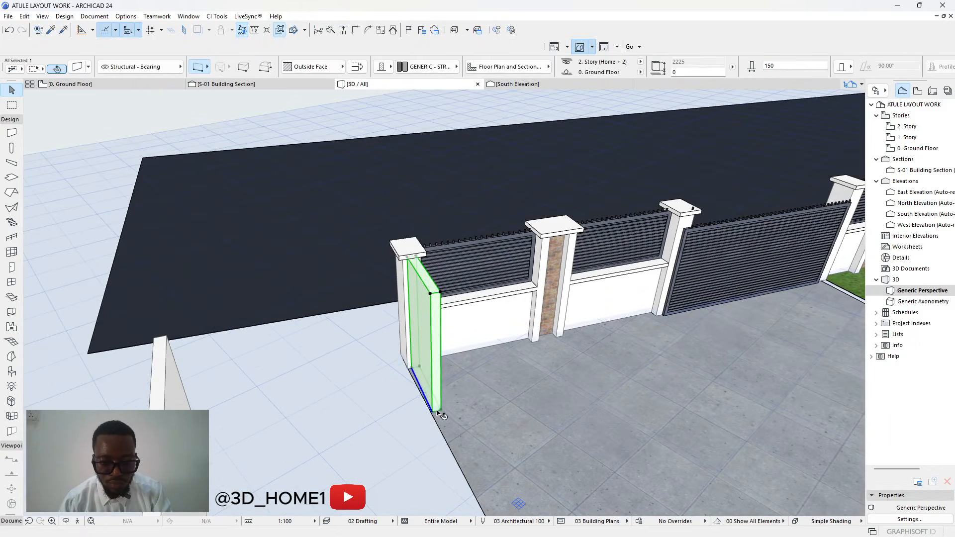
left_click(440, 411)
left_click(472, 435)
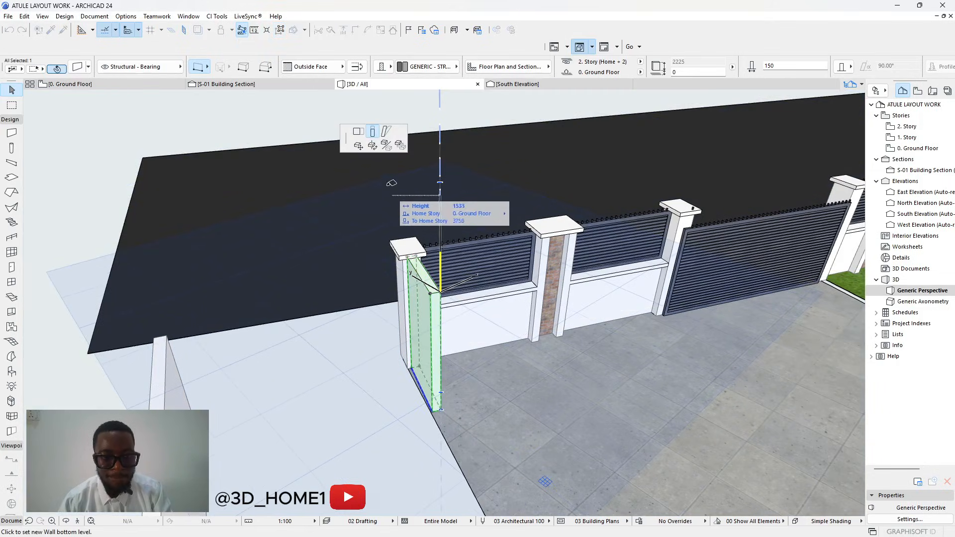
left_click(357, 132)
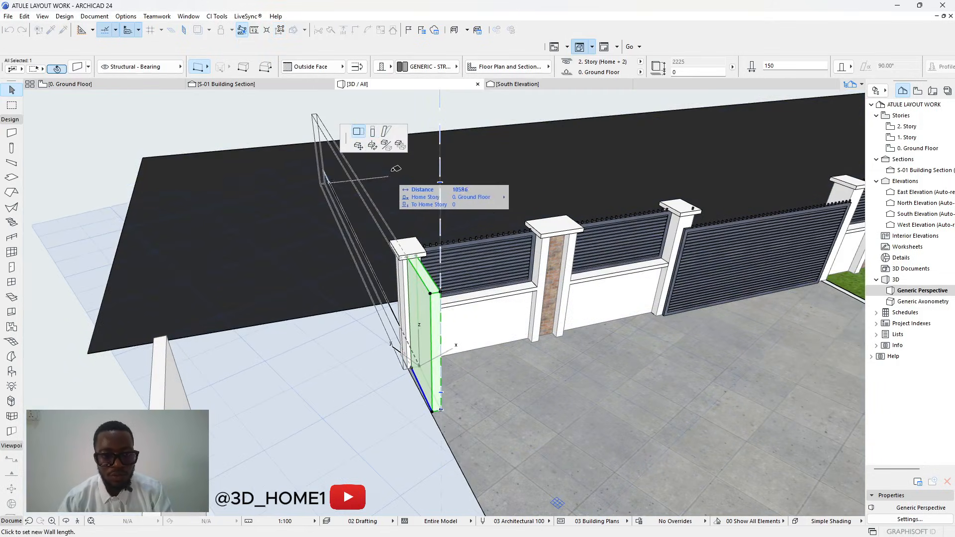
left_click(358, 146)
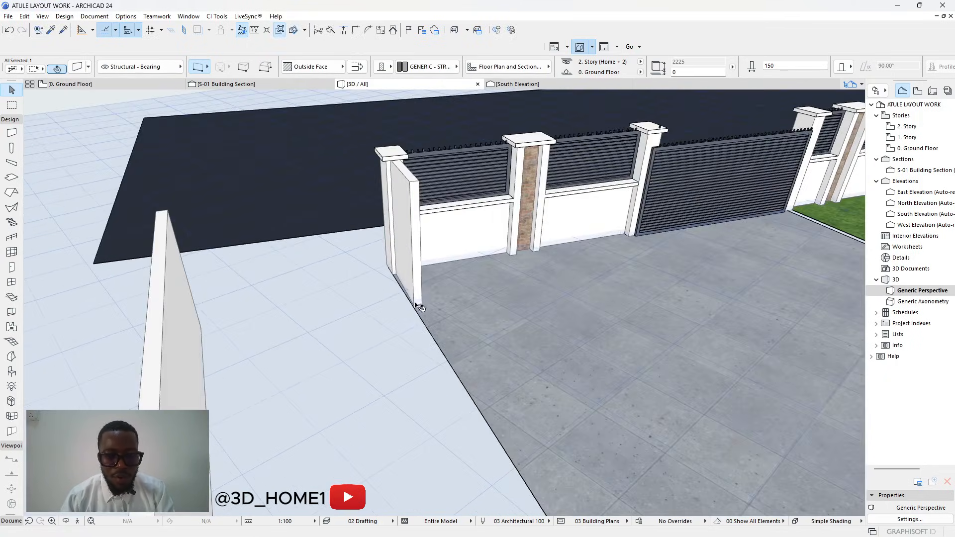
Stretch the short boundary wall along the paving edge to the outer rear corner of the lawn, about 33445 long.
left_click(415, 305)
scroll(416, 306, "up", 3)
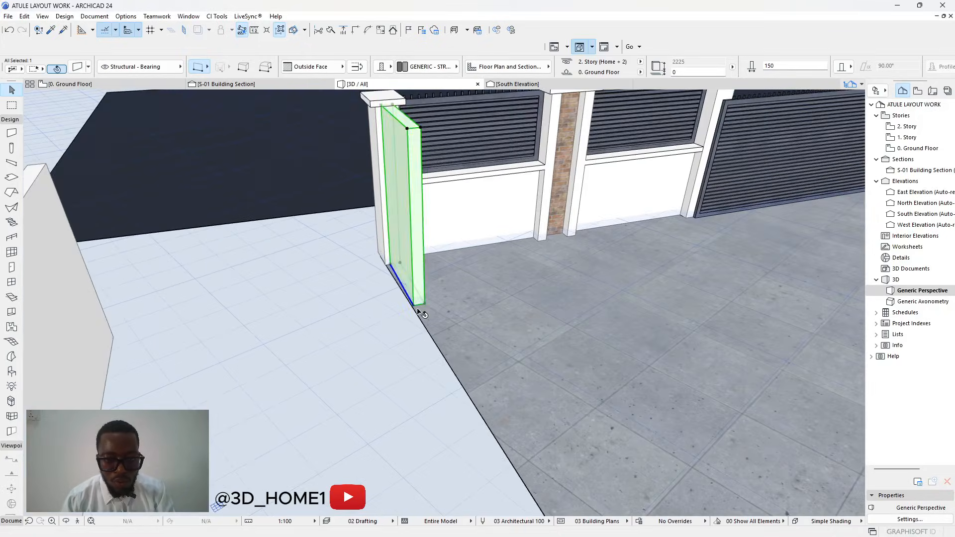
scroll(418, 312, "up", 3)
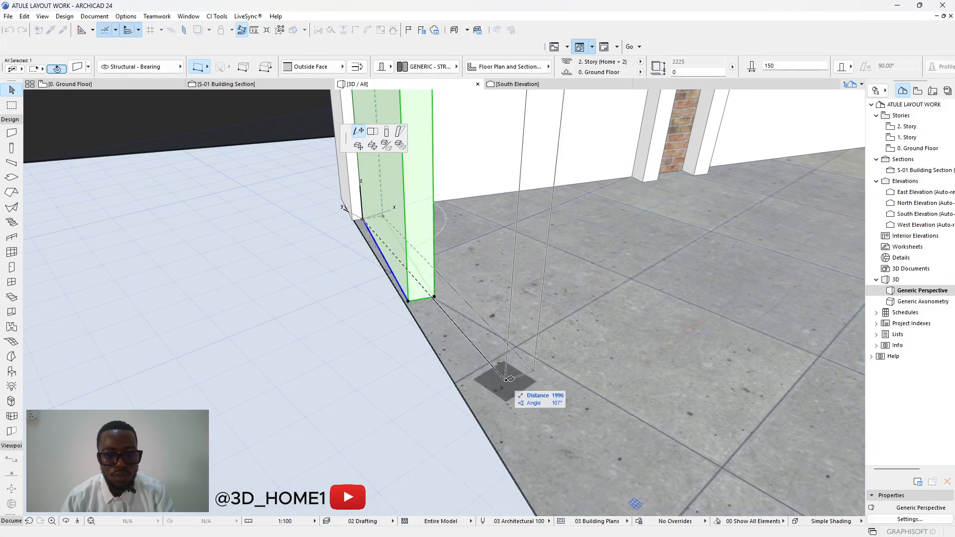
scroll(509, 379, "down", 10)
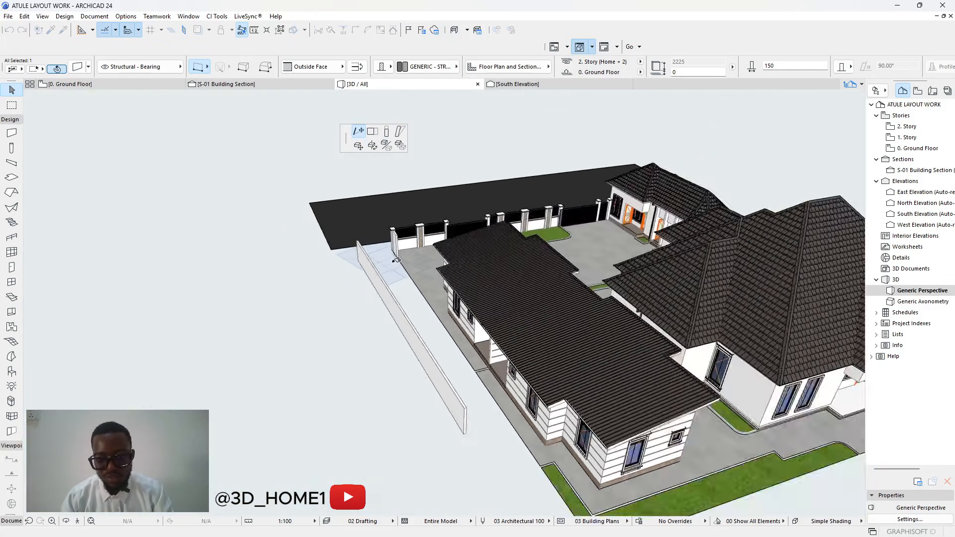
scroll(547, 440, "up", 10)
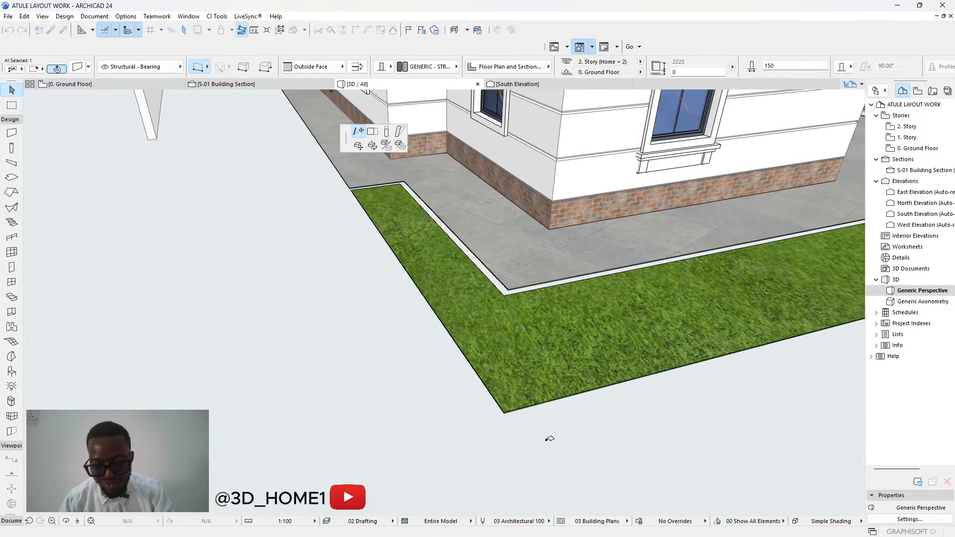
scroll(506, 413, "up", 5)
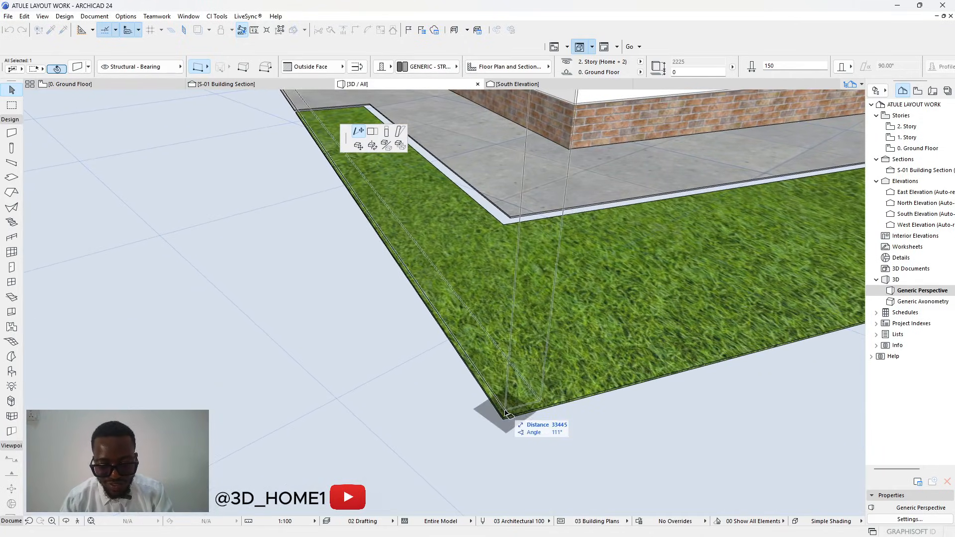
left_click(506, 417)
scroll(512, 423, "down", 8)
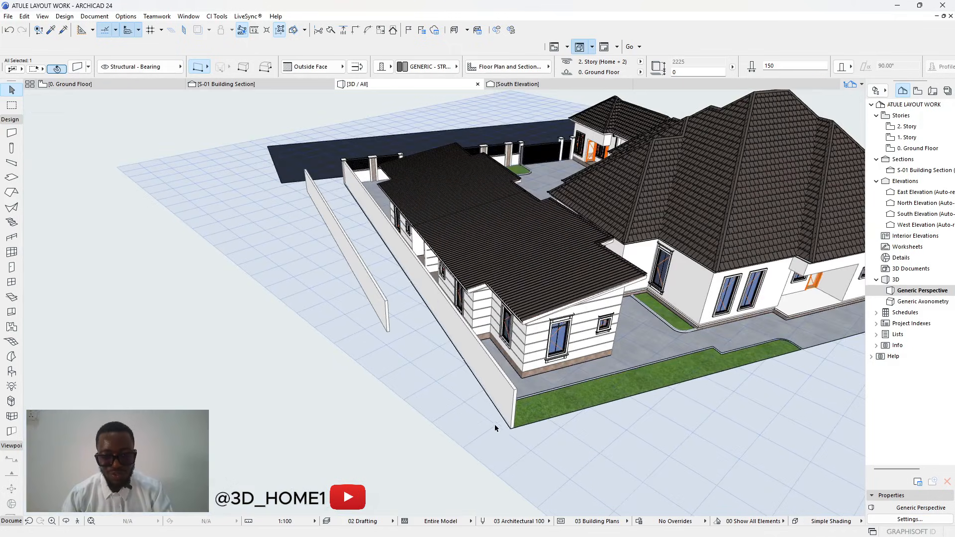
Delete the leftover free-standing wall beside the new side boundary wall.
key("Escape")
left_click(369, 294)
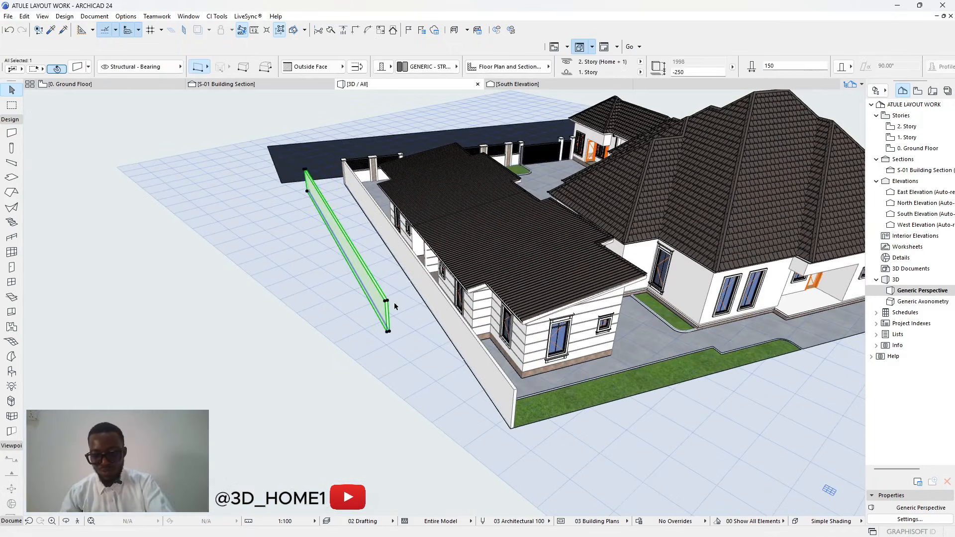
key("Delete")
Pick up the side boundary wall's settings and draw the rear boundary wall from its end to the paving's far rear corner.
middle_click_drag(361, 334, 193, 383, "shift")
scroll(320, 355, "up", 4)
scroll(193, 384, "up", 5)
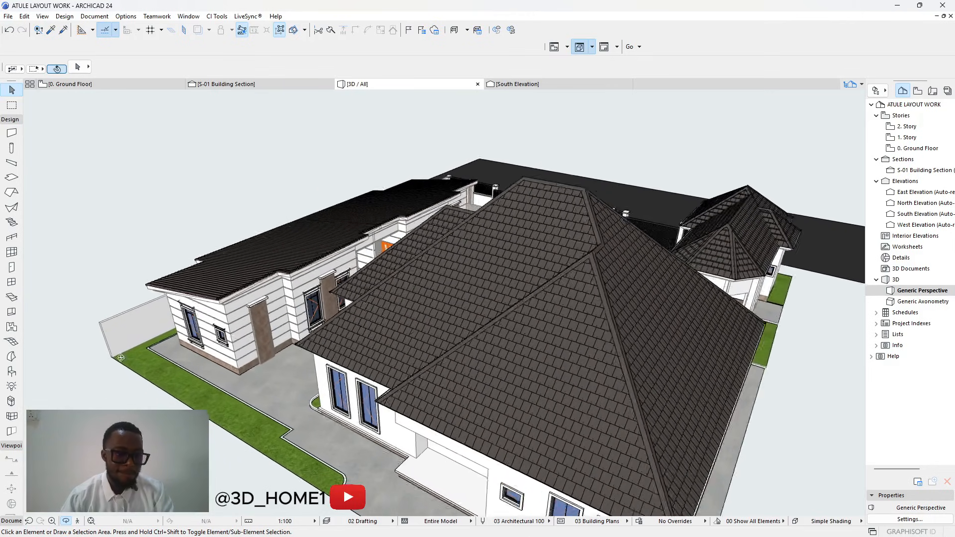
left_click(143, 316, "alt")
scroll(123, 358, "up", 5)
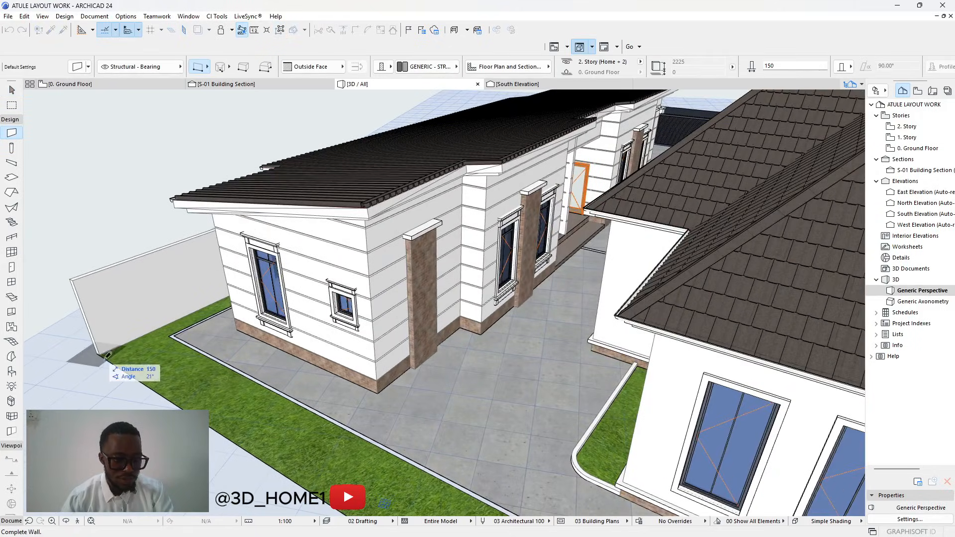
scroll(101, 354, "down", 8)
scroll(424, 483, "up", 5)
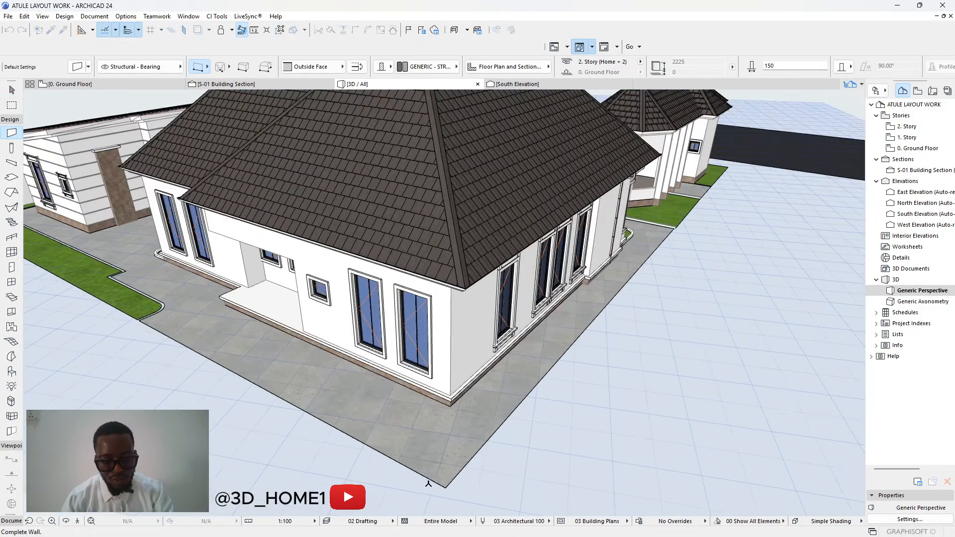
left_click(446, 484)
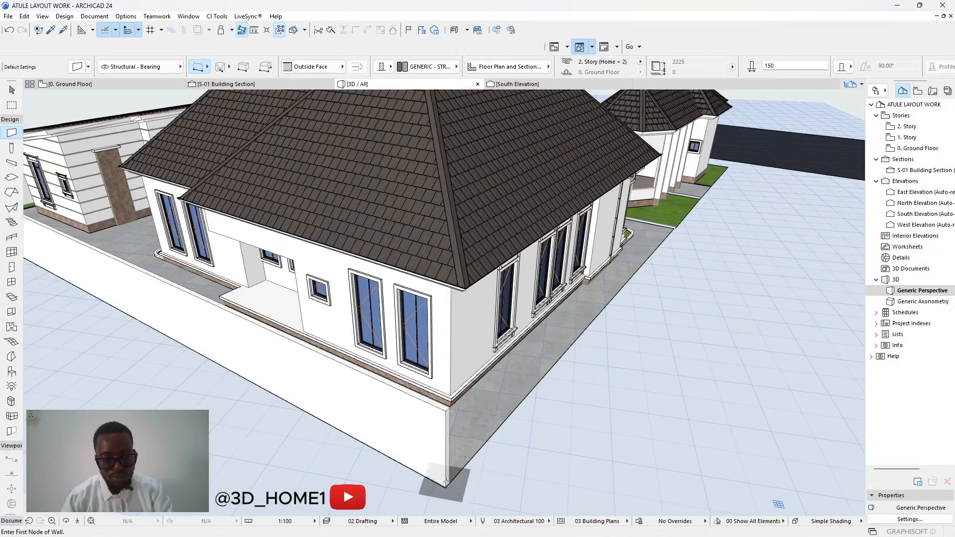
Draw the opposite side boundary wall from the rear corner to the outer front corner of the lawn, about 33120 long.
middle_click_drag(522, 430, 323, 427, "shift")
scroll(353, 462, "up", 2)
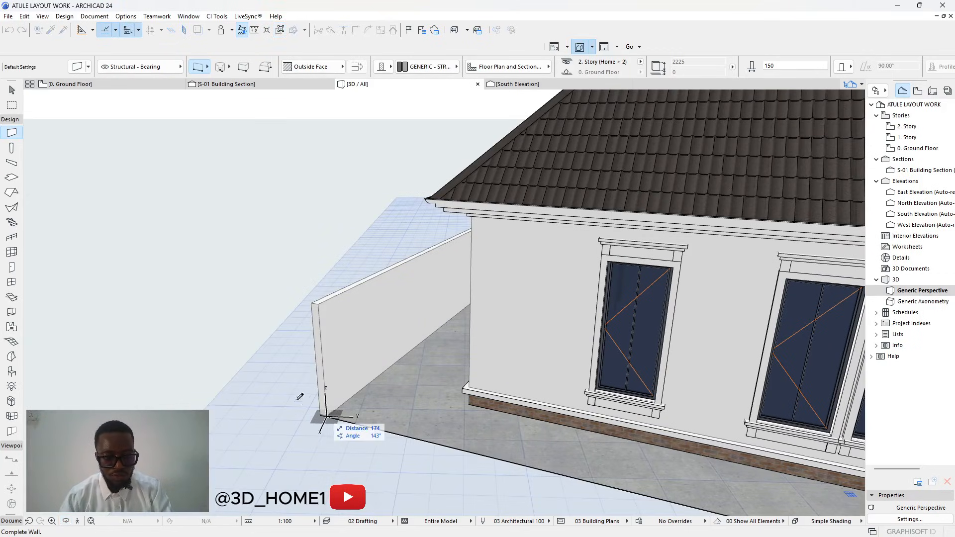
scroll(304, 398, "down", 10)
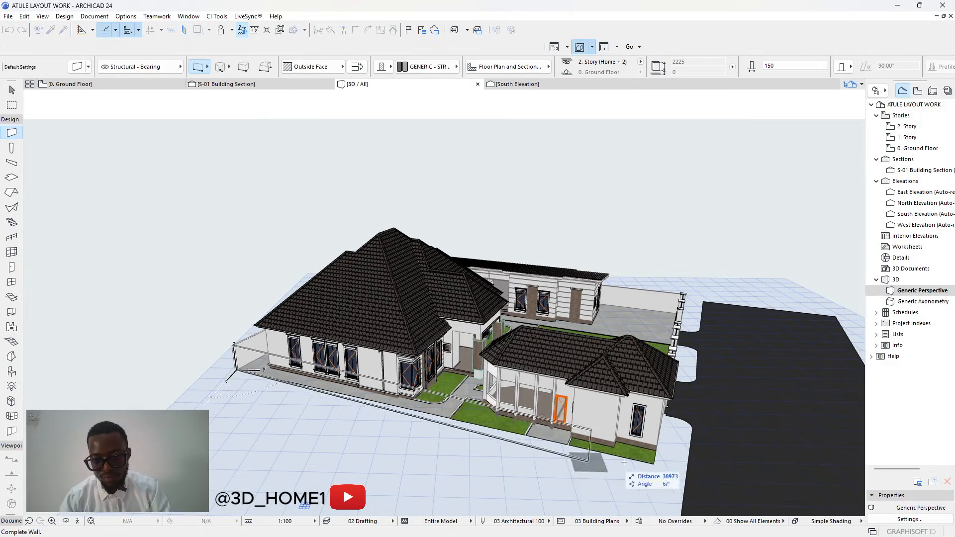
scroll(624, 462, "up", 10)
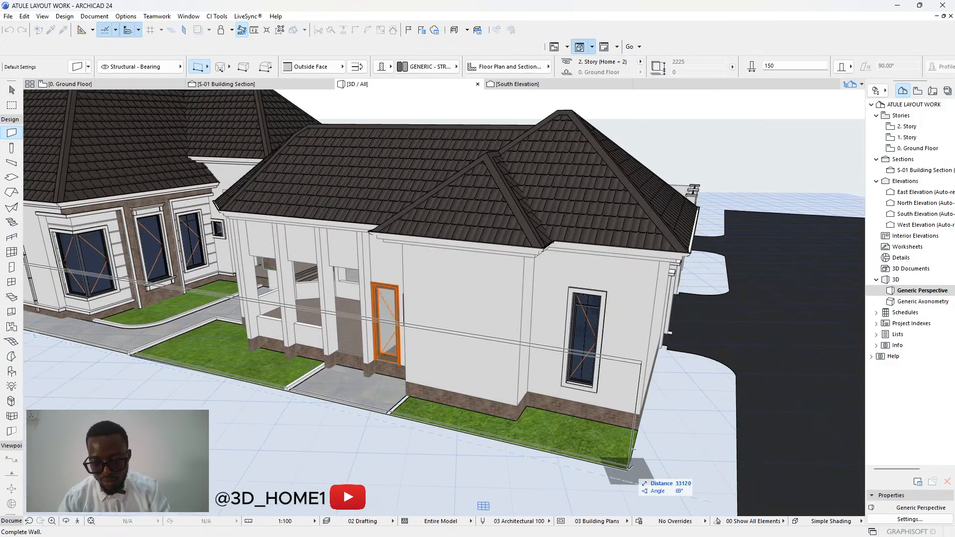
double_click(629, 466)
key("Escape")
Pick up the boundary wall's settings and draw a short front wall from its end to the corner of the small front building.
middle_click_drag(639, 454, 364, 416, "shift")
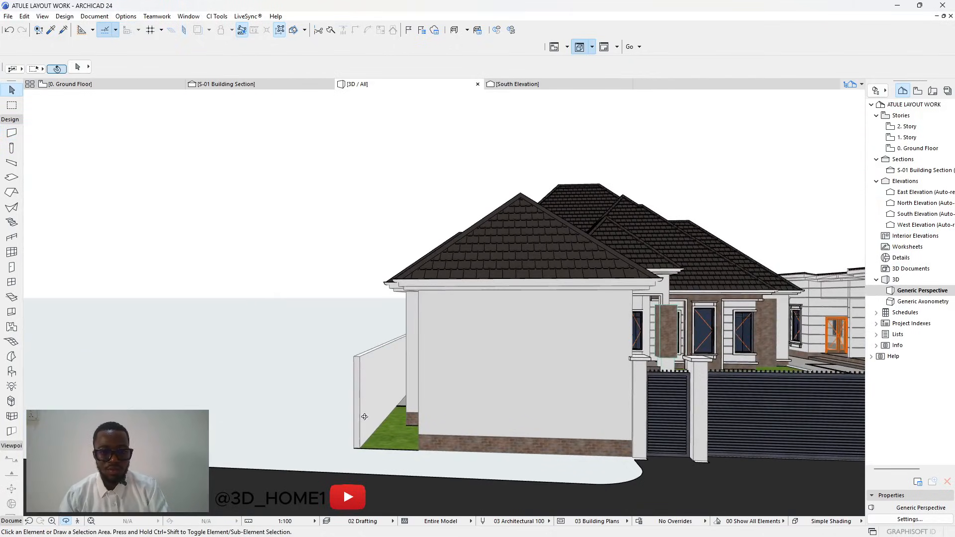
middle_click_drag(430, 458, 404, 482, "shift")
scroll(404, 481, "up", 3)
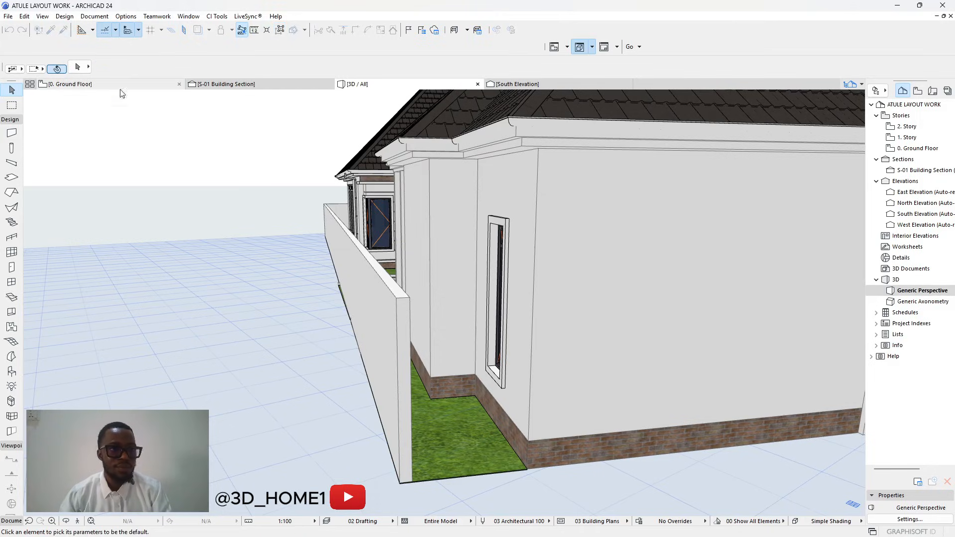
left_click(405, 472, "alt")
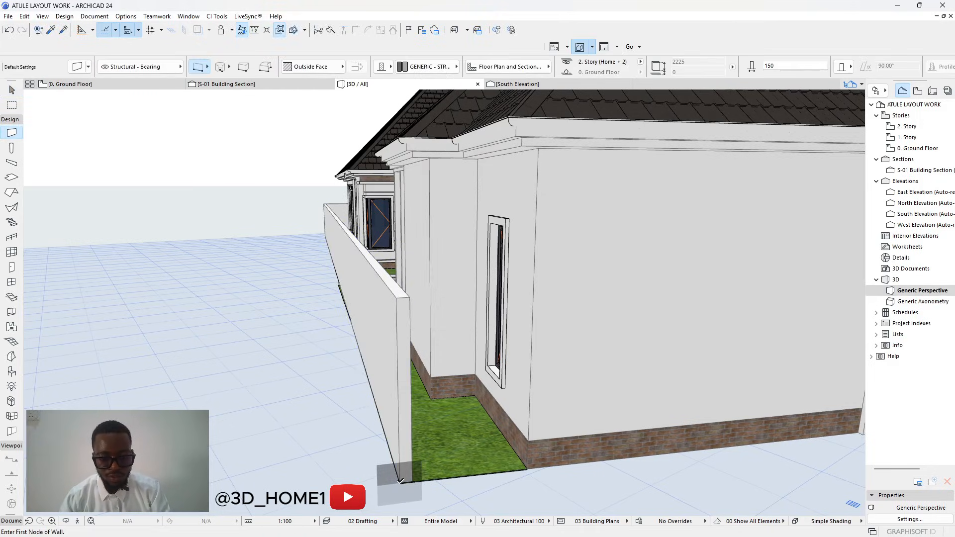
left_click(529, 465)
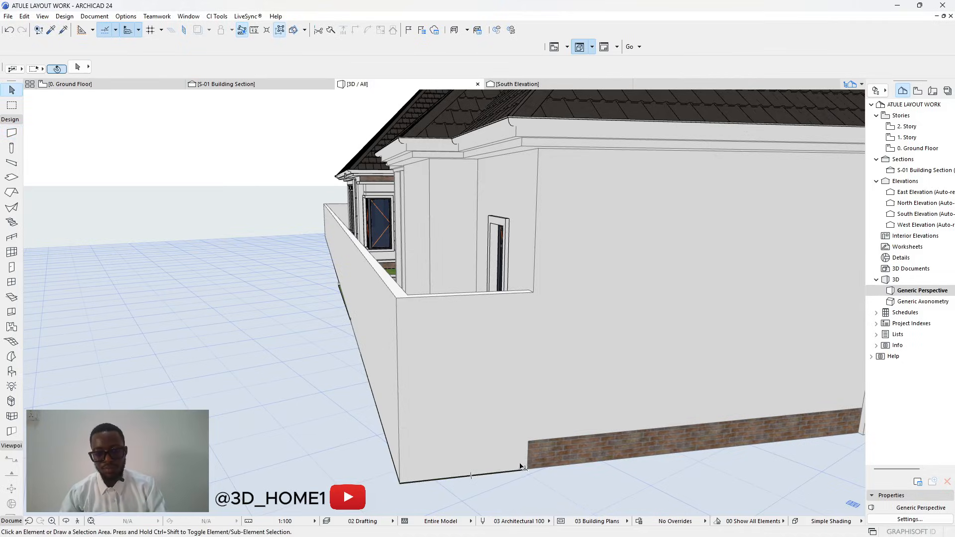
Change the road slab's top, side and bottom surfaces to Concrete - 04.
scroll(523, 476, "down", 10)
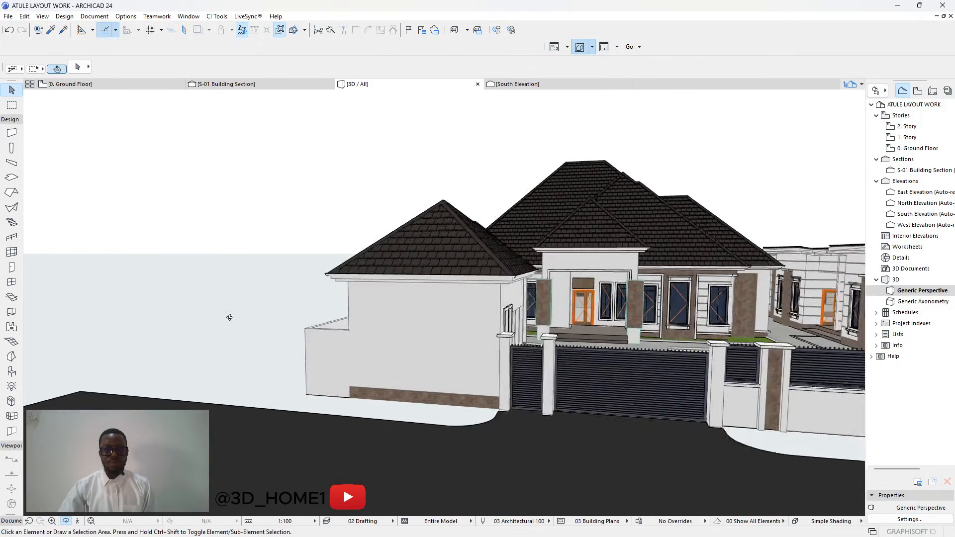
left_click_drag(253, 334, 402, 400)
scroll(402, 399, "down", 5)
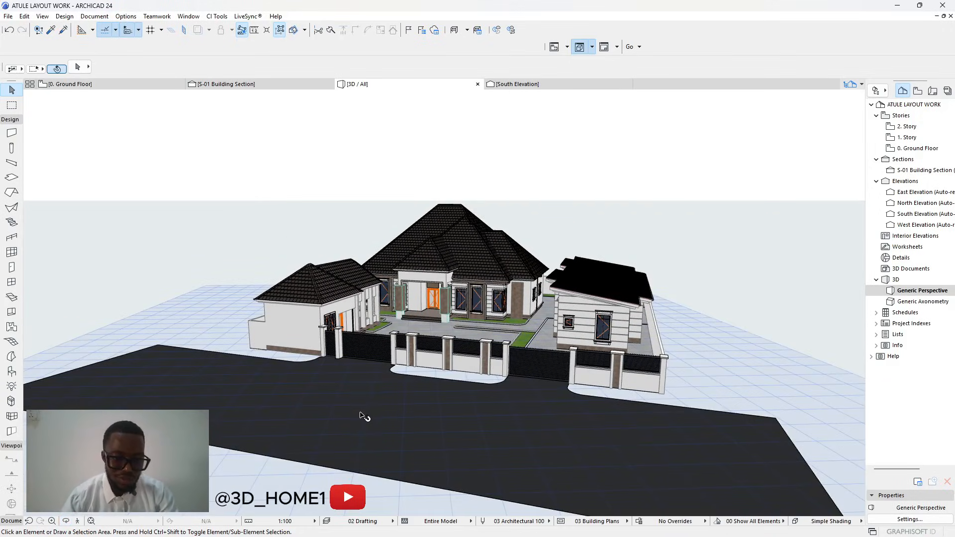
left_click(363, 416)
key("ctrl+t")
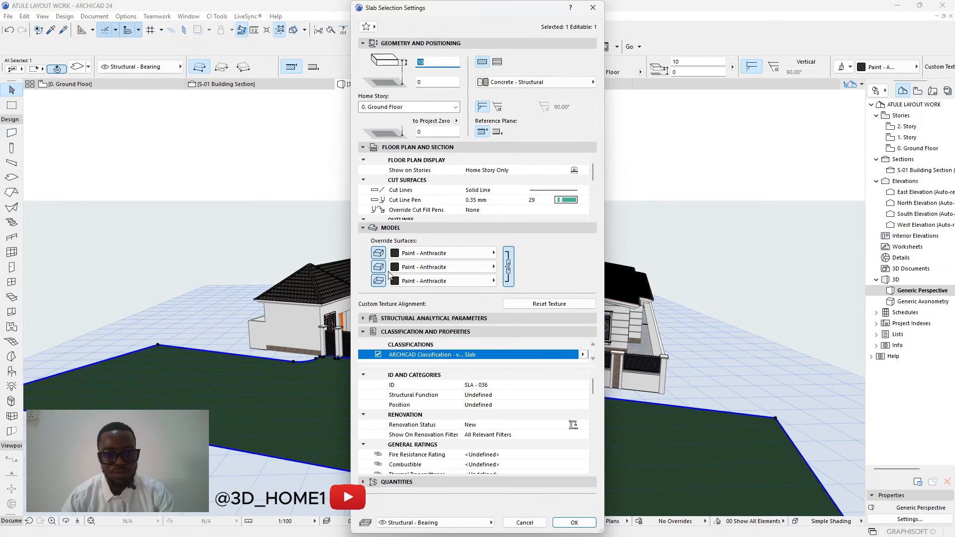
left_click(393, 255)
left_click(517, 306)
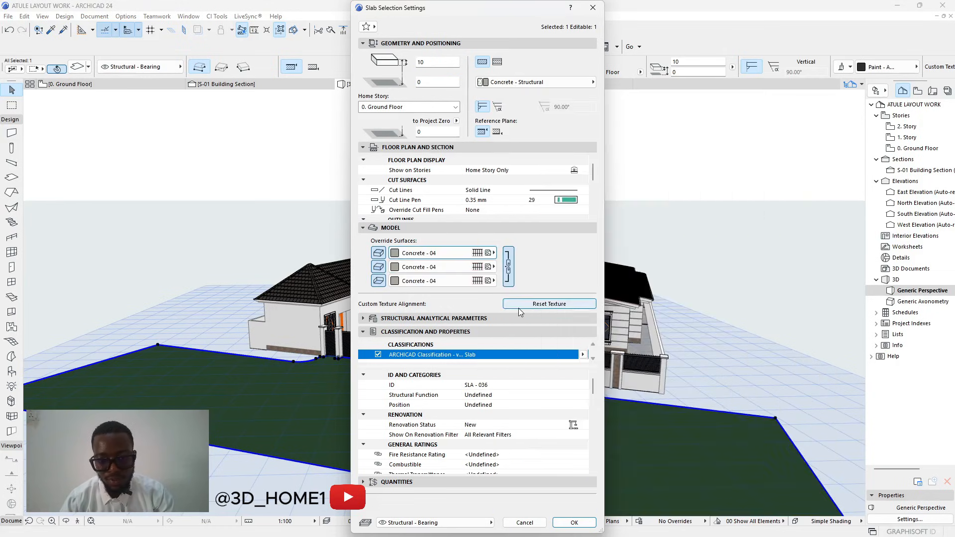
left_click(575, 522)
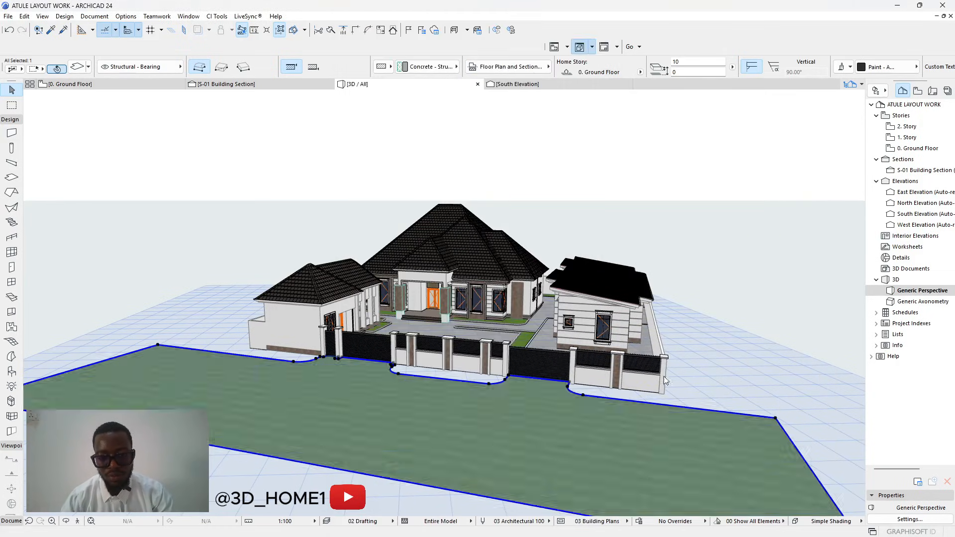
Using the boundary wall's settings, draw a dividing wall from the gate pillar along the white kerb, turning at its corner to meet the metal-roofed annex.
scroll(576, 401, "up", 10)
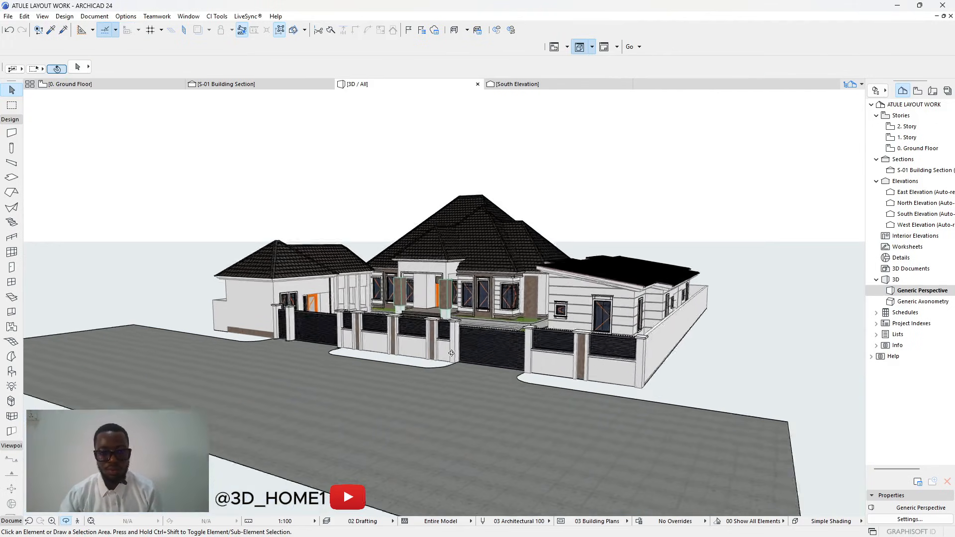
scroll(457, 354, "down", 8)
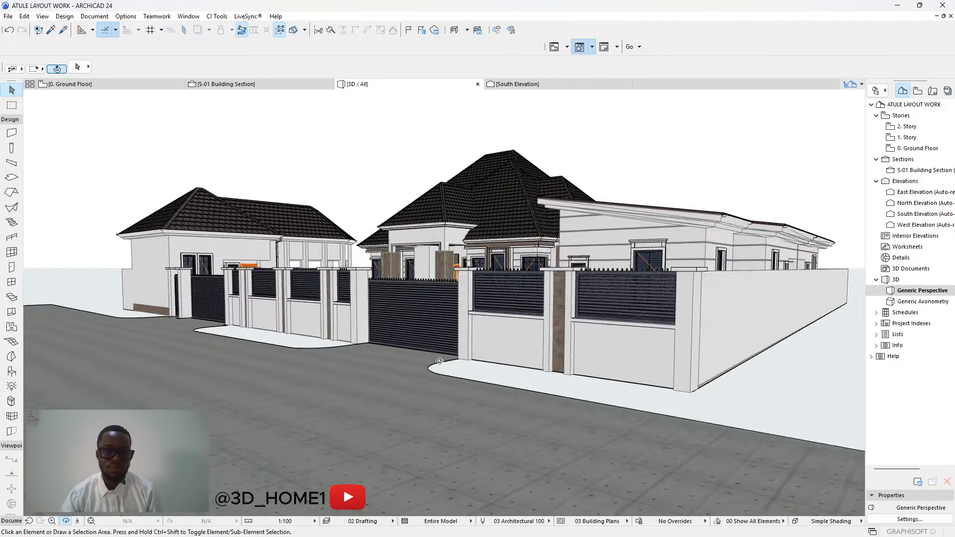
middle_click_drag(447, 362, 396, 136, "shift")
scroll(572, 348, "up", 5)
scroll(562, 341, "down", 6)
scroll(396, 135, "up", 2)
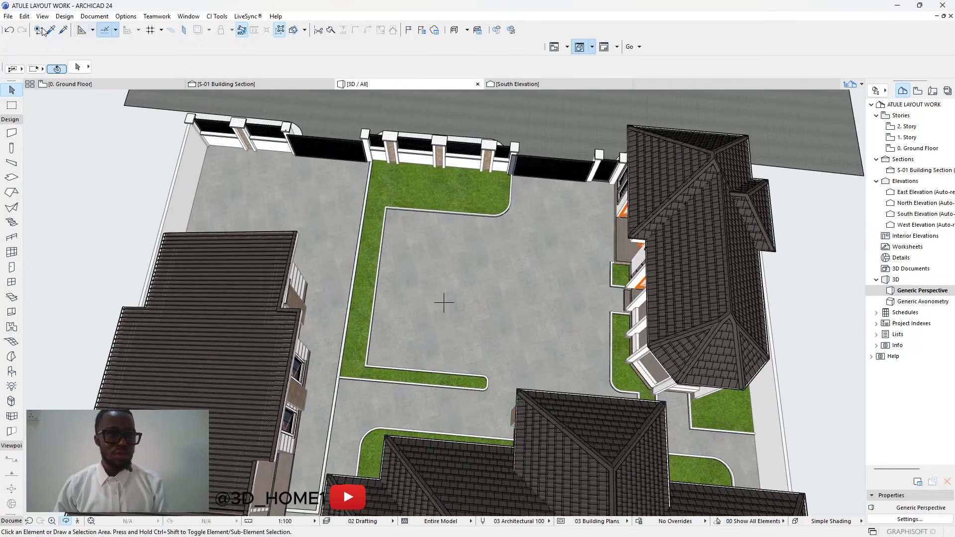
left_click(180, 156, "alt")
scroll(369, 164, "up", 5)
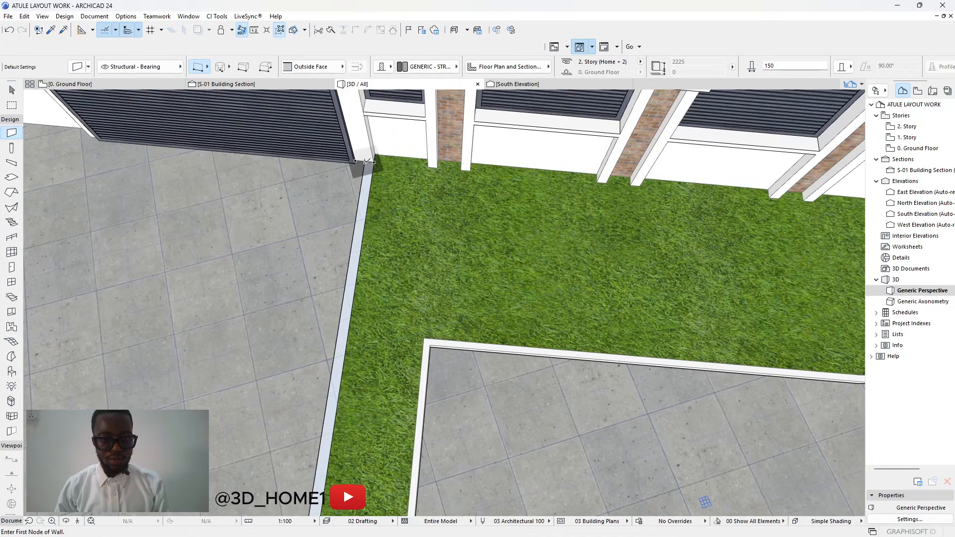
scroll(364, 226, "down", 8)
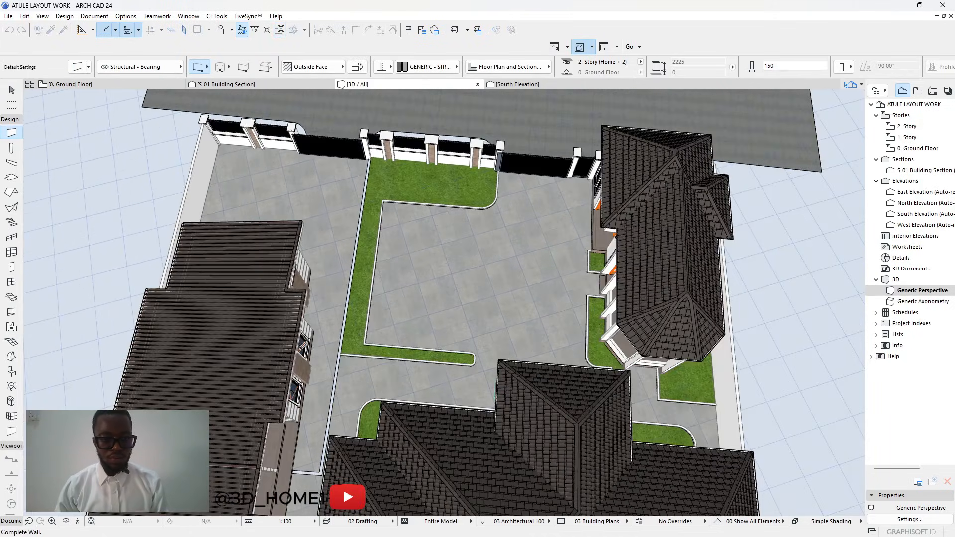
middle_click_drag(303, 346, 316, 459, "shift")
scroll(343, 487, "up", 10)
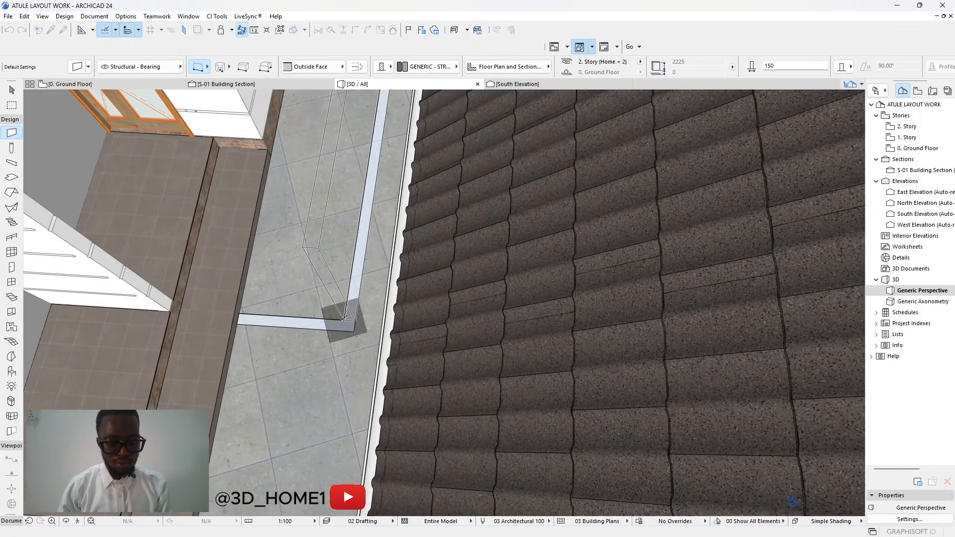
left_click(343, 318)
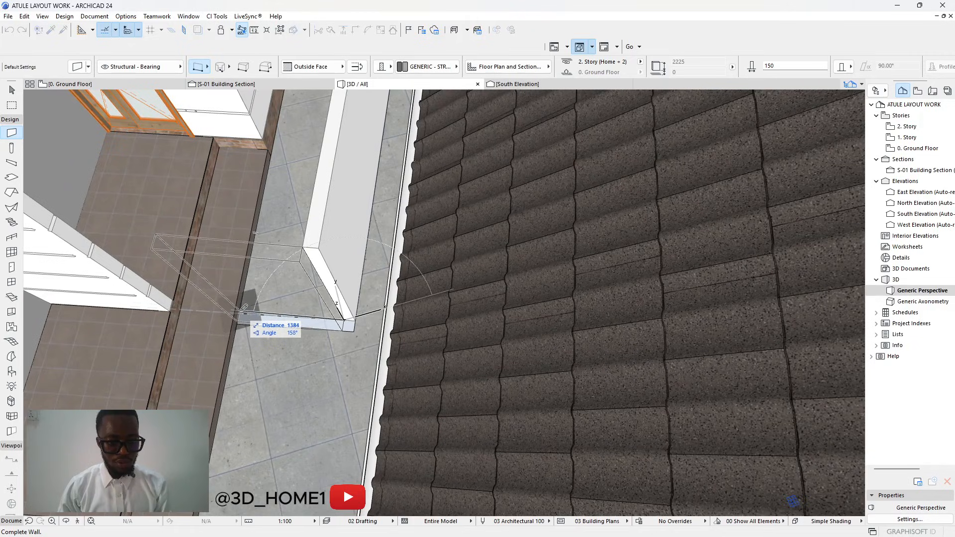
left_click(180, 307)
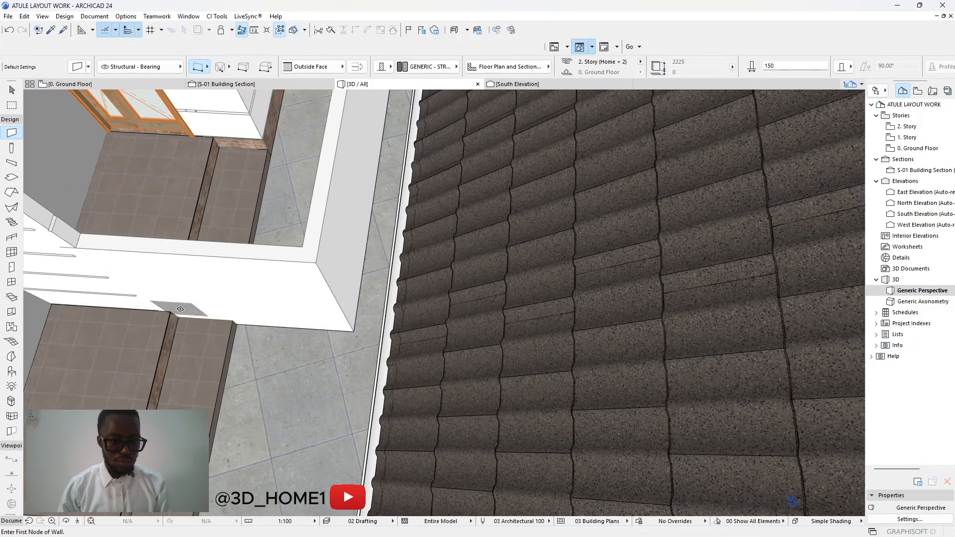
Lower the long dividing wall beside the lawn to a height of 1150.
key("Escape")
mouse_move(317, 312)
middle_mouse_down("shift")
mouse_move(302, 384)
mouse_move(315, 309)
middle_mouse_up("shift")
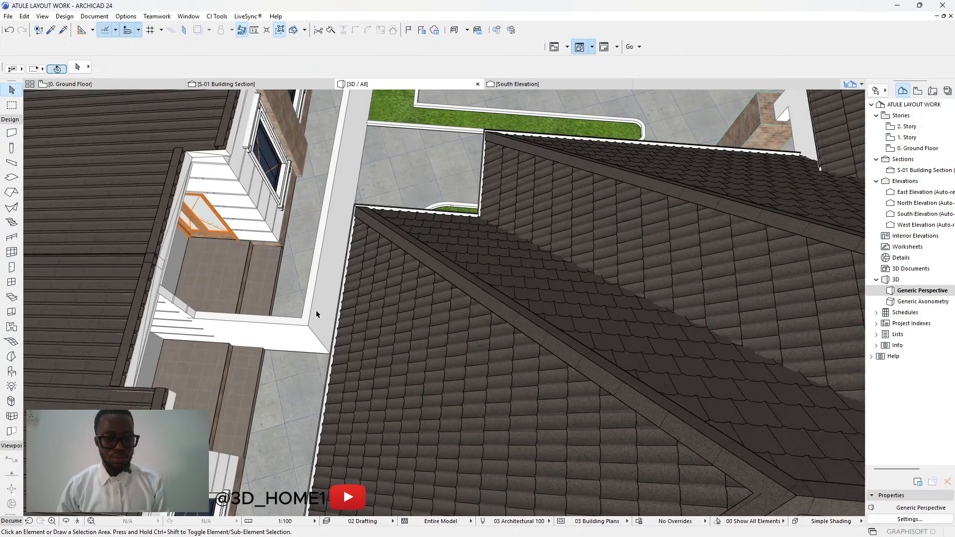
middle_click_drag(340, 345, 340, 256, "shift")
scroll(258, 228, "down", 4)
scroll(558, 382, "up", 6)
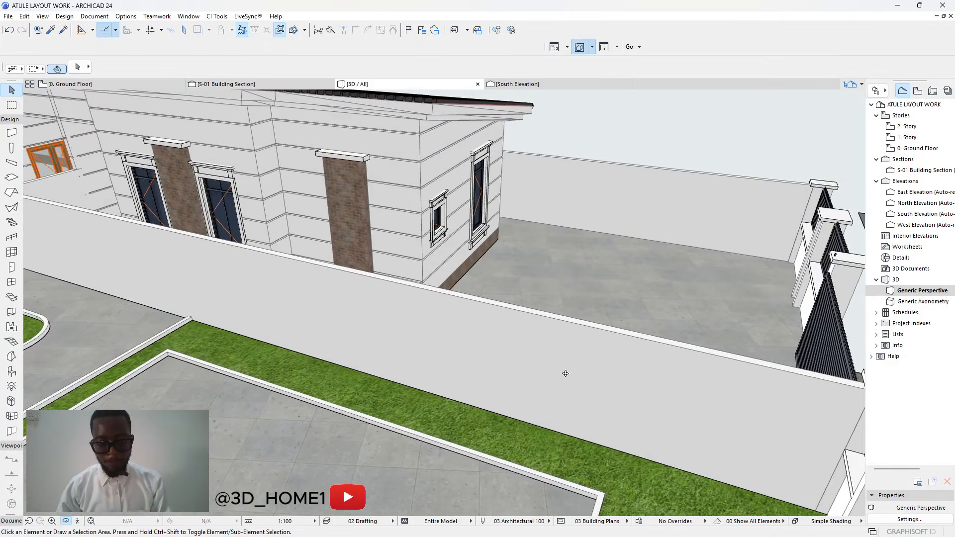
left_click(594, 330)
middle_click_drag(594, 330, 576, 359, "shift")
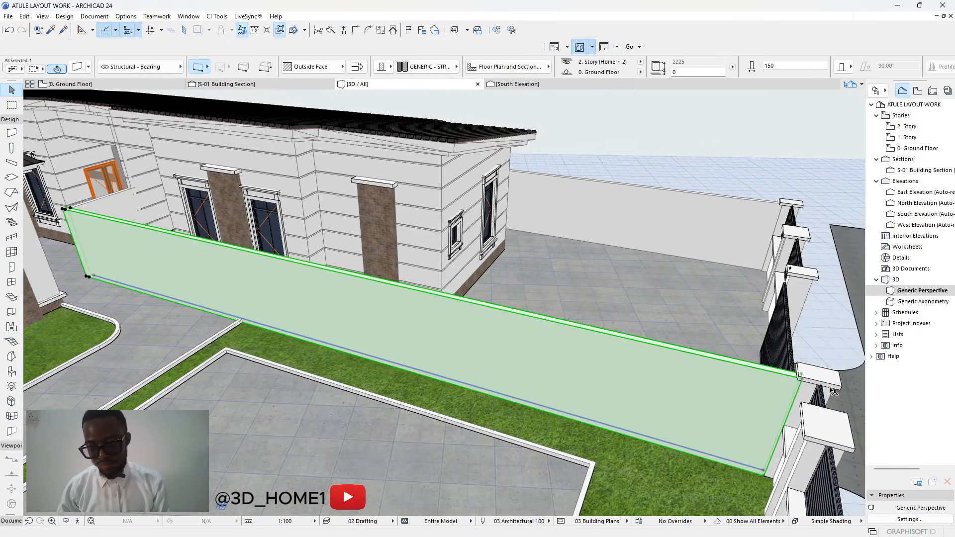
left_click(802, 380)
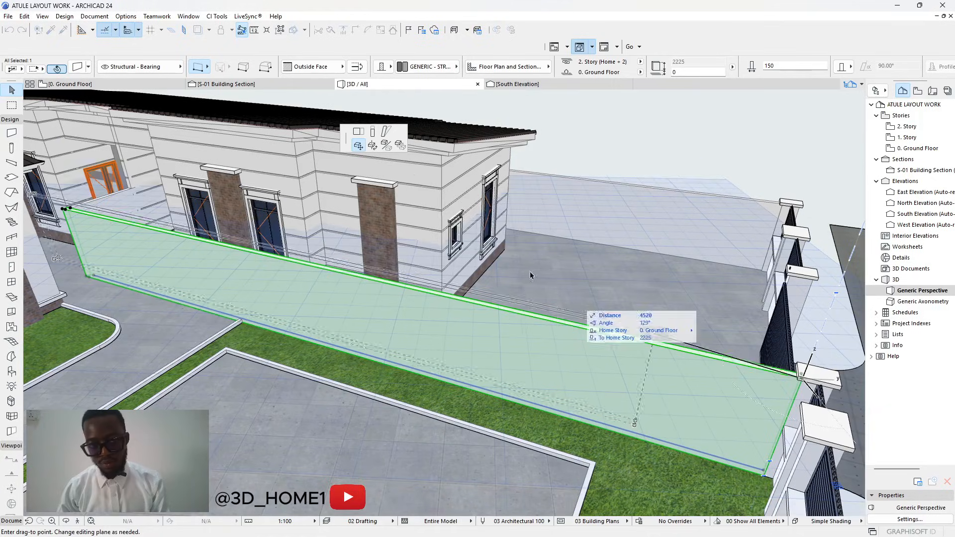
left_click(386, 145)
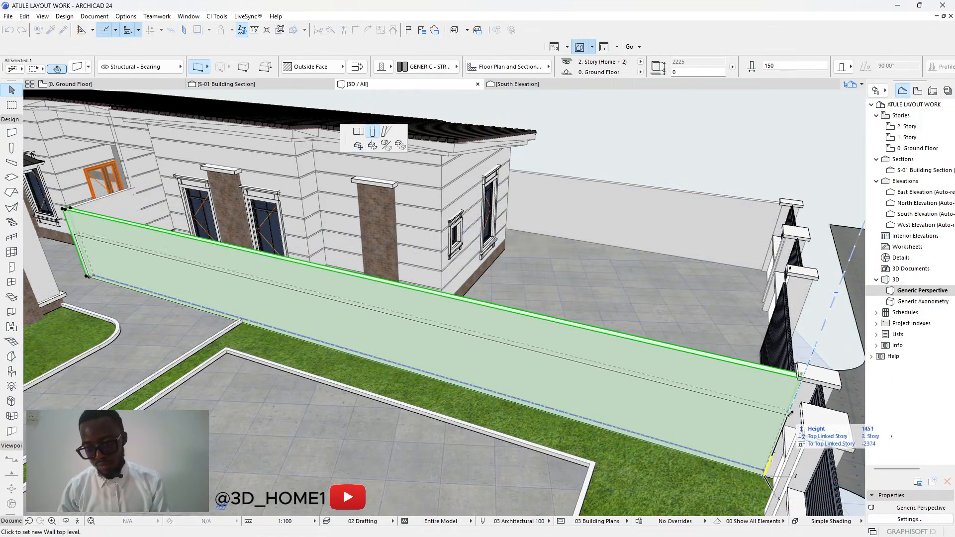
left_click(778, 416)
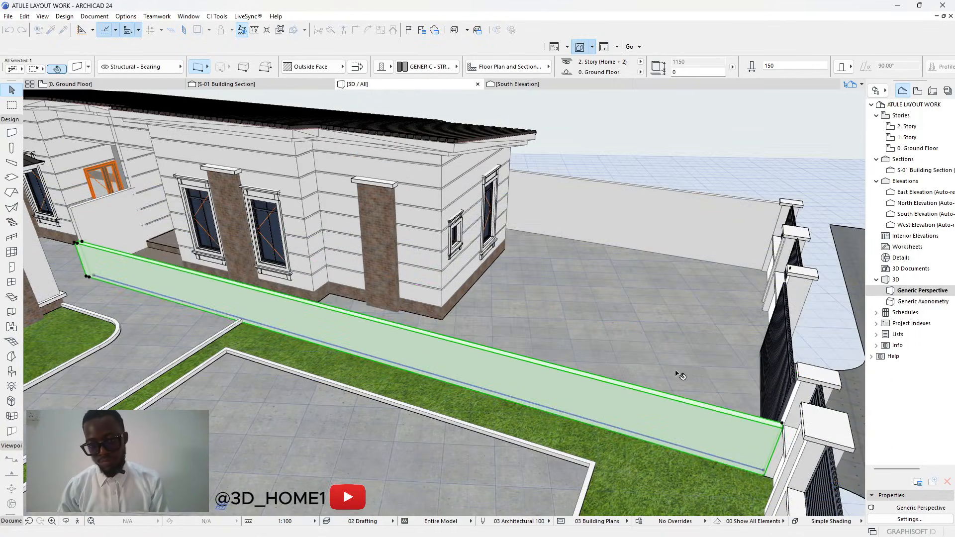
key("Escape")
Lower the short return wall by the annex porch to 1150, level with the long dividing wall.
middle_click_drag(663, 381, 586, 370, "shift")
scroll(187, 243, "up", 5)
middle_click_drag(187, 244, 257, 214, "shift")
scroll(264, 206, "up", 4)
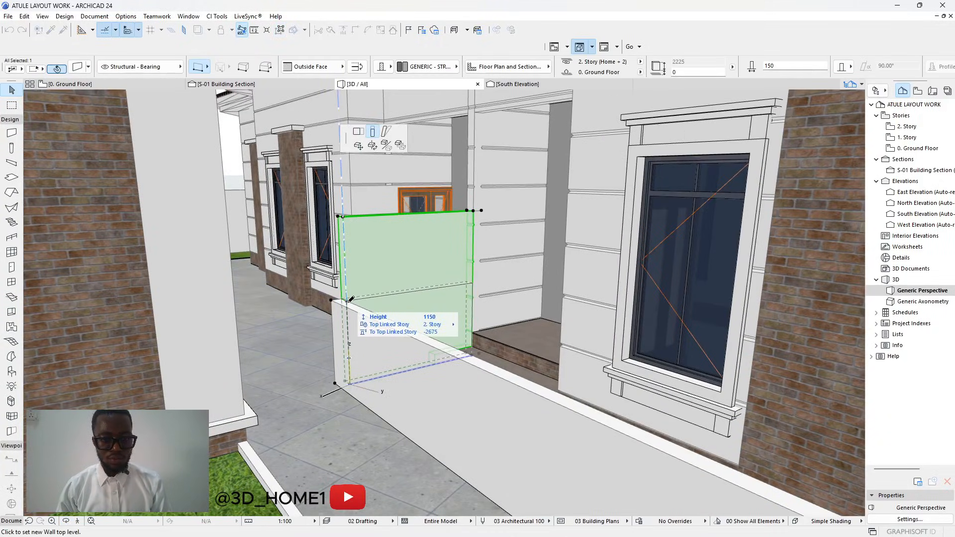
left_click(351, 284)
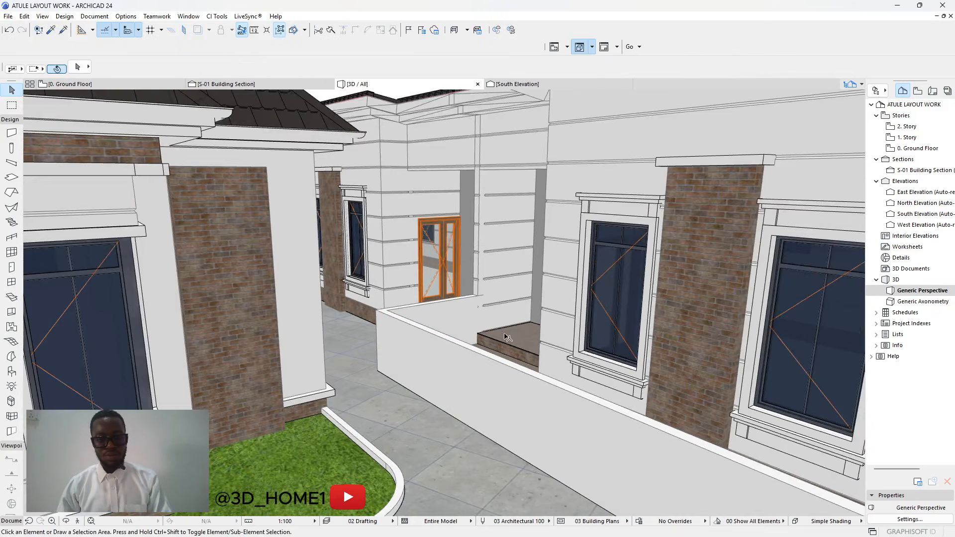
Select the wall piece of the front fence's end pillar and set Multiply to drag and distribute 10 copies.
scroll(506, 337, "down", 5)
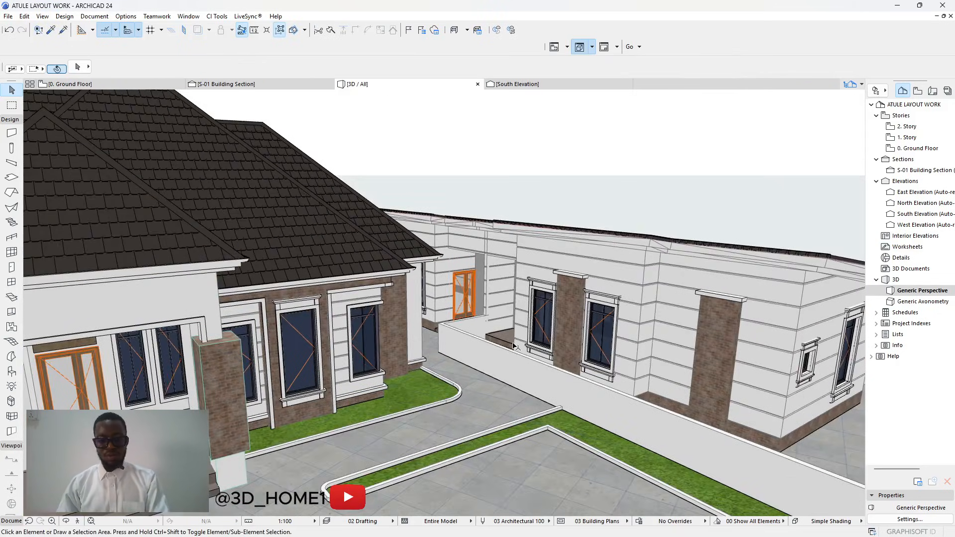
left_click_drag(536, 356, 490, 344)
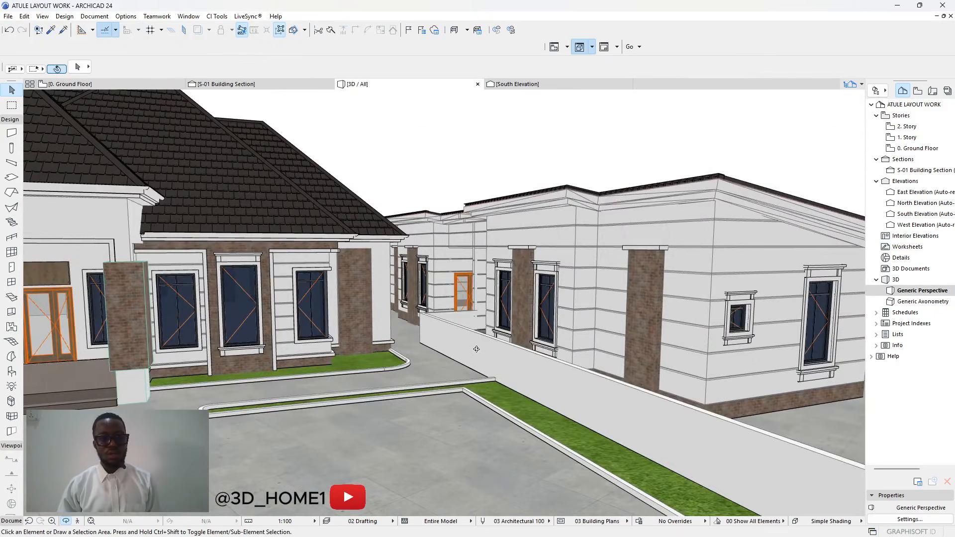
scroll(474, 343, "up", 3)
scroll(467, 308, "down", 10)
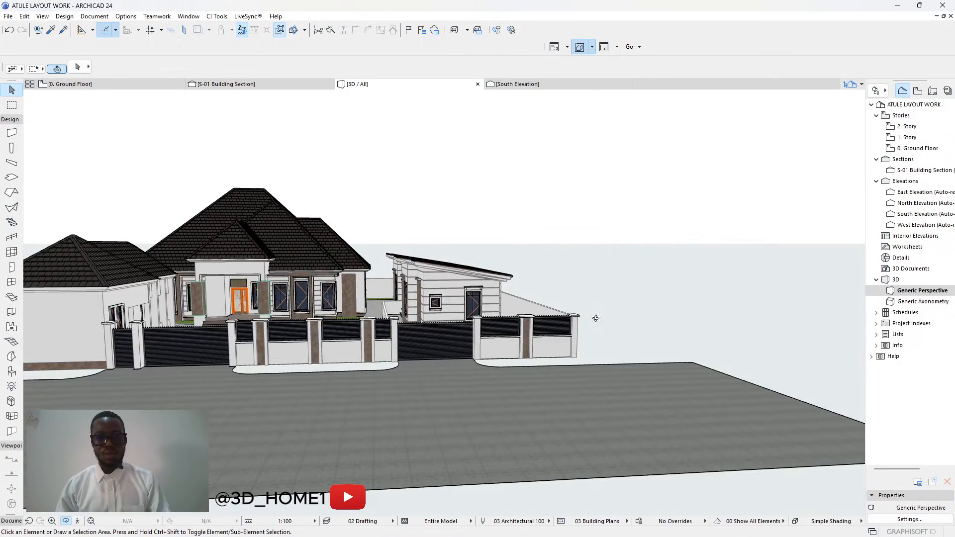
scroll(278, 354, "up", 8)
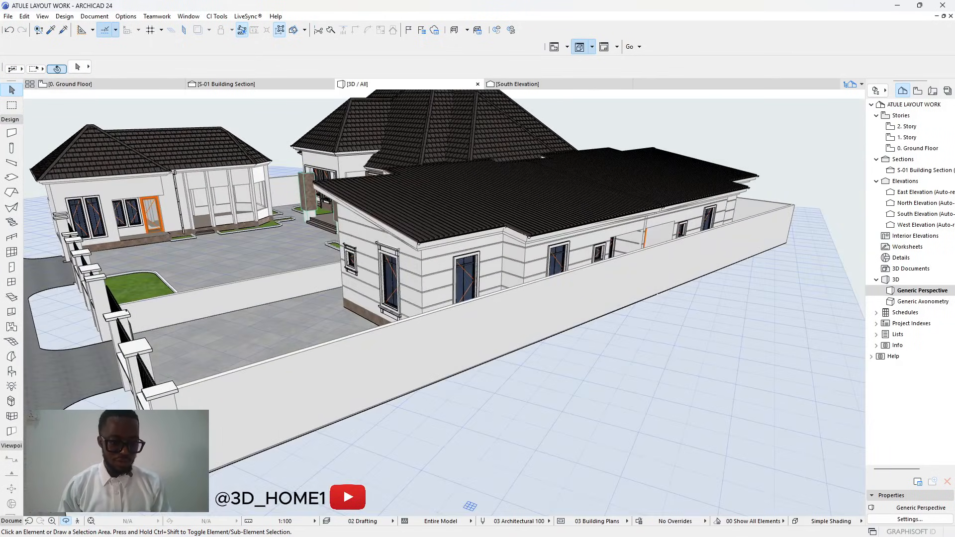
scroll(186, 470, "up", 3)
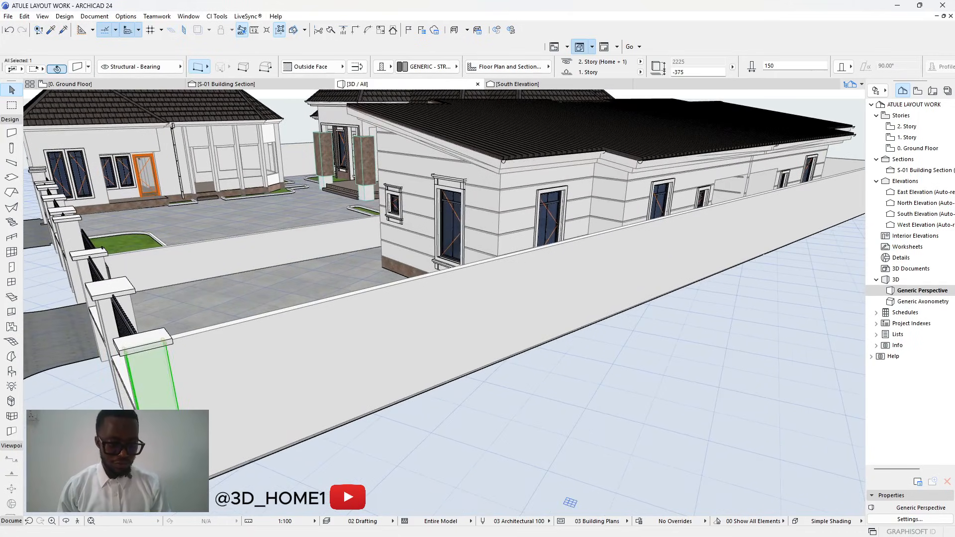
left_click(164, 342)
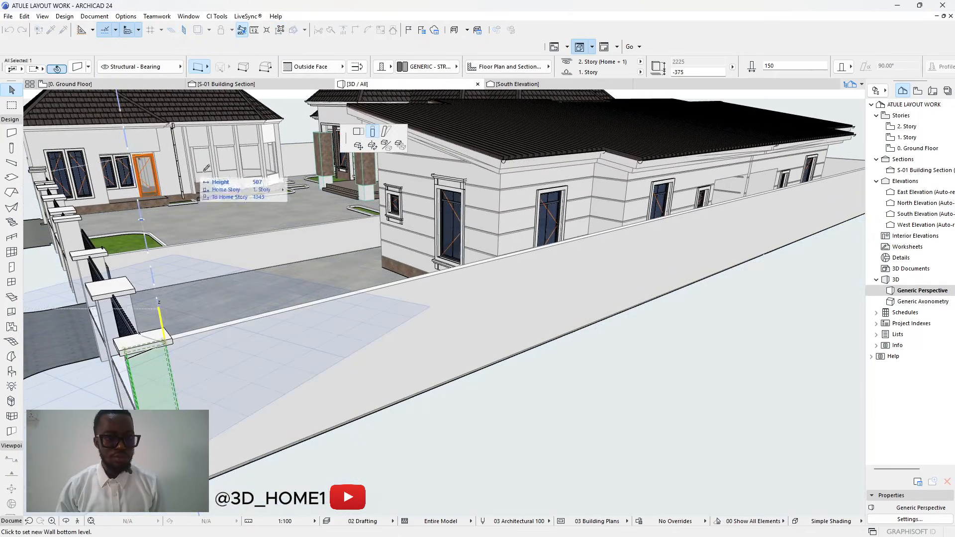
left_click(358, 146)
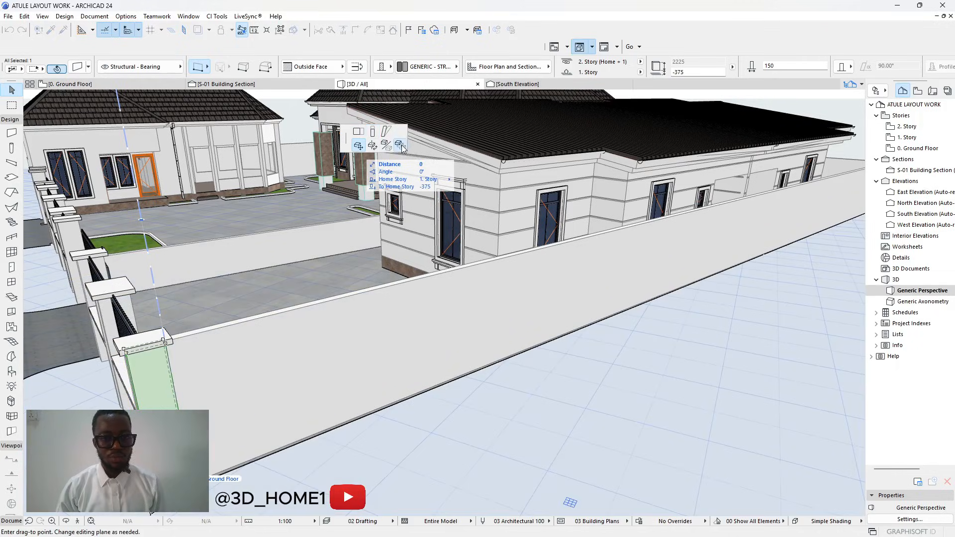
left_click(400, 145)
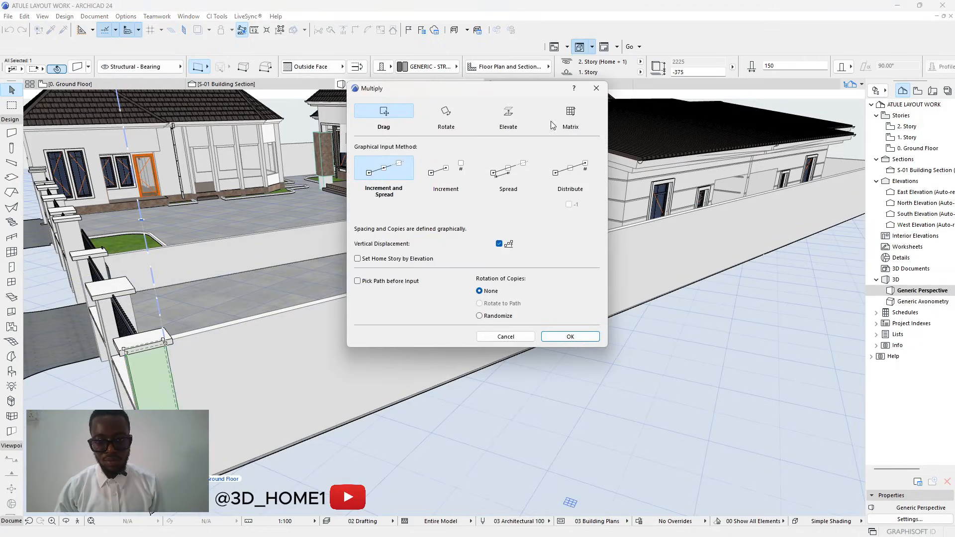
left_click(577, 174)
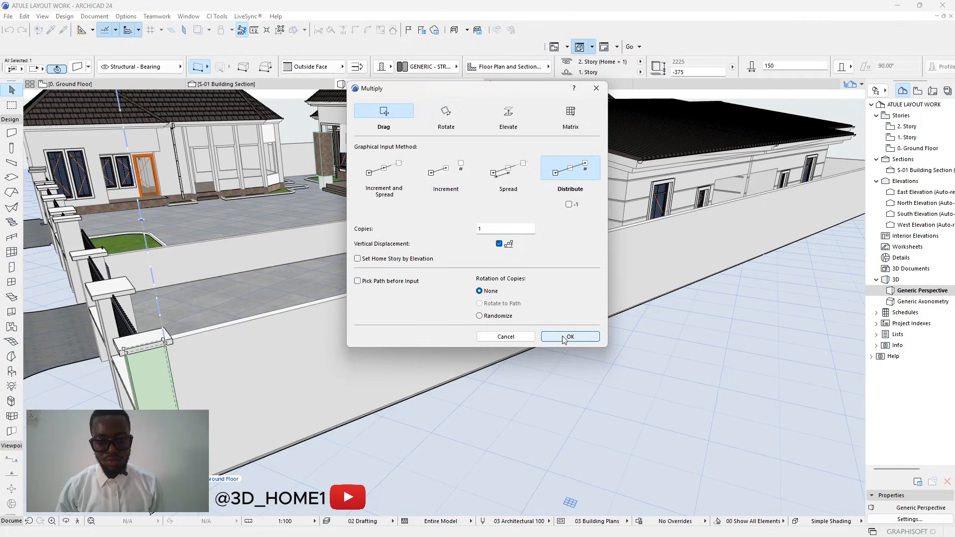
type("10")
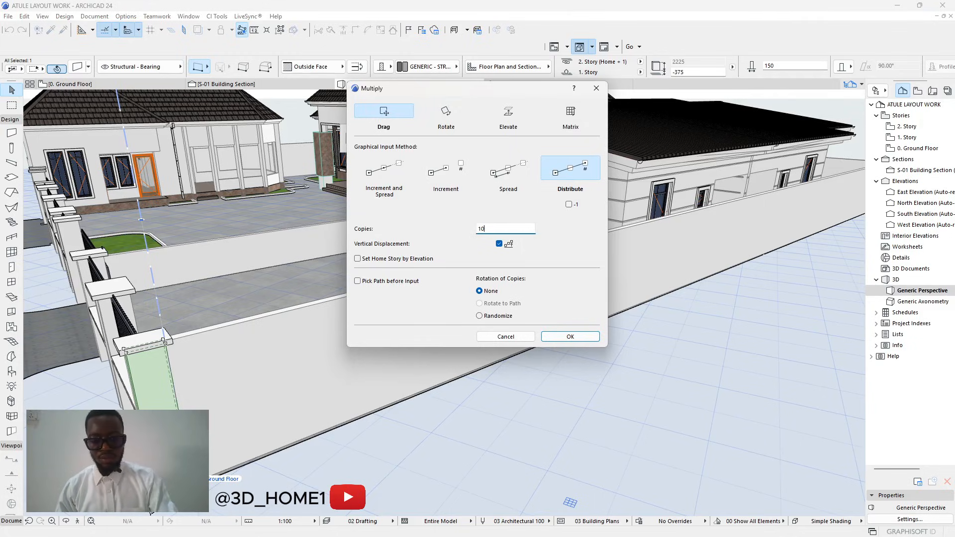
left_click(547, 337)
Distribute the pillar copies from the pillar's base corner along the annex side boundary wall to its rear corner, about 33480 away.
scroll(270, 433, "up", 5)
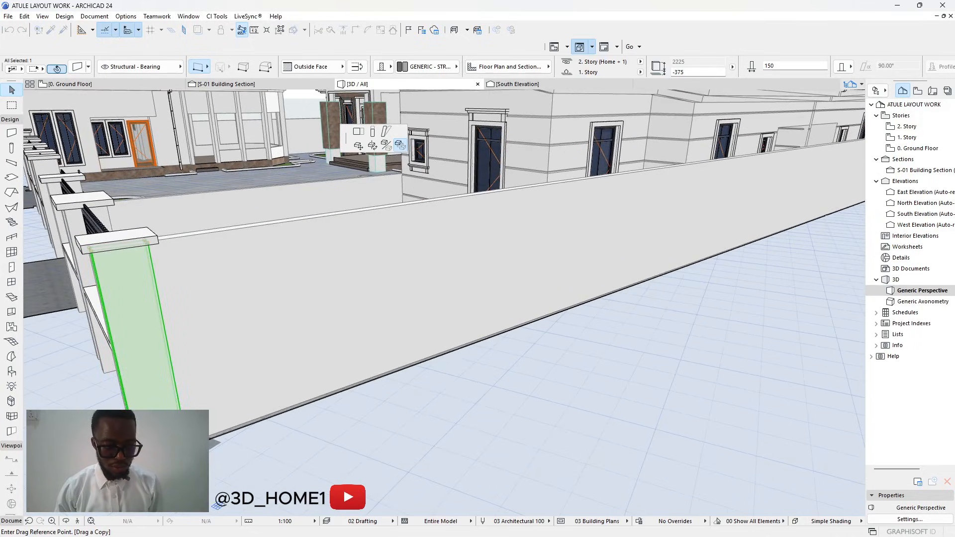
left_click(212, 440)
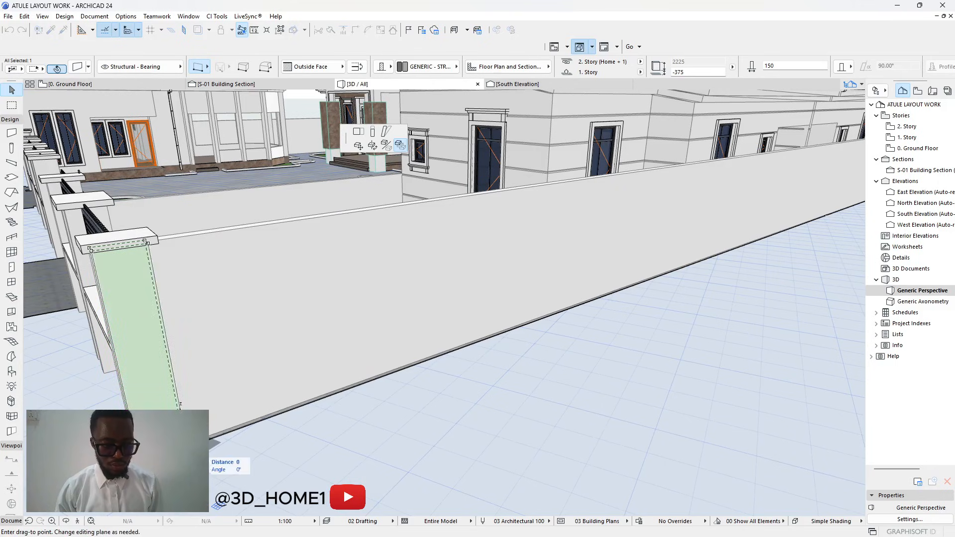
scroll(427, 393, "down", 5)
scroll(609, 333, "up", 5)
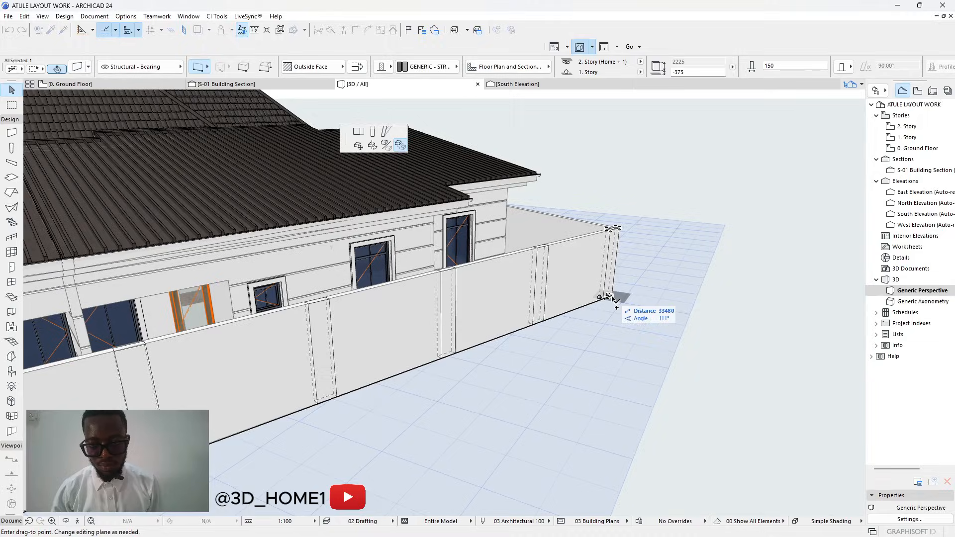
scroll(611, 298, "up", 6)
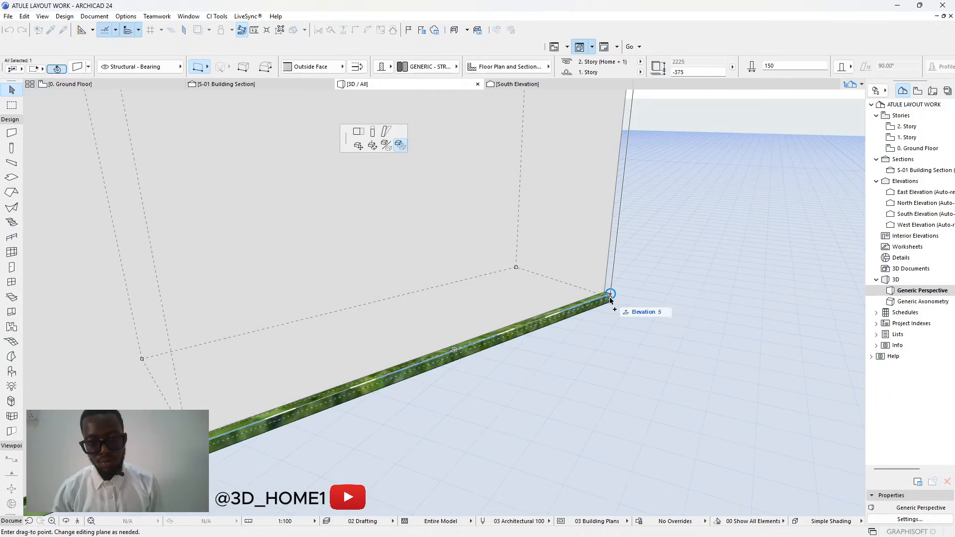
left_click(610, 295)
Increase the wall thickness of the copied piers along the side boundary wall.
scroll(625, 305, "down", 5)
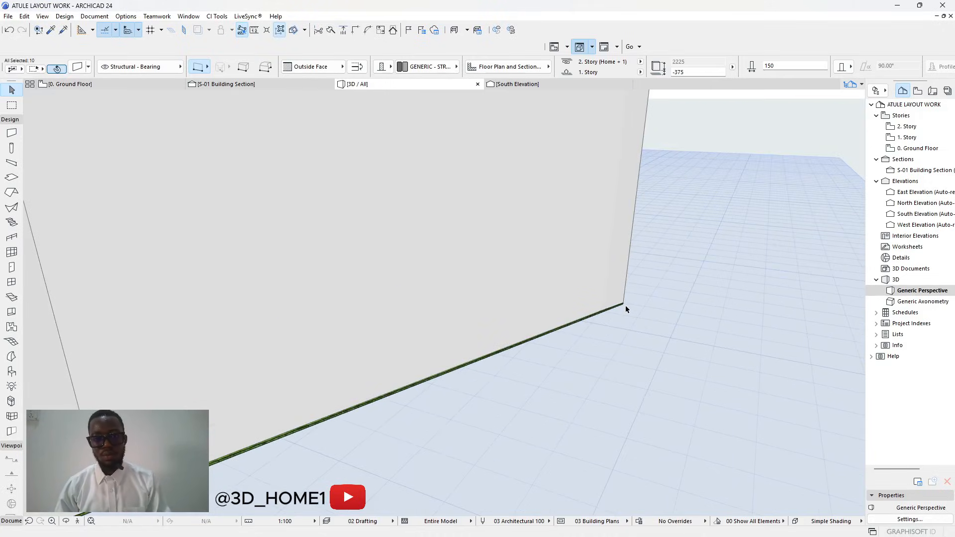
scroll(592, 313, "down", 1)
scroll(592, 315, "down", 3)
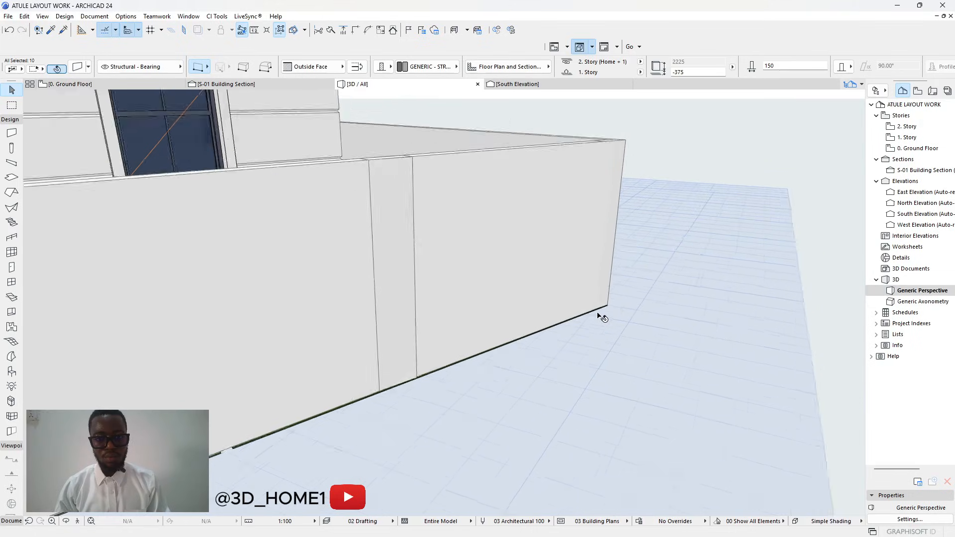
scroll(536, 292, "down", 2)
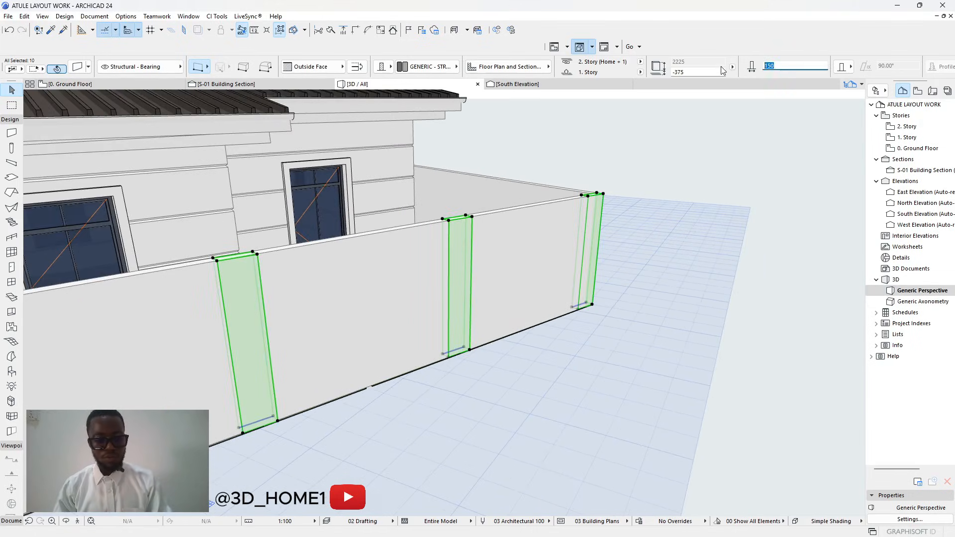
key("Return")
left_click(745, 148)
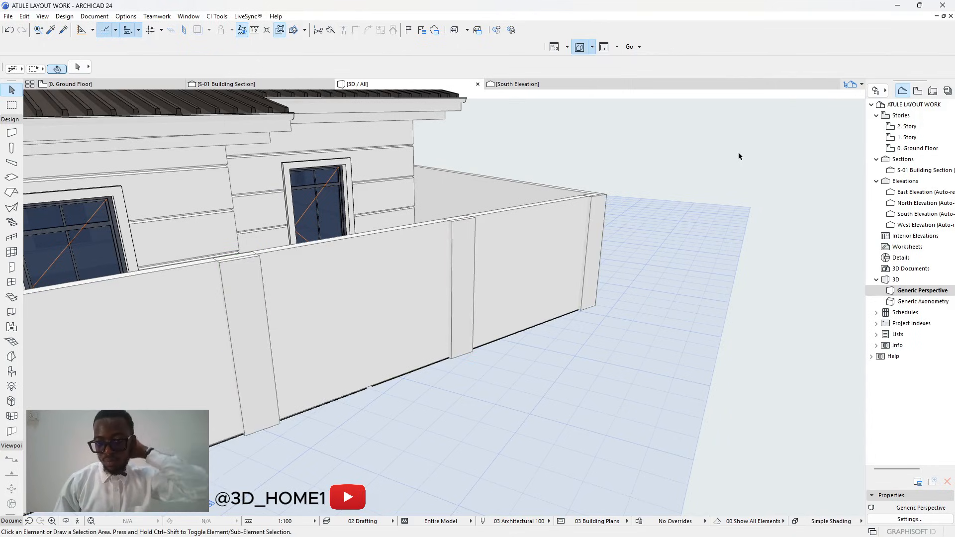
Examine how the piers sit along the side boundary wall, from outside the compound and from above the annex yard.
scroll(653, 211, "down", 5)
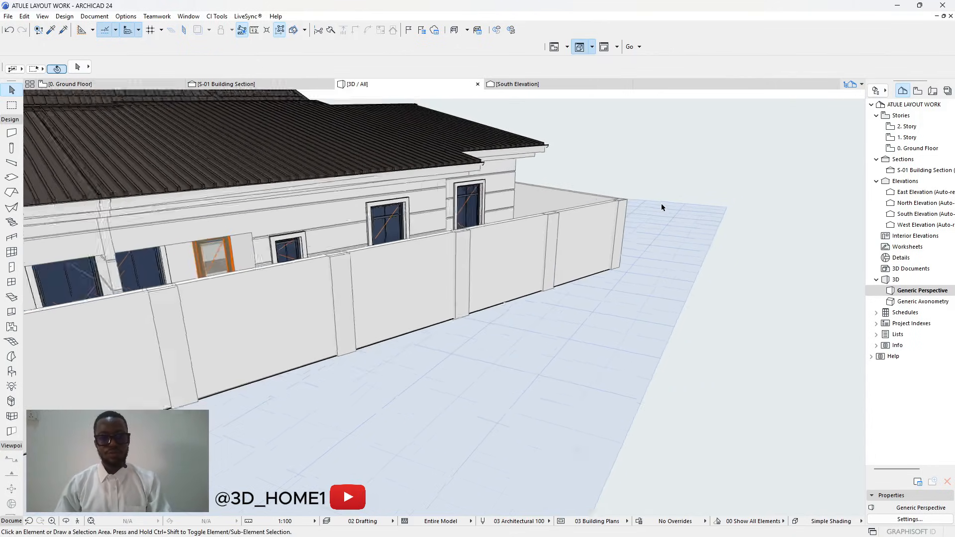
scroll(672, 214, "down", 4)
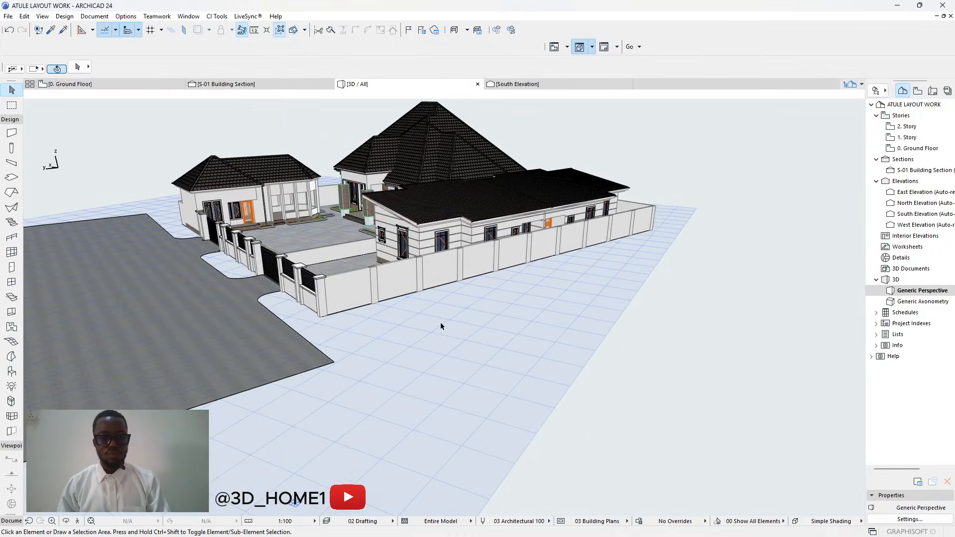
middle_click_drag(444, 323, 687, 324, "shift")
scroll(366, 239, "up", 10)
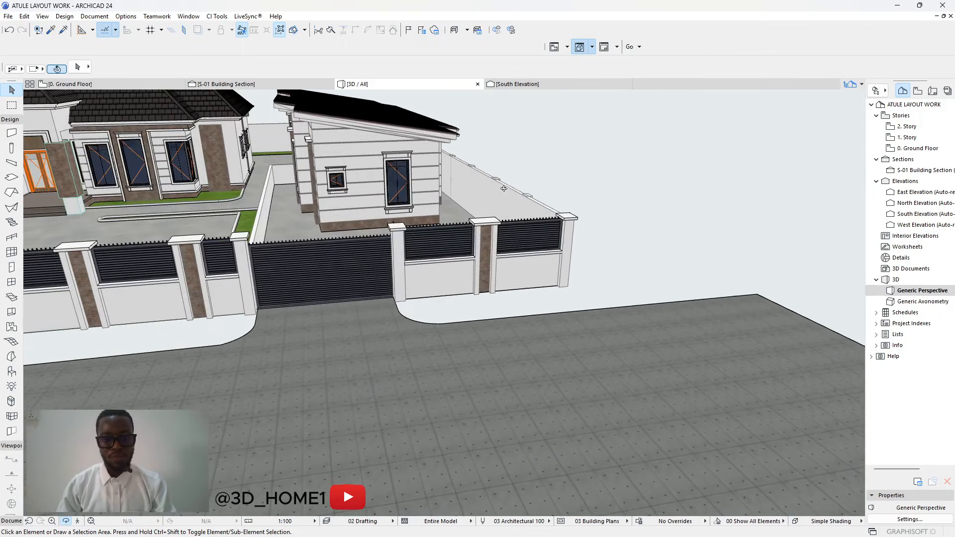
scroll(505, 299, "up", 2)
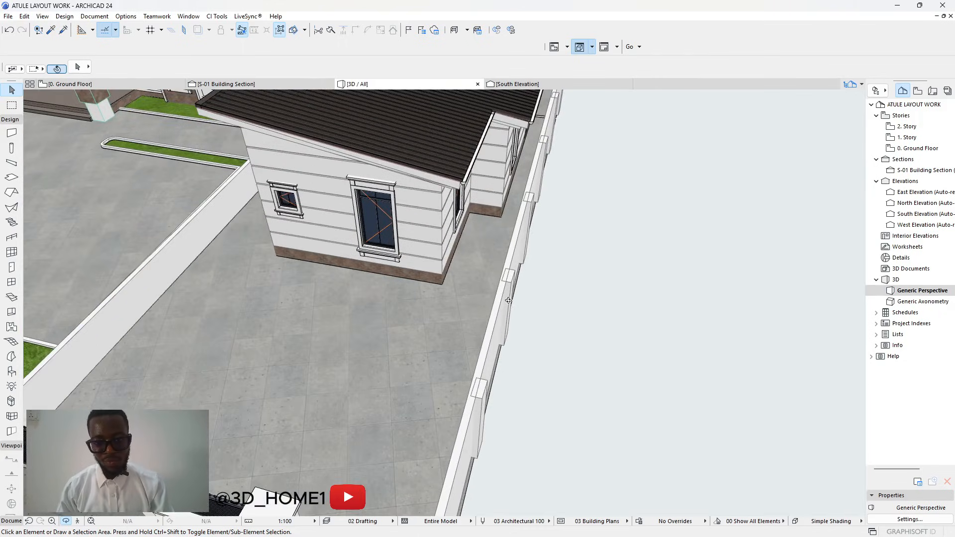
scroll(493, 341, "down", 2)
scroll(480, 371, "up", 3)
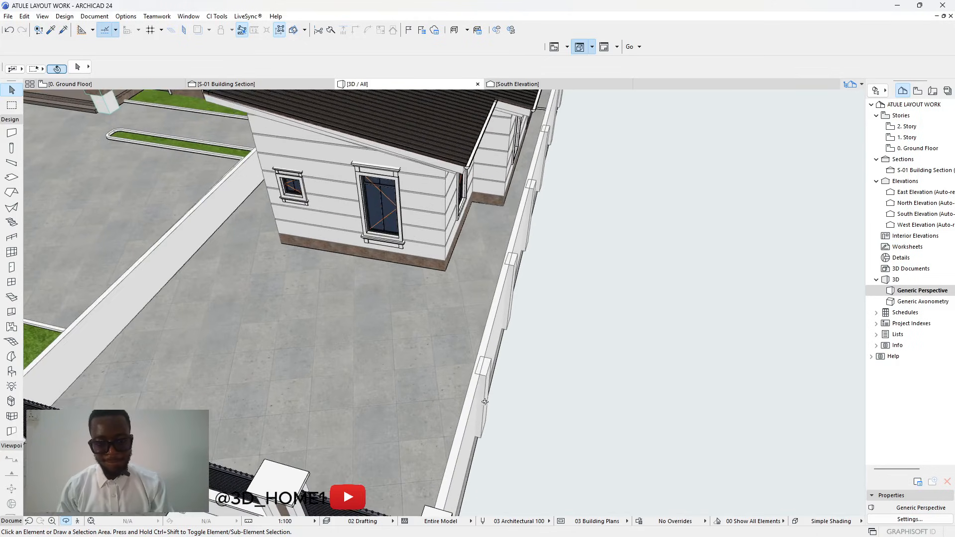
scroll(471, 397, "down", 2)
In the ground floor plan, move the pier nearest corner TP4 about 98 inward across the side boundary wall.
key("F2")
scroll(529, 243, "down", 6)
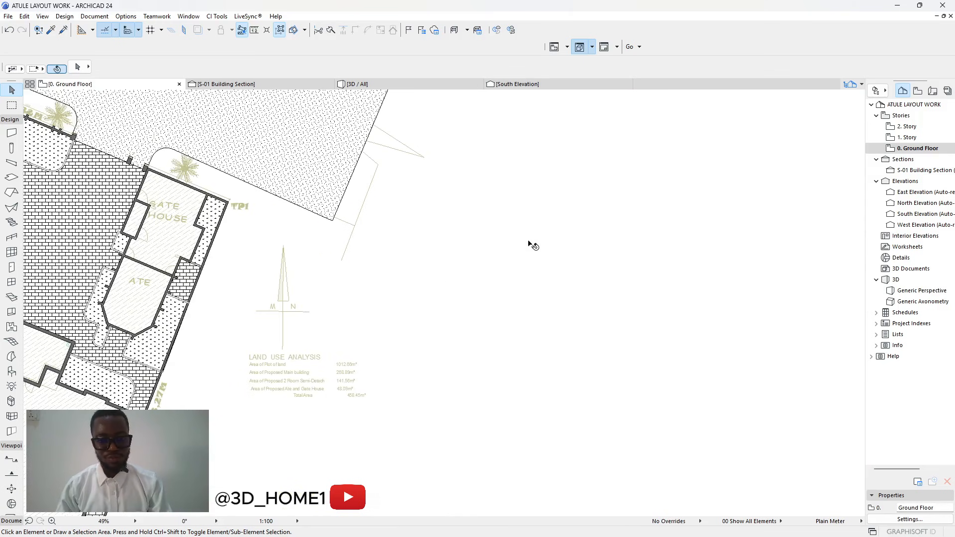
scroll(345, 316, "up", 2)
scroll(228, 185, "up", 6)
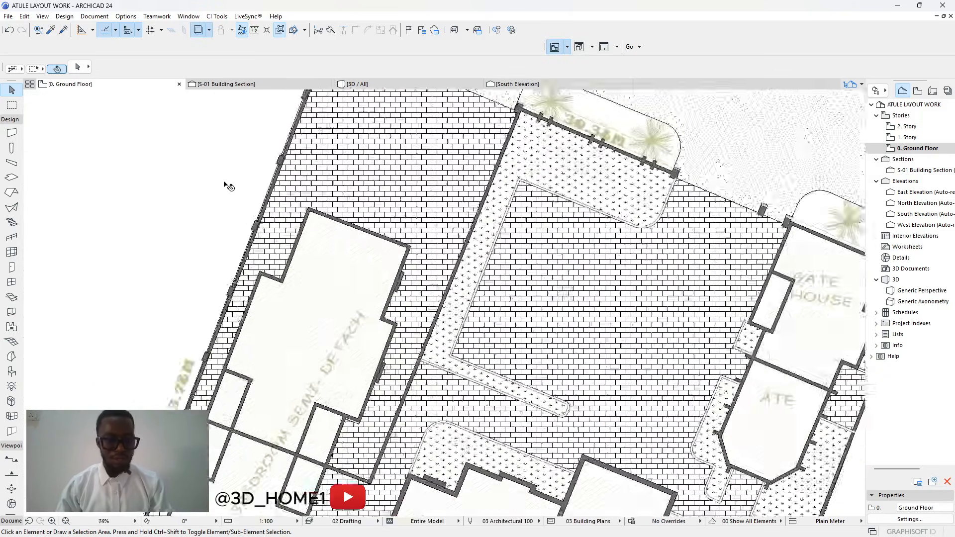
scroll(377, 194, "down", 1)
scroll(451, 148, "down", 3)
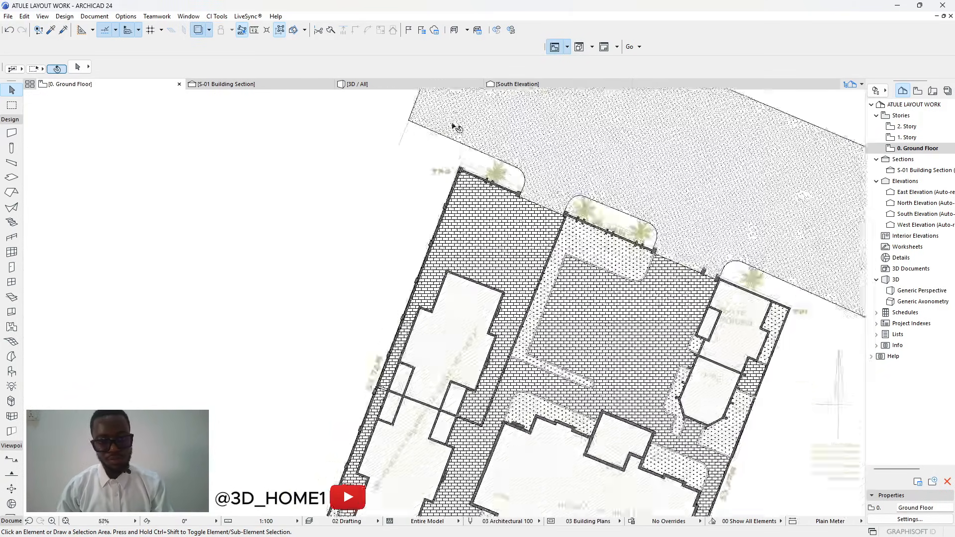
scroll(412, 335, "up", 6)
scroll(412, 334, "up", 6)
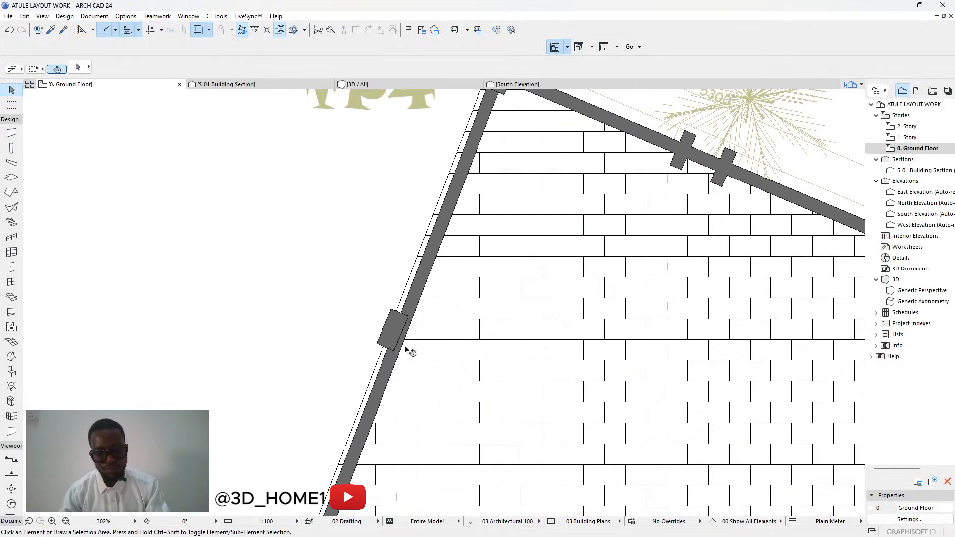
left_click(387, 324)
left_click(382, 319)
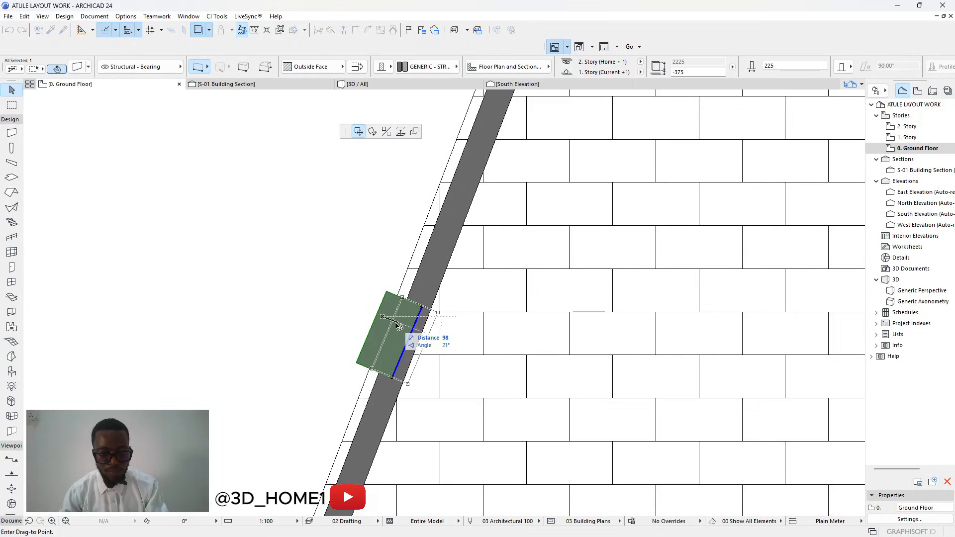
left_click(397, 325)
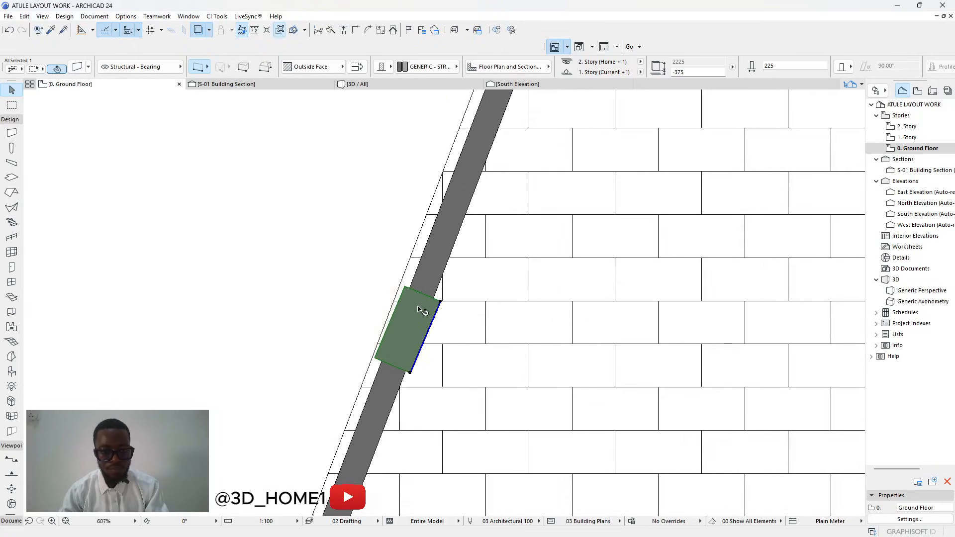
Move the second pier from the front about 83 inward, bringing its outer corner to the side boundary wall's outer line.
scroll(418, 311, "down", 9)
scroll(412, 329, "up", 9)
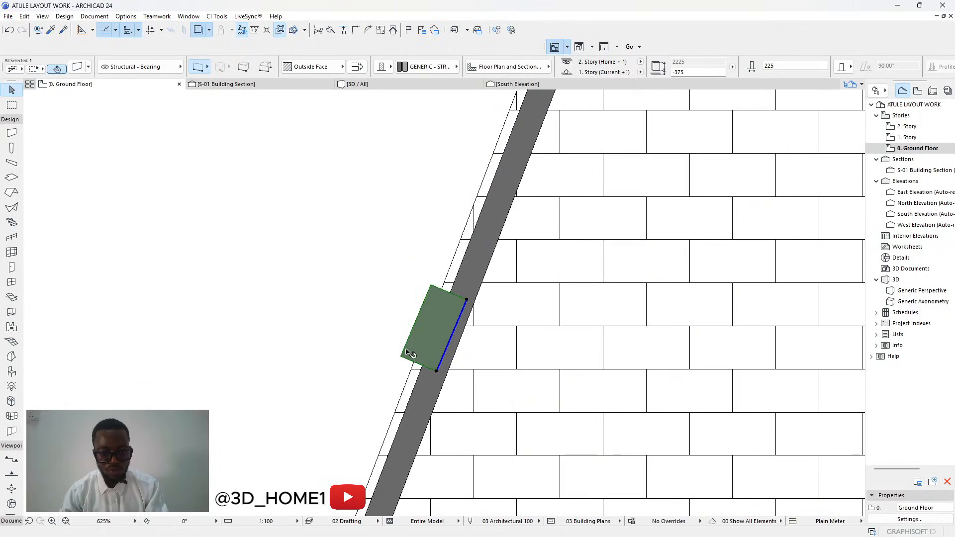
key("ctrl+e")
left_click(358, 131)
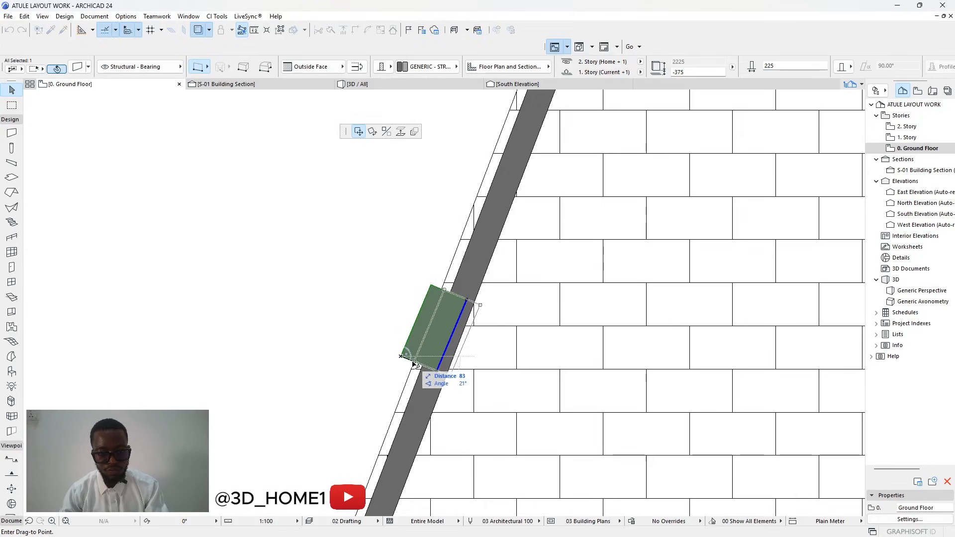
left_click(414, 365)
Shift the third and fourth piers from the front inward so their outer corners meet the side boundary wall's outer line.
scroll(413, 348, "down", 5)
scroll(412, 316, "up", 5)
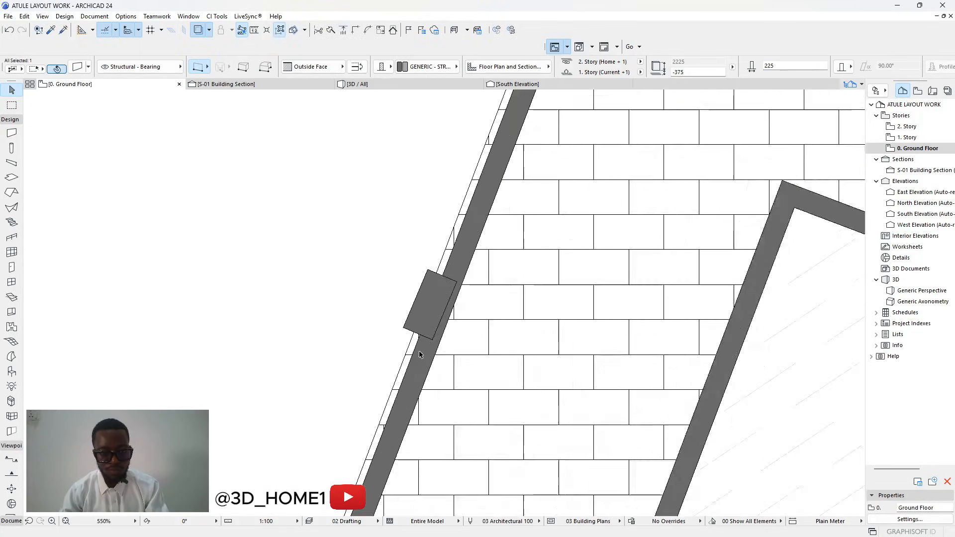
left_click(401, 314)
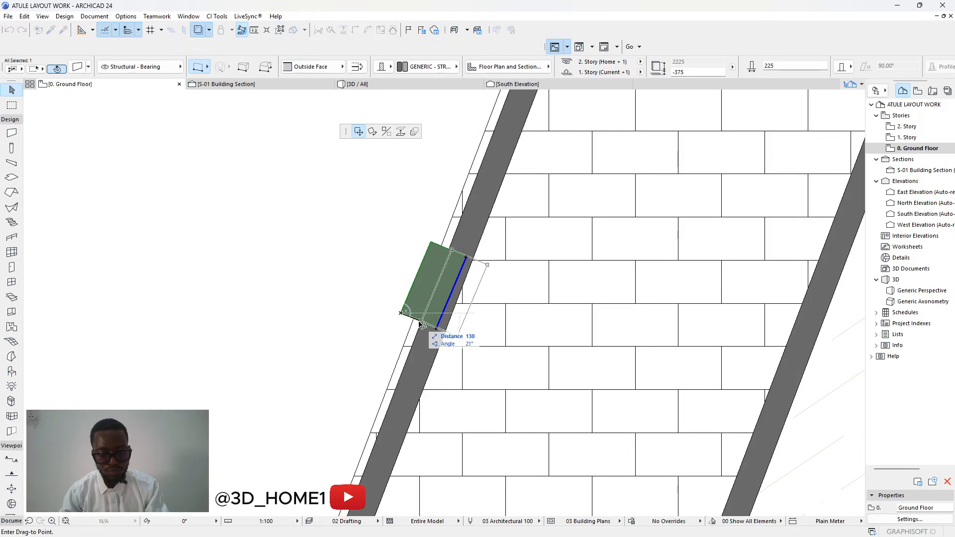
left_click(414, 324)
scroll(414, 324, "down", 4)
scroll(406, 367, "up", 3)
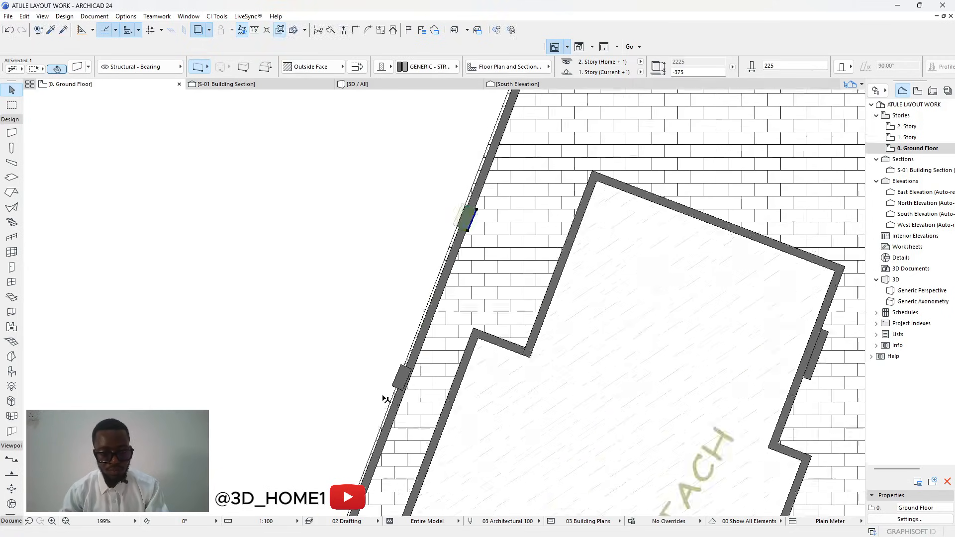
left_click(405, 368)
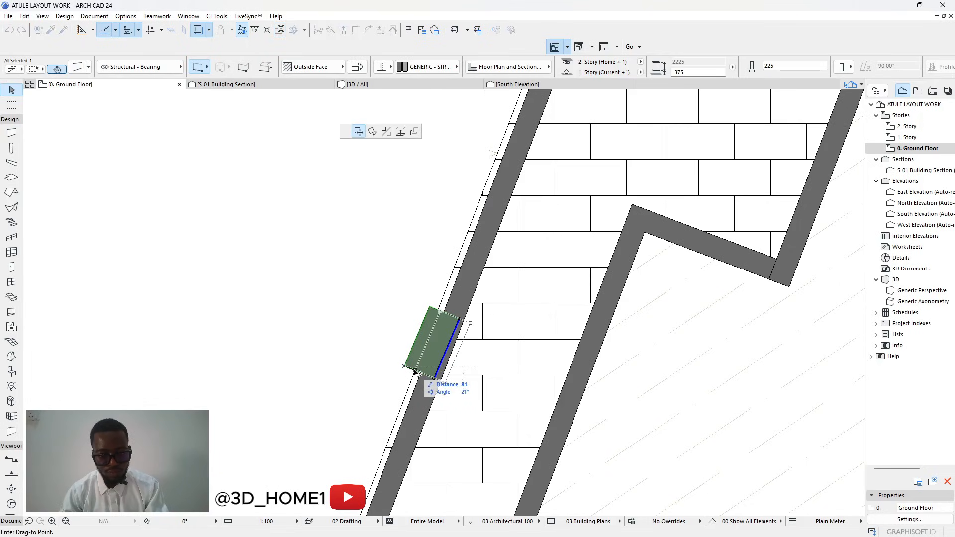
left_click(415, 372)
Shift the fifth and sixth piers inward onto the side boundary wall, aligning their outer corners with its outer line.
scroll(418, 368, "down", 3)
scroll(431, 349, "up", 4)
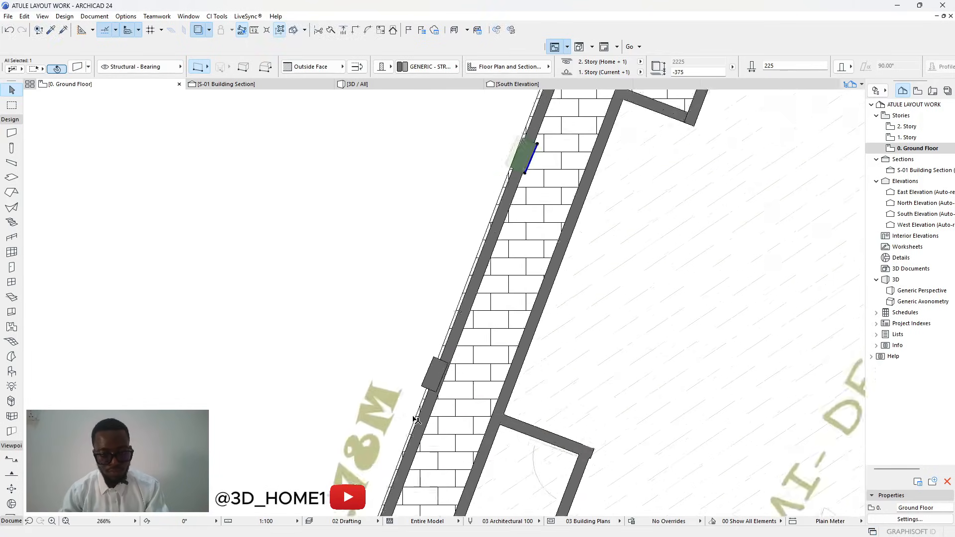
left_click(433, 343)
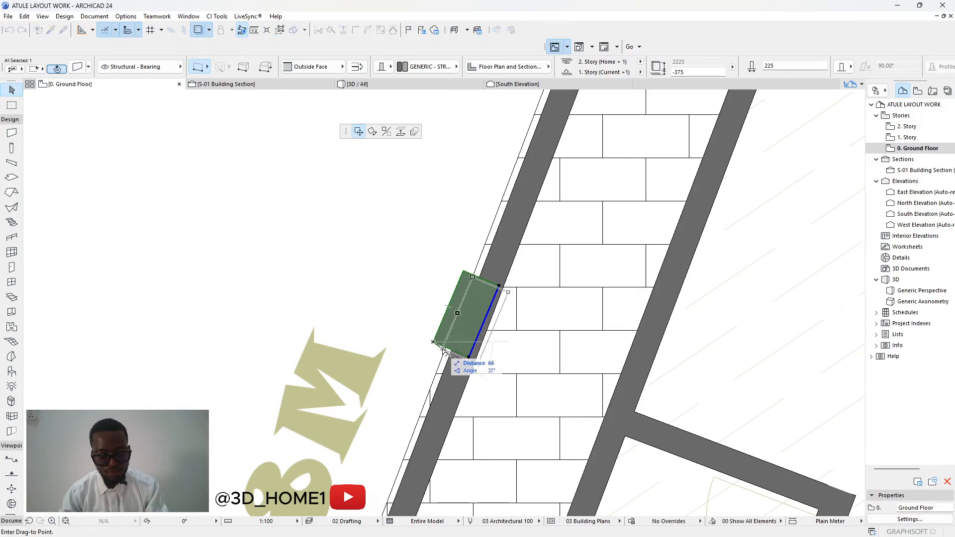
left_click(446, 349)
scroll(428, 358, "down", 3)
scroll(412, 368, "up", 5)
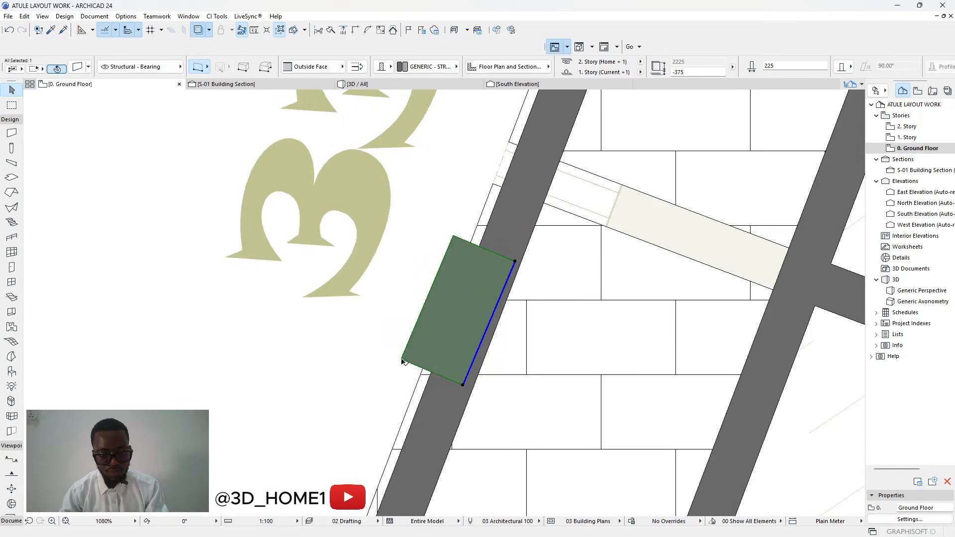
left_click(402, 360)
left_click(423, 368)
Shift the seventh and eighth piers beside the rear semi-detached unit inward to the side boundary wall's outer line.
scroll(420, 369, "down", 5)
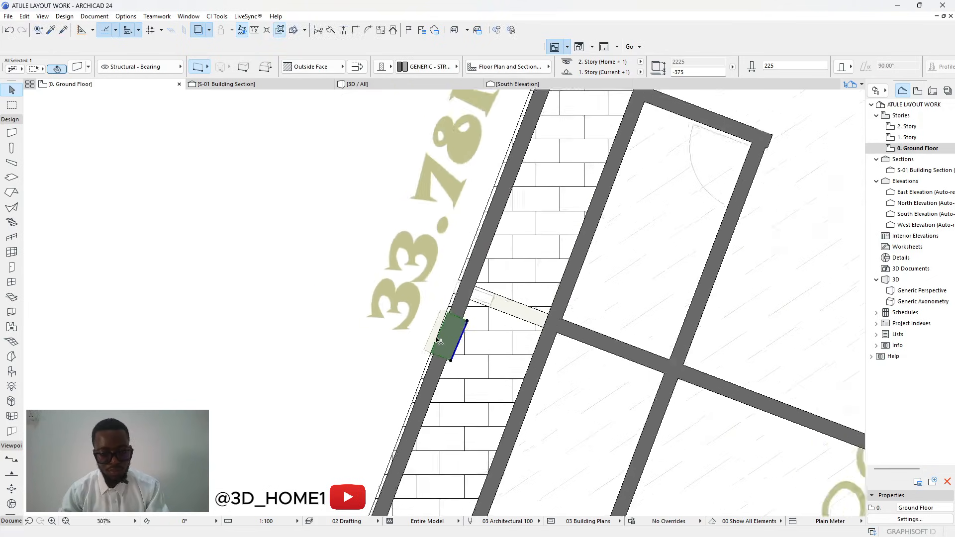
scroll(418, 371, "up", 4)
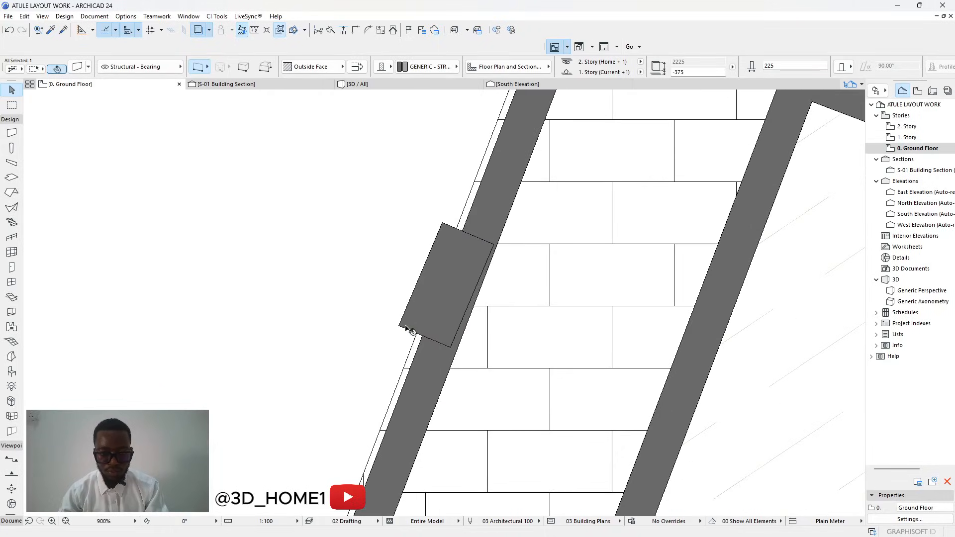
left_click(399, 325)
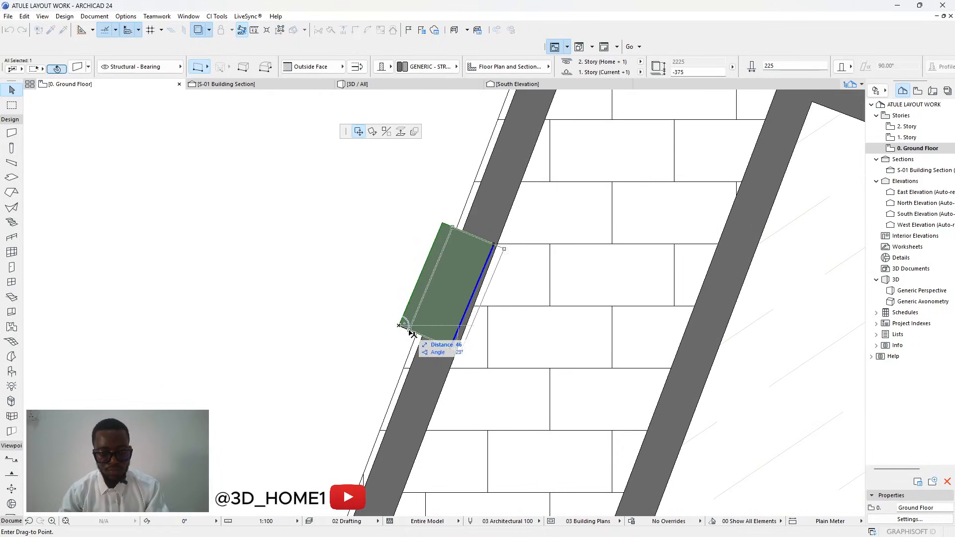
left_click(413, 333)
scroll(425, 372, "down", 4)
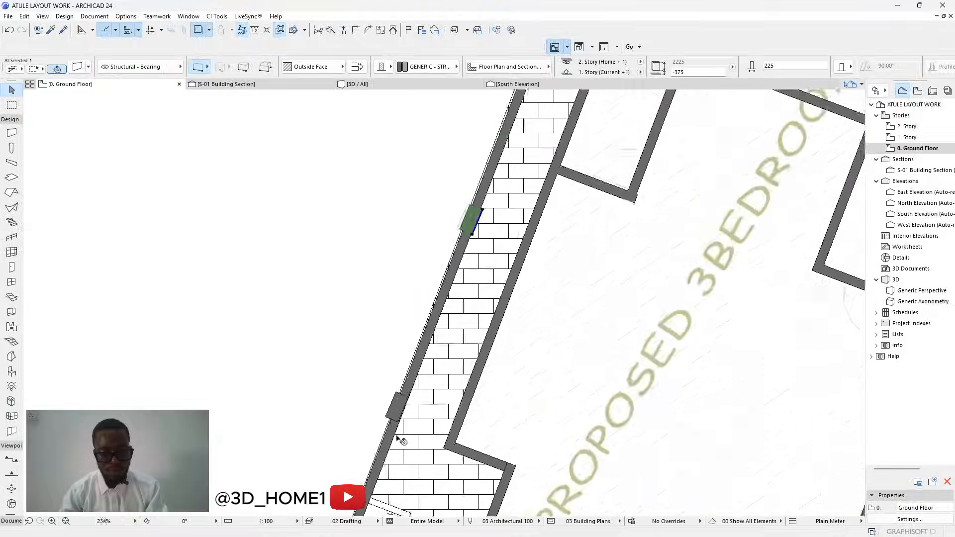
scroll(398, 438, "up", 4)
left_click(364, 378)
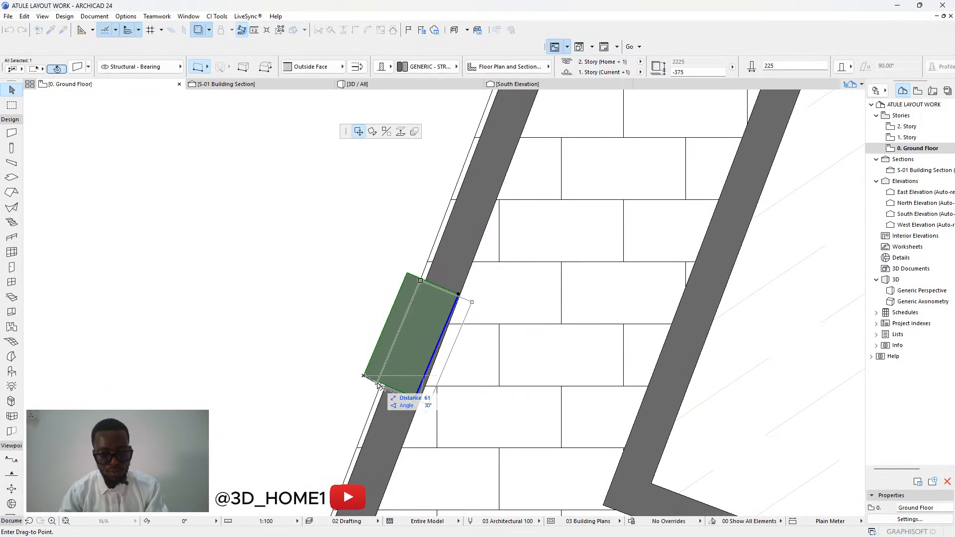
left_click(378, 385)
Shift the last two piers, beside the rear planting strip and at corner TP3, inward to the side boundary wall's outer line.
scroll(373, 397, "down", 4)
scroll(371, 407, "up", 4)
scroll(373, 404, "up", 1)
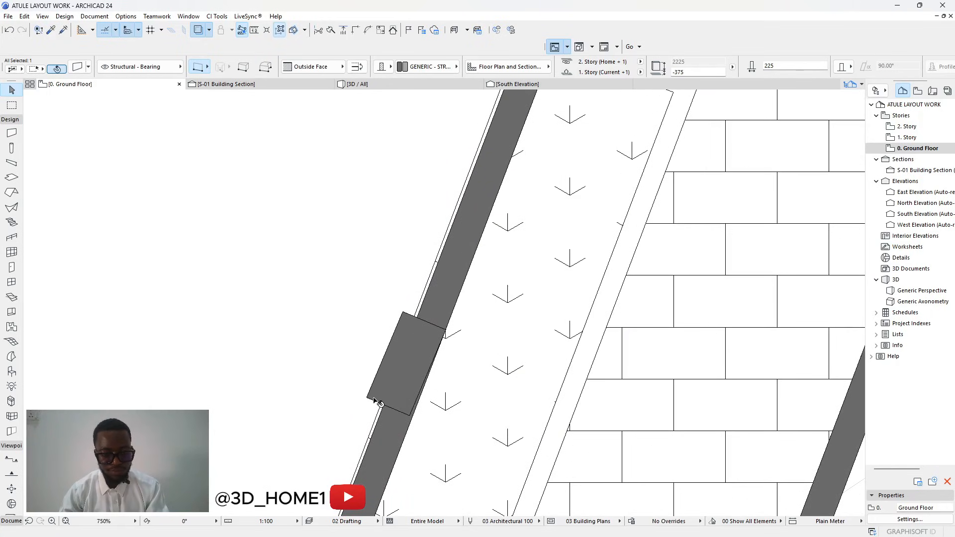
left_click(367, 399)
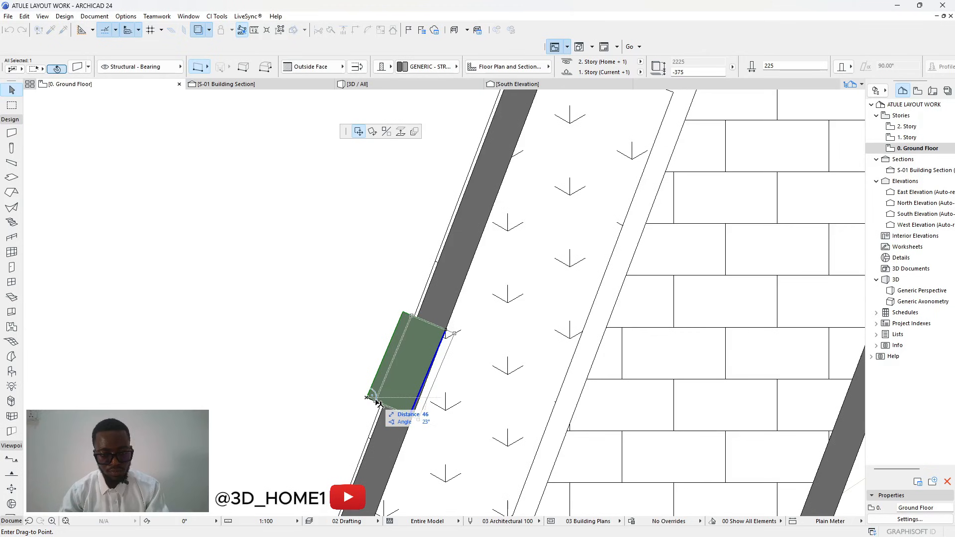
left_click(377, 402)
scroll(376, 402, "down", 5)
scroll(373, 443, "up", 4)
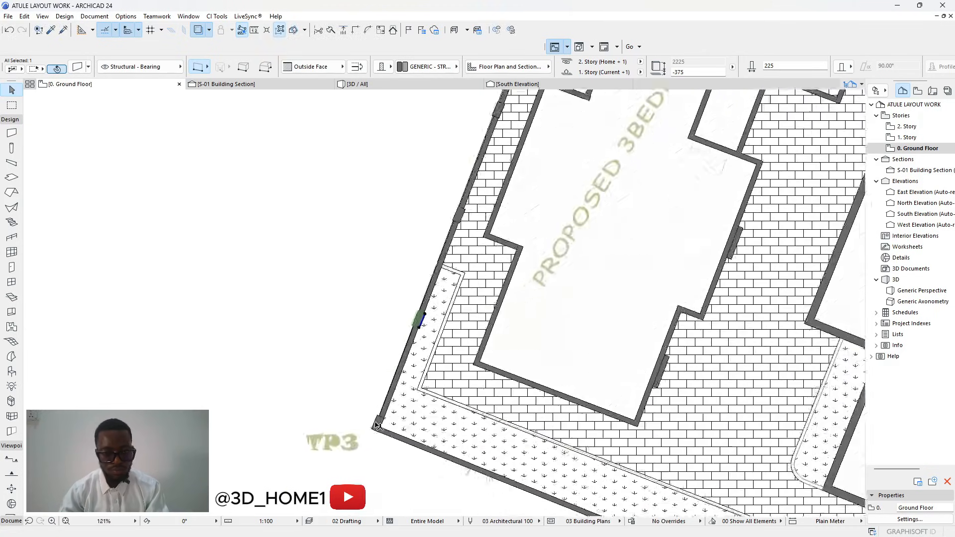
scroll(373, 442, "up", 1)
left_click(364, 444)
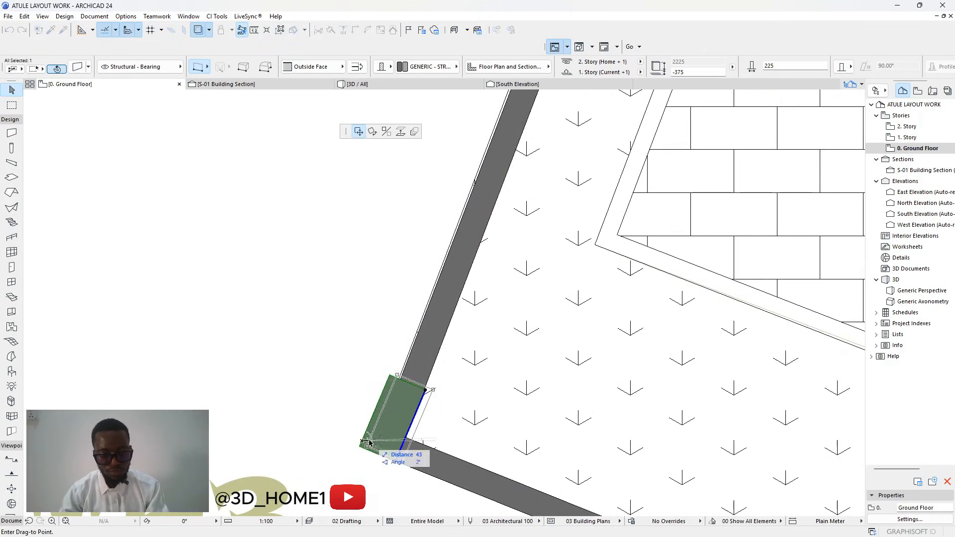
left_click(366, 446)
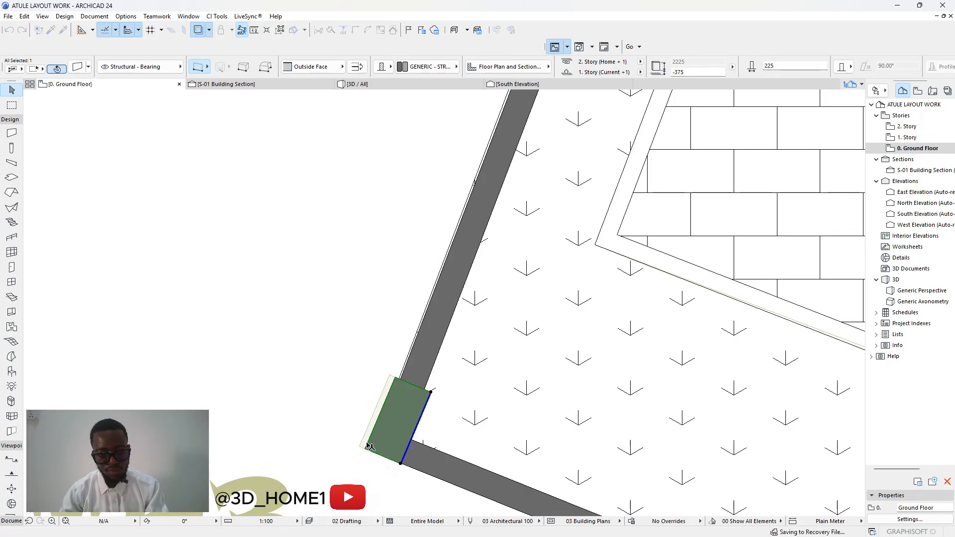
Copy both wall pieces of the front fence's end pillar at TP4 to the boundary corner at TP1.
scroll(356, 403, "down", 10)
scroll(343, 352, "up", 5)
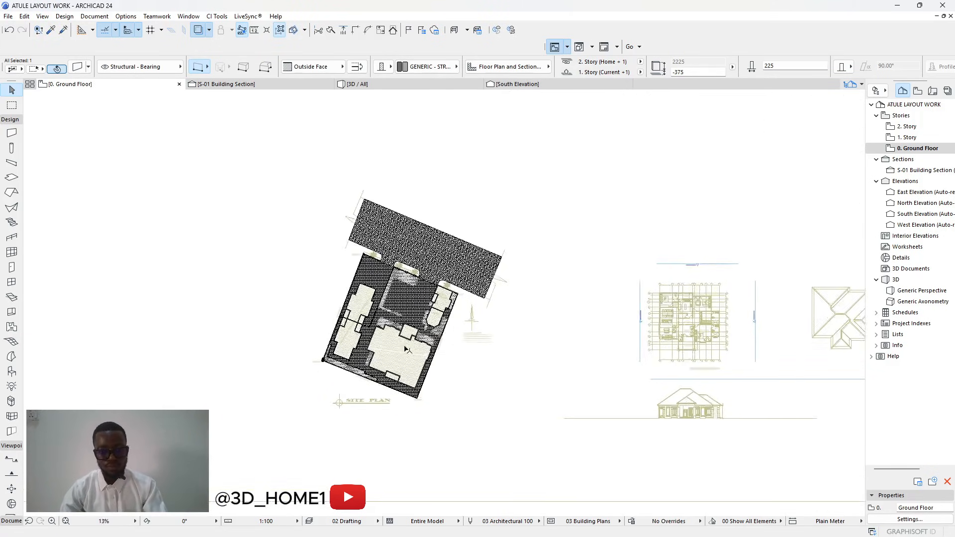
scroll(246, 153, "up", 11)
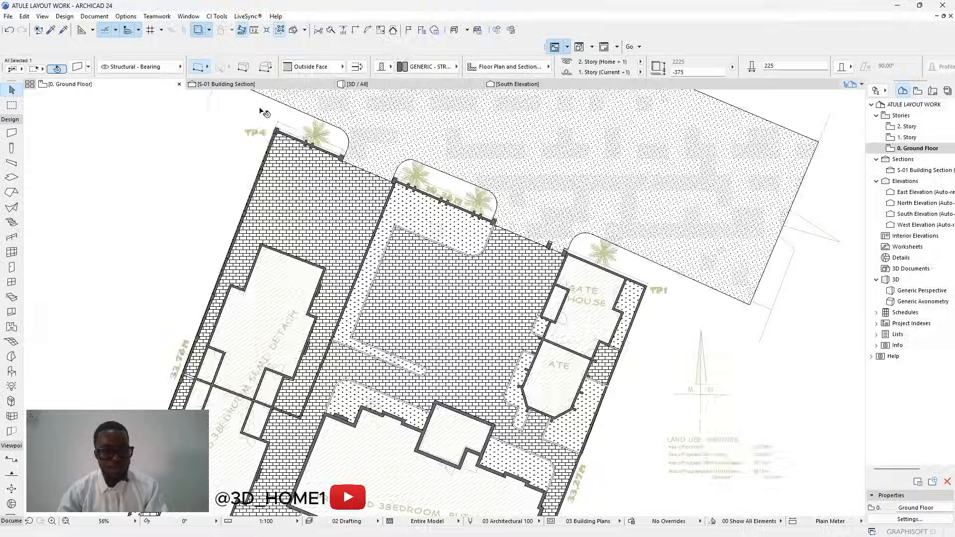
scroll(276, 145, "up", 2)
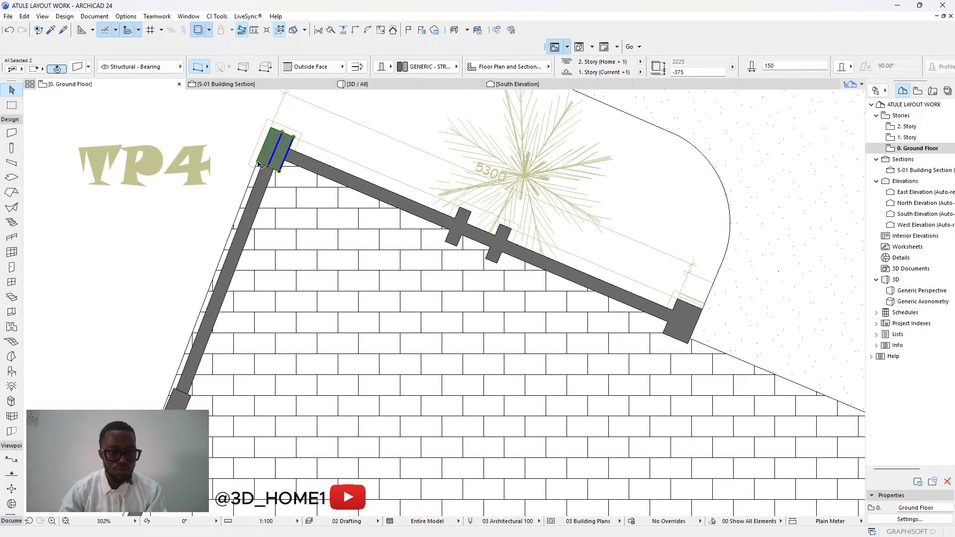
left_click(258, 165)
scroll(348, 248, "down", 5)
scroll(622, 343, "up", 4)
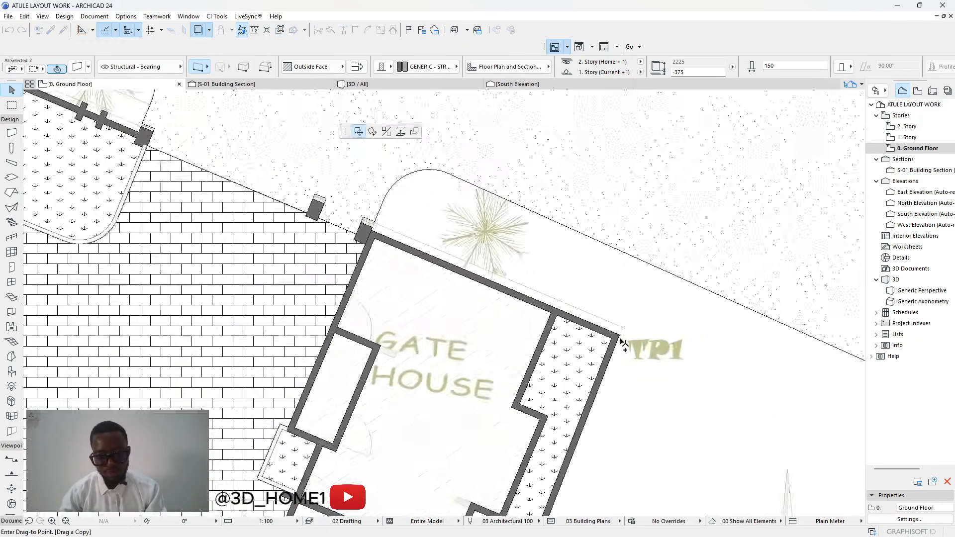
scroll(622, 343, "up", 7)
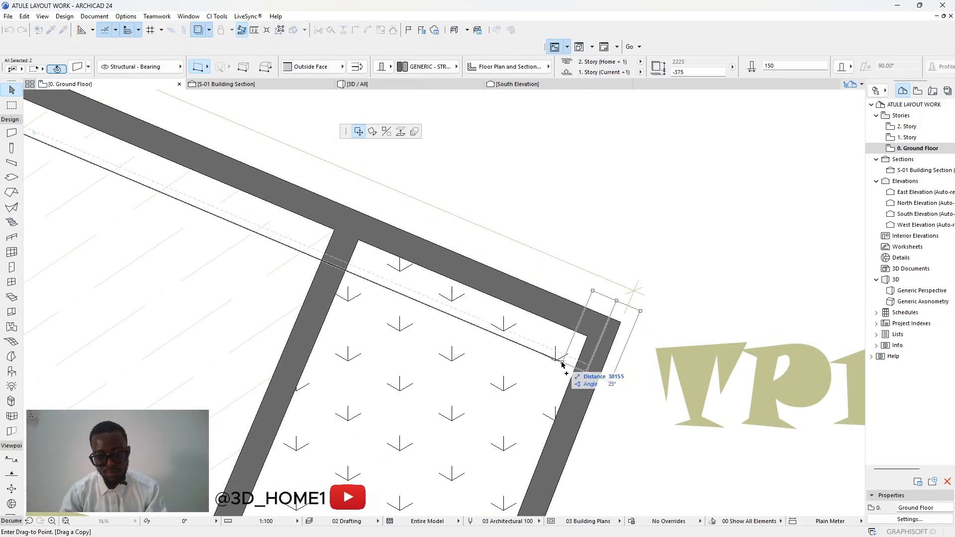
key("Escape")
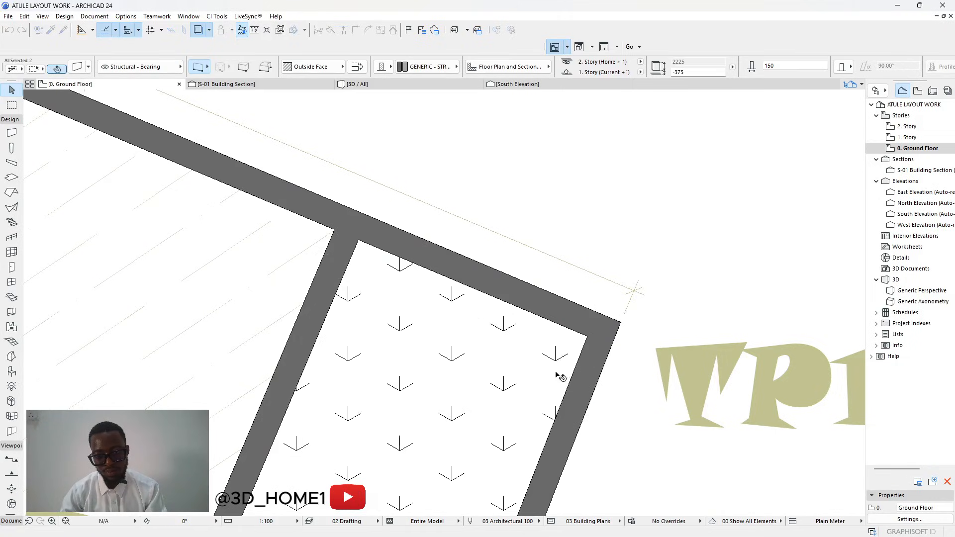
key("Escape")
Move the inner wall piece of the TP1 pillar along the side boundary wall by about 1263 mm and set its thickness to 225 mm.
scroll(531, 279, "down", 5)
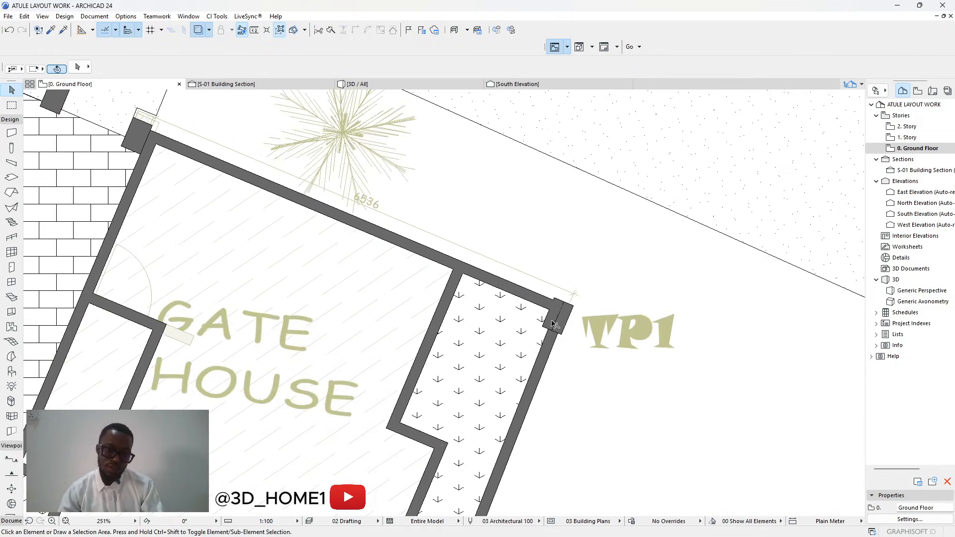
scroll(472, 223, "up", 1)
scroll(517, 284, "down", 2)
scroll(535, 324, "up", 5)
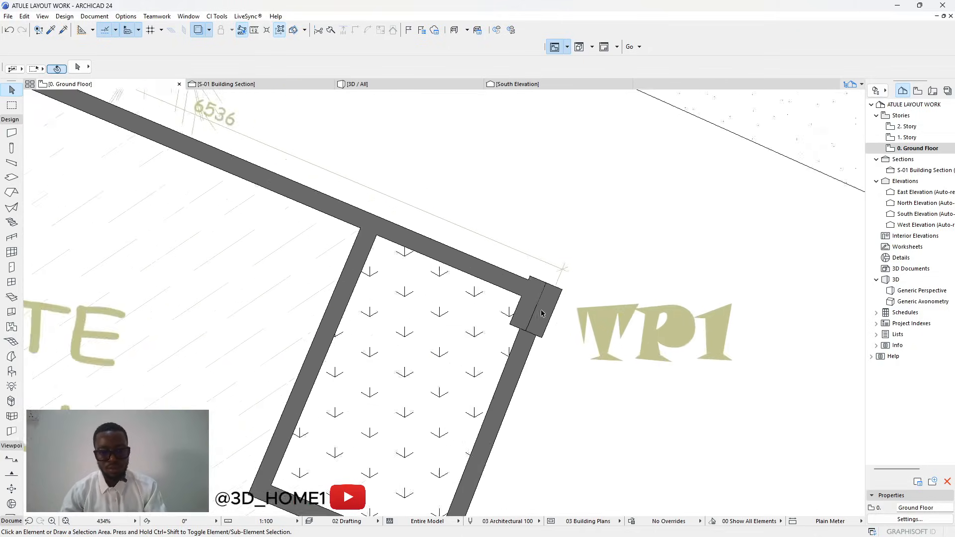
left_click(551, 328)
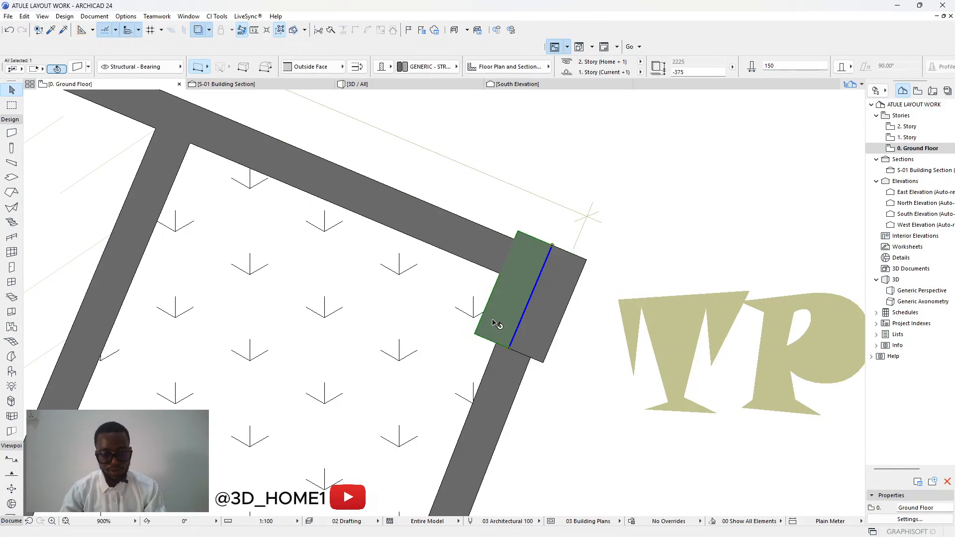
left_click(495, 323)
scroll(517, 361, "down", 1)
scroll(517, 360, "down", 3)
scroll(517, 360, "up", 2)
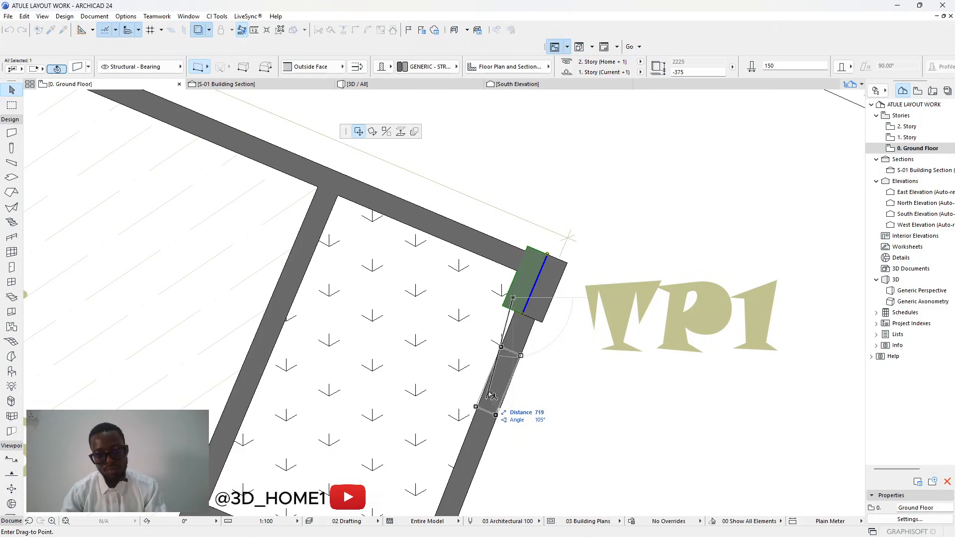
scroll(490, 400, "down", 3)
scroll(492, 403, "up", 3)
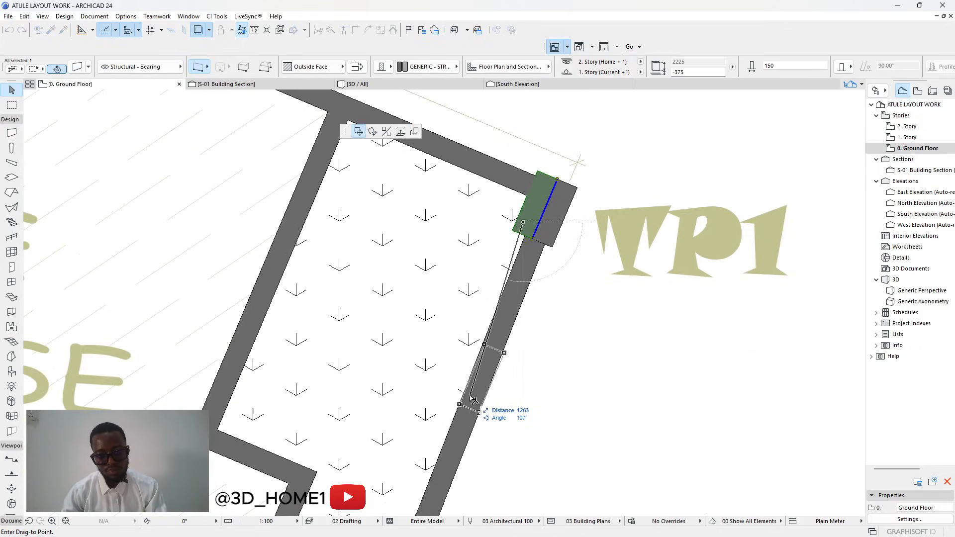
left_click(472, 399)
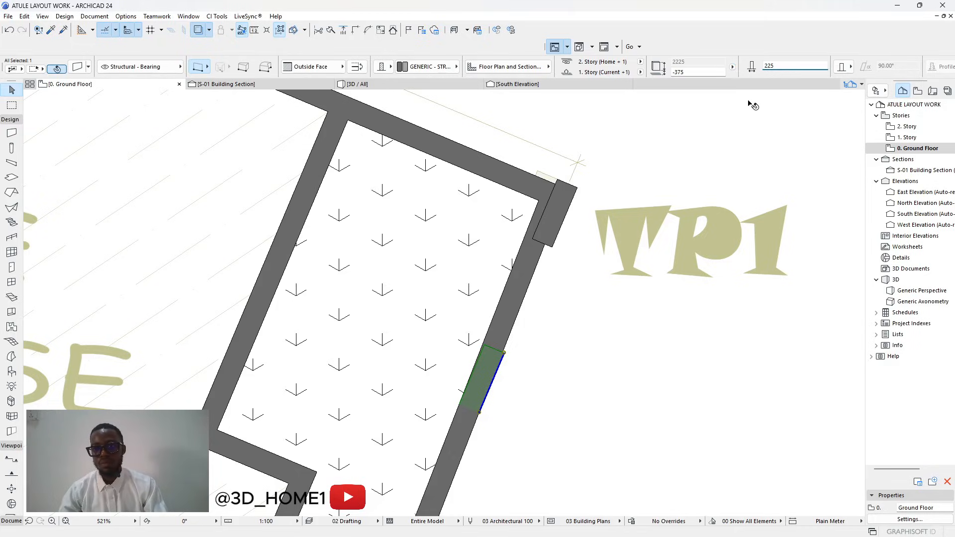
Shift the new 225 mm pier so its outer face lines up with the outer line of the side boundary wall.
scroll(579, 319, "up", 5)
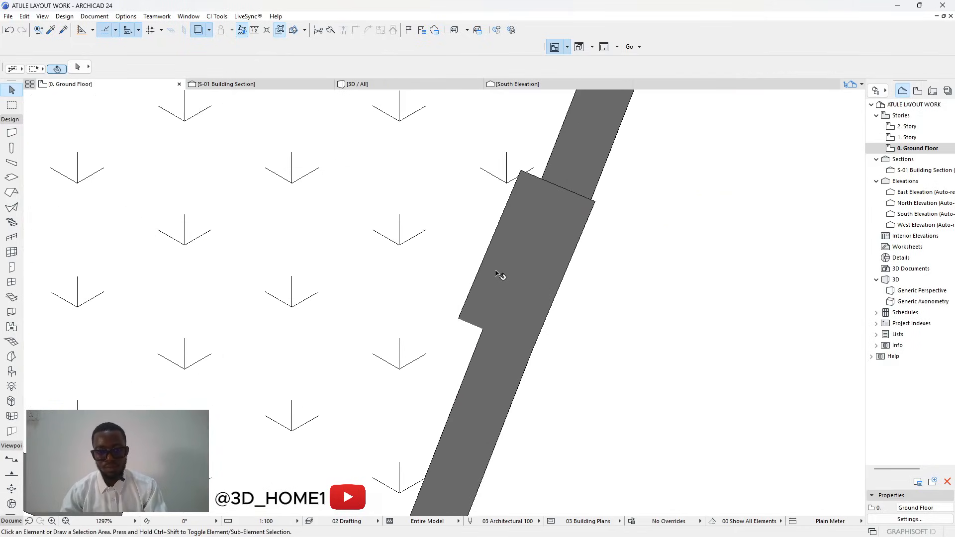
left_click(484, 264)
left_click(495, 269)
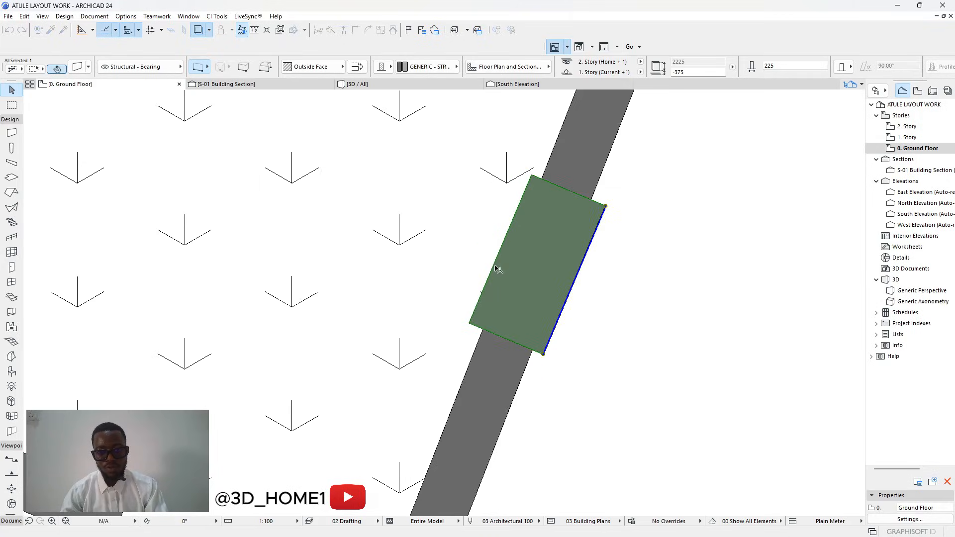
Multiply the pier with 10 copies distributed evenly along the side boundary wall down to corner TP2.
left_click(605, 206)
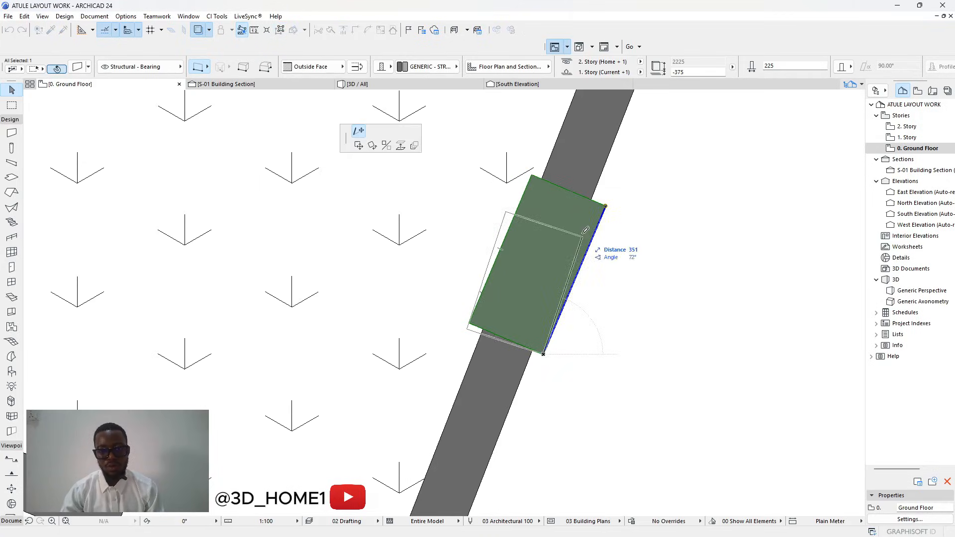
left_click(414, 146)
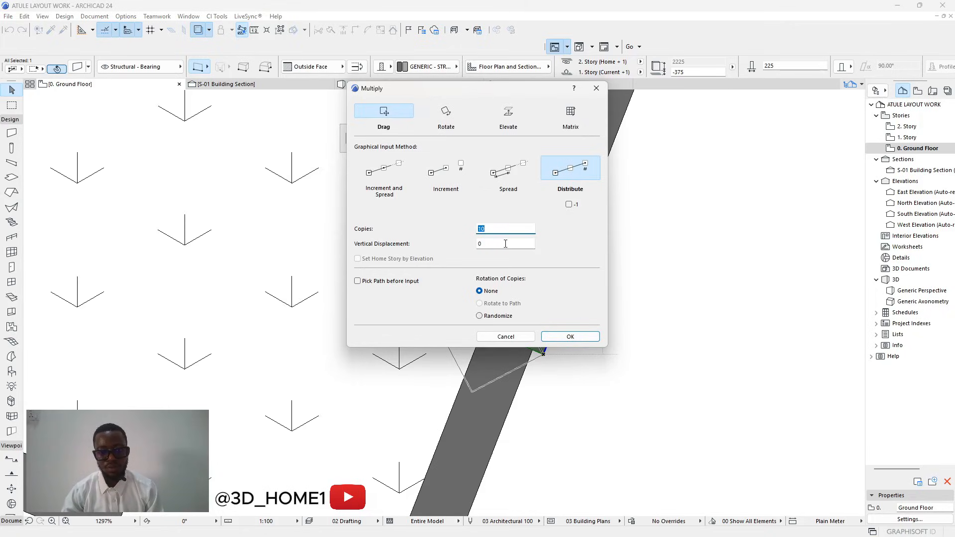
left_click(570, 337)
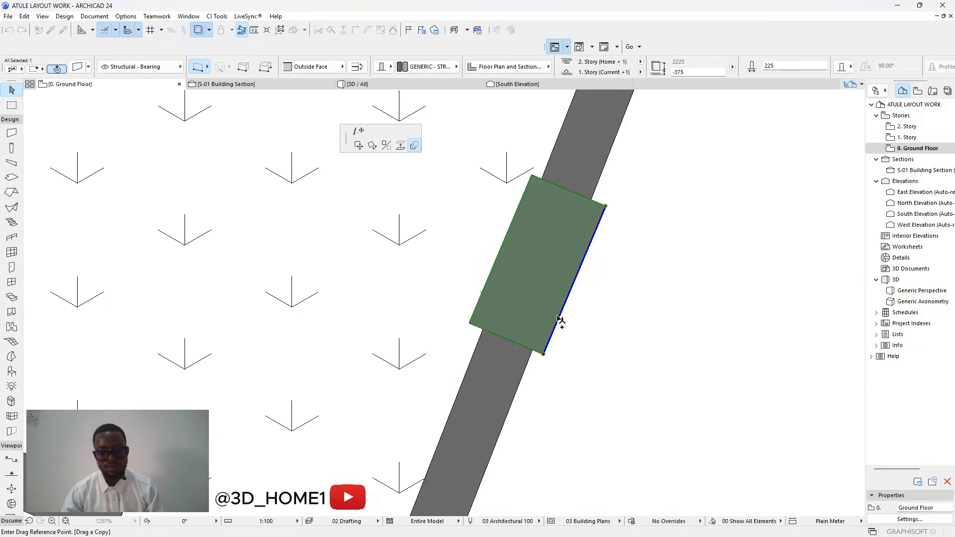
left_click(544, 354)
scroll(562, 333, "down", 8)
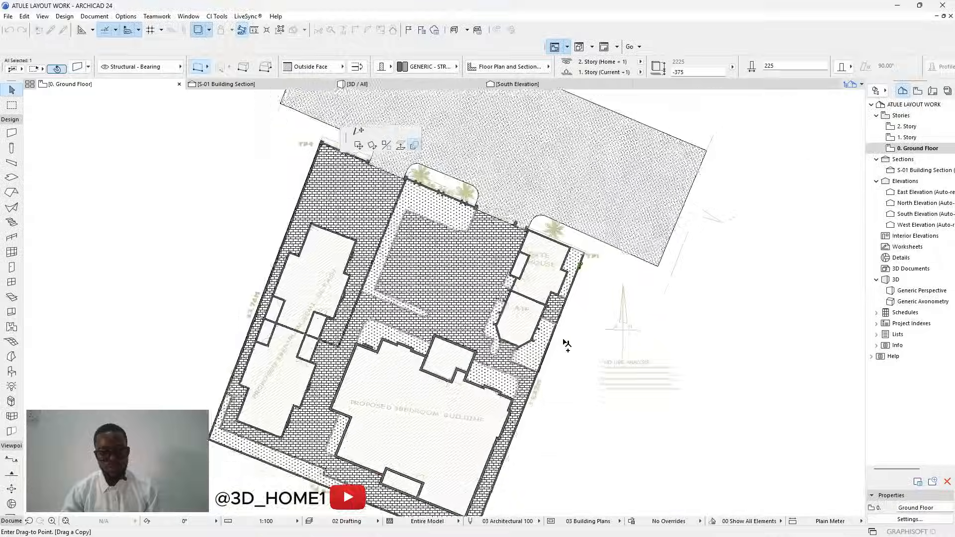
scroll(527, 423, "up", 10)
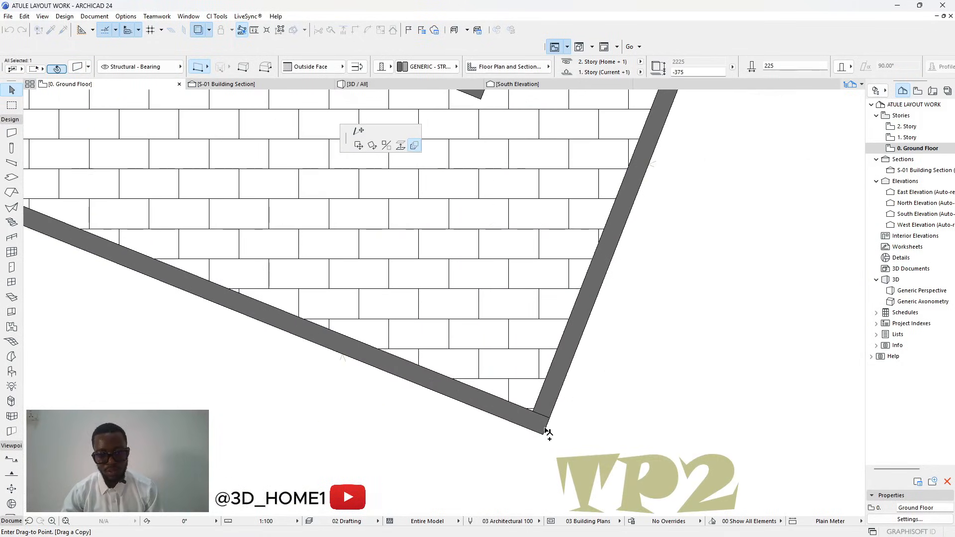
left_click(542, 444)
scroll(471, 403, "down", 2)
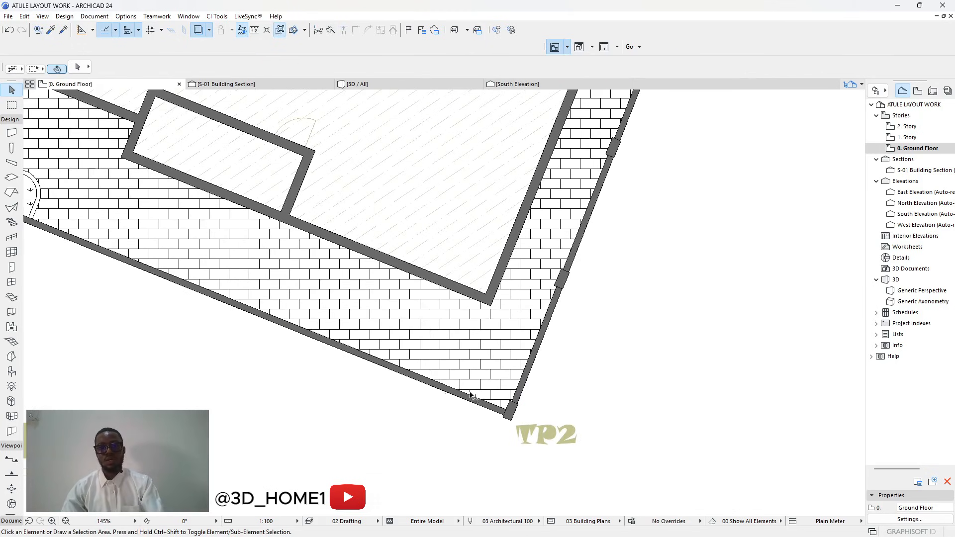
scroll(471, 396, "down", 5)
Inspect the side boundary walls, front fence and capped end pillar at TP4 in the 3D view.
left_click(420, 84)
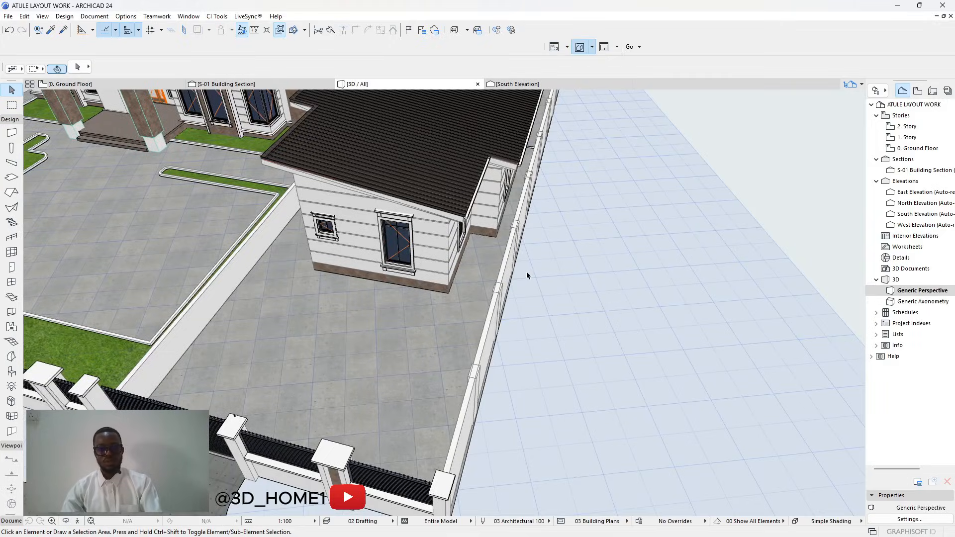
key("o")
left_click_drag(539, 283, 556, 260)
scroll(566, 262, "down", 5)
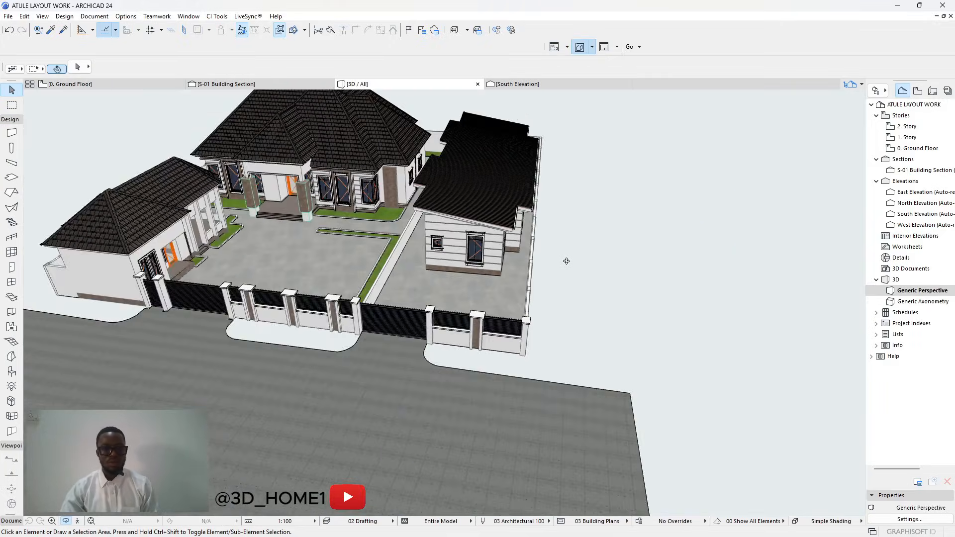
left_click_drag(380, 289, 499, 271)
scroll(499, 271, "up", 10)
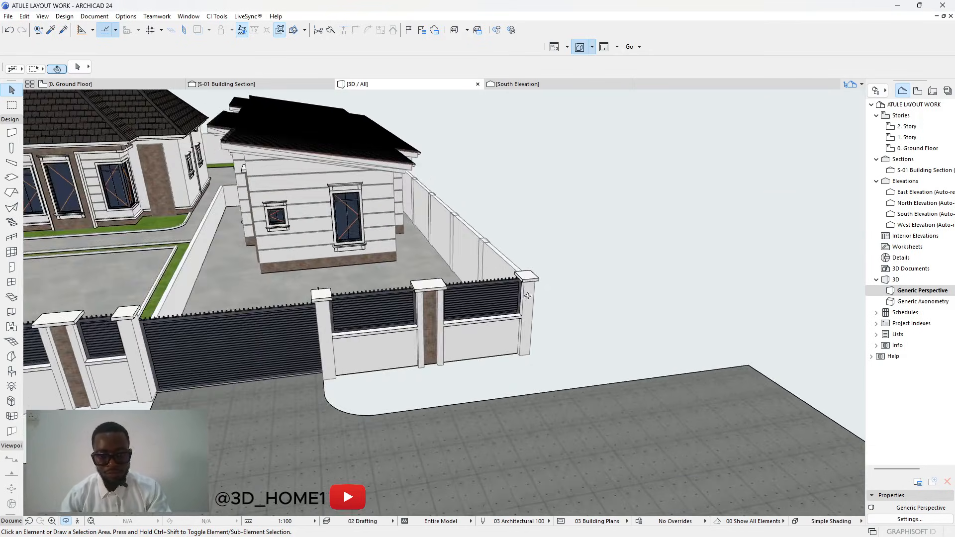
scroll(512, 245, "up", 8)
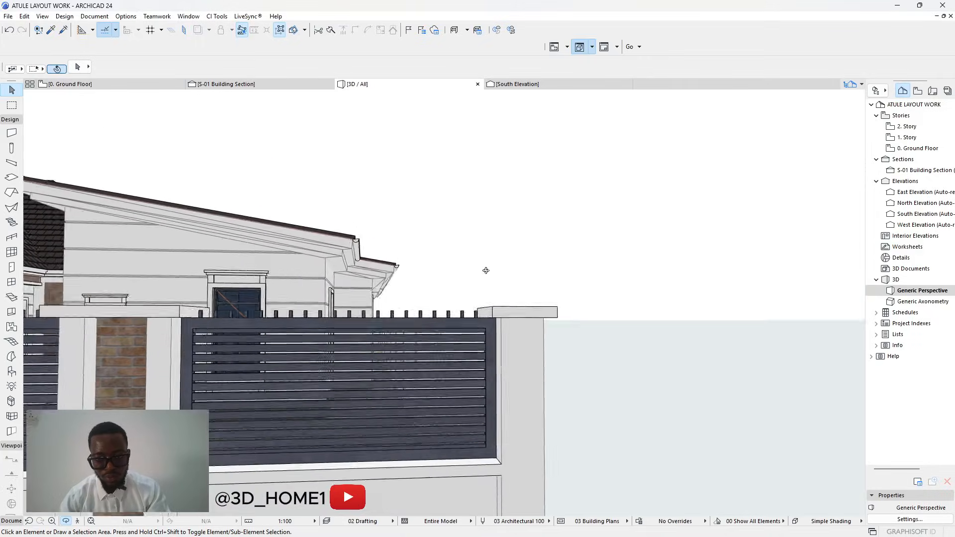
Copy the cap slab and a 150 mm wall piece of the front fence's end pillar at TP4 to the gate house boundary corner at TP1.
left_click(551, 321)
scroll(549, 323, "up", 3)
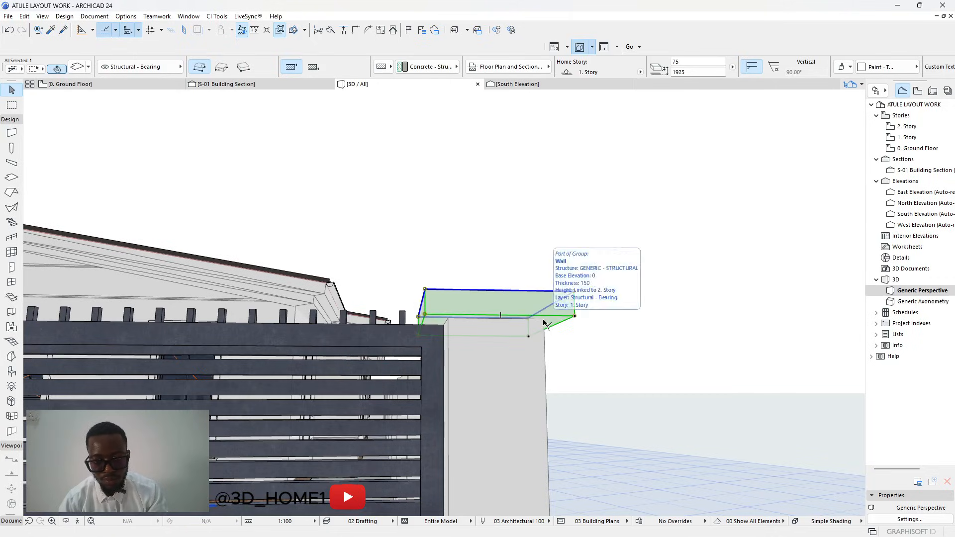
left_click(528, 323)
left_click(550, 317)
scroll(550, 317, "up", 3)
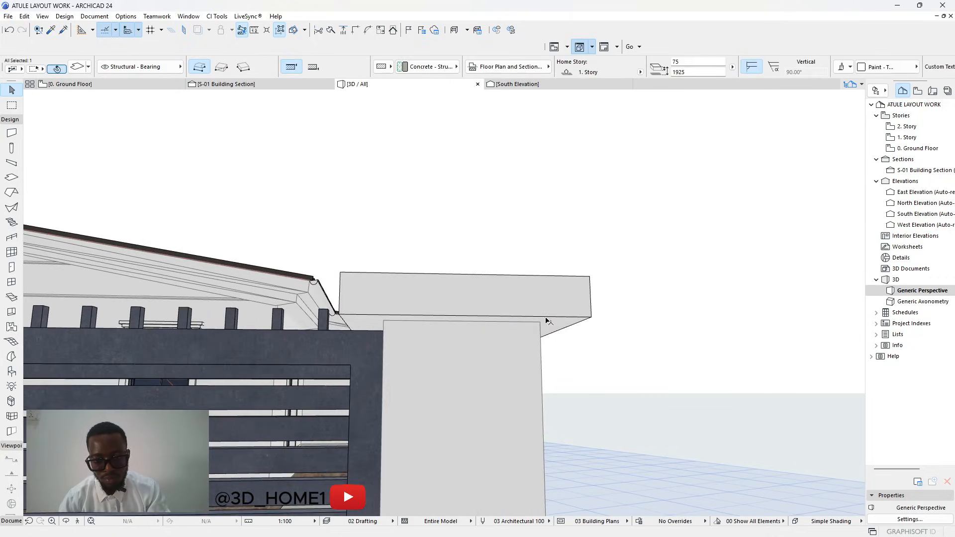
left_click(541, 327, "shift")
left_click(541, 325)
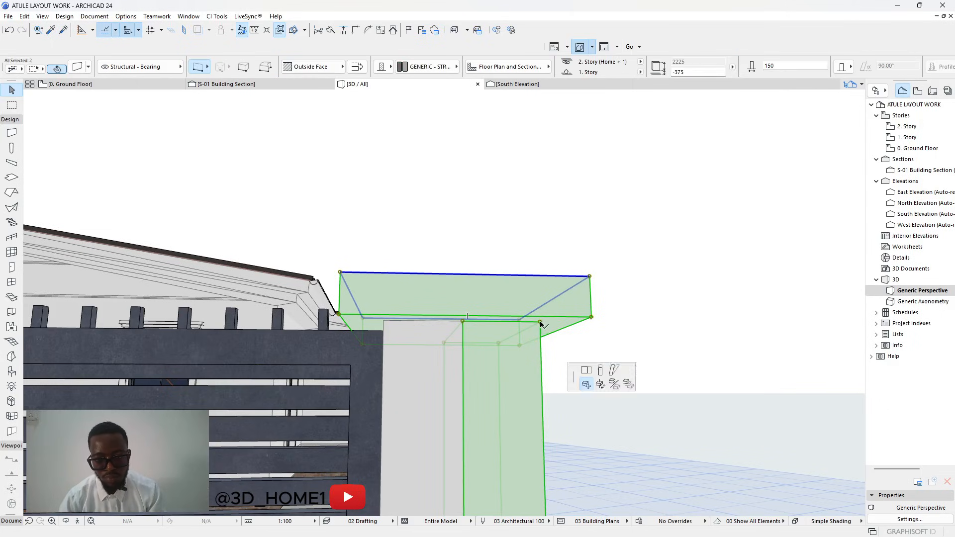
scroll(604, 333, "down", 6)
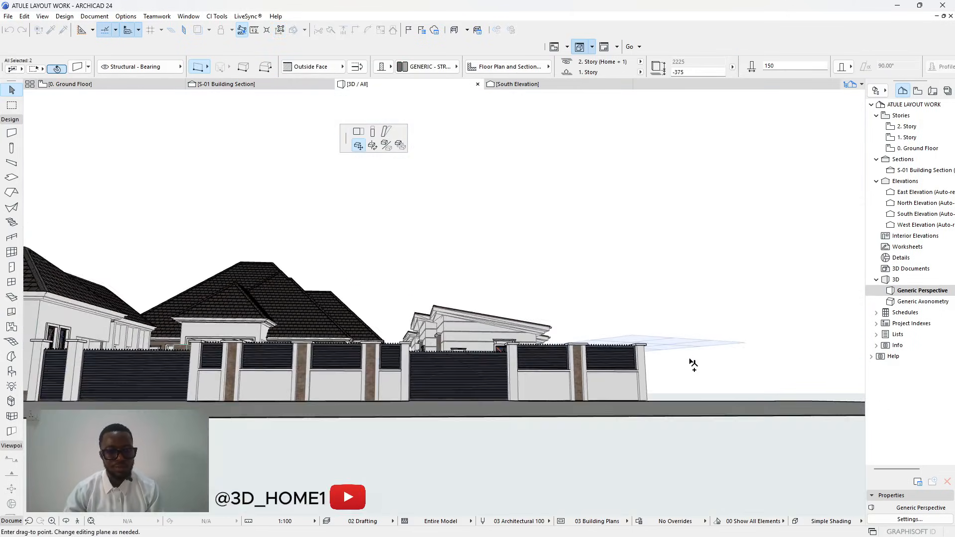
scroll(88, 350, "up", 6)
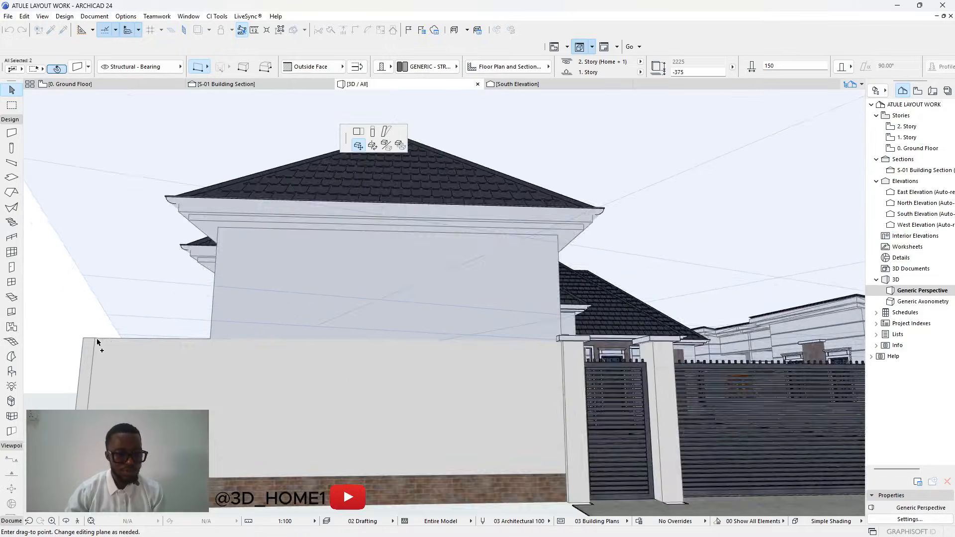
left_click(96, 338)
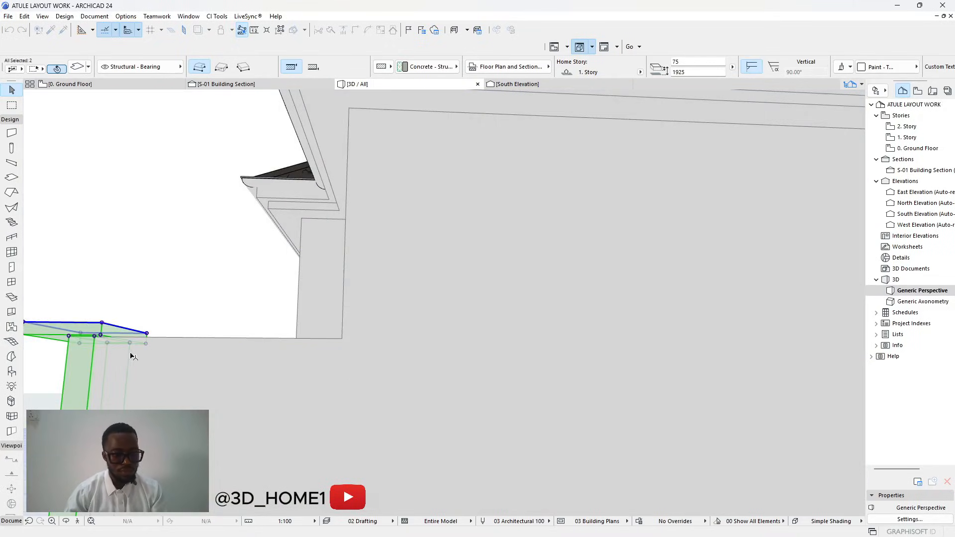
key("Escape")
Offset the outer edge of the pillar cap slab at the TP1 corner inward by about 131 mm.
left_click_drag(250, 352, 318, 343, "shift")
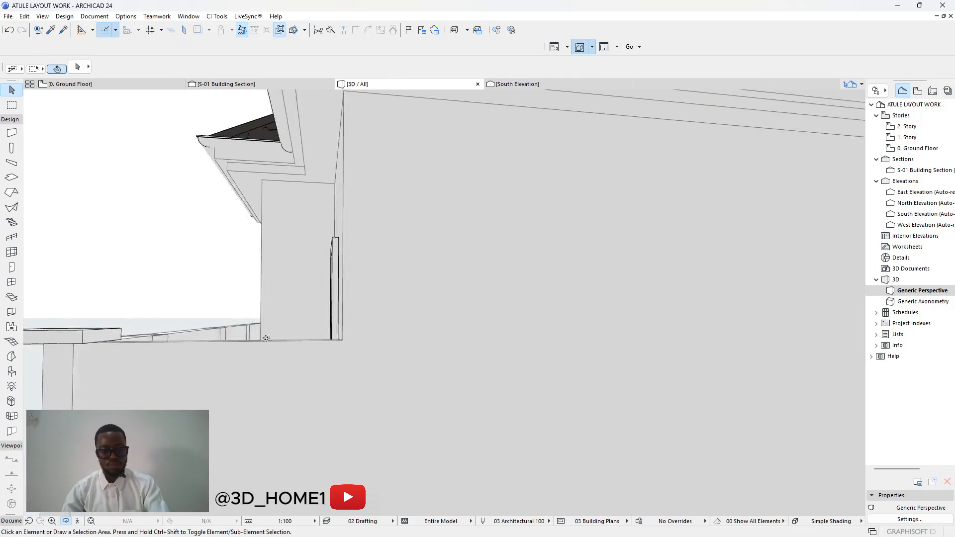
middle_click_drag(318, 343, 418, 328, "shift")
middle_click_drag(67, 327, 197, 403, "shift")
left_click(188, 396)
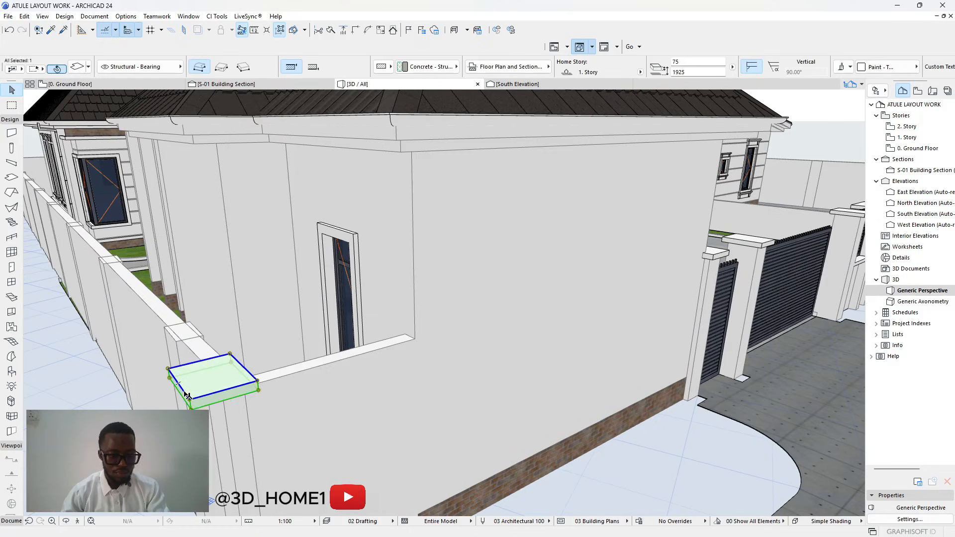
left_click(188, 396)
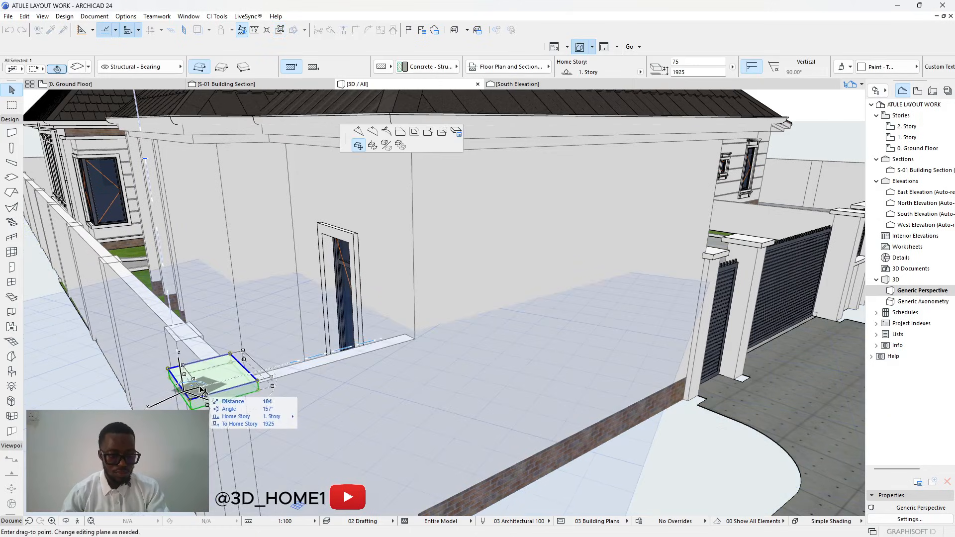
left_click(401, 131)
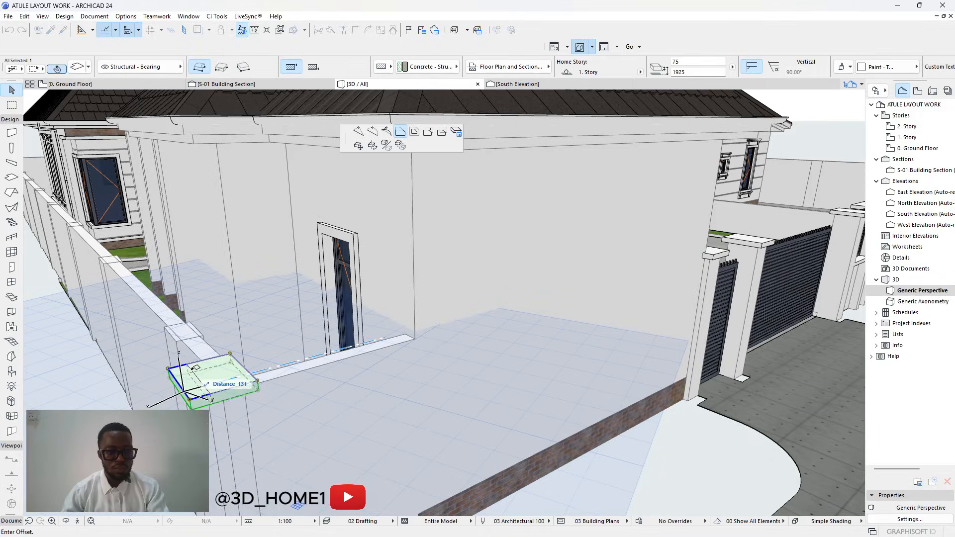
left_click(195, 368)
Examine the whole enclosed site in 3D, checking the gate house corner, the front fence and both side boundary walls.
middle_click_drag(237, 343, 205, 362, "shift")
scroll(141, 322, "down", 9)
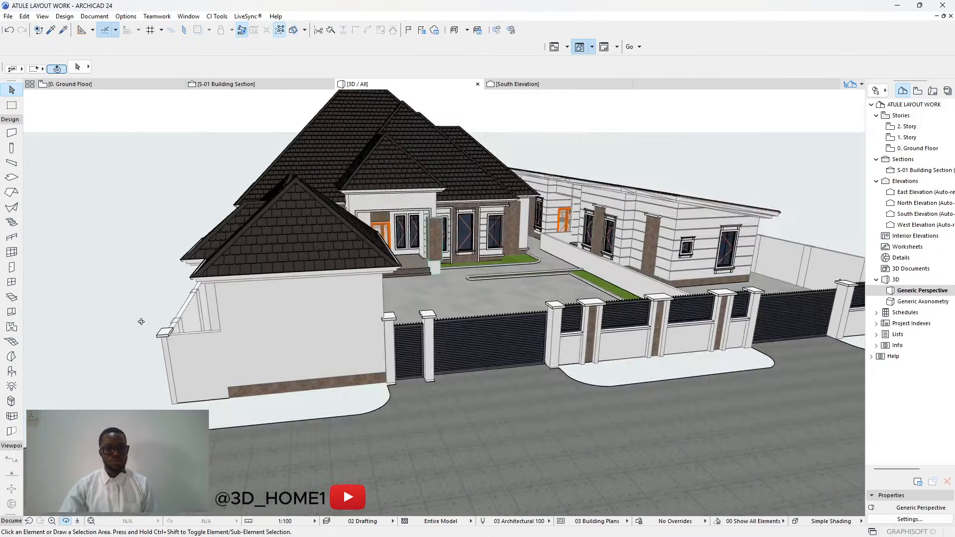
middle_click_drag(144, 317, 363, 341, "shift")
scroll(362, 341, "up", 5)
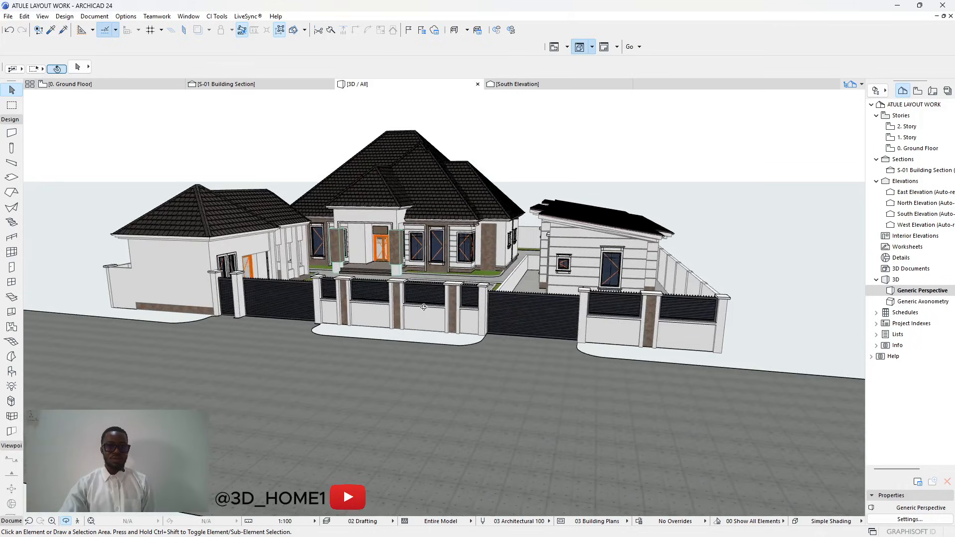
middle_click_drag(432, 296, 343, 271, "shift")
scroll(358, 290, "down", 3)
middle_click_drag(677, 302, 768, 314, "shift")
scroll(562, 307, "up", 3)
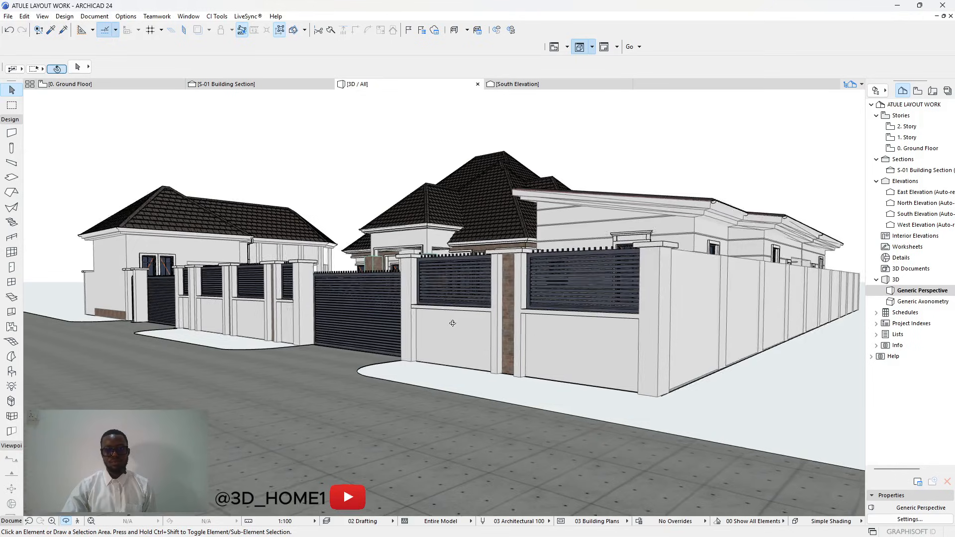
scroll(452, 322, "down", 2)
middle_click_drag(633, 301, 584, 341, "shift")
scroll(485, 358, "down", 4)
middle_click_drag(445, 303, 529, 392, "shift")
middle_click_drag(524, 430, 486, 376, "shift")
scroll(483, 352, "up", 3)
scroll(483, 352, "up", 2)
scroll(486, 375, "up", 2)
scroll(487, 376, "down", 2)
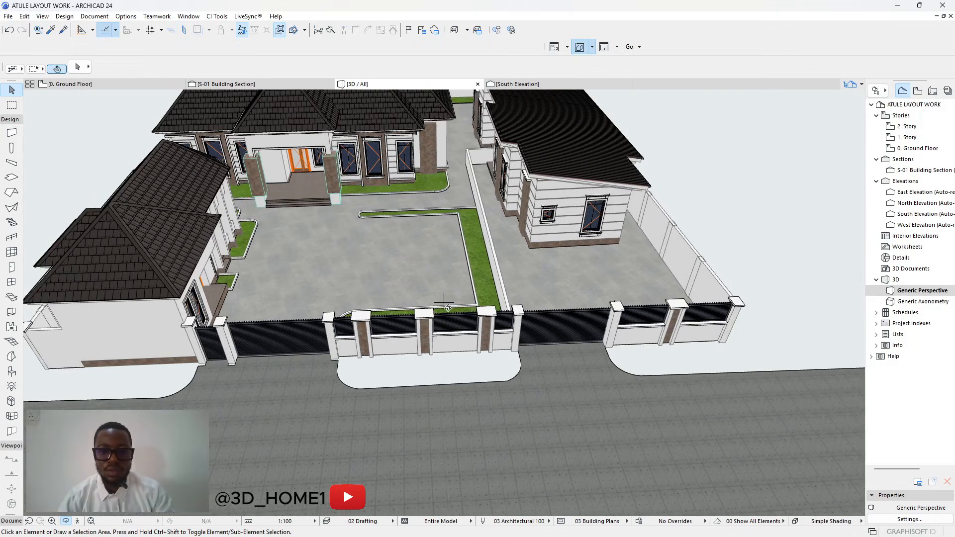
Pick up the settings of the grass strip beside the internal wall as the defaults for a new slab.
key("Escape")
left_click(53, 31)
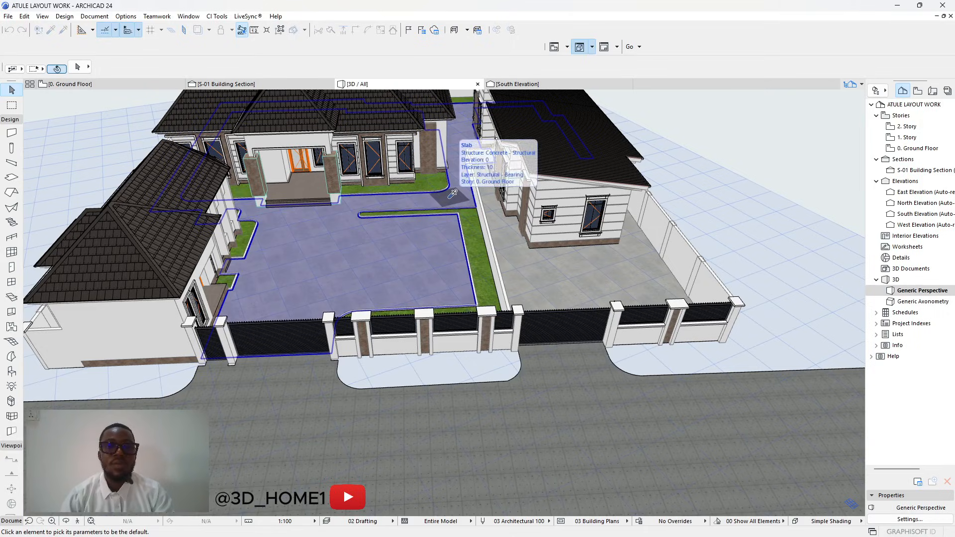
left_click(476, 235)
scroll(456, 313, "down", 2)
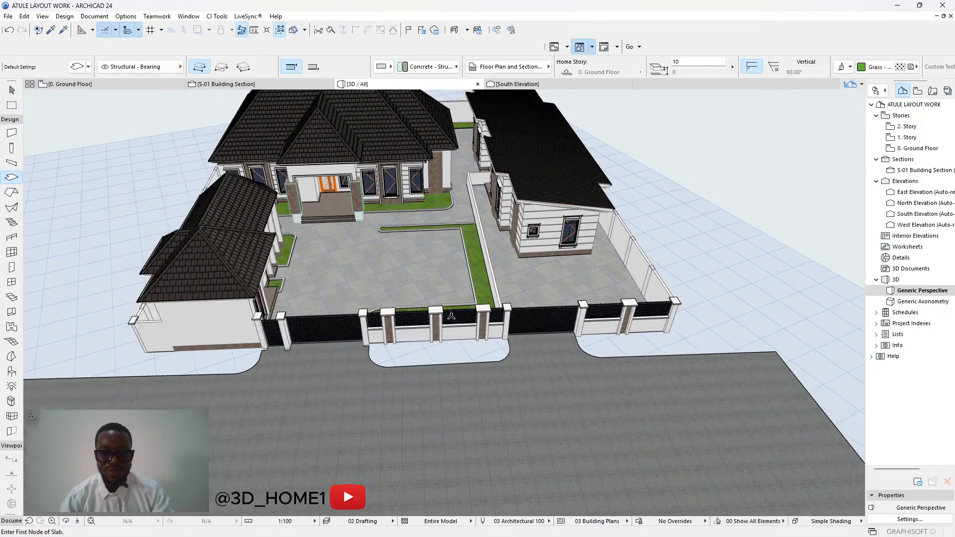
scroll(437, 331, "up", 3)
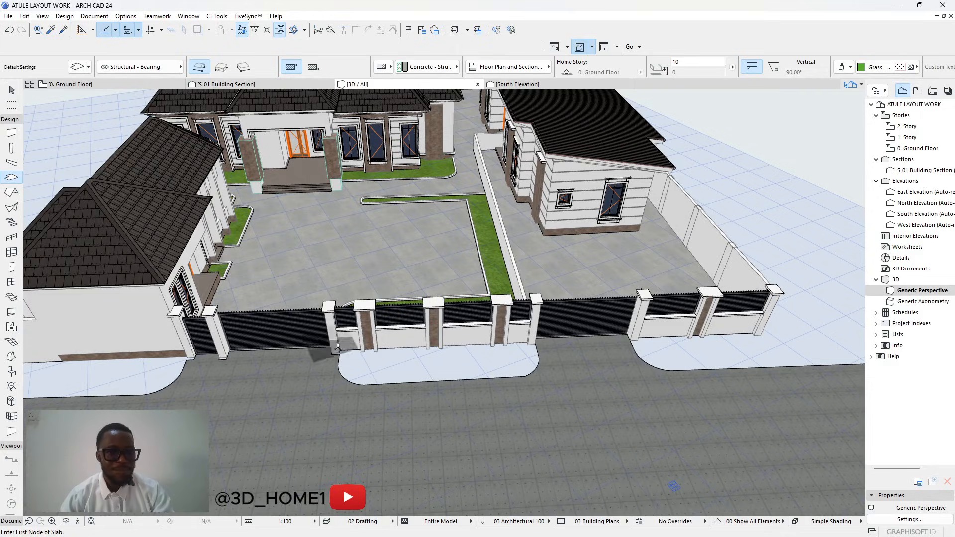
Start a grass slab outline at the outer base corner of one middle-fence gate pillar and run it to the opposite end pillar.
scroll(330, 341, "up", 5)
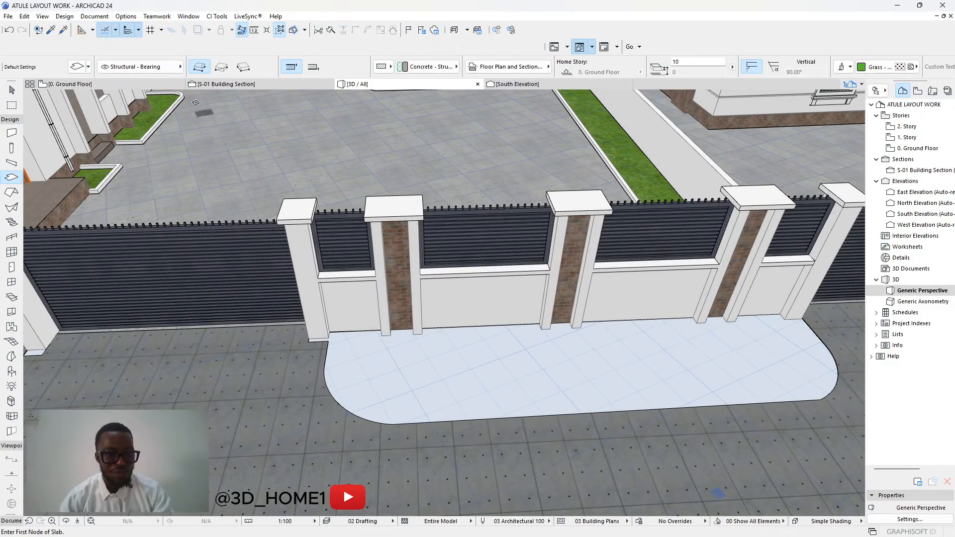
scroll(325, 329, "up", 4)
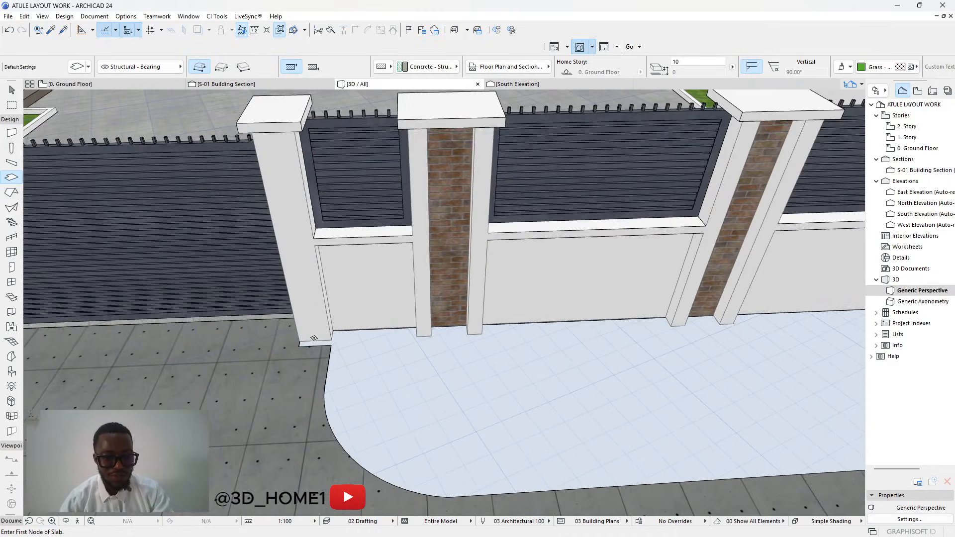
left_click(300, 340)
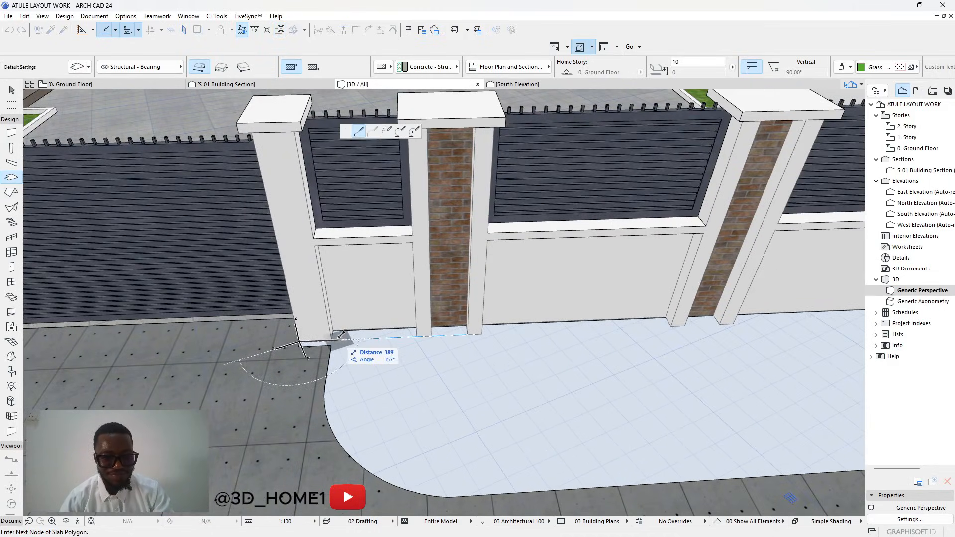
scroll(336, 326, "up", 2)
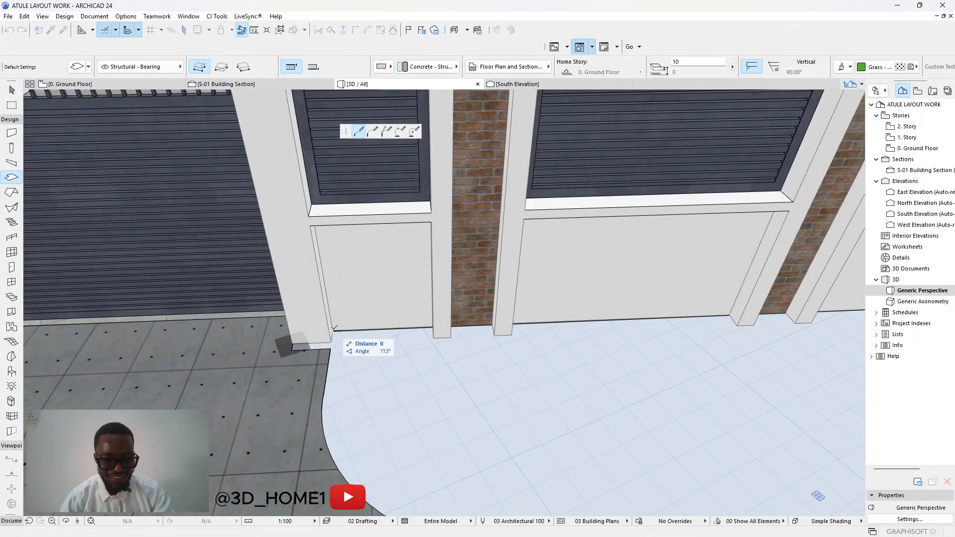
scroll(334, 328, "down", 5)
scroll(654, 327, "up", 2)
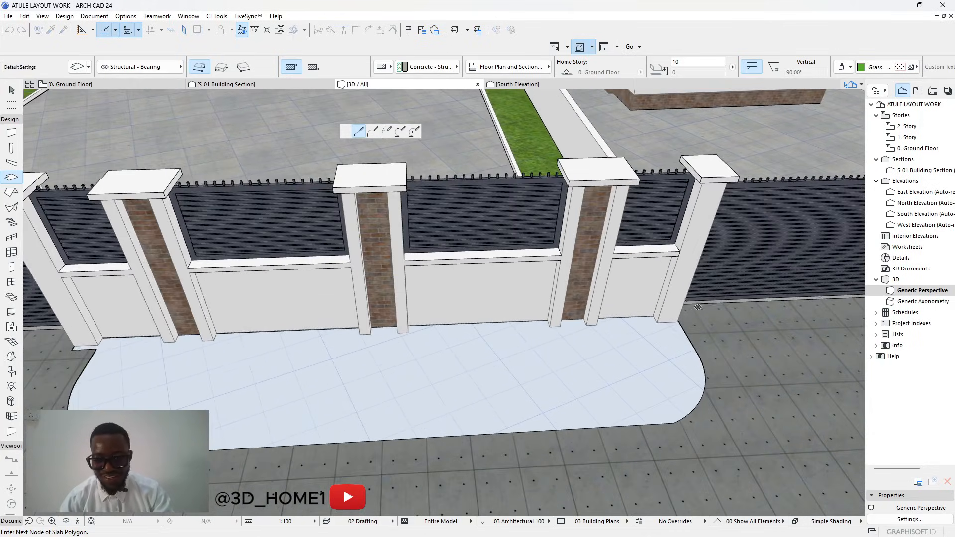
scroll(656, 318, "up", 3)
left_click(657, 320)
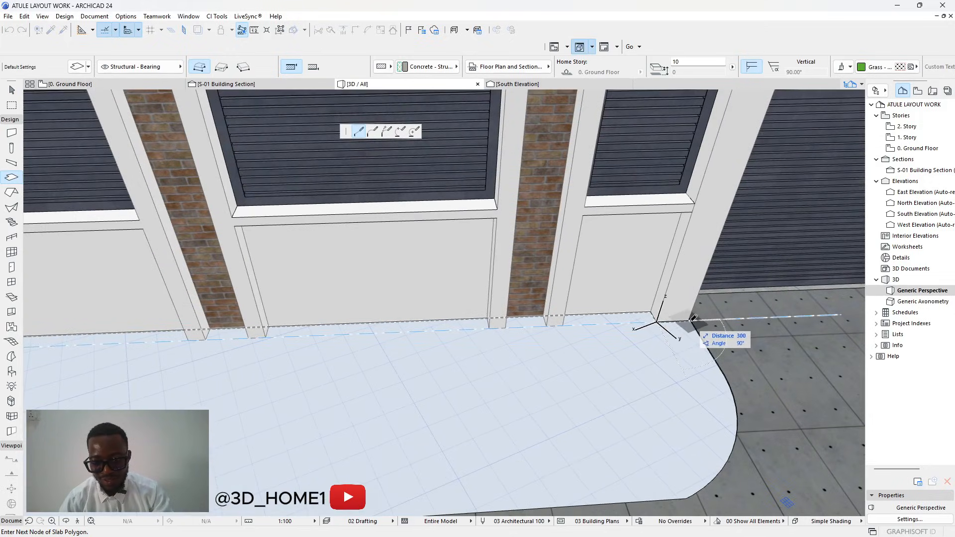
Extend the grass slab outline around the end pillar's base and through both ends of the paving's rounded corner.
scroll(696, 318, "down", 3)
scroll(701, 343, "up", 4)
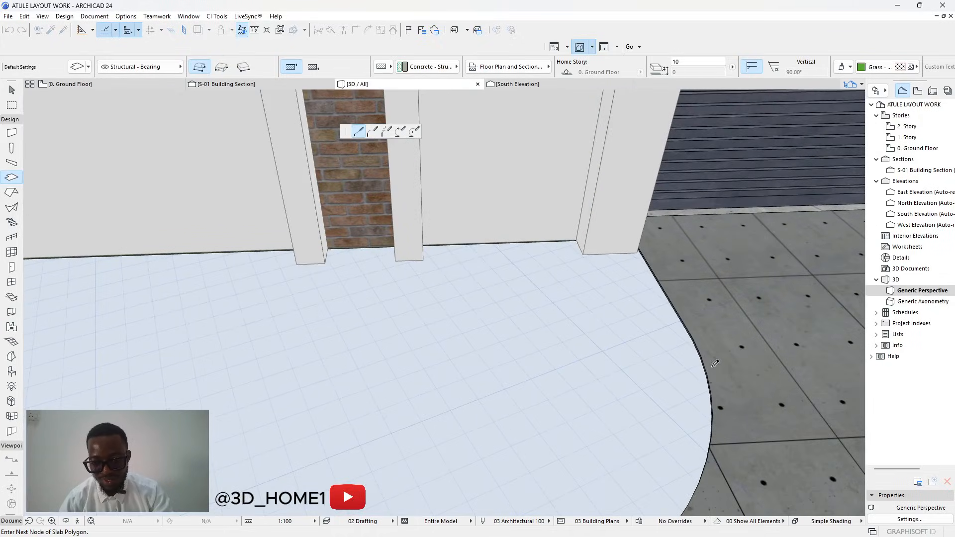
left_click(694, 341)
scroll(693, 341, "down", 3)
scroll(682, 389, "up", 3)
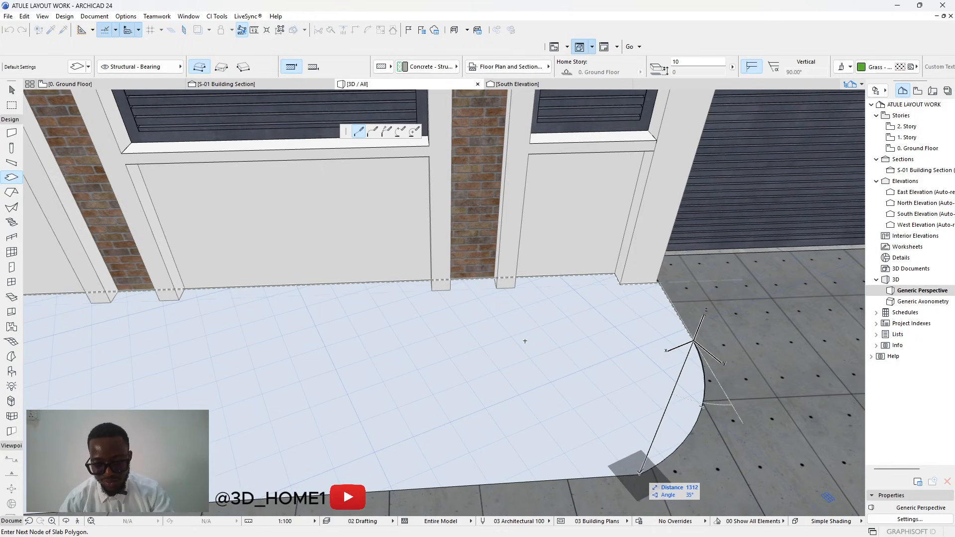
left_click(639, 473)
Continue the grass slab outline along the road edge and the other rounded corner, closing it at the starting pillar's base.
scroll(642, 473, "down", 5)
scroll(344, 475, "up", 4)
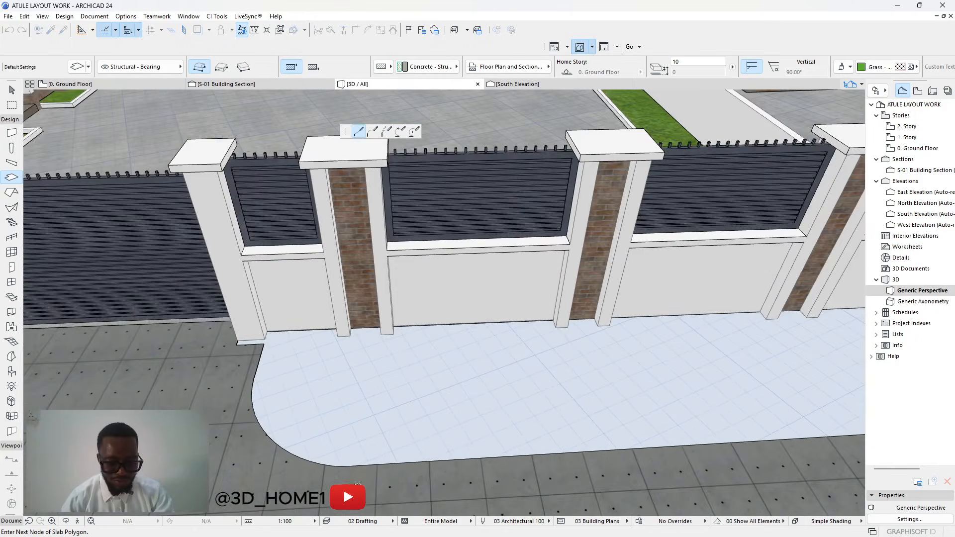
left_click(339, 466)
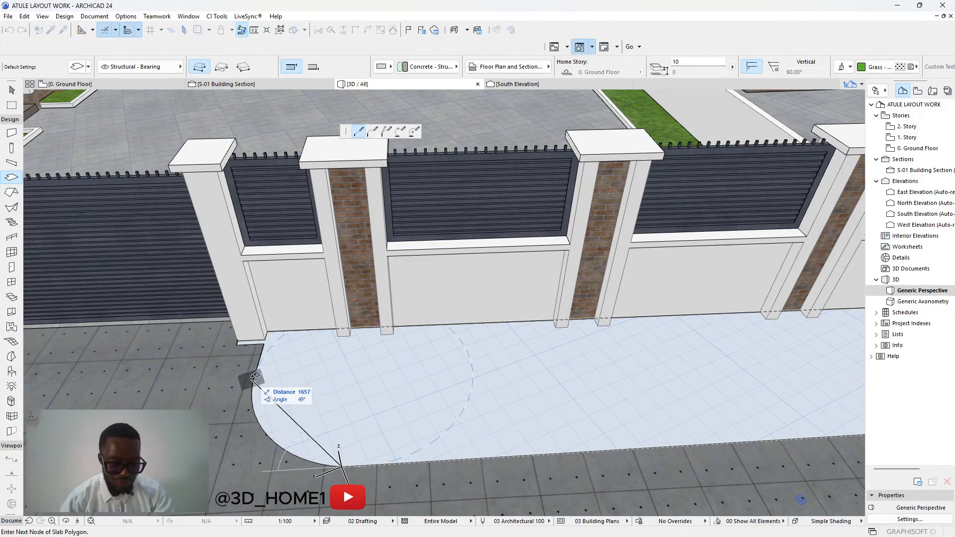
left_click(257, 379)
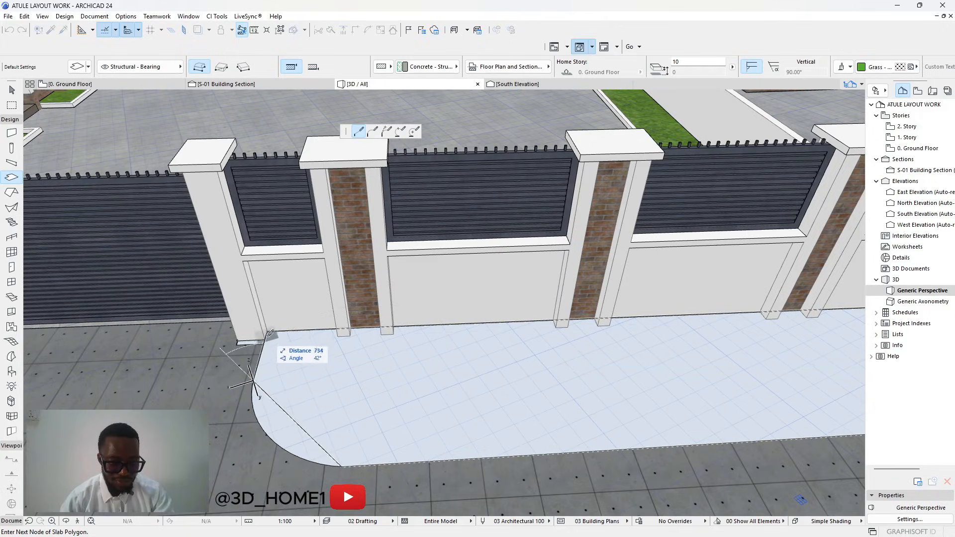
scroll(268, 338, "up", 4)
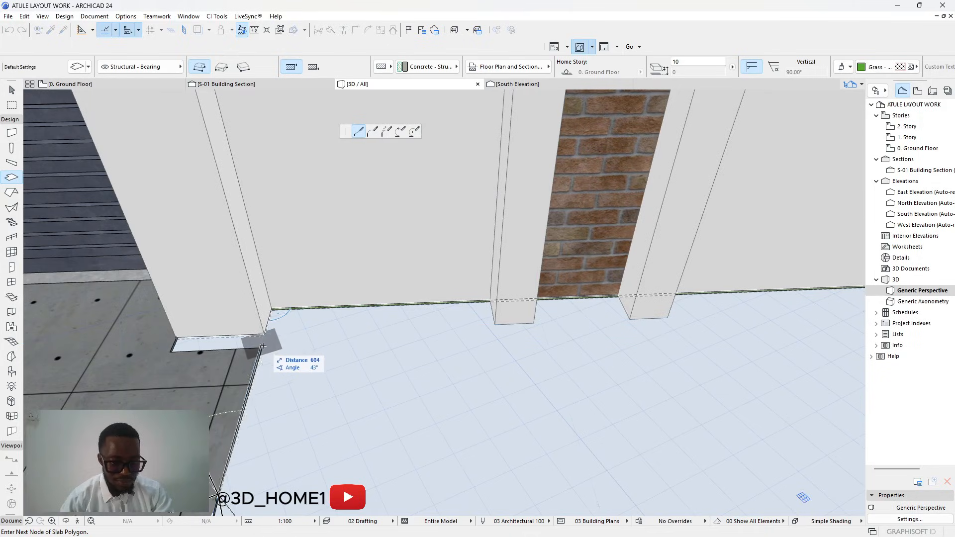
left_click(261, 348)
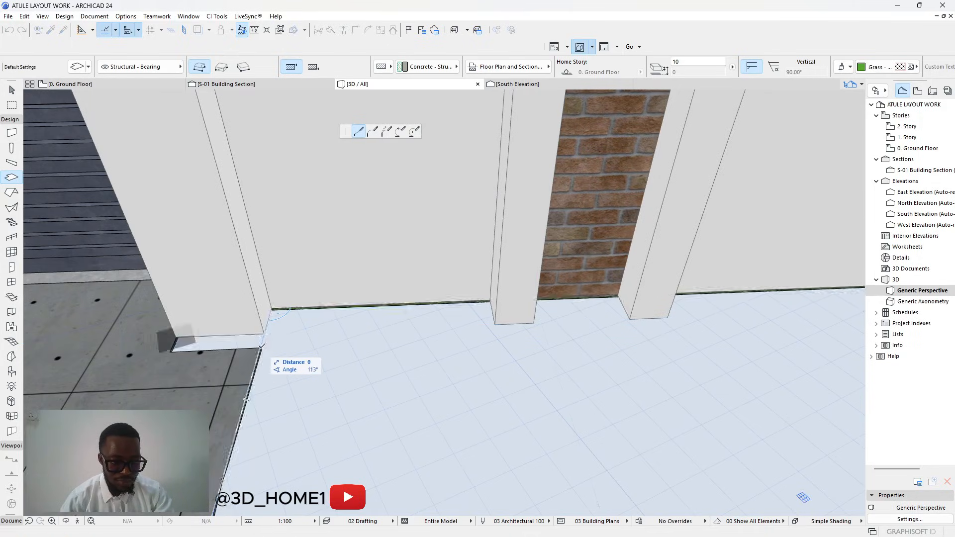
left_click(173, 346)
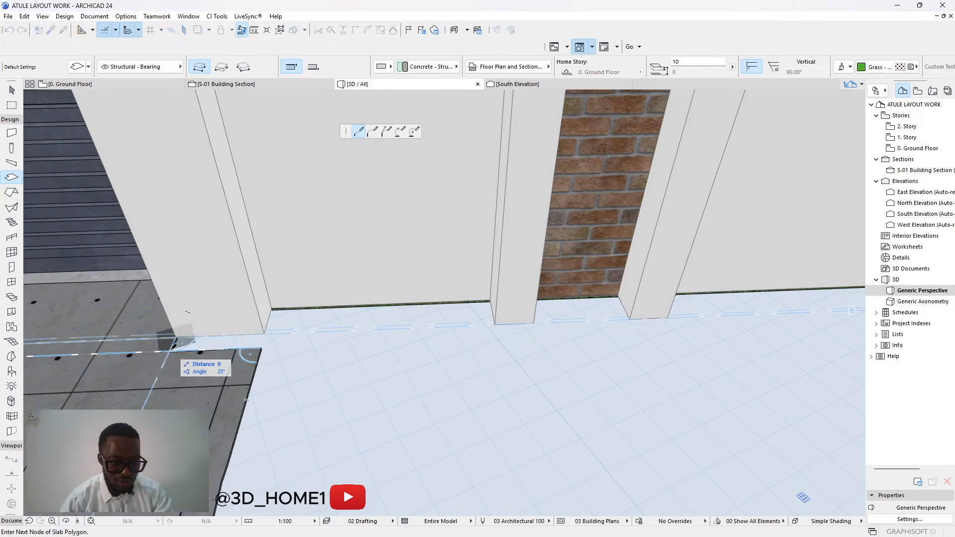
left_click(178, 336)
scroll(325, 372, "down", 6)
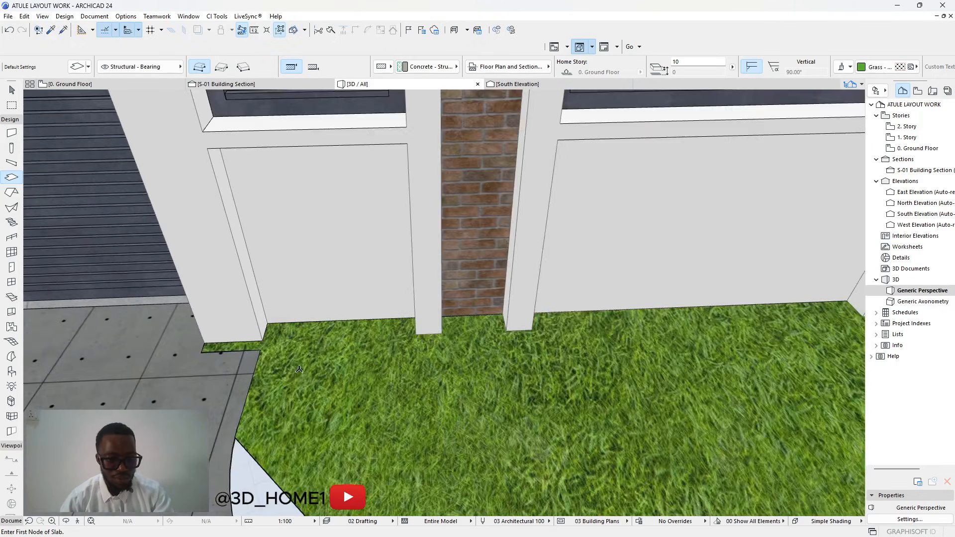
Curve the grass slab's two straight corner edges to follow the rounded paving corners at both ends.
key("Escape")
left_click(317, 412)
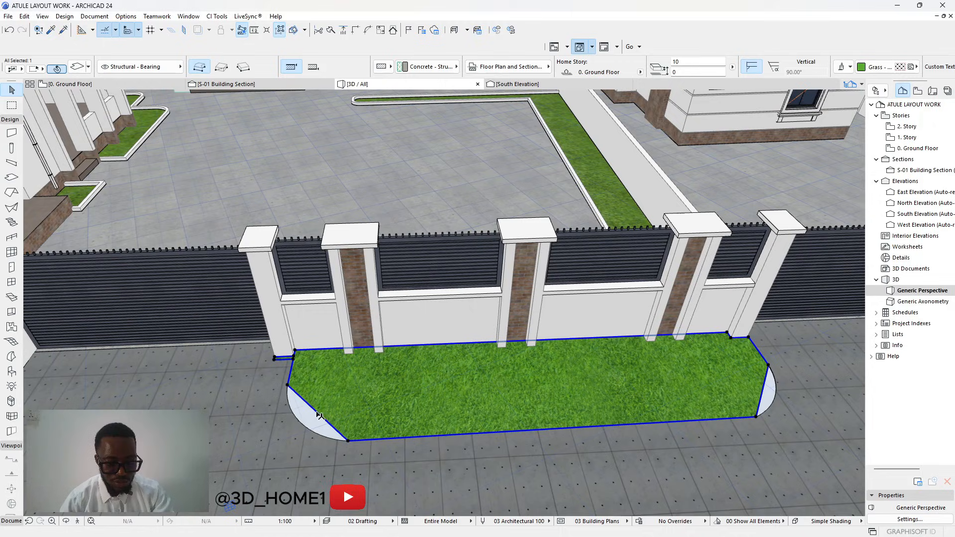
left_click(317, 412)
left_click(372, 131)
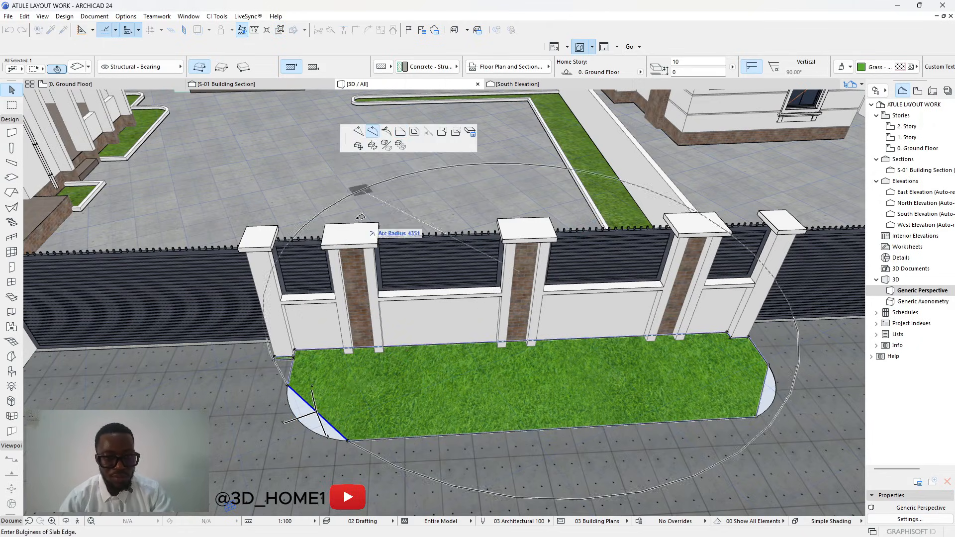
left_click(307, 419)
scroll(628, 386, "up", 4)
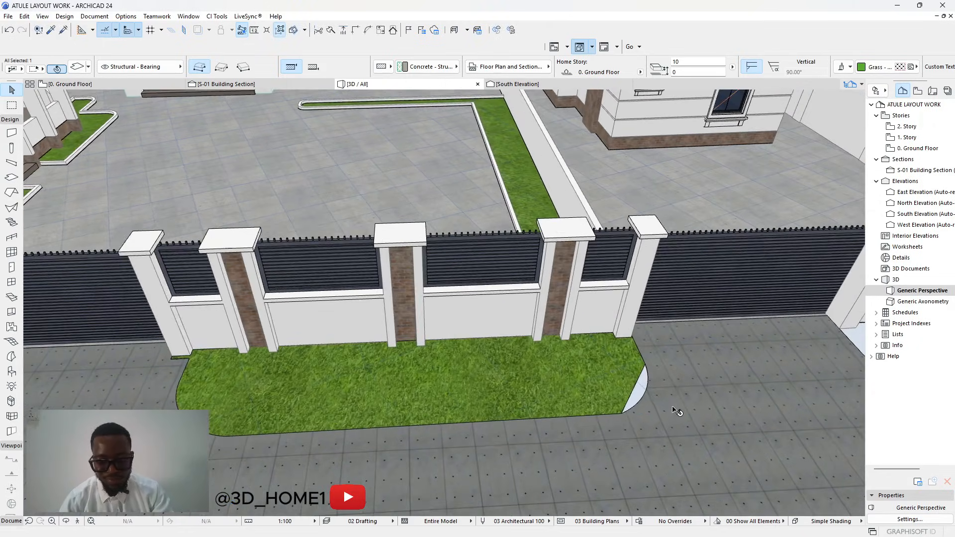
left_click(627, 384)
left_click(637, 390)
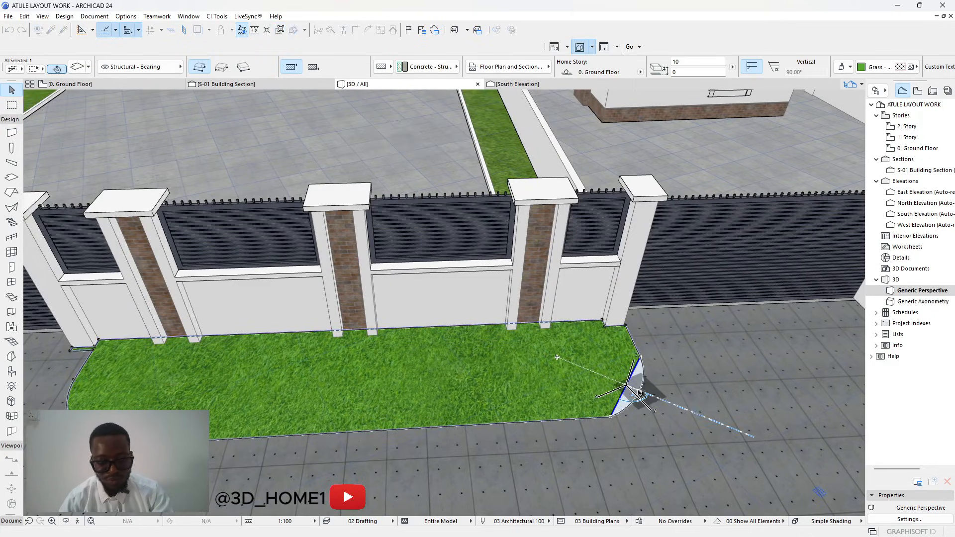
scroll(442, 356, "down", 5)
Copy the middle grass slab to the front of the fence section beyond the gate, matching the paving's curved corner.
scroll(506, 348, "down", 6)
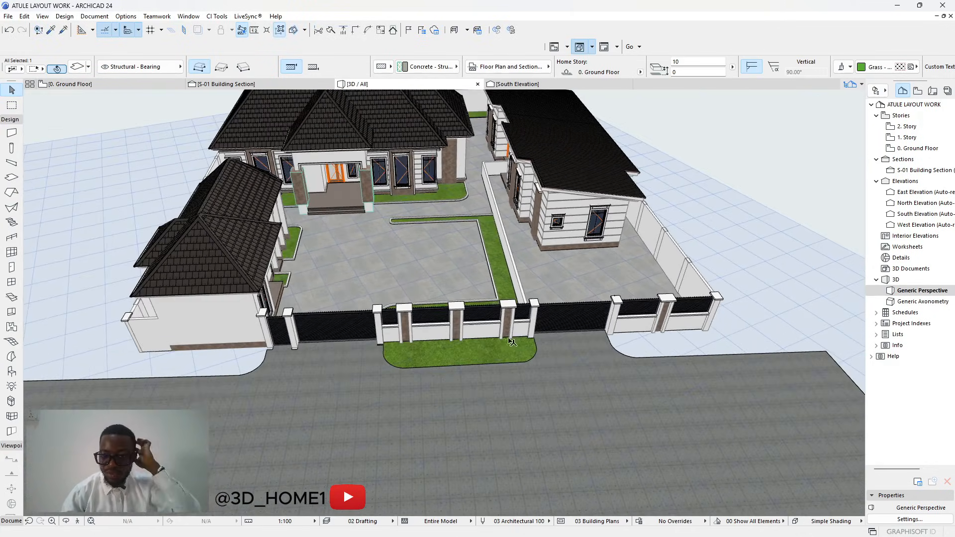
left_click(482, 349)
scroll(479, 348, "down", 2)
scroll(398, 377, "up", 2)
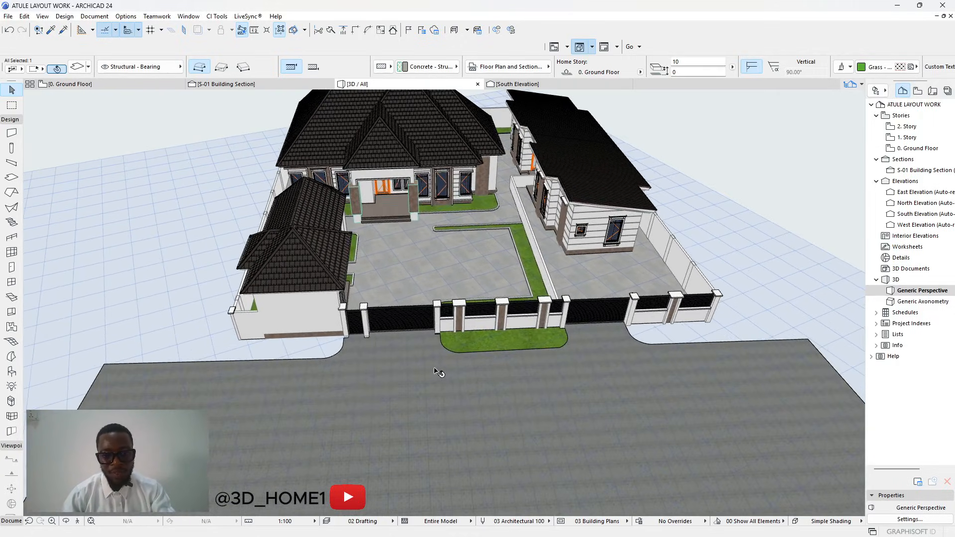
scroll(573, 338, "up", 1)
scroll(573, 338, "down", 2)
scroll(542, 341, "up", 3)
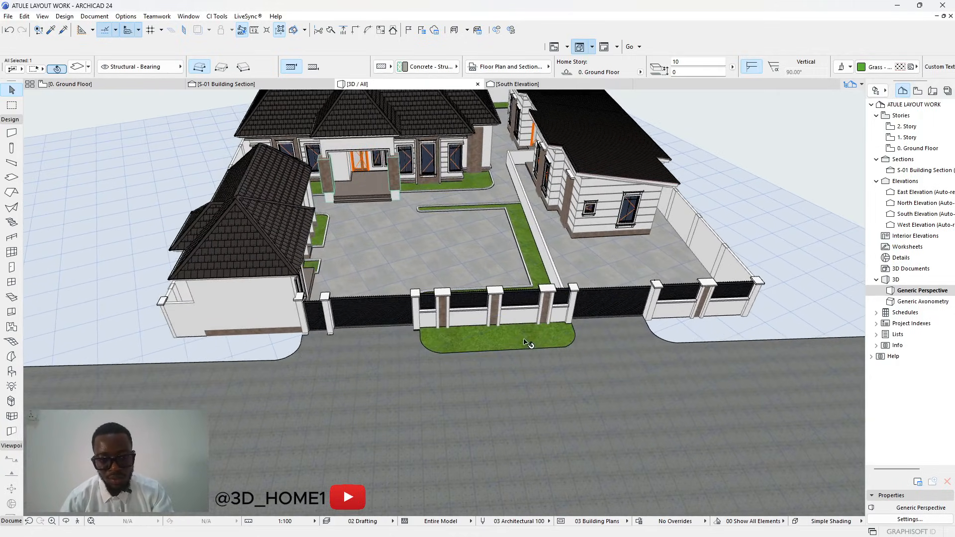
scroll(549, 338, "down", 2)
scroll(758, 312, "up", 2)
scroll(705, 332, "up", 2)
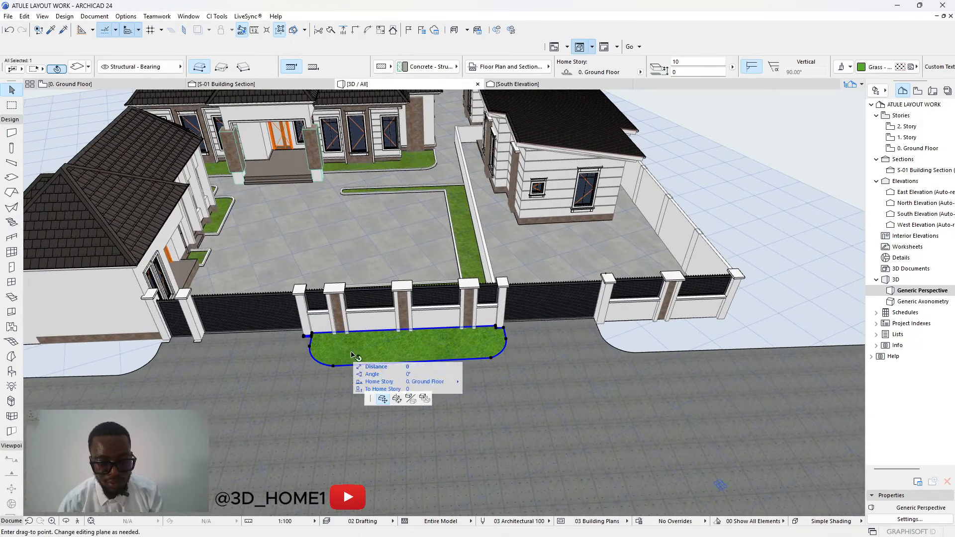
scroll(645, 339, "up", 5)
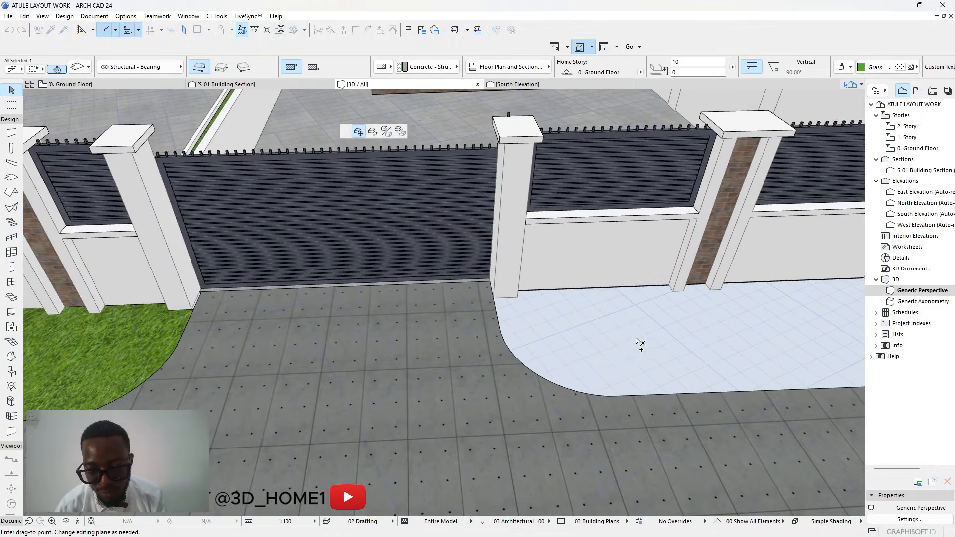
left_click(595, 345)
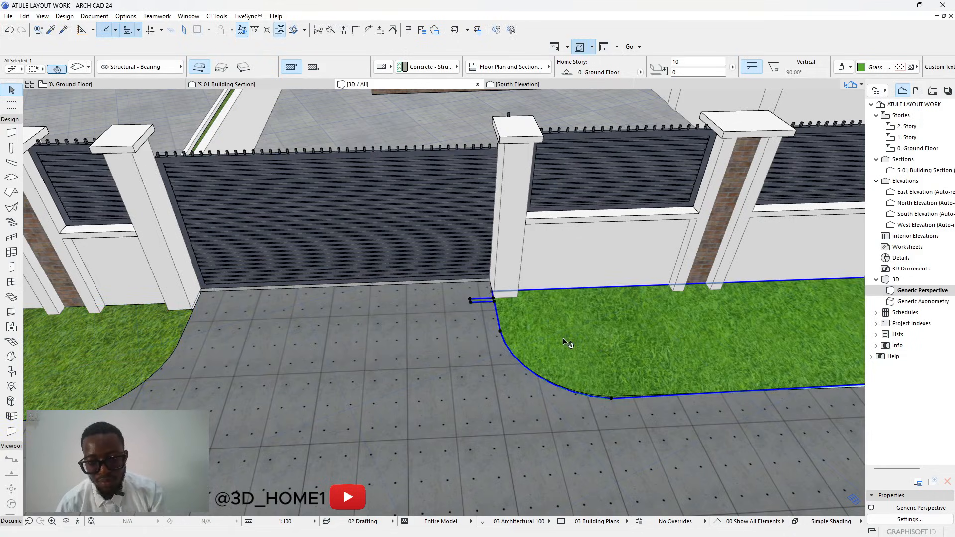
scroll(580, 352, "down", 6)
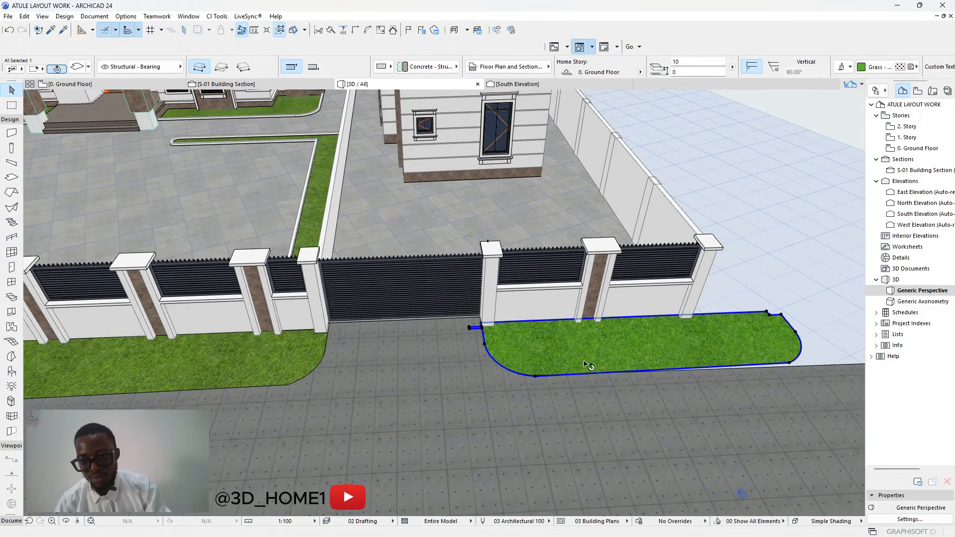
Move the copied grass slab's far front node onto the road paving edge.
scroll(711, 373, "up", 8)
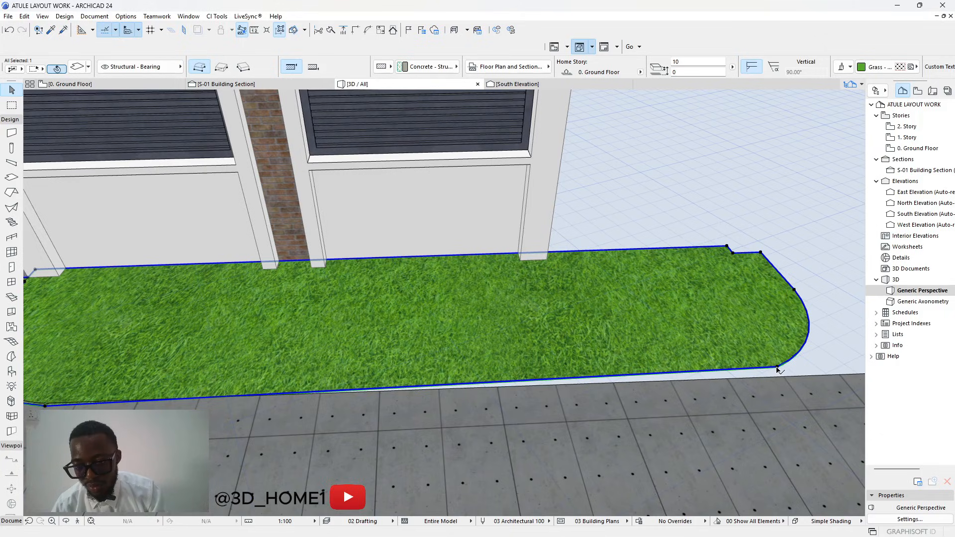
left_click(778, 369)
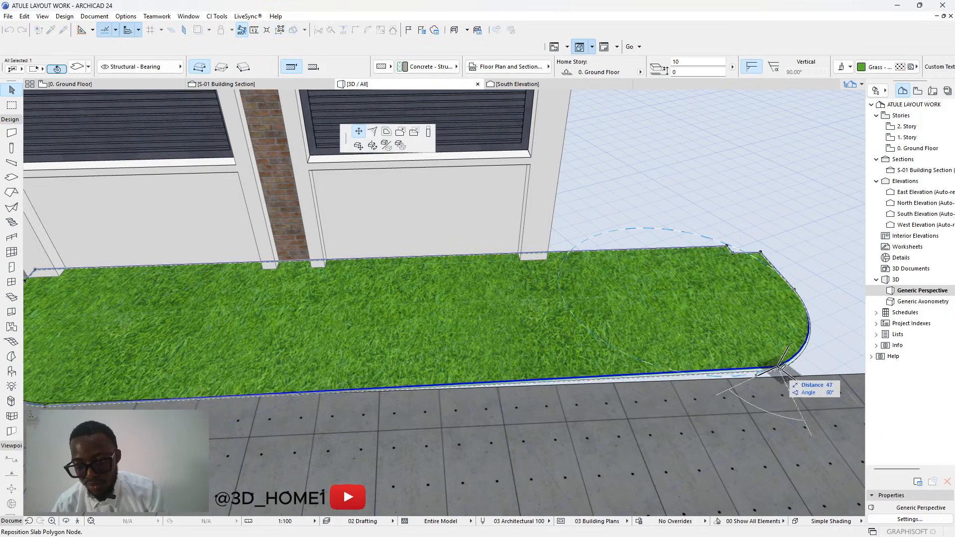
left_click(785, 379)
scroll(735, 337, "down", 8)
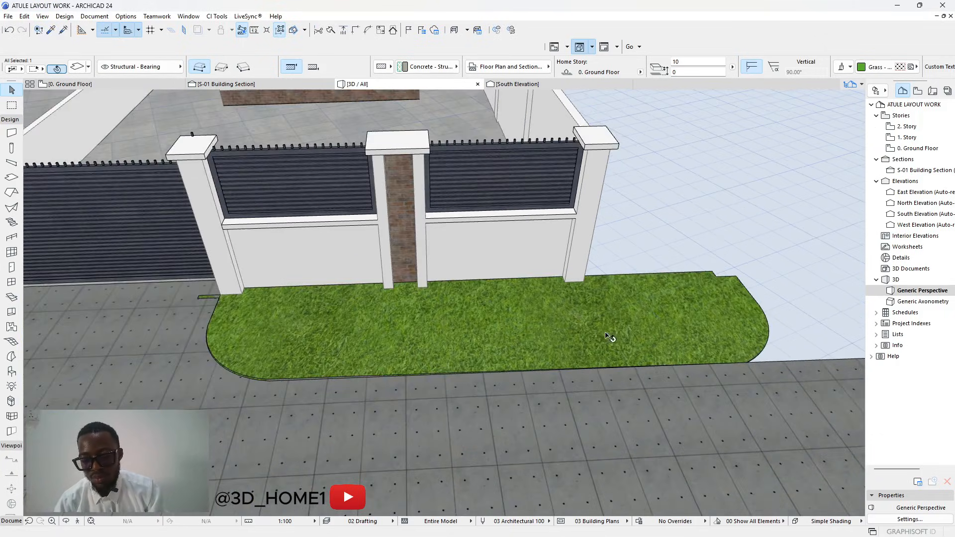
Reposition the notch nodes at the copied slab's far back corner so its rear edge runs straight.
scroll(650, 326, "up", 1)
left_click(642, 310)
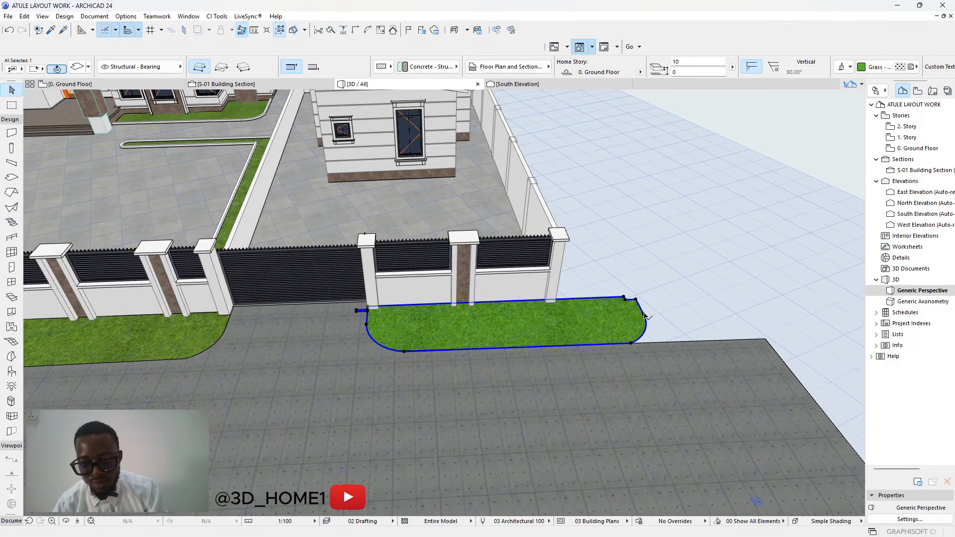
scroll(636, 302, "up", 3)
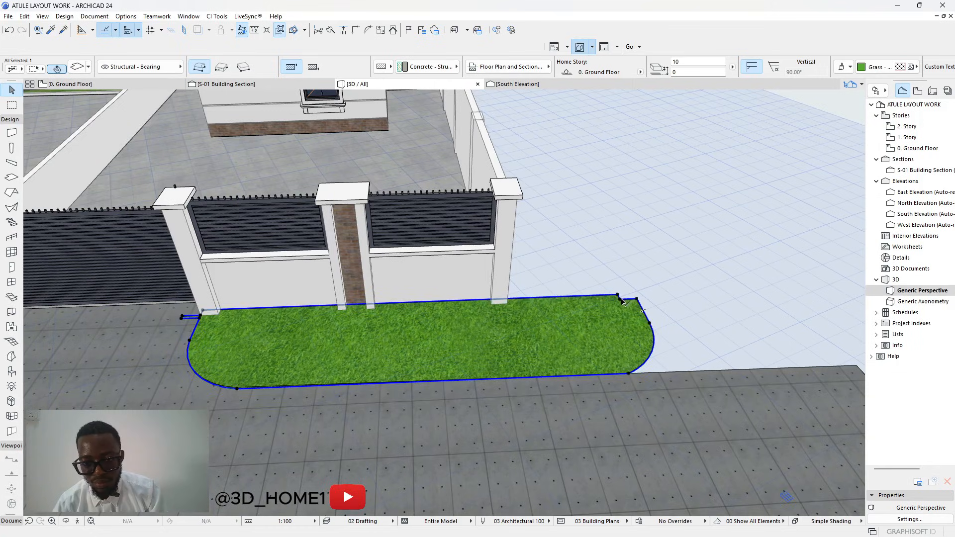
left_click(620, 297)
left_click(636, 298)
left_click(637, 294)
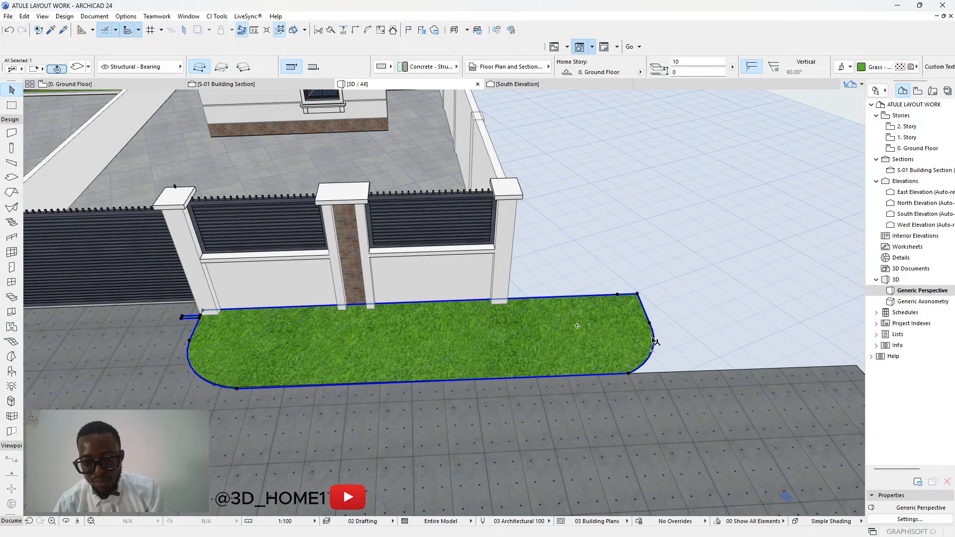
Stretch the upper node of the copied slab's curved far end outward beyond the fence and straighten the arc edge.
left_click(649, 324)
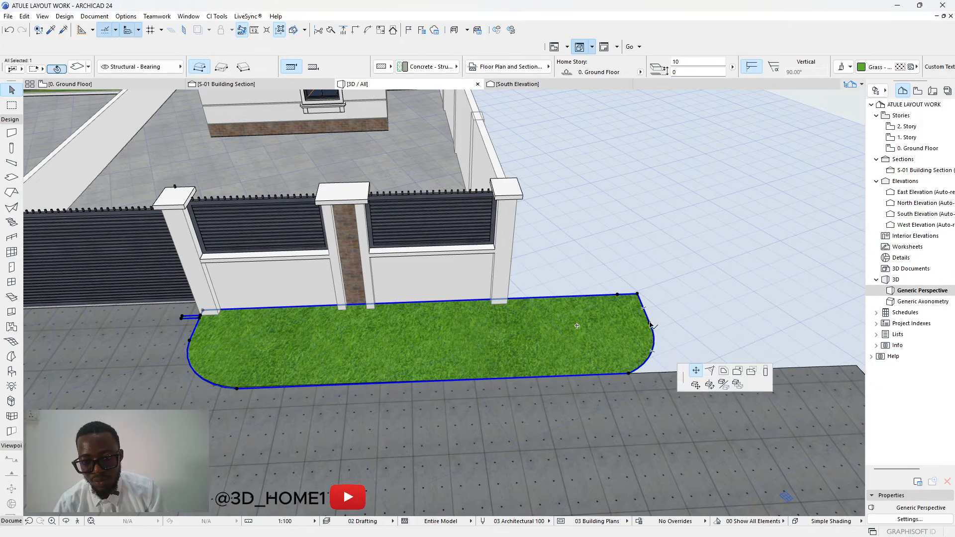
left_click(771, 313)
left_click(756, 344)
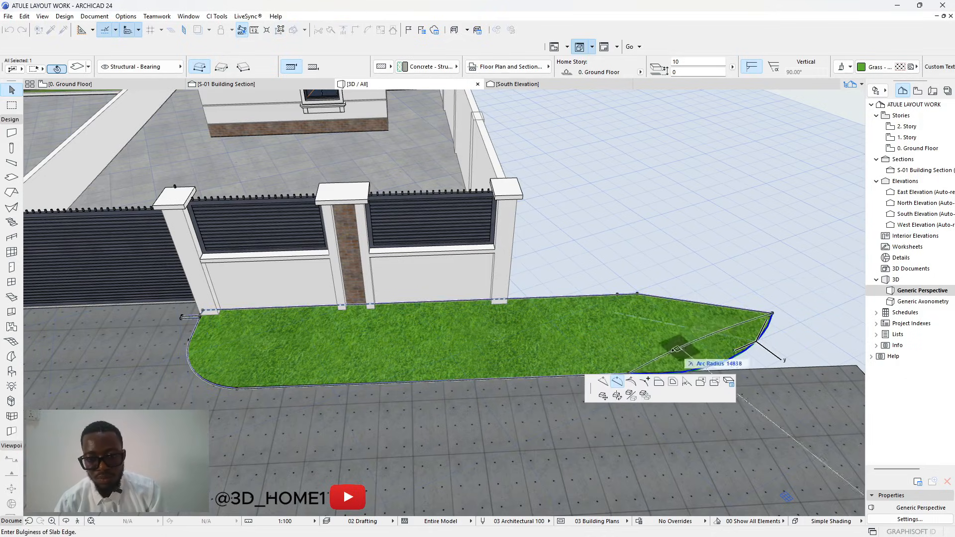
left_click(606, 390)
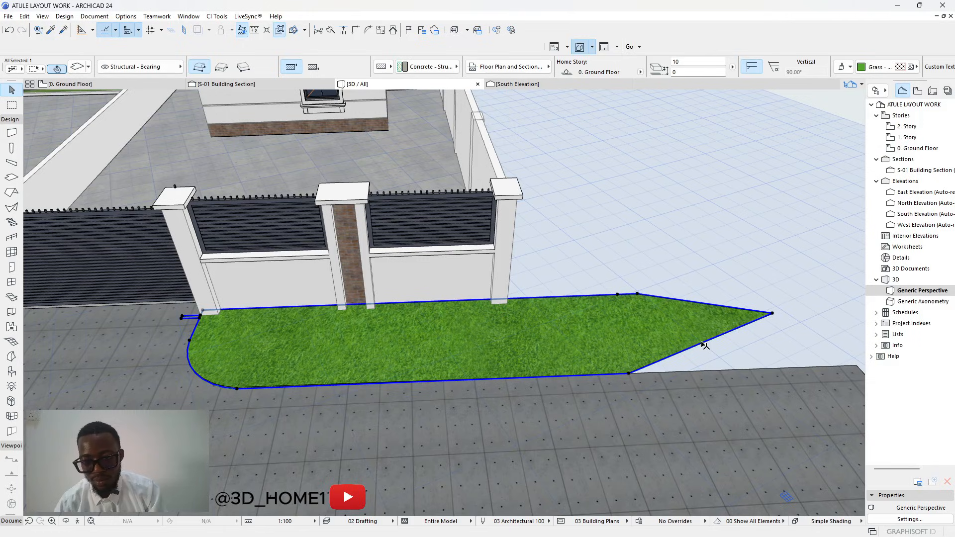
Insert nodes on the grass slab's pointed far end, placing them at the paving corner and rear edge line, and realign the tip node between them.
left_click(705, 345)
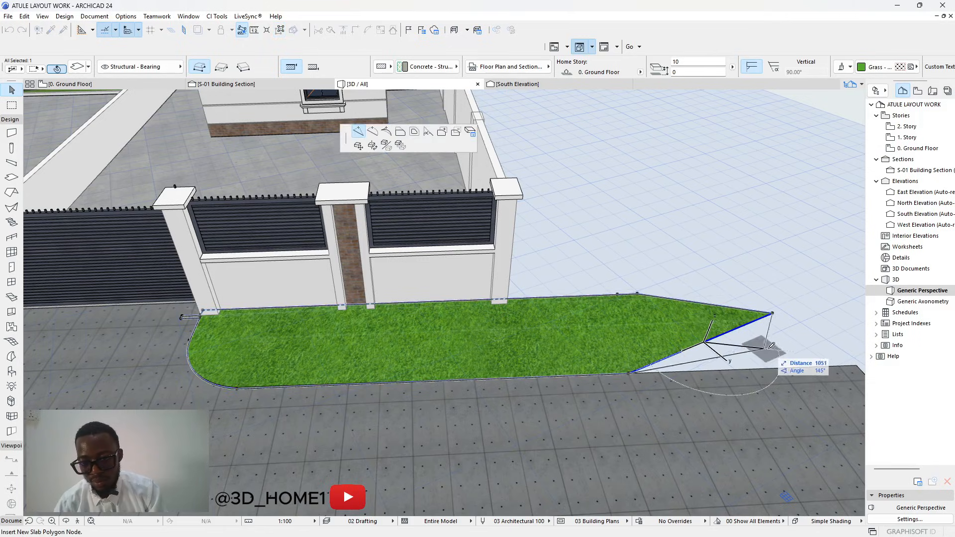
left_click(856, 365)
left_click(748, 311)
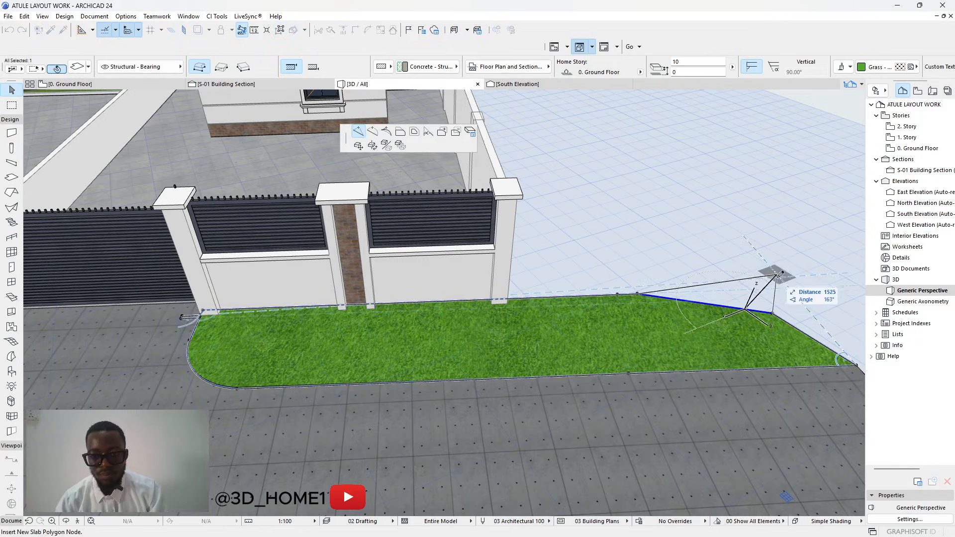
left_click(784, 288)
left_click(774, 313)
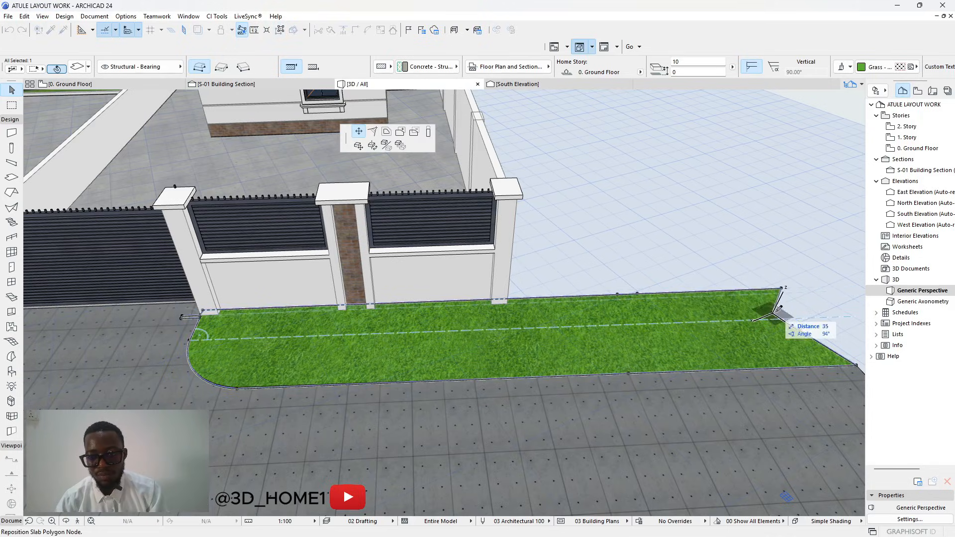
left_click(735, 314)
Offset the end edge of the thin grass strip projecting across the gateway back to the gate pier.
scroll(735, 318, "down", 5)
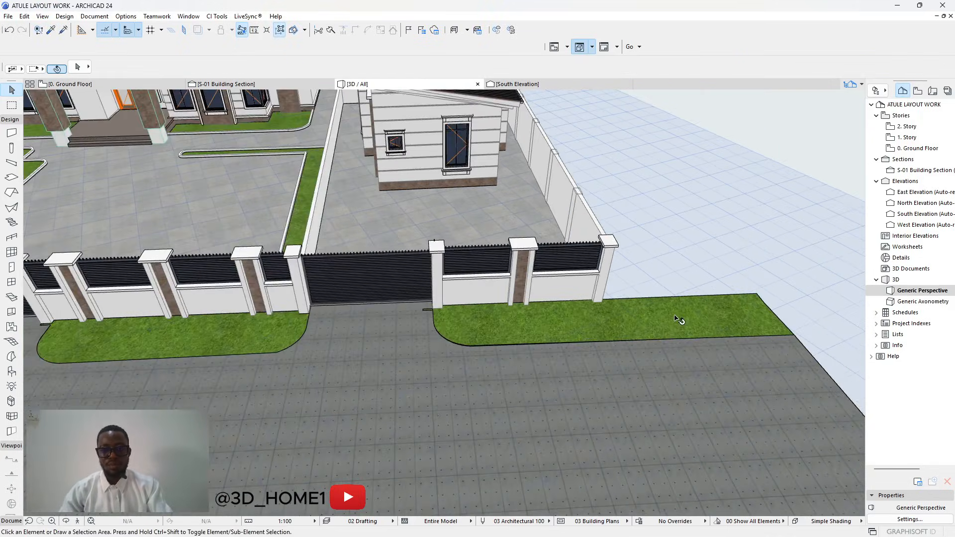
scroll(498, 331, "up", 4)
scroll(498, 331, "up", 5)
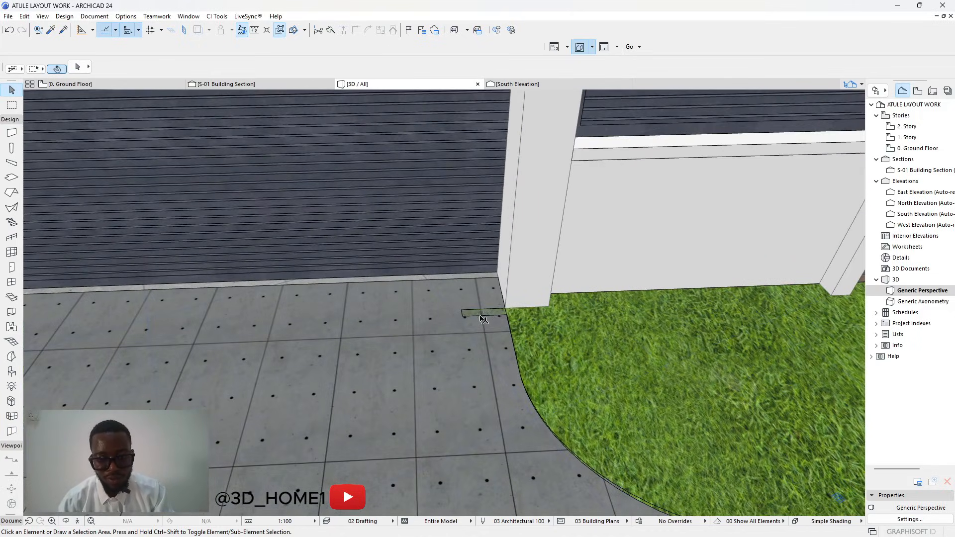
left_click(482, 317)
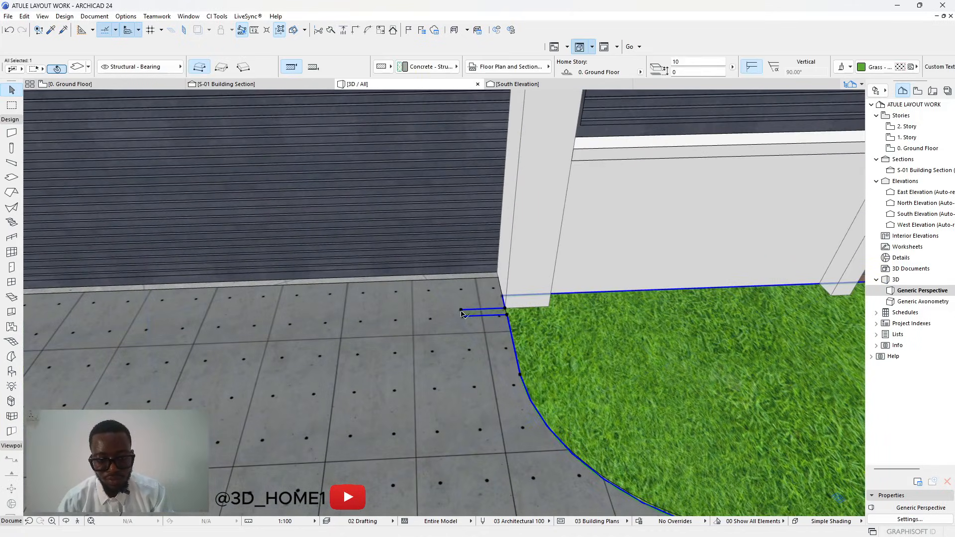
scroll(462, 318, "up", 2)
left_click(462, 314)
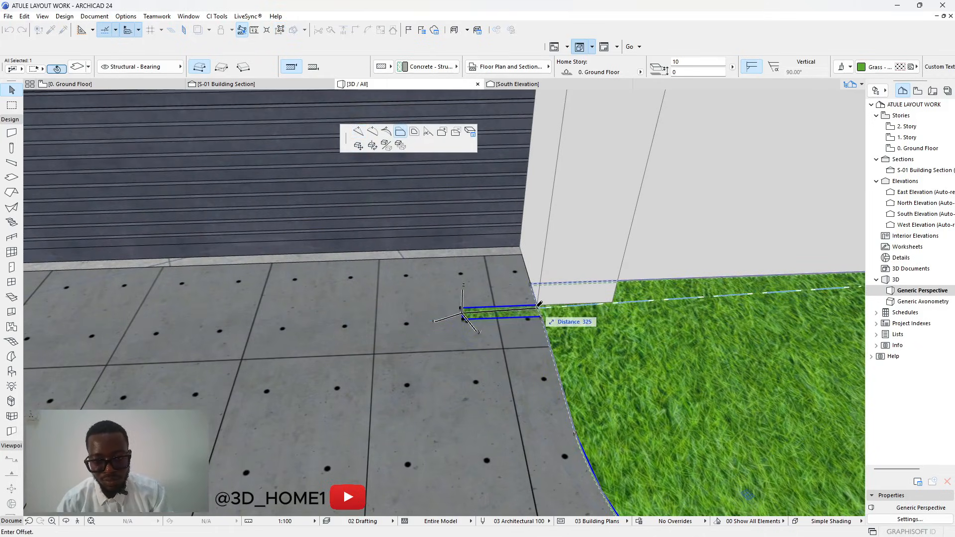
left_click(539, 303)
key("Escape")
scroll(547, 337, "down", 2)
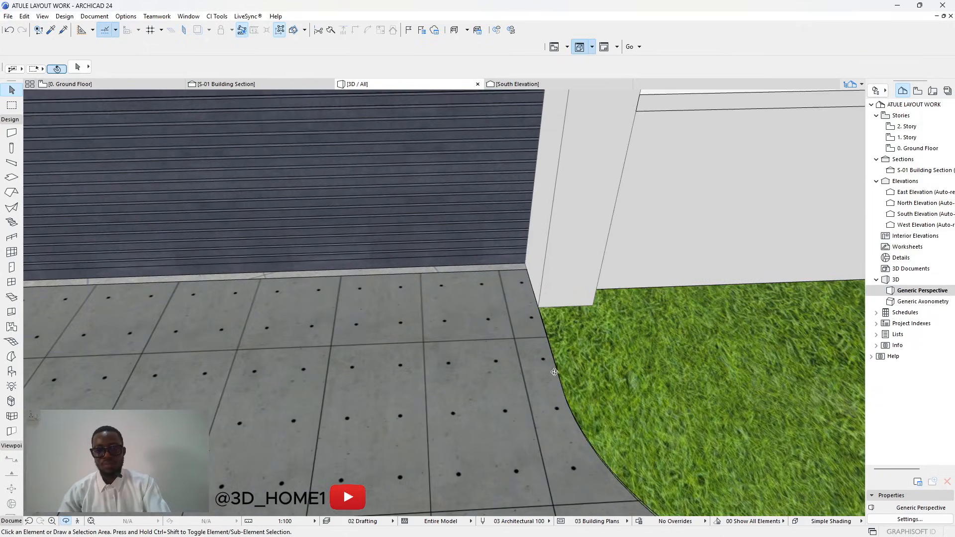
Examine the front fence, gates and verges from several sides, including the uncovered verge beside the gatehouse.
scroll(554, 372, "down", 10)
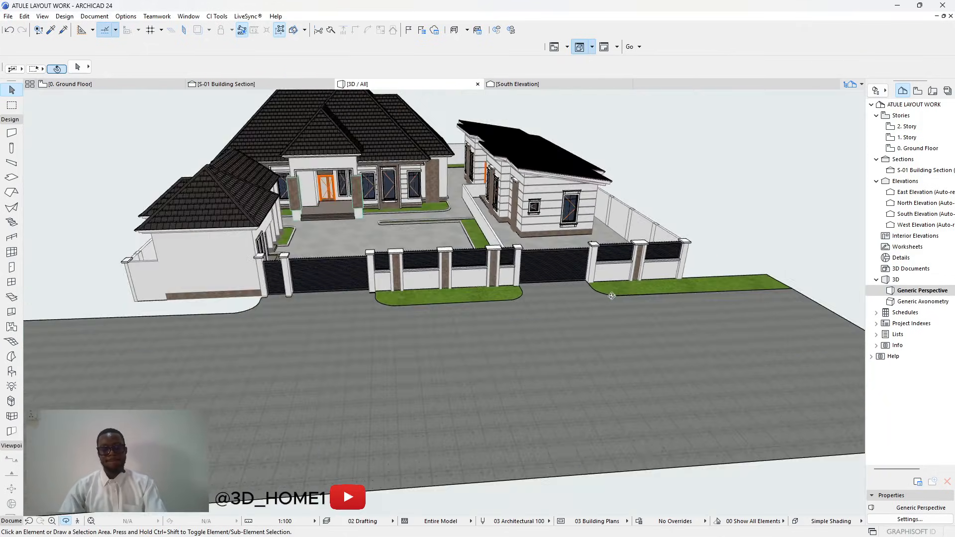
middle_click_drag(611, 296, 501, 419, "shift")
scroll(445, 286, "up", 4)
scroll(420, 300, "down", 3)
scroll(452, 273, "up", 6)
scroll(443, 275, "down", 5)
scroll(337, 308, "down", 4)
scroll(428, 356, "down", 3)
scroll(501, 419, "up", 4)
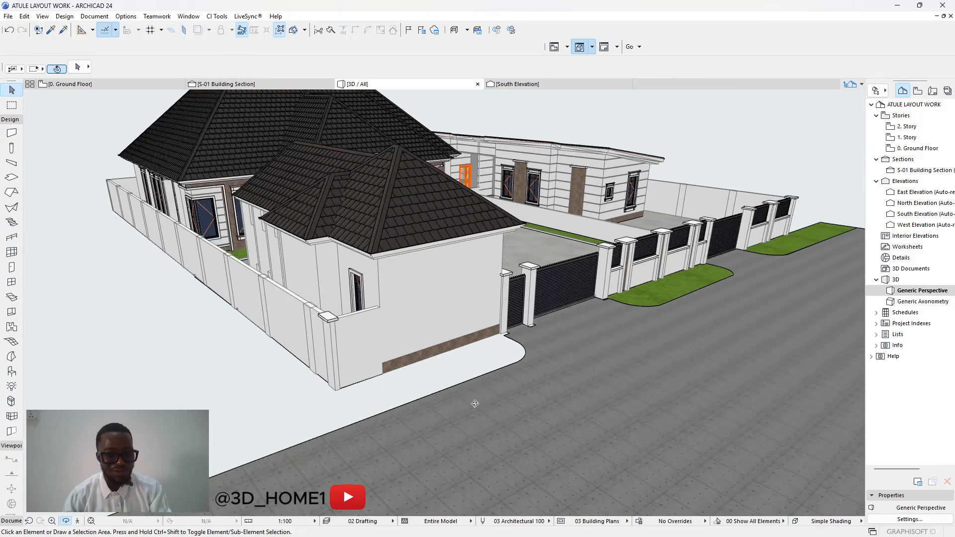
left_click(13, 178)
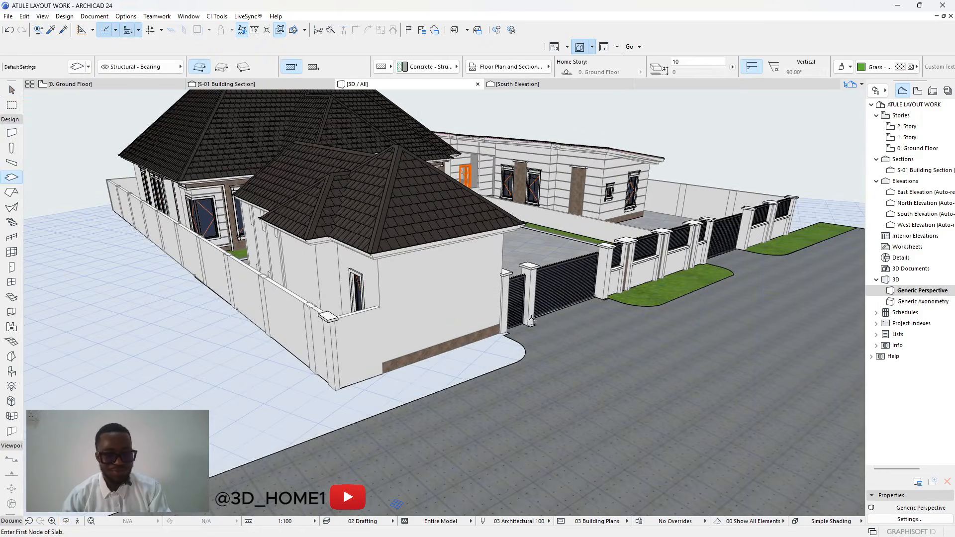
key("Escape")
left_click(50, 31)
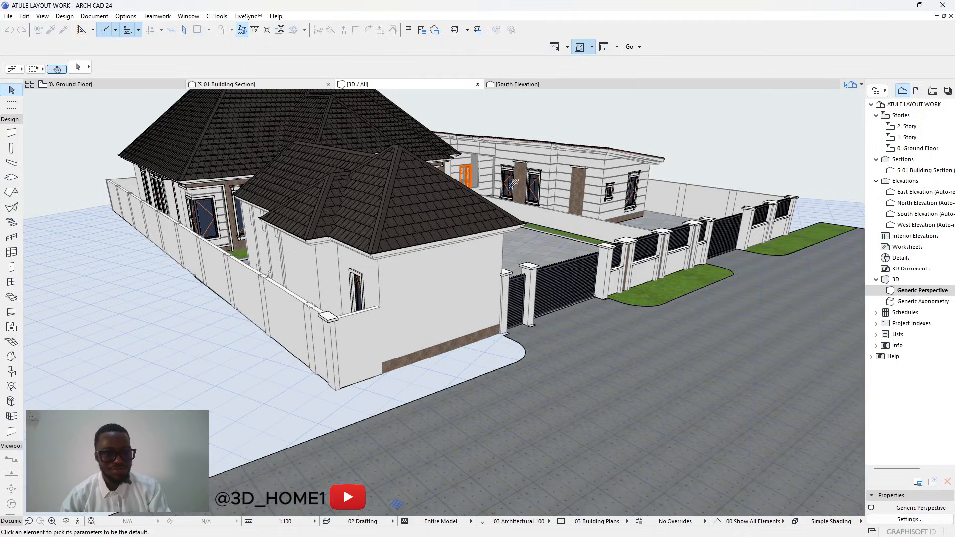
left_click(671, 286)
scroll(535, 301, "up", 10)
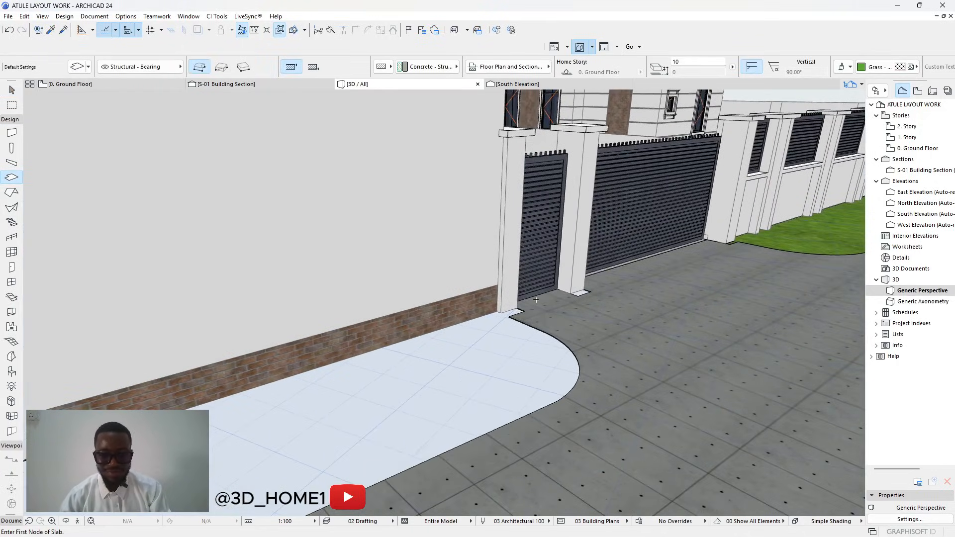
scroll(487, 375, "up", 5)
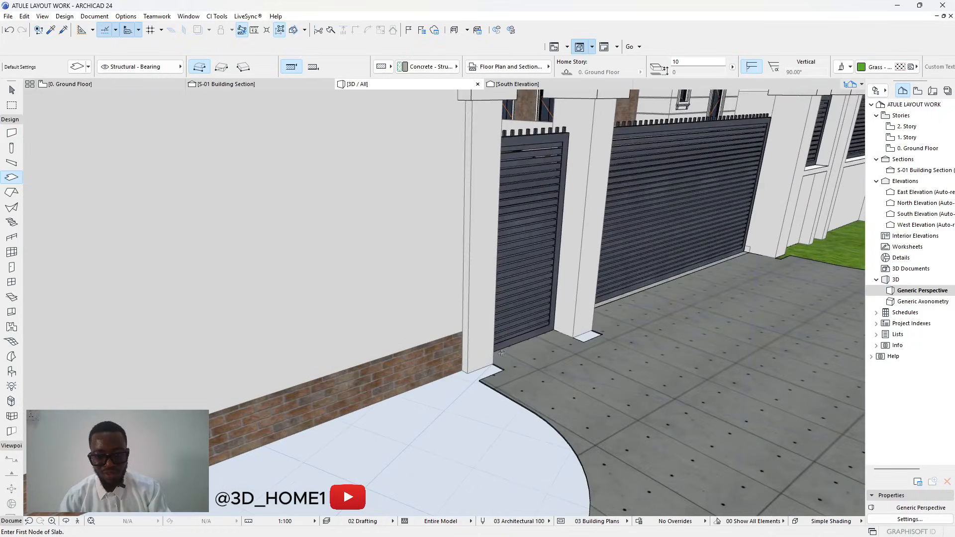
key("Escape")
Offset the paving slab's notch edges at the two pedestrian gate piers so the paving meets the pier faces.
left_click(498, 377)
left_click(490, 373)
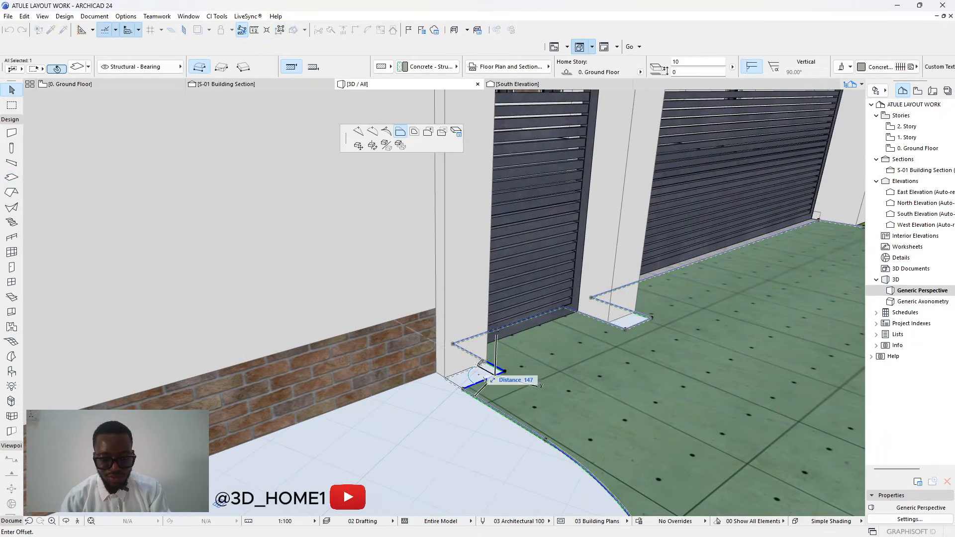
left_click(446, 375)
left_click(644, 326)
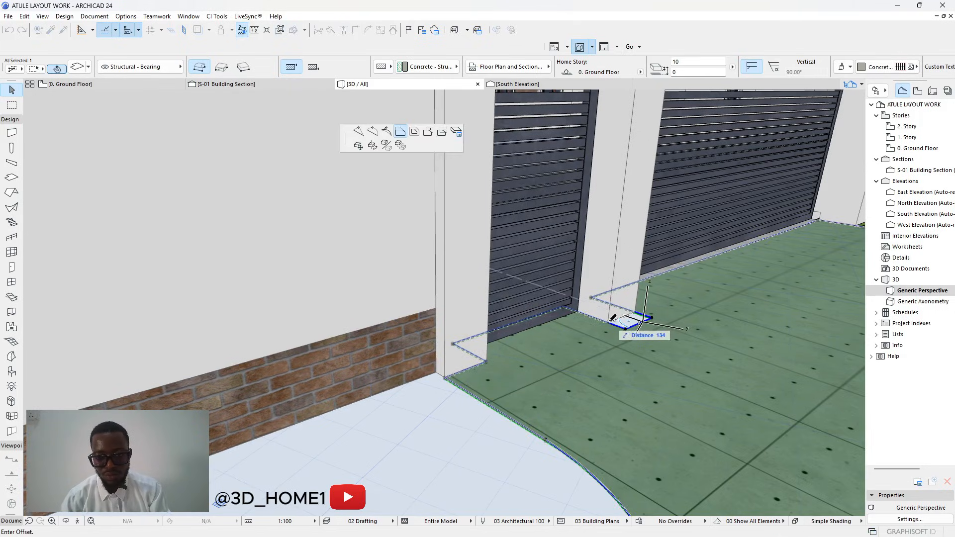
key("Escape")
key("Escape")
Offset the end edge of the middle grass slab's strip in front of the main gate pier back to the pier's far corner.
middle_click_drag(641, 329, 396, 323, "shift")
scroll(392, 322, "down", 5)
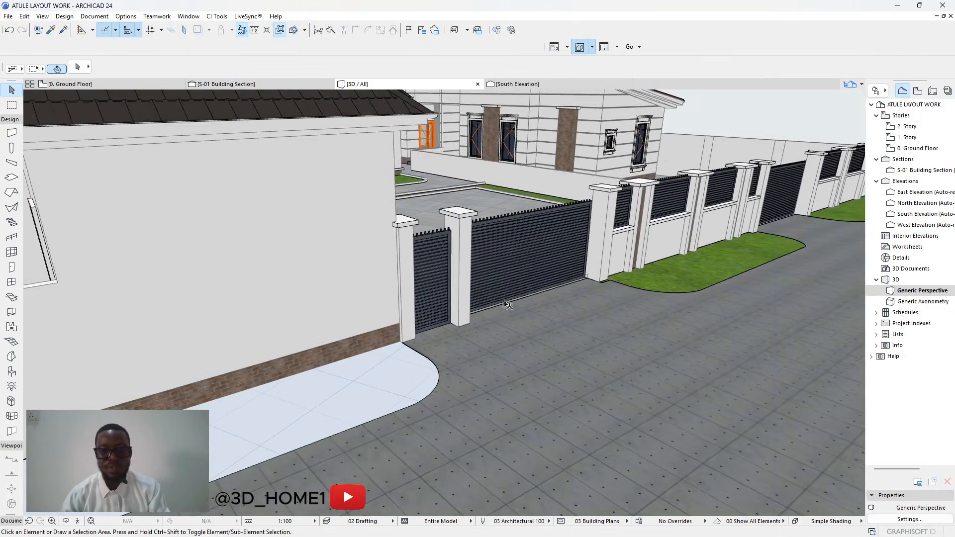
scroll(599, 284, "up", 6)
scroll(591, 339, "down", 4)
scroll(587, 342, "up", 5)
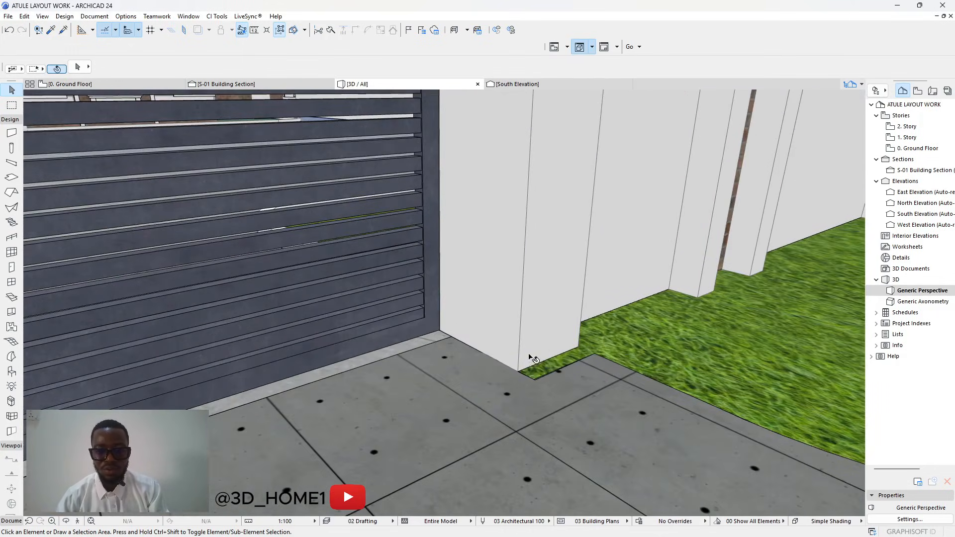
left_click(551, 369)
left_click(531, 379)
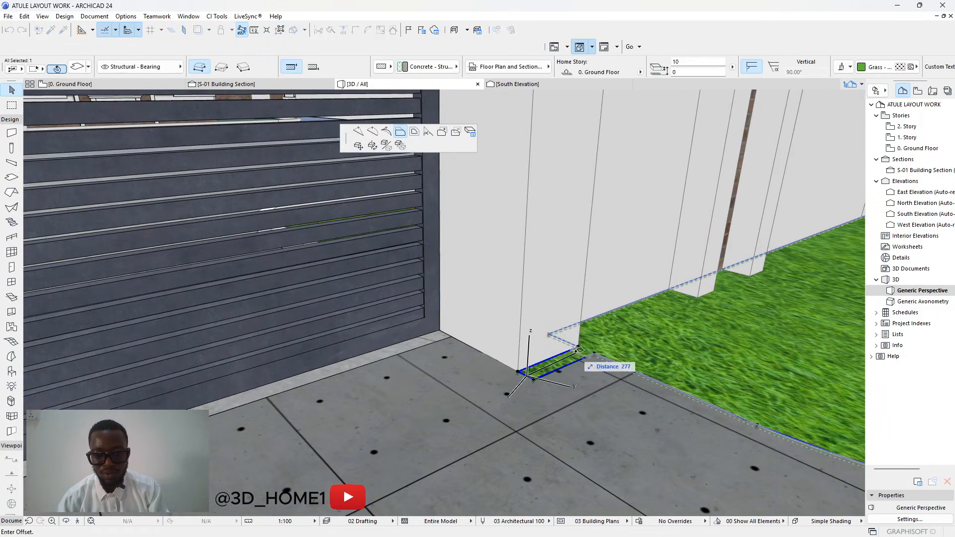
left_click(583, 344)
Offset the paving slab's edge in front of the main gate pier to close the gap against the pier face.
left_click(564, 359)
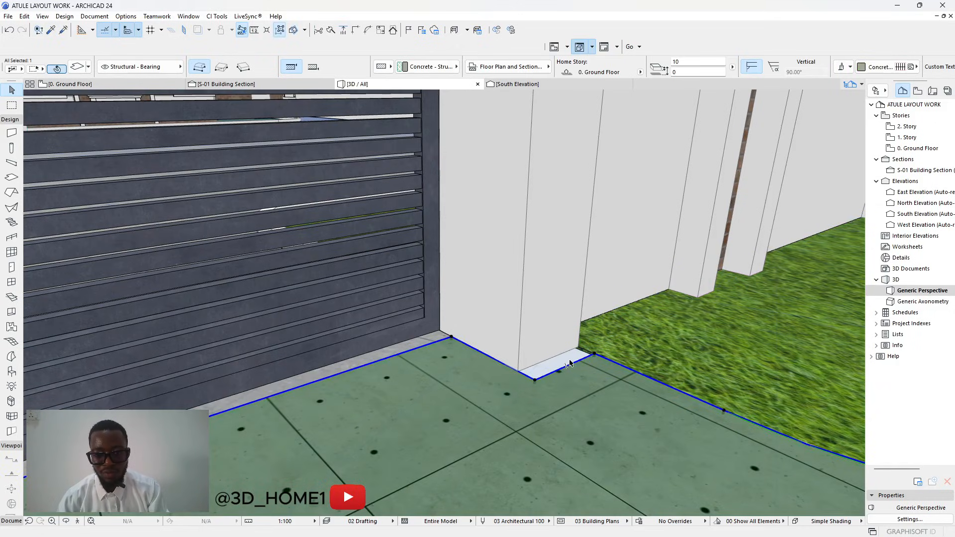
left_click(574, 366)
left_click(557, 355)
scroll(497, 362, "down", 10)
key("Escape")
scroll(417, 262, "down", 3)
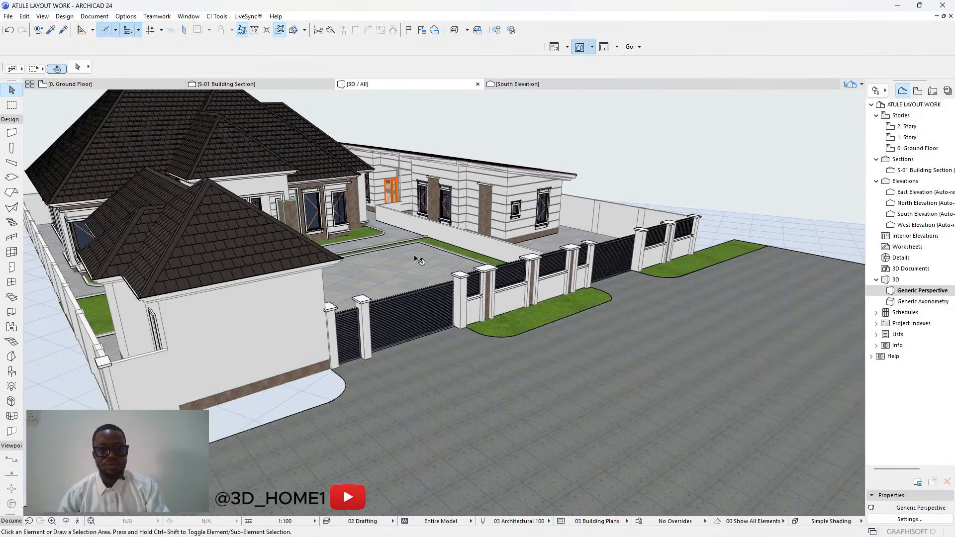
Try to trace kerb walls around the middle grass slab outside the fence, using the settings picked up from the courtyard kerb wall.
scroll(419, 245, "up", 4)
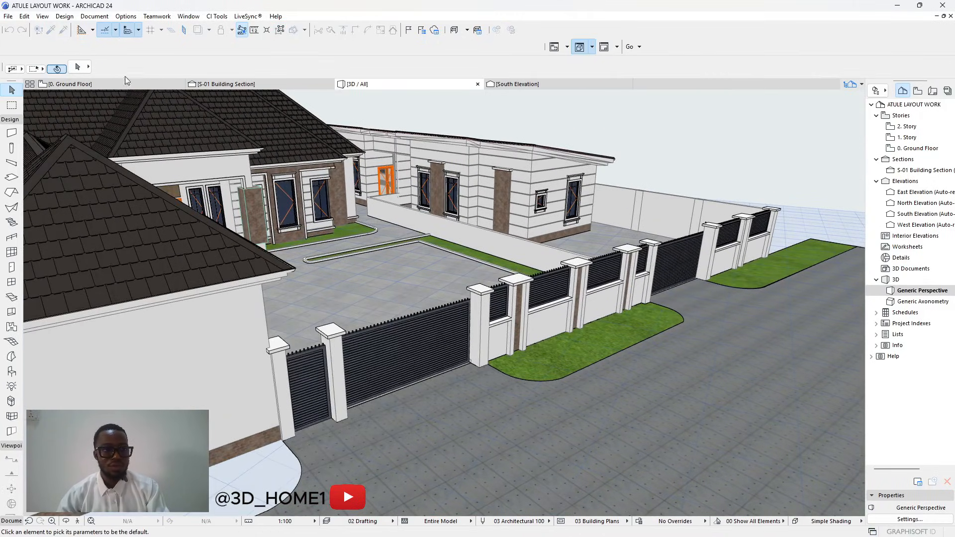
scroll(428, 267, "up", 3)
scroll(486, 277, "up", 3)
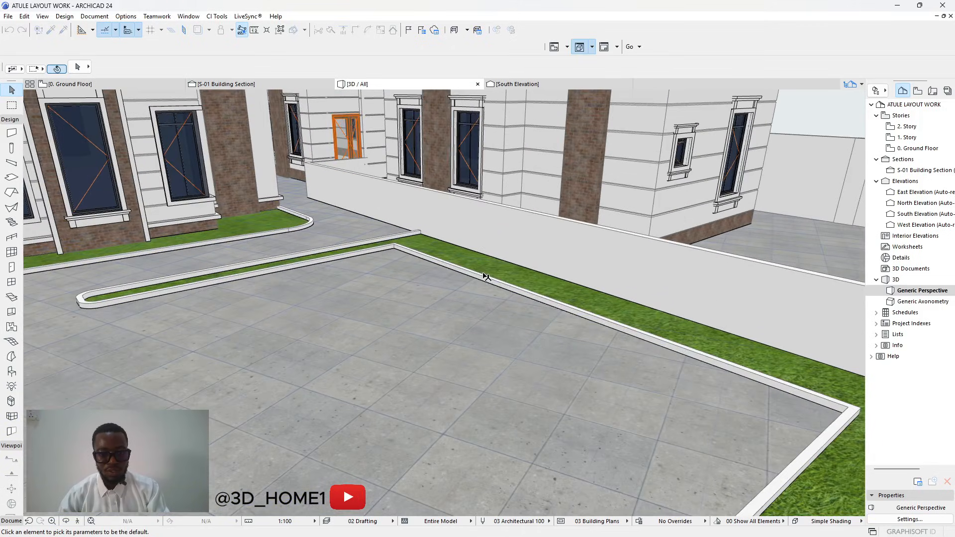
left_click(479, 275, "alt")
scroll(458, 273, "down", 5)
middle_click_drag(467, 318, 571, 417, "shift")
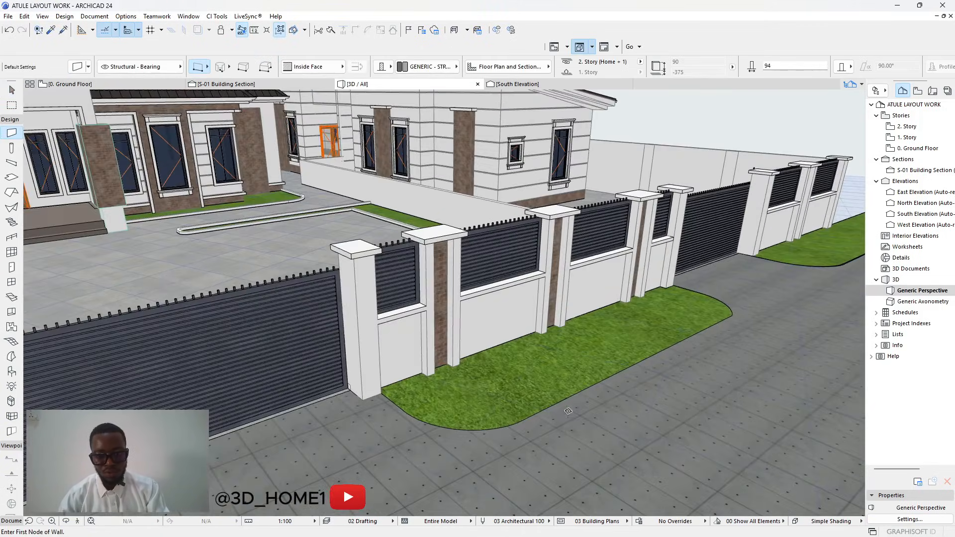
left_click(553, 382)
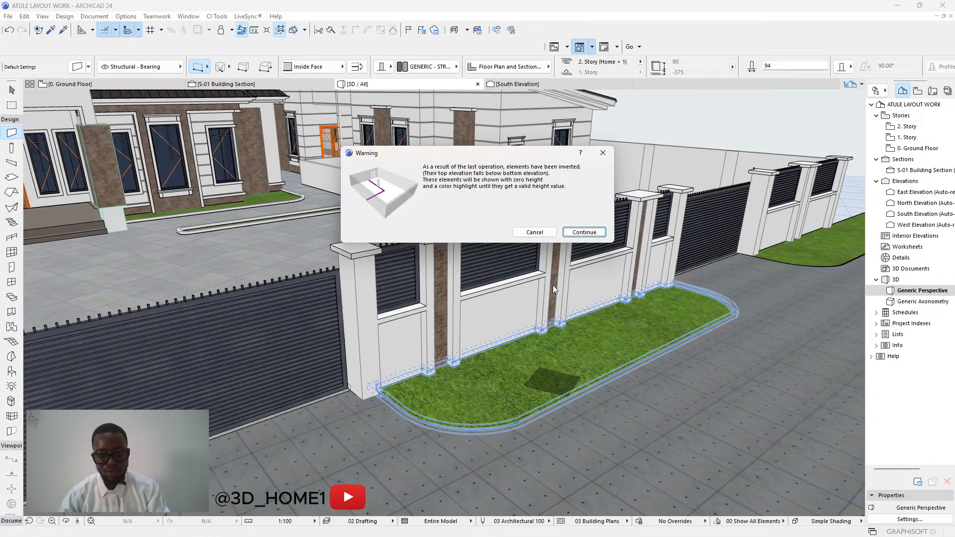
left_click(584, 232)
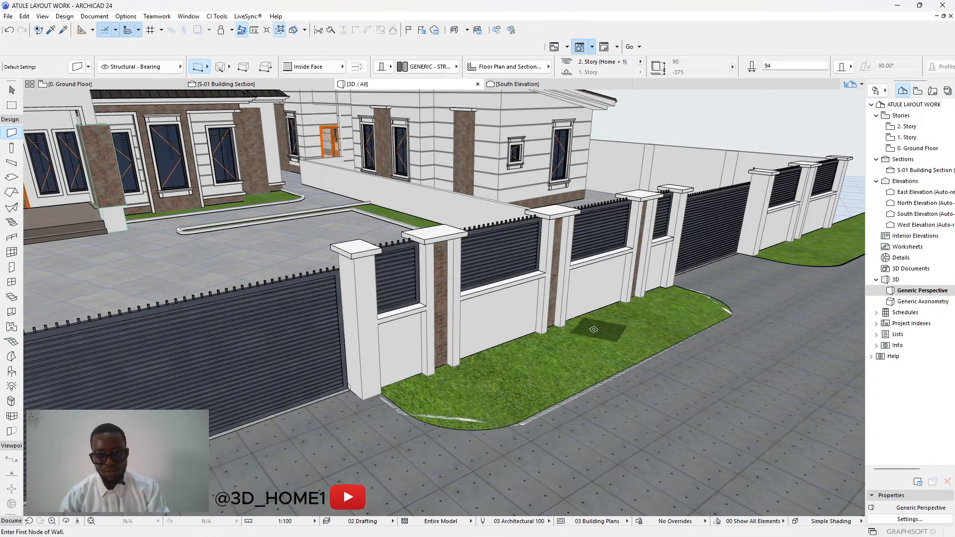
key("Escape")
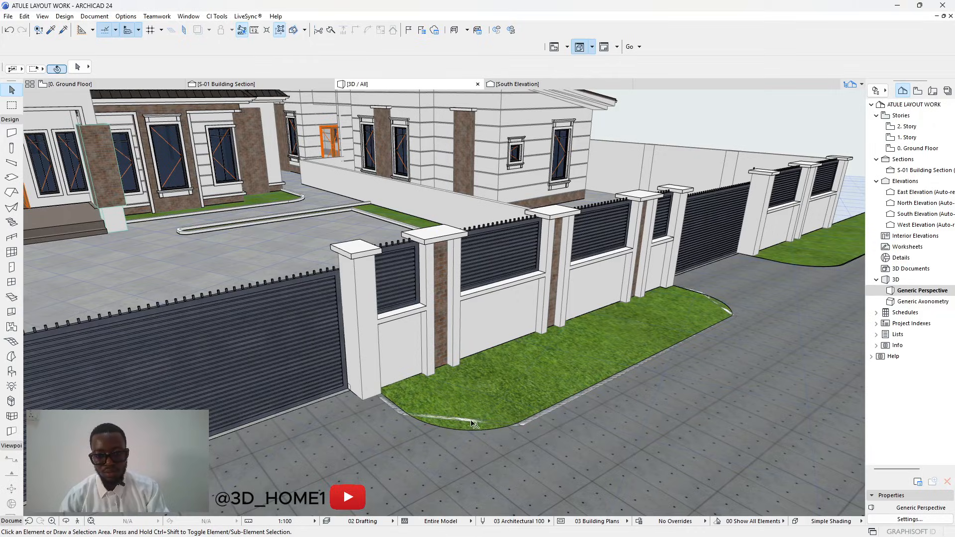
Inspect the curved wall at the middle grass slab's rounded end and undo the kerb walls traced around the slab.
middle_click_drag(567, 432, 551, 377, "shift")
left_click_drag(610, 432, 443, 450)
scroll(419, 424, "up", 4)
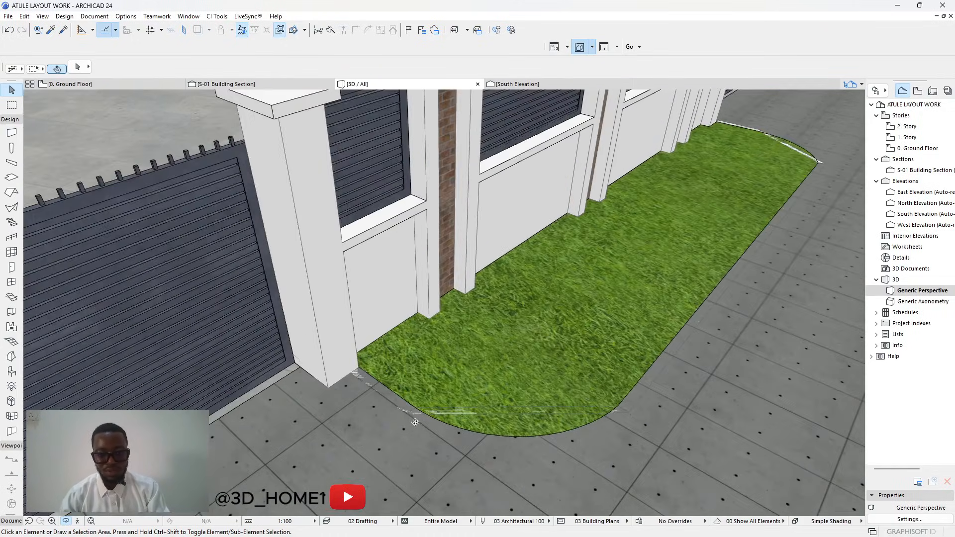
left_click(418, 412)
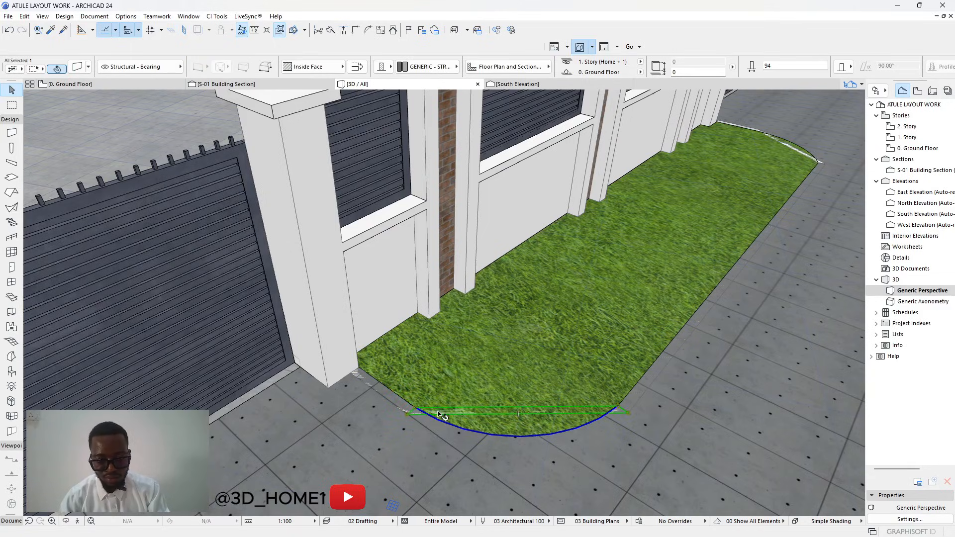
left_click(495, 418)
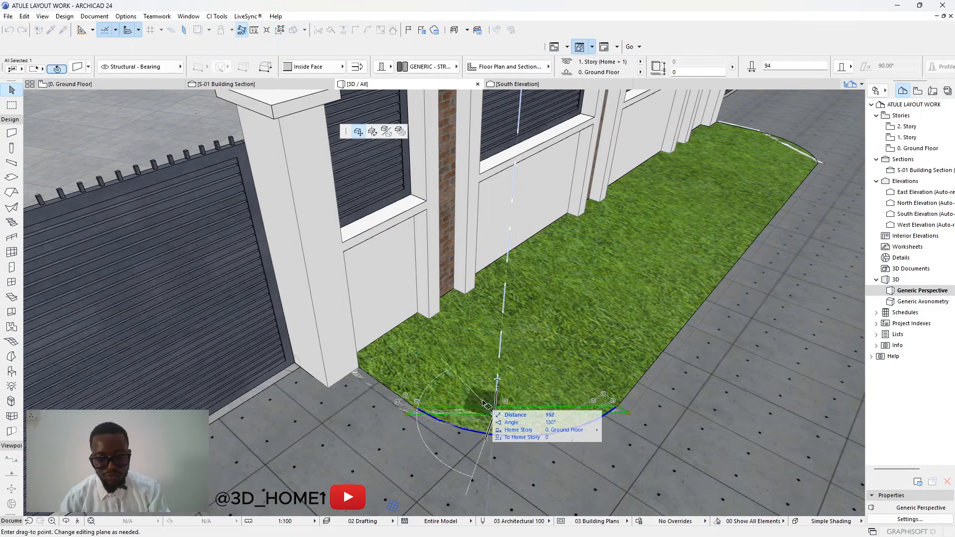
key("Escape")
key("Escape")
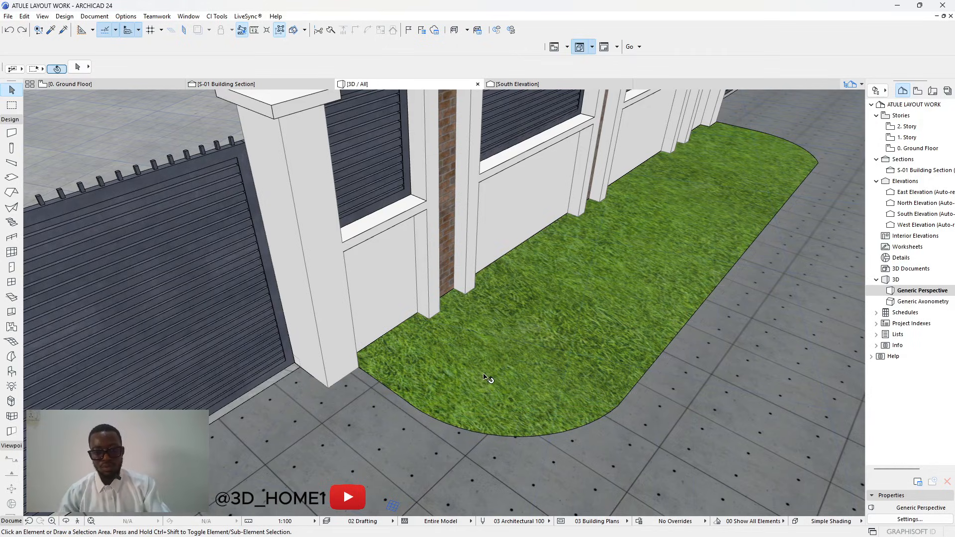
Select the courtyard kerb wall behind the middle fence section to check its height and story settings.
middle_click_drag(486, 376, 278, 360, "shift")
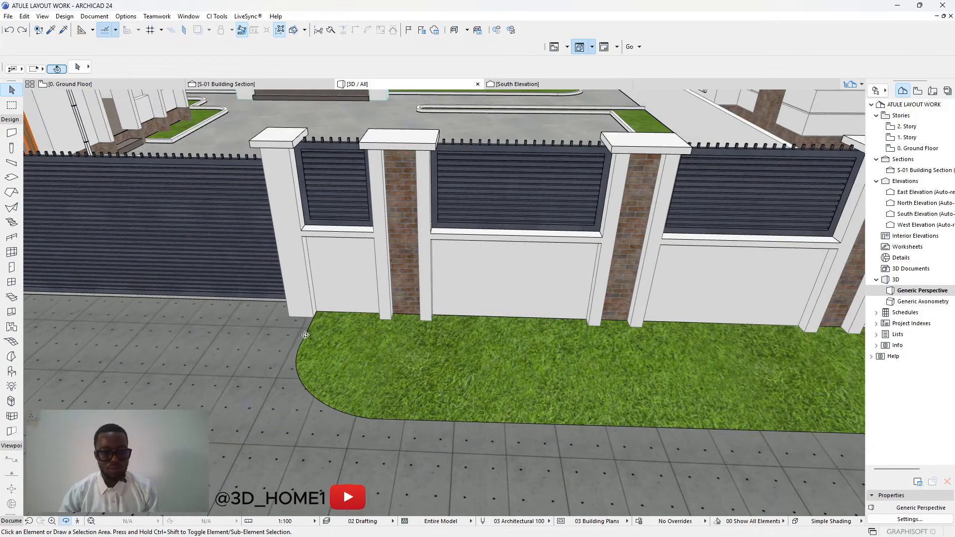
middle_click_drag(308, 328, 368, 360, "shift")
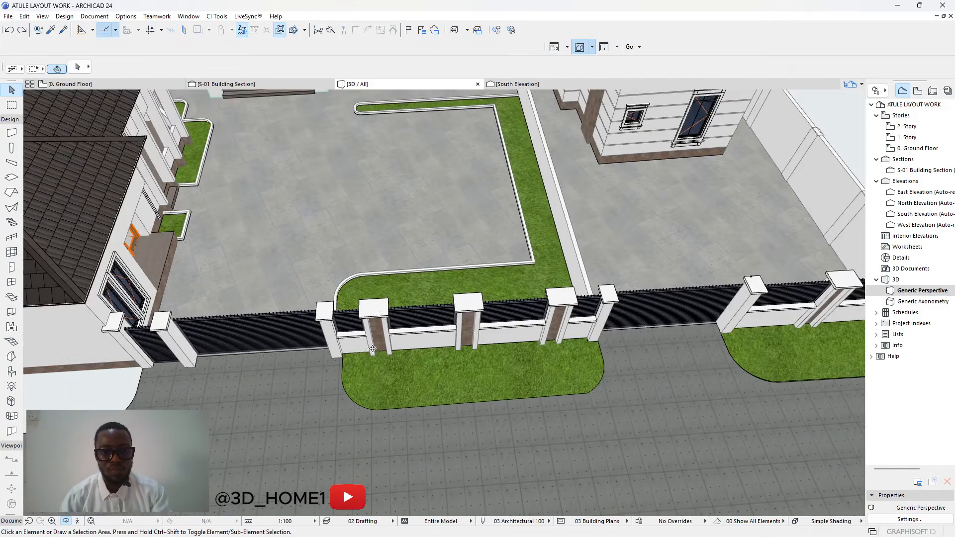
left_click(404, 276)
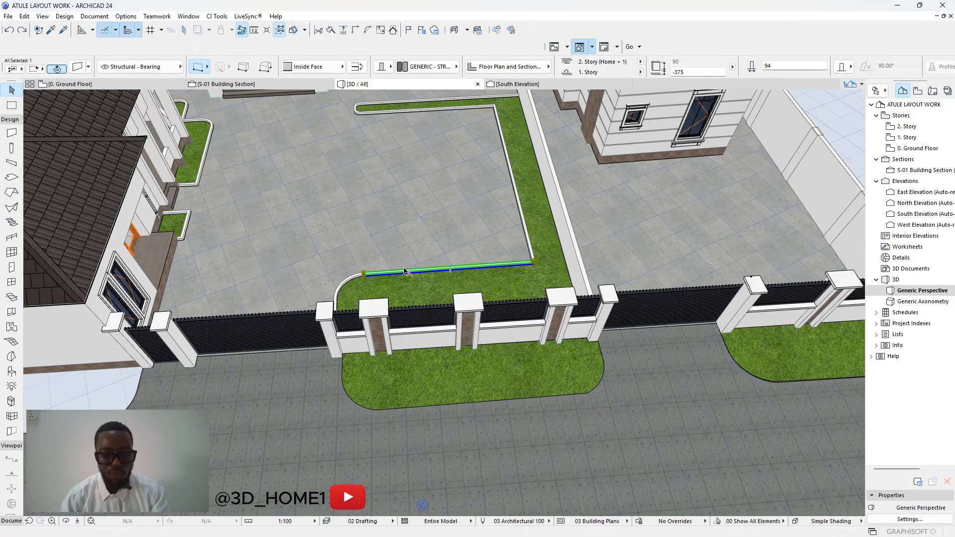
key("Escape")
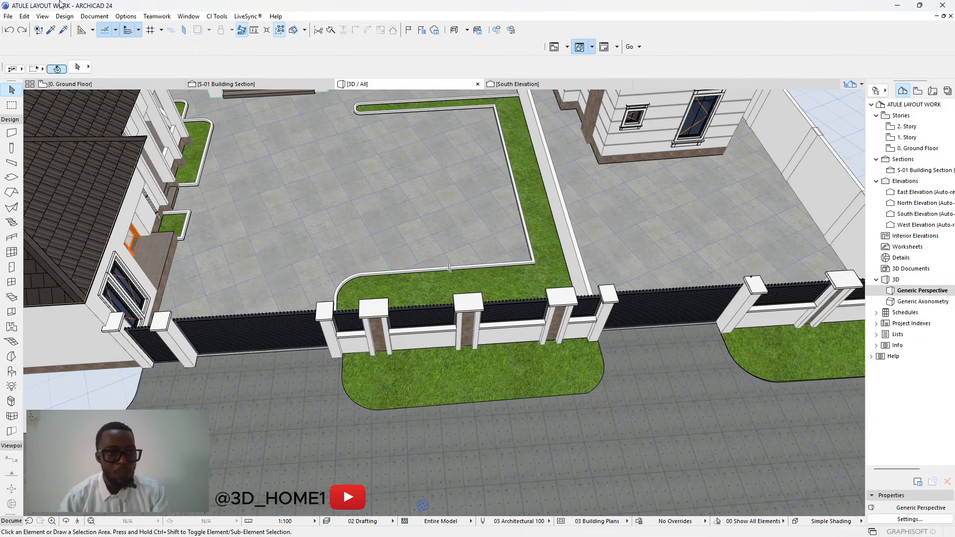
Try to trace walls around the middle grass slab outside the fence, using the settings picked up from the far boundary wall.
left_click(52, 30)
scroll(226, 219, "down", 3)
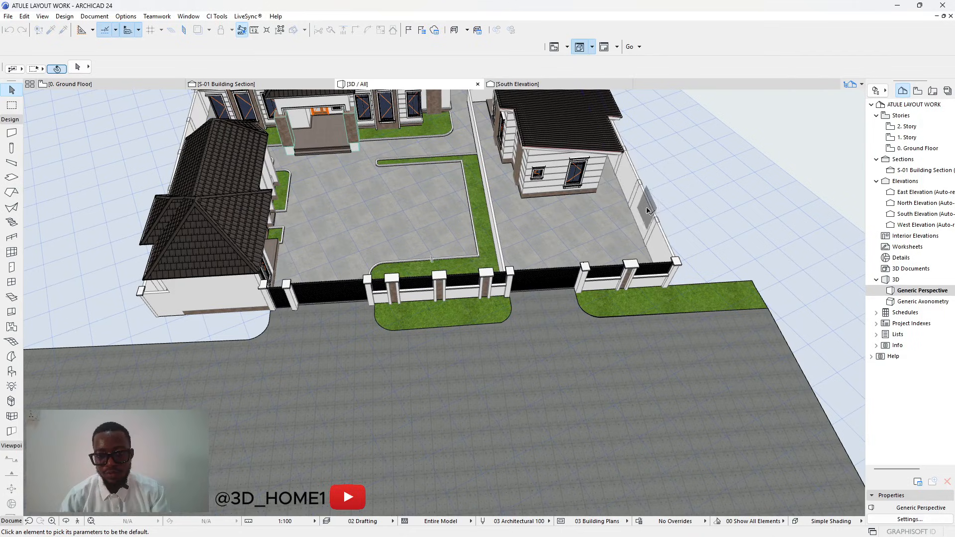
left_click(643, 209)
scroll(470, 318, "up", 5)
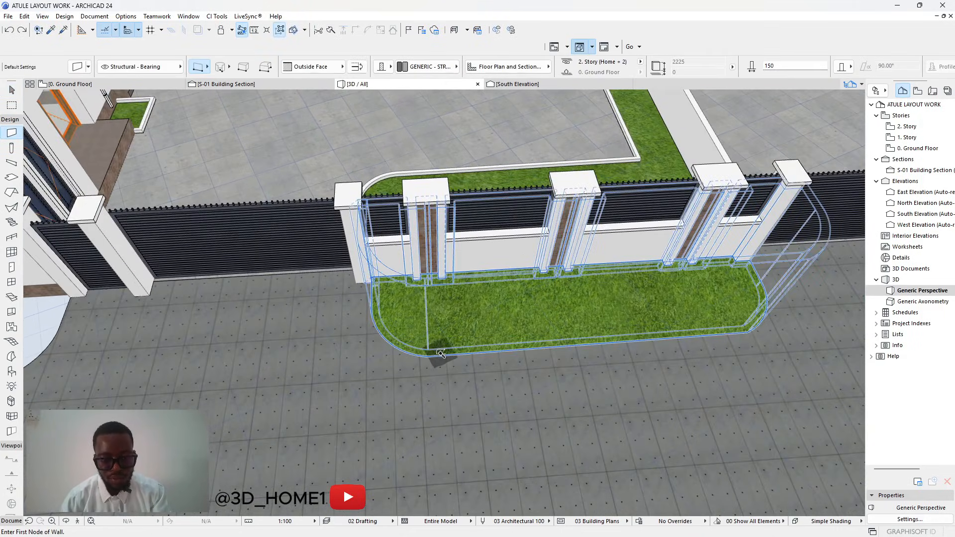
left_click(441, 353)
key("Escape")
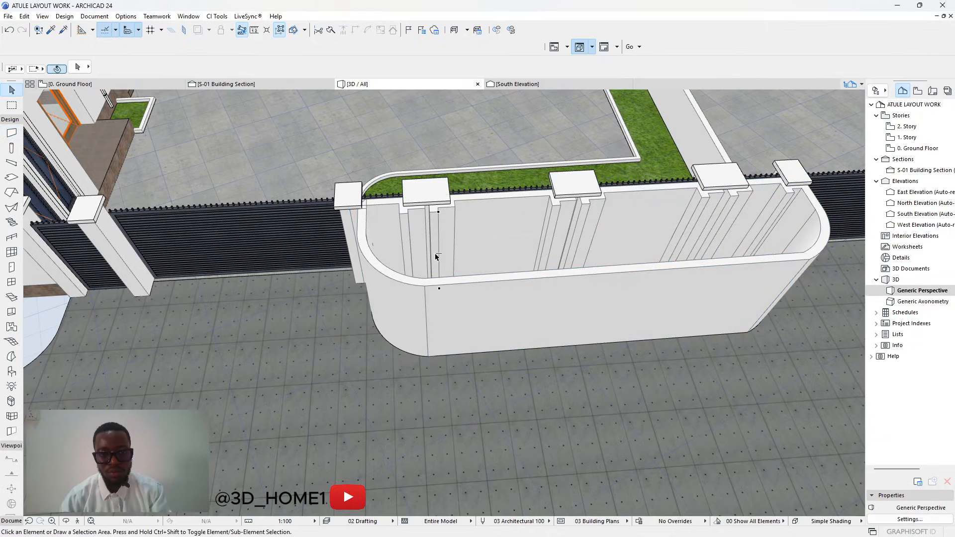
Inspect the wall pieces created around the fence piers and undo the walls traced around the middle grass slab.
left_click(407, 217)
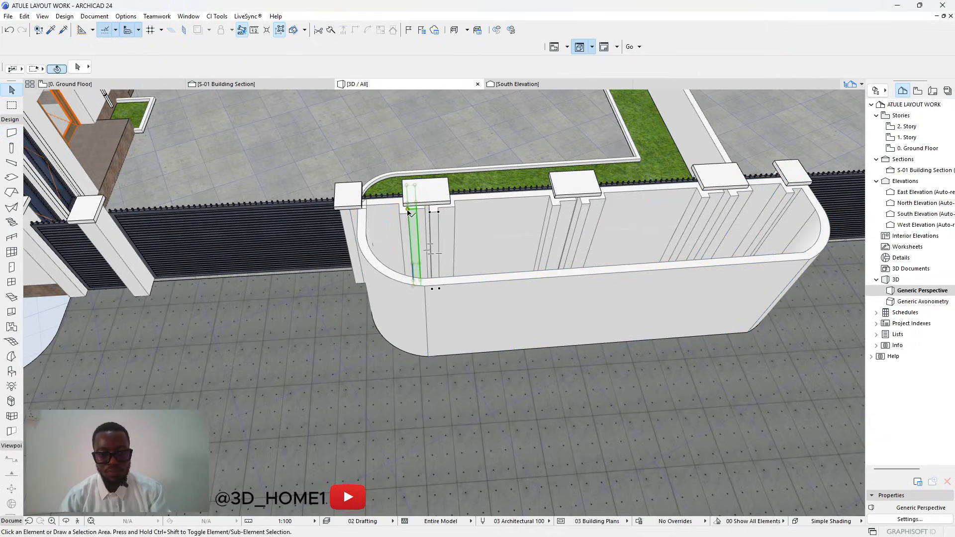
scroll(437, 237, "up", 3)
scroll(426, 279, "up", 3)
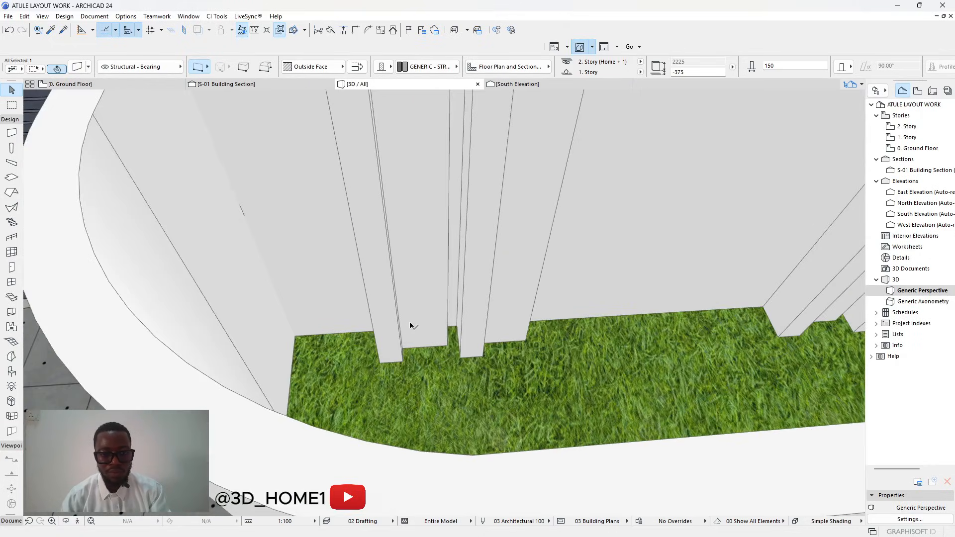
key("Escape")
middle_click_drag(416, 328, 556, 355, "shift")
left_click(407, 298)
left_click(406, 241)
left_click(300, 344)
scroll(324, 365, "down", 2)
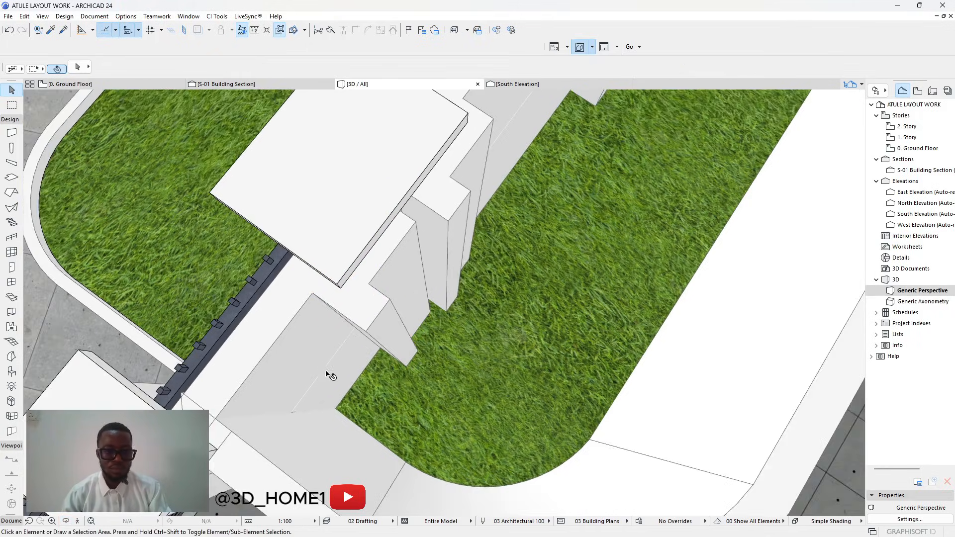
scroll(328, 387, "up", 5)
scroll(368, 349, "down", 3)
scroll(378, 364, "down", 5)
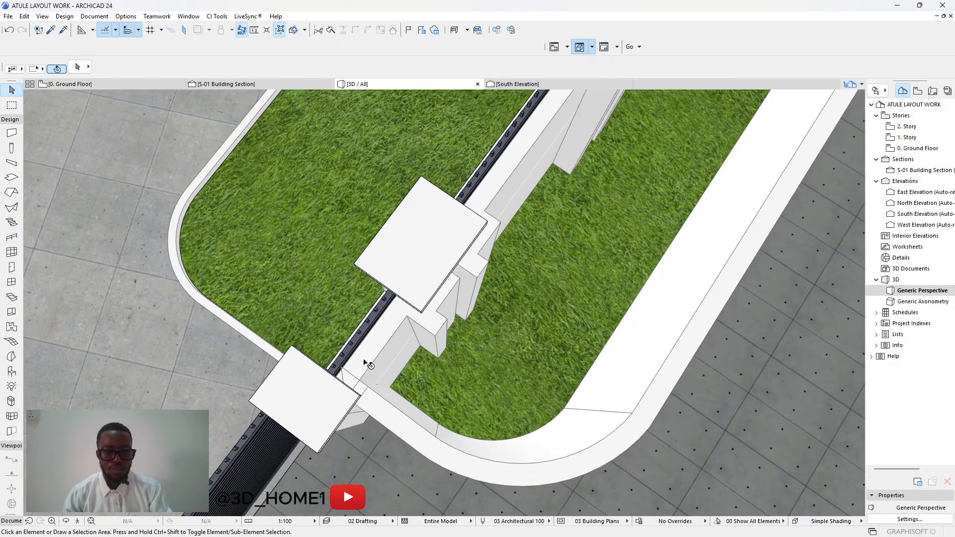
left_click(369, 362)
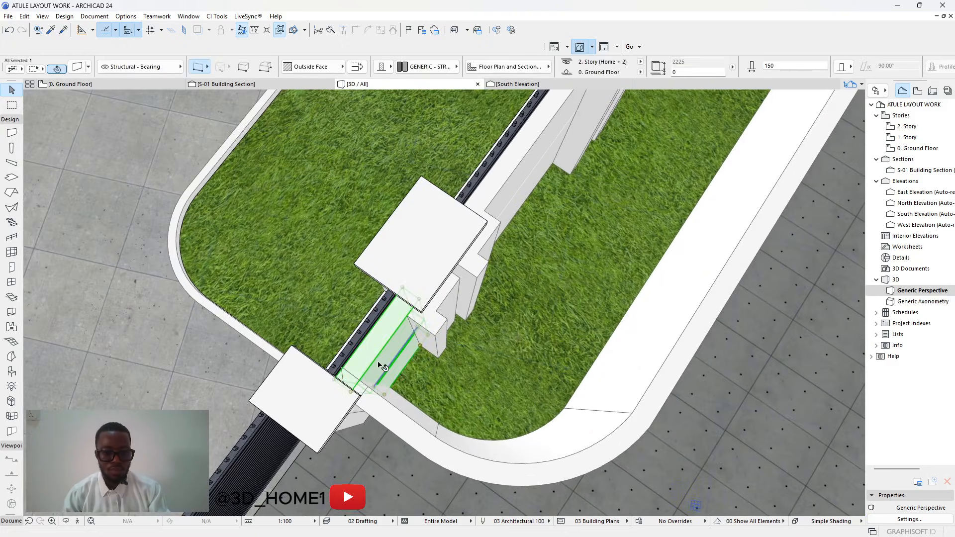
key("ctrl+z")
Draw an 85 mm thick wall about 650 mm long from the gate pier along the middle grass slab's edge, using the far boundary wall's settings.
middle_click_drag(427, 379, 314, 339, "shift")
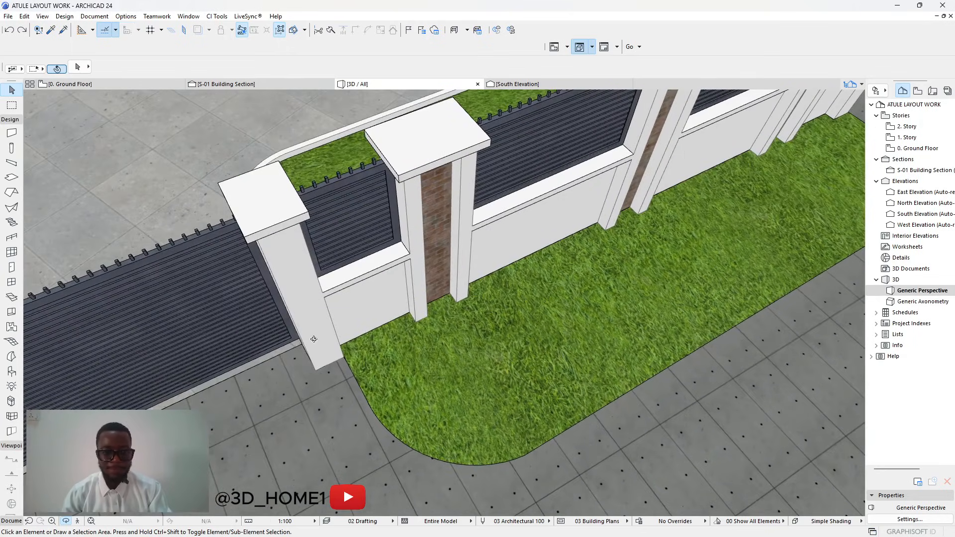
left_click(52, 29)
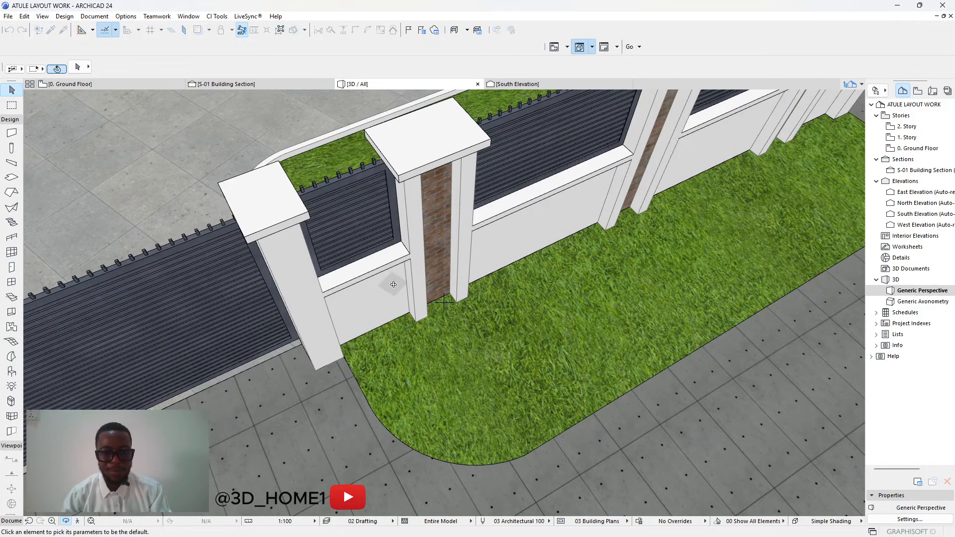
scroll(229, 320, "down", 3)
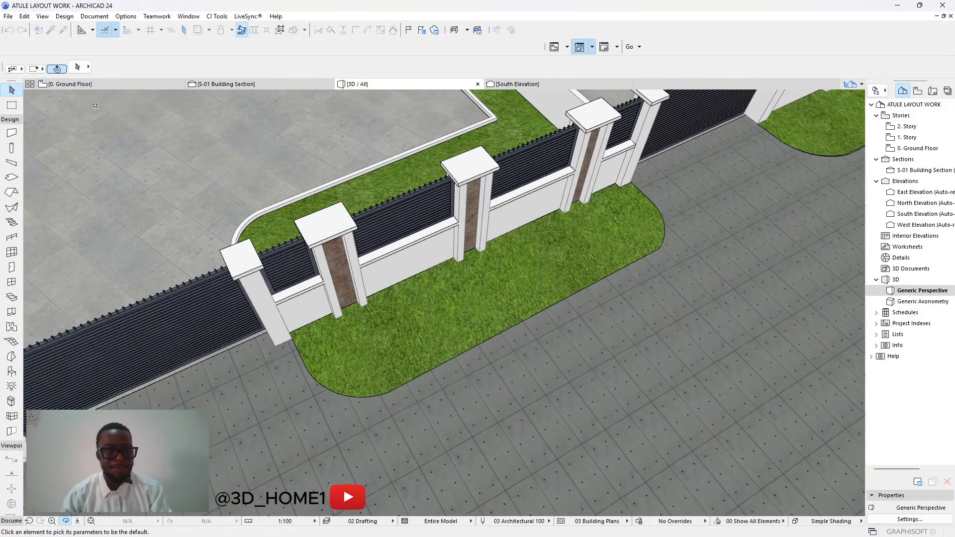
left_click(50, 32)
scroll(243, 308, "down", 6)
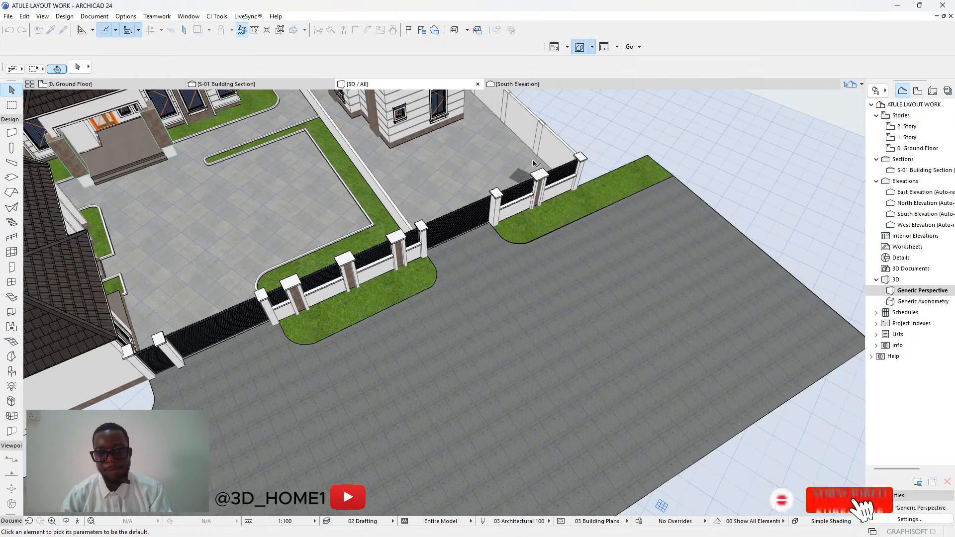
left_click(554, 141)
scroll(429, 238, "up", 5)
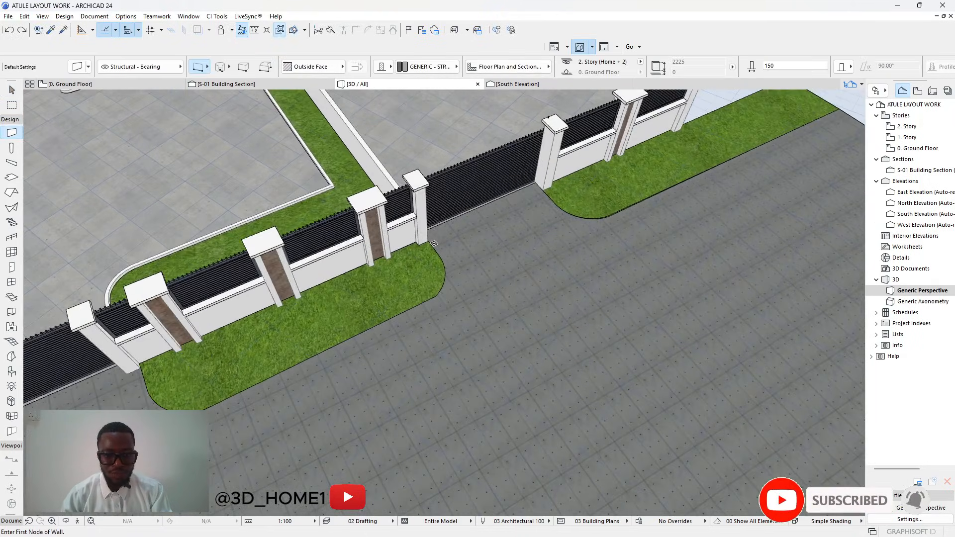
scroll(428, 239, "up", 3)
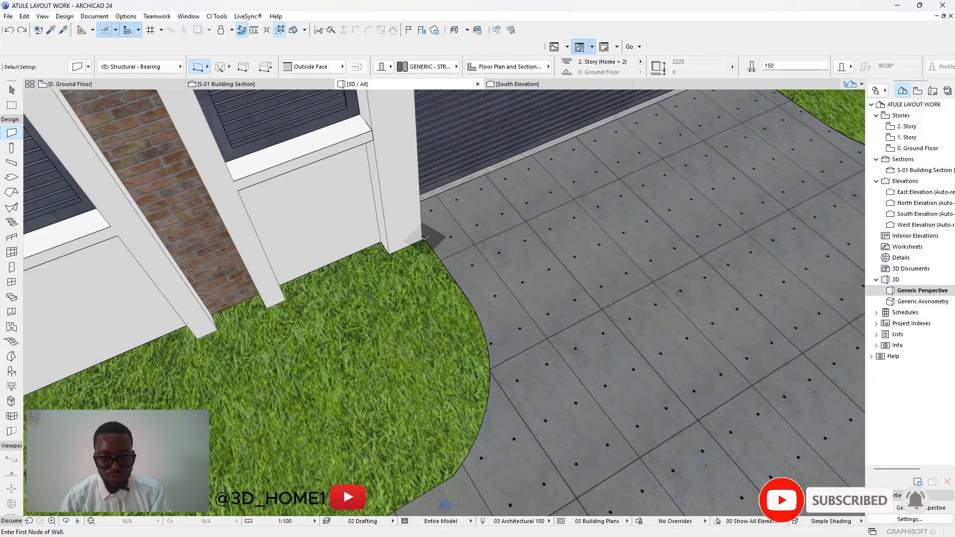
left_click(425, 238)
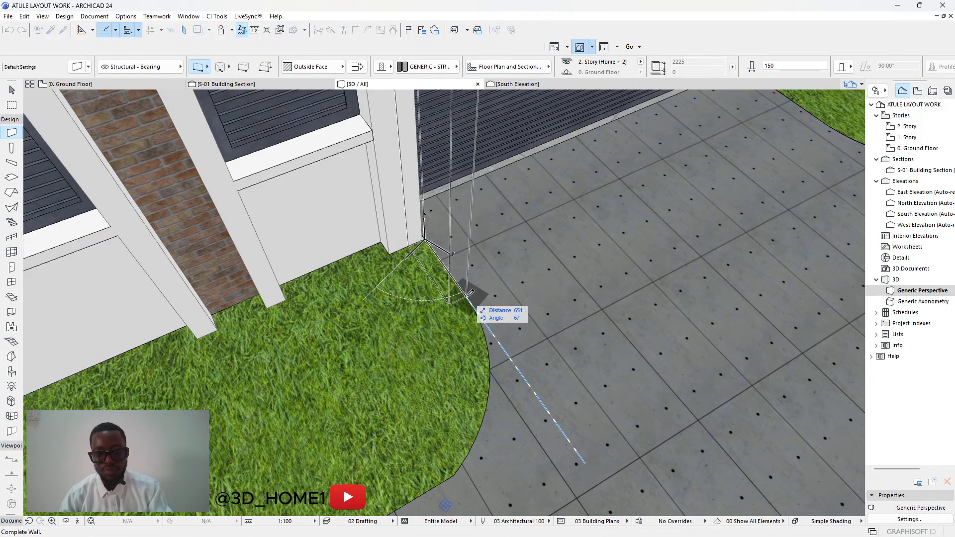
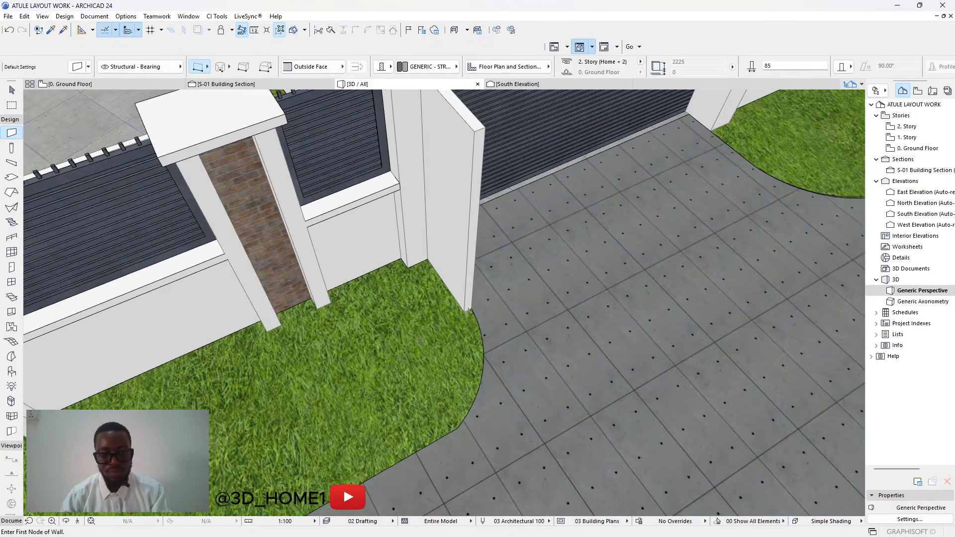
Lower the new short wall beside the gate pier to a kerb height of 85 mm.
key("Escape")
left_click(472, 153)
left_click(475, 131)
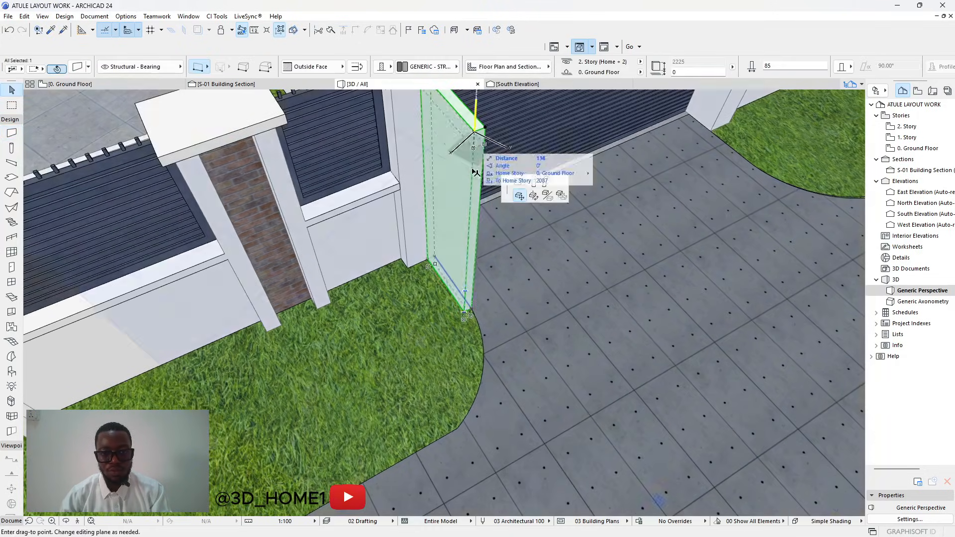
left_click(373, 133)
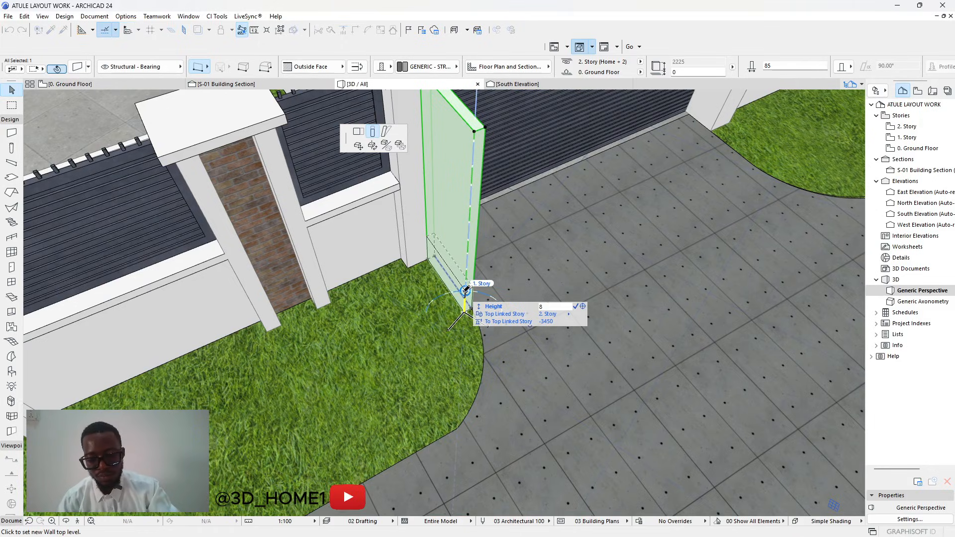
type("85")
key("Return")
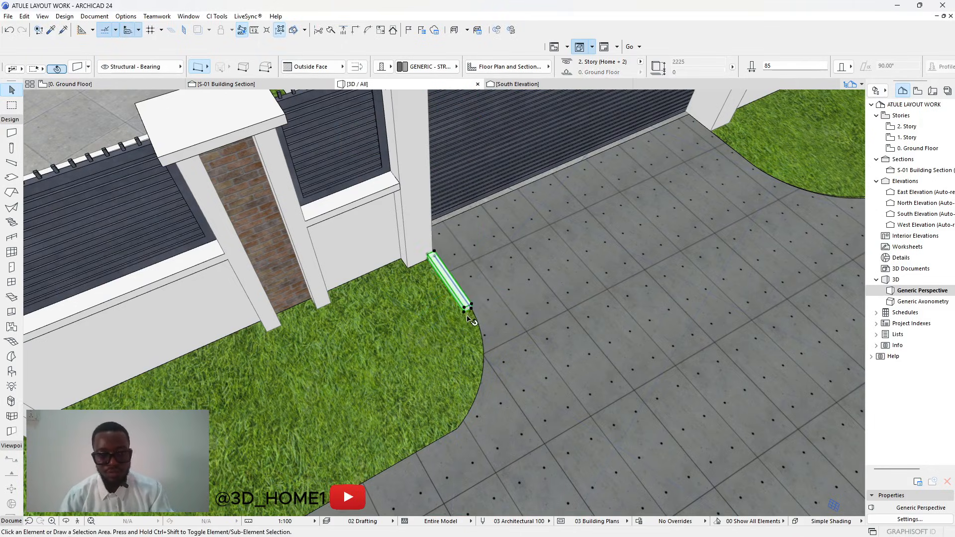
key("Escape")
Draw a straight kerb segment about 1500 mm long across the grass slab's nearby rounded corner, using the low kerb's settings.
scroll(467, 319, "up", 2)
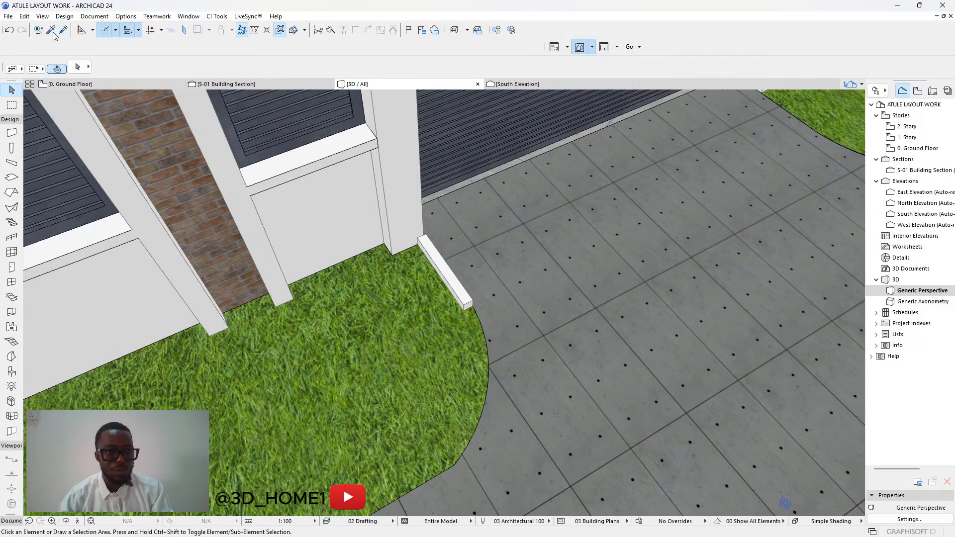
left_click(52, 32)
left_click(470, 298)
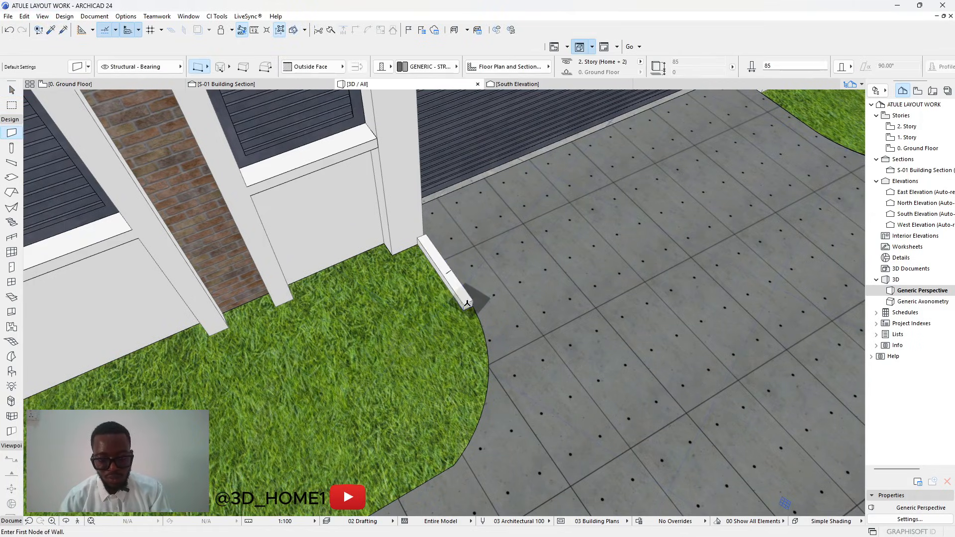
left_click(469, 301)
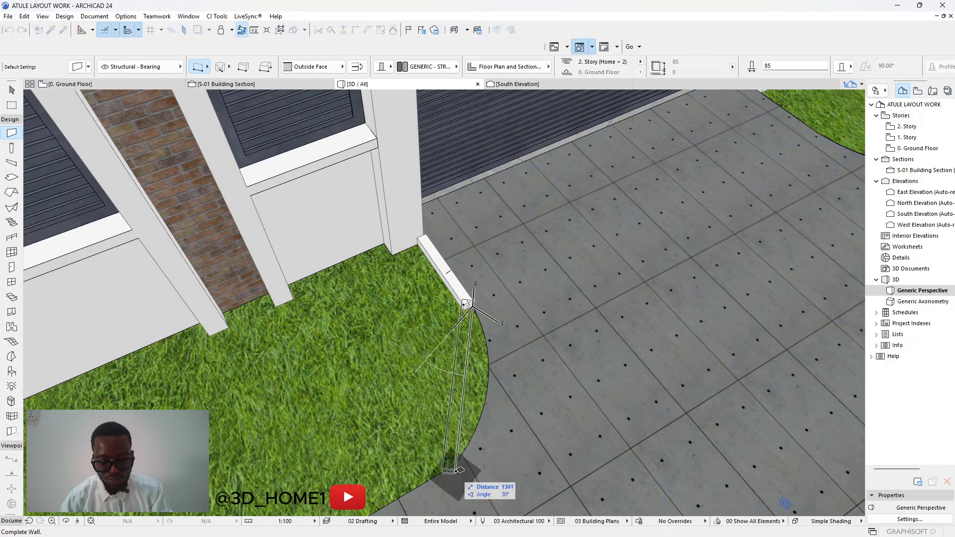
Continue the kerb about 6250 mm along the grass slab's road edge, across its opposite rounded corner and back to the other gate pier.
scroll(521, 306, "down", 9)
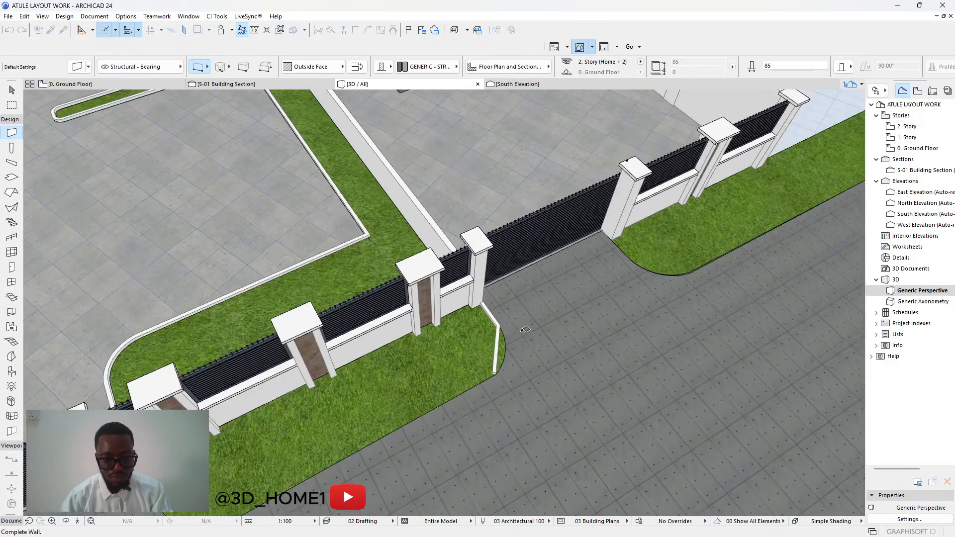
scroll(342, 438, "up", 3)
scroll(342, 438, "up", 2)
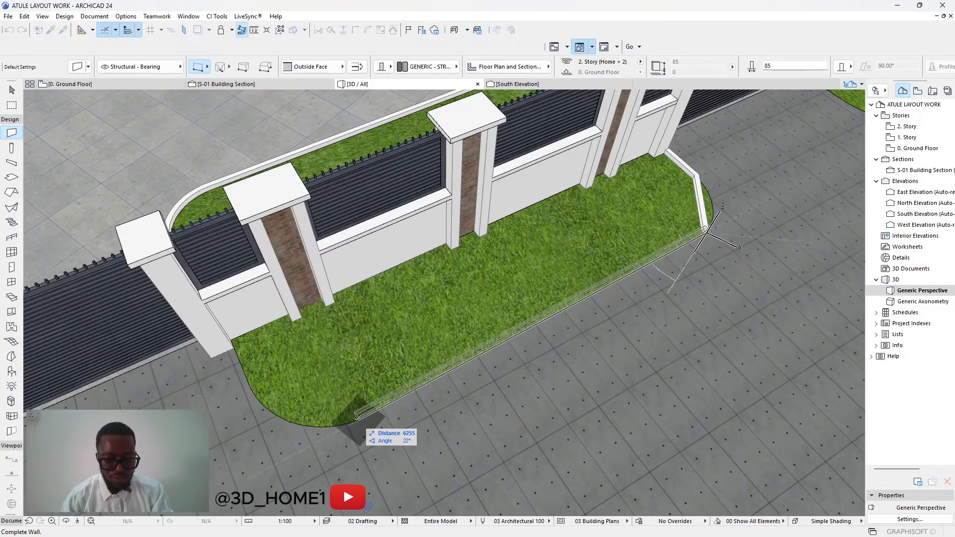
left_click(356, 414)
scroll(355, 415, "up", 2)
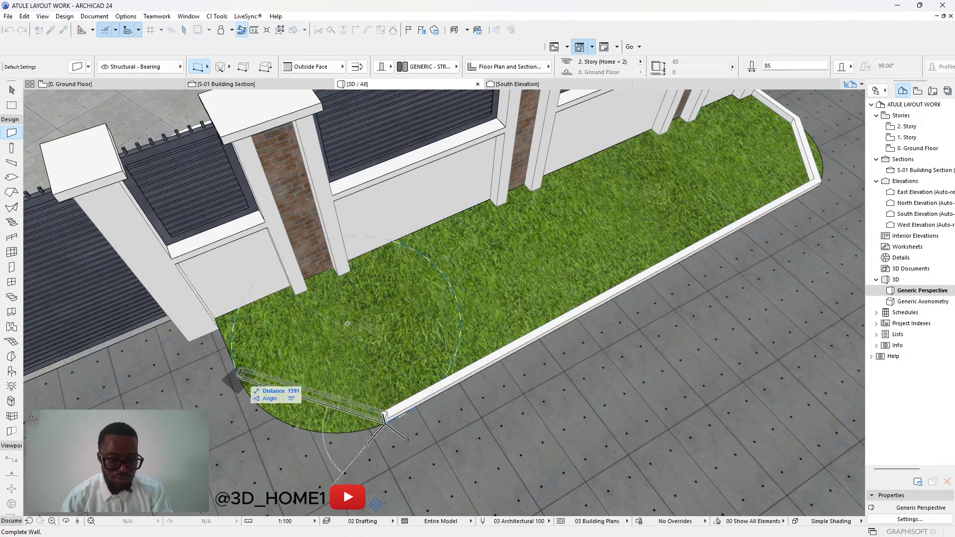
double_click(241, 374)
left_click(242, 375)
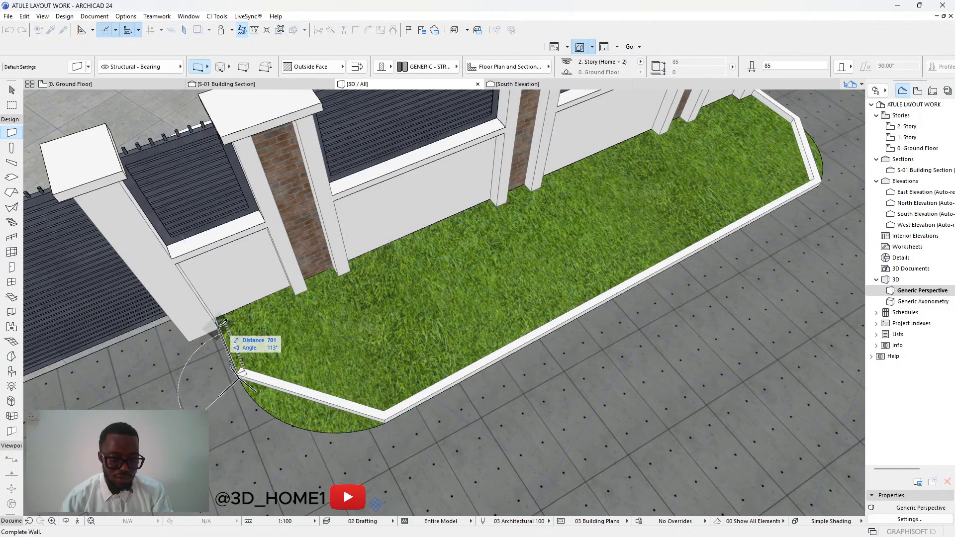
double_click(218, 315)
key("Escape")
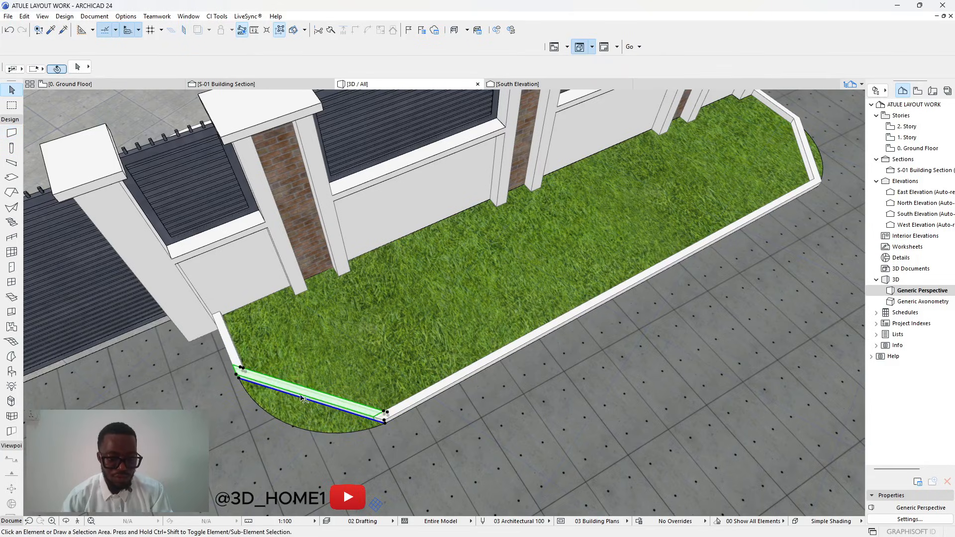
Curve the straight kerb segment at the main gate end of the middle grass slab to follow the slab's rounded corner.
left_click(304, 398)
left_click(304, 398)
left_click(371, 132)
left_click(268, 417)
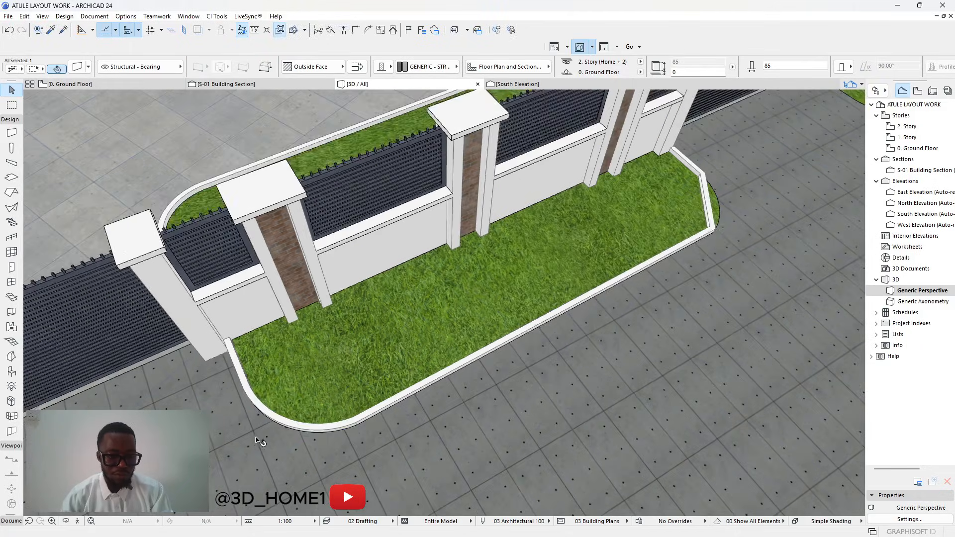
Curve the remaining straight kerb segment at the slab's other end so it follows the rounded grass edge.
scroll(259, 439, "down", 3)
scroll(613, 292, "up", 8)
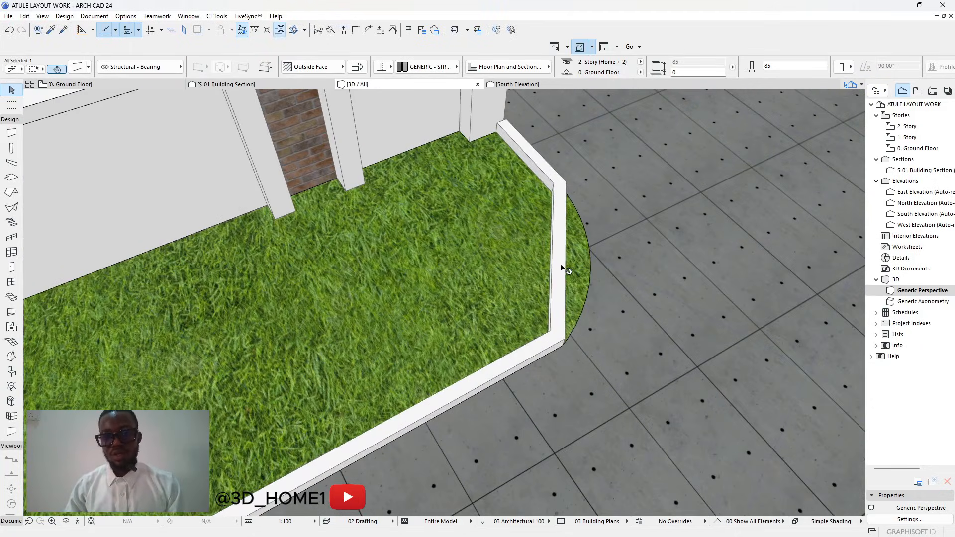
left_click(565, 264)
left_click(565, 268)
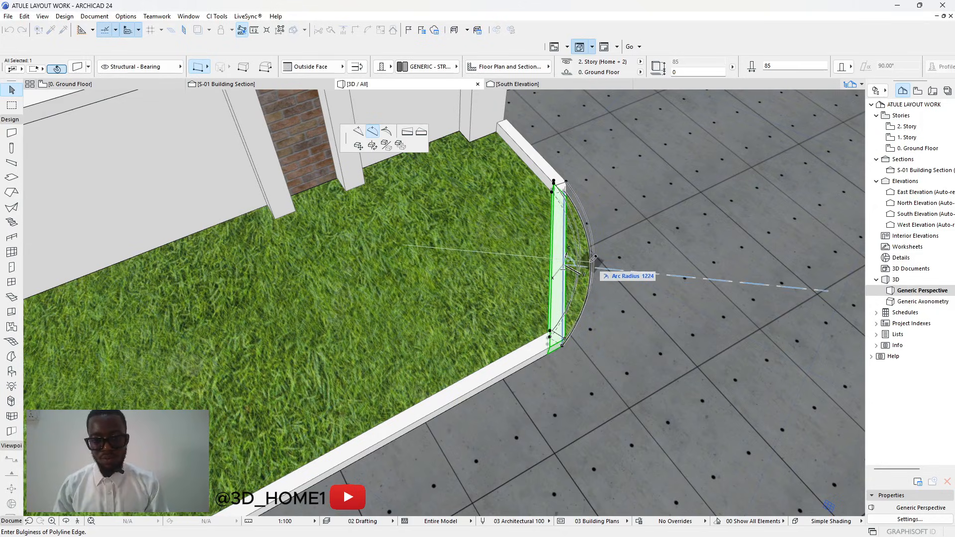
left_click(609, 298)
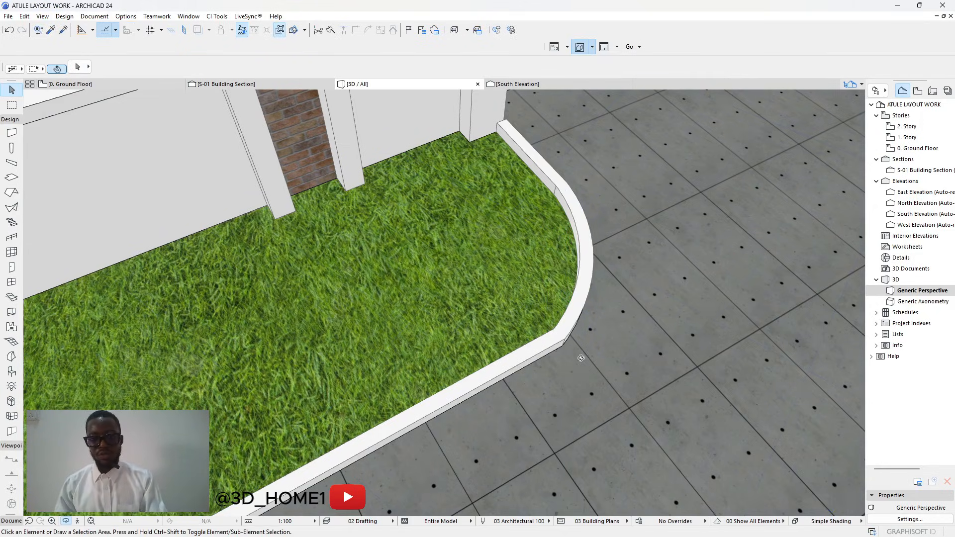
scroll(581, 358, "down", 10)
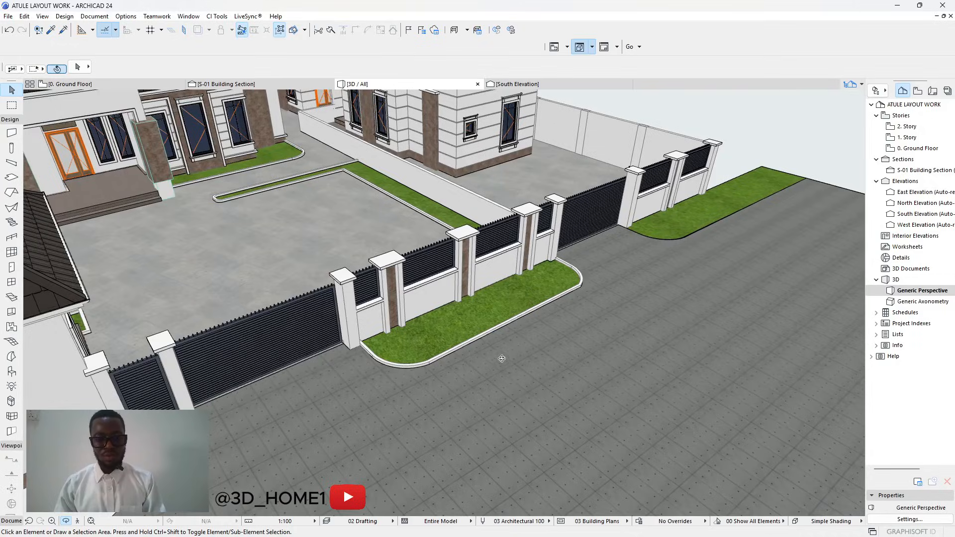
middle_click_drag(502, 358, 561, 311, "shift")
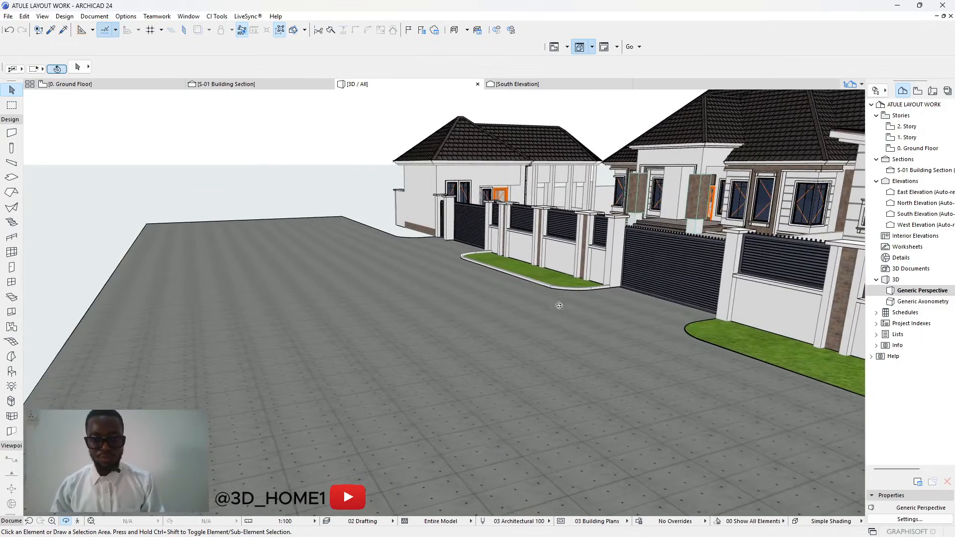
scroll(561, 311, "up", 5)
scroll(454, 317, "down", 10)
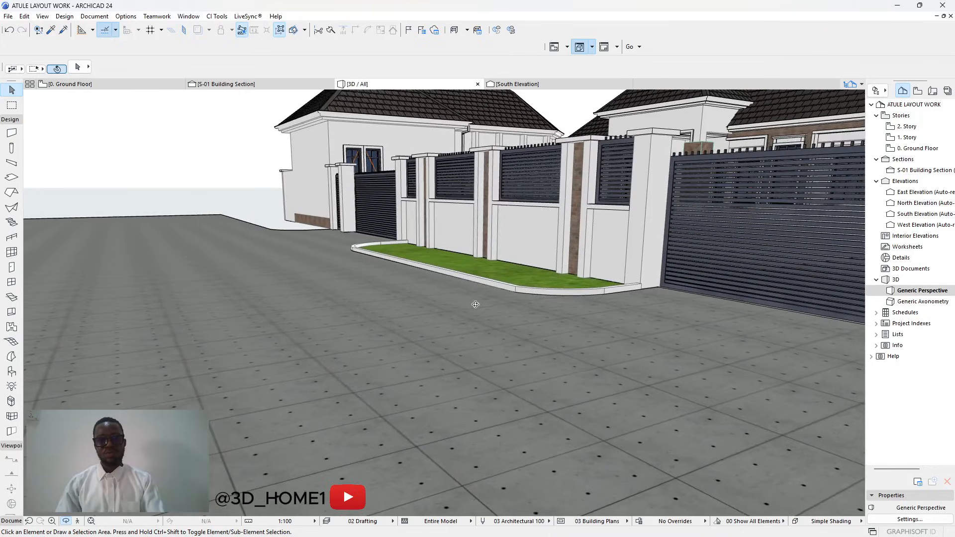
scroll(519, 290, "up", 8)
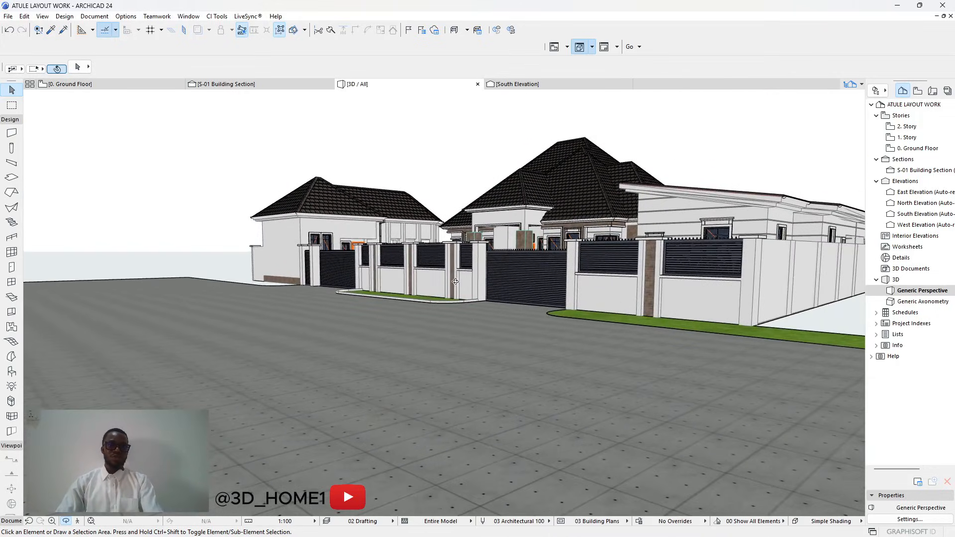
Using the low kerb's settings, draw straight kerb segments from the second gate's far pier across the end grass slab's rounded corner.
scroll(512, 275, "down", 8)
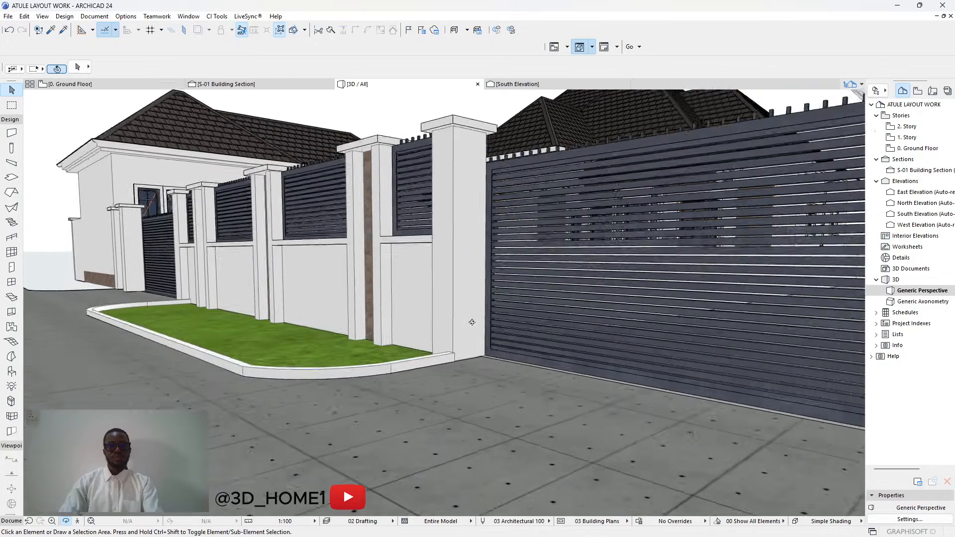
scroll(544, 315, "up", 6)
scroll(544, 314, "down", 4)
middle_click_drag(544, 315, 234, 287, "shift")
scroll(494, 380, "up", 3)
scroll(382, 351, "up", 4)
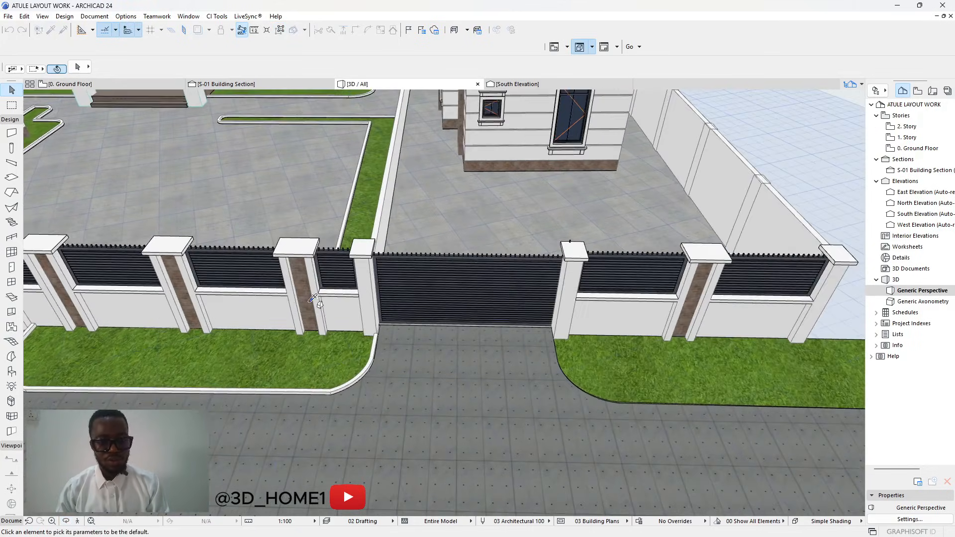
left_click(380, 357, "alt")
scroll(585, 336, "up", 3)
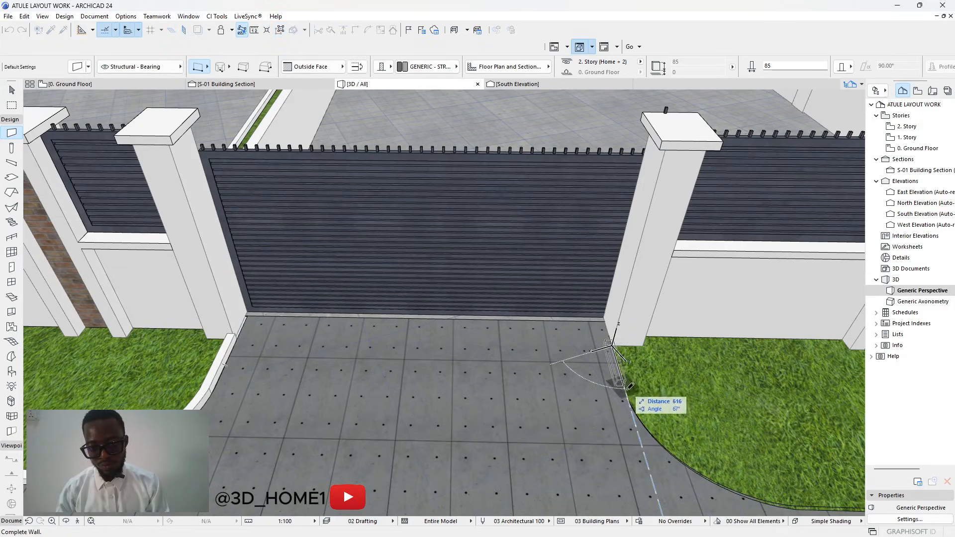
scroll(635, 400, "up", 2)
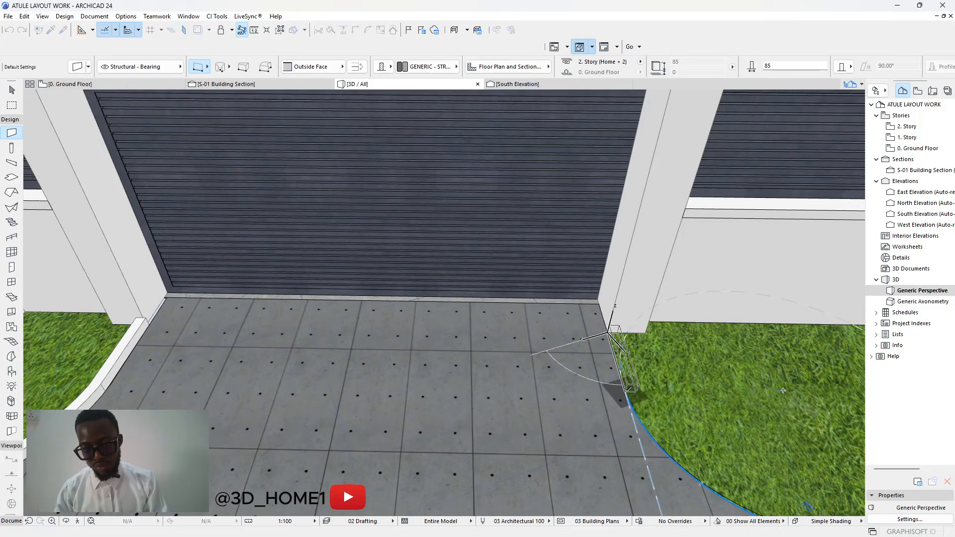
scroll(628, 390, "down", 3)
scroll(596, 398, "up", 4)
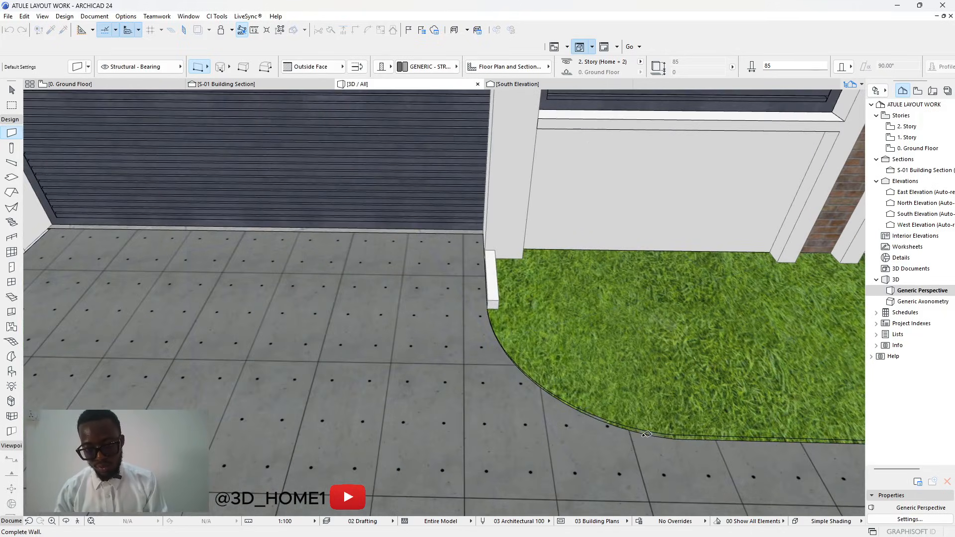
left_click(667, 439)
scroll(551, 429, "down", 3)
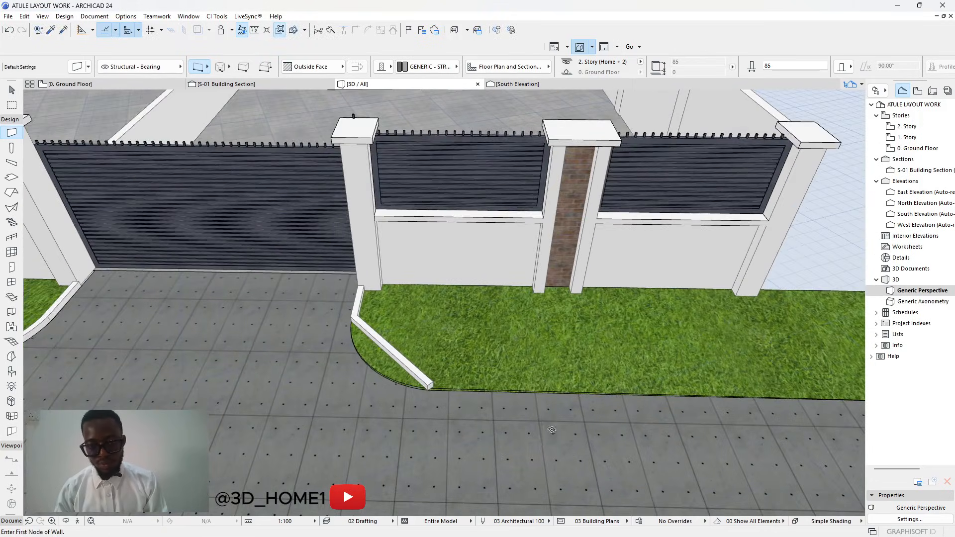
Continue the low kerb about 10050 mm along the end grass slab's road edge to its outer corner.
scroll(429, 385, "down", 3)
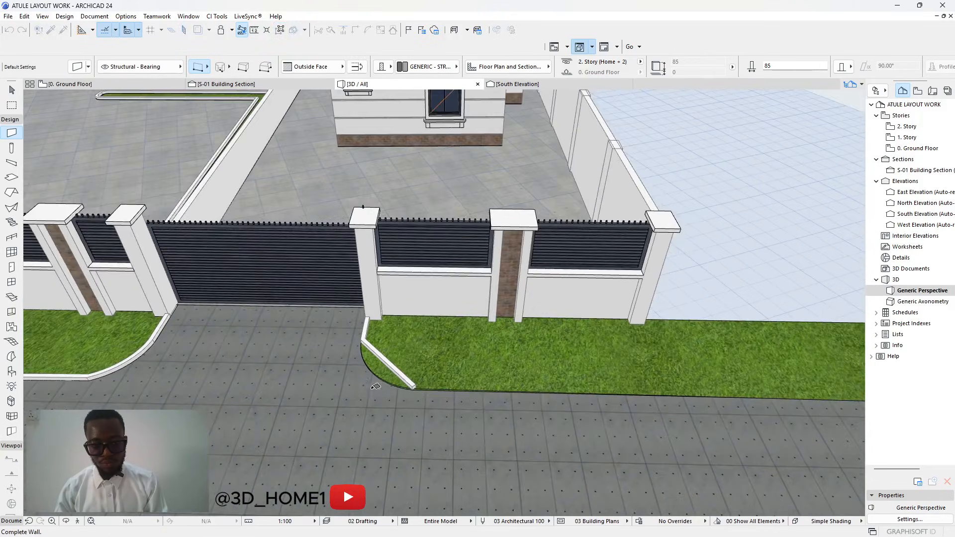
scroll(343, 386, "down", 2)
scroll(467, 393, "down", 2)
scroll(692, 397, "up", 3)
left_click(690, 395)
scroll(691, 396, "up", 1)
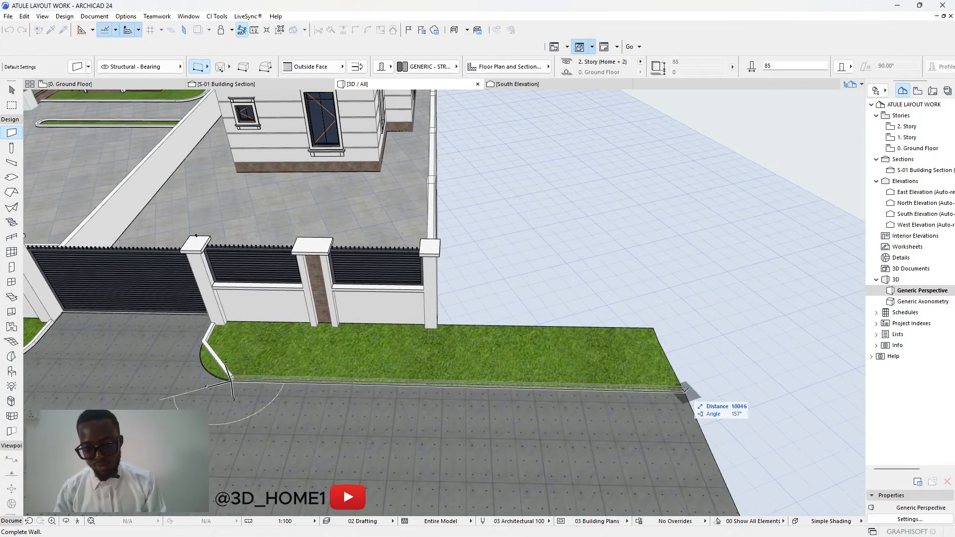
scroll(234, 368, "up", 6)
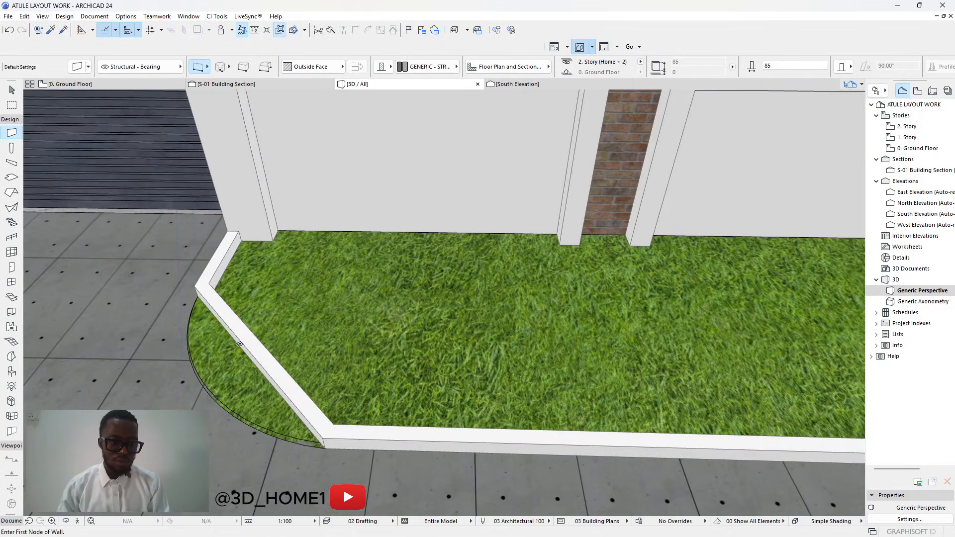
Curve the straight kerb segment beside the second gate outward to follow the end grass slab's rounded corner.
key("Escape")
left_click(253, 348)
left_click(252, 345)
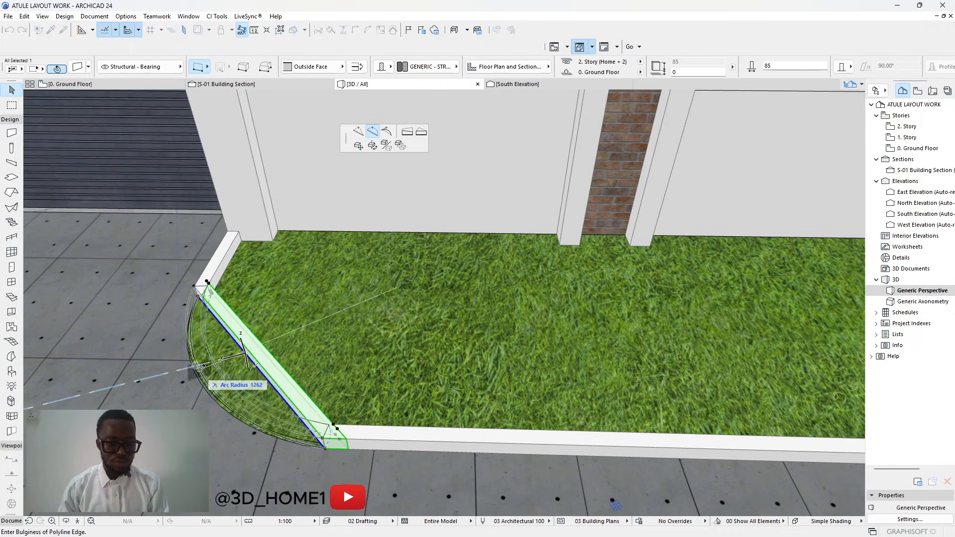
left_click(382, 296)
key("Escape")
scroll(511, 362, "down", 6)
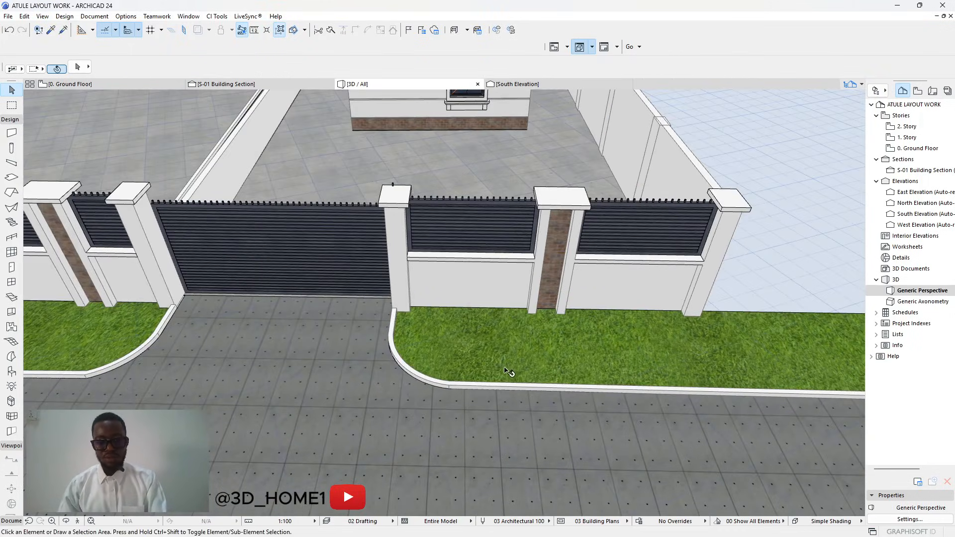
Using the existing verge's grass settings, draw a slab between the road and the front wall of the small building beside the pedestrian gate.
scroll(407, 368, "down", 4)
mouse_move(406, 368)
middle_mouse_down("shift")
mouse_move(378, 361)
mouse_move(403, 351)
middle_mouse_up("shift")
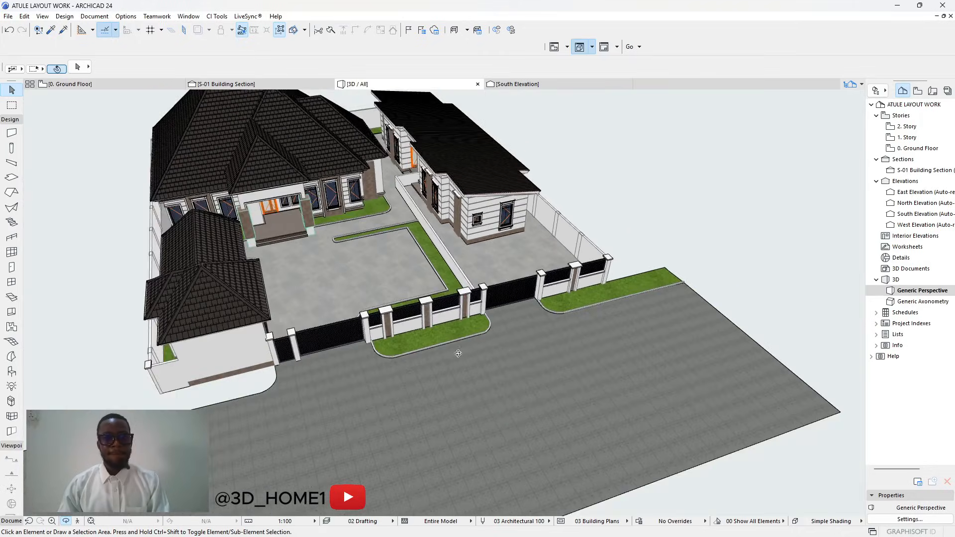
scroll(403, 351, "up", 3)
scroll(403, 352, "down", 5)
scroll(422, 354, "up", 3)
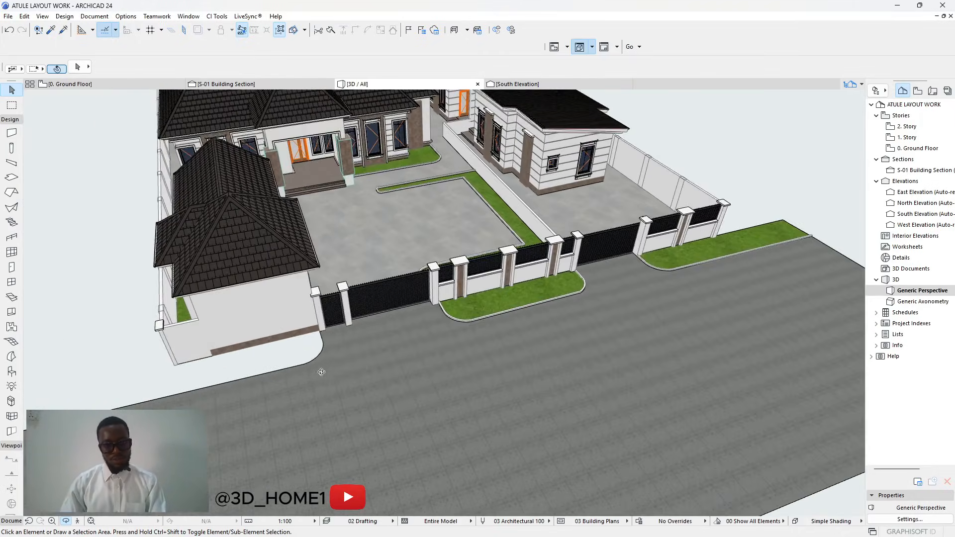
scroll(422, 355, "up", 5)
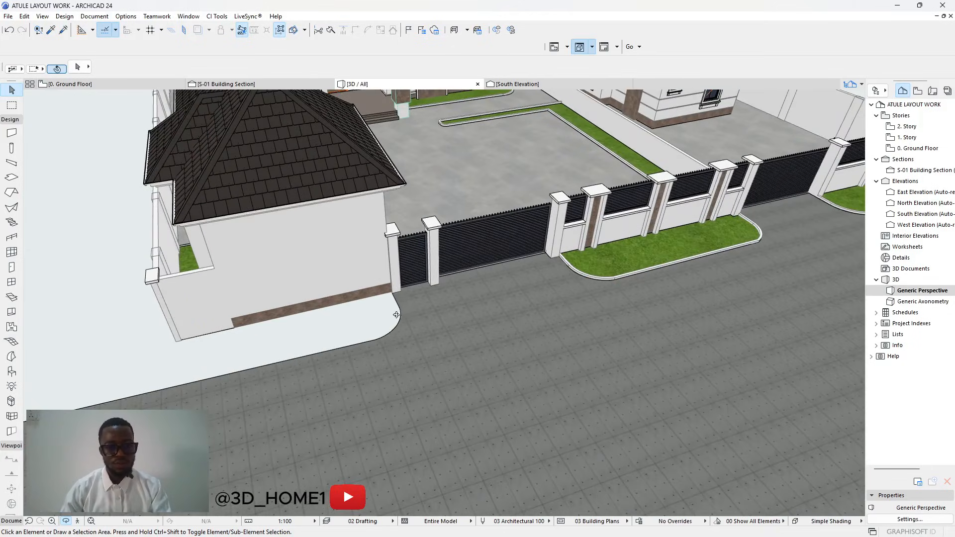
scroll(516, 255, "up", 1)
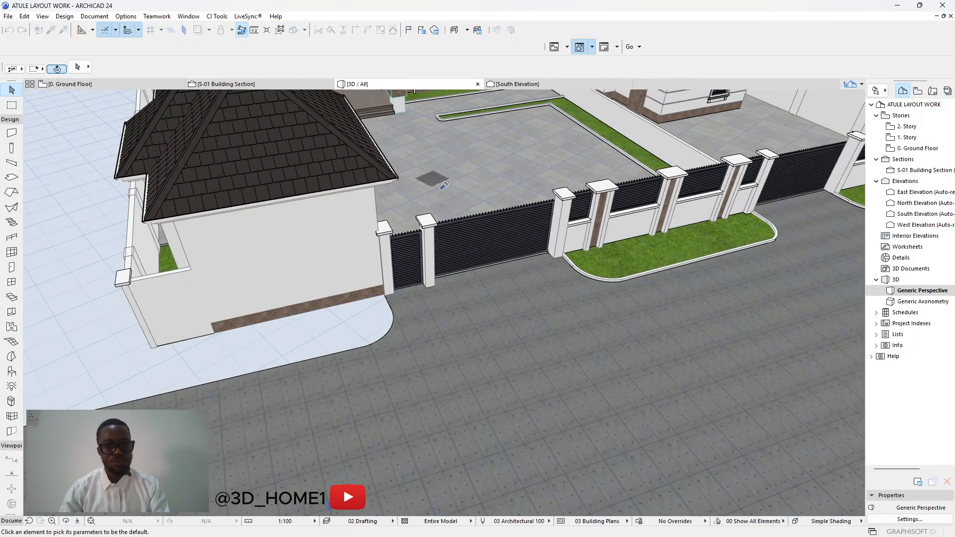
left_click(605, 262, "alt")
scroll(393, 292, "up", 2)
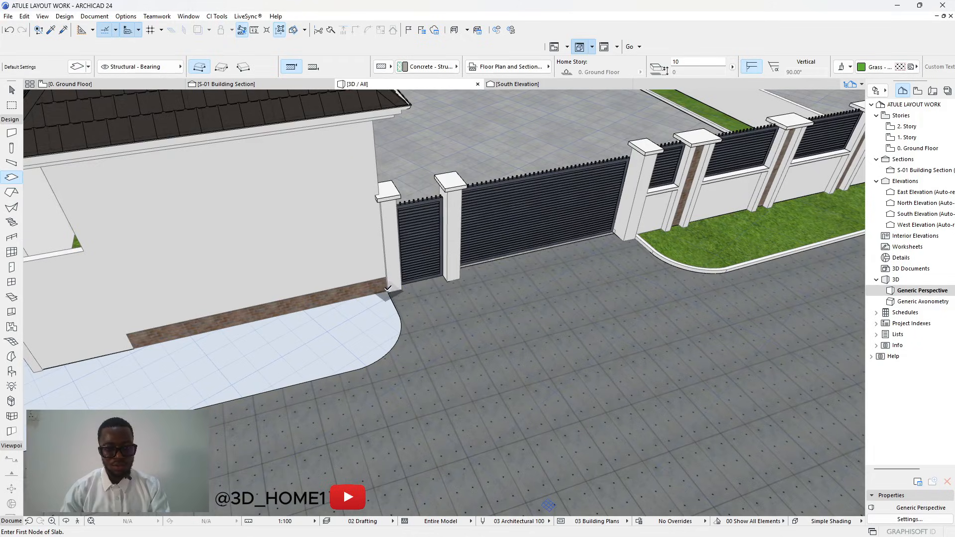
scroll(387, 288, "up", 2)
left_click(387, 292)
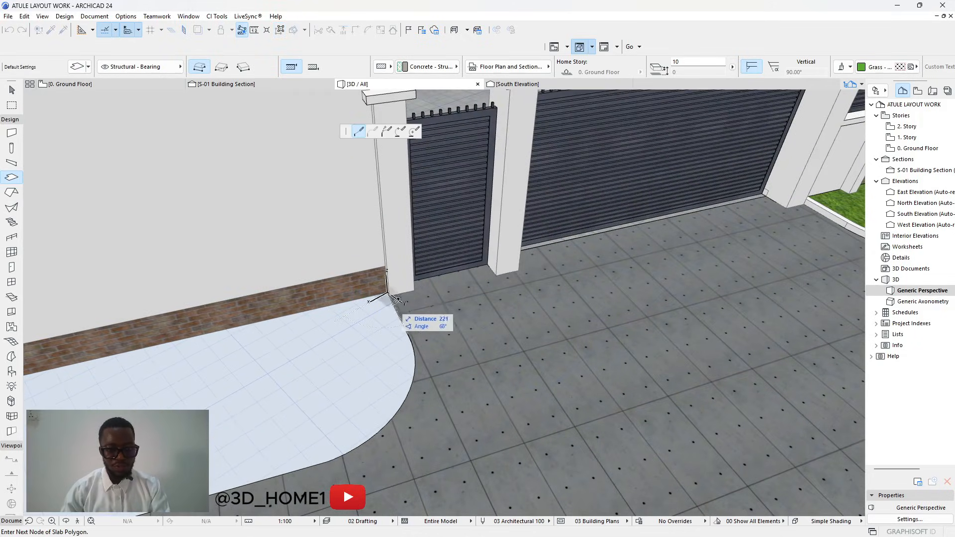
left_click(414, 347)
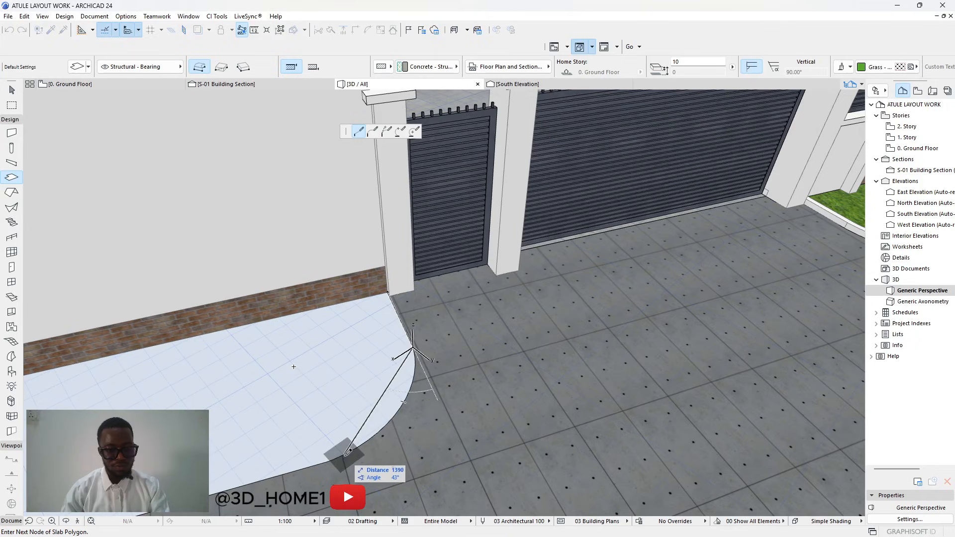
scroll(328, 460, "down", 8)
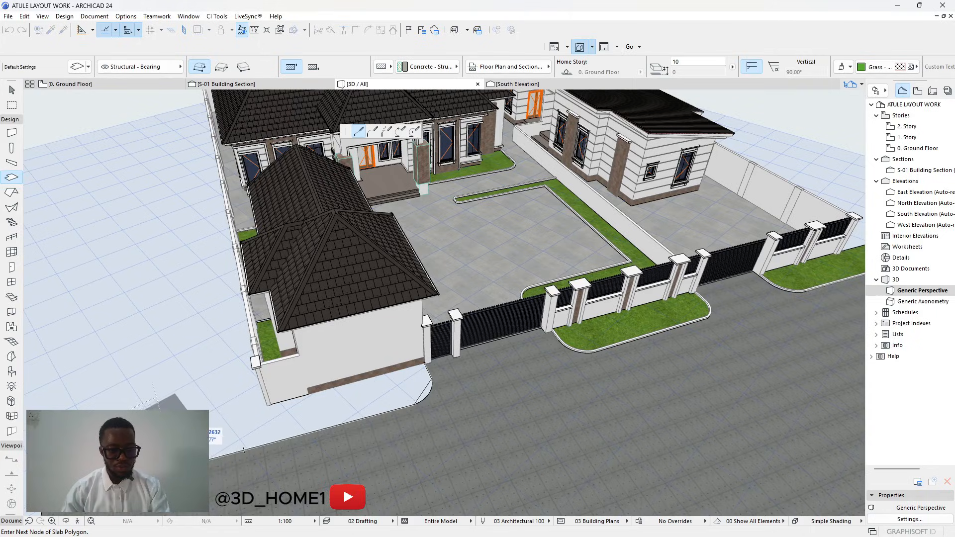
scroll(265, 393, "up", 5)
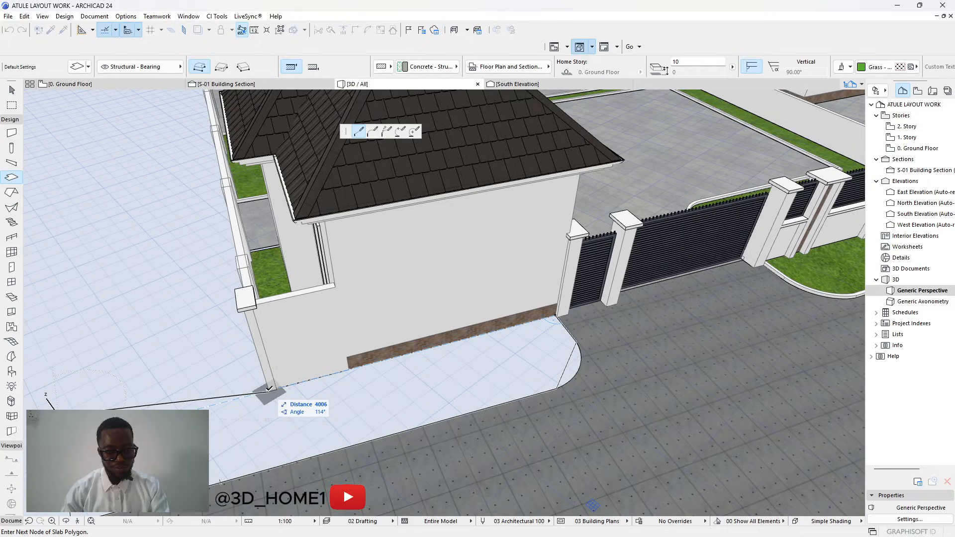
scroll(269, 388, "up", 2)
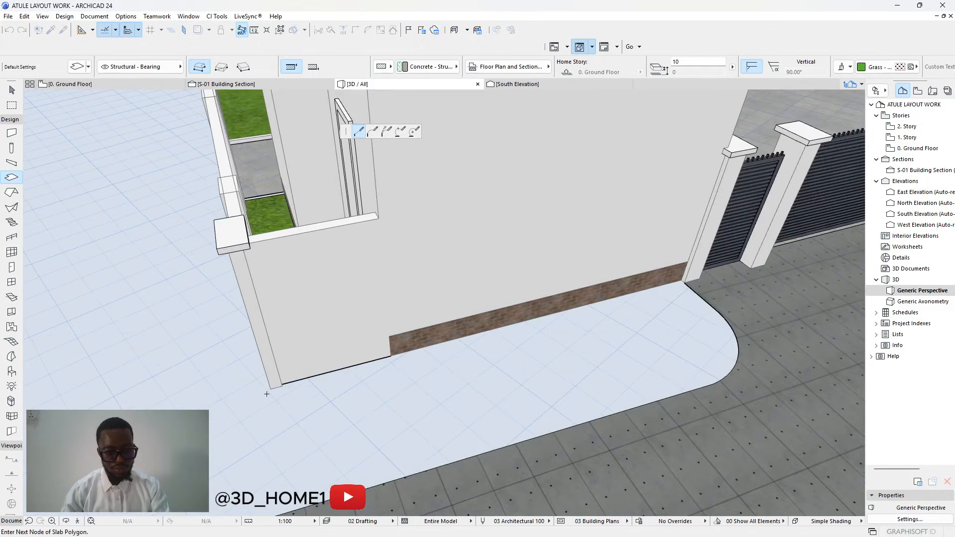
scroll(265, 389, "down", 2)
scroll(450, 329, "up", 2)
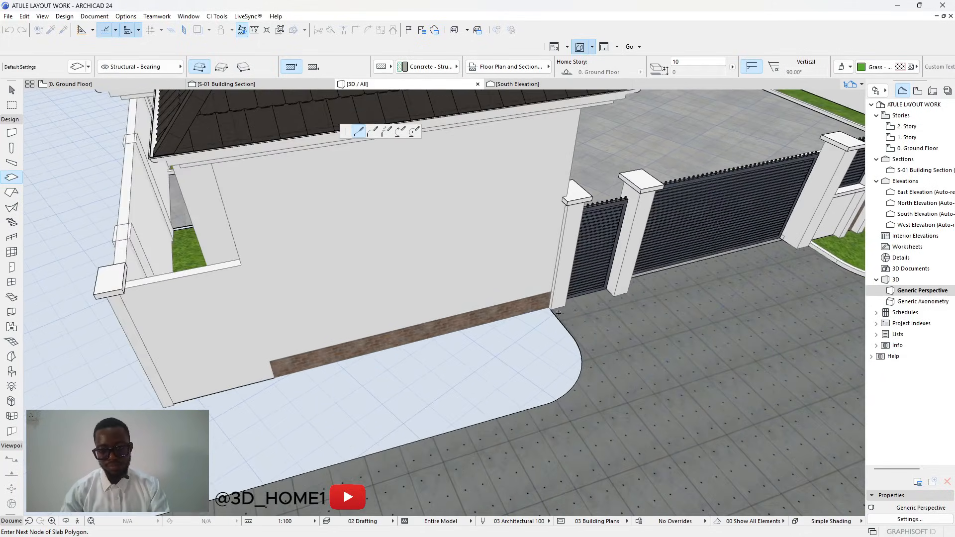
left_click(545, 308)
key("Escape")
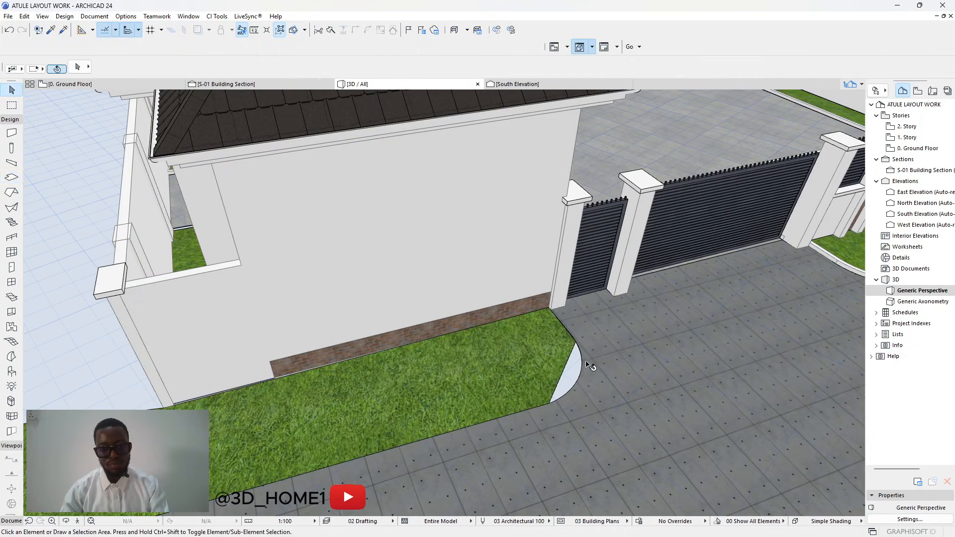
Curve the new grass slab's straight corner edge near the pedestrian gate to meet the rounded paving edge.
scroll(593, 368, "up", 3)
left_click(535, 365)
left_click(537, 365)
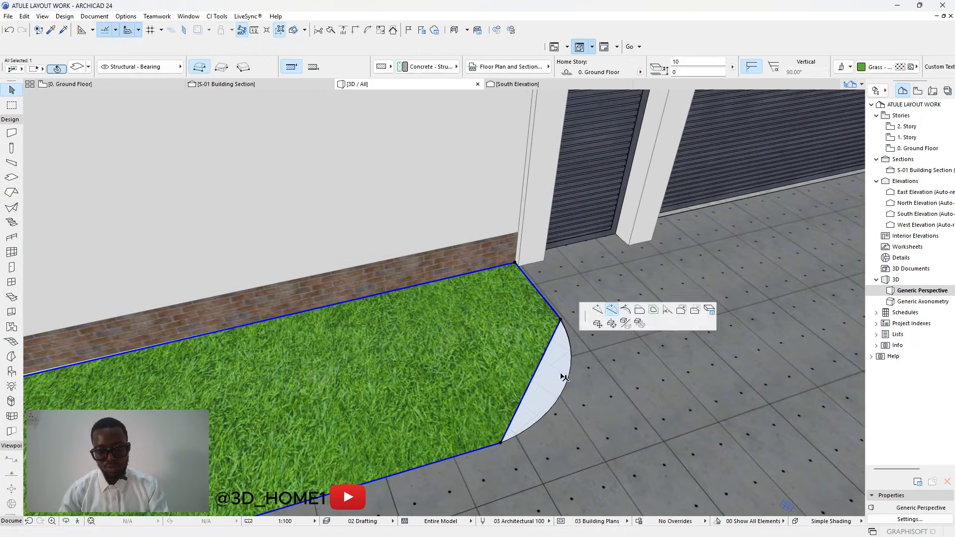
left_click(570, 371)
scroll(417, 370, "down", 2)
scroll(378, 368, "down", 3)
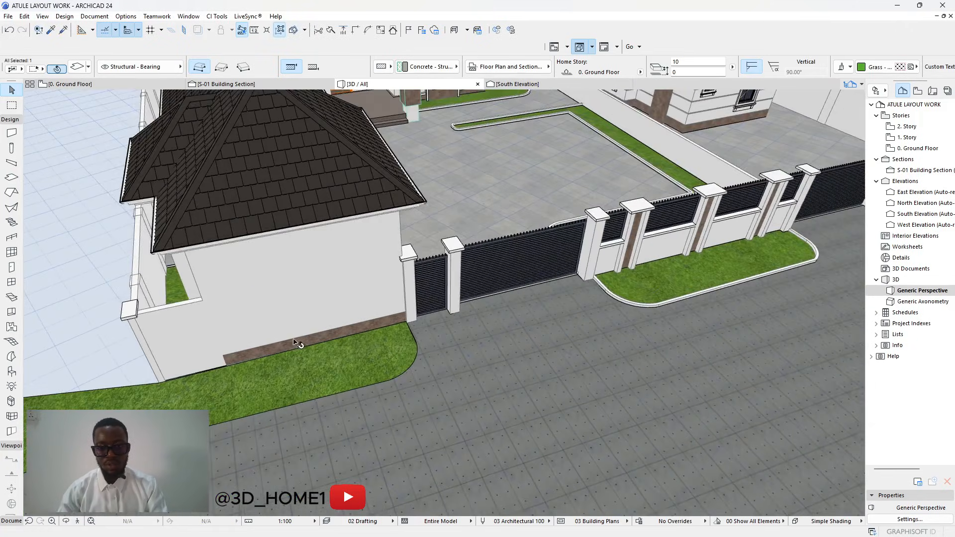
key("Escape")
Trace a low kerb around the new grass slab, and delete its segments along the back edge and outer end.
left_click(51, 31)
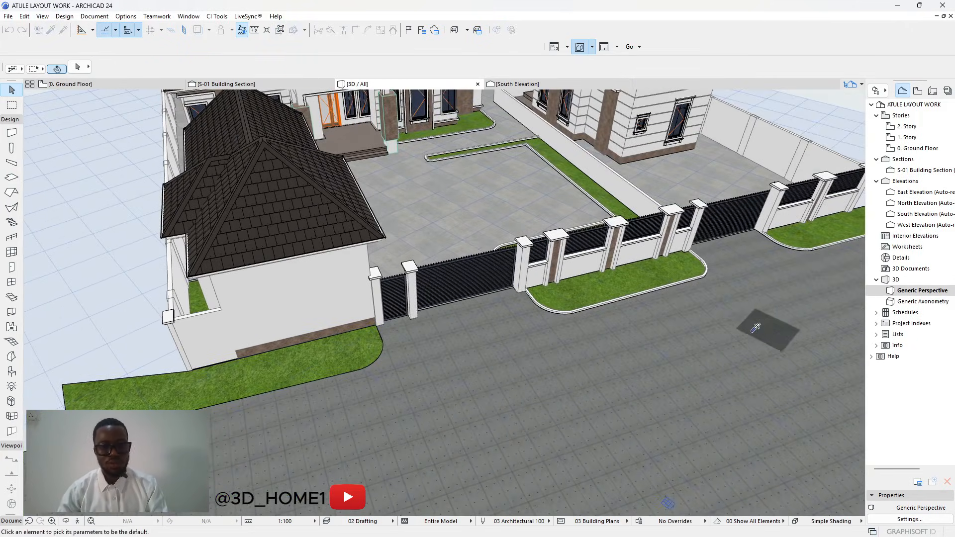
scroll(576, 307, "up", 2)
left_click(576, 306)
scroll(319, 321, "up", 5)
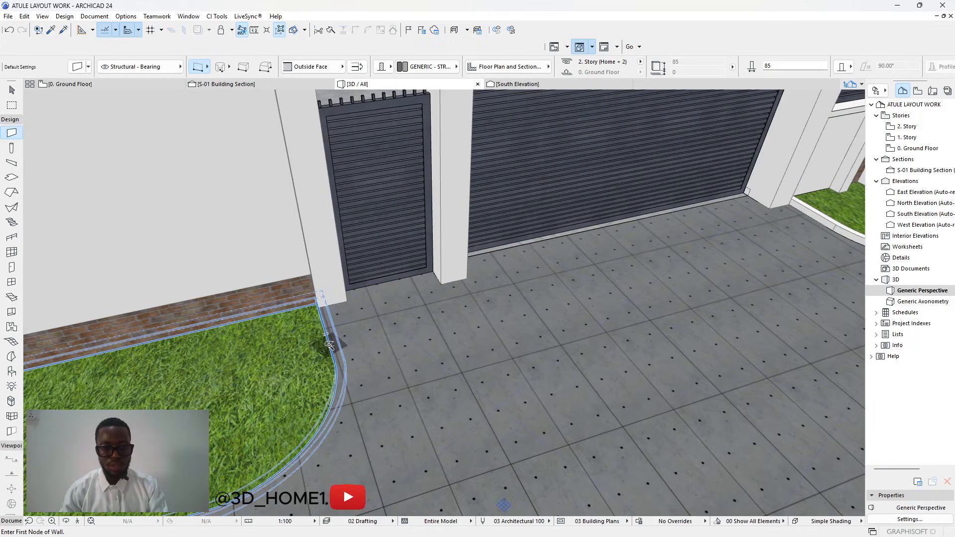
left_click(332, 314, "shift")
key("Escape")
scroll(409, 321, "down", 10)
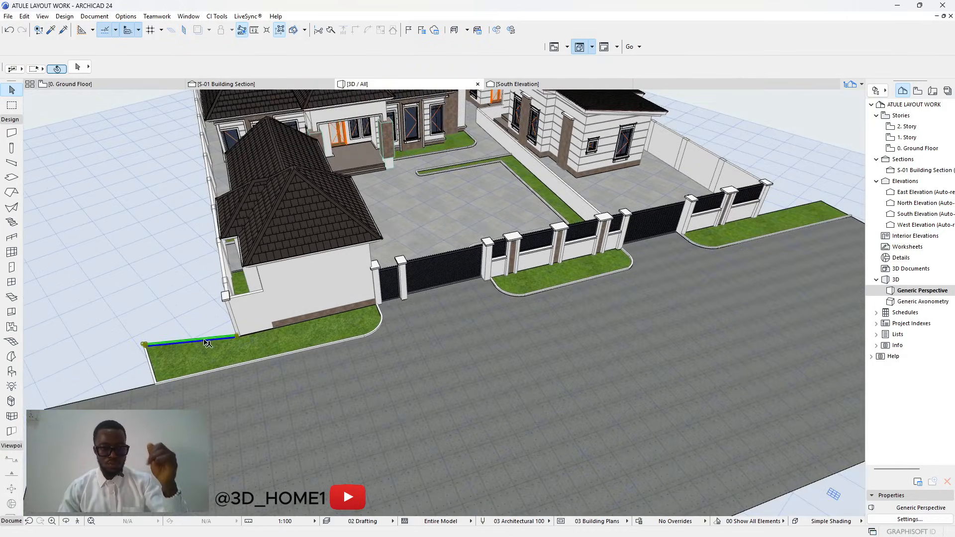
key("Delete")
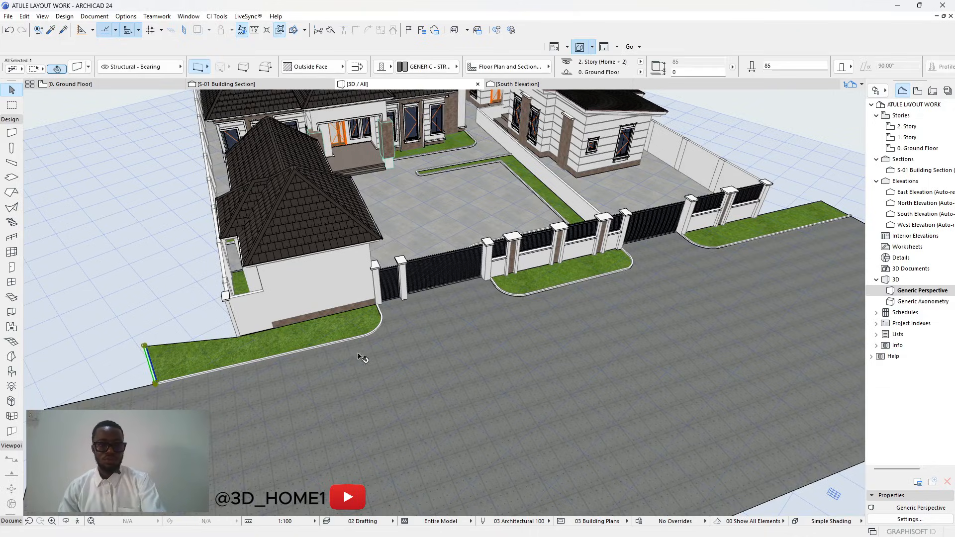
Examine the front fence, verges and kerbs, the courtyard and the side boundary of the compound from several angles.
middle_click_drag(445, 374, 426, 347, "shift")
scroll(497, 357, "up", 10)
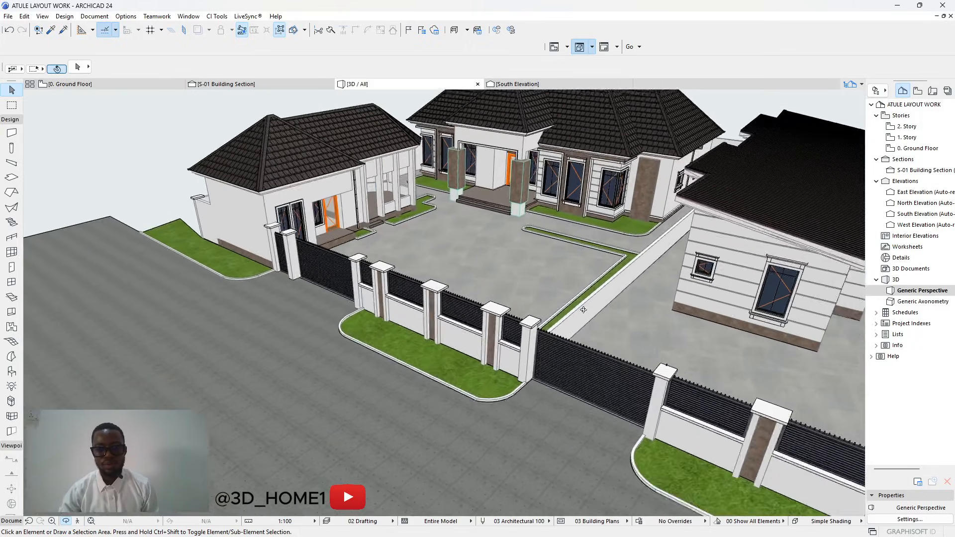
scroll(555, 299, "down", 10)
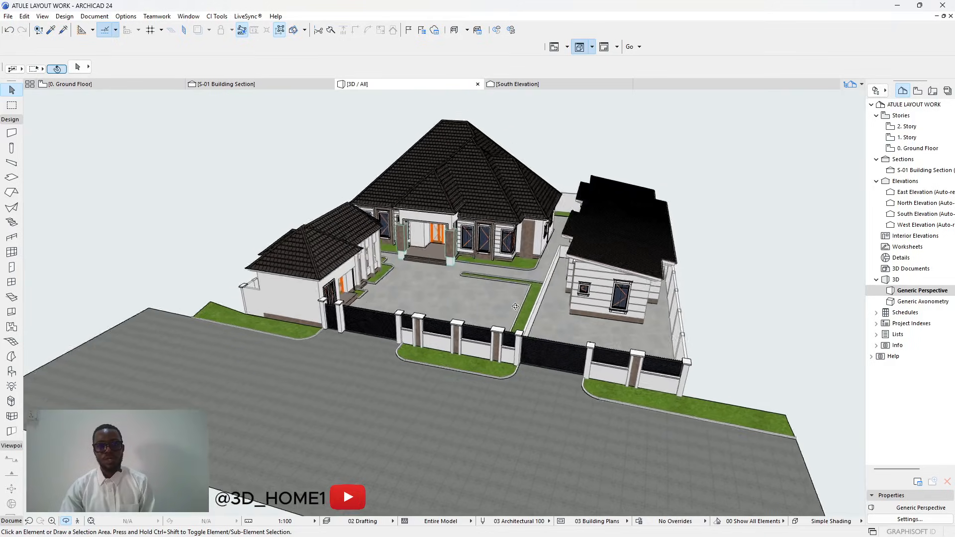
left_click_drag(515, 306, 457, 251)
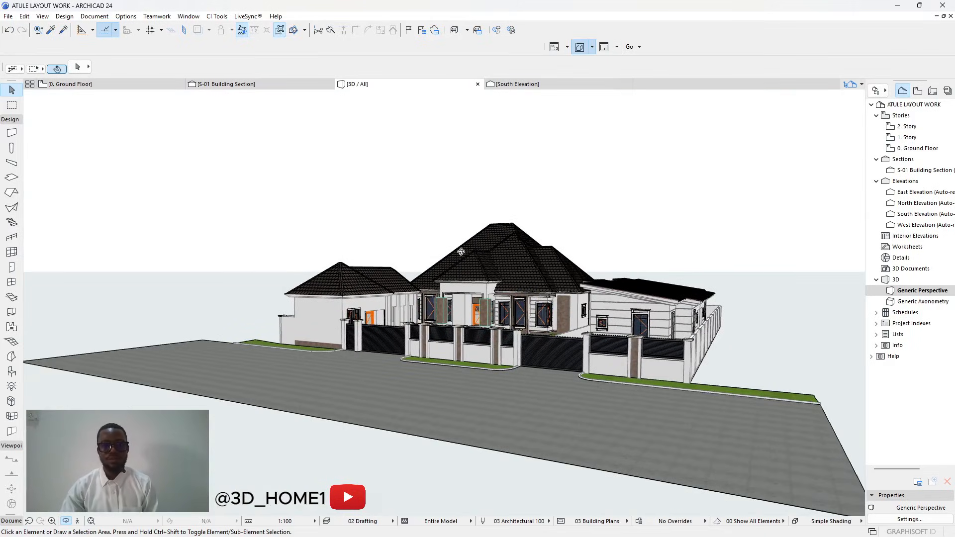
scroll(533, 294, "up", 5)
left_click_drag(502, 364, 378, 322)
middle_click_drag(377, 322, 348, 343, "shift")
scroll(622, 326, "up", 4)
middle_click_drag(517, 324, 581, 350, "shift")
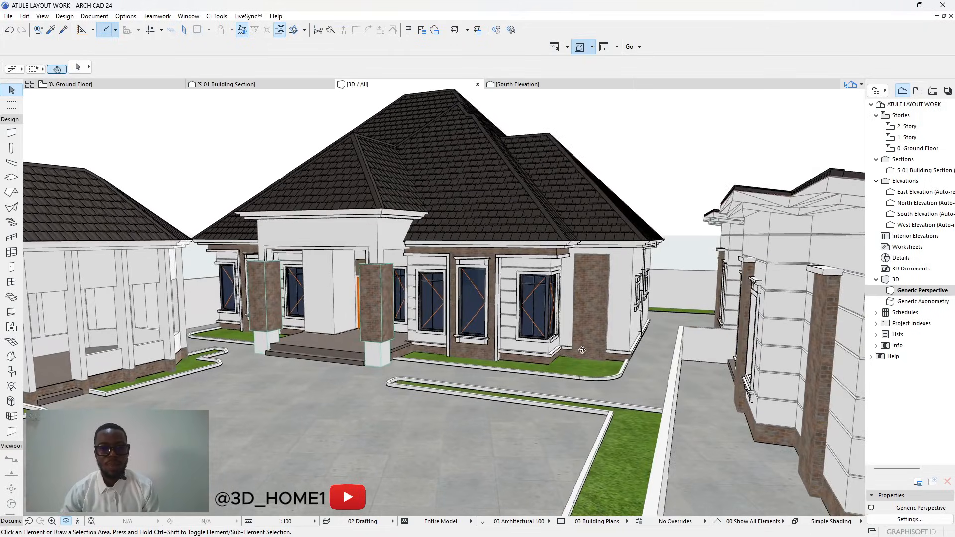
scroll(582, 350, "down", 5)
scroll(597, 380, "up", 2)
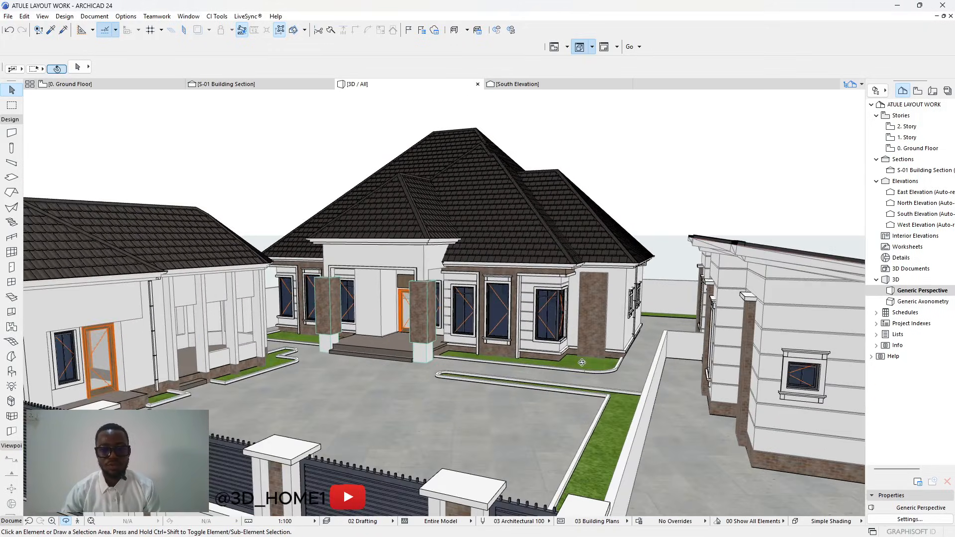
scroll(597, 379, "down", 3)
left_click_drag(597, 368, 374, 395)
scroll(374, 395, "down", 4)
left_click_drag(487, 398, 322, 368)
scroll(515, 477, "up", 2)
scroll(515, 477, "up", 6)
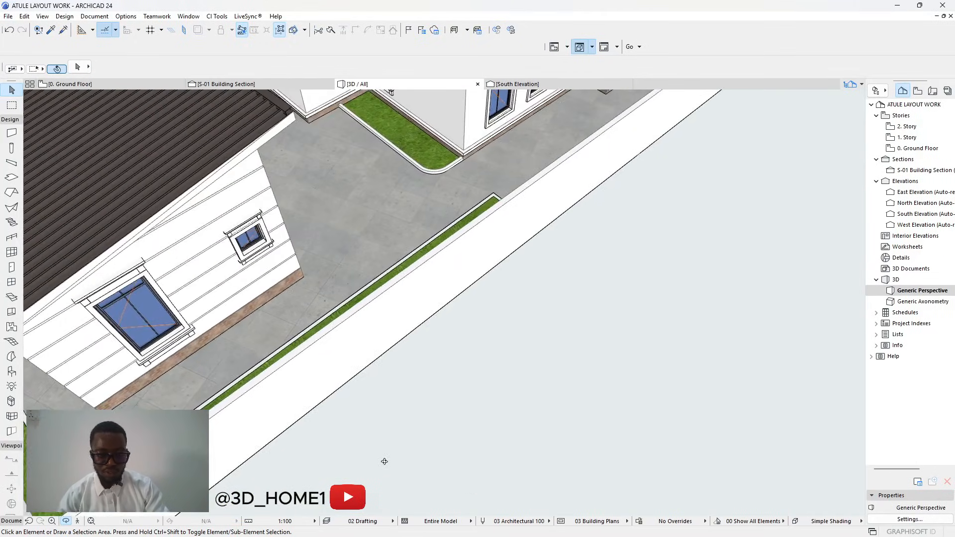
Examine the side boundary wall, front fence and gate, the courtyard, and the passage between the main house and the small building.
scroll(383, 461, "down", 5)
left_click_drag(420, 363, 193, 213)
middle_click_drag(341, 297, 511, 271, "shift")
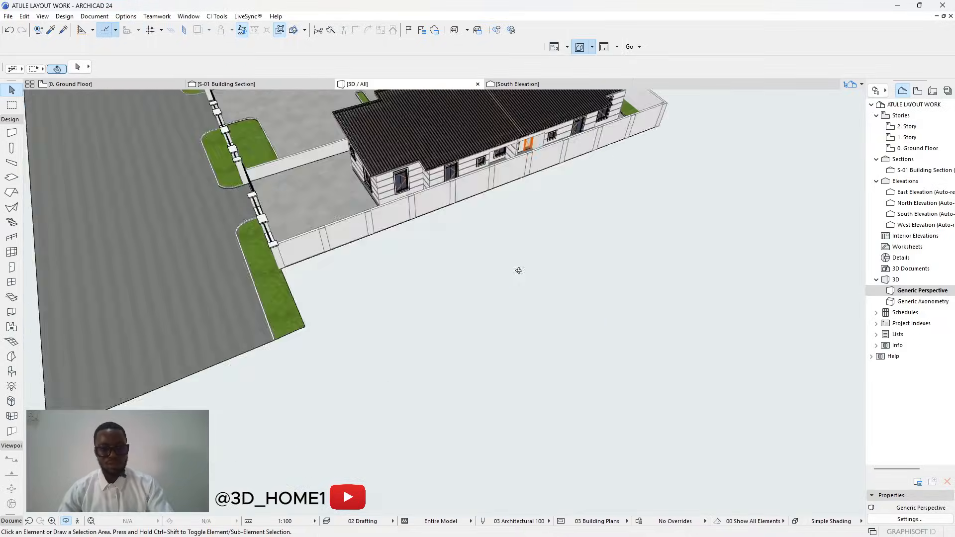
scroll(429, 298, "down", 3)
middle_click_drag(254, 282, 607, 149, "shift")
scroll(368, 121, "up", 3)
scroll(371, 149, "up", 4)
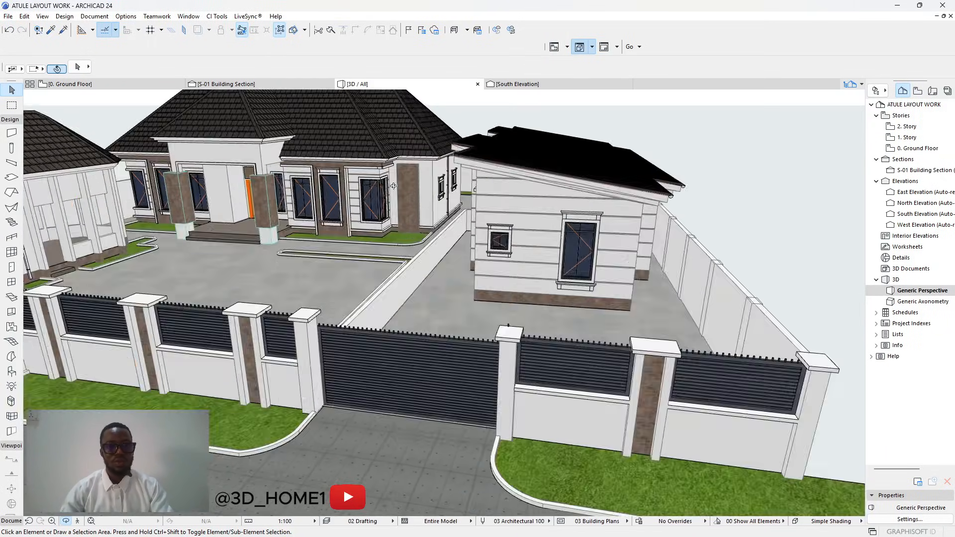
middle_click_drag(604, 319, 477, 284, "shift")
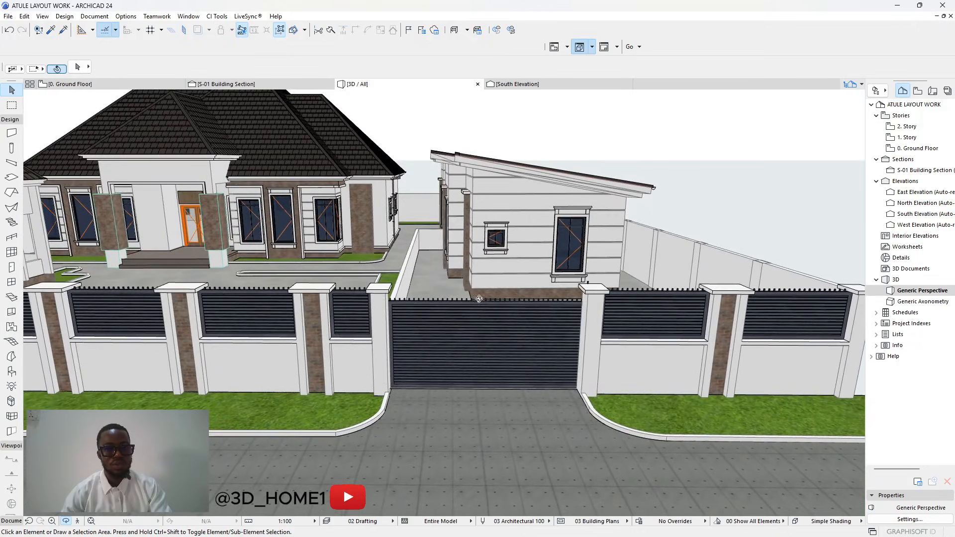
scroll(458, 274, "up", 3)
scroll(458, 274, "up", 6)
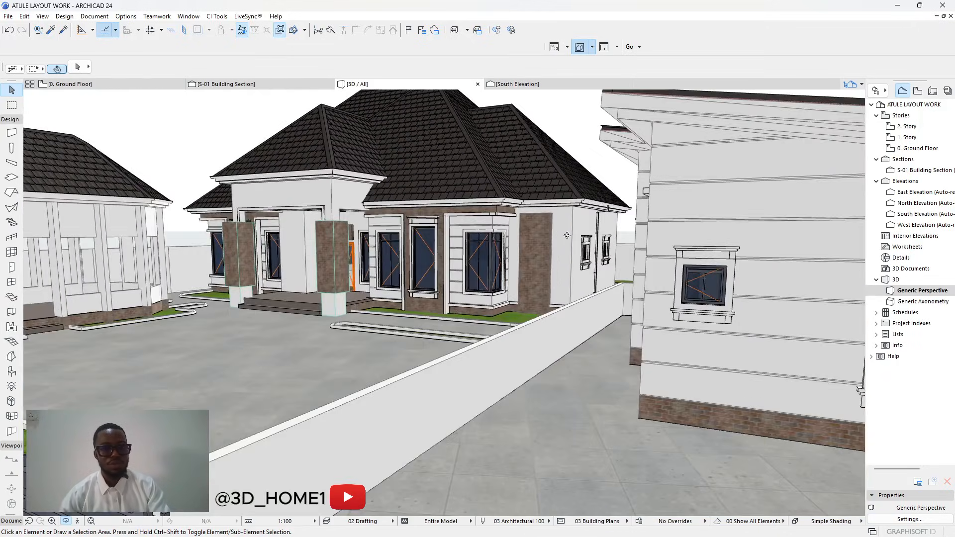
scroll(507, 273, "up", 4)
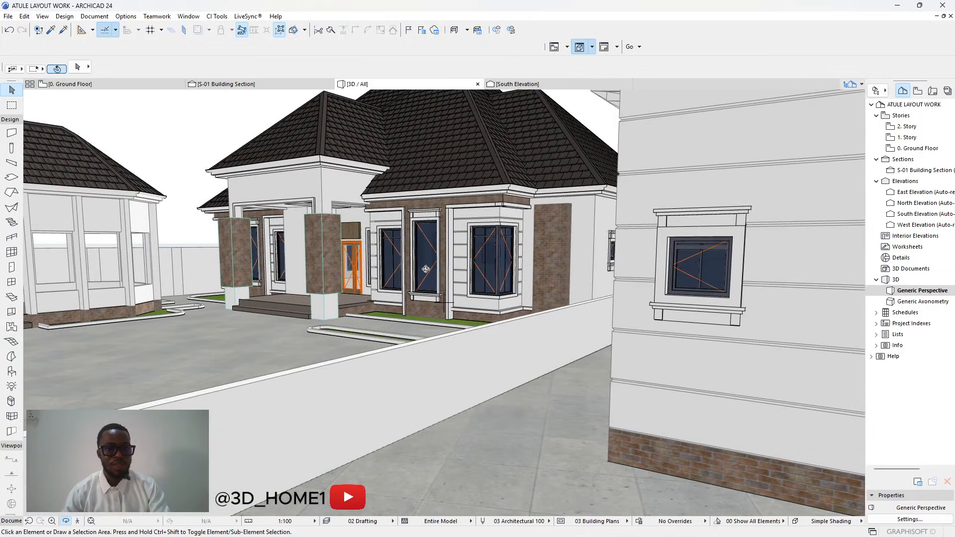
scroll(412, 278, "down", 8)
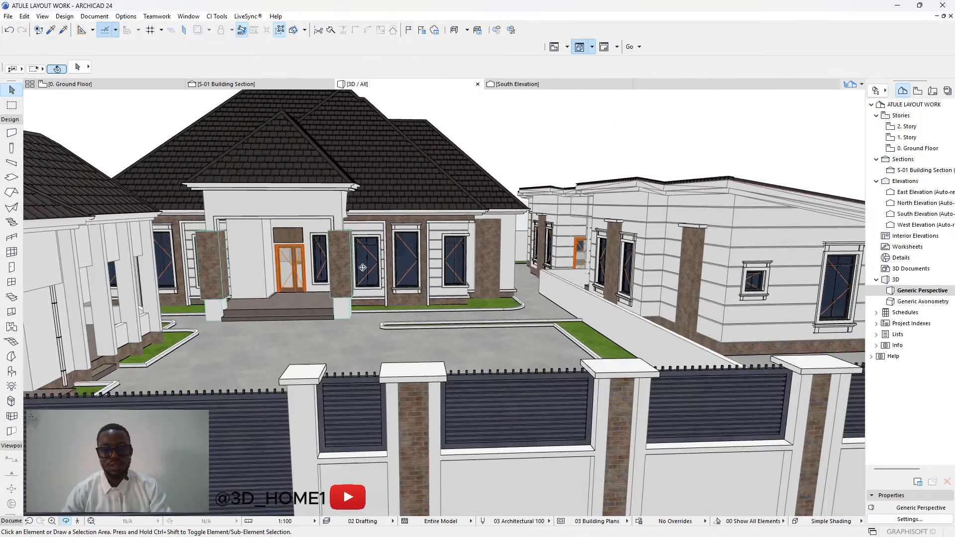
scroll(505, 293, "up", 8)
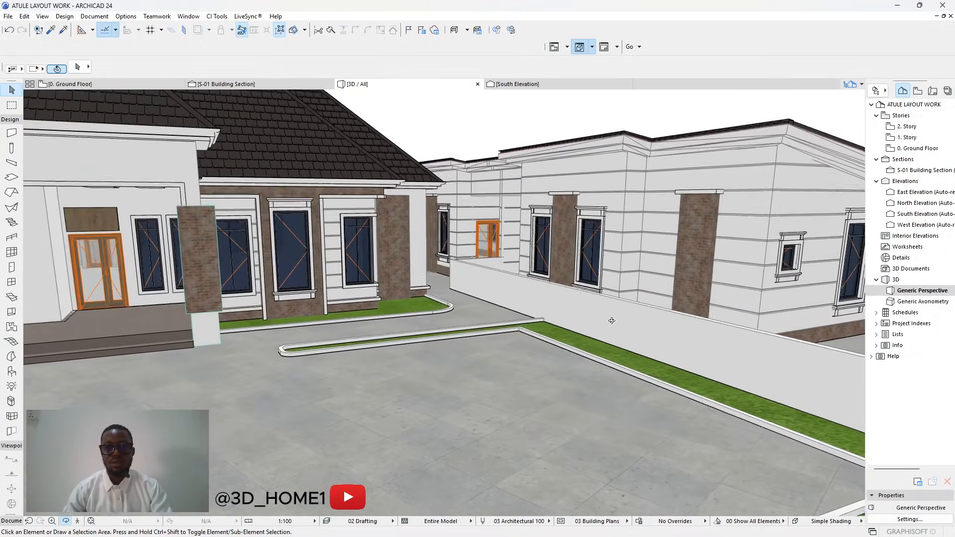
scroll(615, 311, "up", 10)
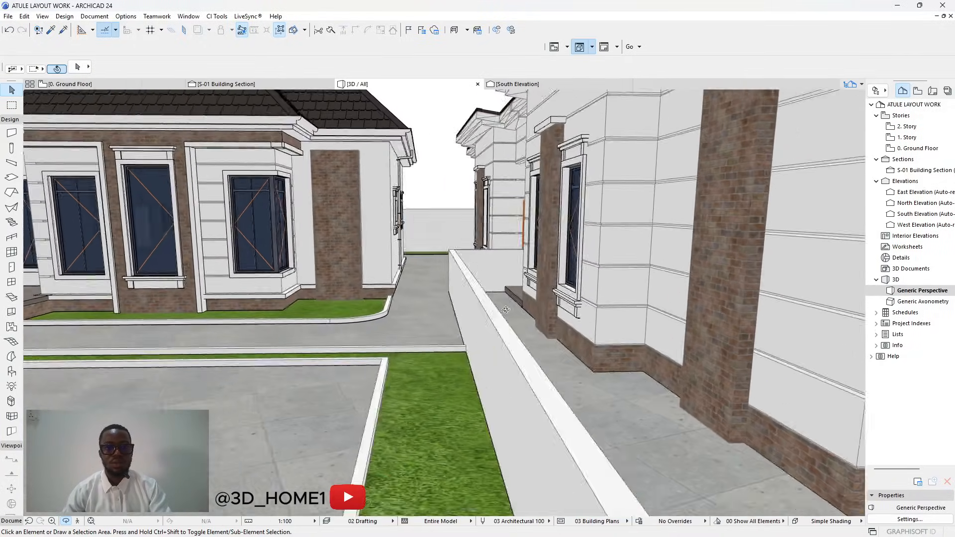
scroll(490, 304, "up", 3)
scroll(457, 246, "up", 3)
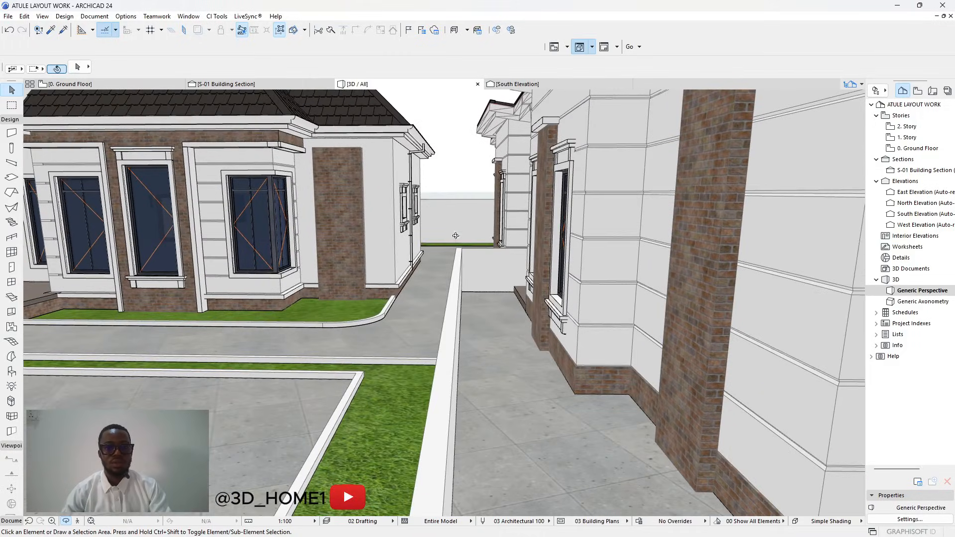
scroll(464, 221, "down", 3)
left_click_drag(464, 221, 407, 315)
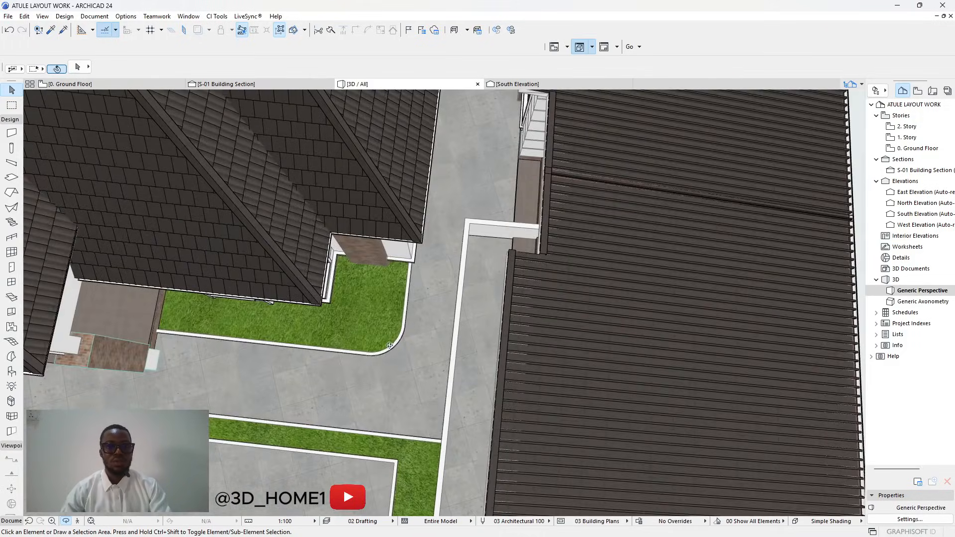
Try to distribute nine copies of the pier at the main house's rear corner along the rear wall to the opposite corner.
scroll(407, 315, "down", 5)
scroll(408, 315, "down", 3)
scroll(400, 303, "up", 3)
scroll(392, 291, "down", 2)
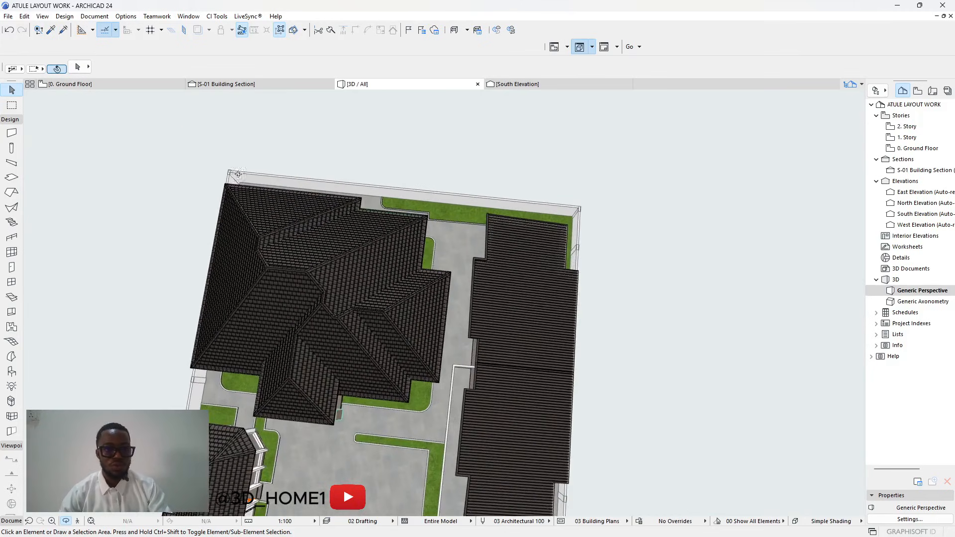
scroll(235, 180, "up", 5)
scroll(236, 180, "up", 5)
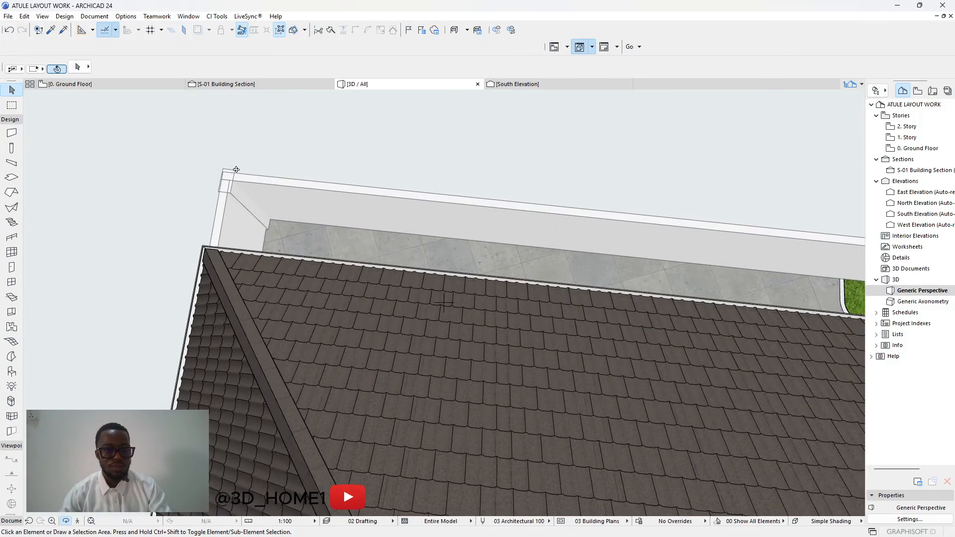
left_click(236, 171)
left_click(231, 183)
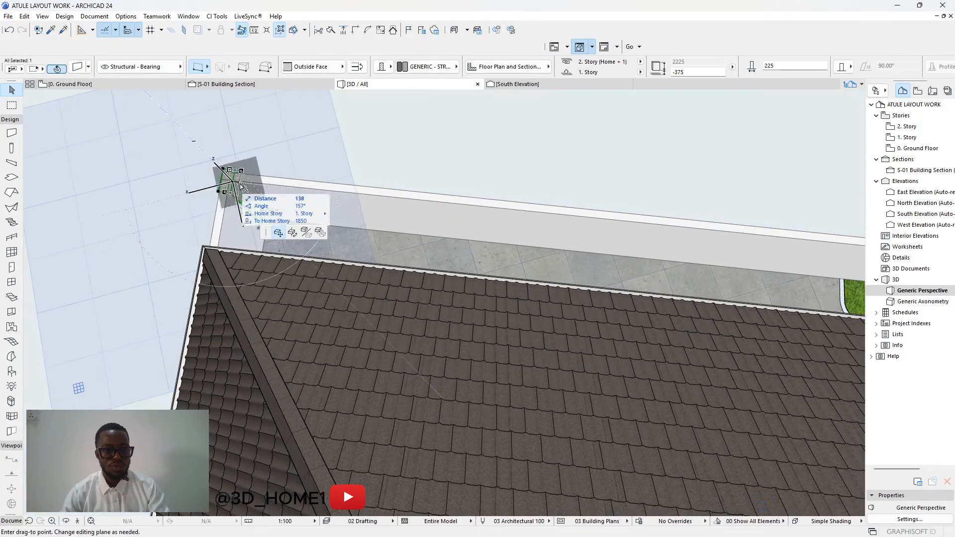
left_click(397, 132)
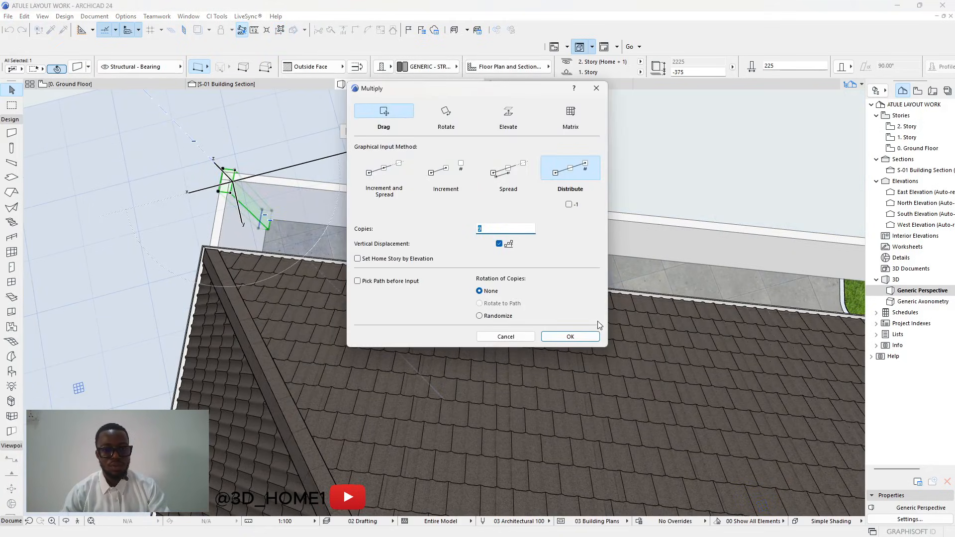
left_click(570, 337)
left_click(234, 189)
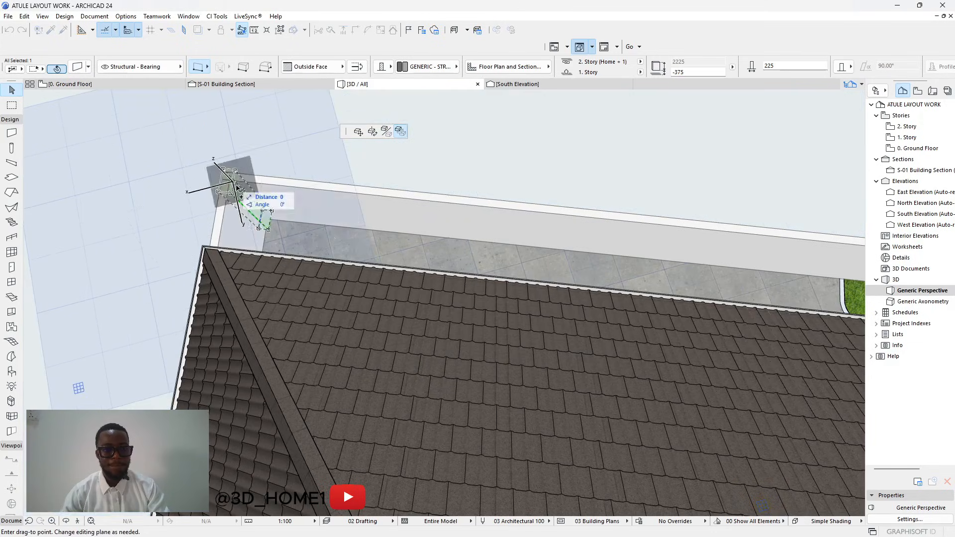
scroll(285, 204, "down", 5)
scroll(519, 240, "down", 3)
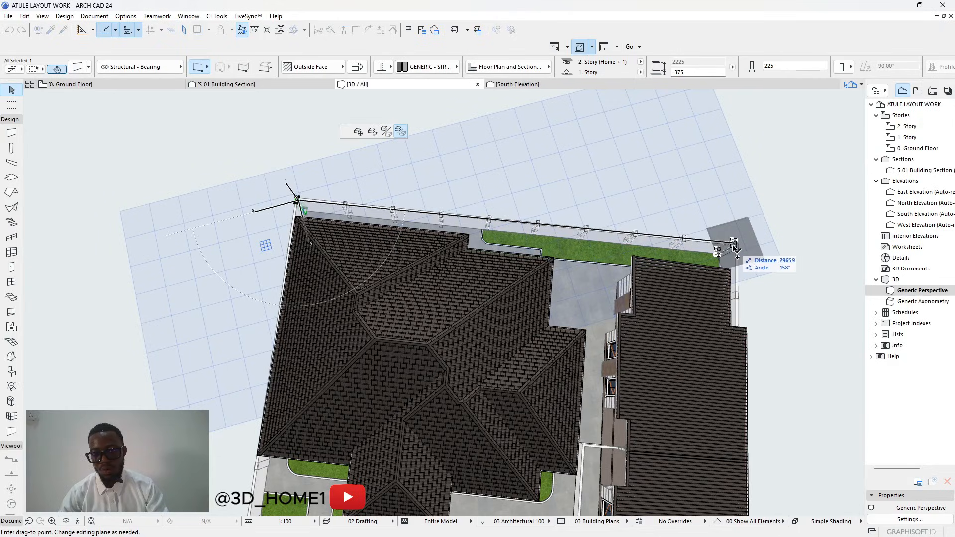
scroll(735, 247, "up", 4)
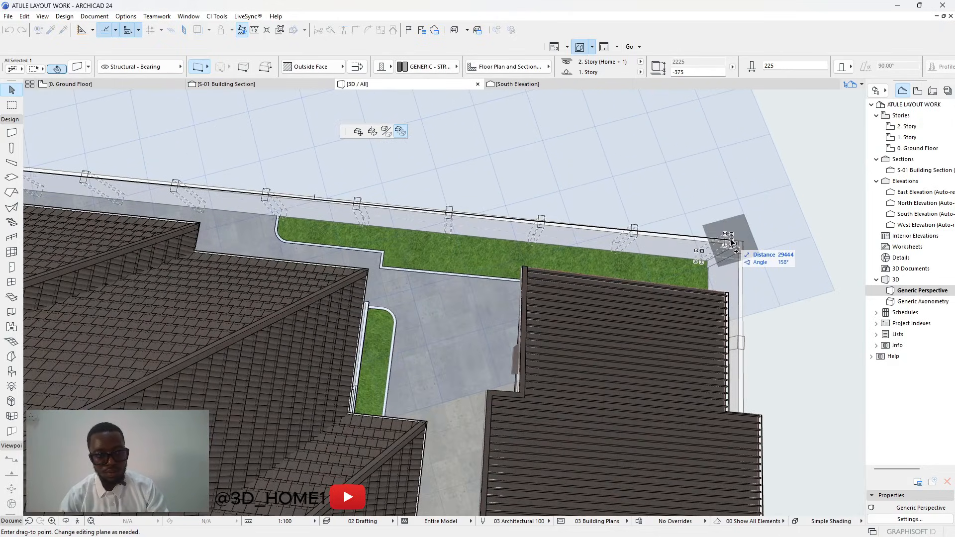
scroll(731, 243, "up", 2)
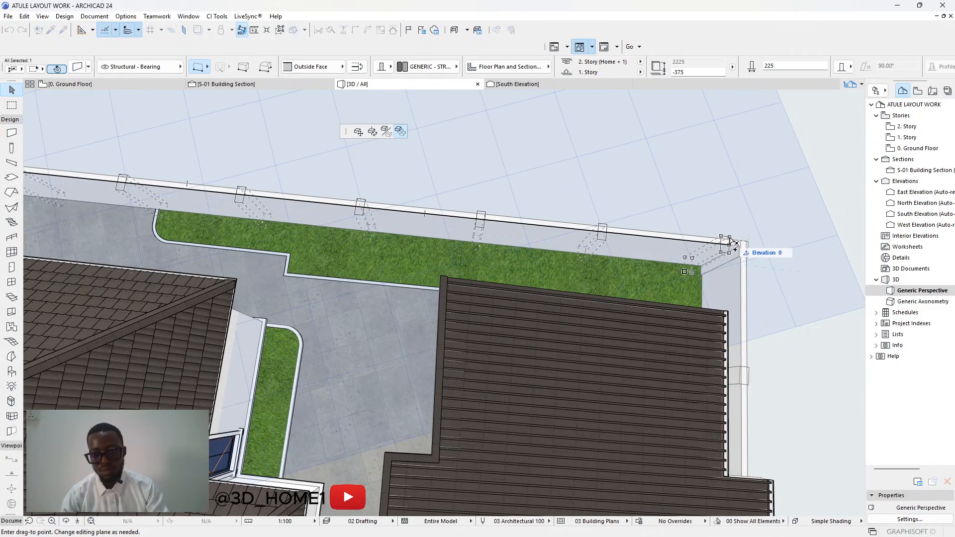
scroll(735, 244, "up", 2)
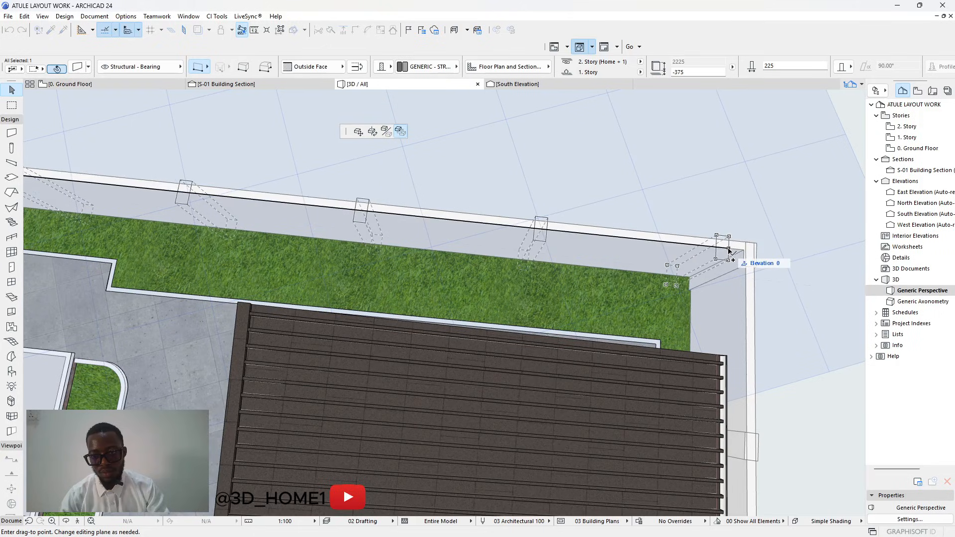
left_click(729, 249)
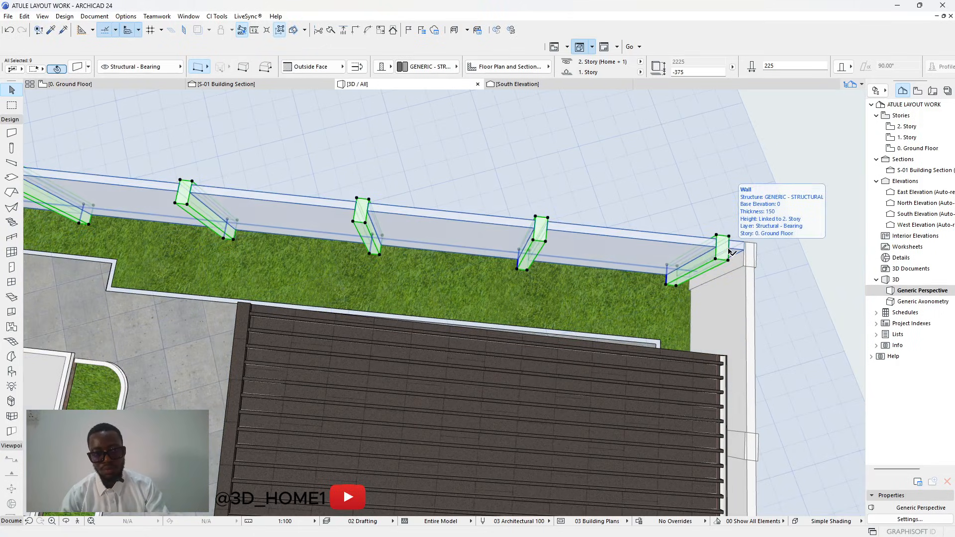
Undo the distribution of the pier copies along the rear wall.
key("ctrl+z")
key("ctrl+shift+z")
key("ctrl+z")
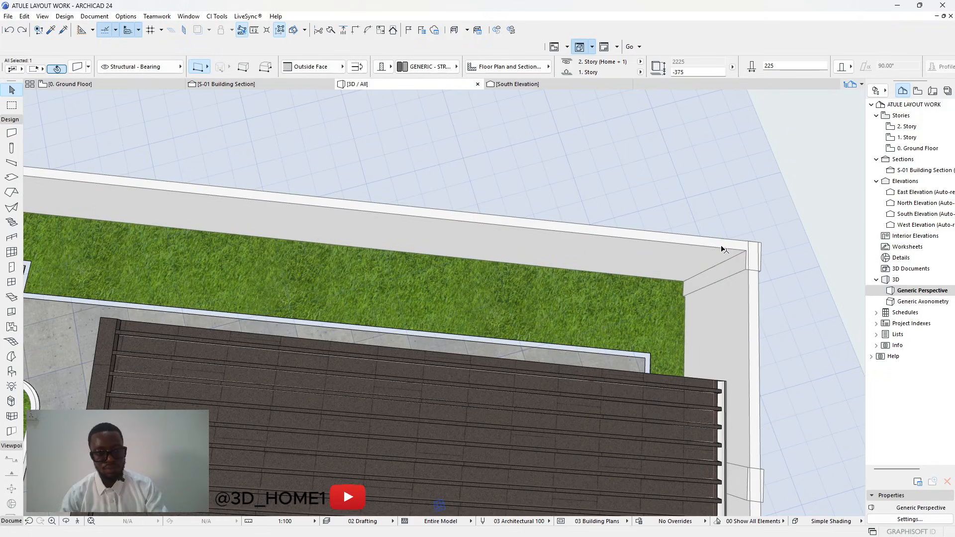
Shift the rear corner pier outward in small moves so its inner face sits flush with the rear wall's inner face.
scroll(719, 272, "up", 2)
scroll(719, 273, "down", 3)
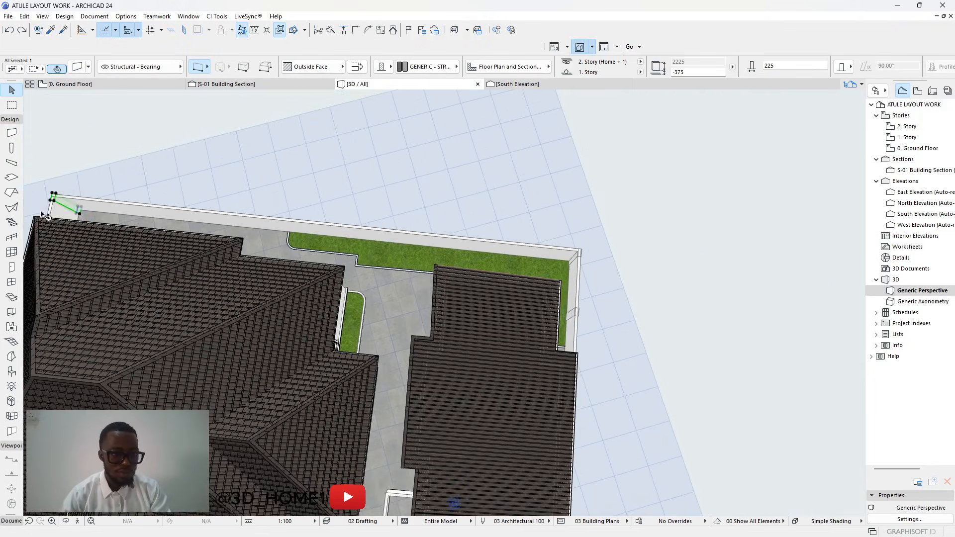
scroll(61, 184, "up", 1)
scroll(61, 182, "up", 1)
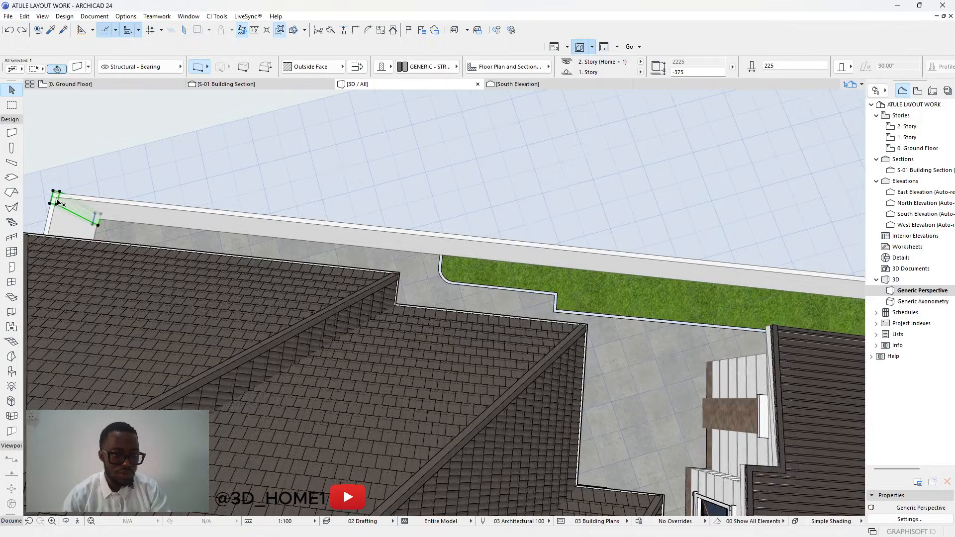
scroll(58, 201, "up", 2)
left_click(56, 211)
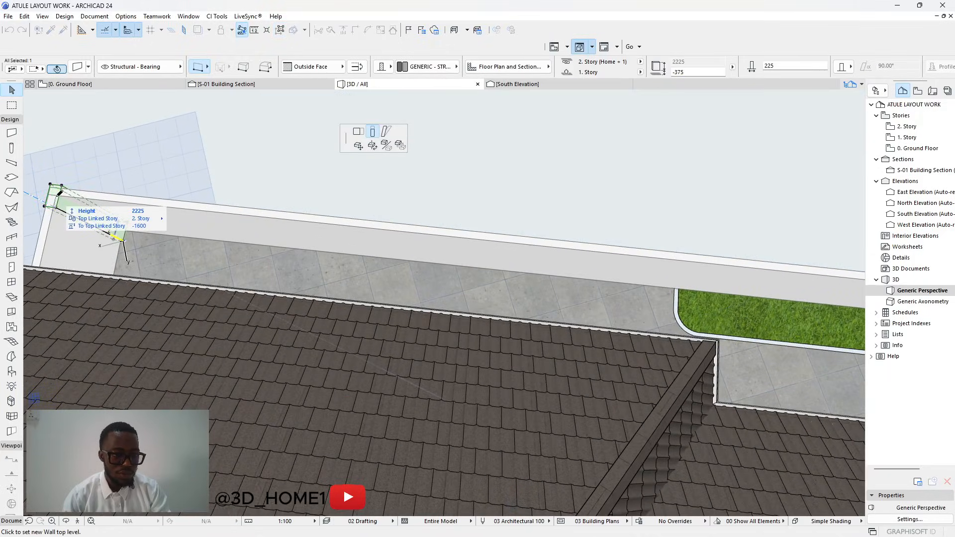
left_click(358, 147)
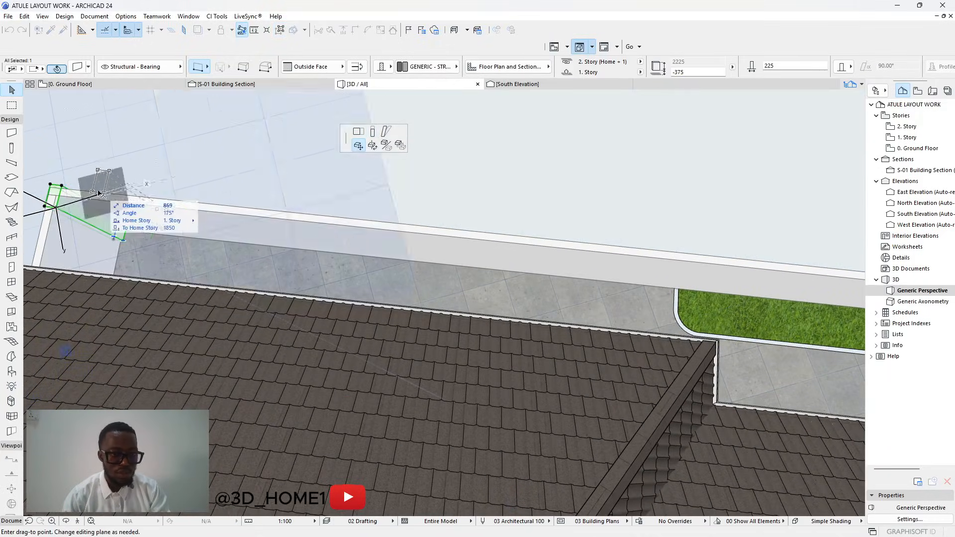
left_click(59, 201)
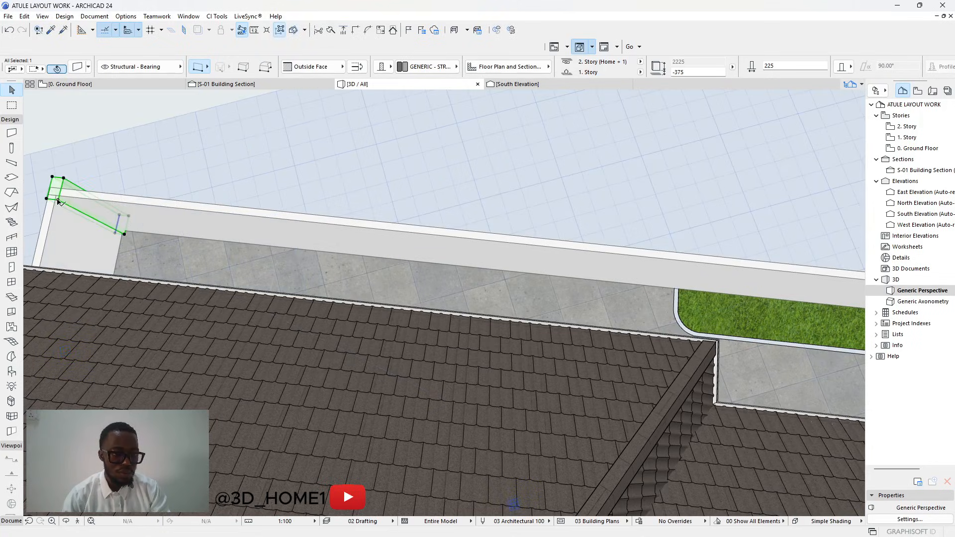
left_click(58, 201)
left_click(58, 206)
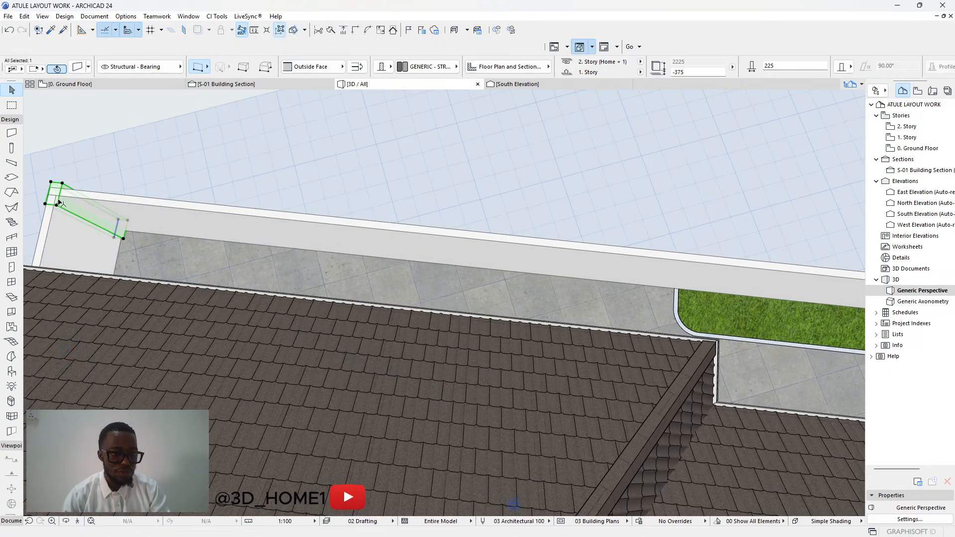
scroll(58, 209, "up", 3)
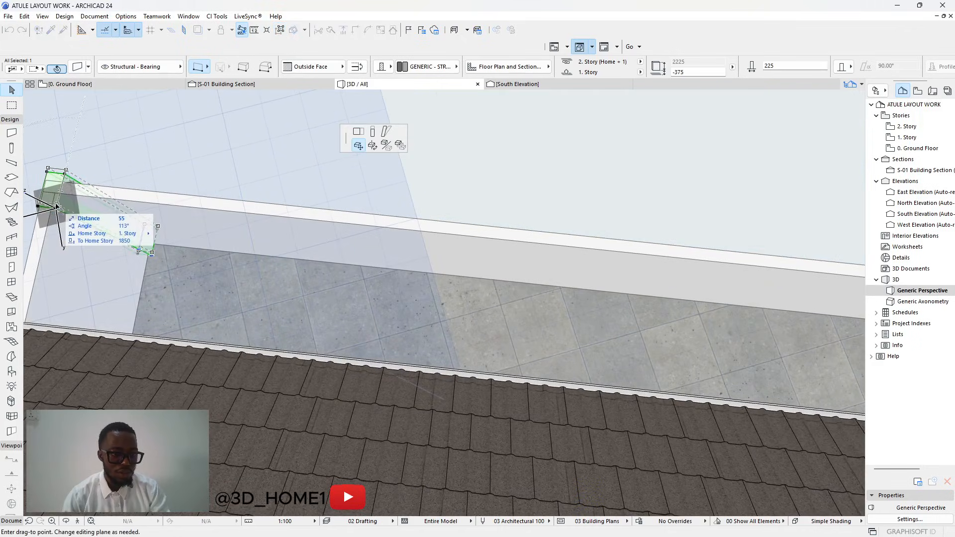
left_click(56, 202)
Distribute nine copies of the shifted corner pier evenly along the rear wall, ending at the inner corner behind the small building.
left_click(58, 205)
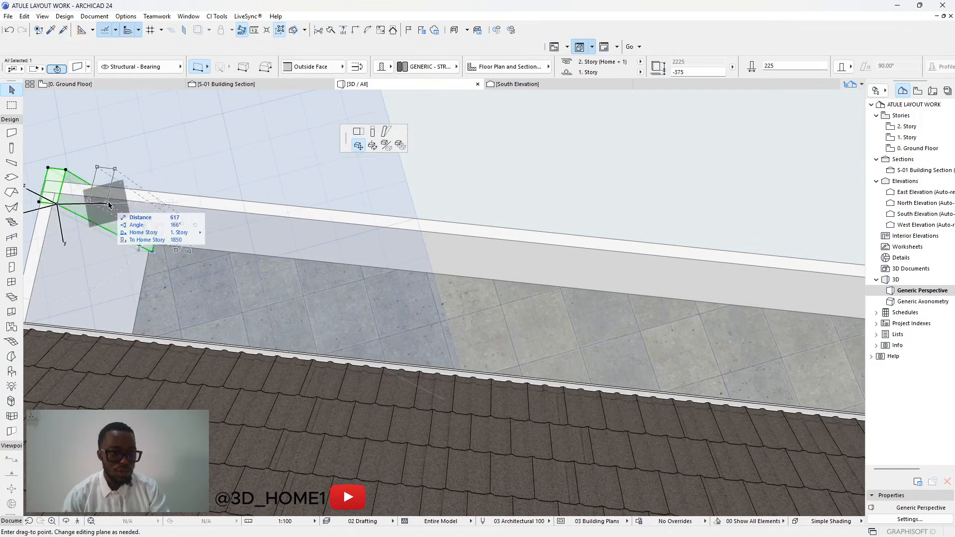
left_click(401, 145)
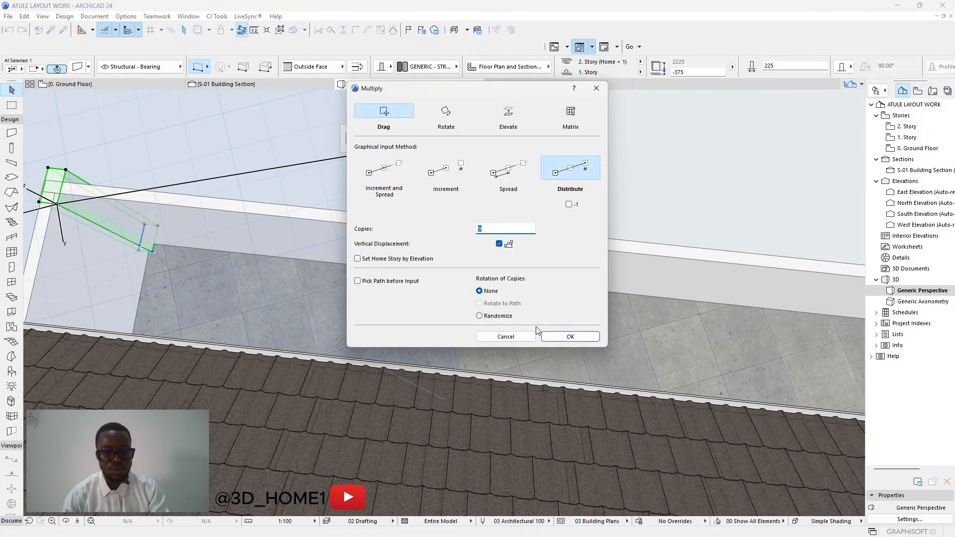
left_click(552, 337)
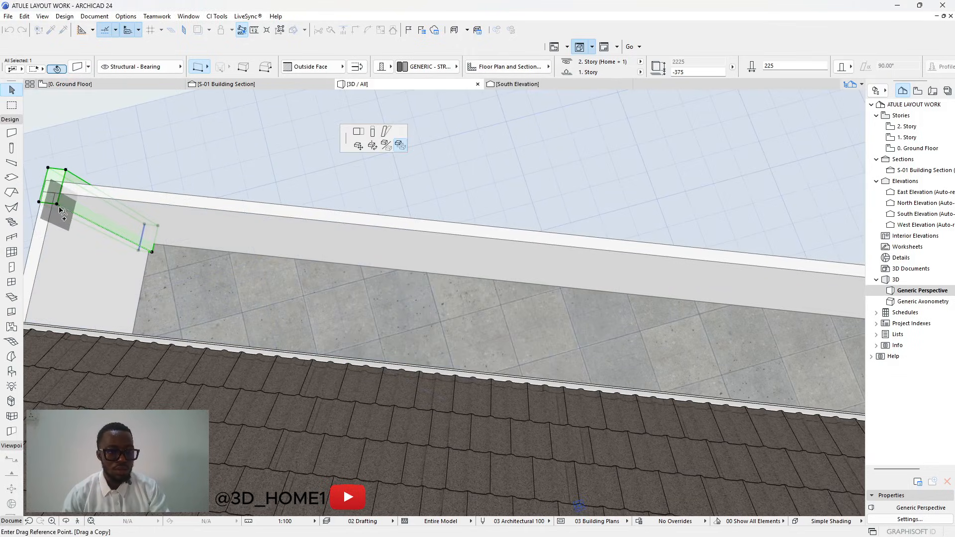
left_click(58, 205)
scroll(139, 219, "down", 6)
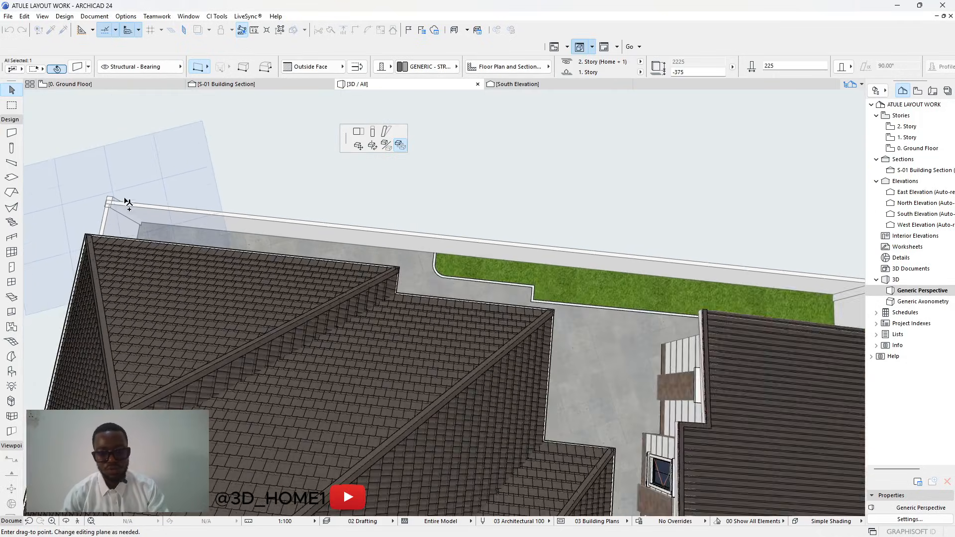
scroll(557, 253, "up", 5)
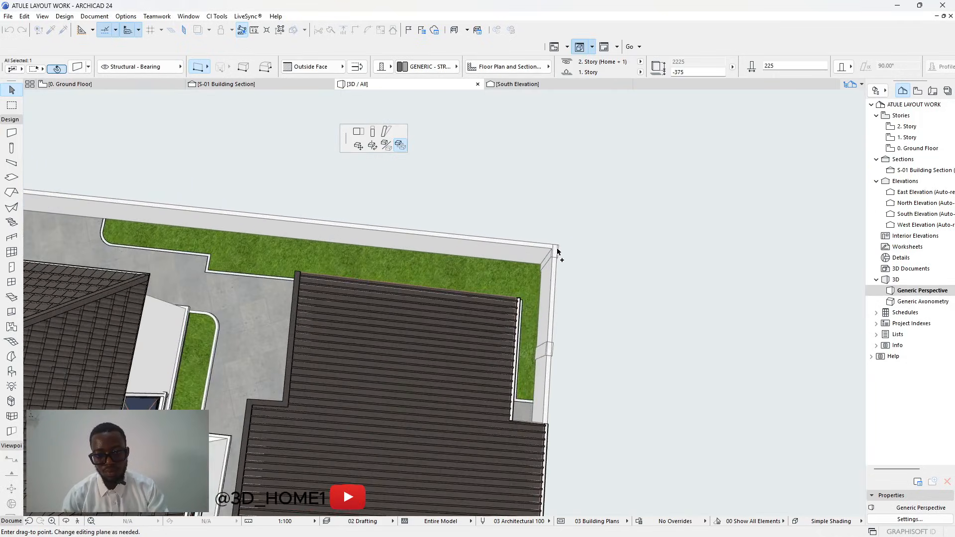
scroll(555, 251, "up", 4)
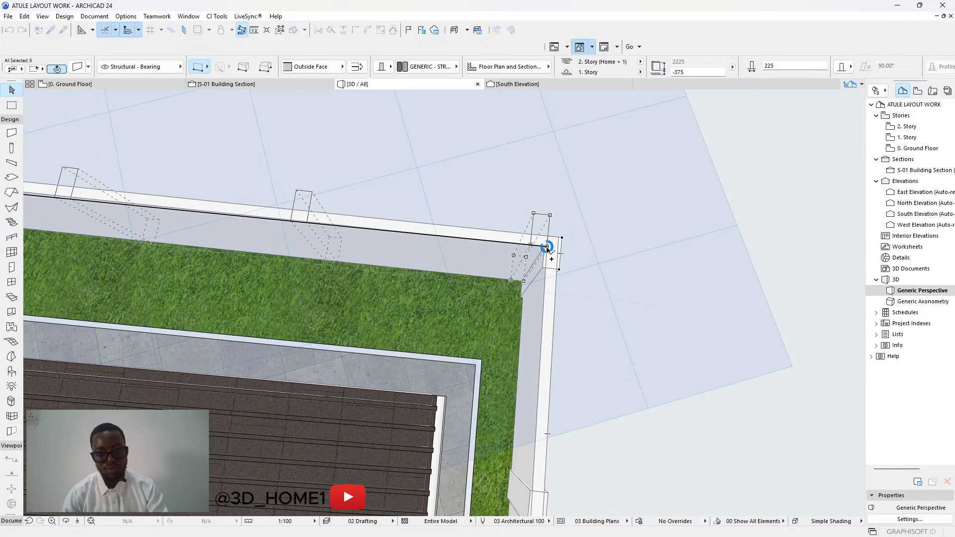
left_click(547, 247)
key("Escape")
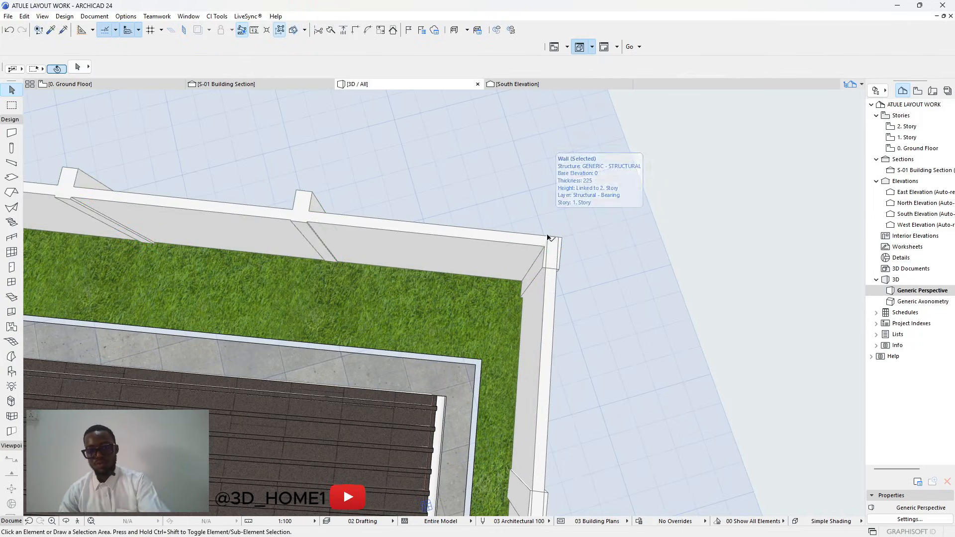
Shift the corner pier behind the small building slightly outward past the rear wall's outer face.
left_click(558, 265)
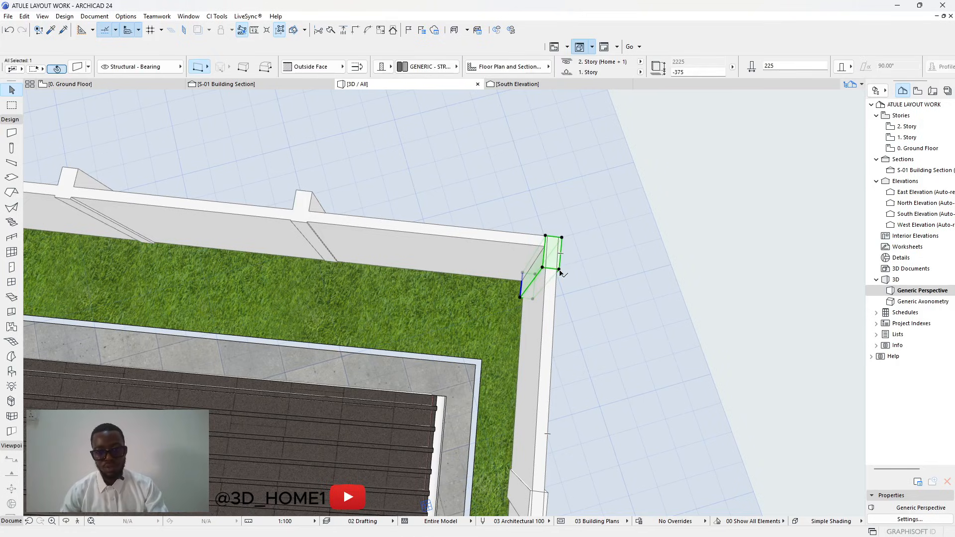
left_click(559, 269)
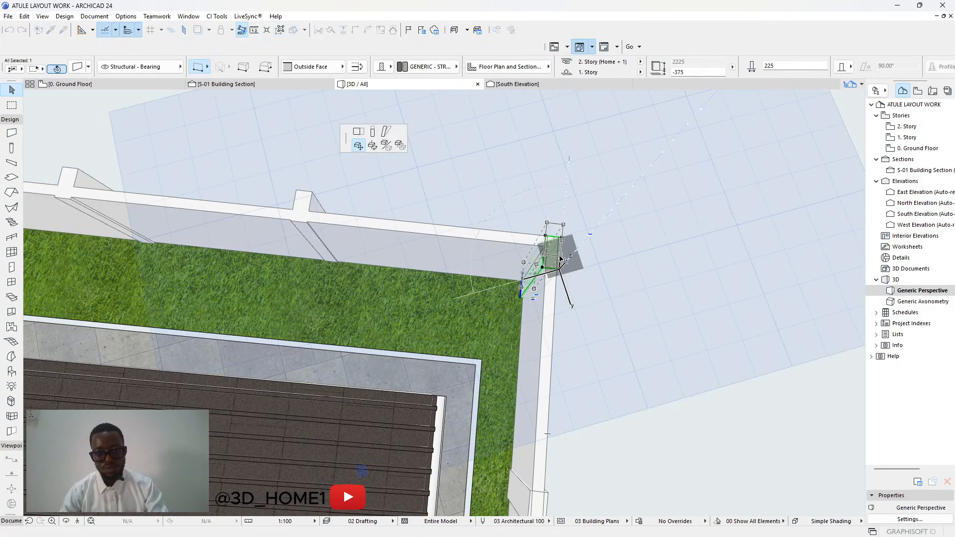
key("Escape")
key("Escape")
scroll(564, 237, "down", 3)
middle_click_drag(564, 237, 297, 218, "shift")
scroll(505, 179, "up", 5)
scroll(445, 265, "down", 3)
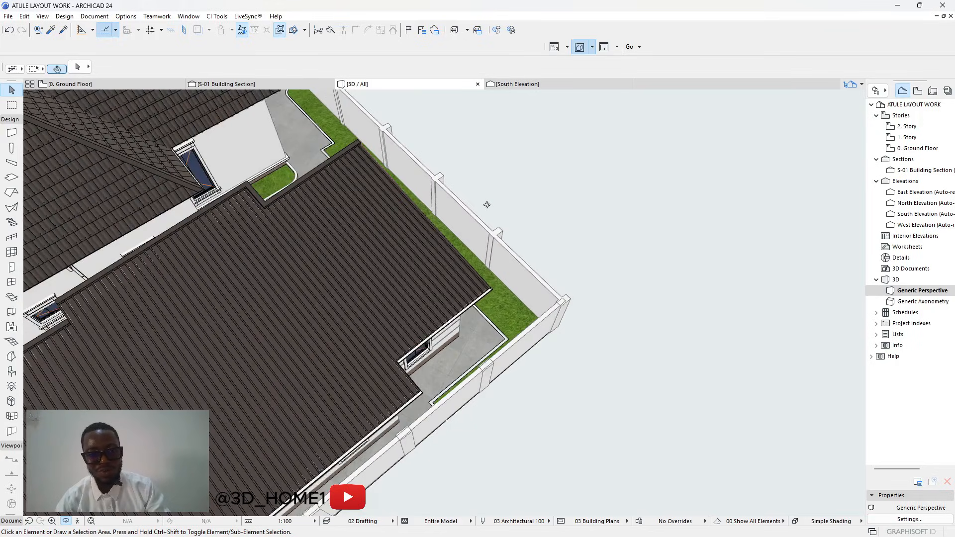
scroll(473, 285, "down", 2)
scroll(476, 250, "up", 5)
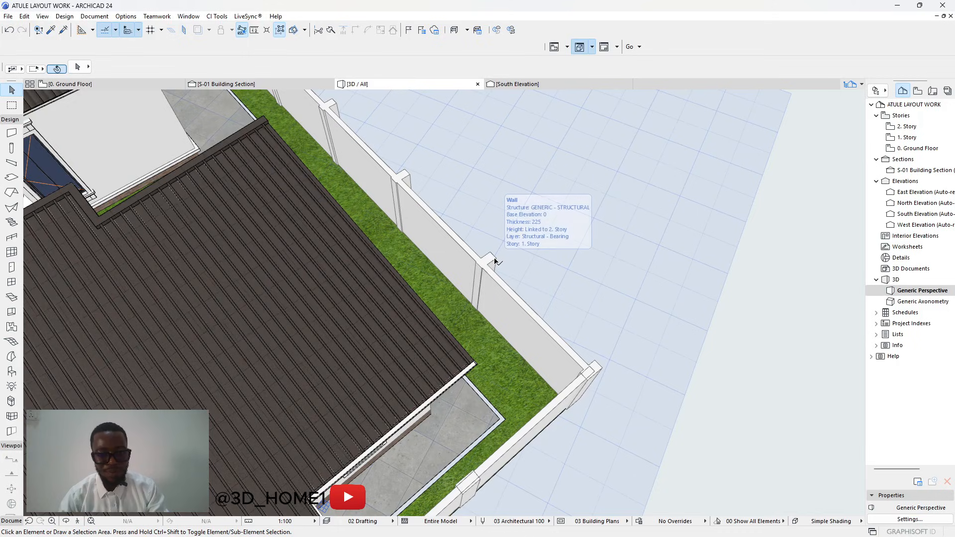
Try to shift five neighbouring piers of the rear wall together, starting with the second one from the small building's corner.
left_click(494, 259)
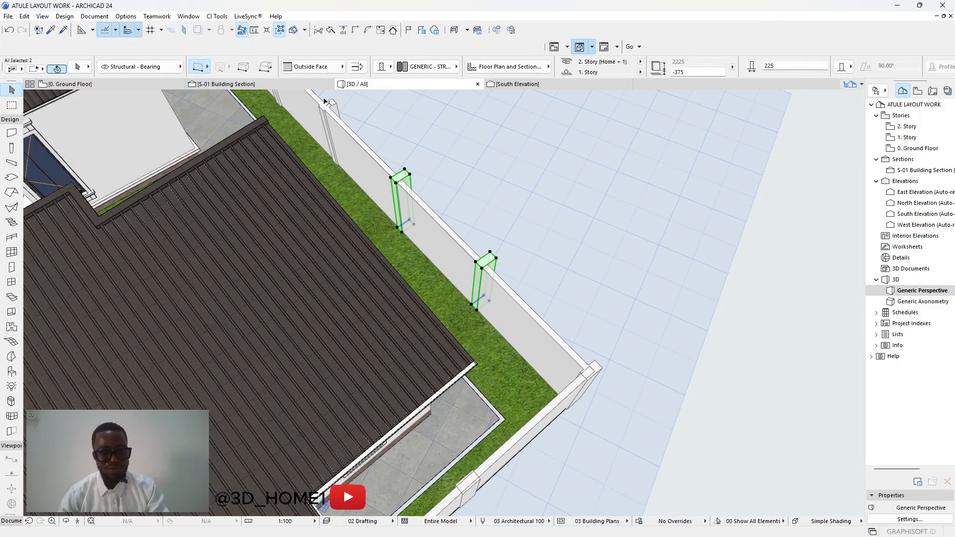
scroll(339, 112, "down", 3)
scroll(424, 246, "up", 4)
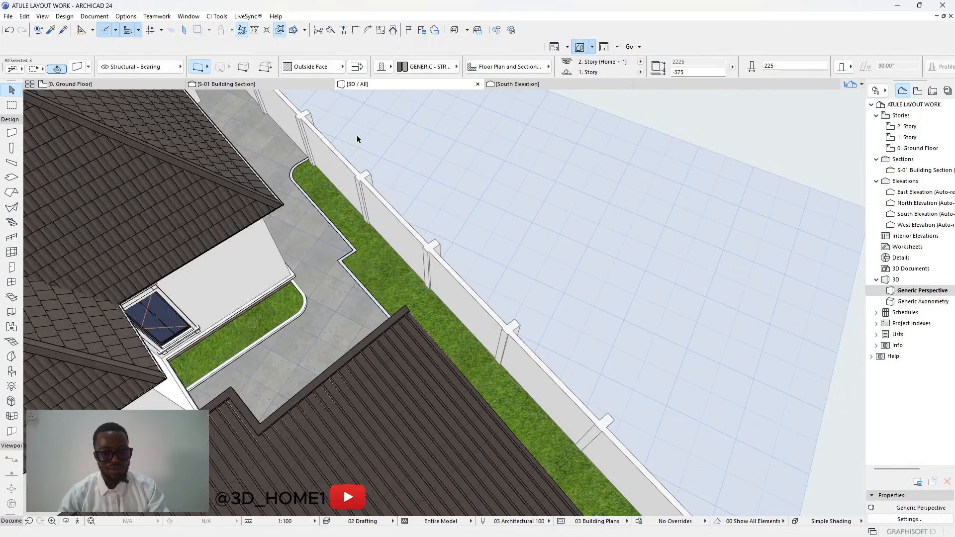
scroll(333, 154, "up", 2)
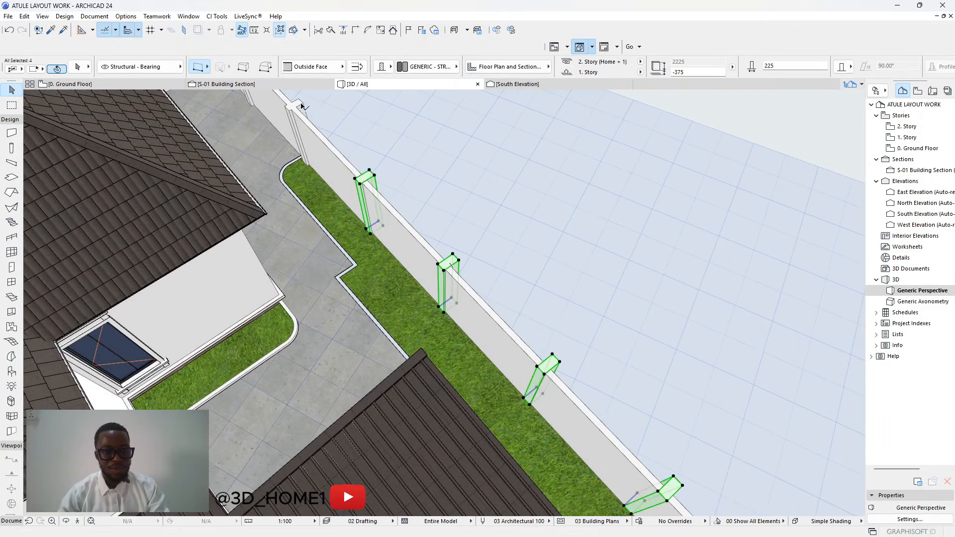
scroll(373, 178, "up", 1)
left_click(375, 174)
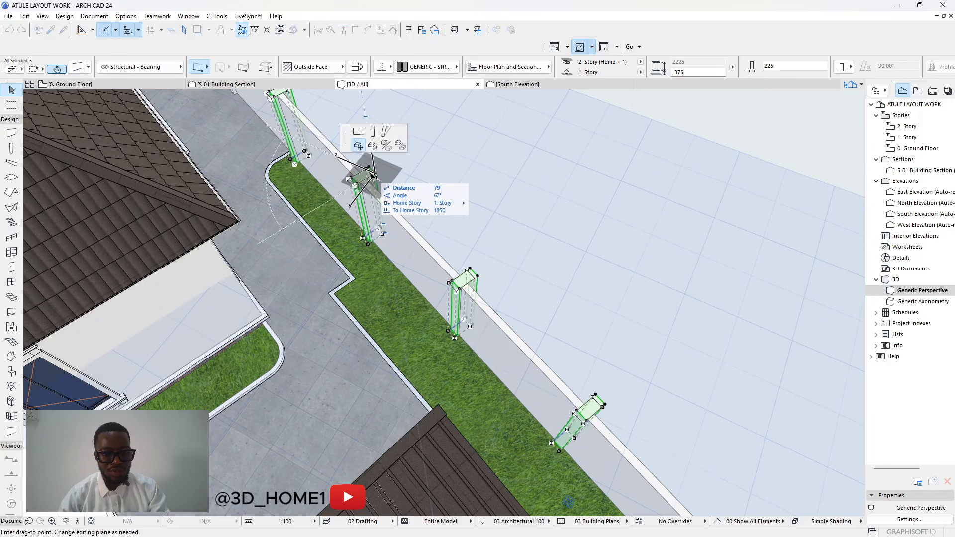
key("Escape")
key("Escape")
scroll(514, 283, "down", 3)
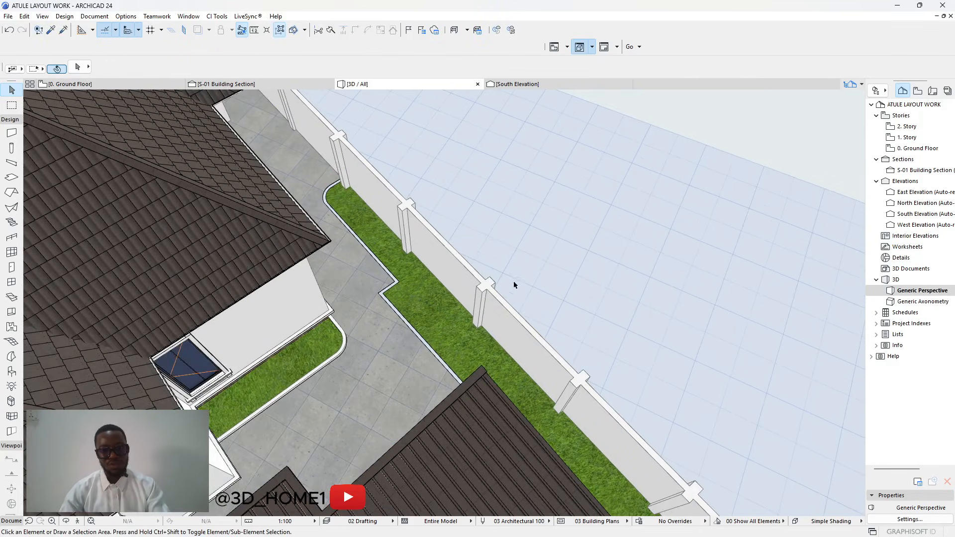
Examine the compound's street front, including the fence piers, gates, grass verges and the facades behind them.
scroll(563, 295, "down", 3)
middle_click_drag(577, 276, 537, 299, "shift")
scroll(523, 368, "up", 6)
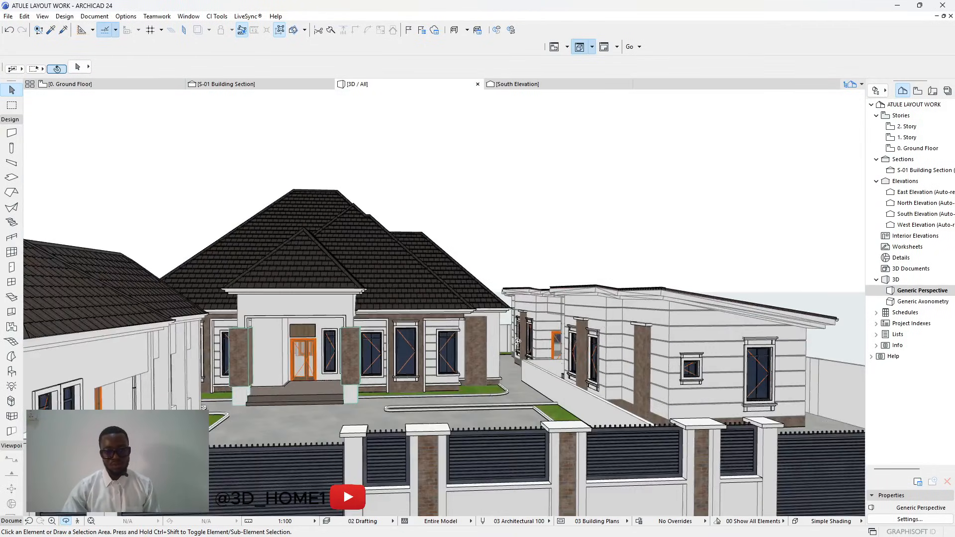
mouse_move(523, 368)
middle_mouse_down("shift")
mouse_move(465, 325)
mouse_move(492, 348)
mouse_move(522, 354)
mouse_move(517, 362)
middle_mouse_up("shift")
scroll(334, 346, "up", 5)
middle_click_drag(458, 367, 550, 357, "shift")
scroll(549, 356, "down", 10)
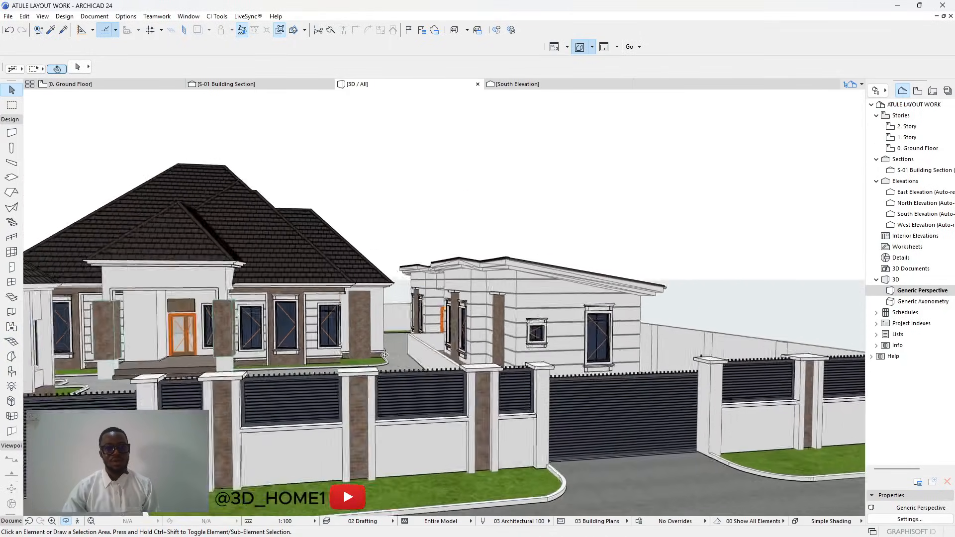
middle_click_drag(384, 355, 603, 350, "shift")
scroll(543, 351, "down", 3)
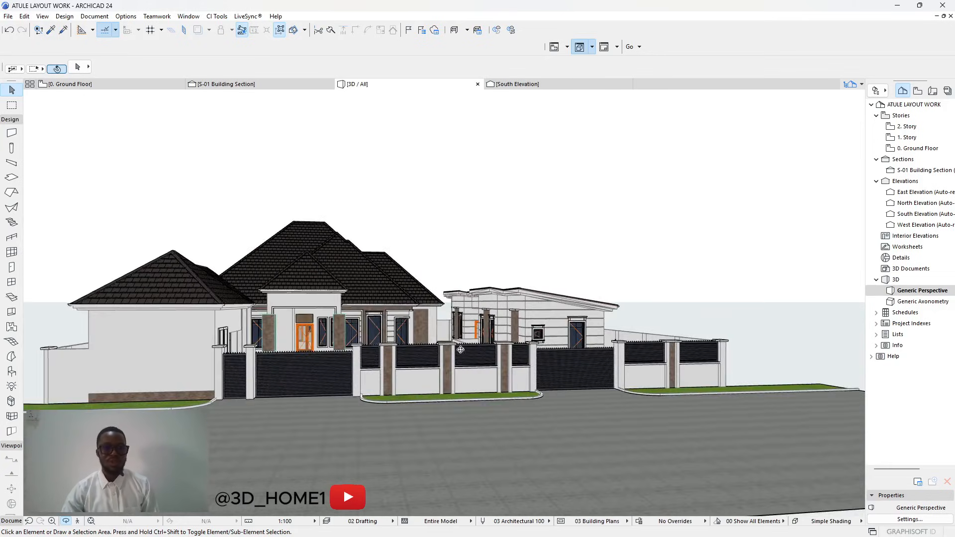
Examine the main house's entrance and paved courtyard up close, and the whole compound from an elevated front view.
scroll(303, 347, "up", 8)
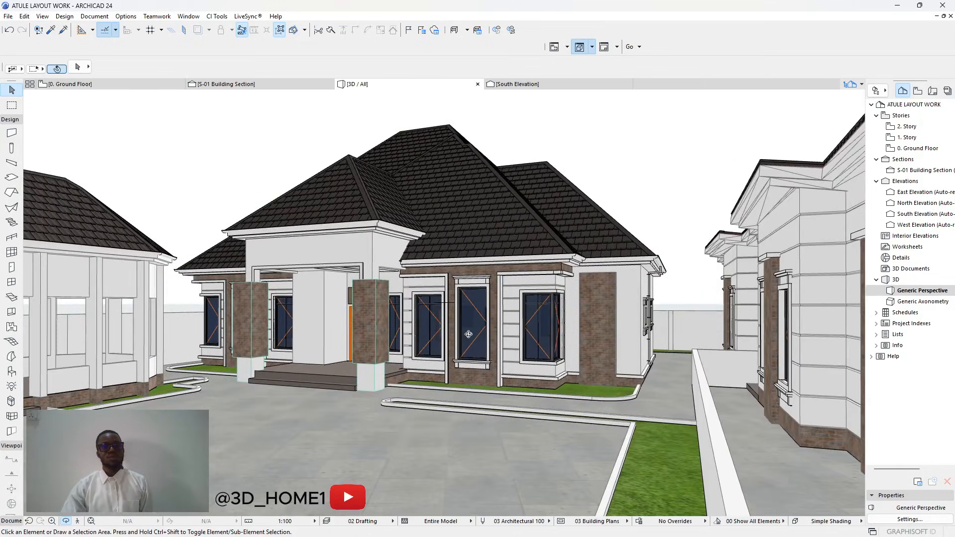
scroll(468, 334, "down", 3)
middle_click_drag(469, 334, 489, 349, "shift")
scroll(435, 343, "up", 3)
scroll(419, 263, "down", 4)
scroll(419, 264, "down", 4)
scroll(488, 350, "down", 4)
scroll(553, 352, "up", 3)
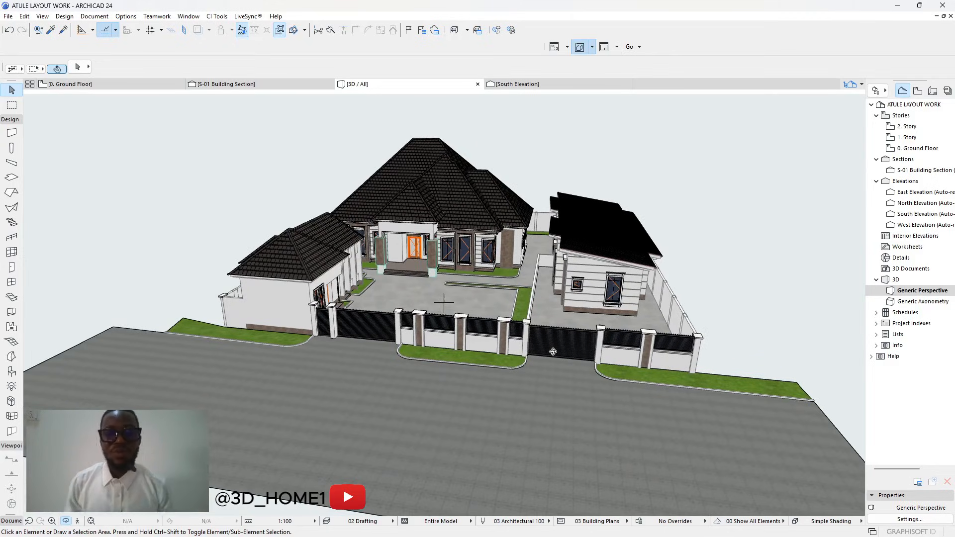
scroll(553, 352, "down", 4)
middle_click_drag(503, 328, 484, 321, "shift")
scroll(480, 316, "up", 5)
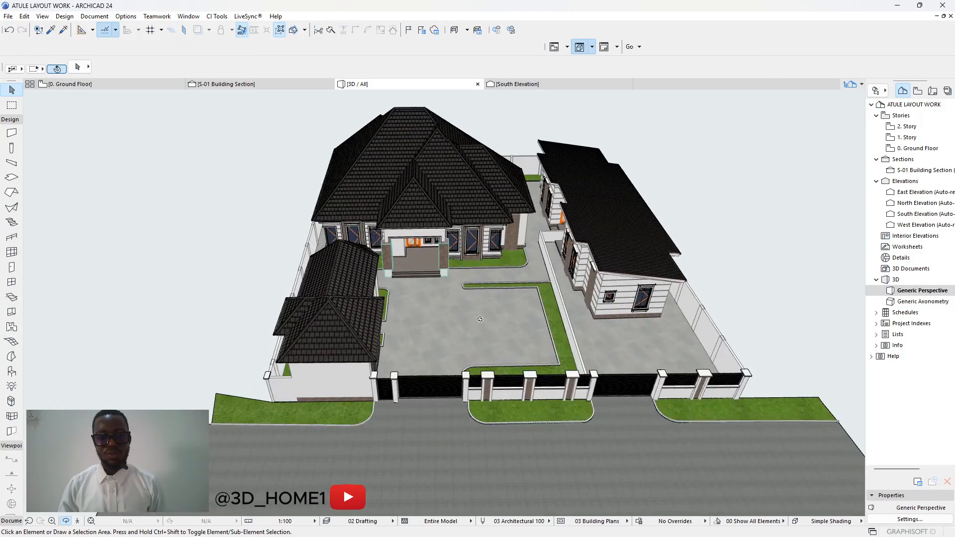